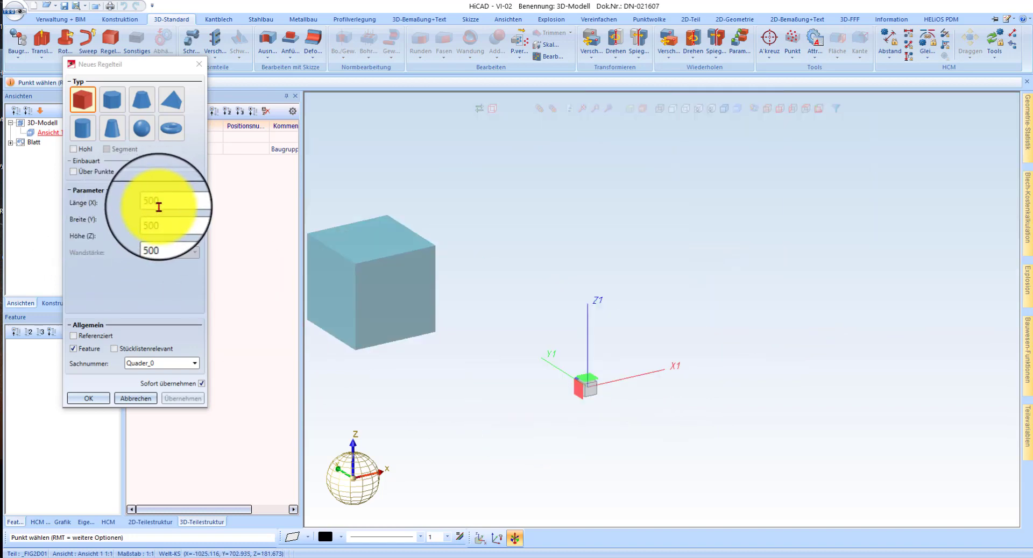
Name the 500 × 500 × 500 cuboid Fundament and place it once at the absolute coordinates 0 0 0
click(161, 364)
text(Fun)
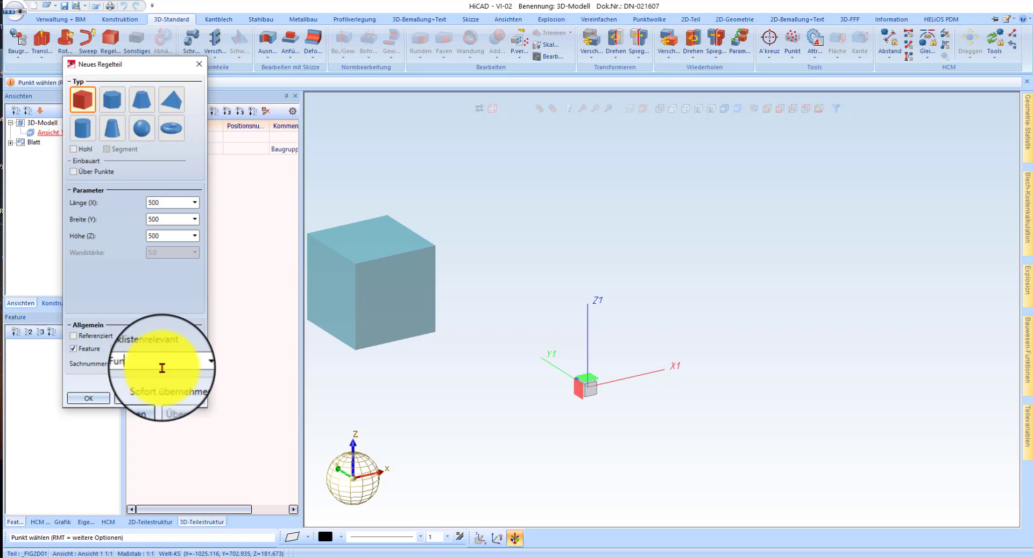
text(dament)
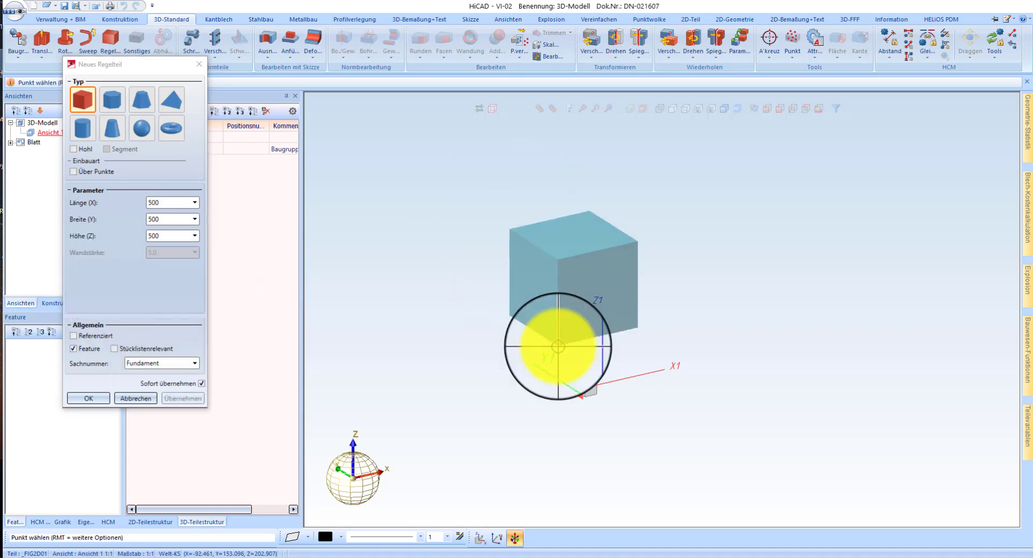
text(a0 0 0)
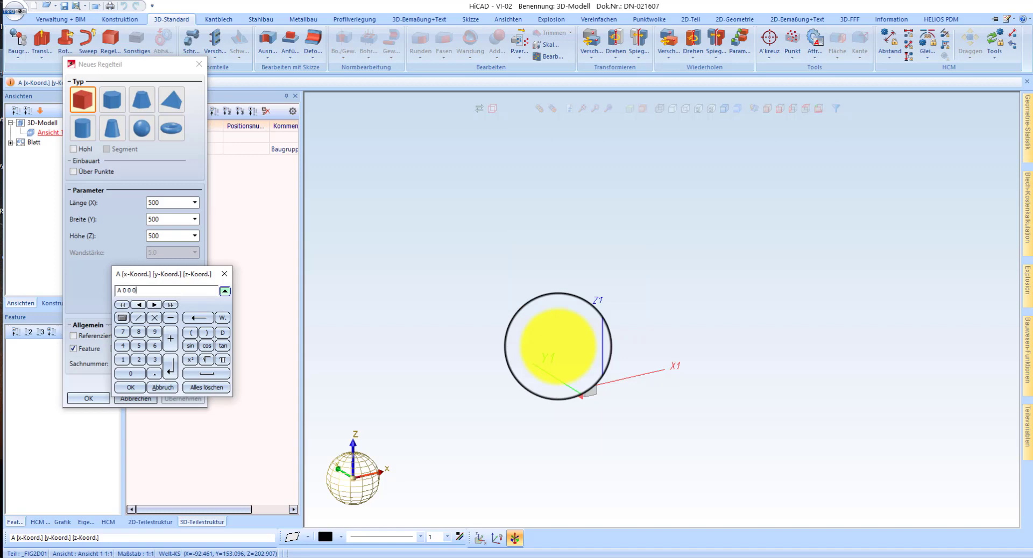
key(Return)
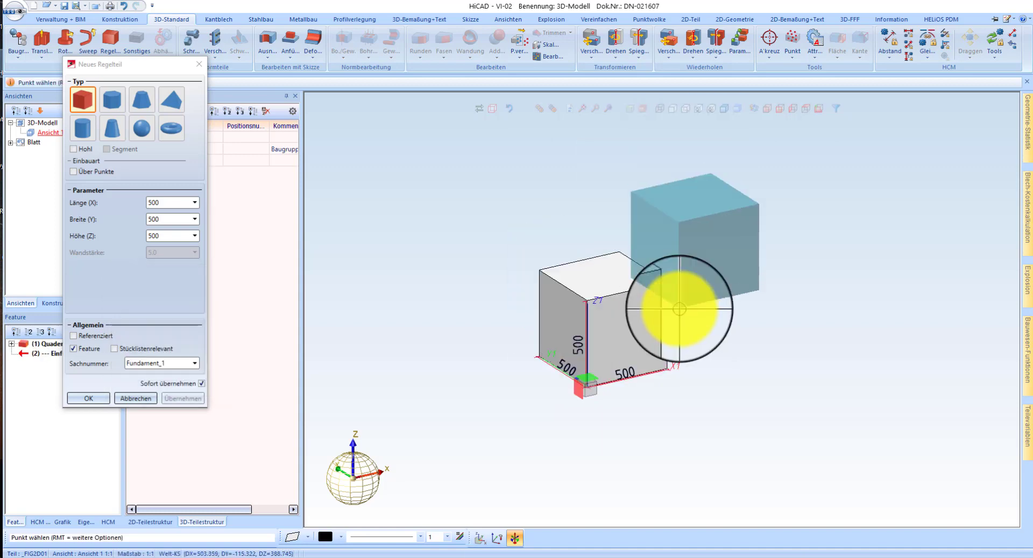
key(Escape)
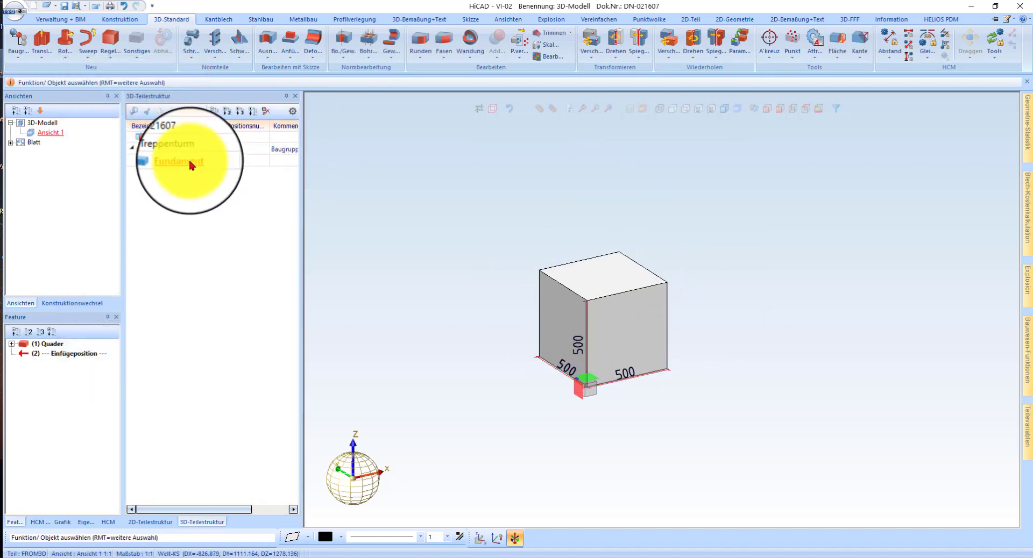
Shift the Fundament cuboid downwards along its vertical edge by 500+150 mm
right_click(607, 254)
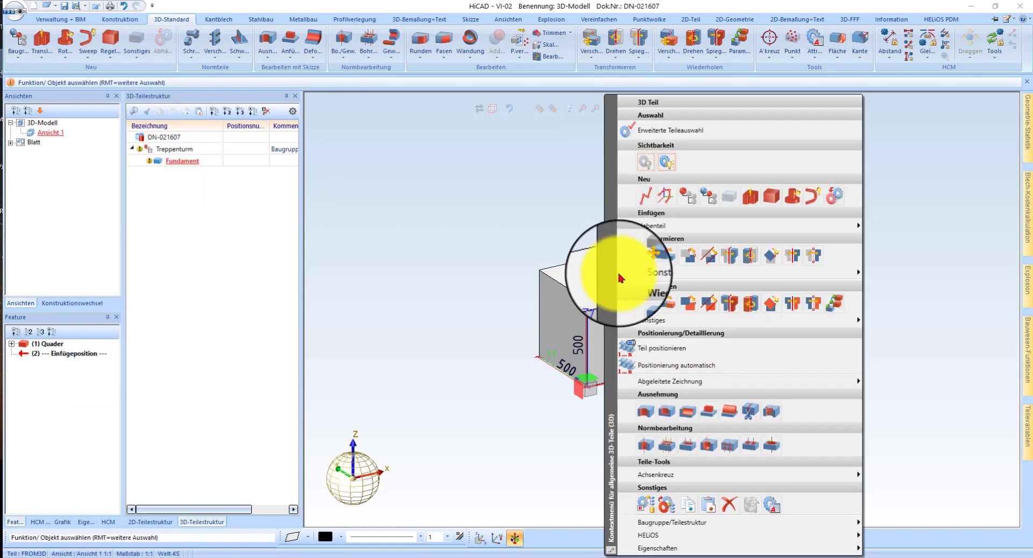
click(664, 259)
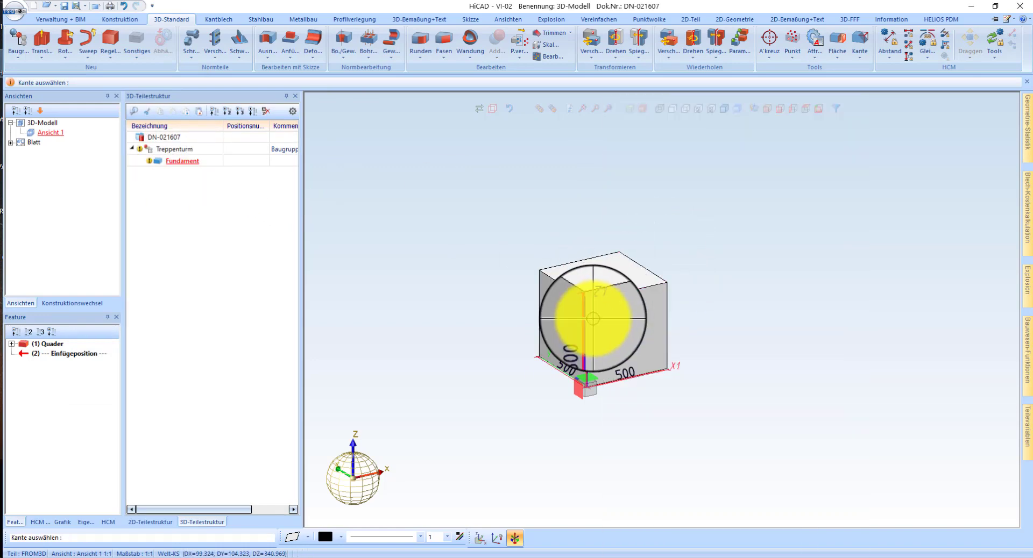
click(677, 378)
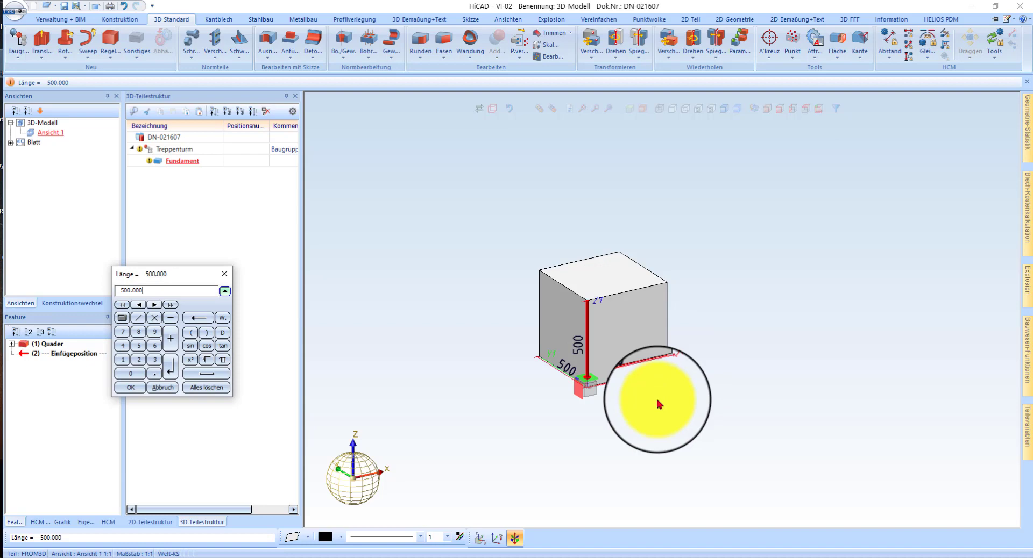
text(+150)
key(Return)
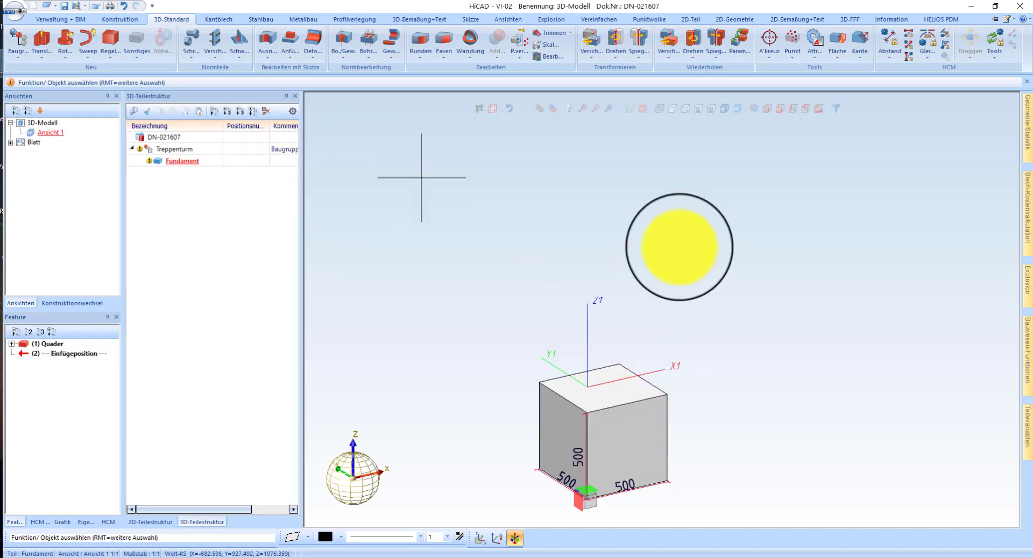
Activate the Treppenturm main assembly in the 3D part structure
right_click(180, 150)
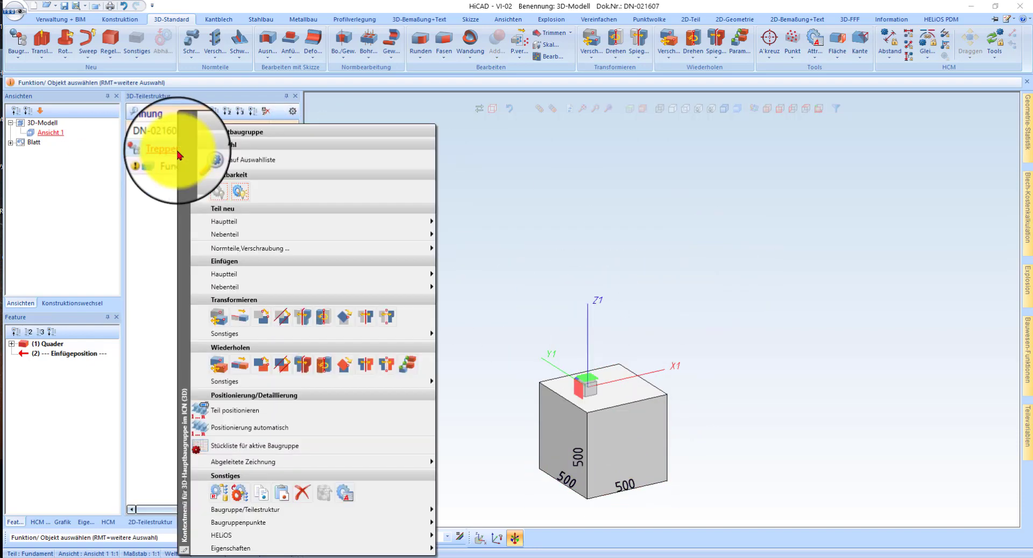
mouse_move(235, 235)
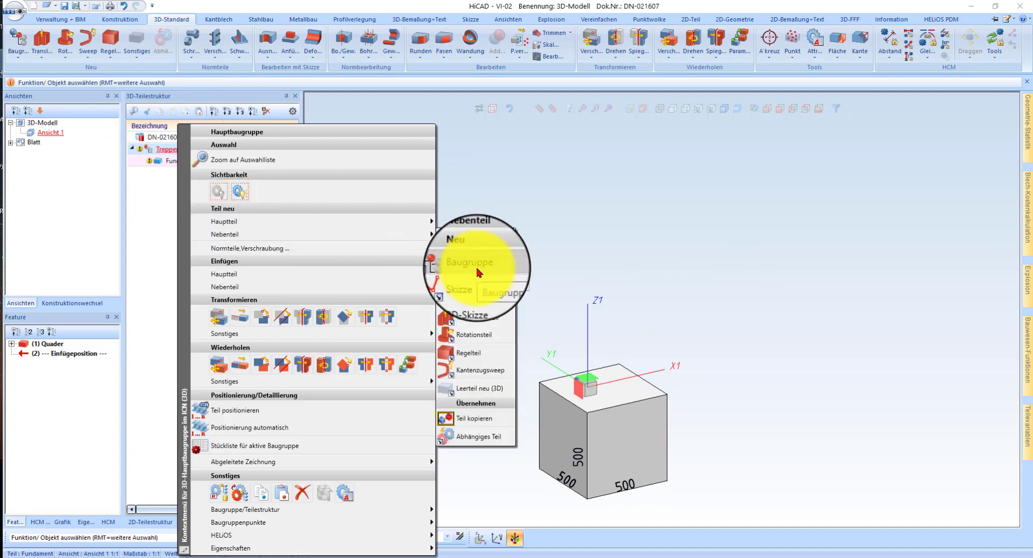
click(515, 157)
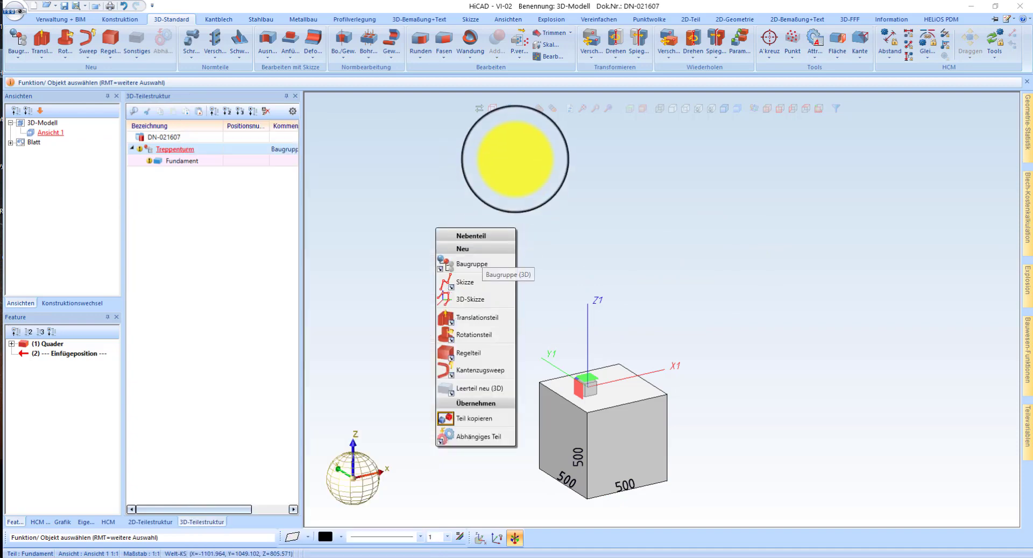
right_click(416, 203)
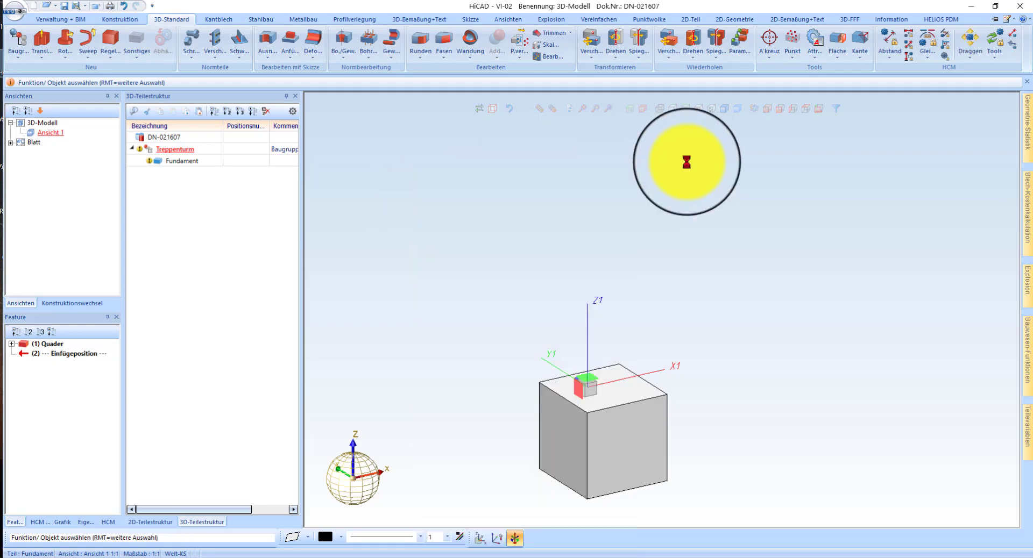
Try to assign the key combination B to the Baugruppe neu (3D) command in the user interface customisation
click(1008, 19)
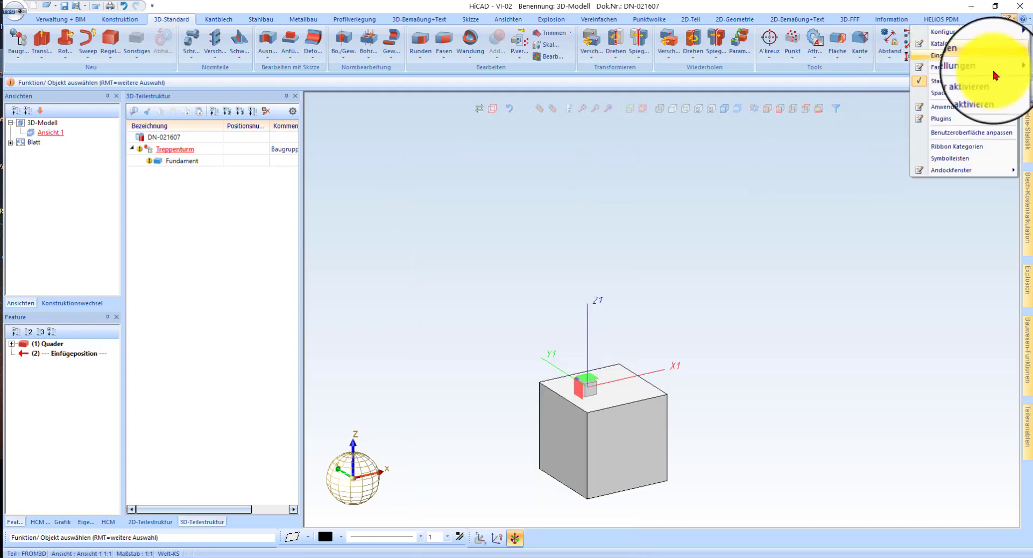
click(966, 139)
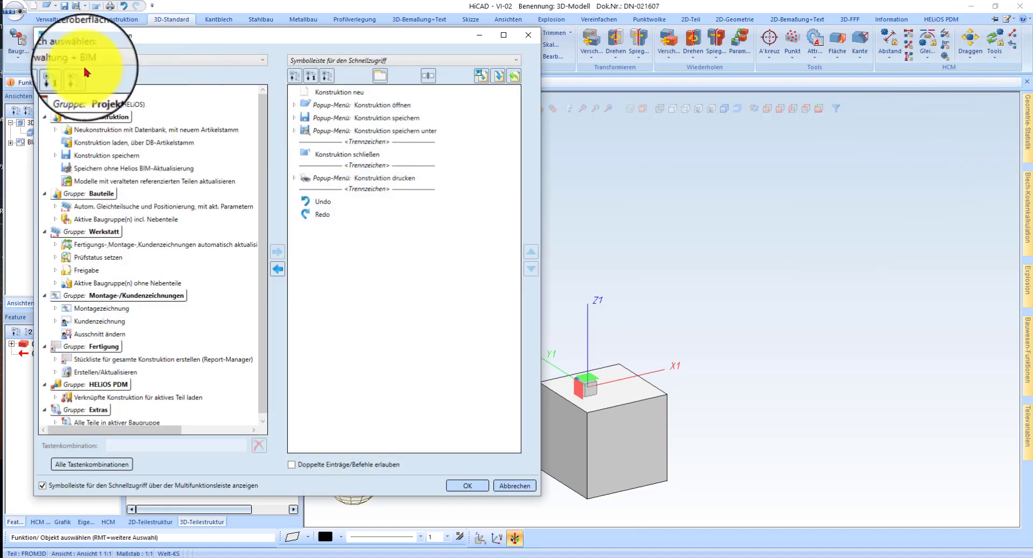
click(97, 60)
click(72, 95)
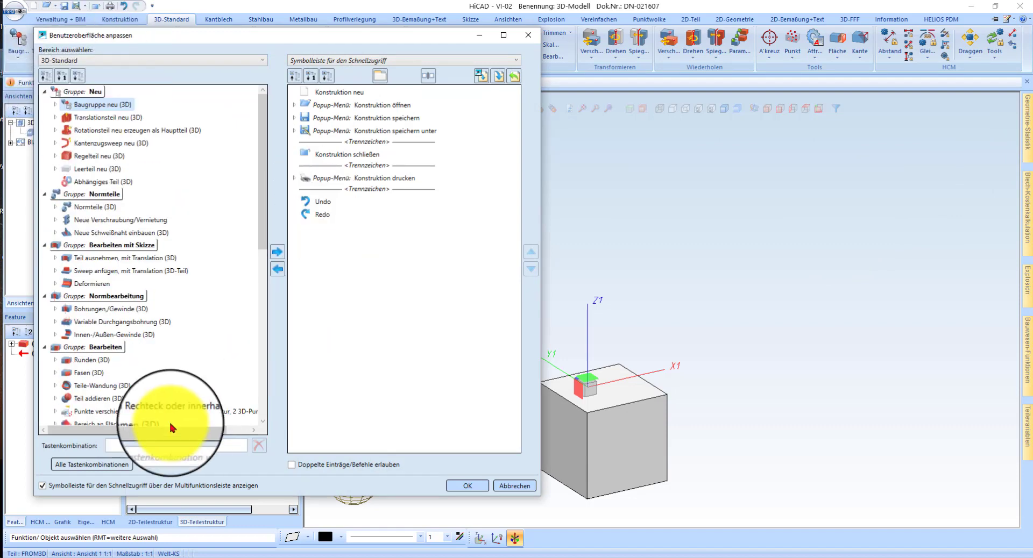
click(144, 442)
key(b)
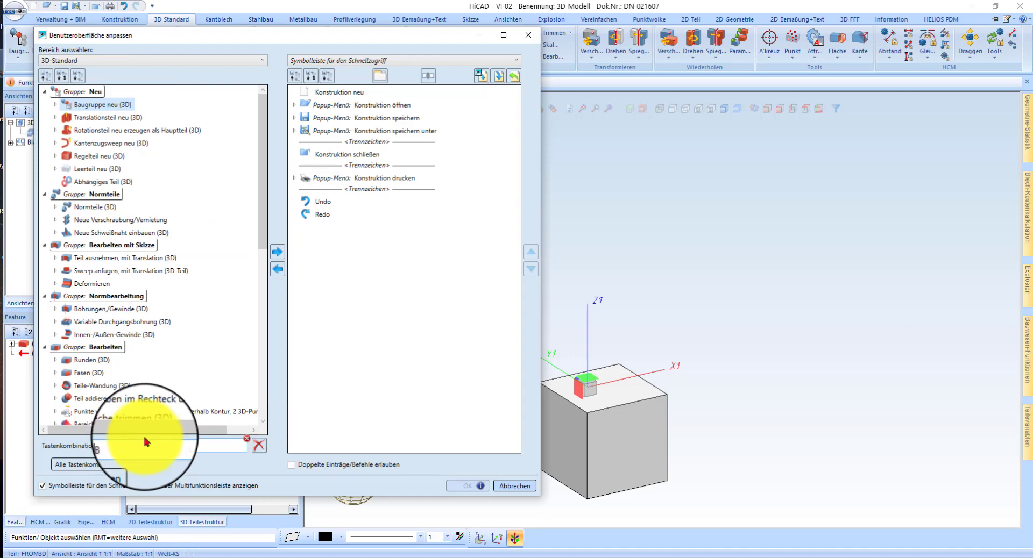
mouse_move(247, 440)
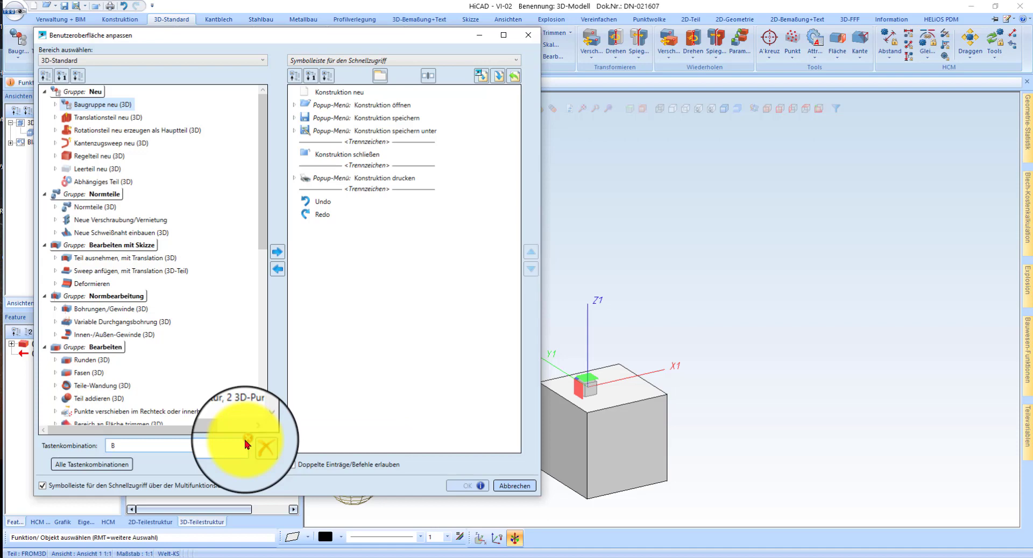
click(515, 486)
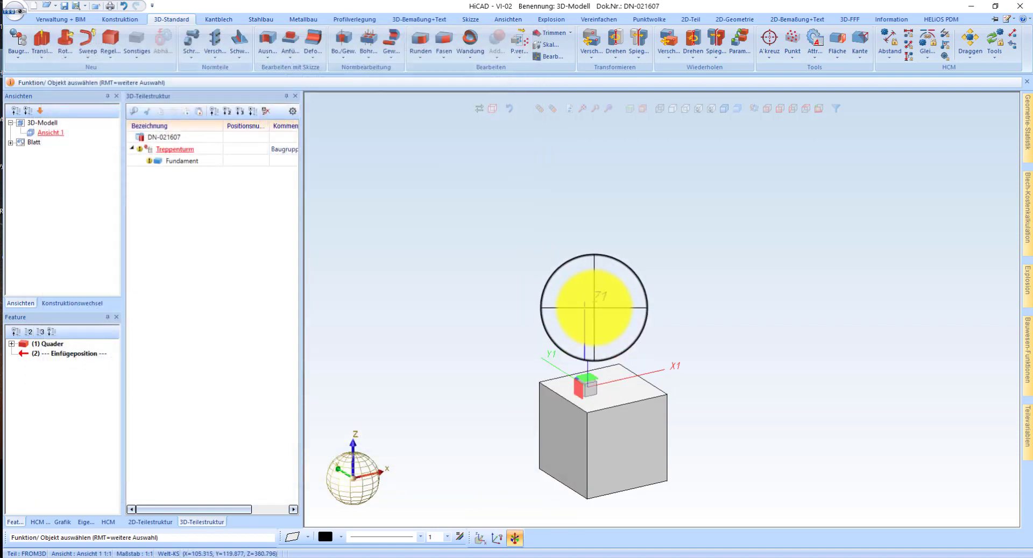
Create a subassembly in Treppenturm with Sachnummer Bauseits, Stücklistenrelevant off and Teiletyp Strukturbaugruppe
key(b)
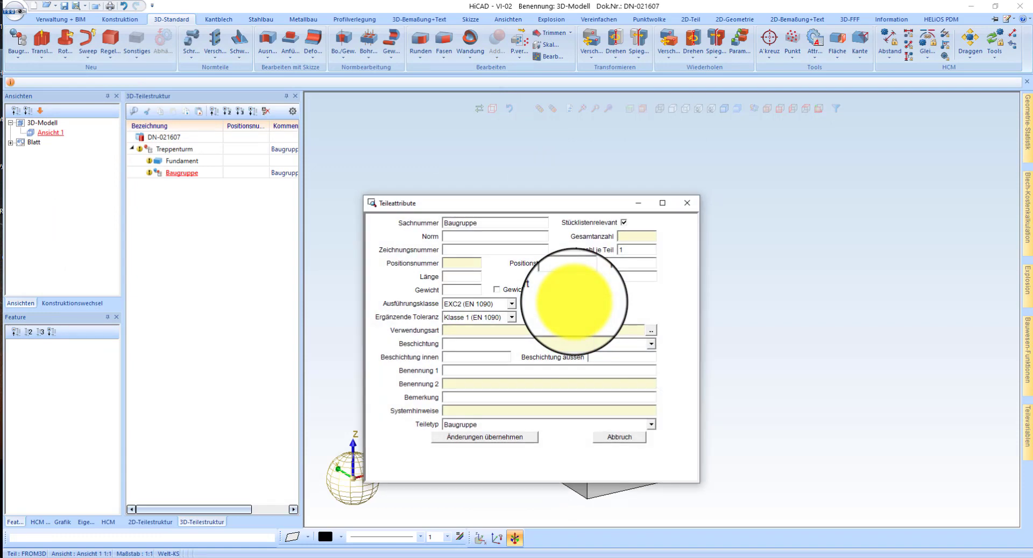
drag(496, 223, 401, 238)
key(BackSpace)
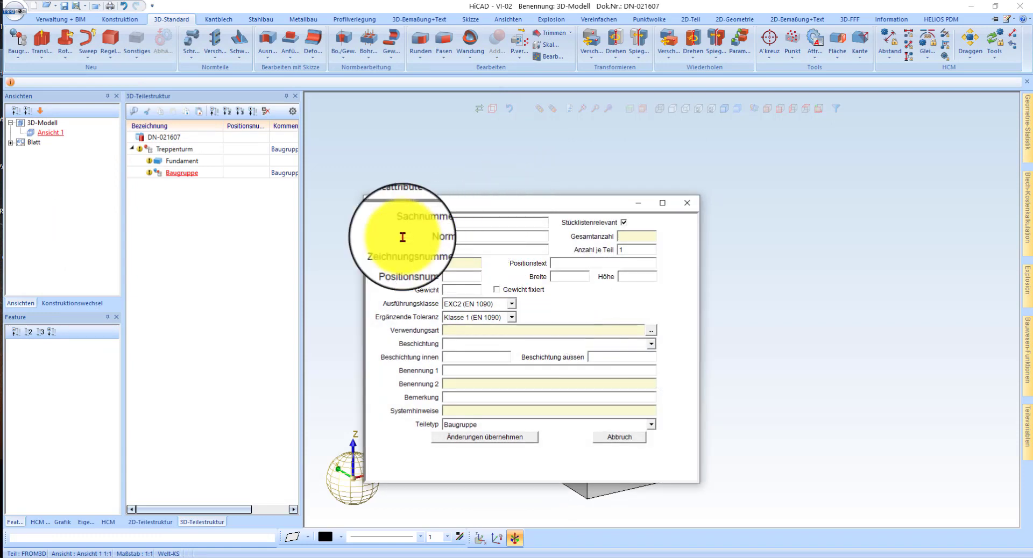
text(Bauseits)
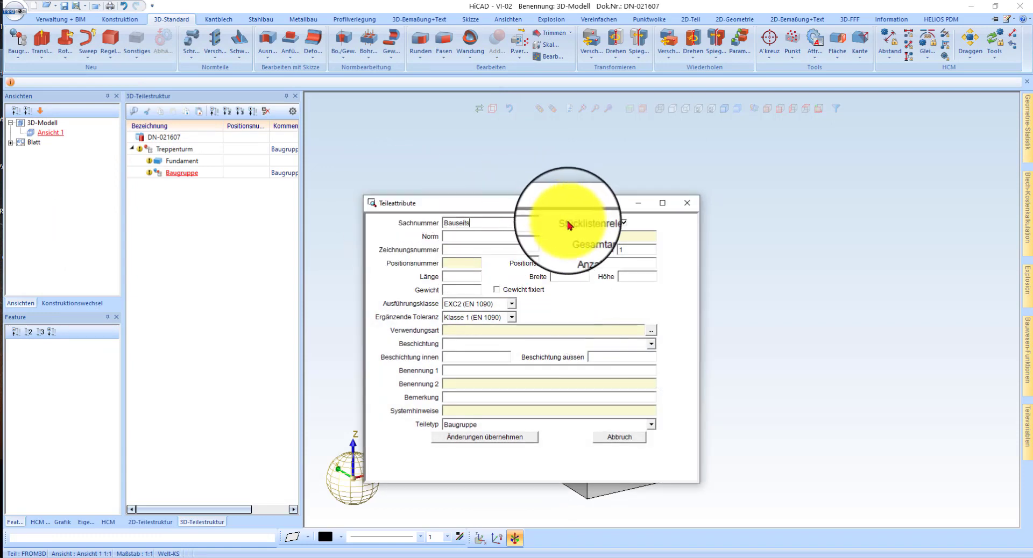
click(585, 220)
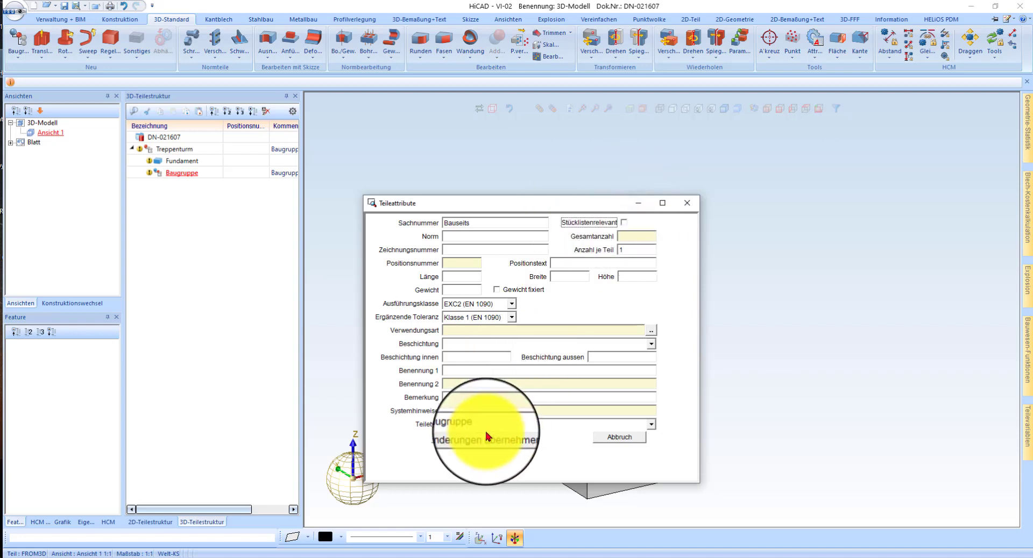
click(462, 425)
click(499, 516)
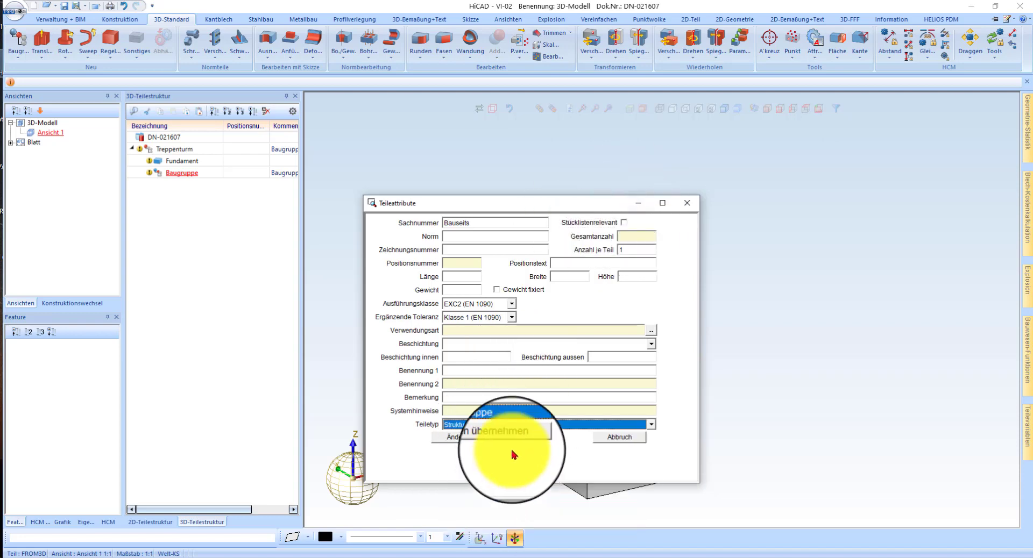
click(506, 437)
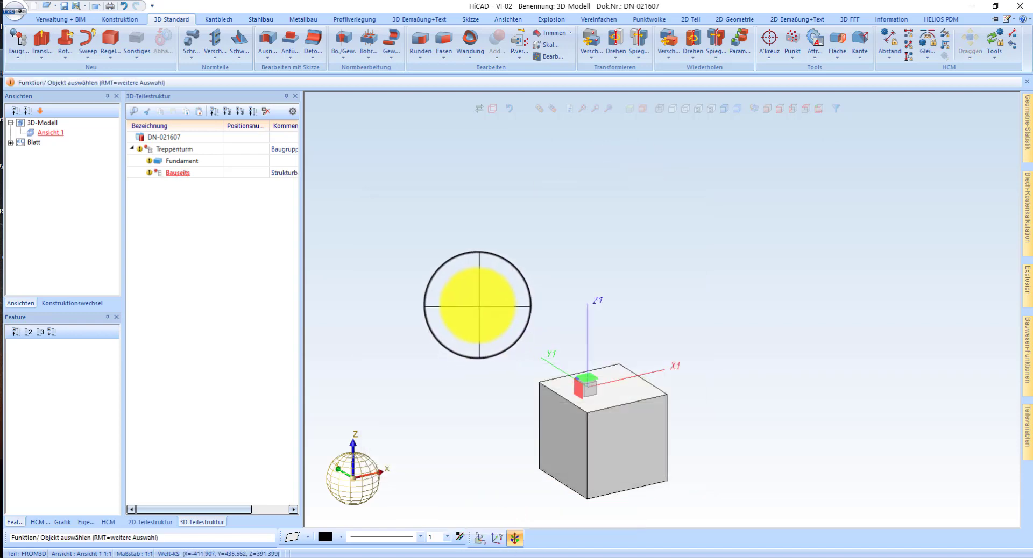
Move the Fundament part into the Bauseits assembly in the part structure and activate Bauseits
click(197, 161)
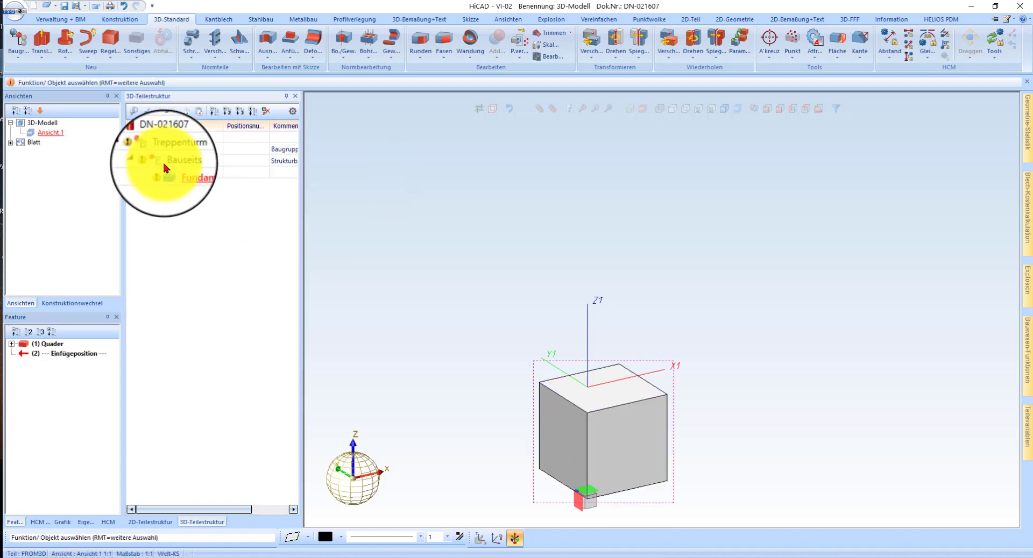
click(167, 164)
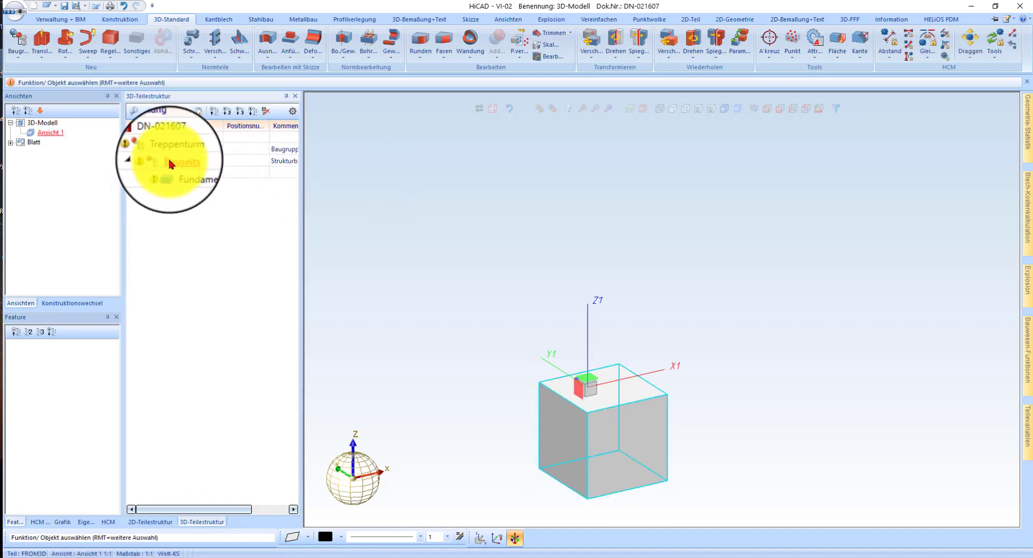
scroll(473, 280, down, 3)
scroll(594, 359, up, 2)
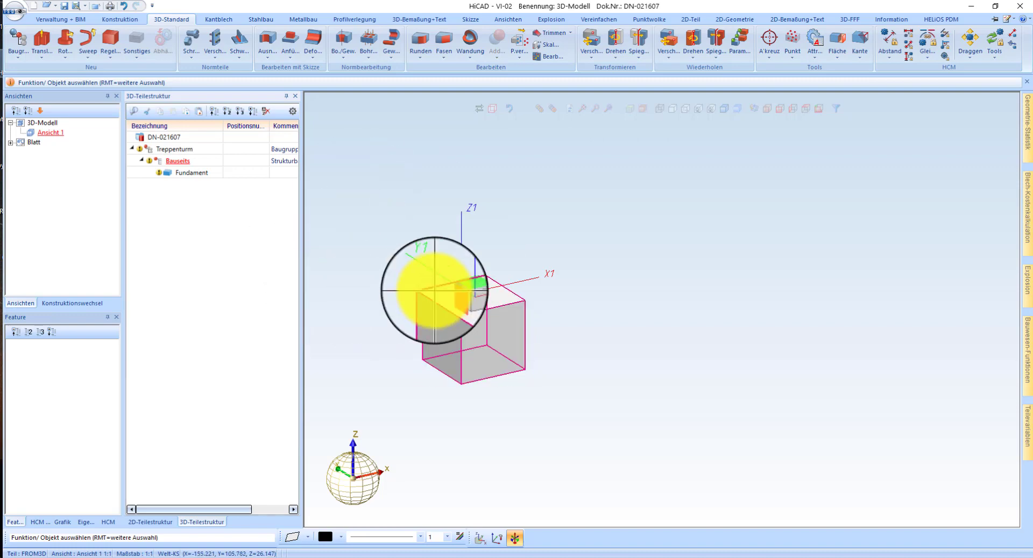
Start a parametric repetition of the Fundament with a linear pattern along X, 1 repetition at a Gesamtabstand of 3000
right_click(439, 293)
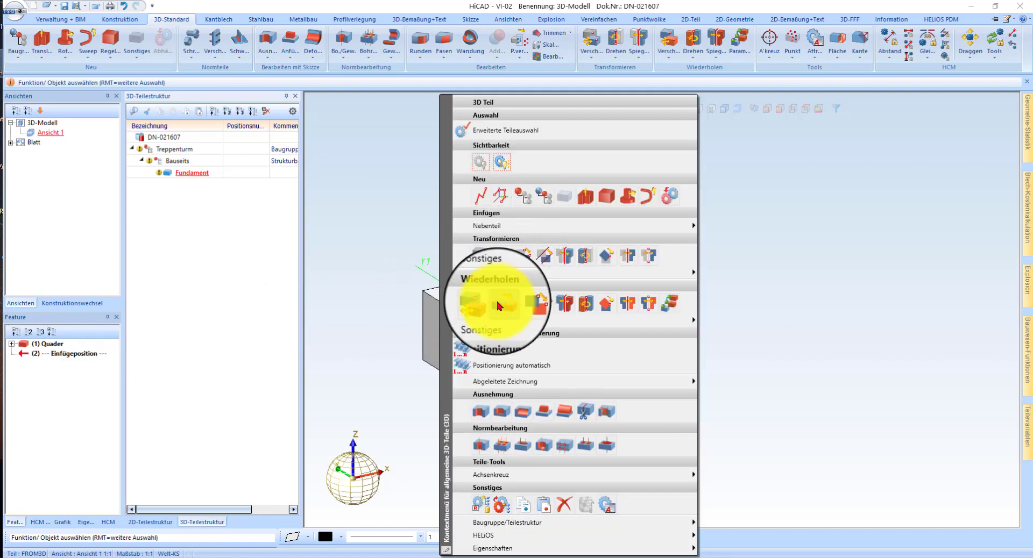
click(393, 251)
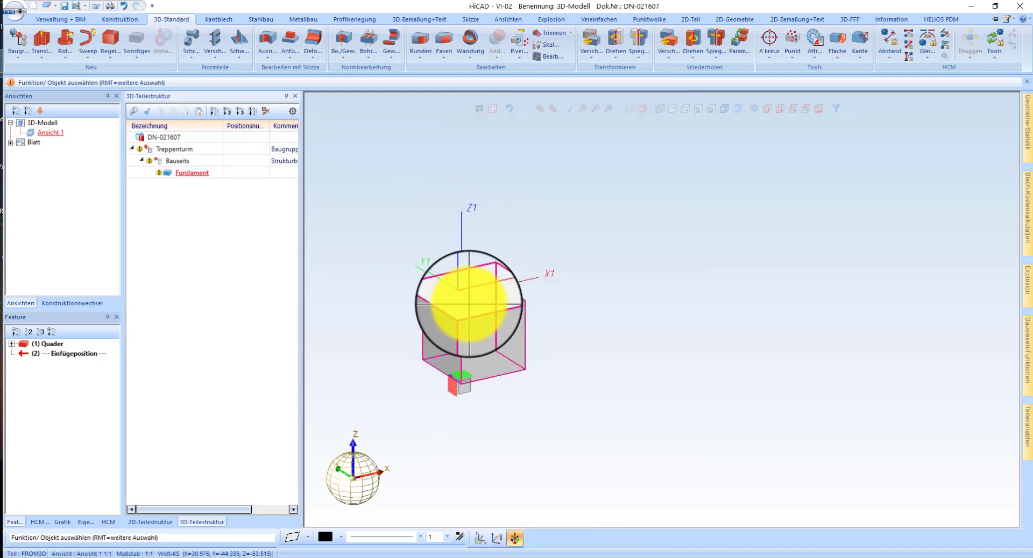
right_click(484, 302)
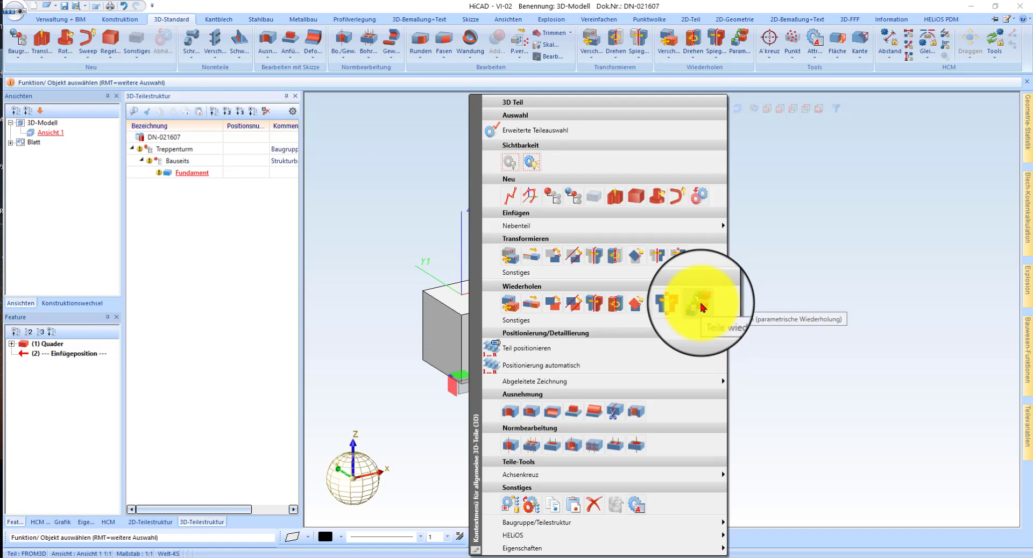
click(699, 305)
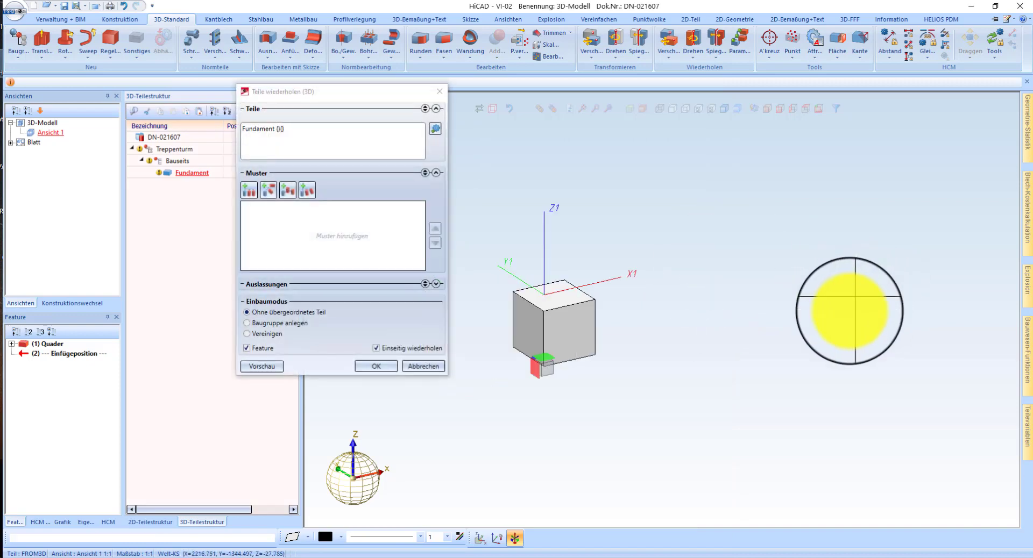
scroll(849, 311, down, 1)
click(249, 193)
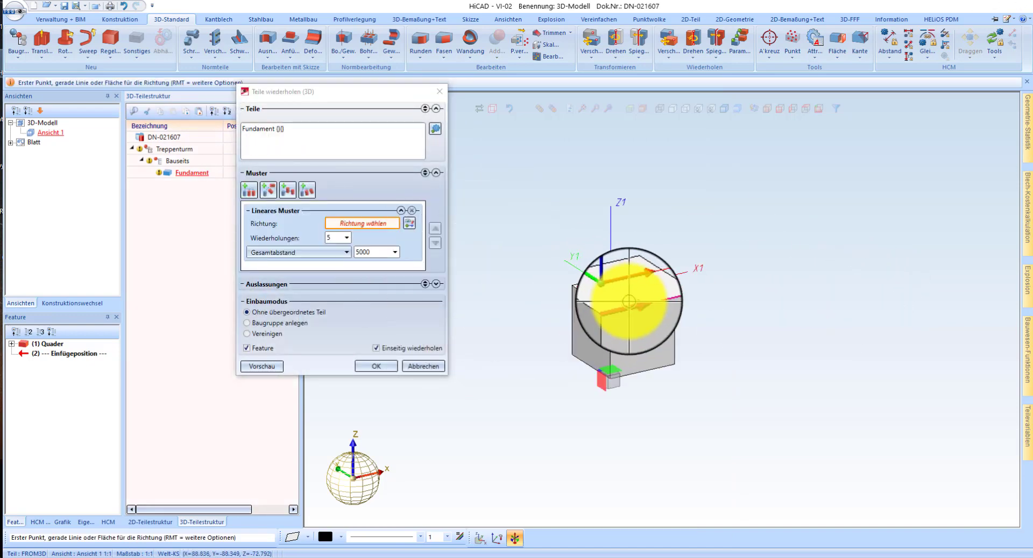
click(629, 302)
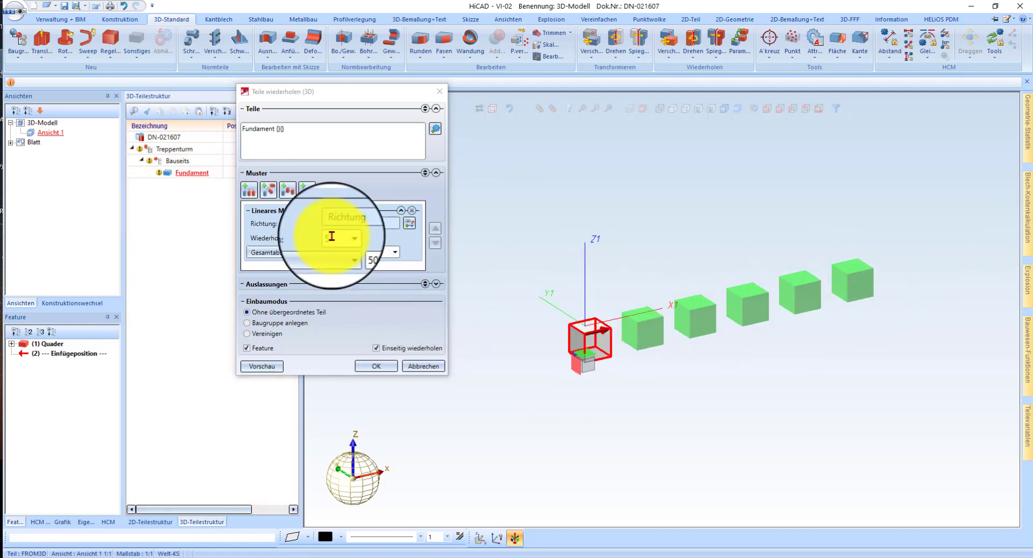
double_click(332, 237)
text(1)
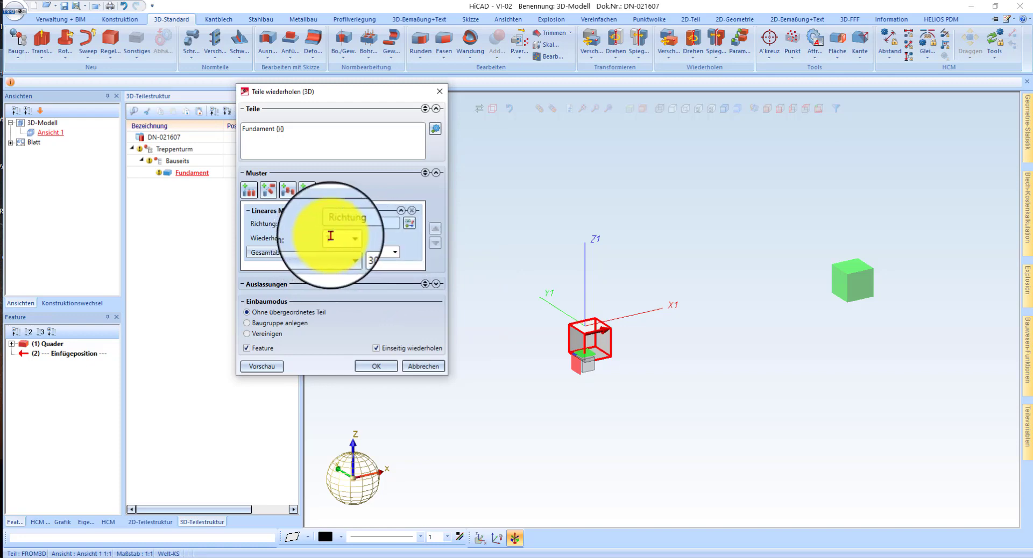
scroll(553, 270, up, 3)
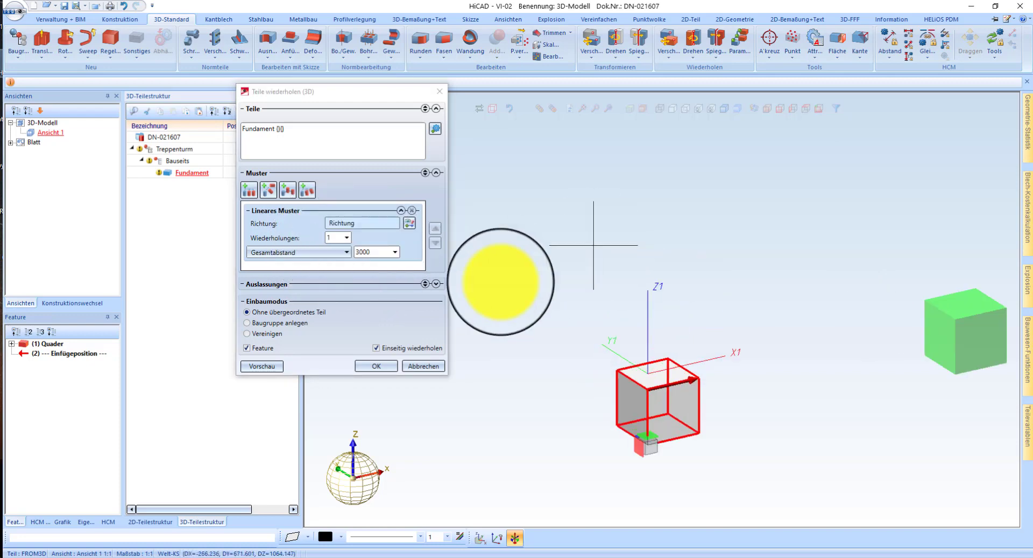
click(295, 252)
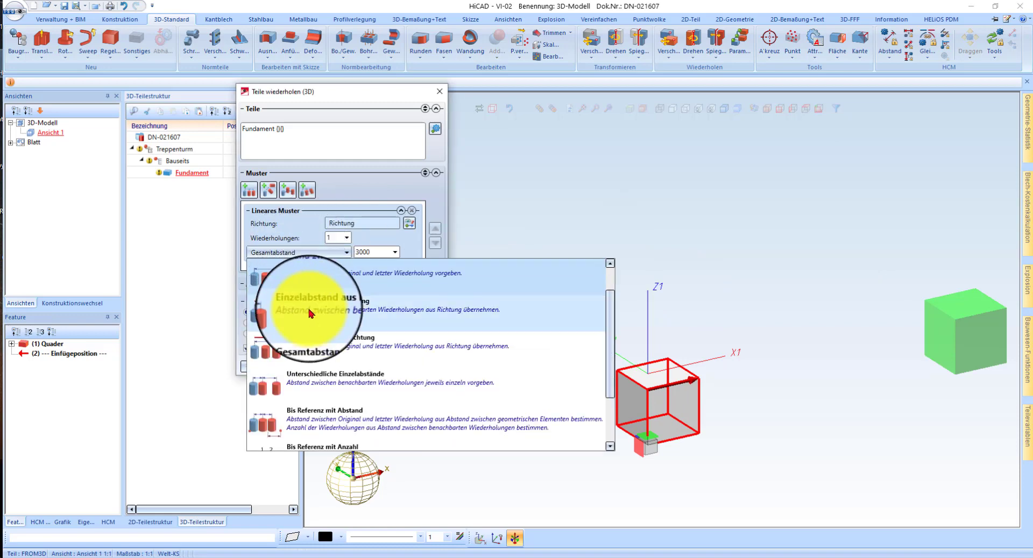
scroll(301, 377, down, 2)
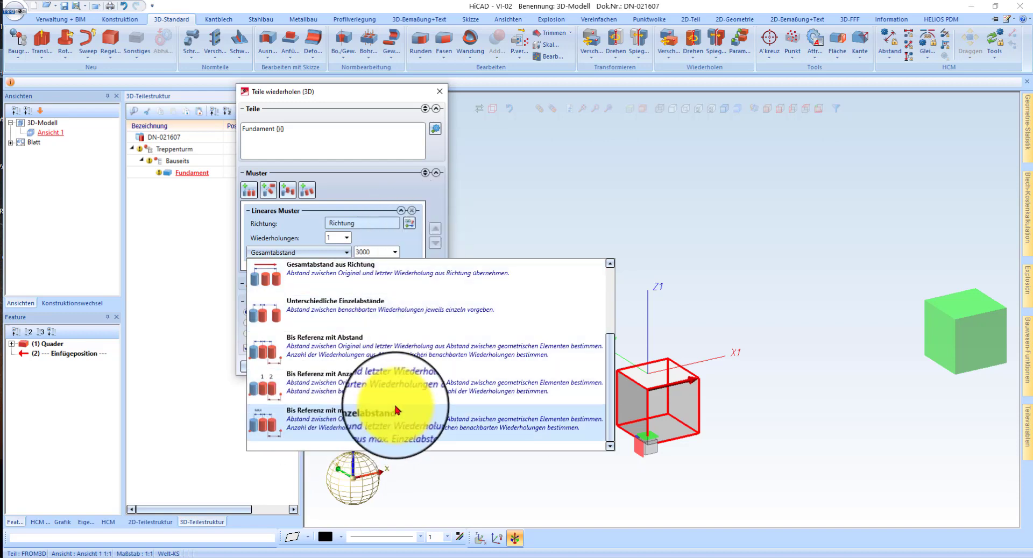
click(395, 238)
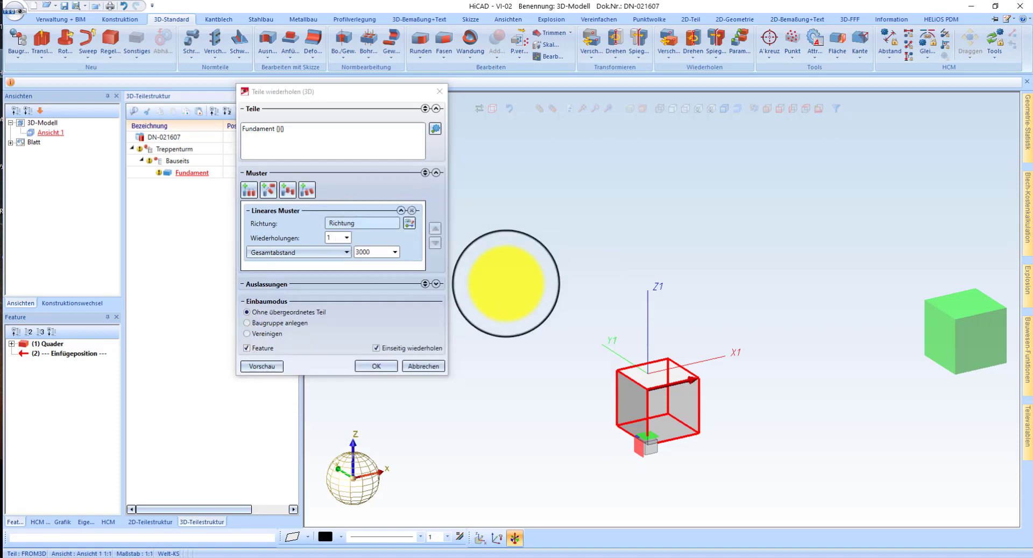
Add a second linear pattern along Y with 1 repetition and an Einzelabstand of 3000
drag(330, 379, 339, 476)
click(275, 228)
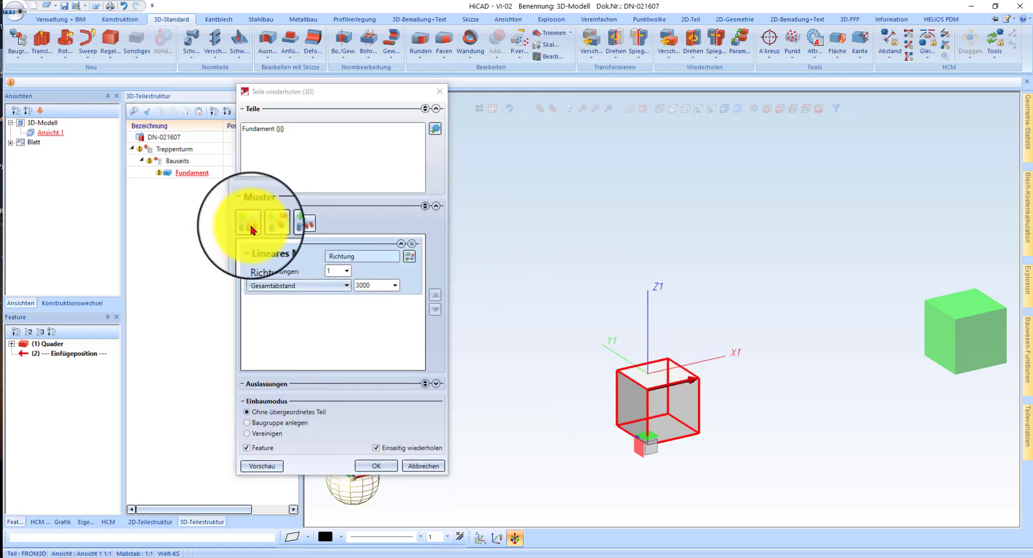
click(637, 388)
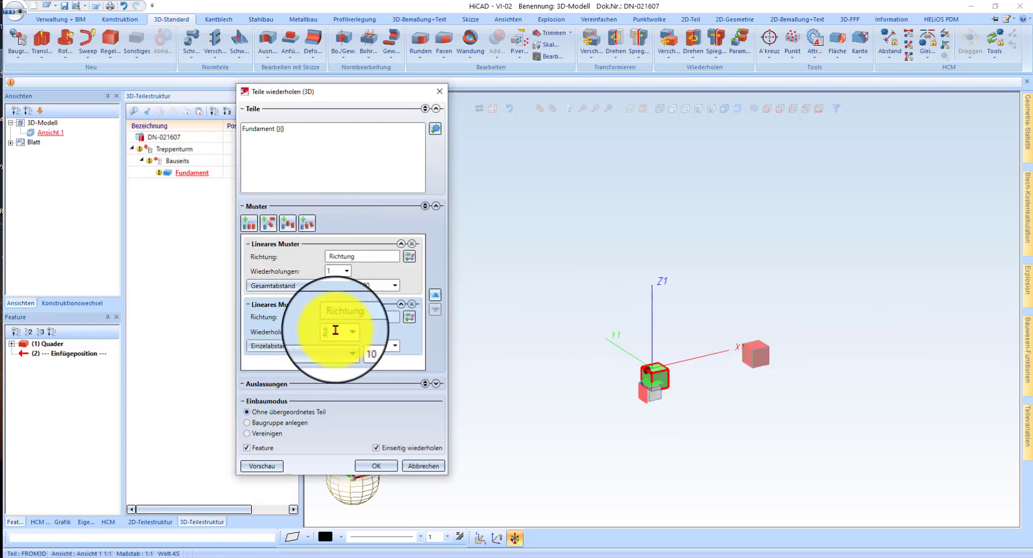
click(368, 345)
text(3)
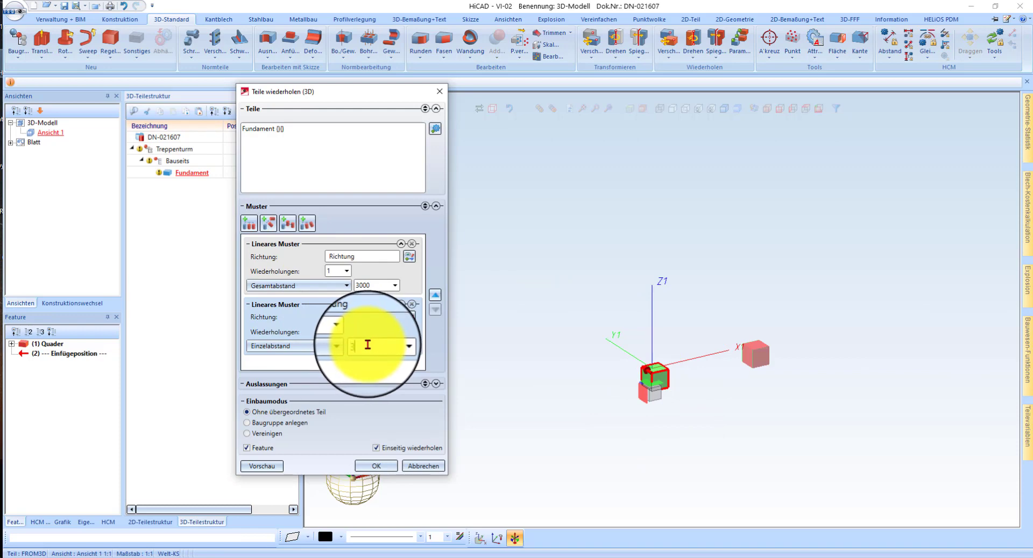
text(000)
click(381, 285)
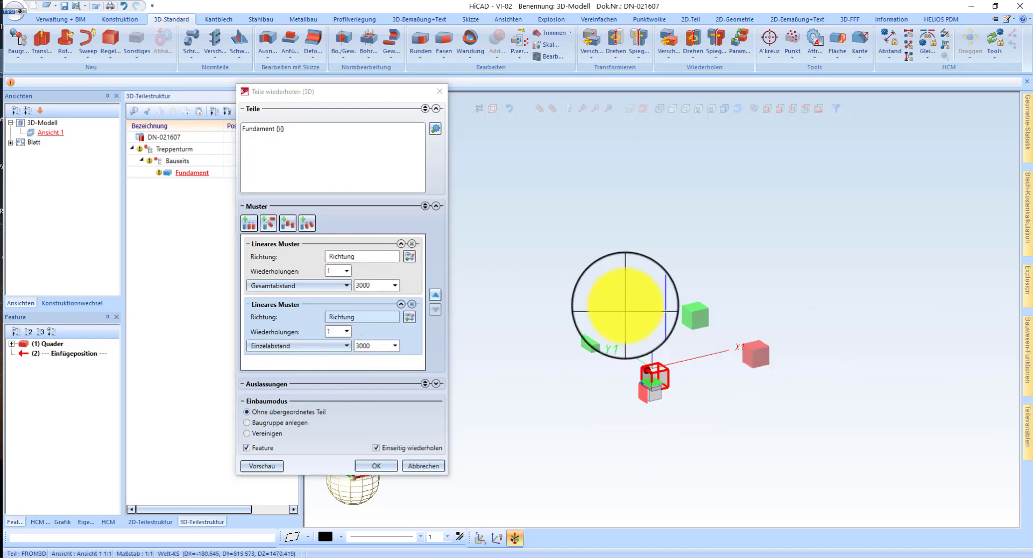
Try omitting the diagonally opposite Fundament copy from the repetition, and clear the omission again
scroll(625, 305, up, 2)
click(437, 385)
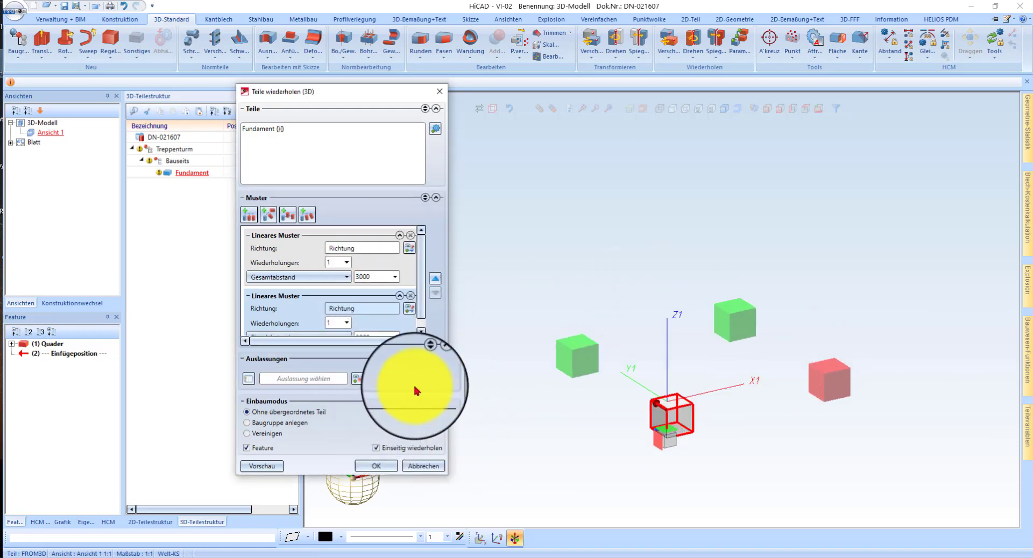
click(355, 384)
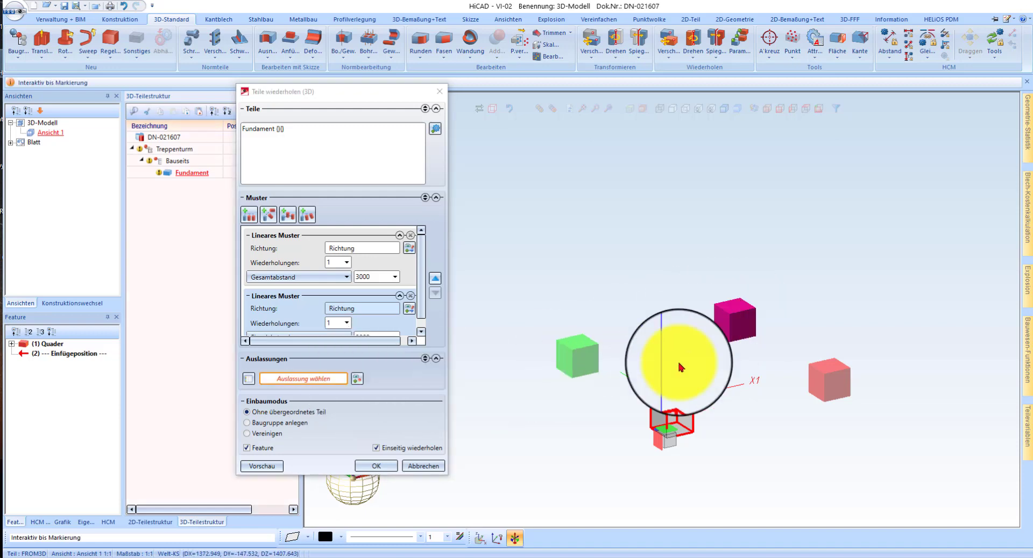
click(735, 320)
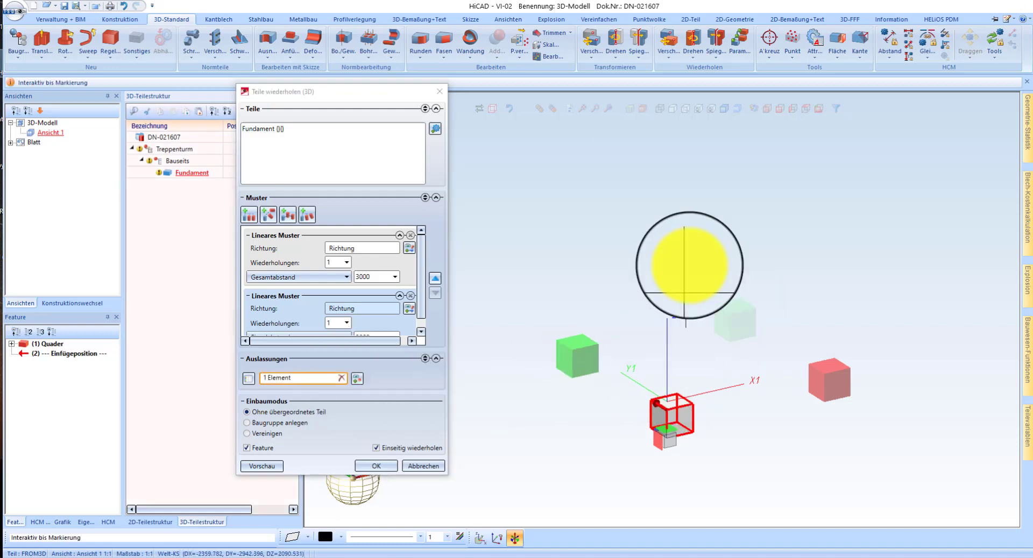
click(343, 382)
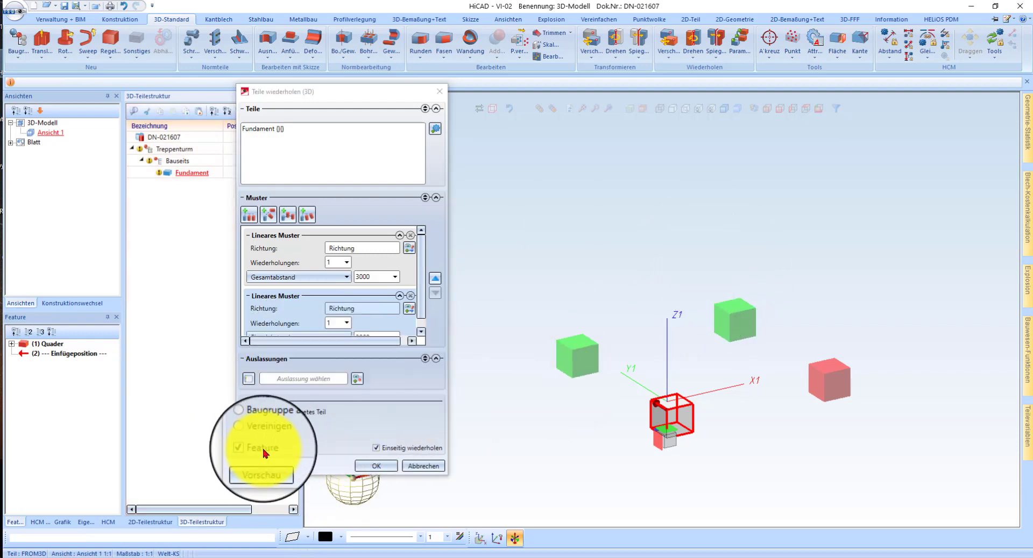
Apply the repetition as a feature, and reopen the Teilewiederholung feature of Bauseits to check its settings without changing them
click(378, 468)
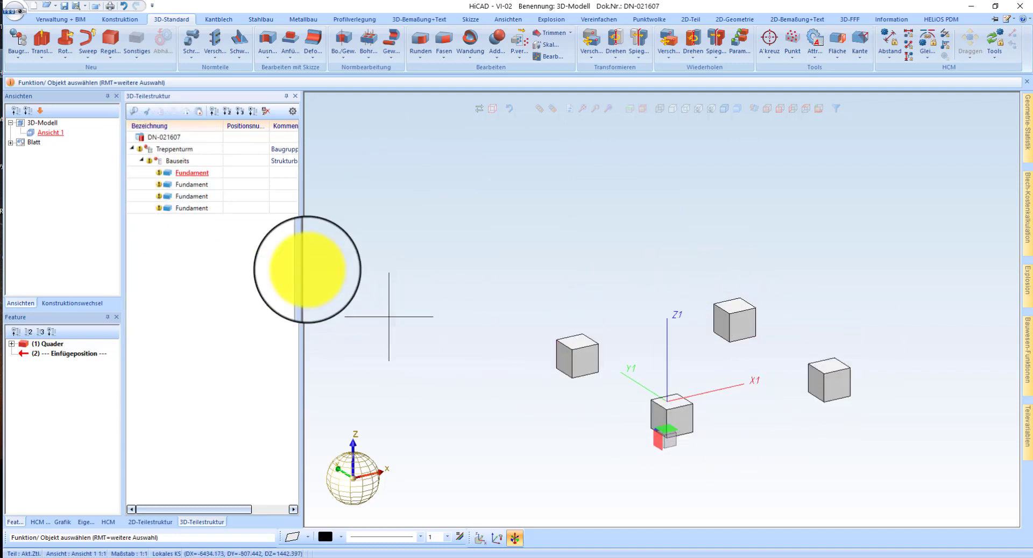
click(180, 163)
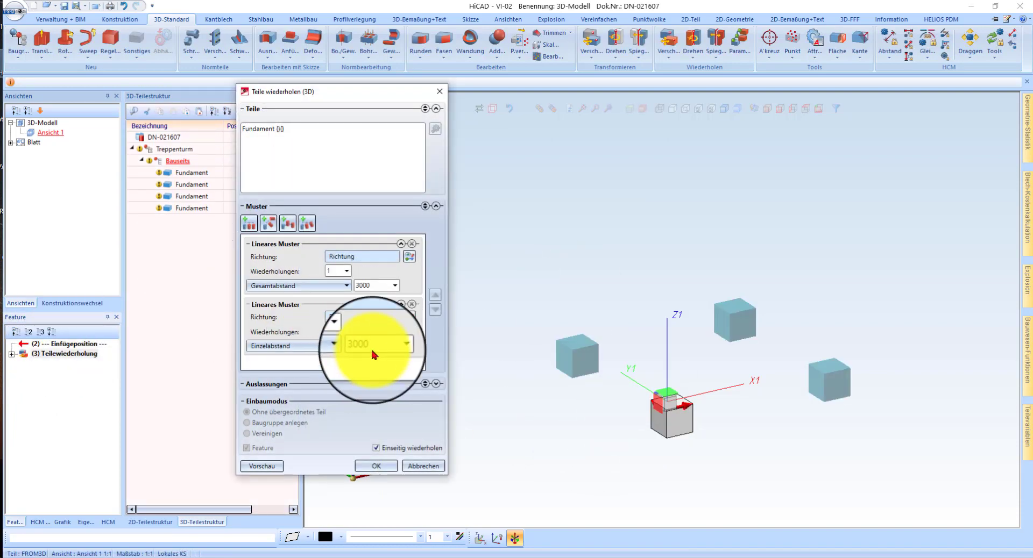
click(427, 471)
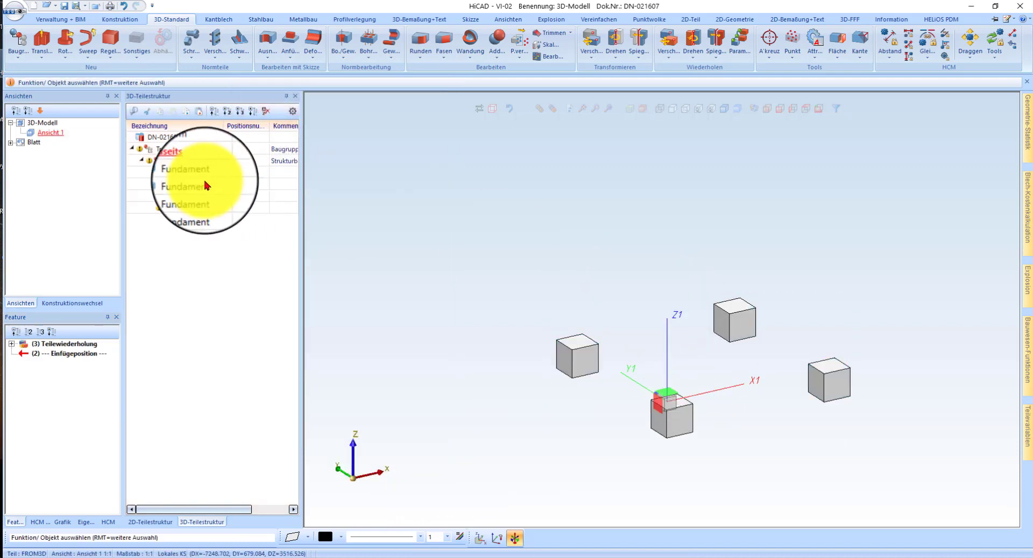
Assign the material Beton bewehrt from Anwender Werkstoffe, Werkstoffe Bauwesen, to all four Fundament parts
click(202, 177)
shift+click(196, 209)
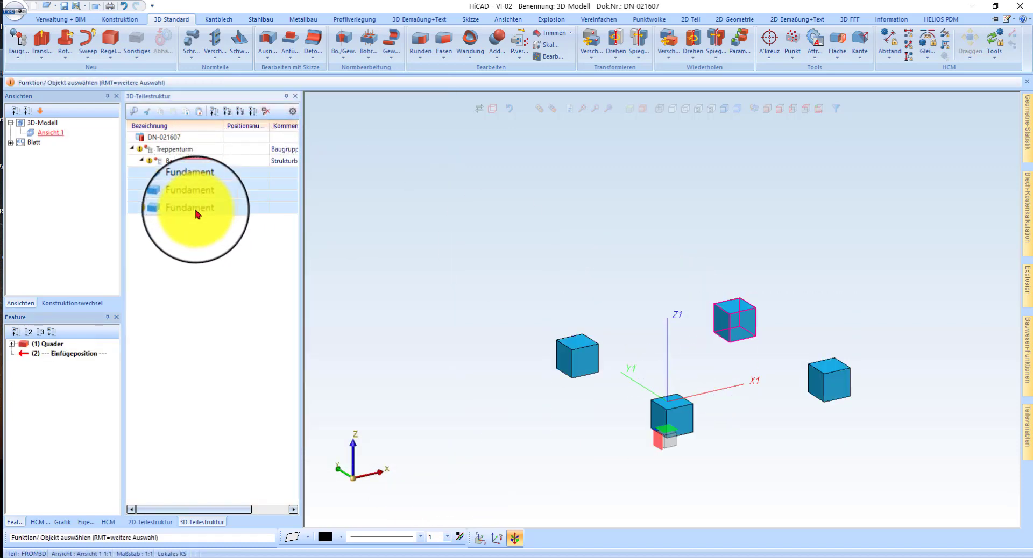
right_click(195, 208)
mouse_move(334, 496)
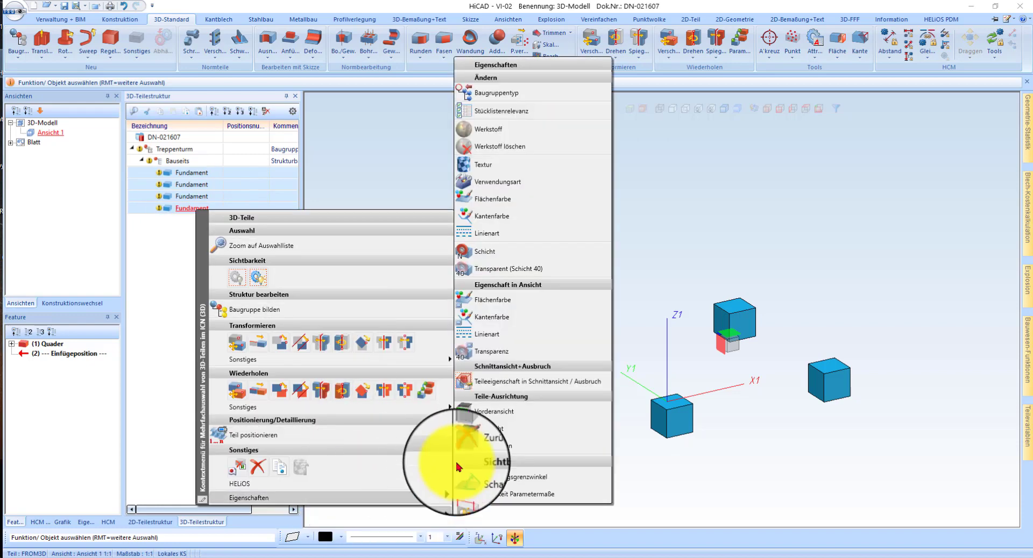
click(498, 130)
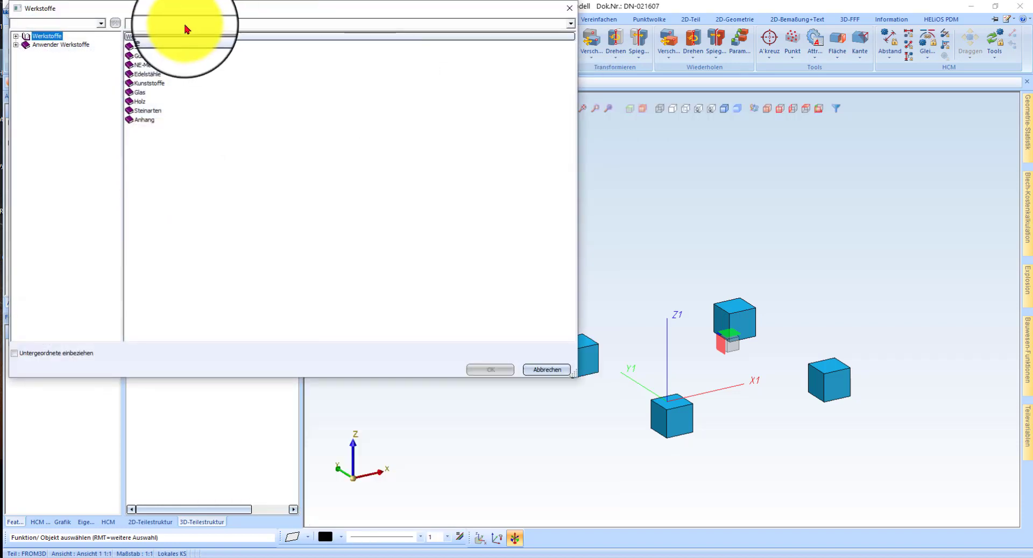
double_click(54, 45)
click(72, 62)
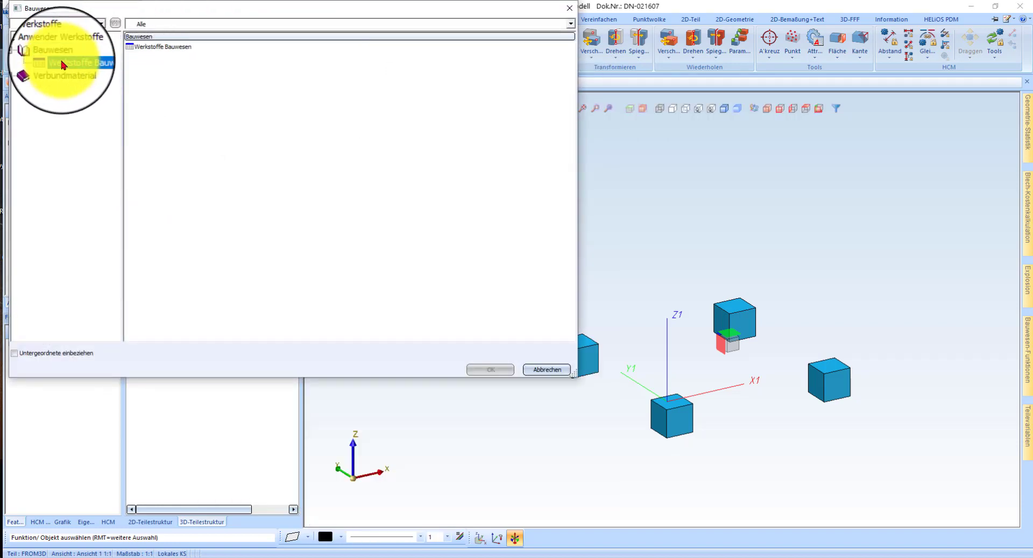
double_click(164, 77)
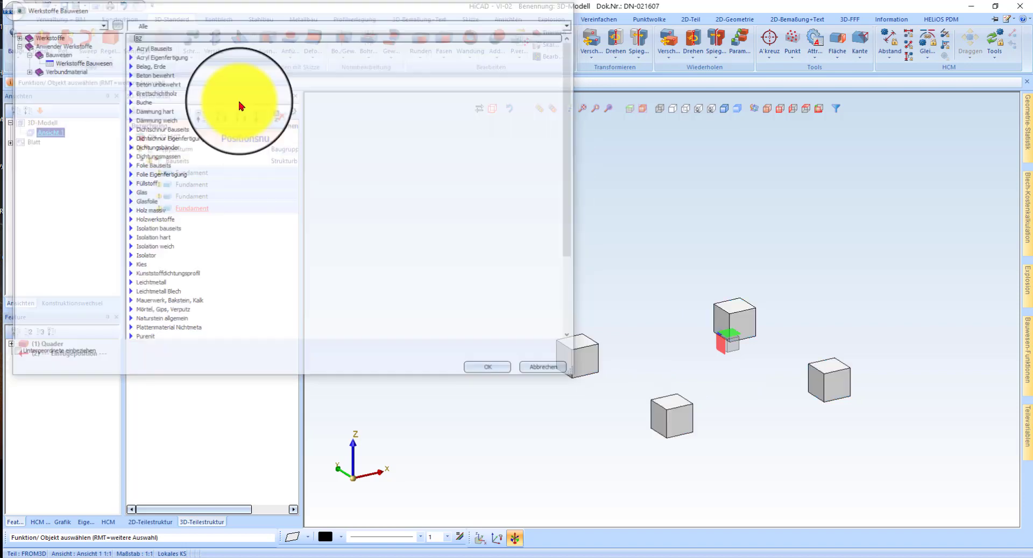
click(659, 345)
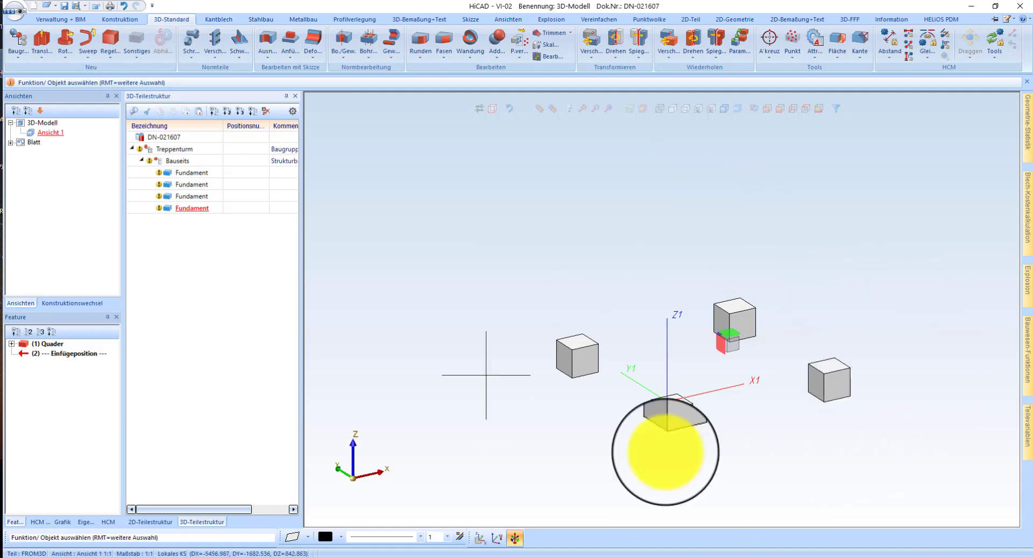
Collapse Bauseits and create a subassembly in Treppenturm with Sachnummer Stahlbau, Stücklistenrelevant off and Teiletyp Strukturbaugruppe
click(143, 163)
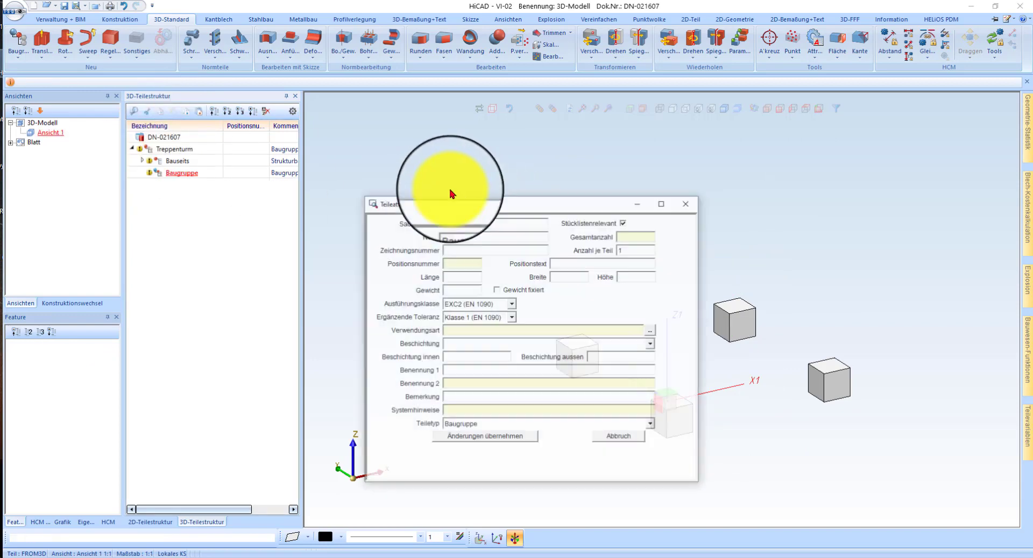
drag(480, 223, 397, 245)
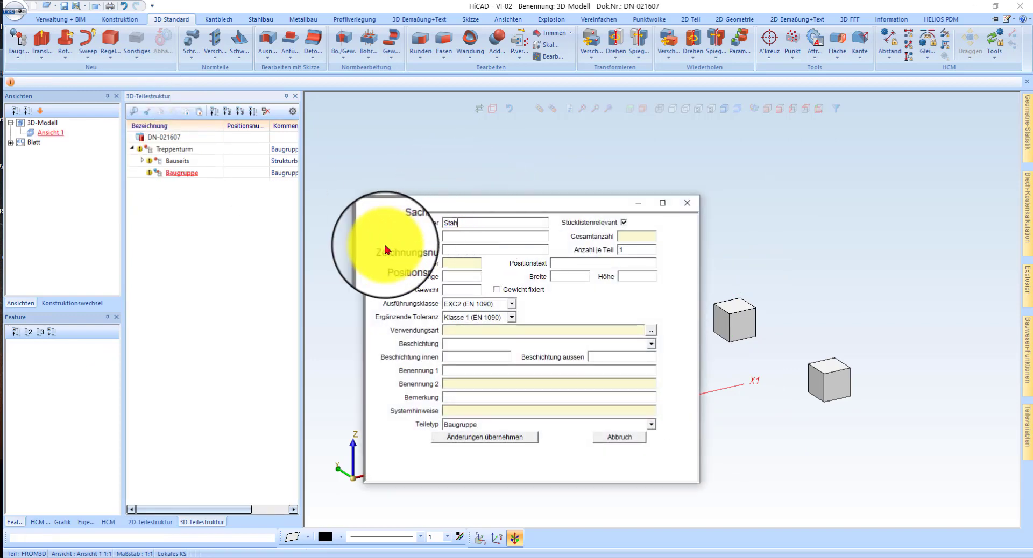
click(623, 222)
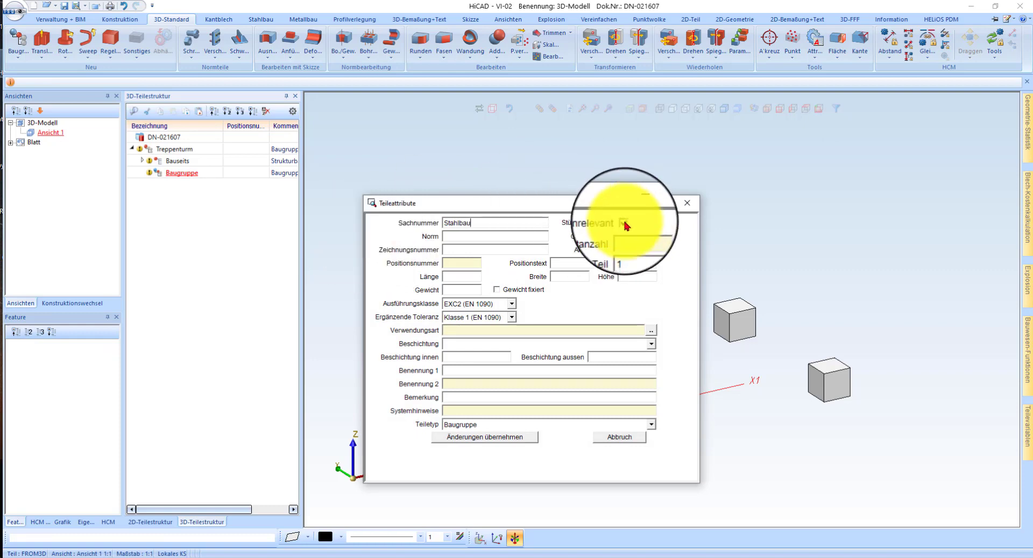
click(468, 426)
click(486, 509)
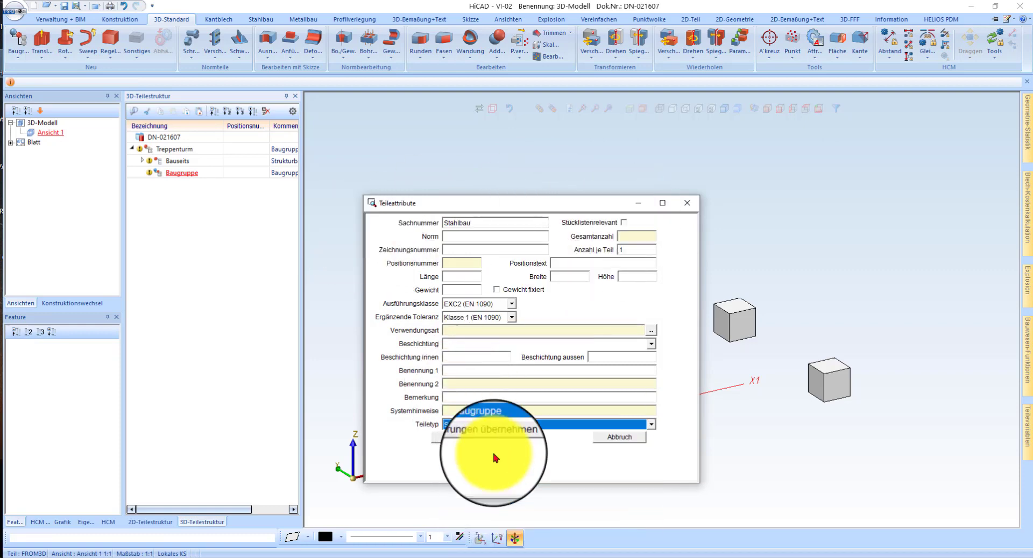
click(501, 438)
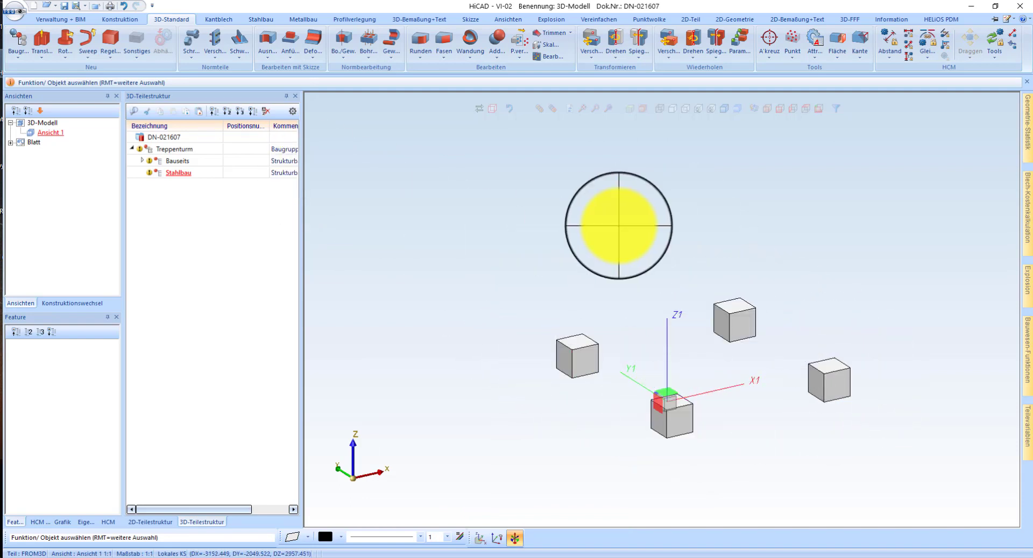
drag(497, 223, 404, 245)
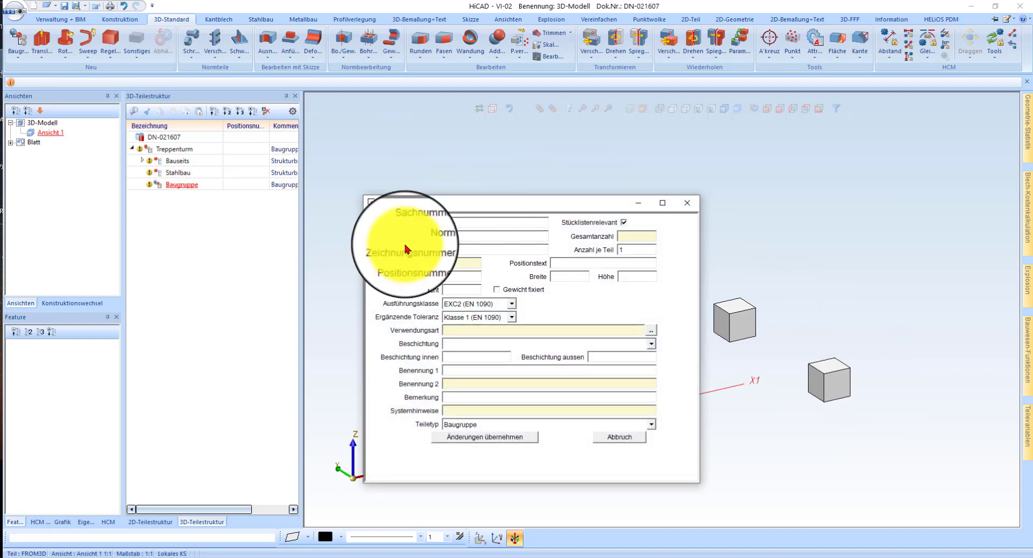
text(S)
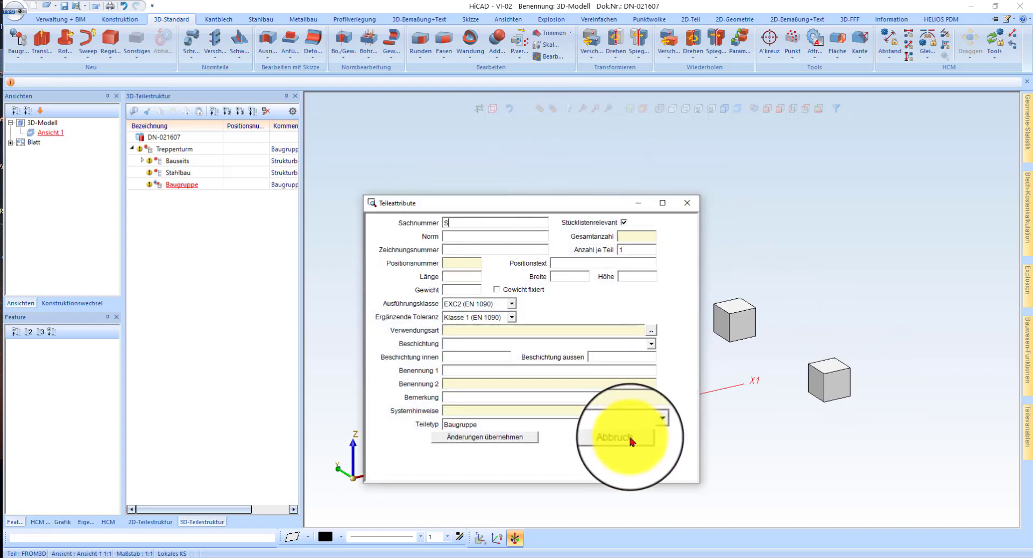
key(Return)
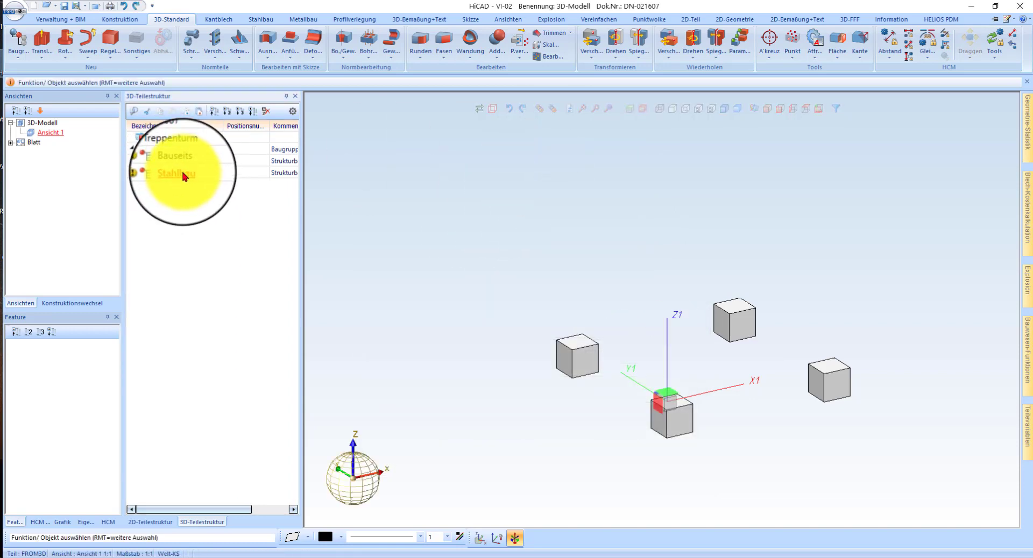
Create the structural subassembly Steher under Stahlbau by duplicating Stahlbau and changing the copy's Sachnummer
mouse_move(182, 173)
mouse_down()
mouse_move(165, 168)
mouse_move(167, 142)
mouse_move(161, 245)
mouse_move(172, 242)
mouse_move(177, 175)
mouse_up()
right_click(179, 174)
click(172, 173)
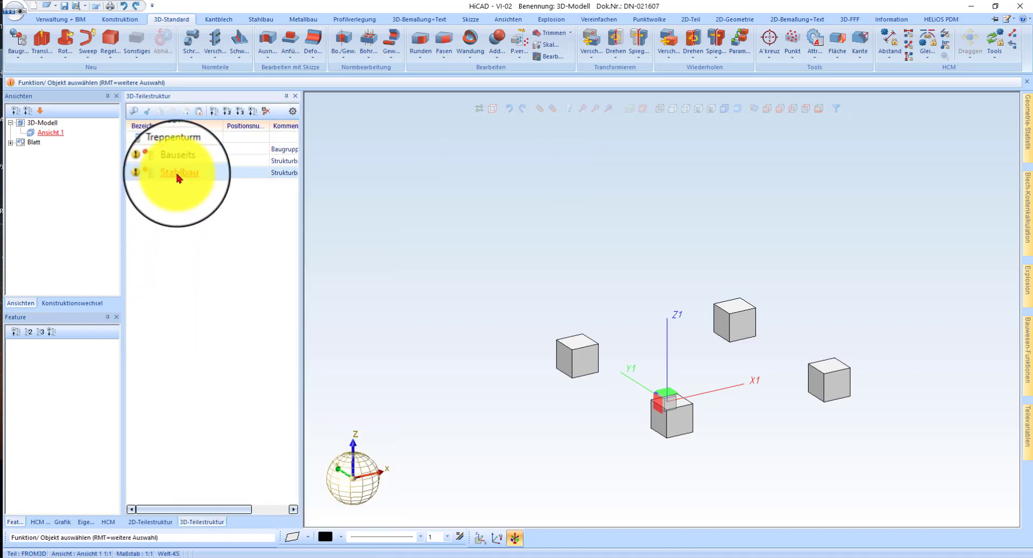
right_click(176, 172)
click(168, 173)
right_click(168, 174)
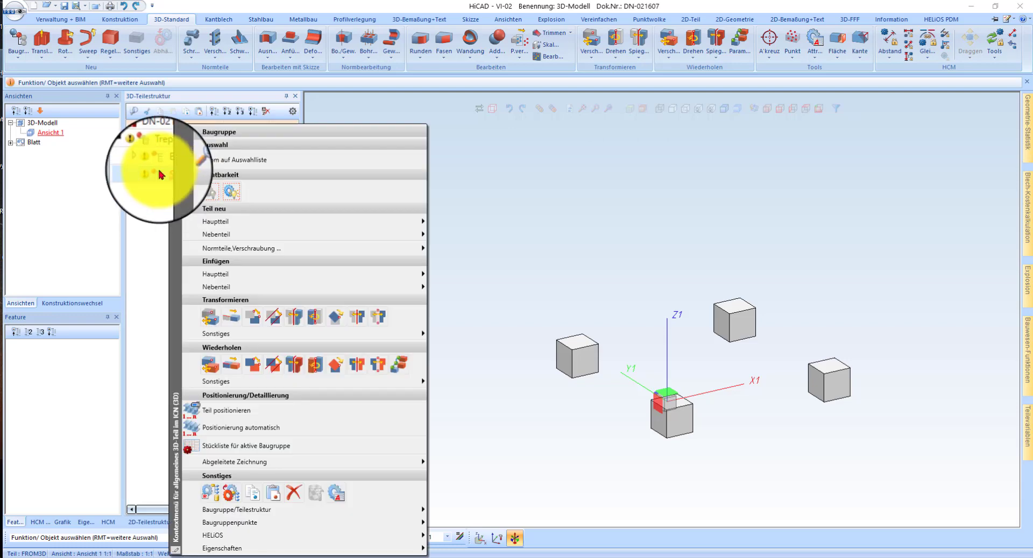
click(167, 175)
right_drag(167, 175, 173, 149)
click(207, 163)
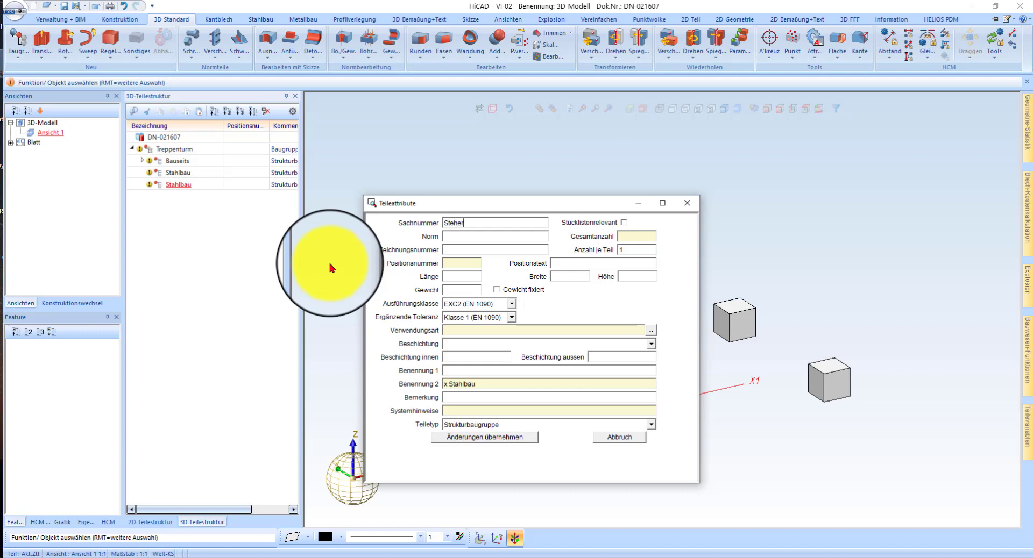
click(516, 437)
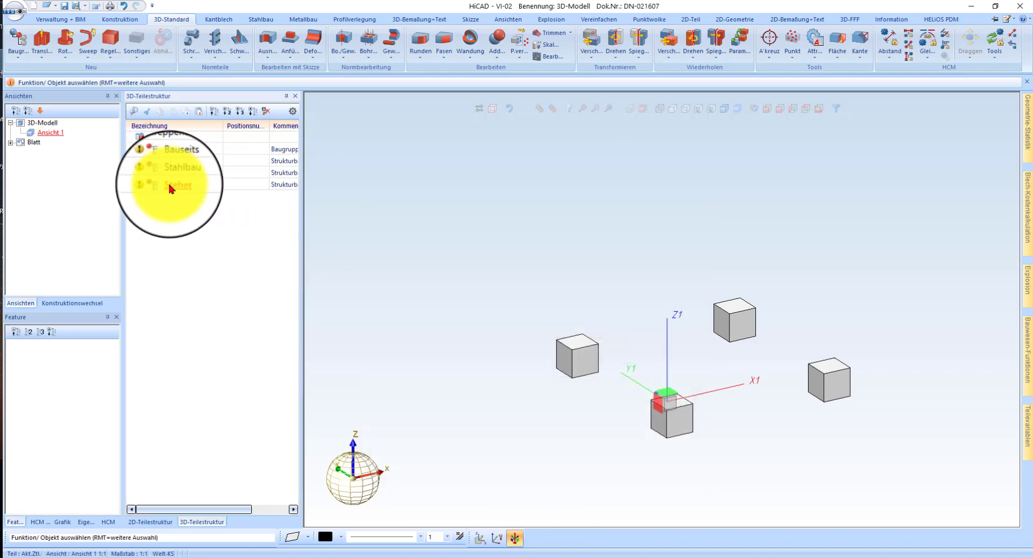
drag(176, 176, 176, 174)
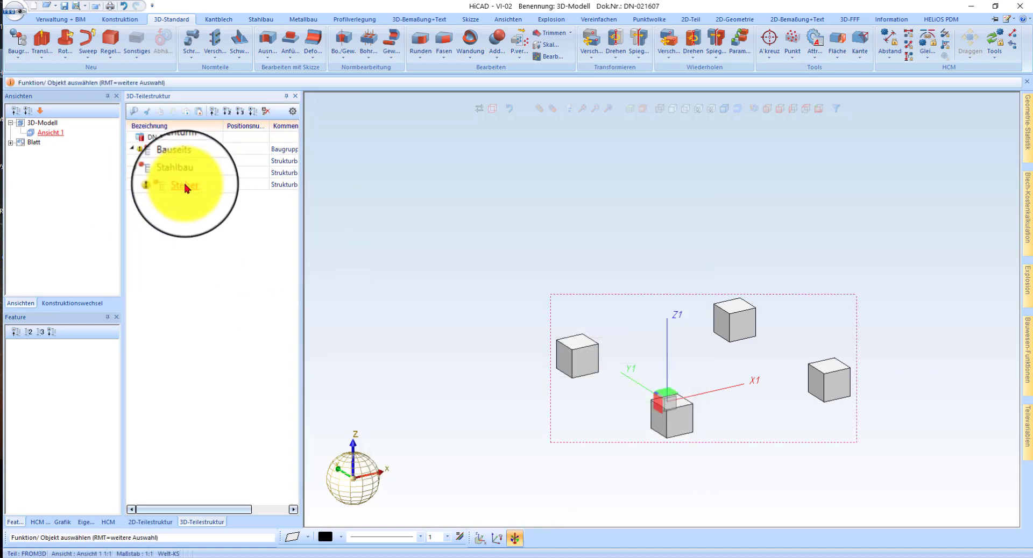
Duplicate the Steher subassembly within Stahlbau and set the copy's Sachnummer to Treppen
key(ctrl+c)
key(ctrl+v)
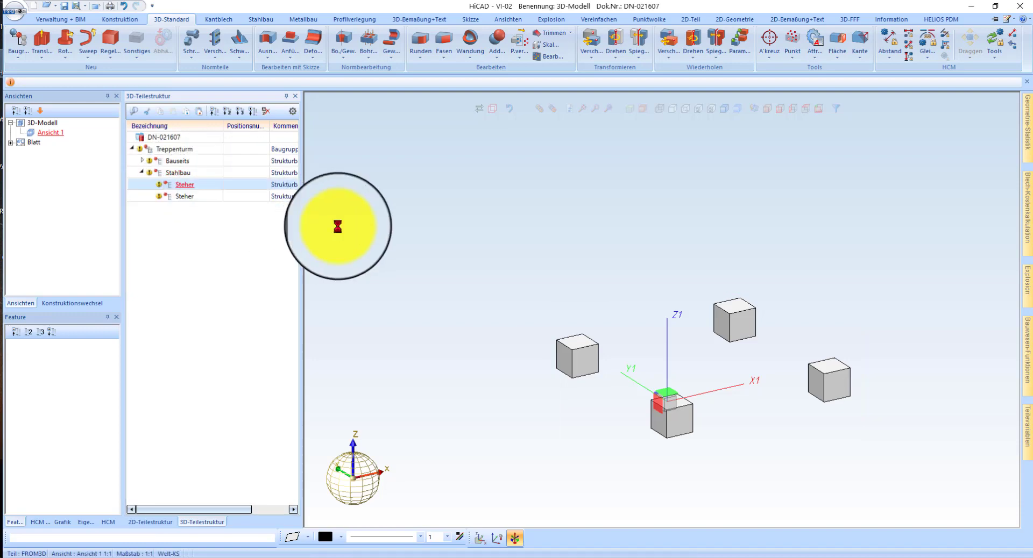
double_click(192, 199)
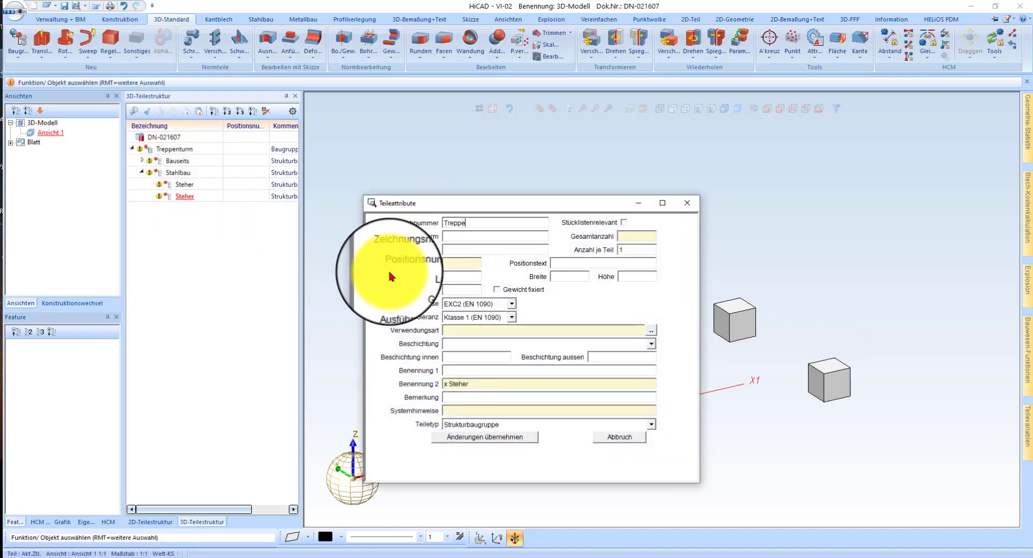
text(Treppen)
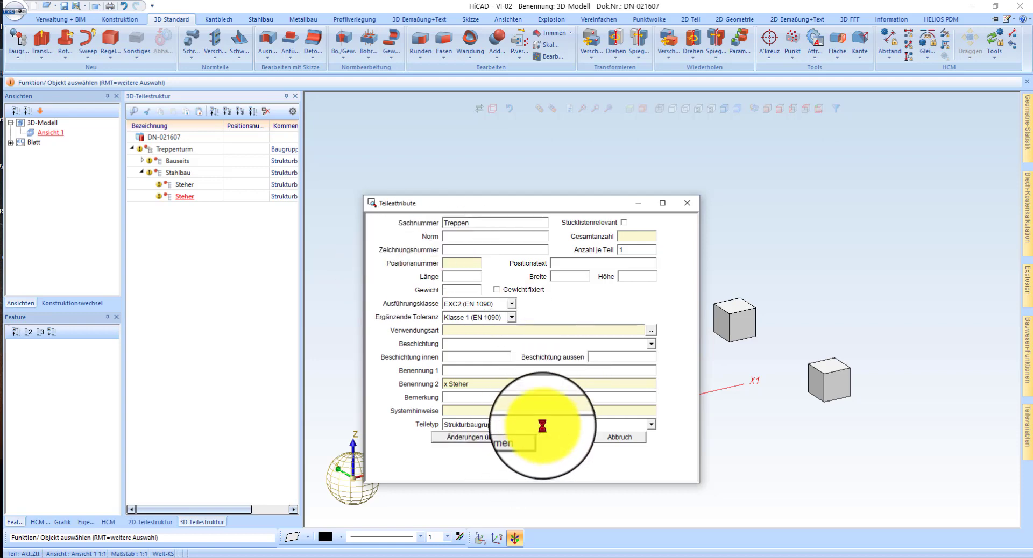
click(520, 437)
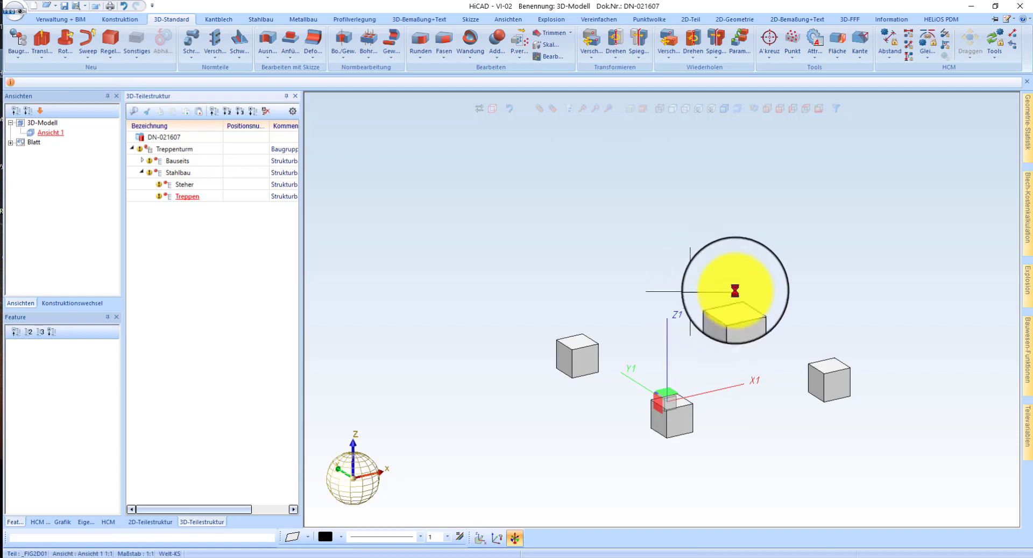
Place the working plane on the top face of the foundation at the coordinate origin
click(632, 109)
scroll(692, 387, up, 5)
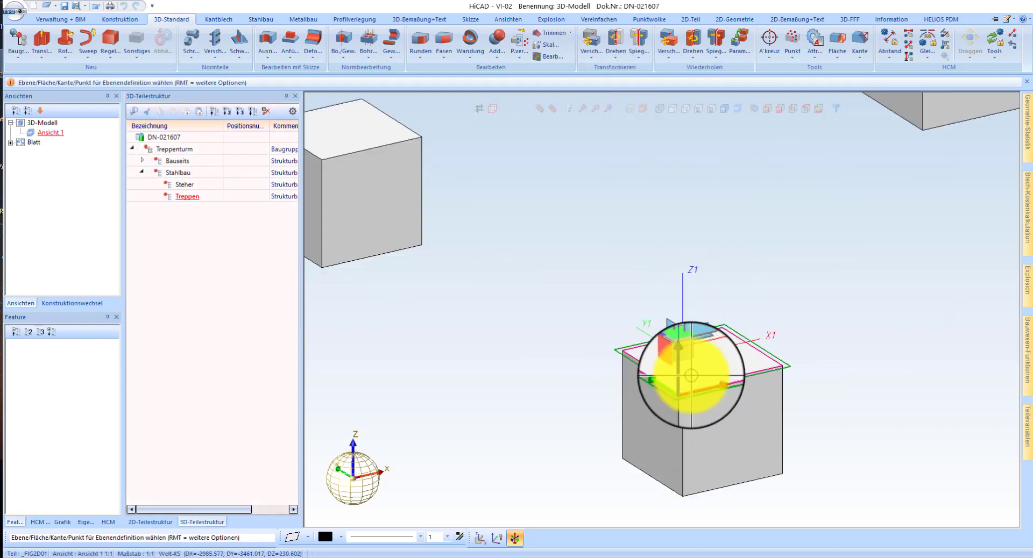
click(691, 377)
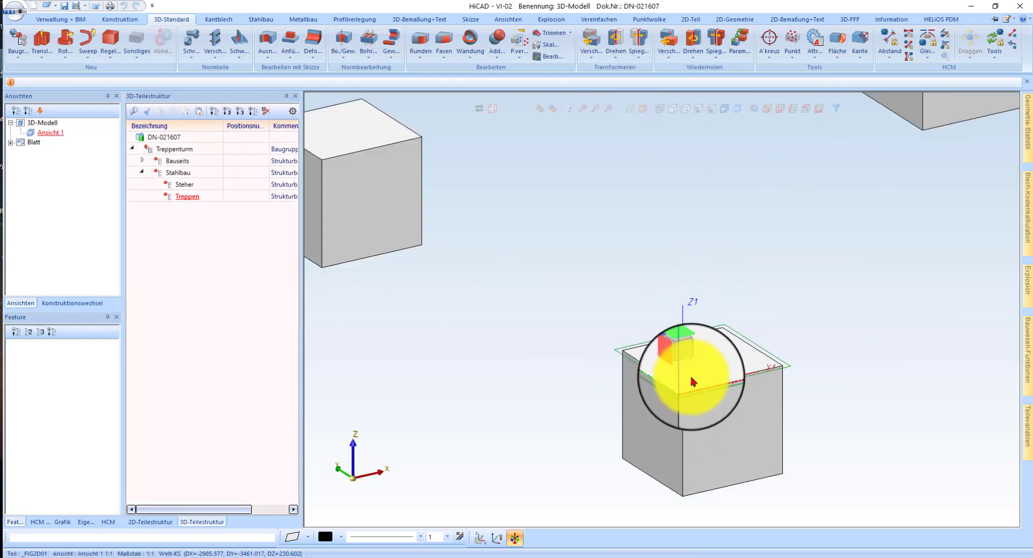
Start a new steel profile and choose HEA 200 (DIN 1025-3) from the I-Profile, with material S235JR
click(261, 19)
click(19, 40)
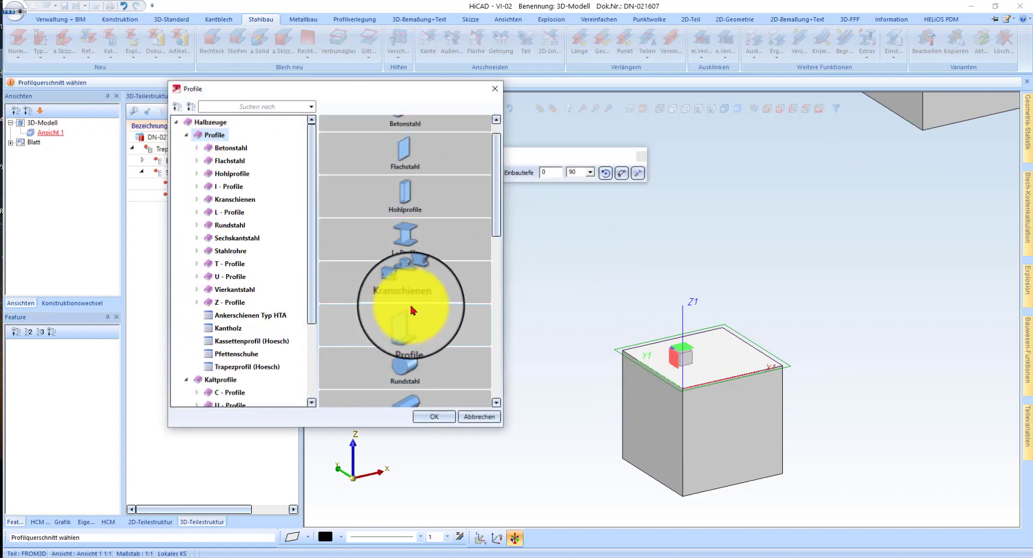
scroll(419, 277, down, 7)
scroll(437, 304, up, 7)
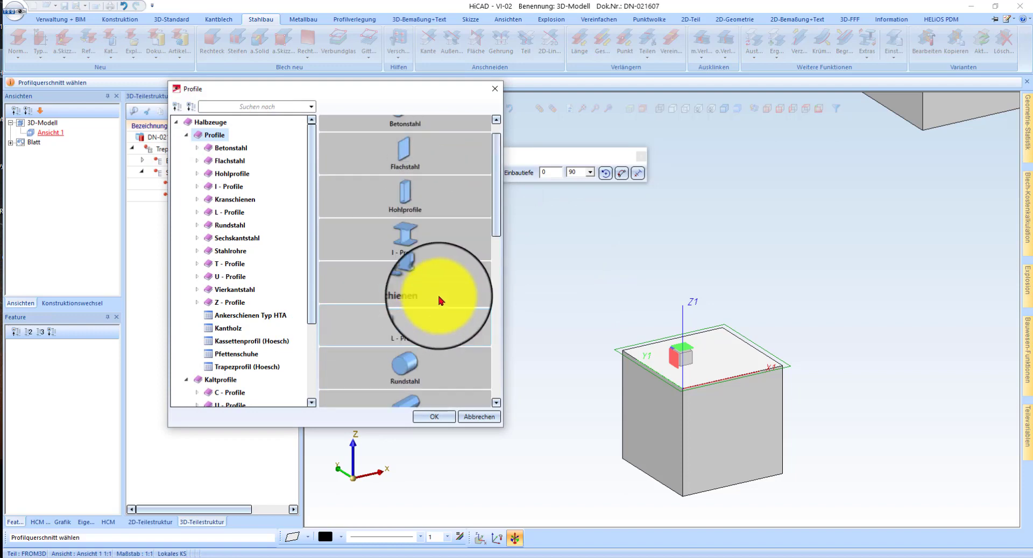
scroll(414, 226, up, 1)
double_click(457, 256)
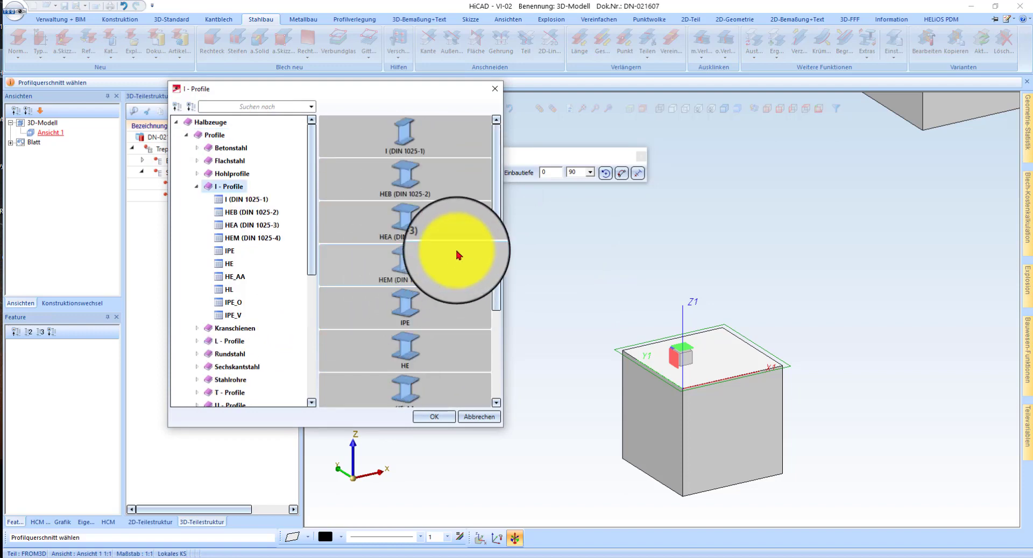
double_click(422, 210)
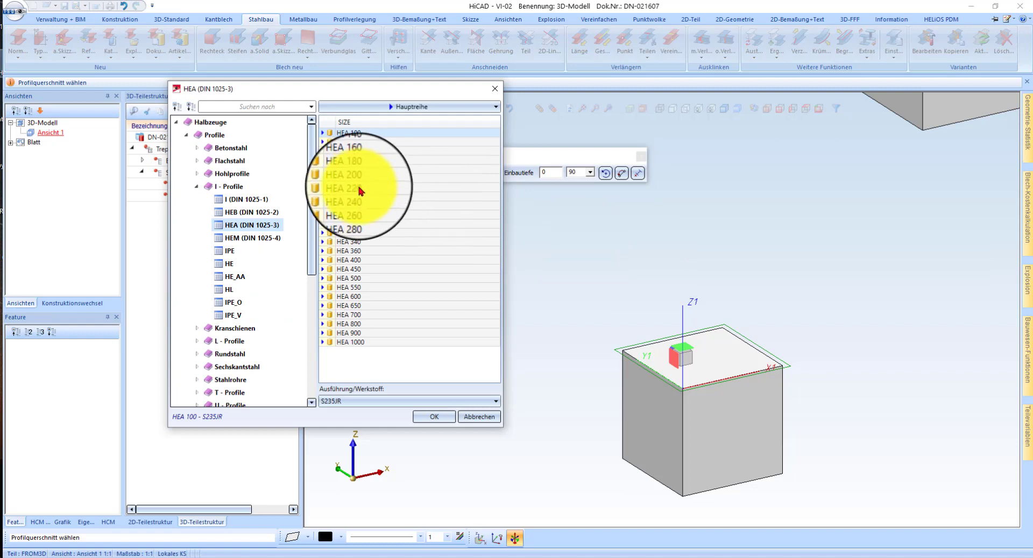
click(358, 178)
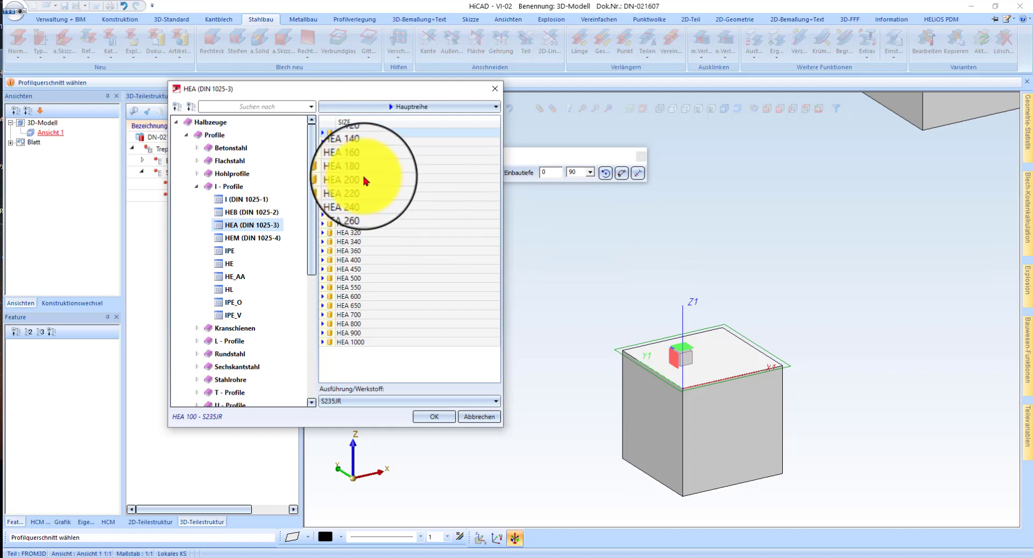
click(441, 419)
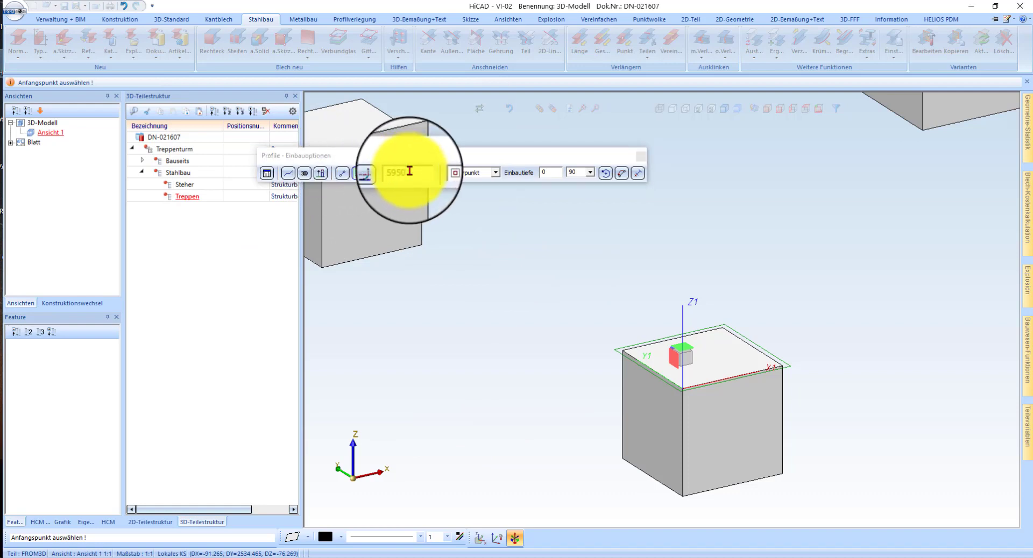
Set the profile length to 6000 and place it perpendicular to the working plane at the midpoint of the foundation's front top edge
drag(410, 171, 375, 184)
text(6000)
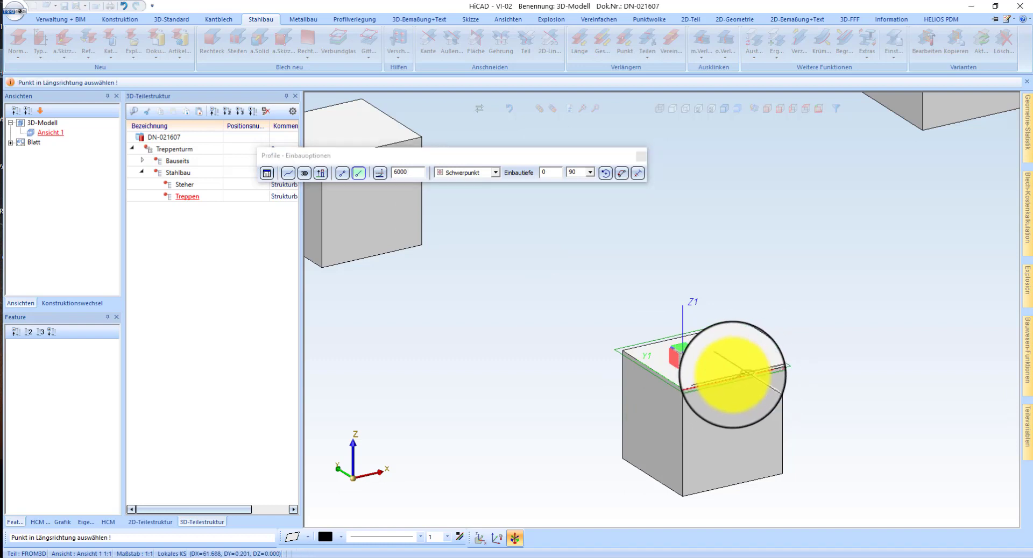
click(321, 173)
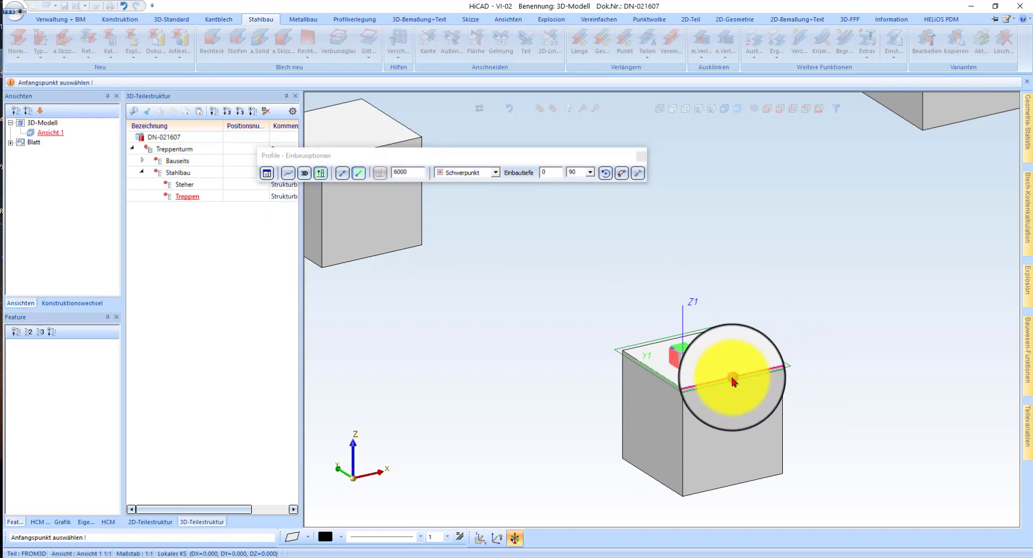
scroll(737, 376, up, 3)
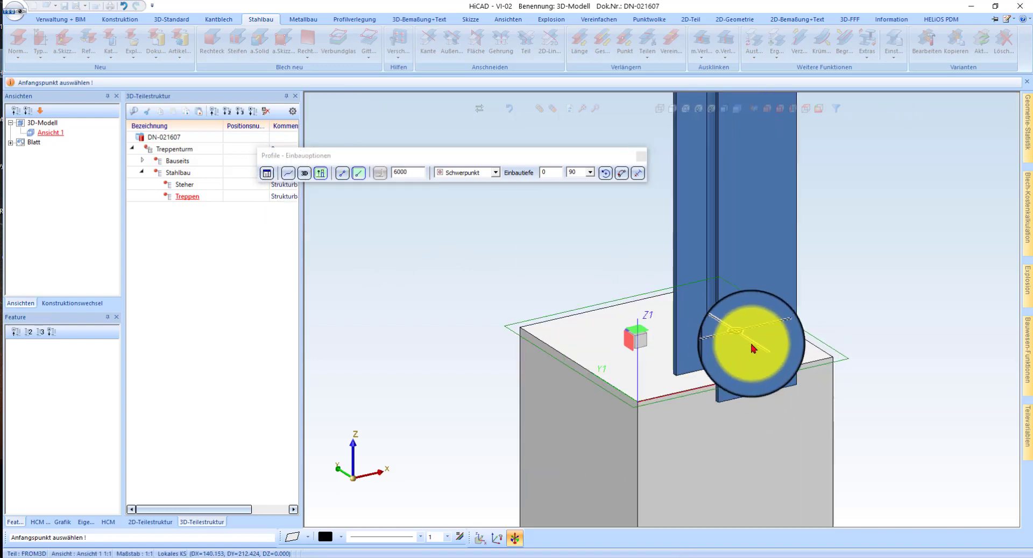
scroll(753, 348, down, 3)
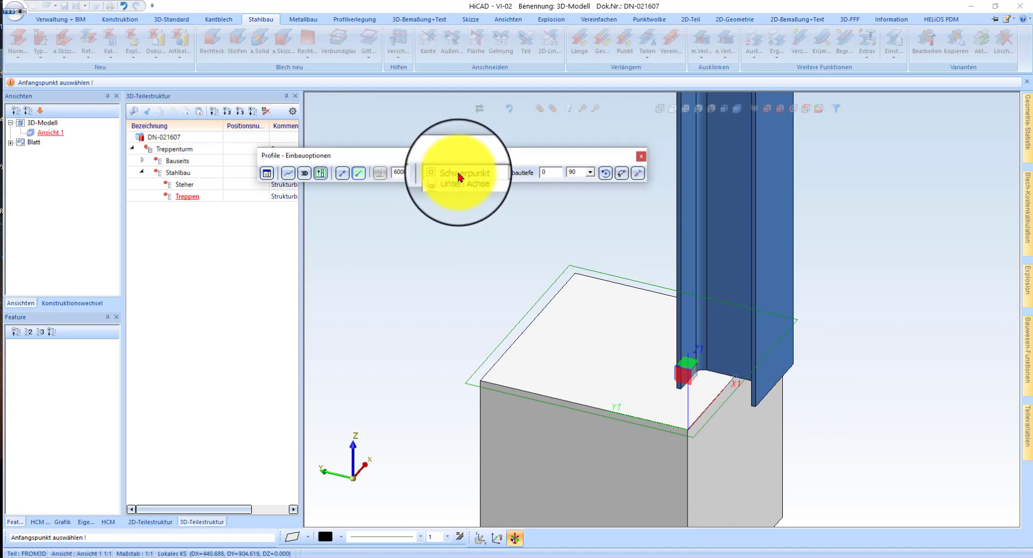
Try the insertion reference Unten Achse for the profile and switch back to Schwerpunkt
click(459, 173)
click(472, 247)
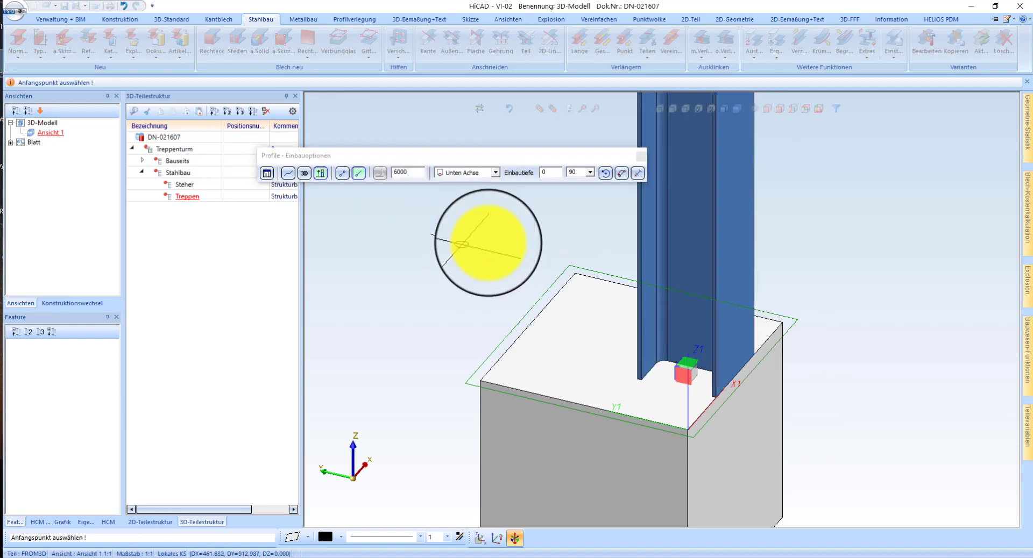
click(476, 172)
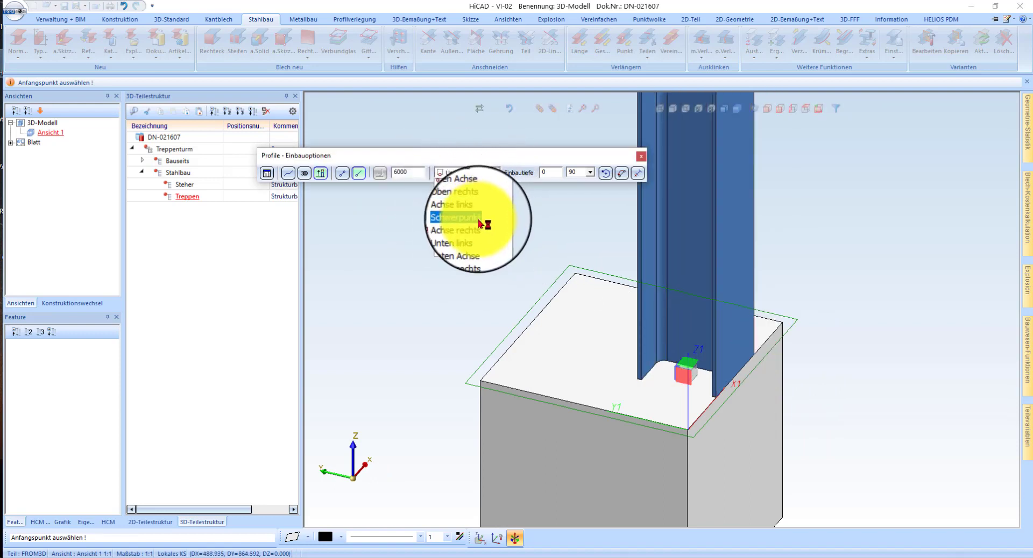
click(479, 218)
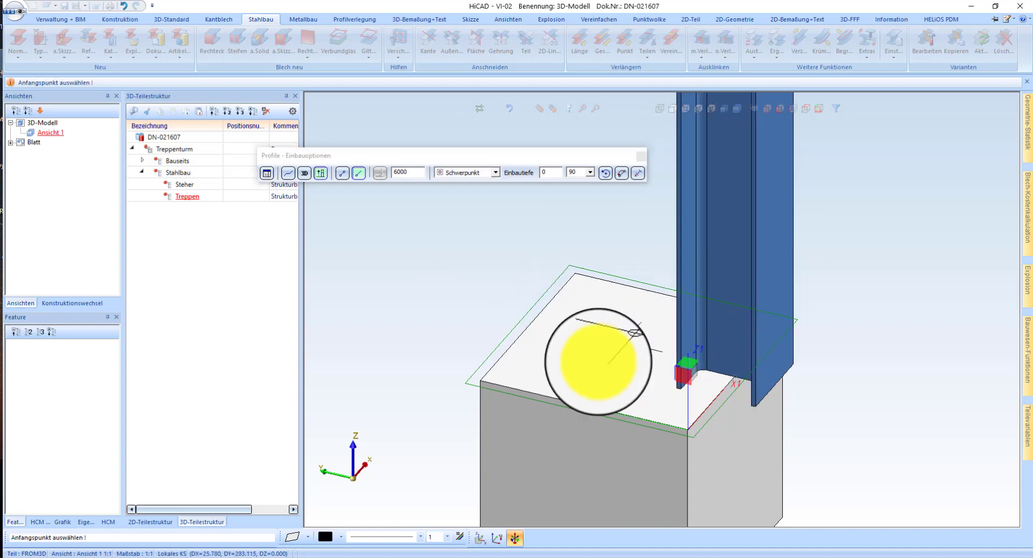
Finish inserting the HEA 200 column and move it into the Steher subassembly
scroll(668, 398, down, 5)
middle_click(771, 369)
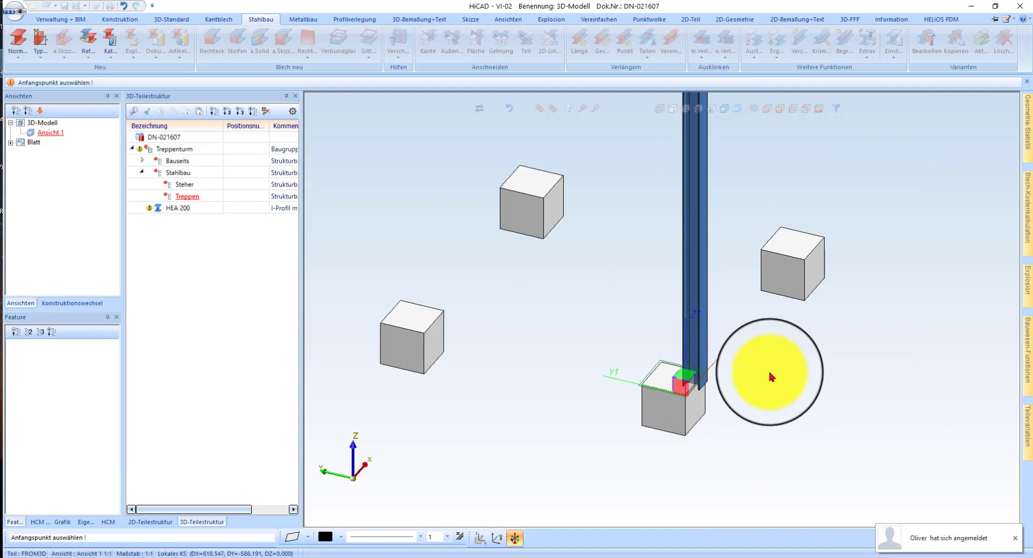
click(1015, 539)
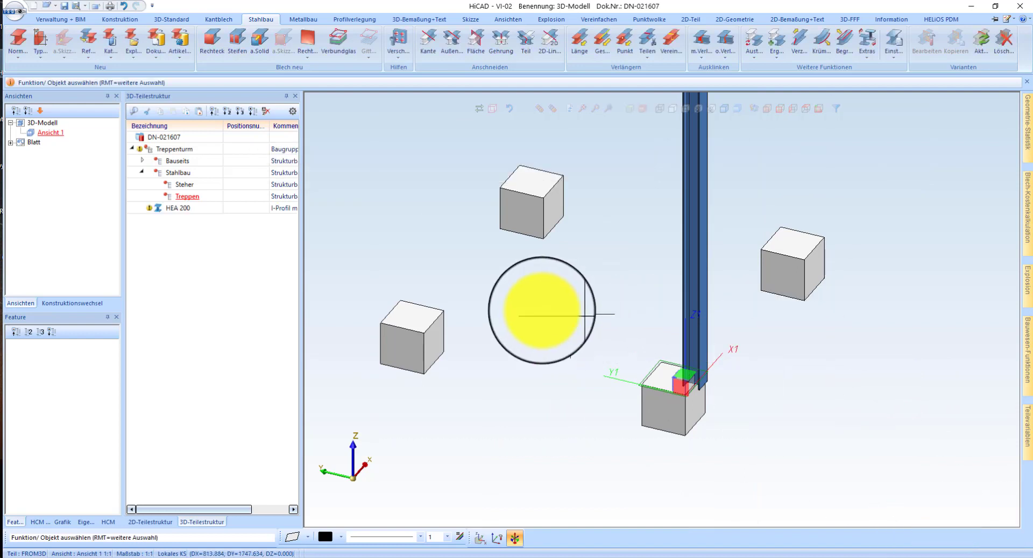
click(174, 208)
click(179, 211)
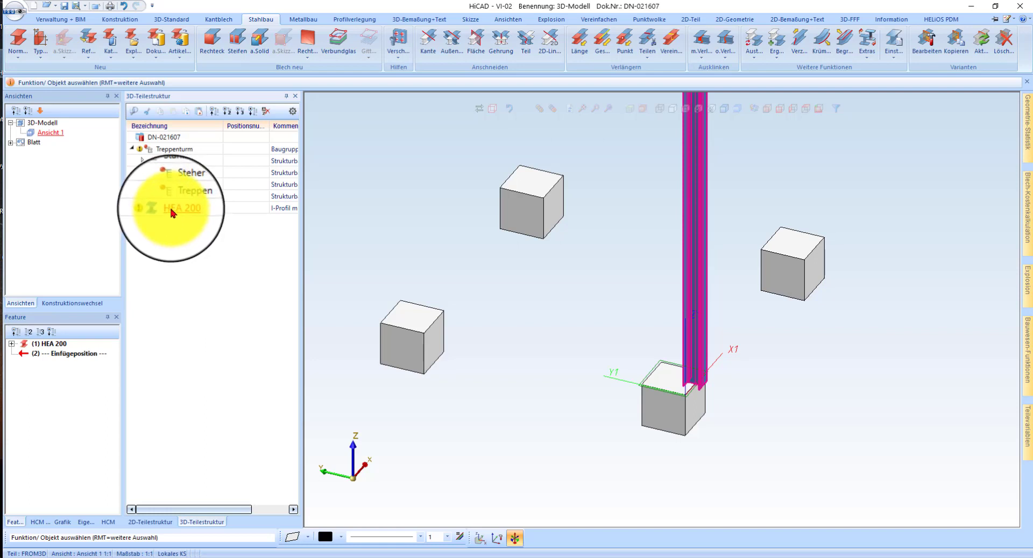
drag(171, 209, 180, 186)
In top view, move the HEA 200 column inward from its outer flange edge, perpendicular to the foundation's front edge, by 95+50
scroll(702, 372, up, 5)
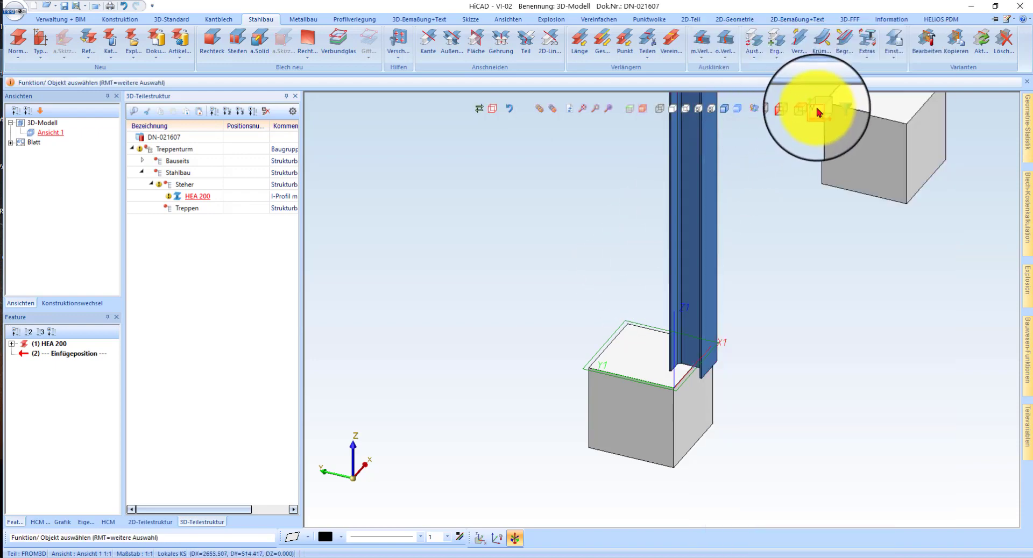
scroll(673, 173, down, 3)
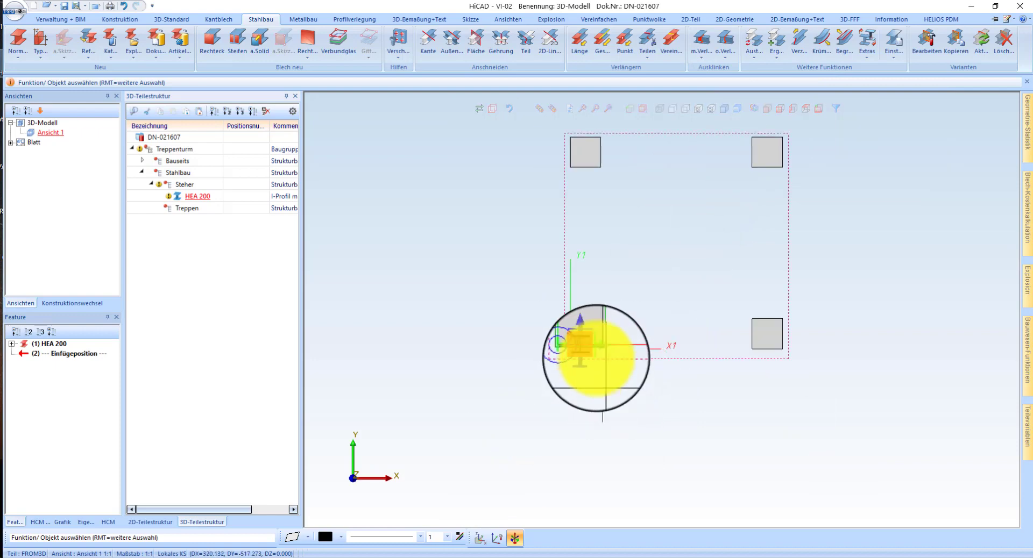
scroll(586, 331, up, 8)
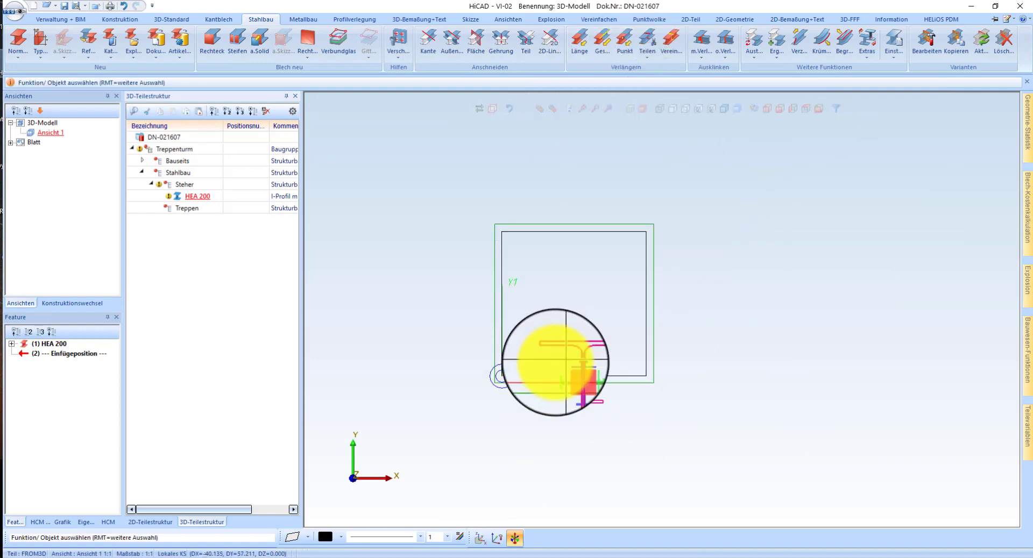
scroll(549, 368, up, 5)
right_click(568, 449)
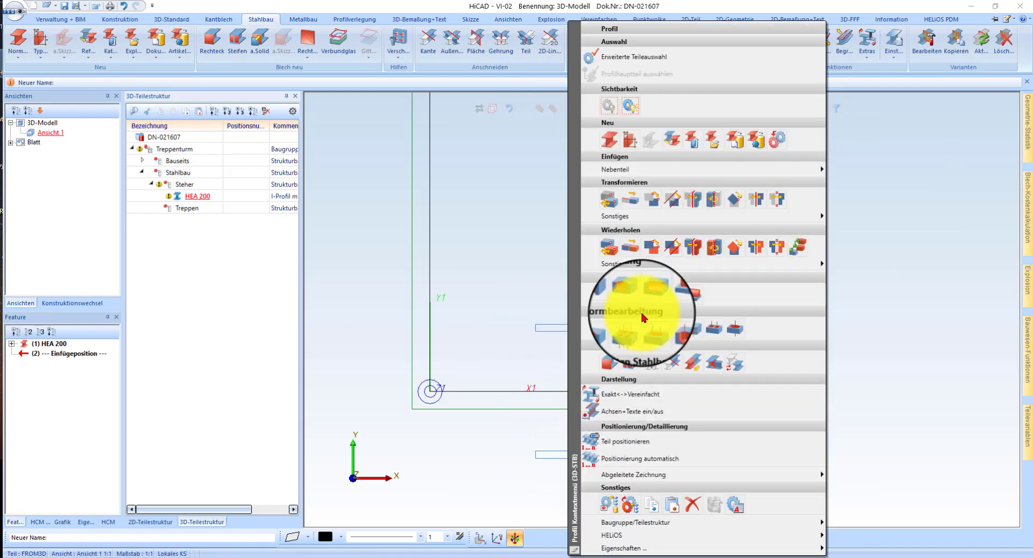
click(674, 200)
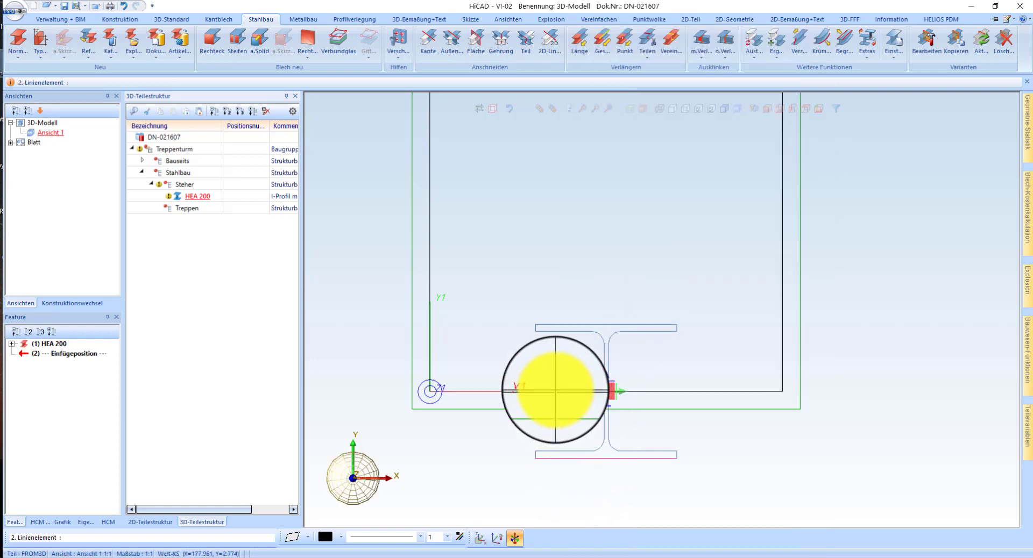
click(556, 390)
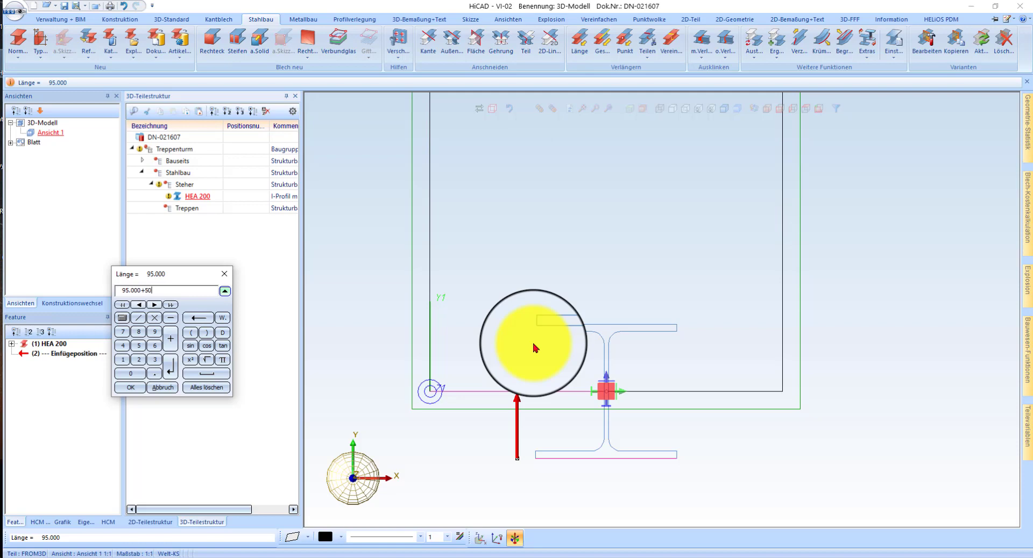
text(+50)
key(Return)
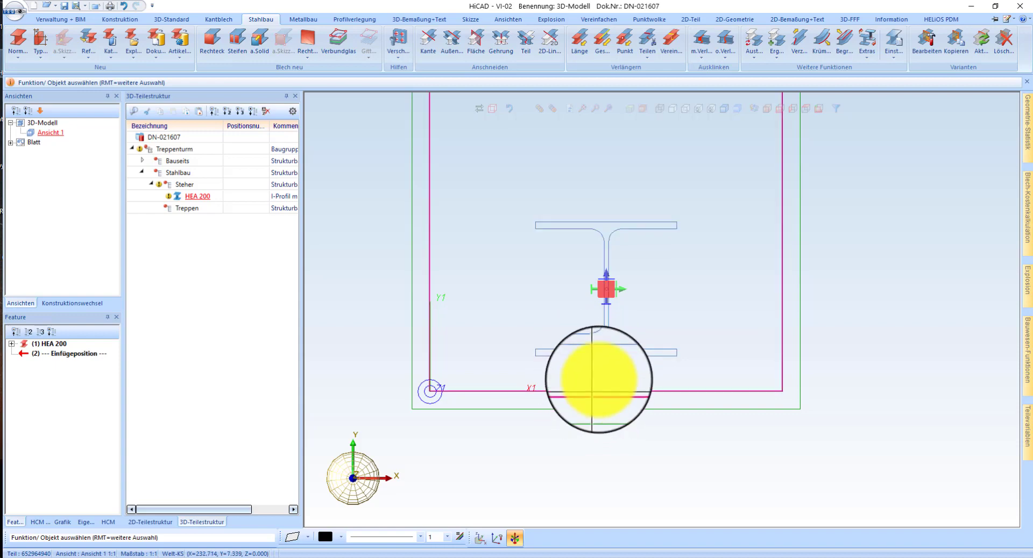
Check the distance between the column's outer flange and the foundation's front edge with a trial variable dimension
click(406, 23)
click(17, 42)
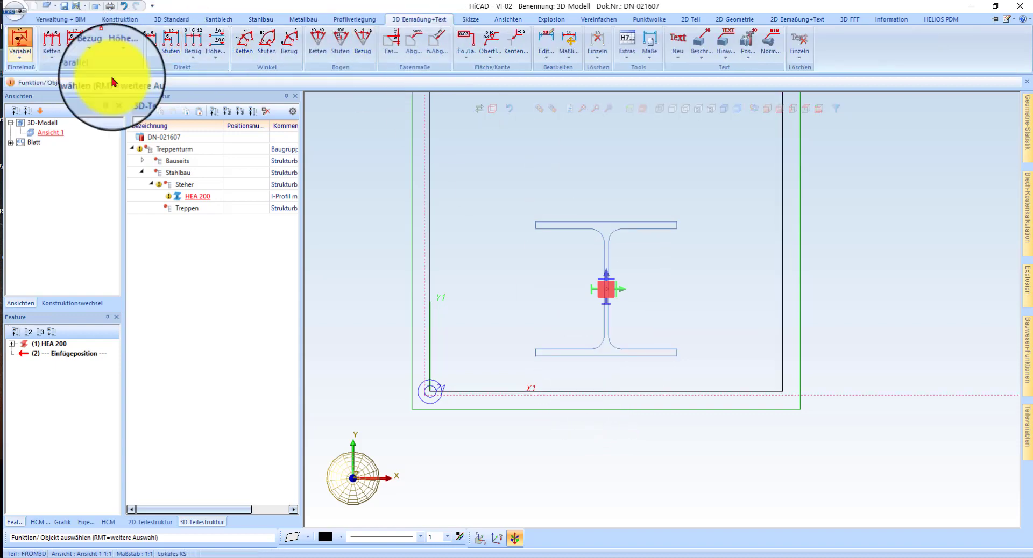
click(619, 356)
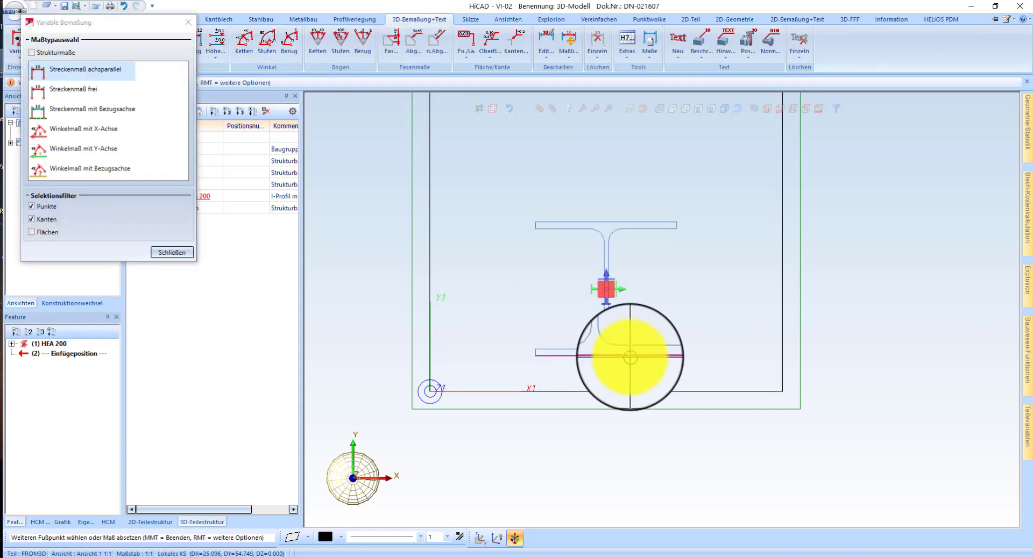
scroll(706, 367, up, 5)
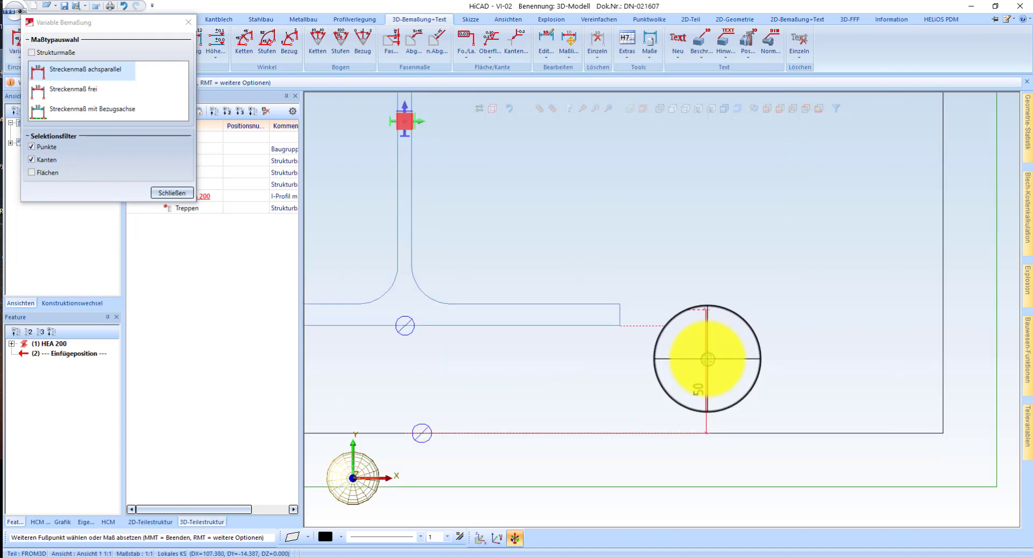
middle_click(707, 359)
scroll(648, 379, down, 8)
middle_click(643, 359)
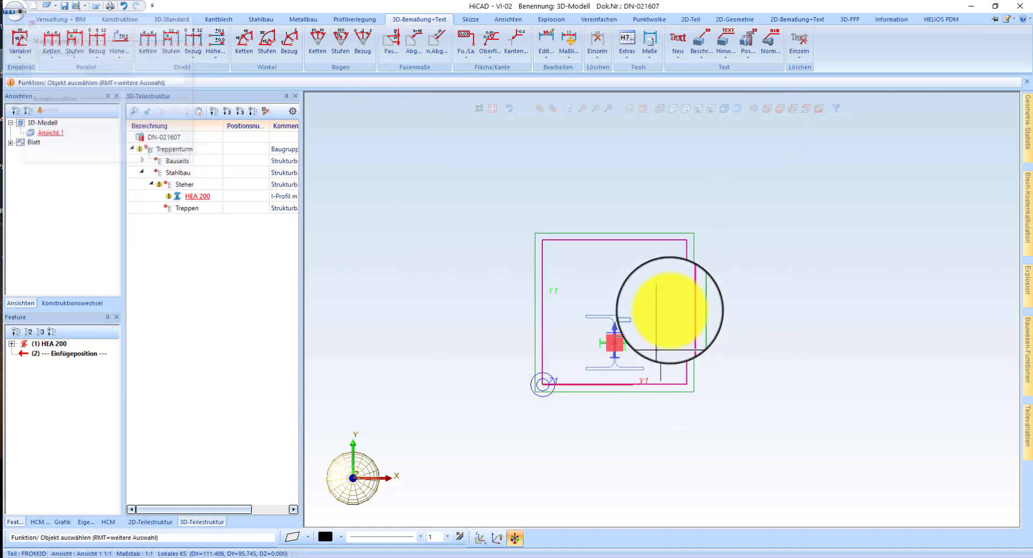
Set the main scale of the drawing to 1:20
scroll(533, 316, down, 2)
scroll(479, 276, down, 2)
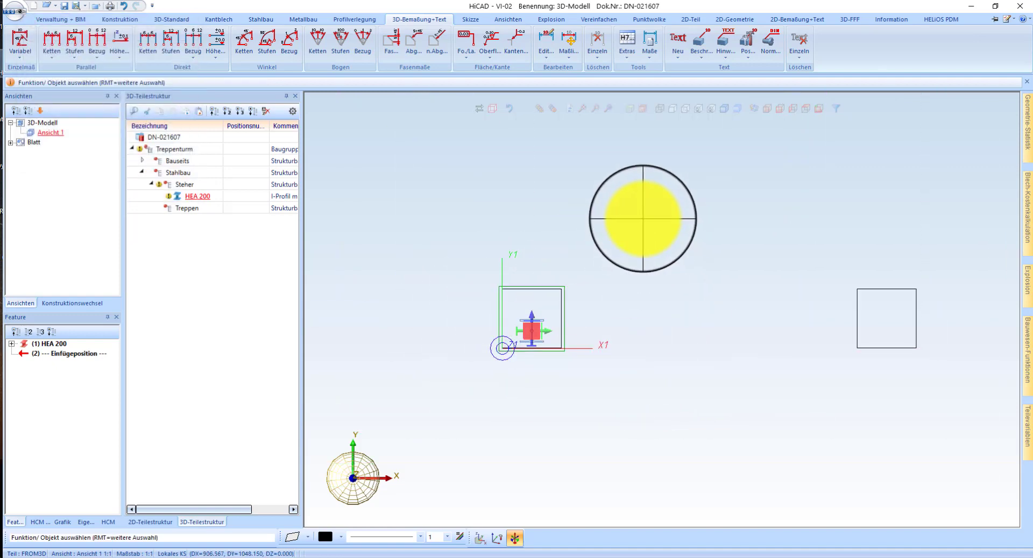
right_click(643, 218)
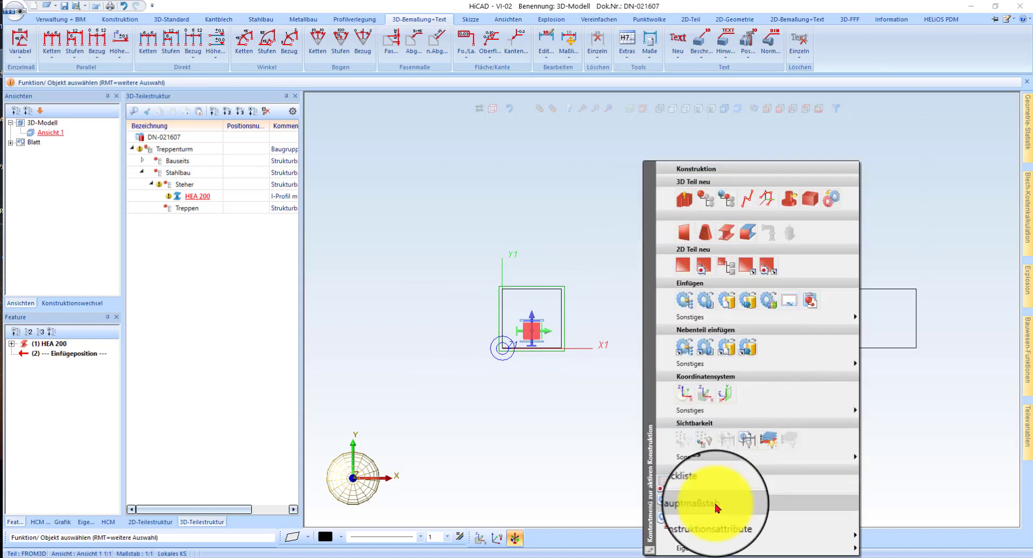
click(721, 489)
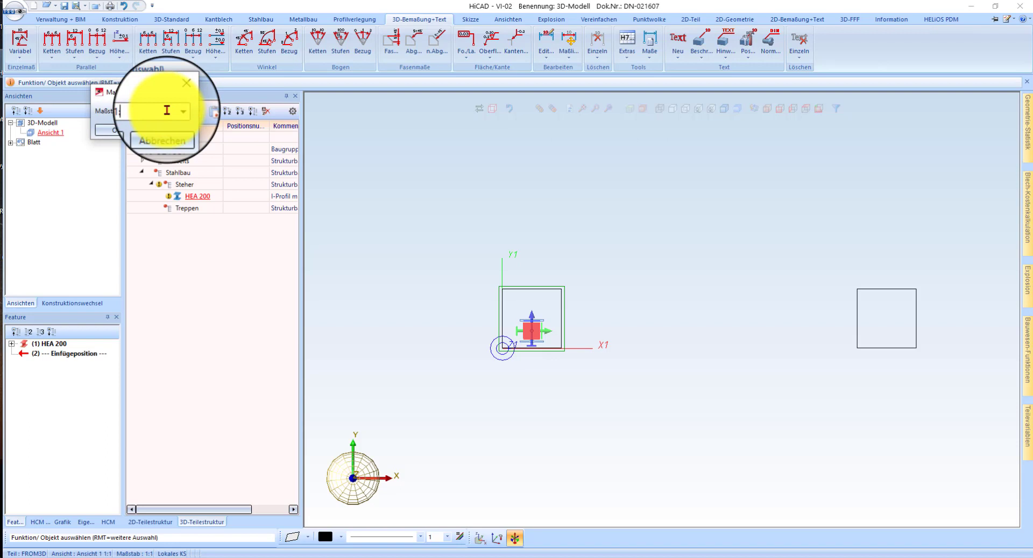
click(106, 130)
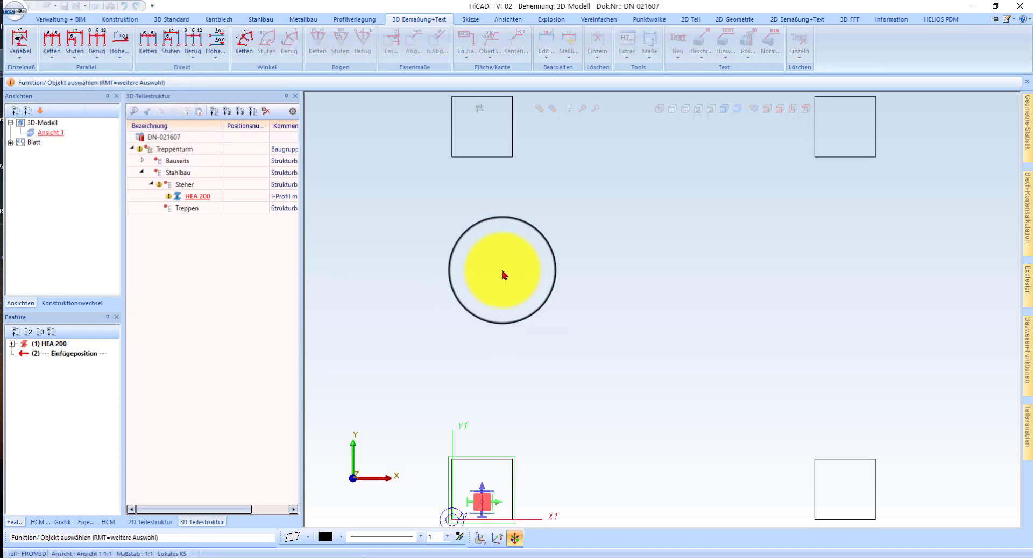
Repeat the HEA 200 column on the other three foundations, using the foundation's front corner as start point and the matching corners as targets
click(724, 109)
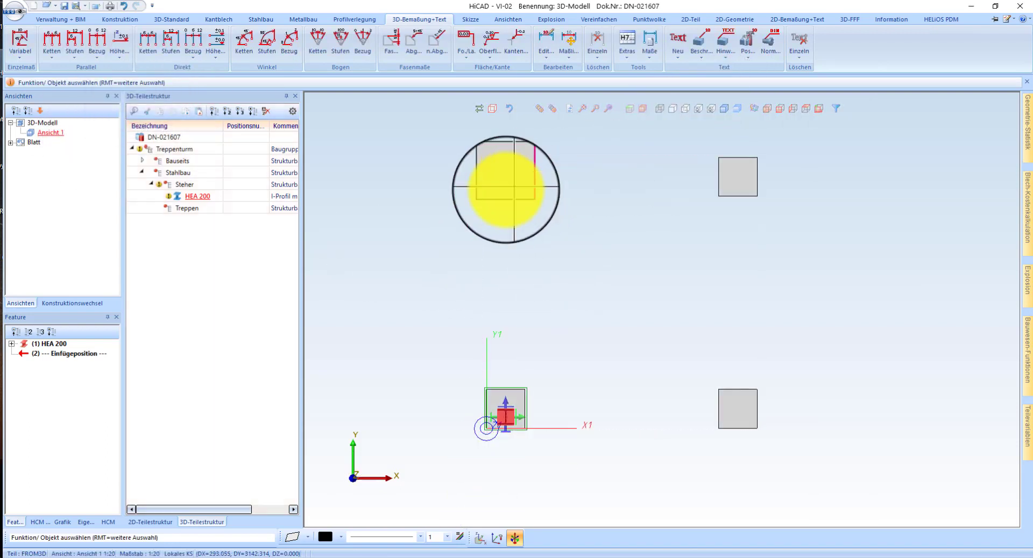
click(768, 108)
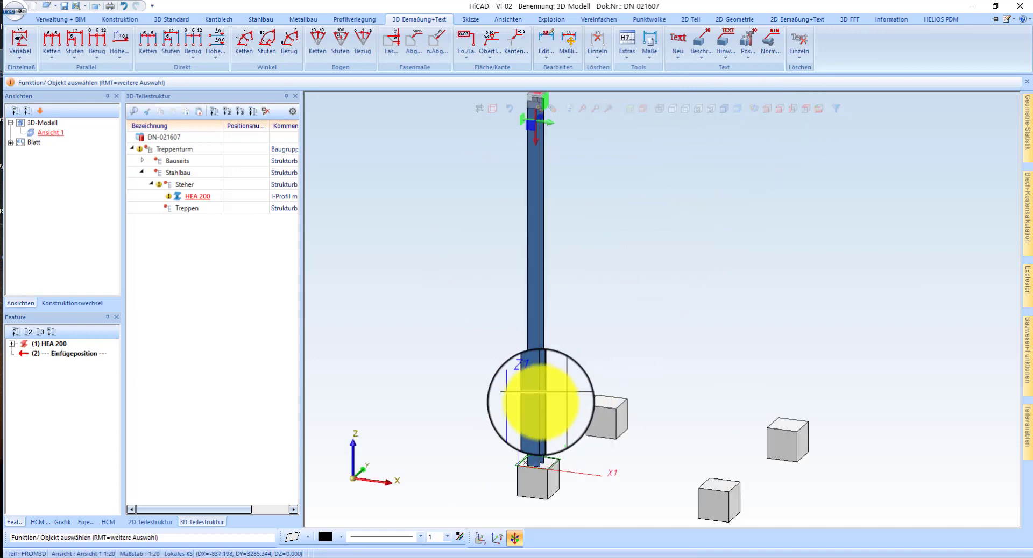
right_click(540, 401)
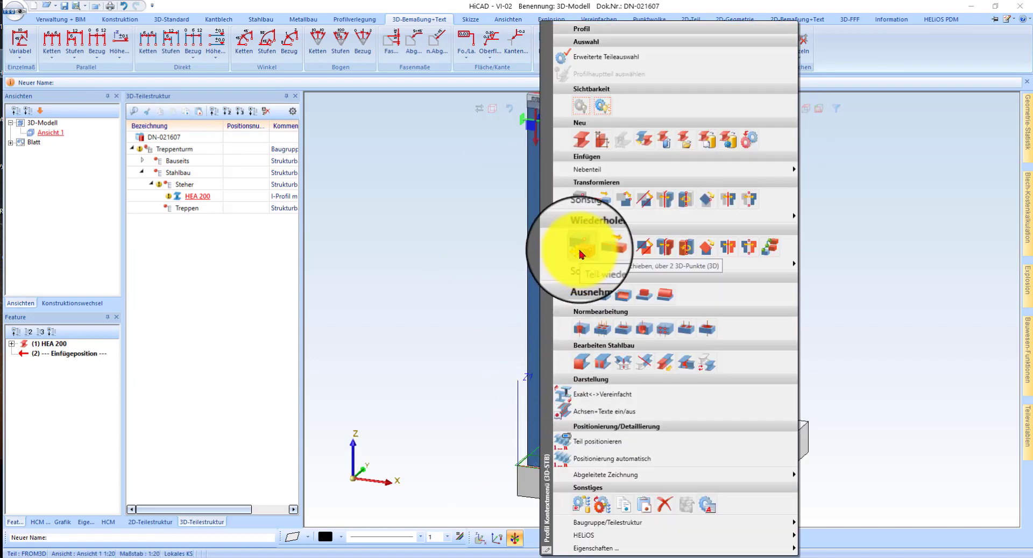
click(581, 254)
click(544, 402)
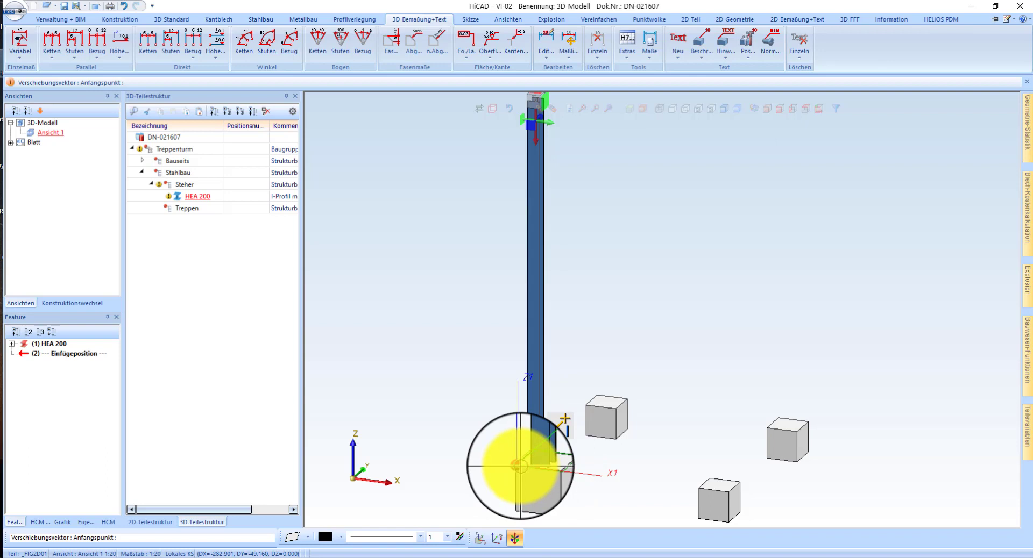
click(518, 465)
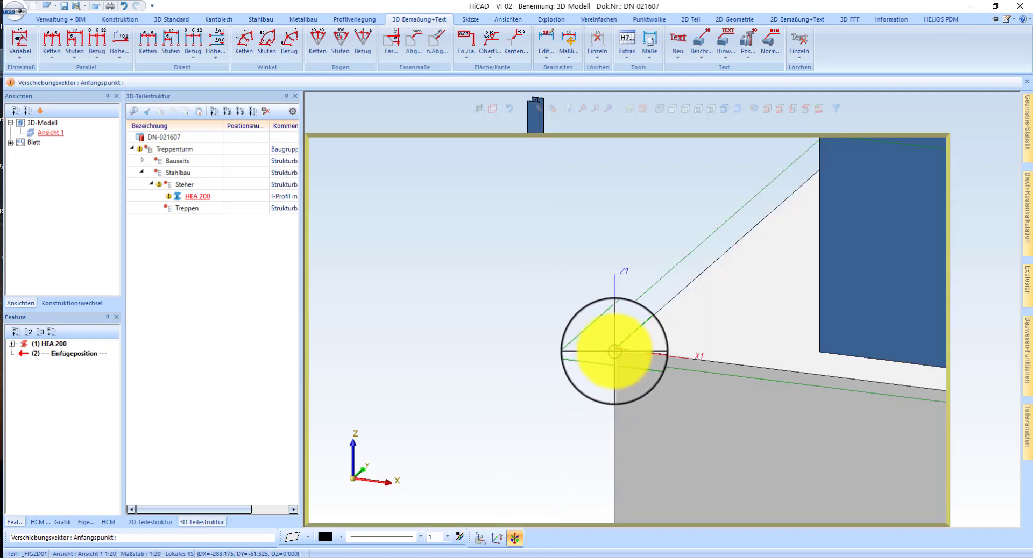
click(615, 352)
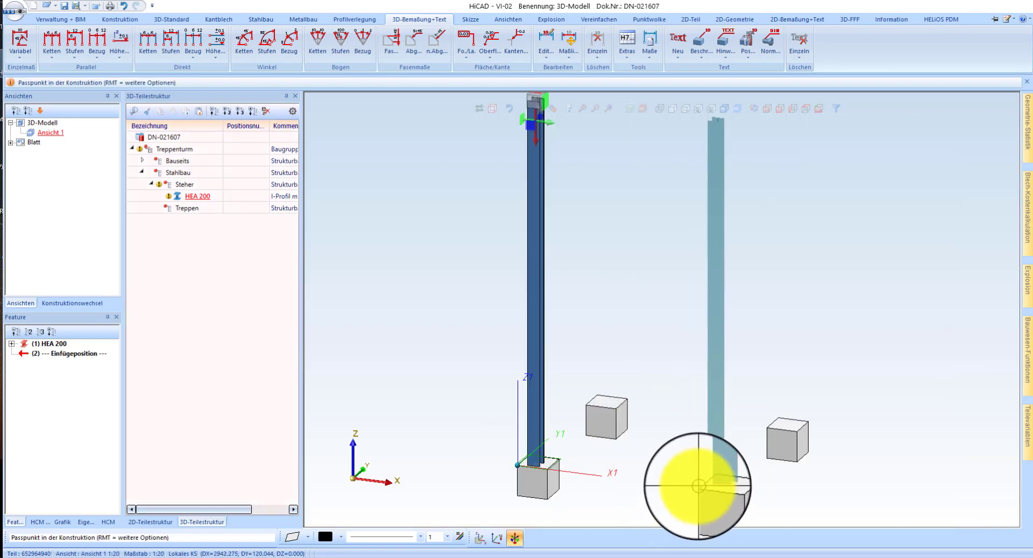
click(700, 490)
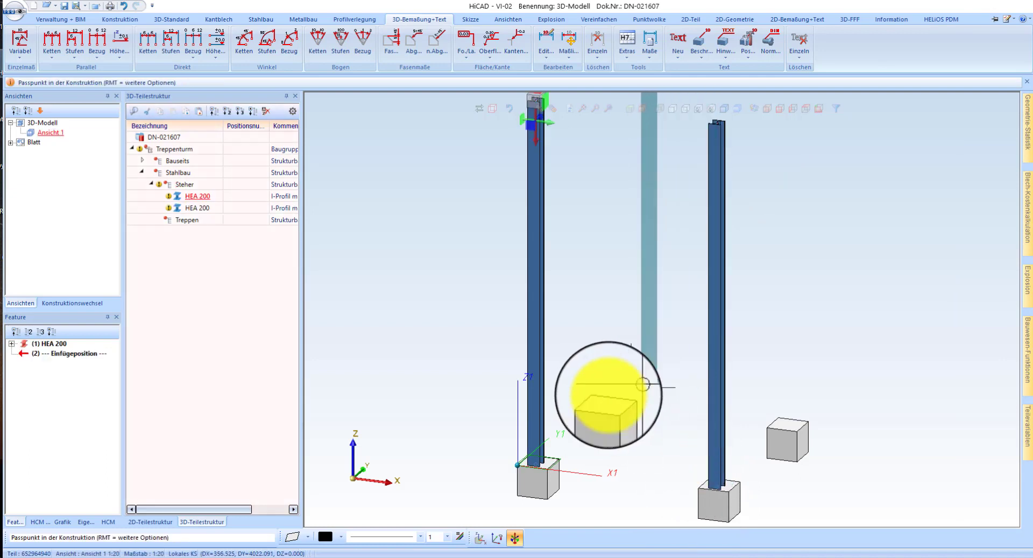
click(588, 407)
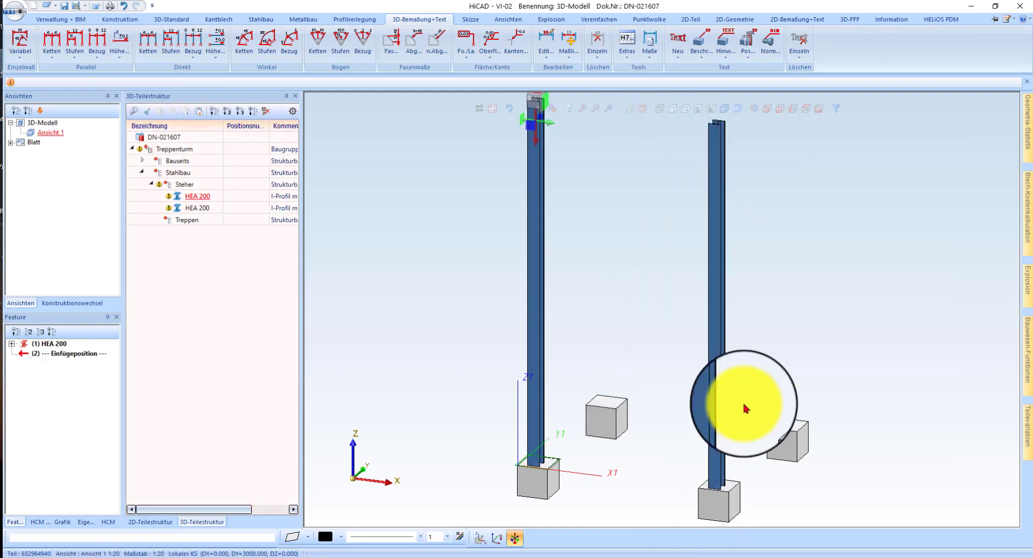
click(772, 431)
key(Escape)
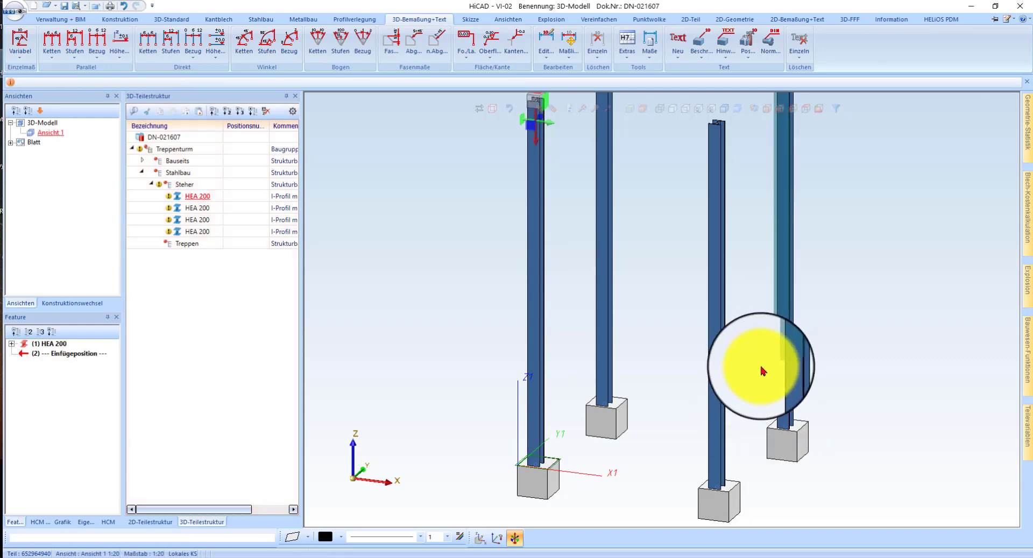
In top view, move the two rear HEA 200 columns together towards their foundations' rear edge by 260-50
scroll(654, 303, down, 1)
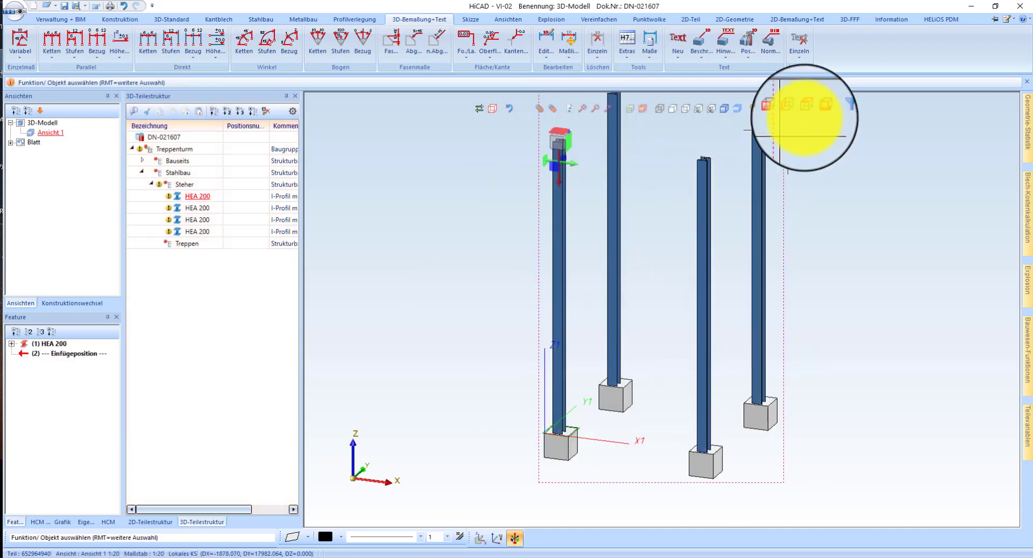
click(803, 110)
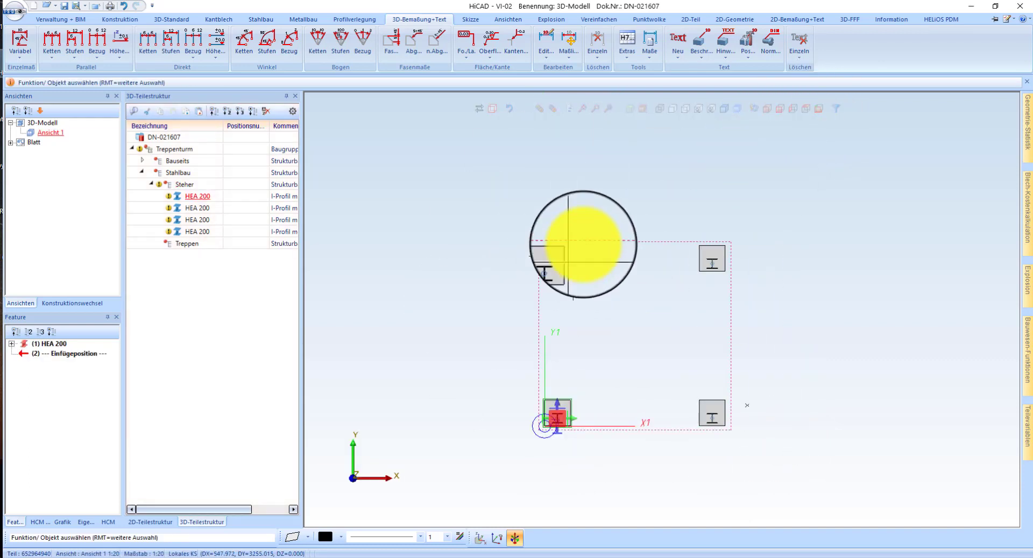
scroll(519, 325, up, 2)
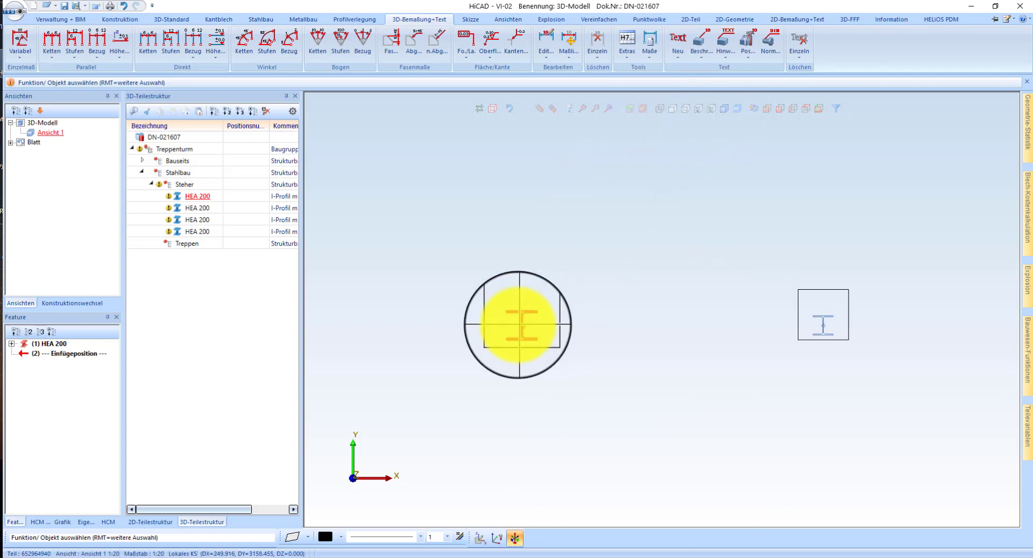
click(518, 326)
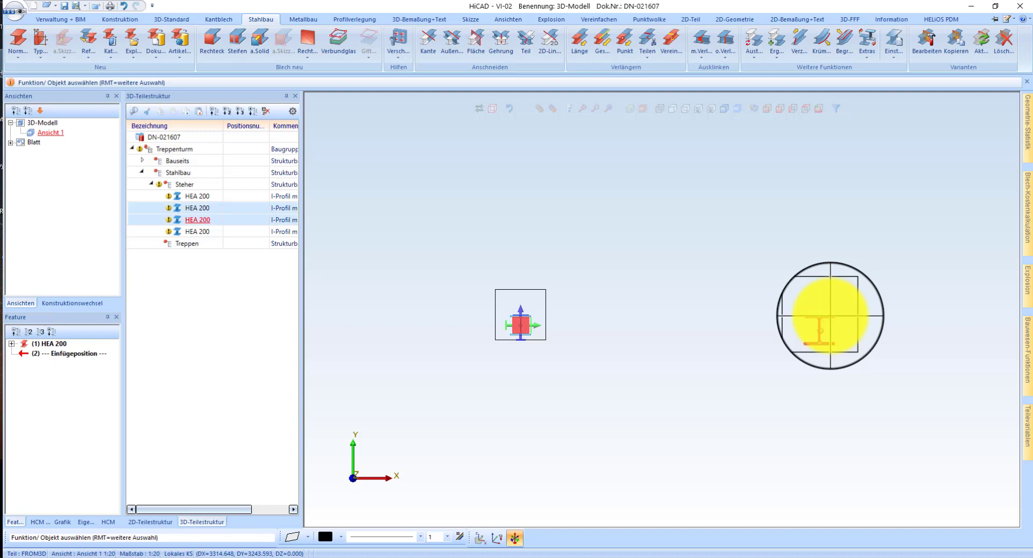
click(828, 316)
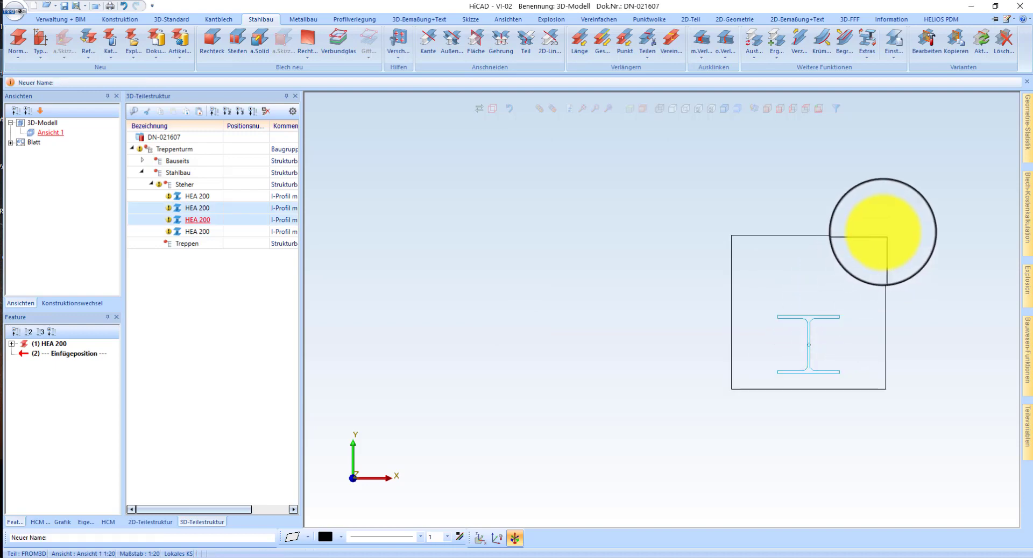
right_click(825, 329)
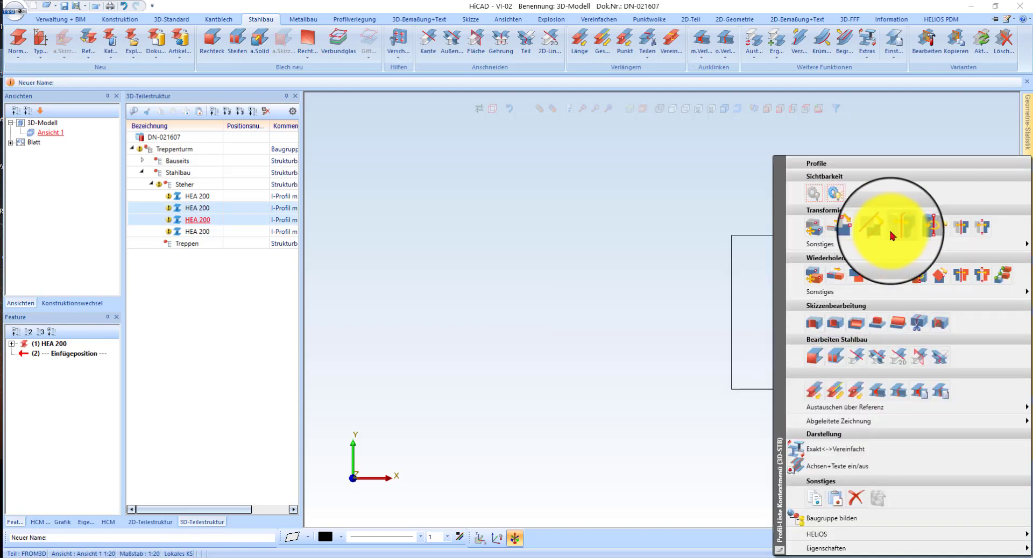
click(800, 273)
click(836, 237)
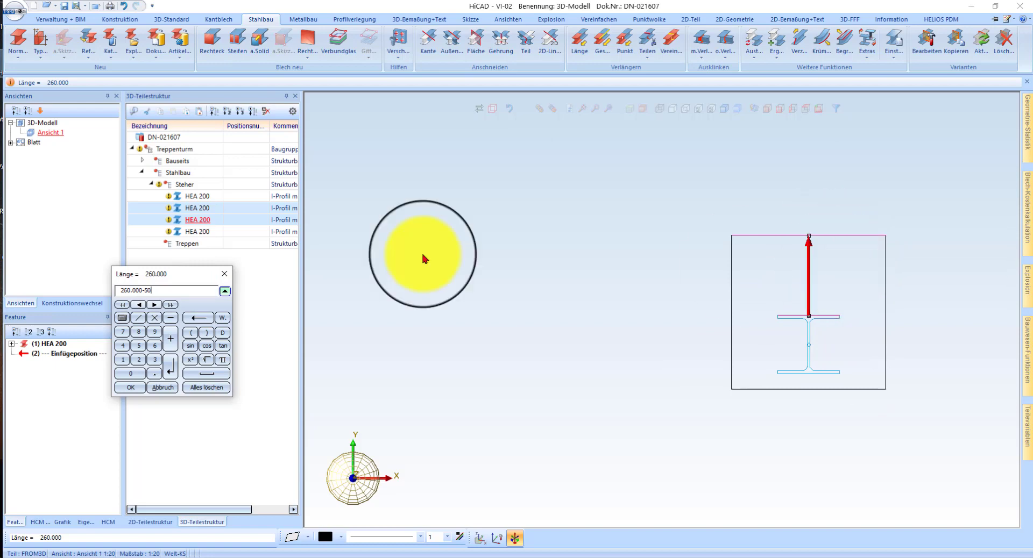
click(138, 394)
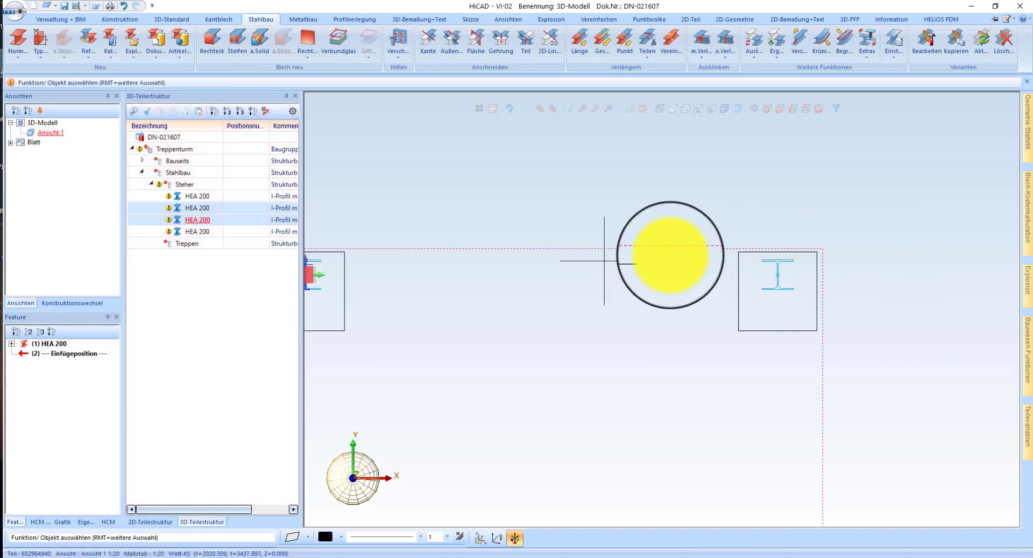
Display the model shaded in an axonometric view and inspect how the four columns sit on their foundations
scroll(640, 258, down, 2)
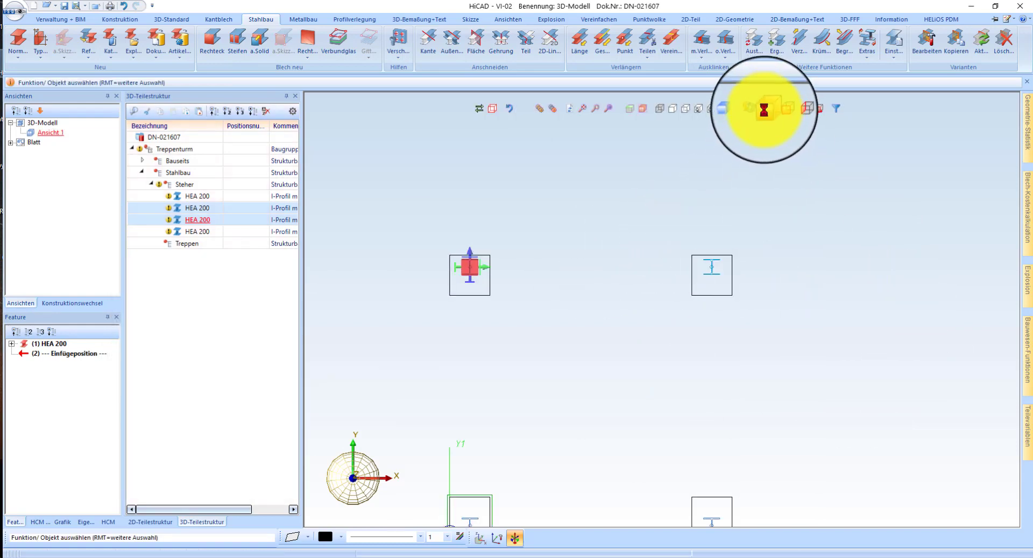
click(729, 110)
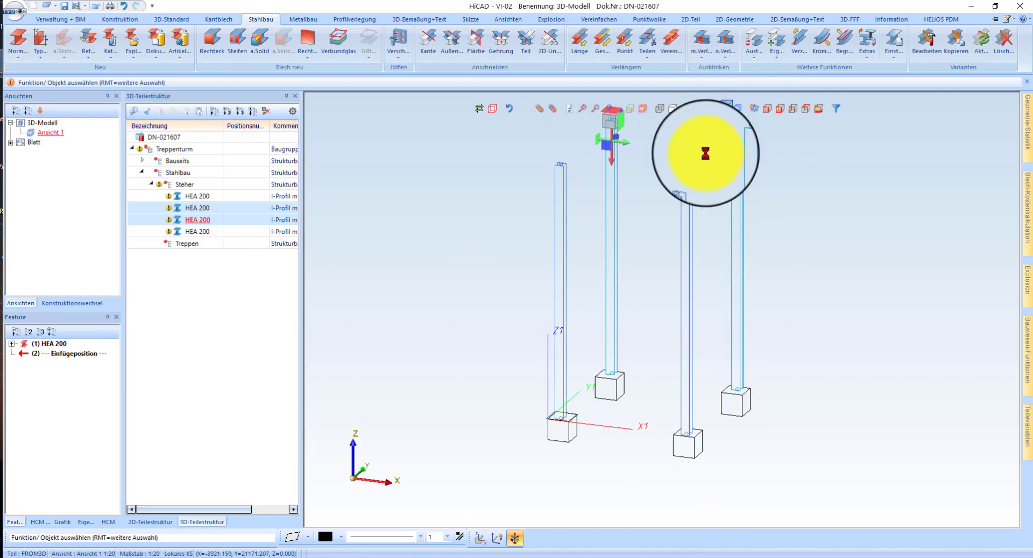
scroll(554, 463, up, 3)
middle_drag(560, 384, 627, 380)
click(679, 395)
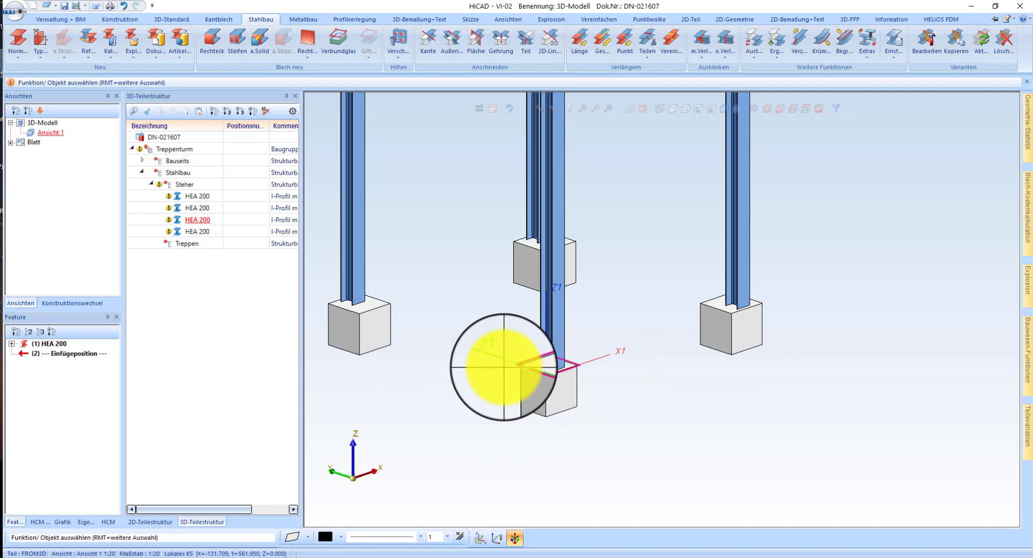
Start the stair configurator from the Stahlbau construction functions, without identifying a stair-opening sketch
scroll(534, 355, up, 4)
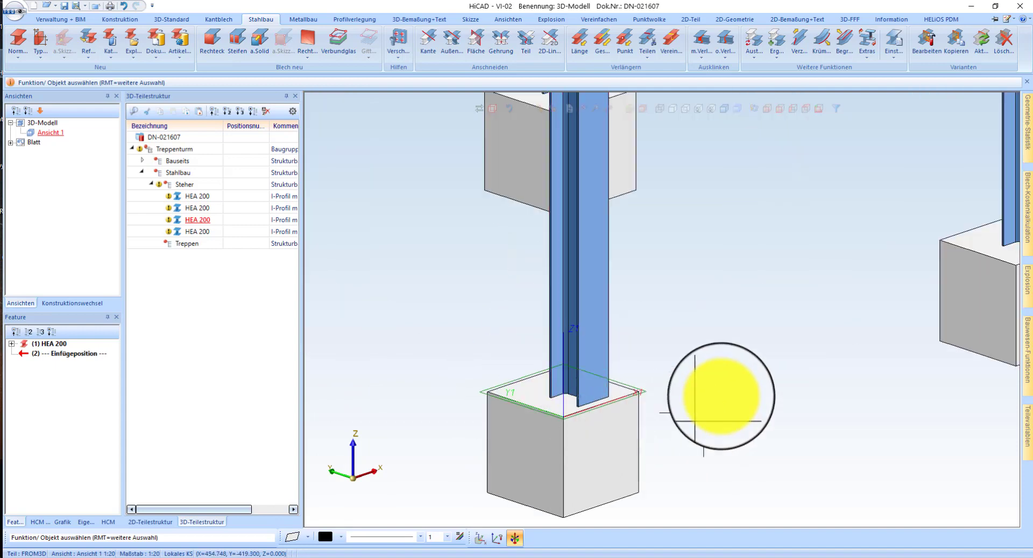
scroll(722, 396, down, 5)
scroll(452, 420, down, 2)
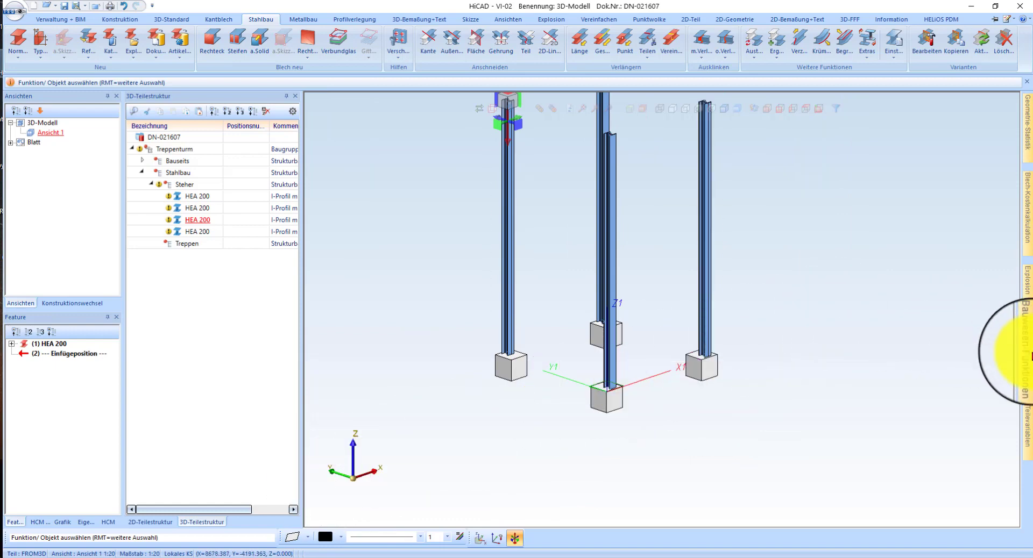
mouse_move(1026, 347)
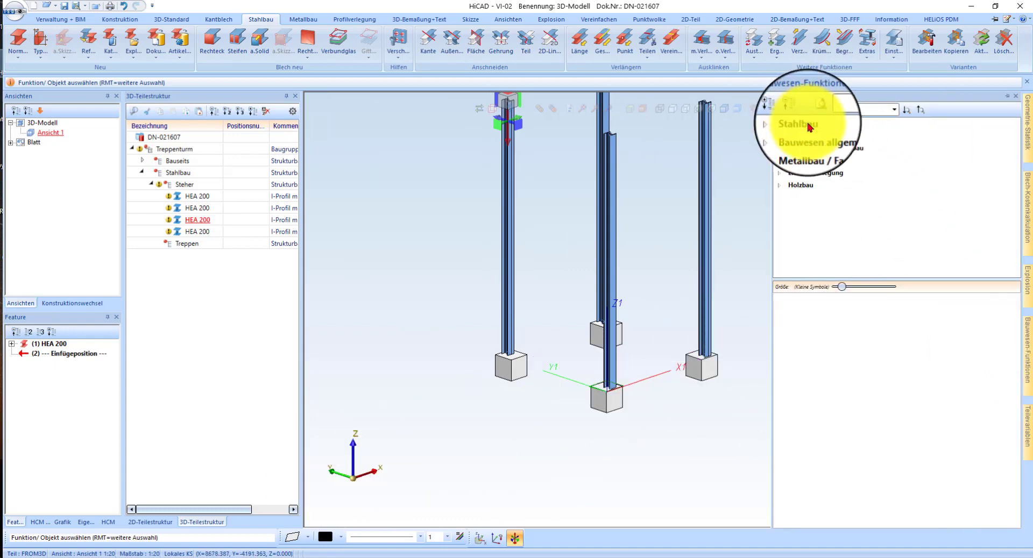
click(808, 127)
scroll(906, 369, down, 5)
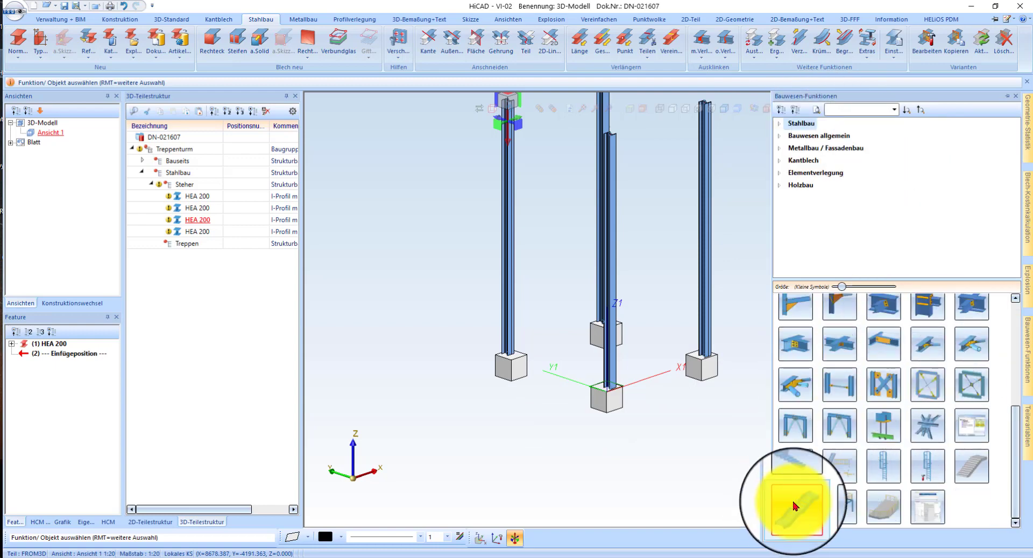
click(796, 505)
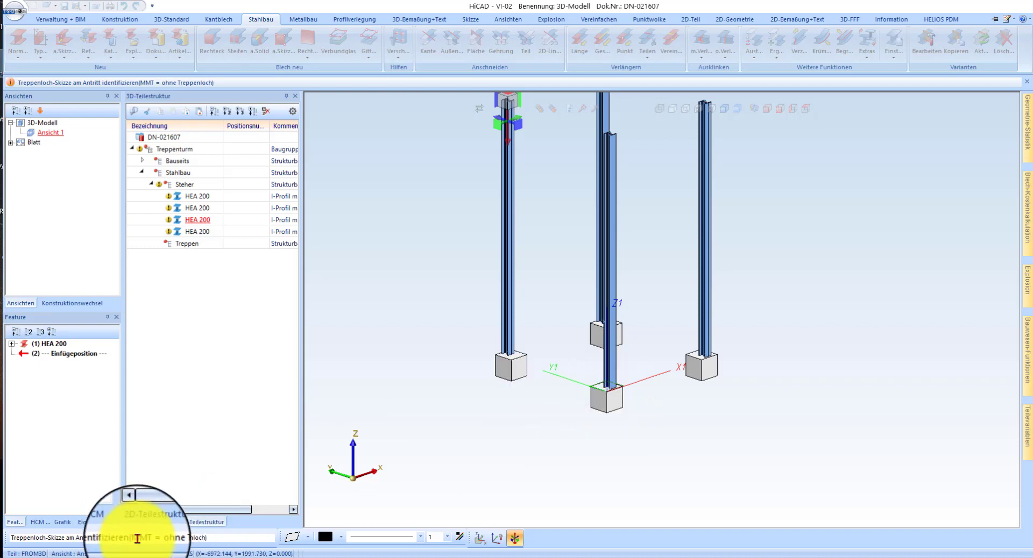
middle_click(558, 399)
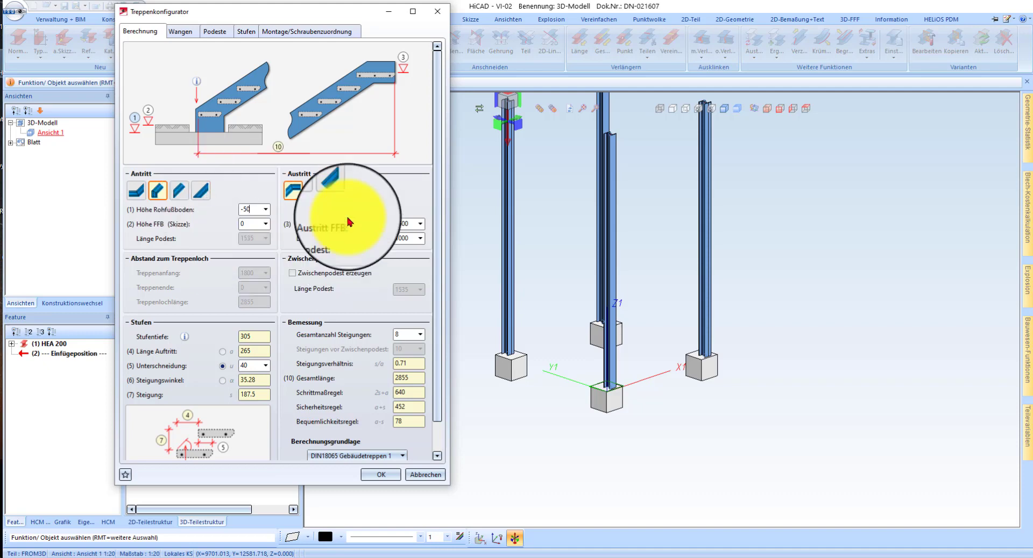
Set the stair's raw floor height to -50, the exit height (Höhe Austritt FFB) to 1600 and the total number of risers to 9
click(410, 225)
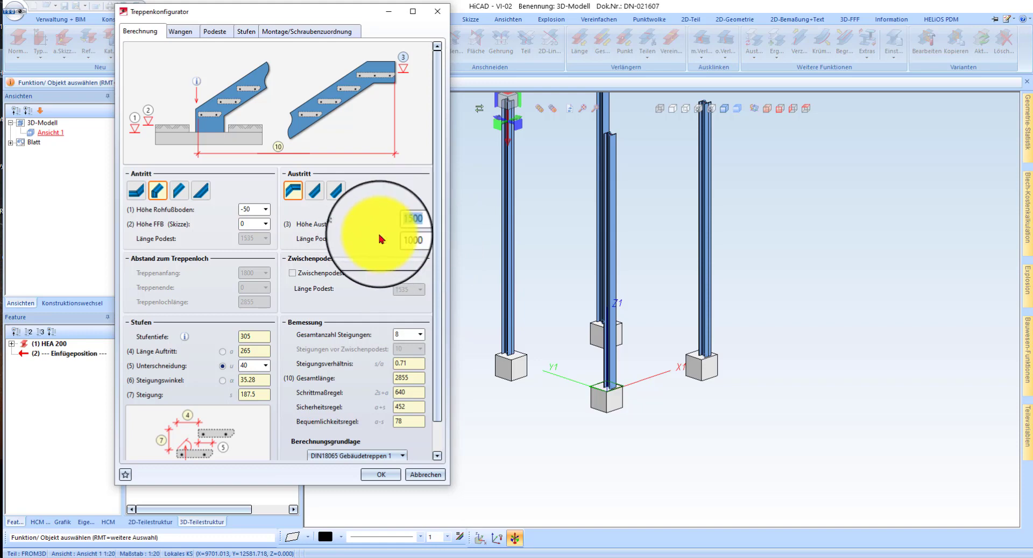
scroll(334, 332, down, 1)
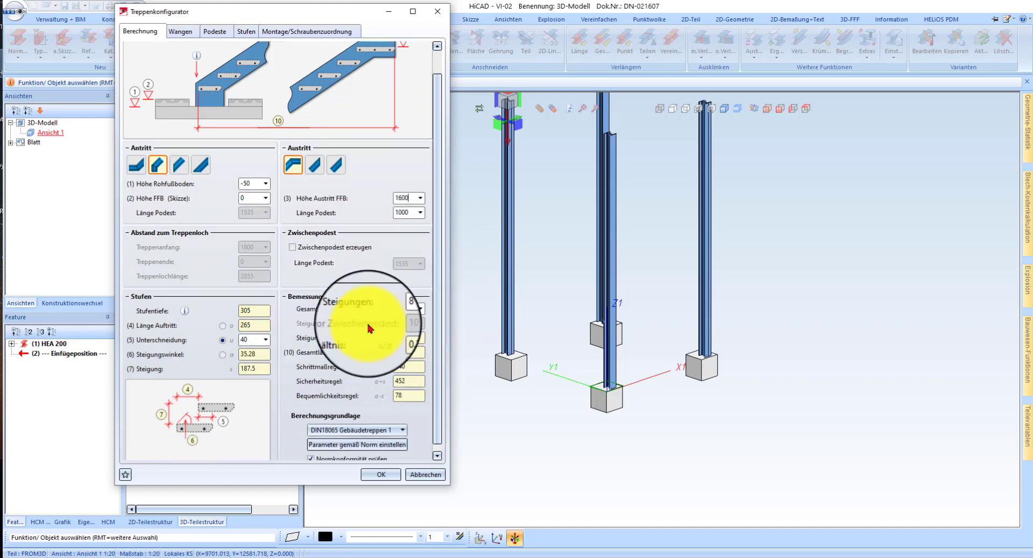
click(404, 312)
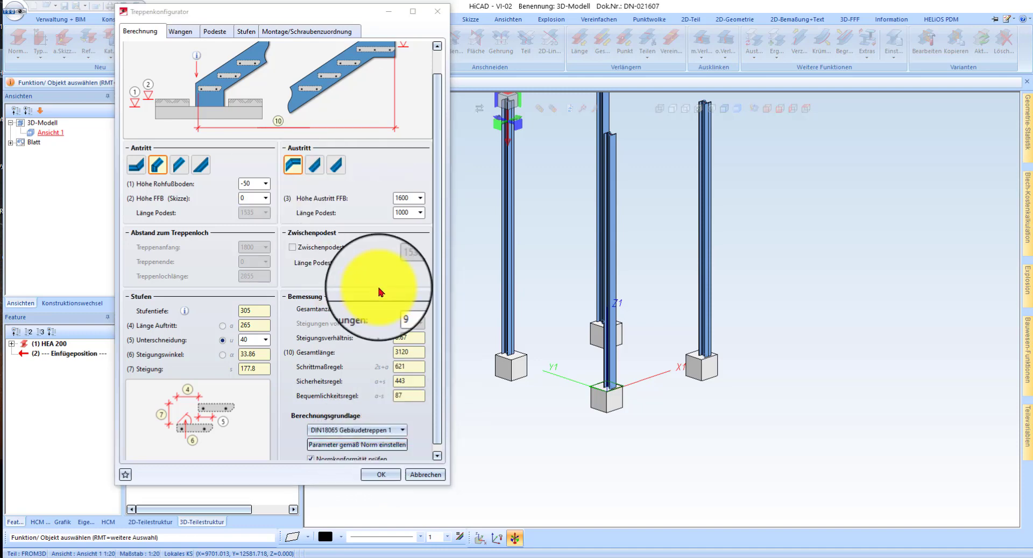
Try the stringer variant Wange aus Kantblech U with upper and lower widths of 0, and return to Wange aus Standardprofil
click(178, 36)
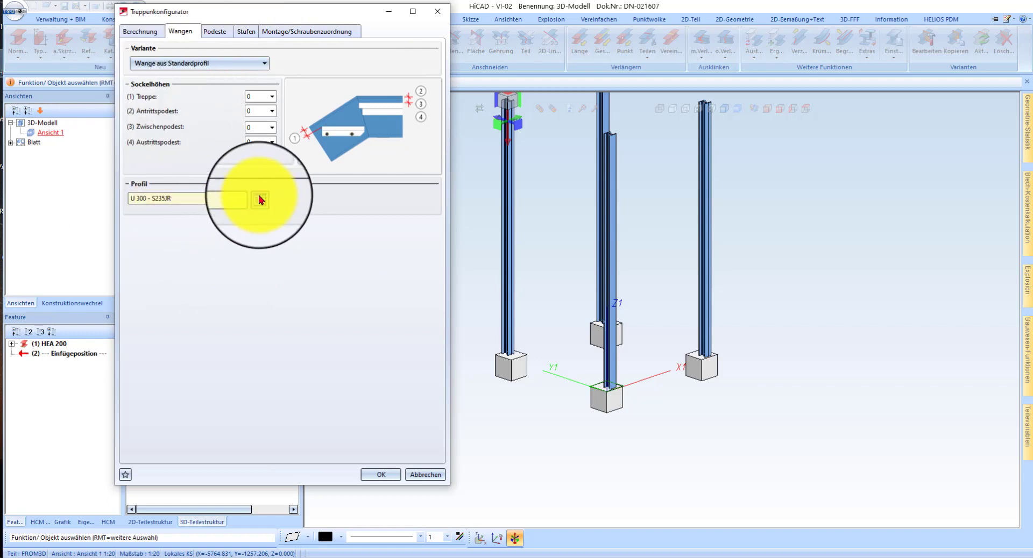
click(204, 63)
click(218, 94)
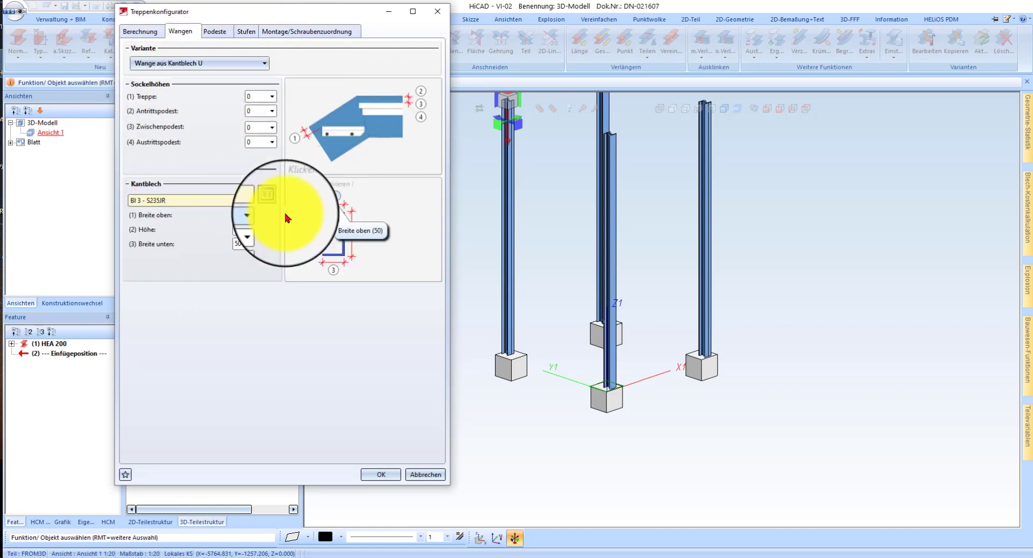
text(0)
click(238, 243)
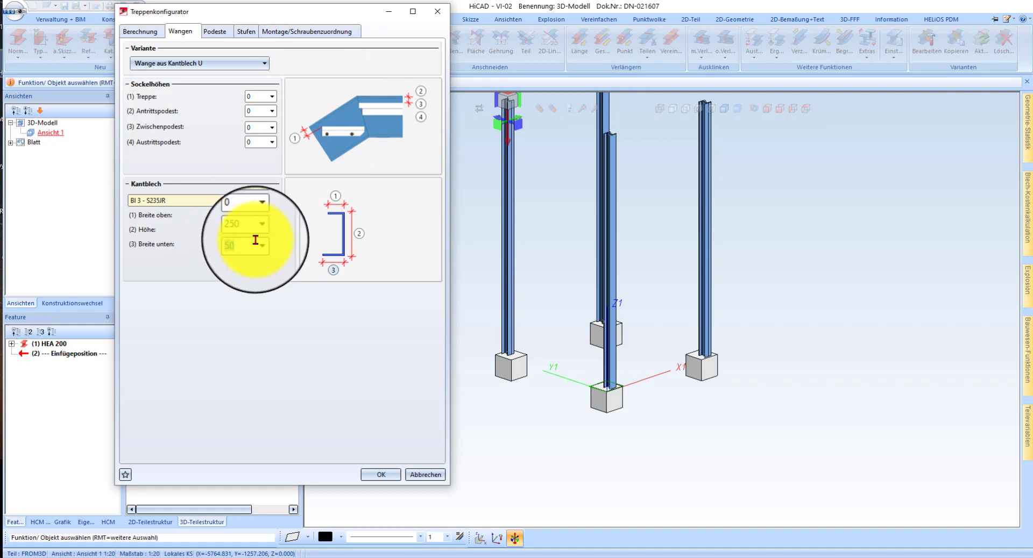
text(0)
click(244, 217)
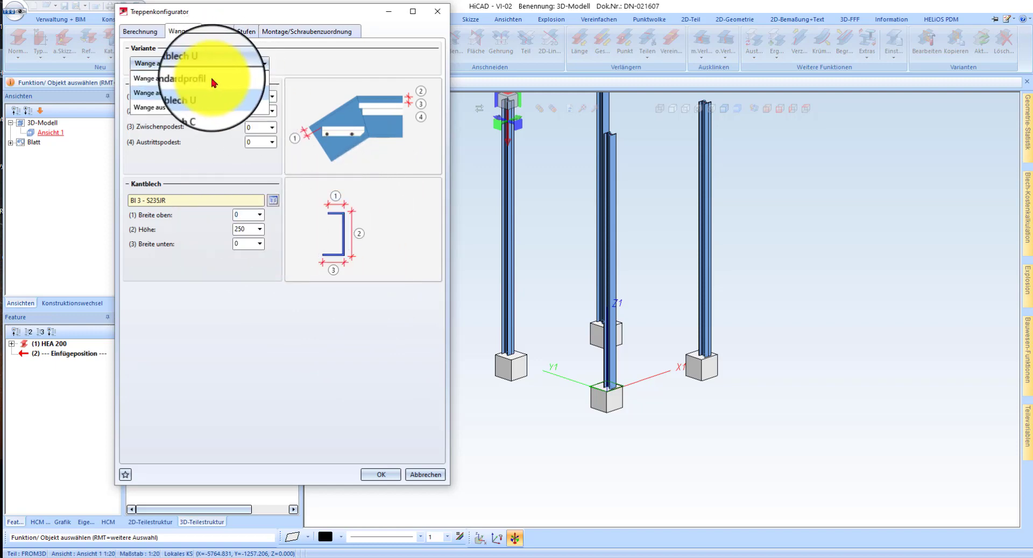
click(202, 81)
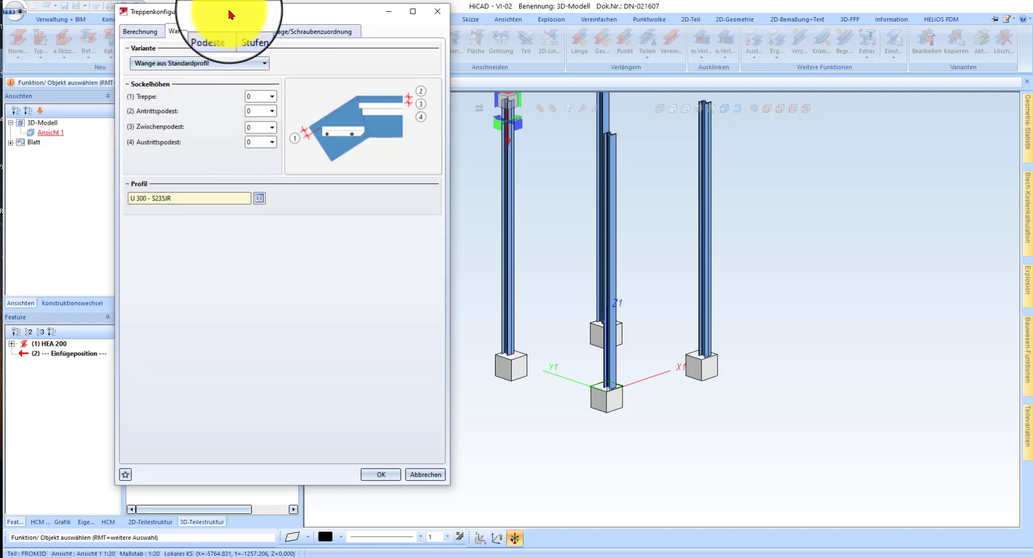
Try enabling the connection between the landing's support profile and the stringer, and switch it off again
click(215, 31)
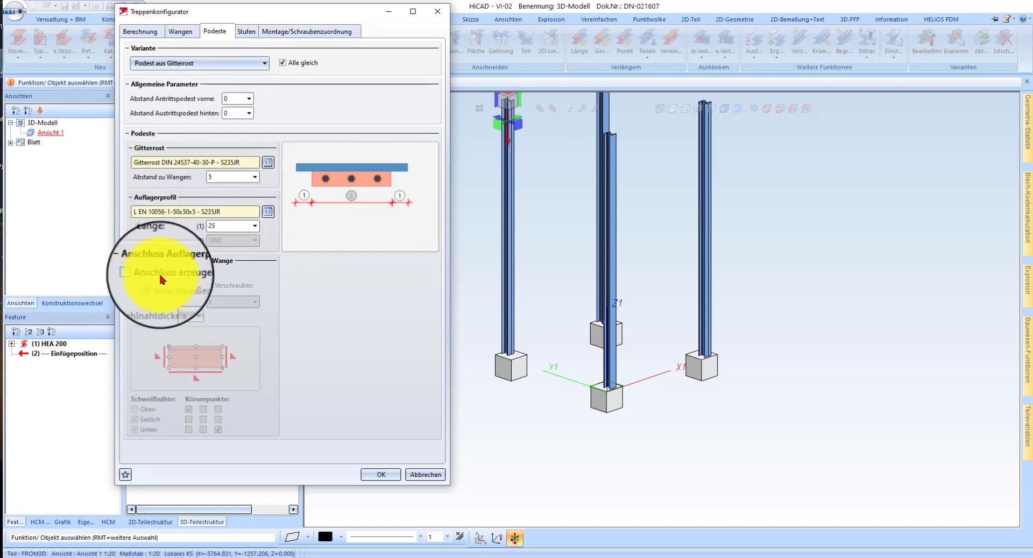
click(160, 275)
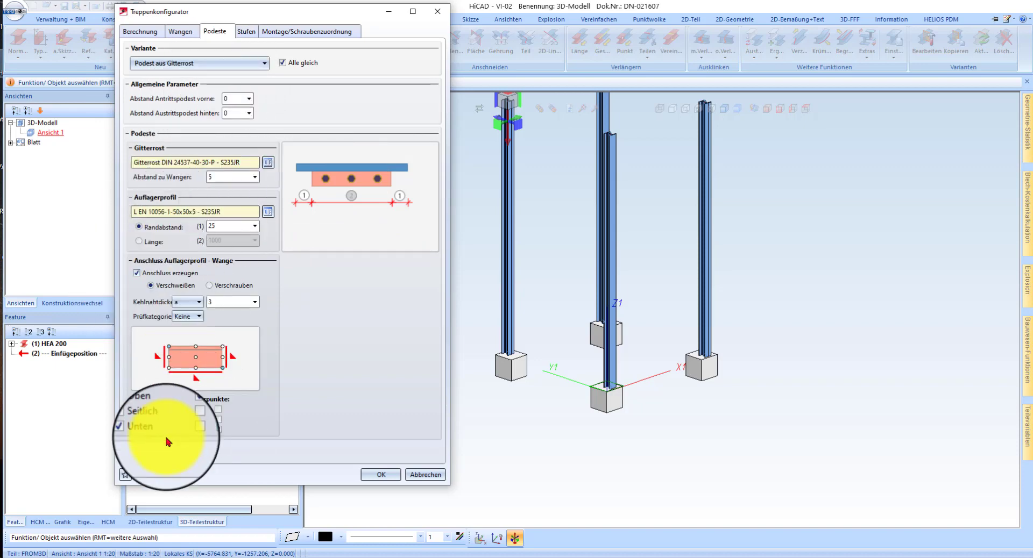
click(153, 273)
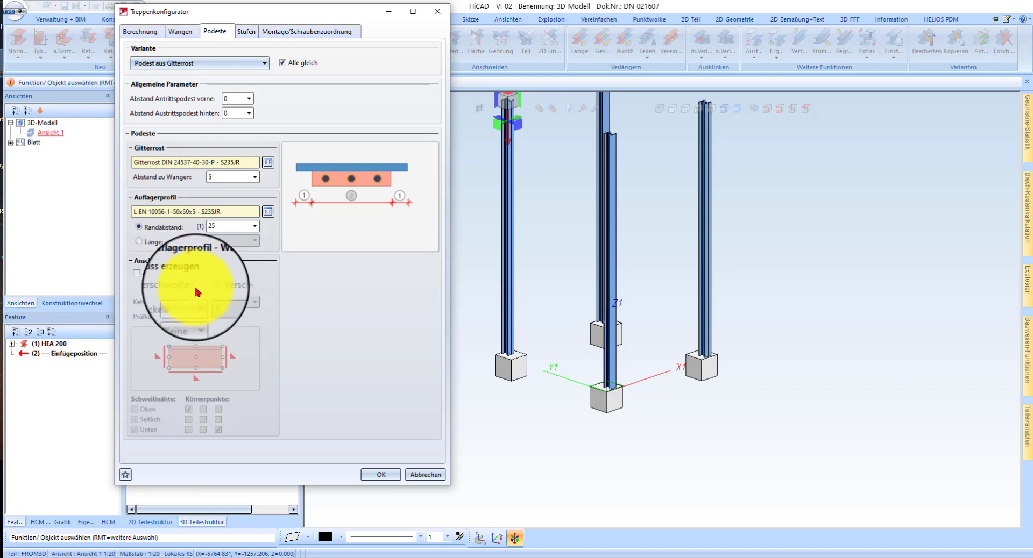
Choose the standard grating tread P40-30-1200x305 from DIN_24531 and generate the stair
click(247, 33)
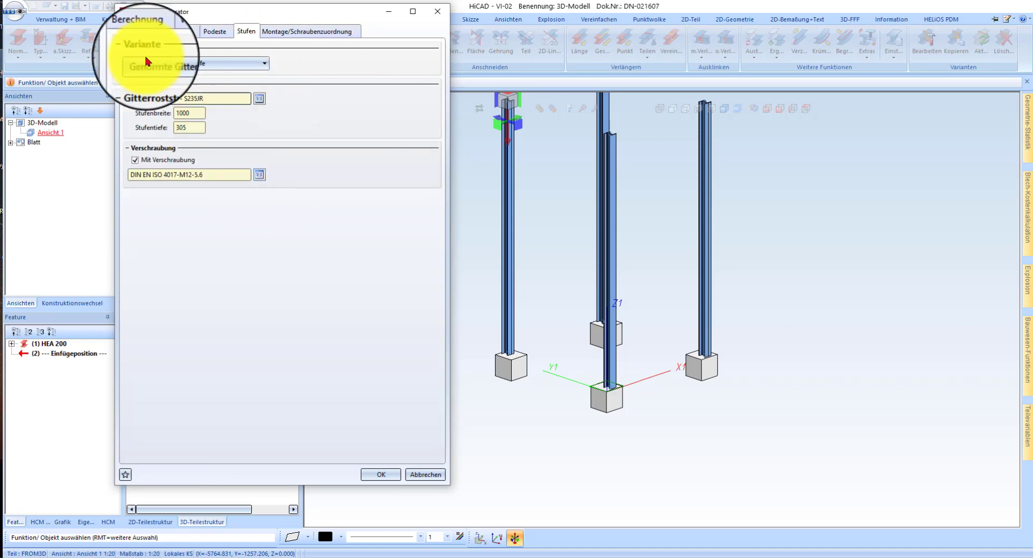
click(258, 100)
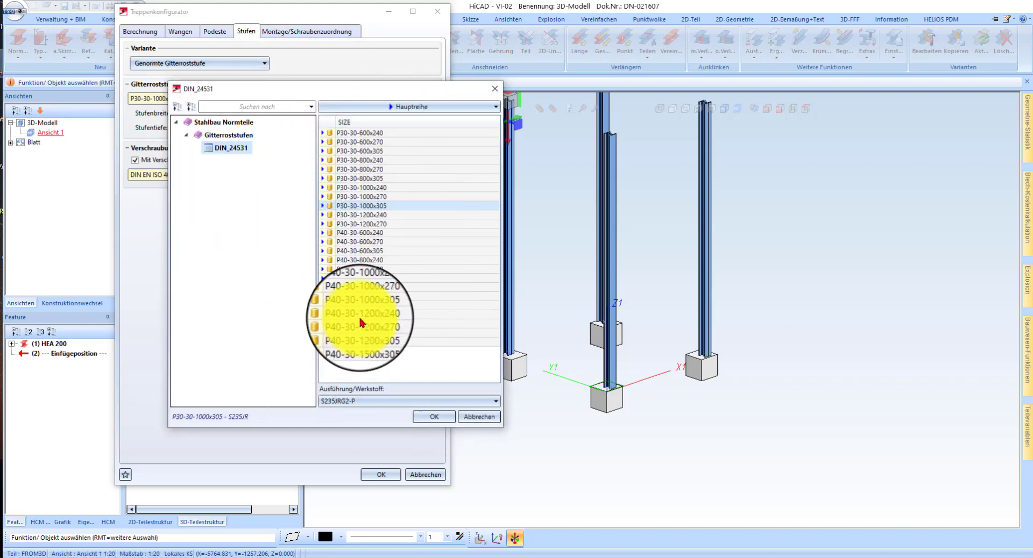
click(361, 335)
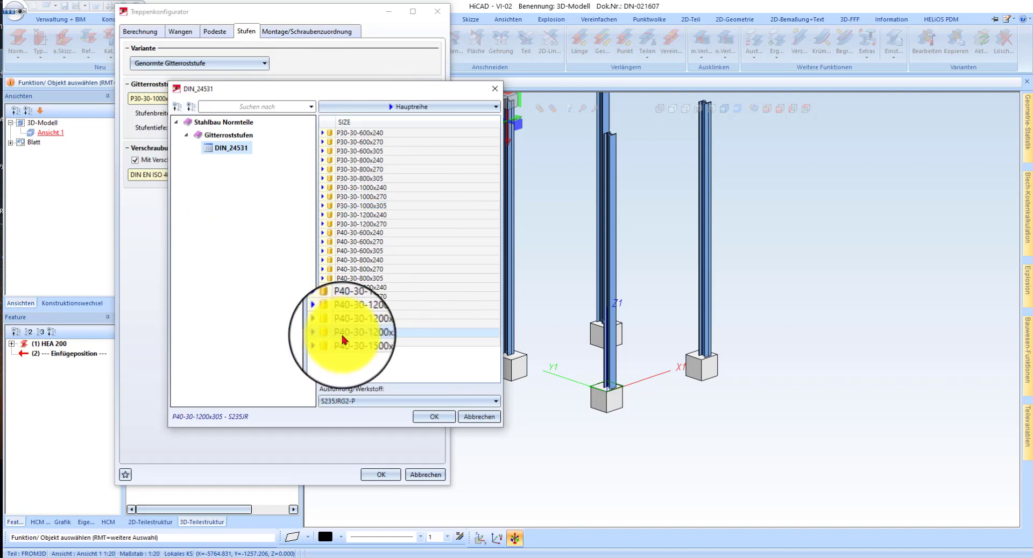
click(434, 417)
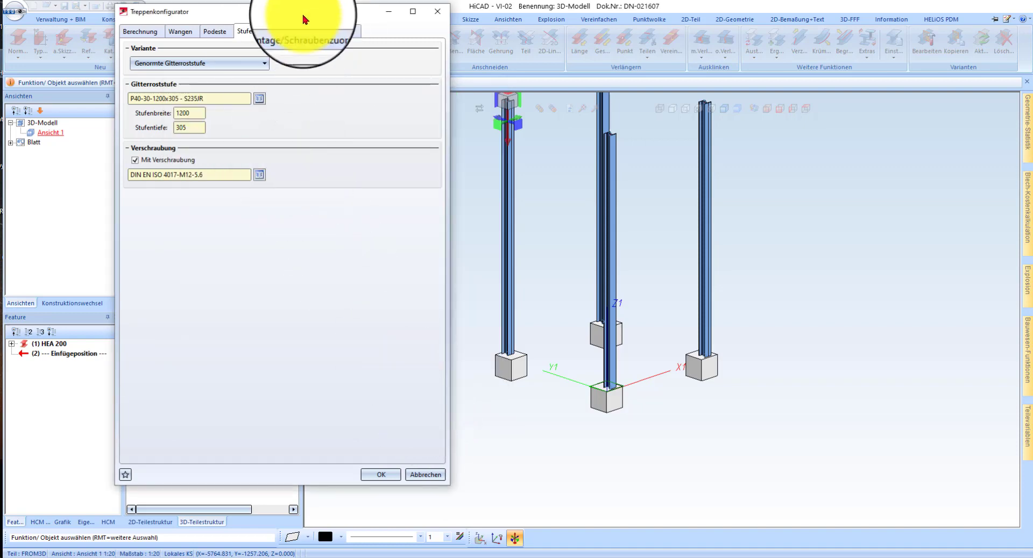
click(382, 476)
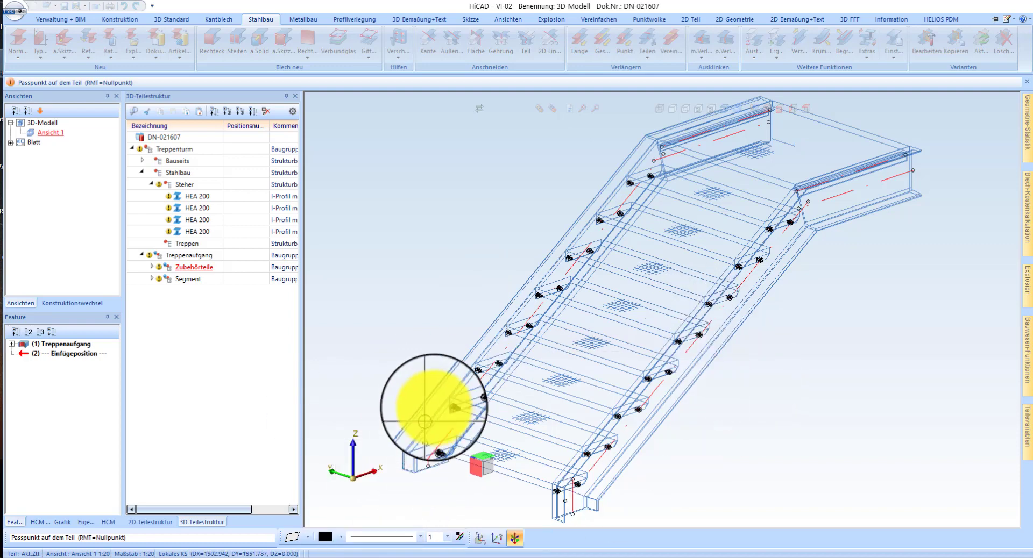
Place the stair with the lower corner of its front stringer on the upper corner of the front column's foundation
scroll(452, 366, down, 1)
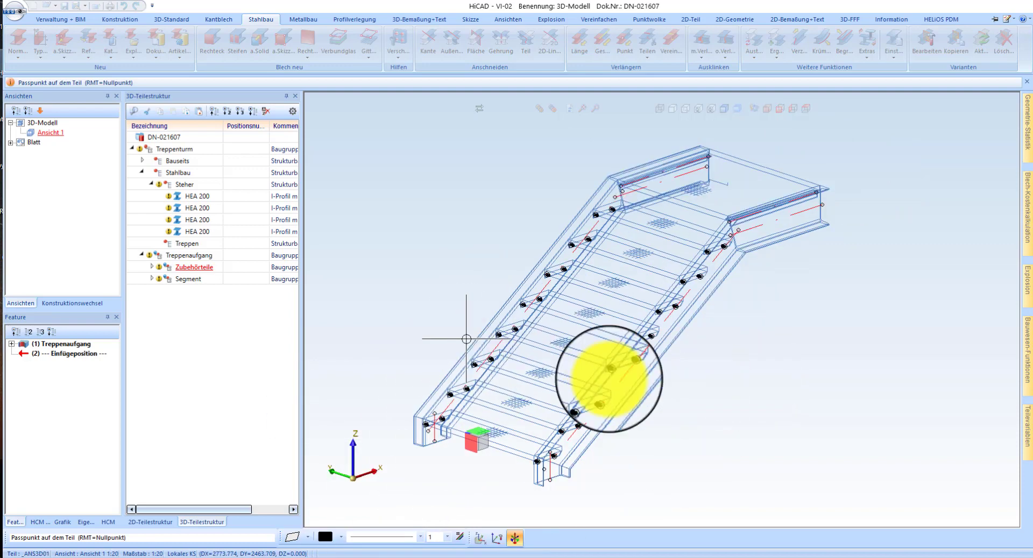
click(530, 433)
scroll(694, 403, up, 5)
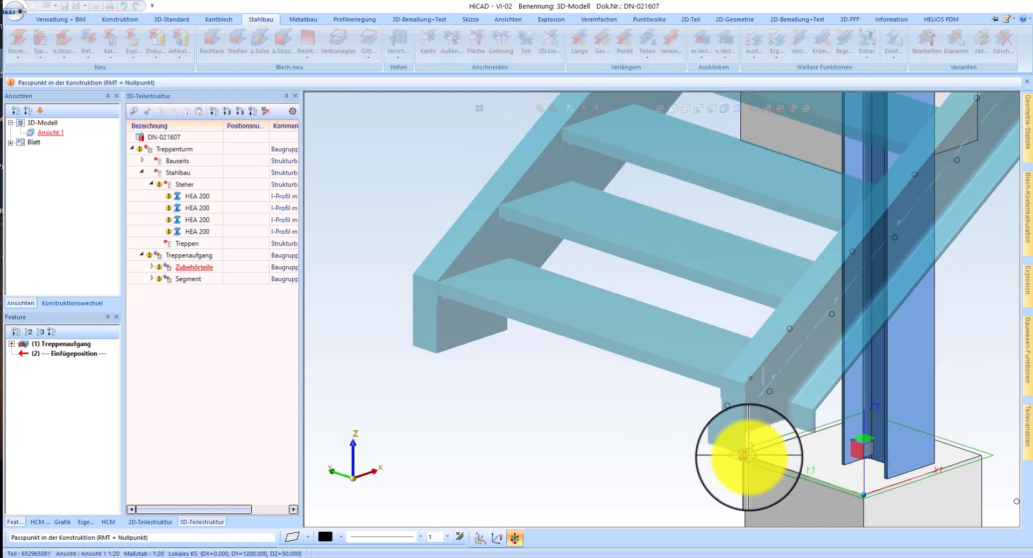
click(749, 457)
scroll(667, 423, down, 5)
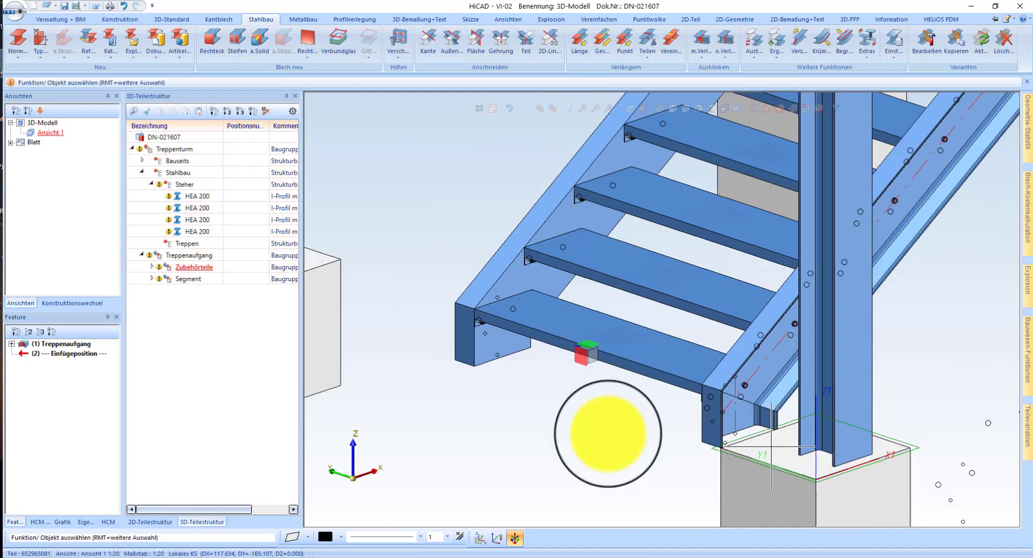
scroll(689, 420, down, 3)
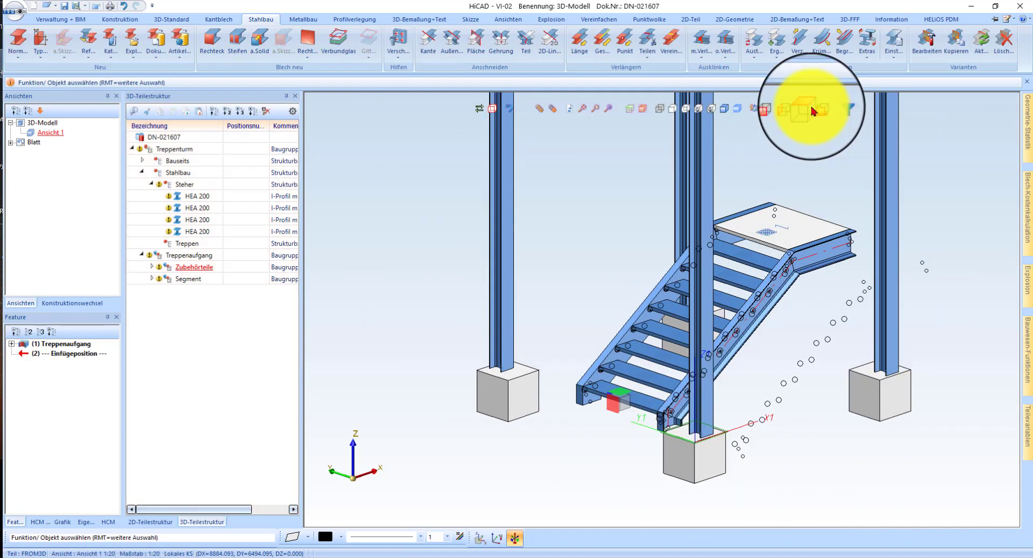
Display the model in top view and examine how the stair and landing lie relative to the two front foundations
click(807, 108)
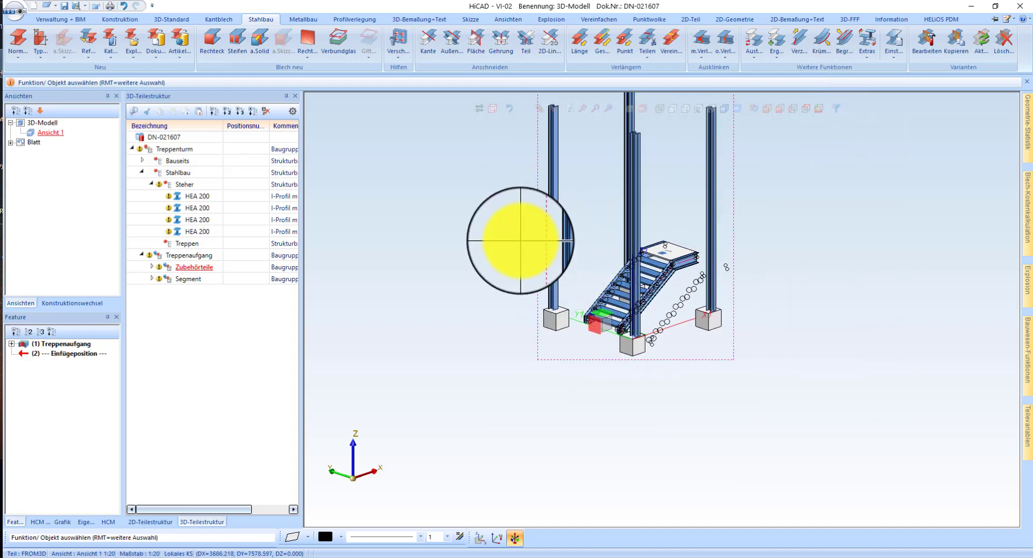
right_click(551, 233)
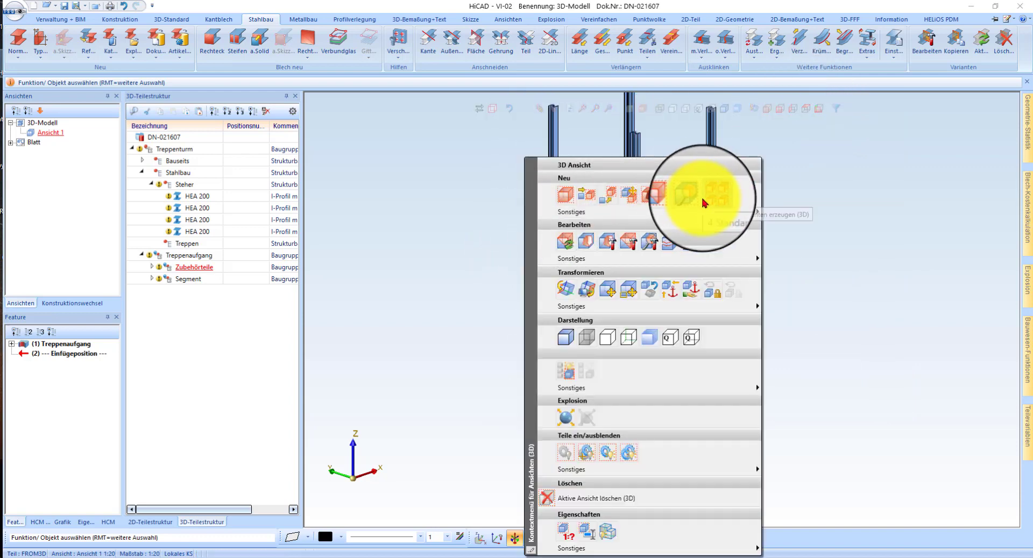
click(797, 159)
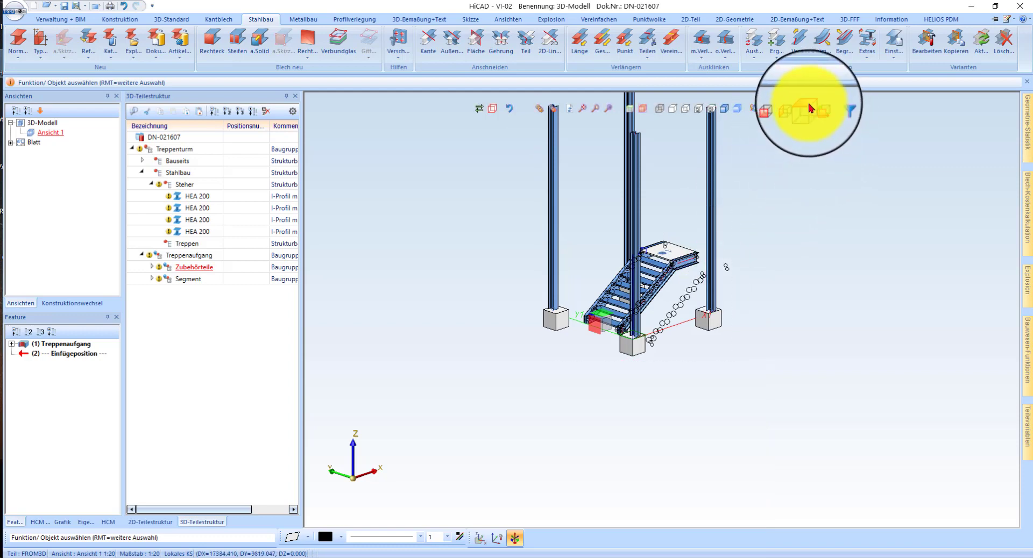
click(808, 108)
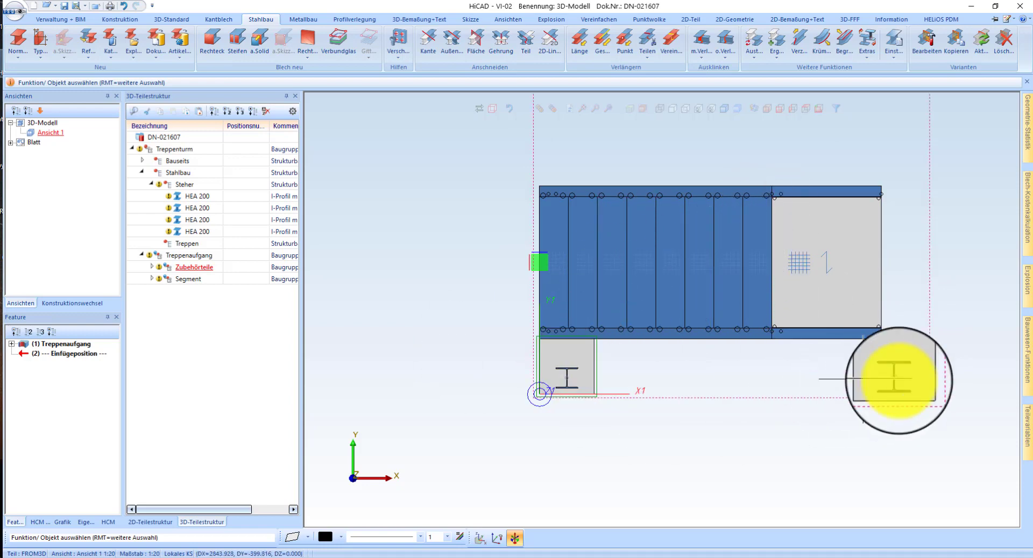
scroll(961, 368, up, 2)
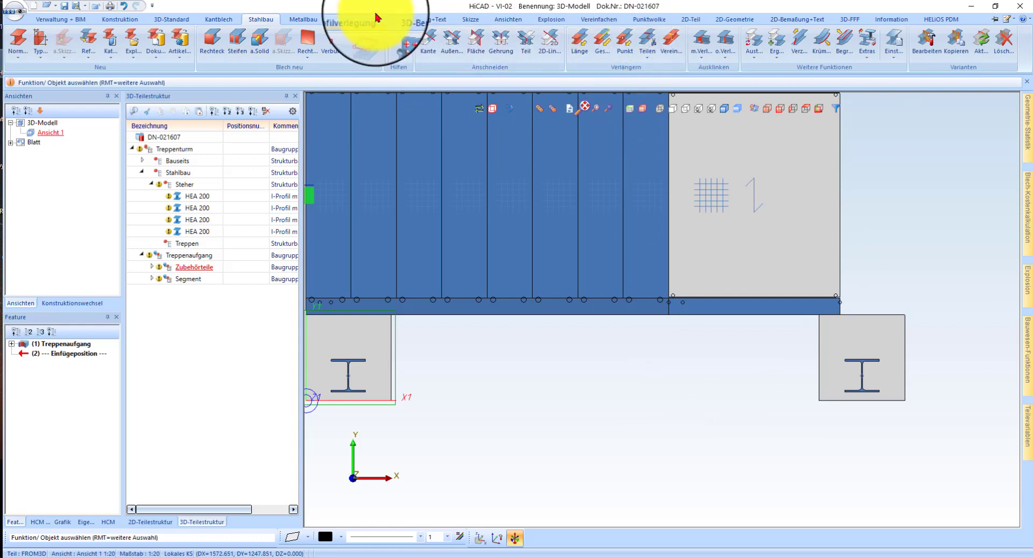
Dimension the horizontal distance from the start of the landing on the stringer to the far flange edge of the HEA 200 column beside it
click(401, 19)
click(15, 38)
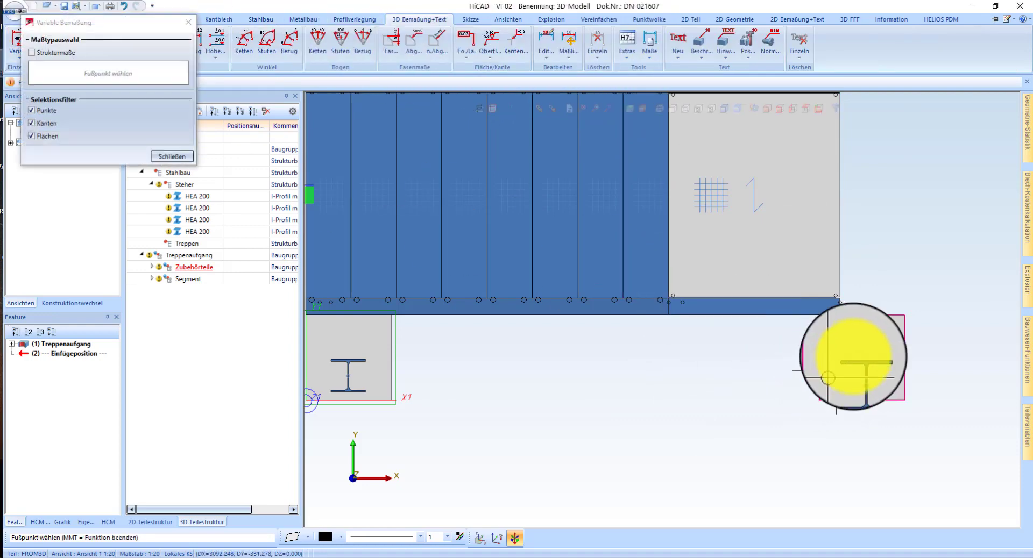
scroll(854, 355, up, 4)
scroll(913, 353, up, 3)
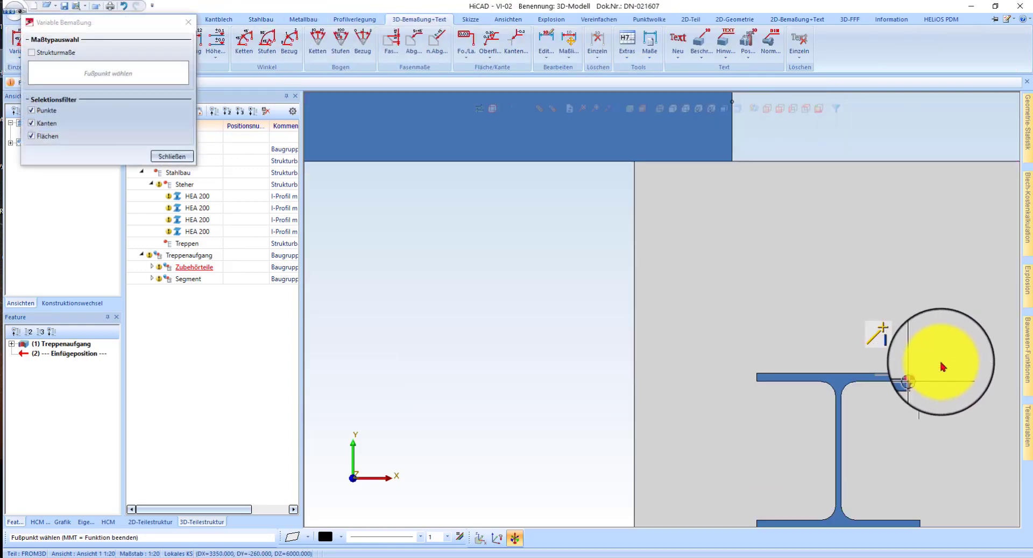
click(918, 375)
scroll(976, 355, down, 4)
scroll(677, 281, up, 3)
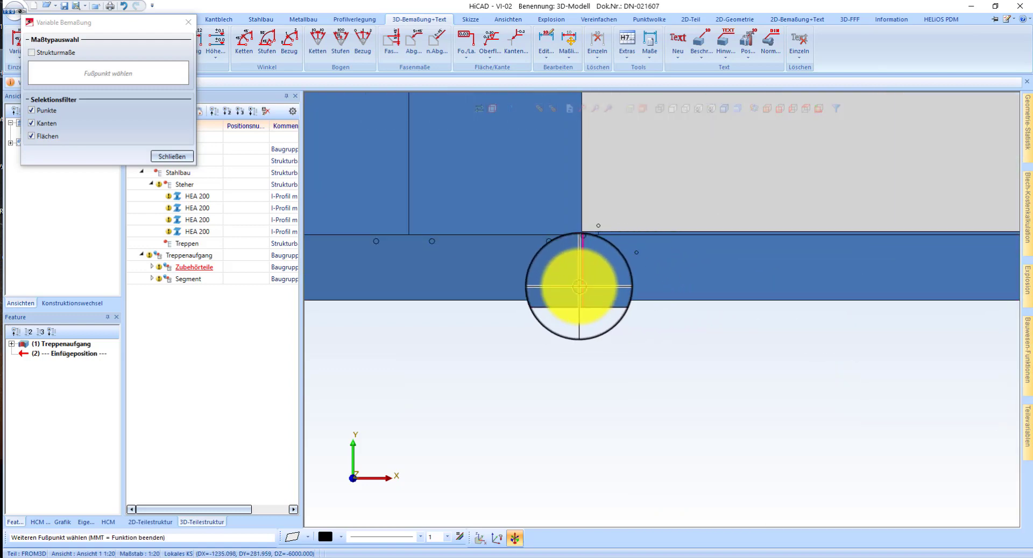
scroll(579, 287, down, 3)
click(571, 224)
click(661, 410)
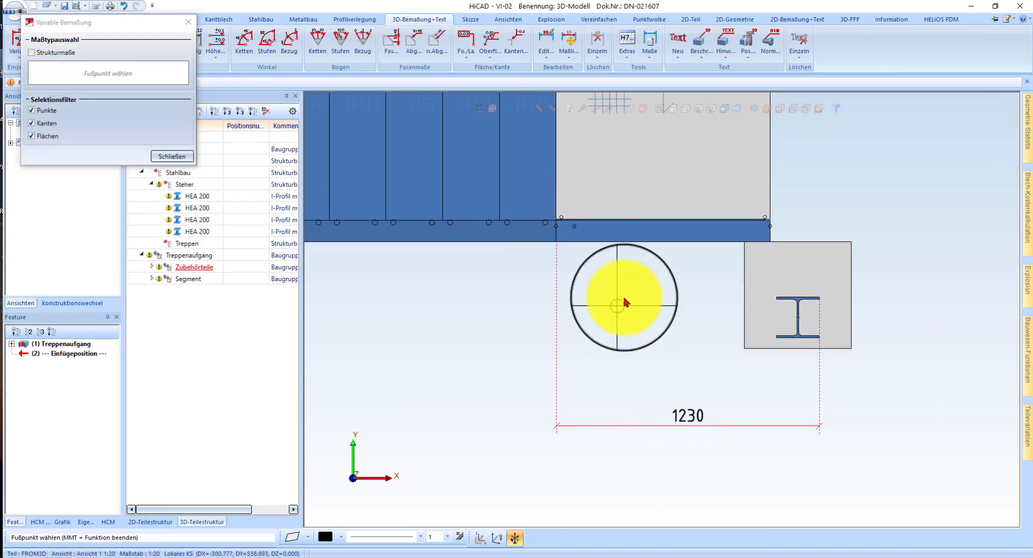
Move the whole Treppenaufgang assembly lengthwise toward the HEA 200 column beside the landing, reducing the dimensioned distance to 1150 mm
middle_click(625, 303)
scroll(780, 304, down, 3)
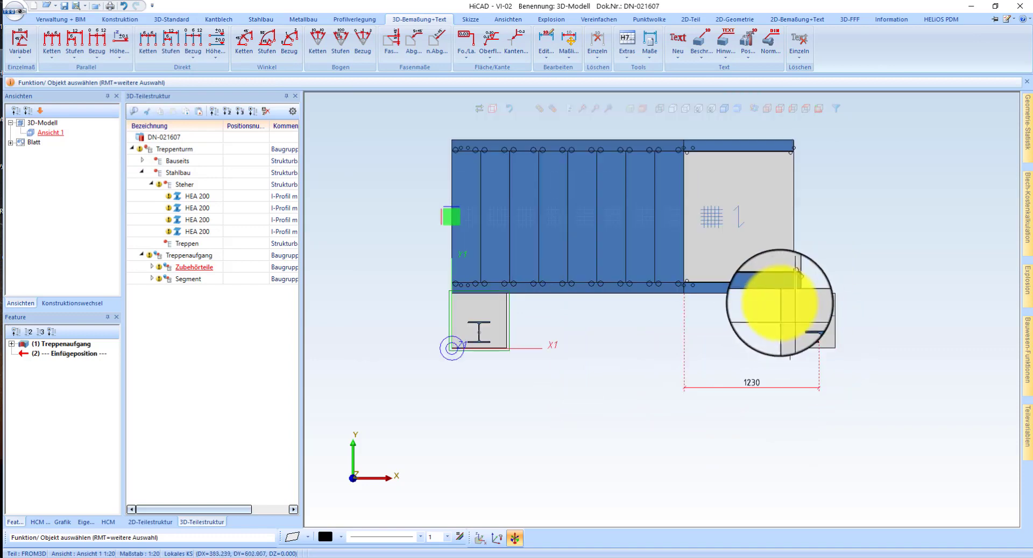
scroll(769, 300, up, 1)
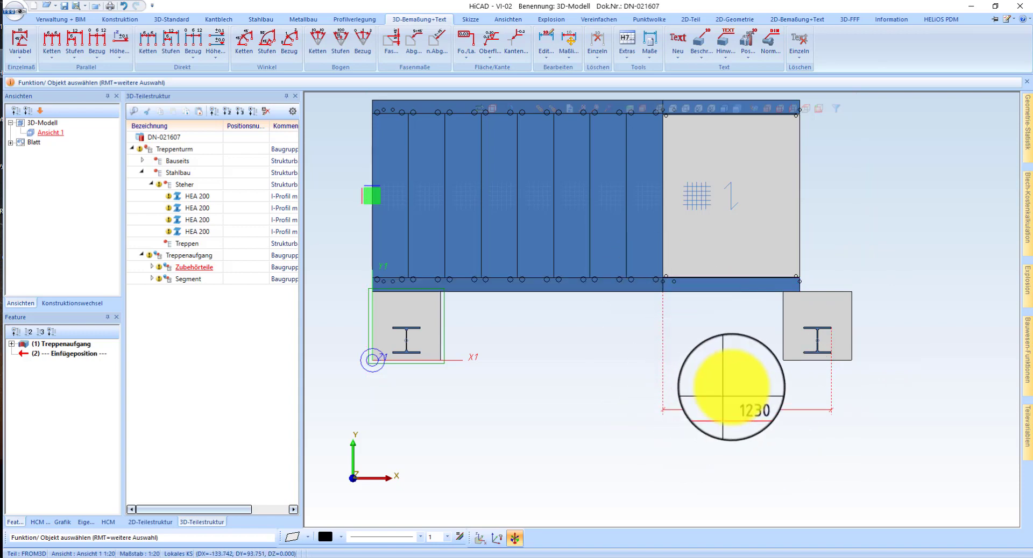
click(676, 114)
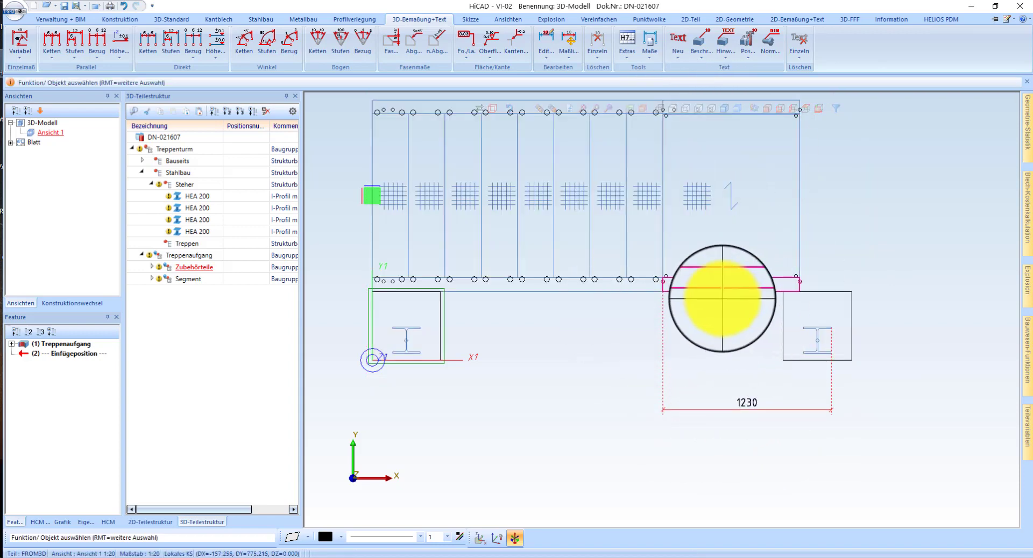
click(722, 298)
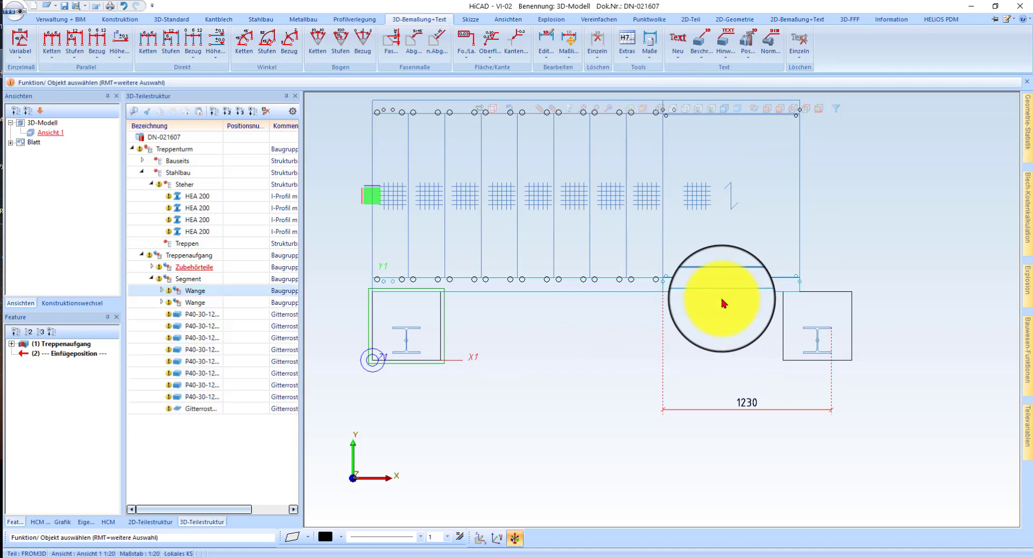
click(723, 304)
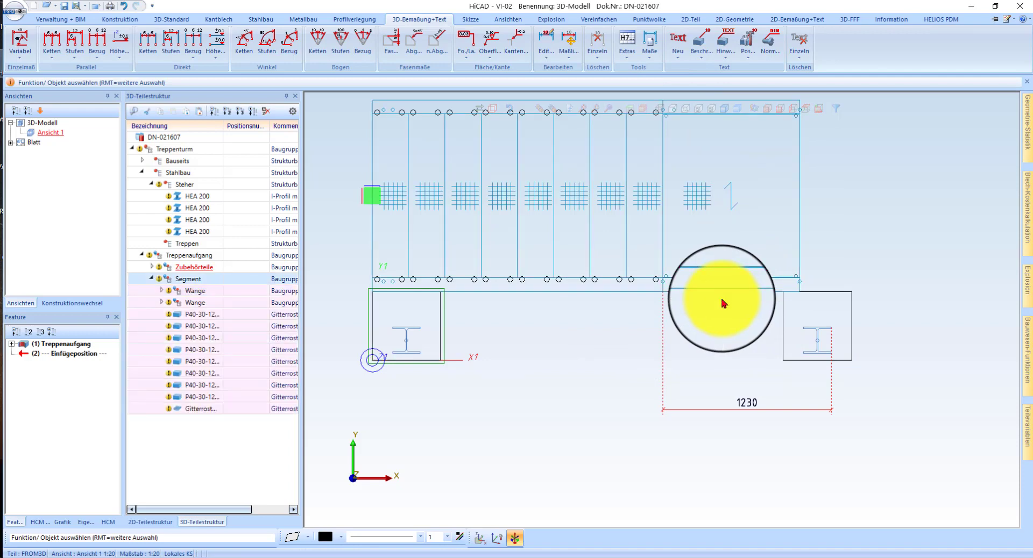
click(724, 304)
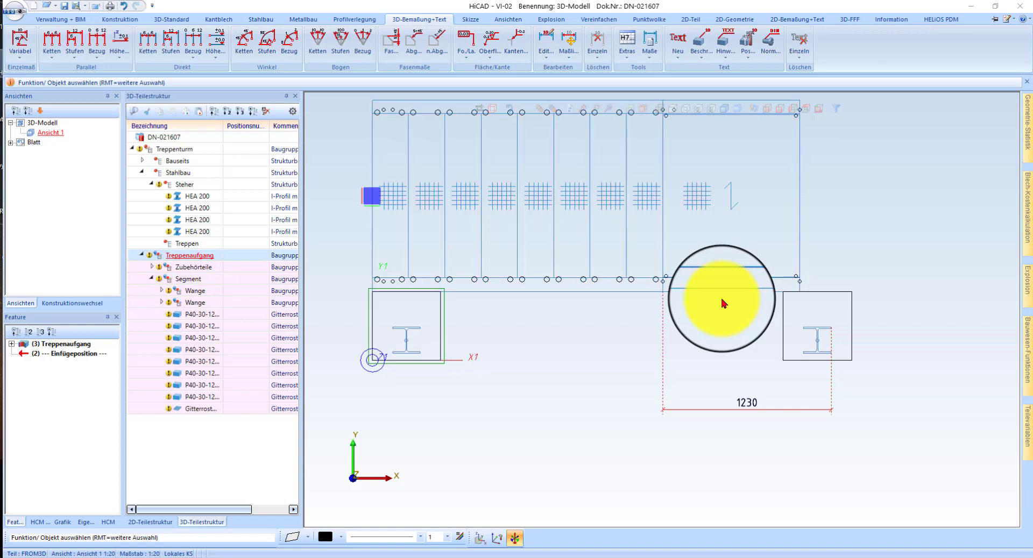
right_click(722, 299)
click(829, 282)
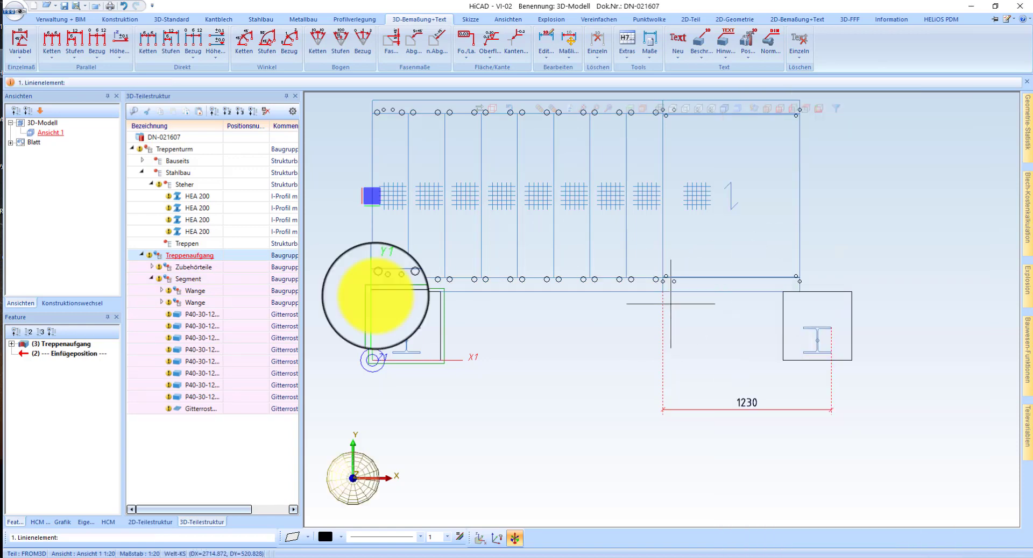
scroll(686, 293, up, 3)
scroll(682, 288, up, 1)
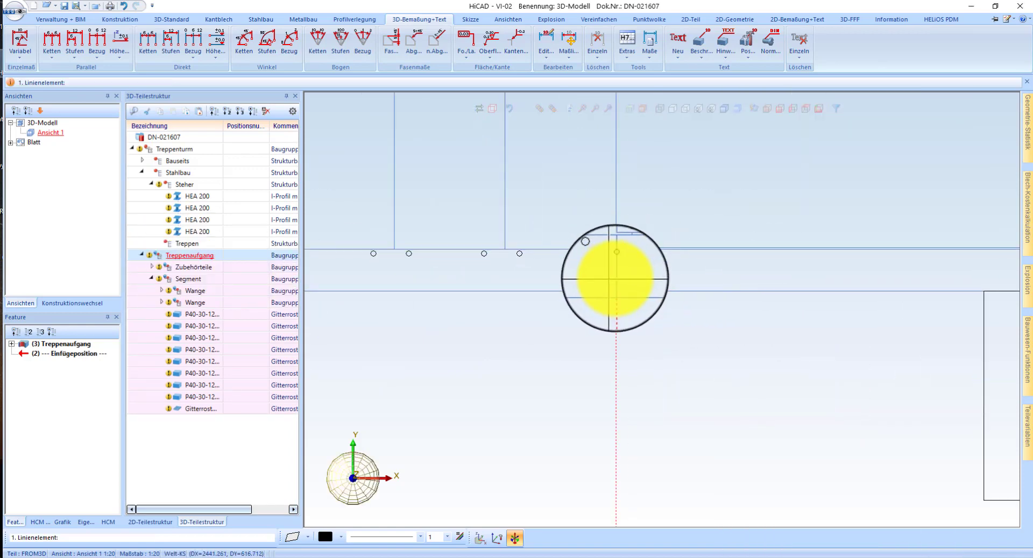
scroll(503, 248, down, 3)
scroll(810, 317, up, 2)
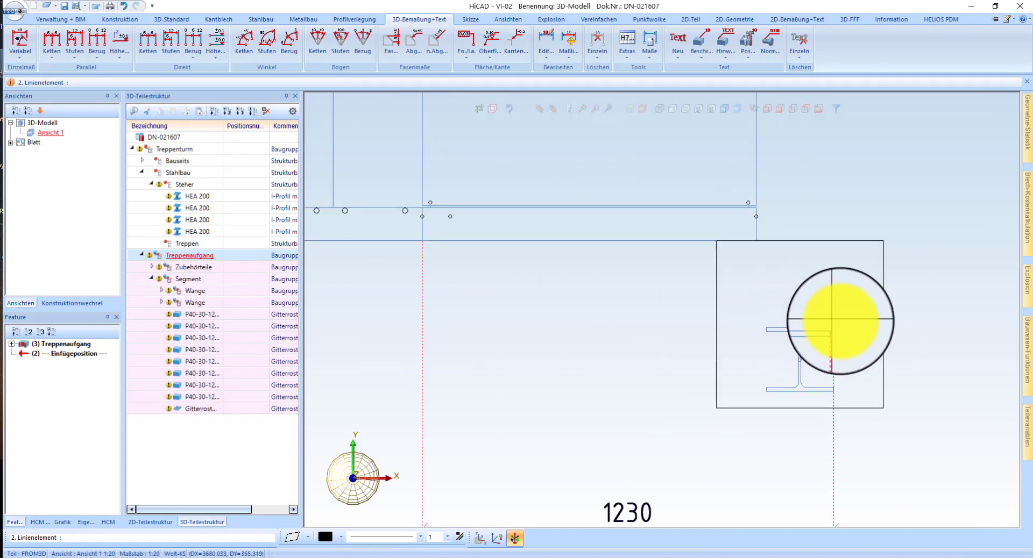
scroll(832, 321, up, 3)
click(825, 336)
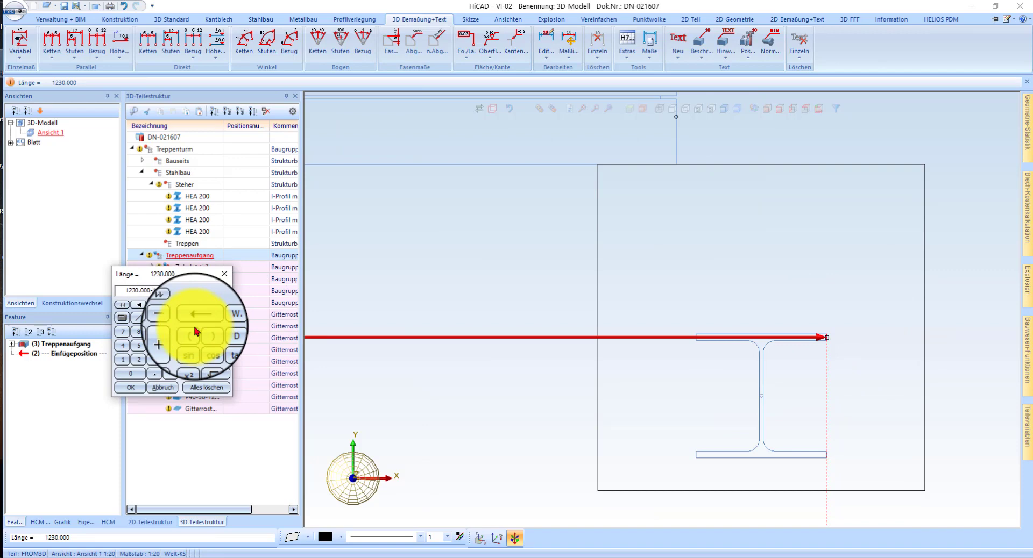
key(Return)
Move the Treppenaufgang assembly sideways, perpendicular to its stringer, toward the front columns, stopping just short of the HEA 200 flange
scroll(839, 282, down, 4)
scroll(872, 269, down, 1)
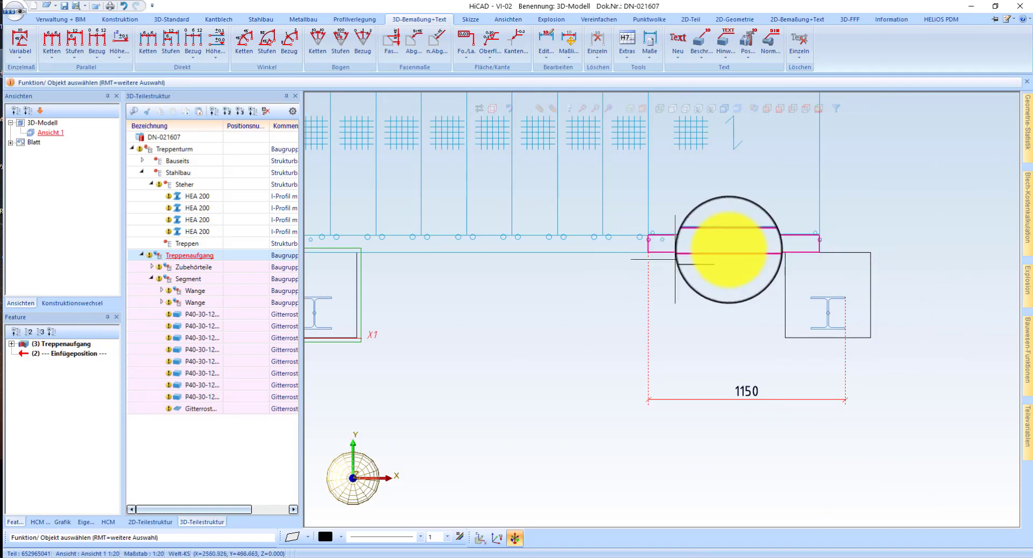
click(725, 267)
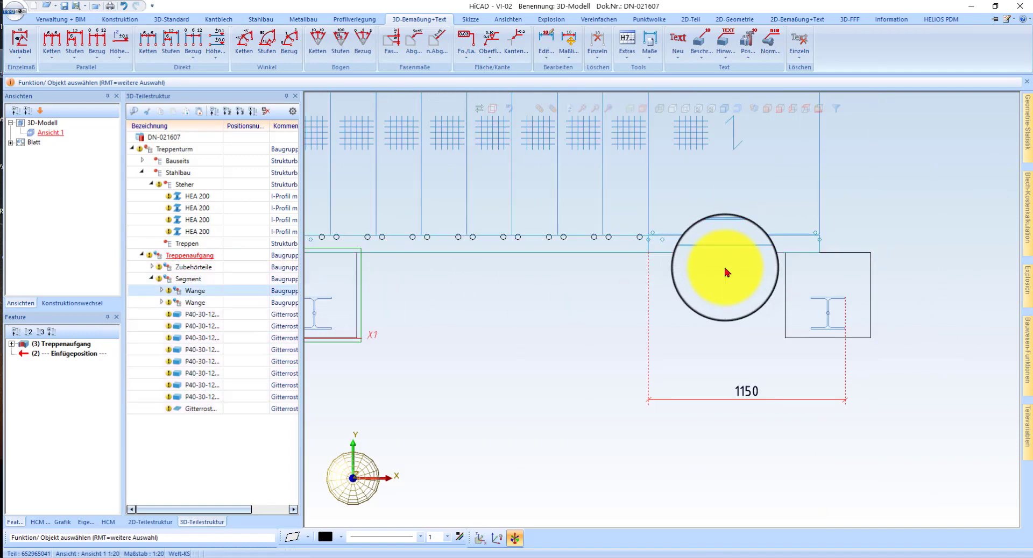
right_click(725, 268)
click(684, 292)
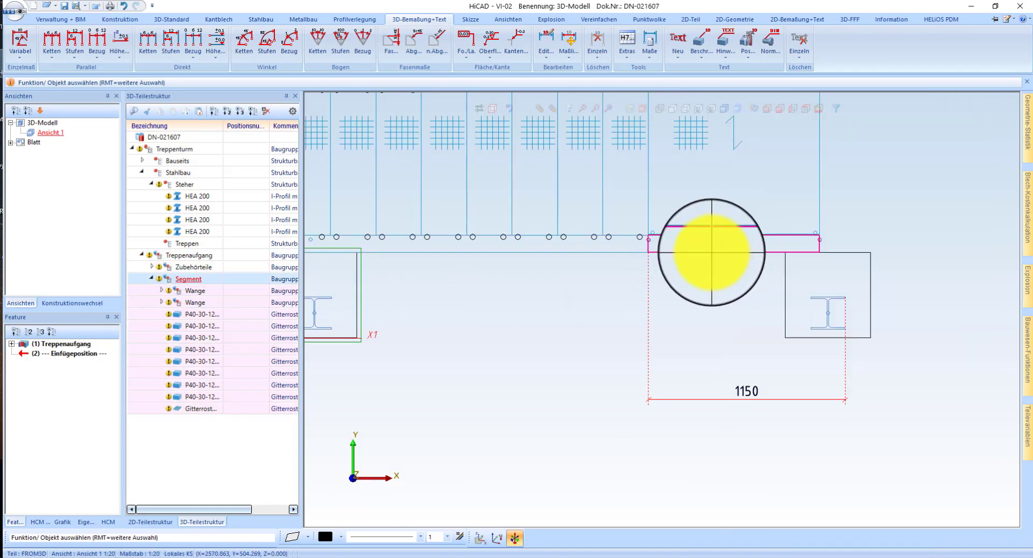
right_click(713, 258)
click(694, 289)
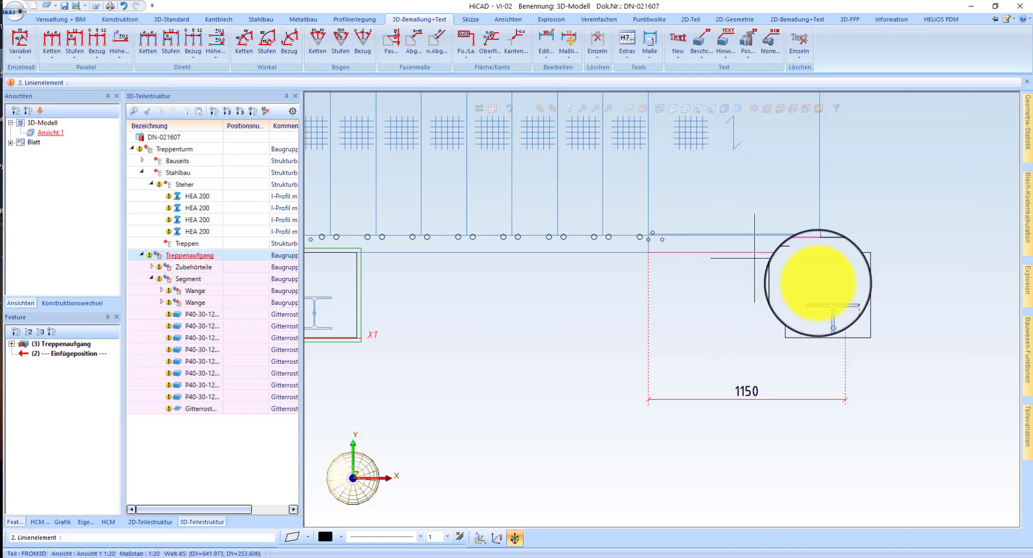
click(846, 317)
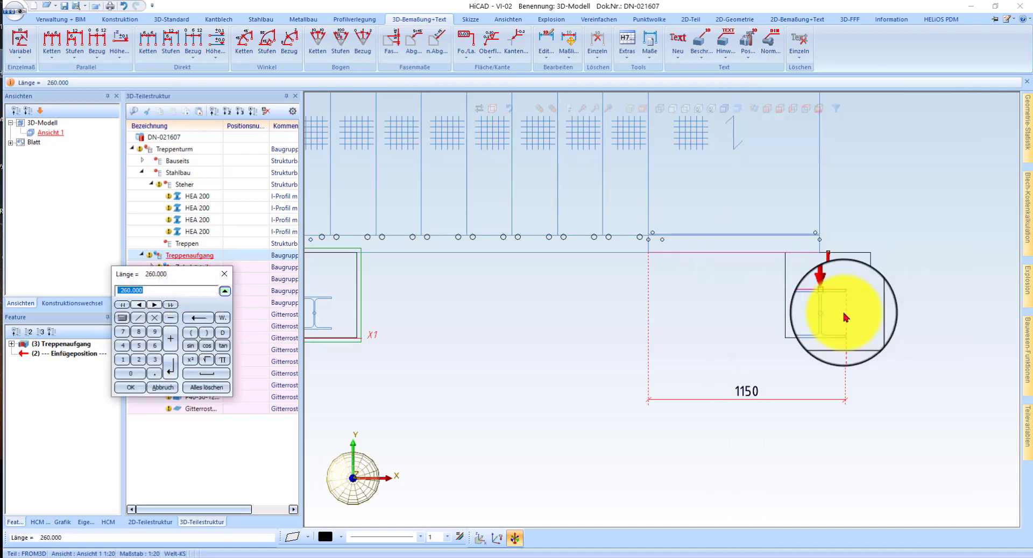
text(-5)
key(Return)
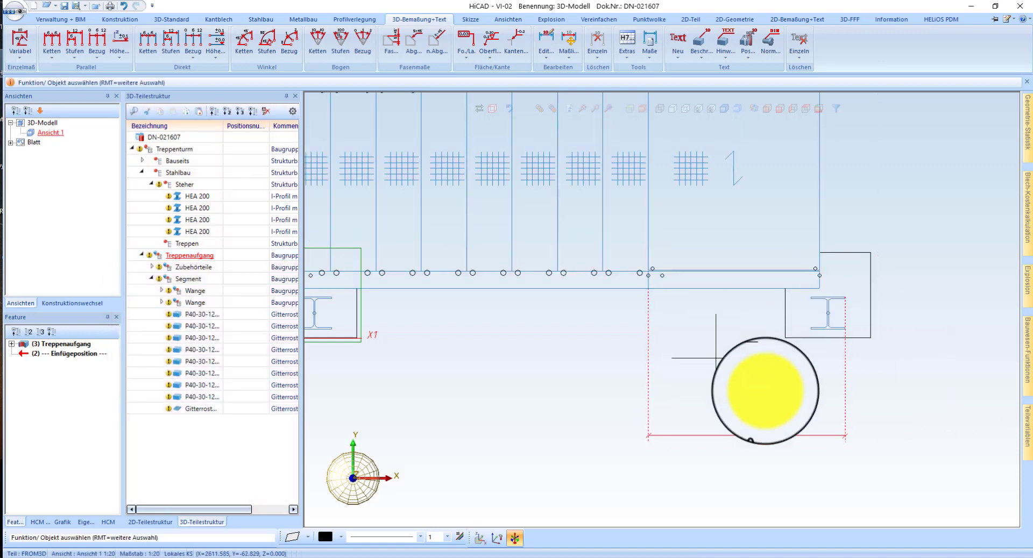
Examine the foot of the stair at the front column's foundation in front view and in shaded 3D view
click(782, 109)
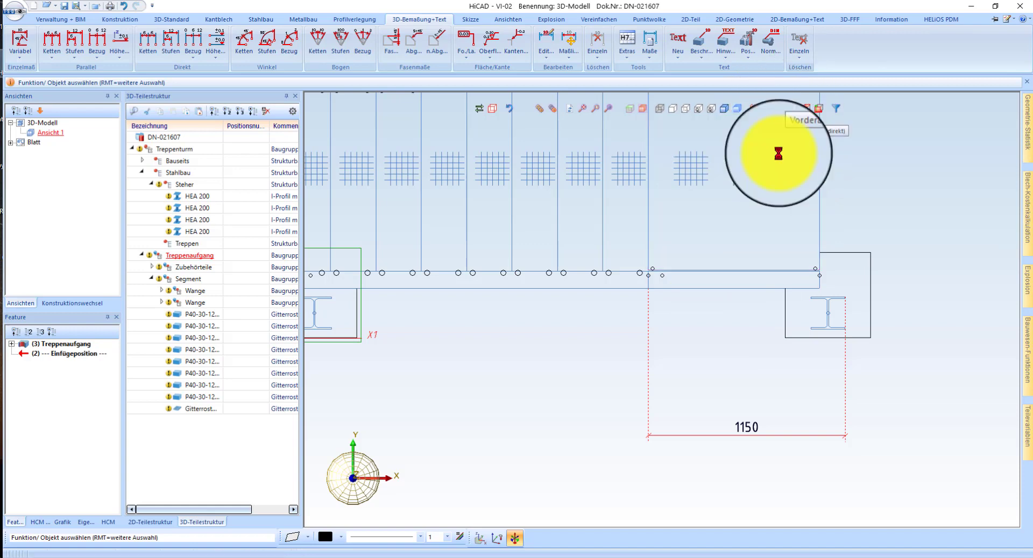
scroll(725, 196, down, 2)
scroll(648, 375, up, 6)
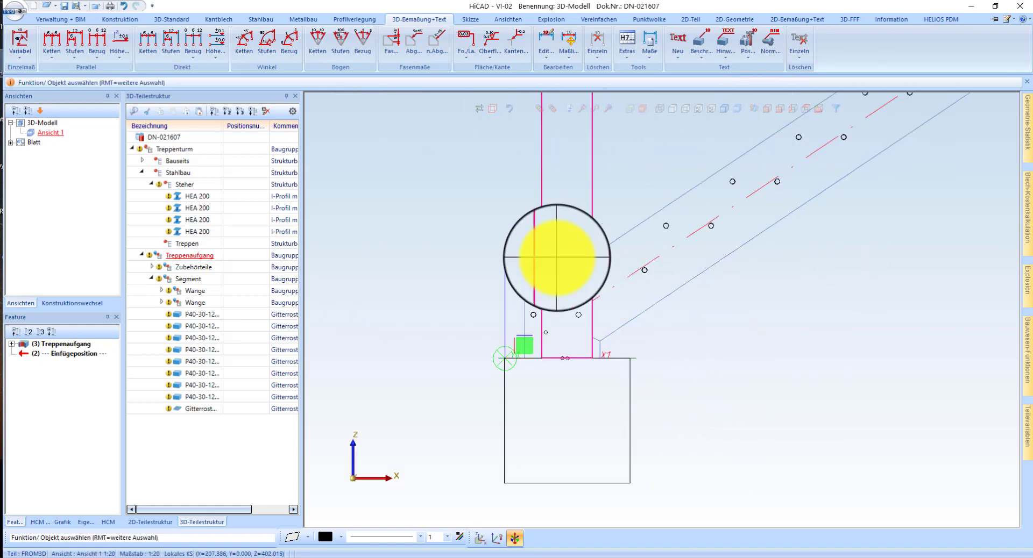
click(768, 108)
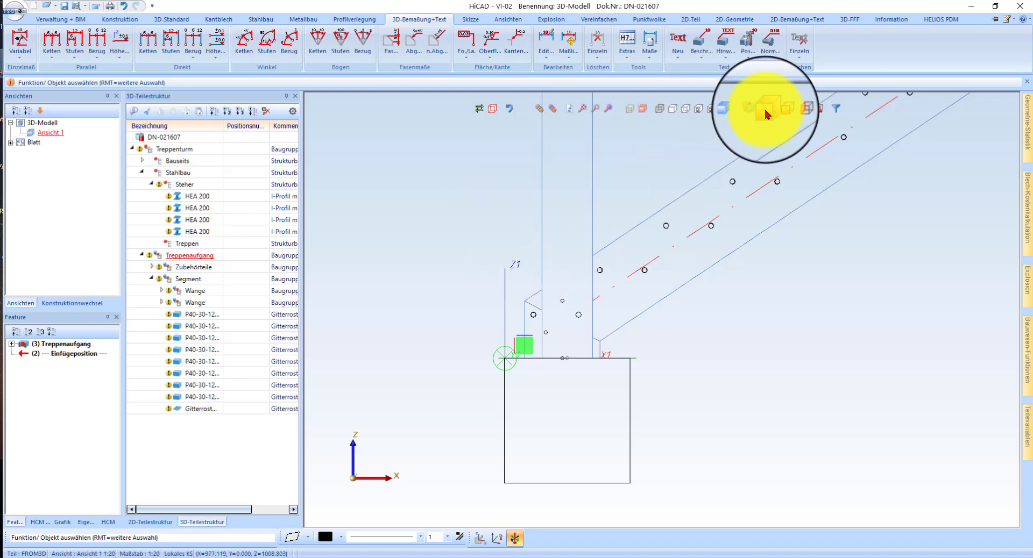
click(726, 108)
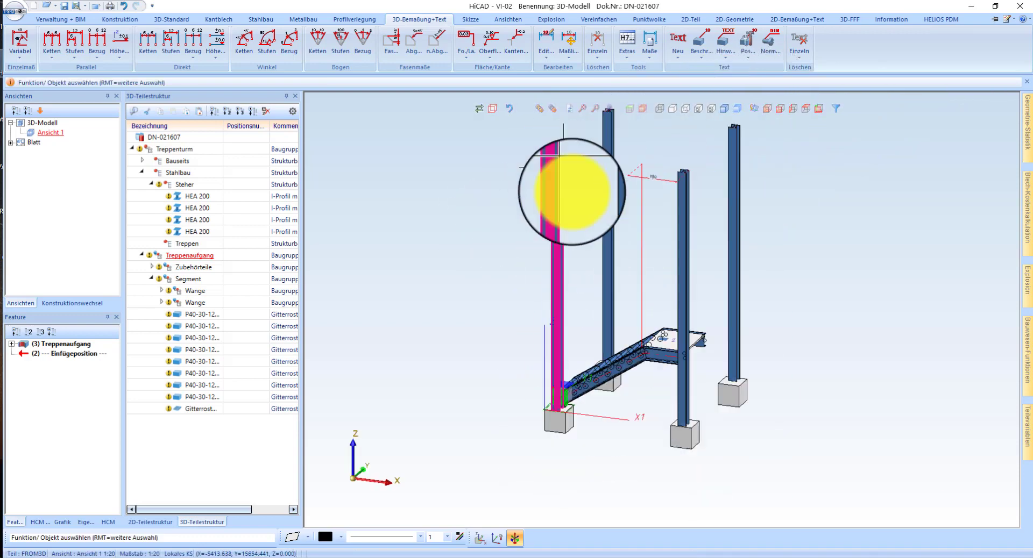
scroll(586, 350, up, 5)
scroll(598, 372, down, 5)
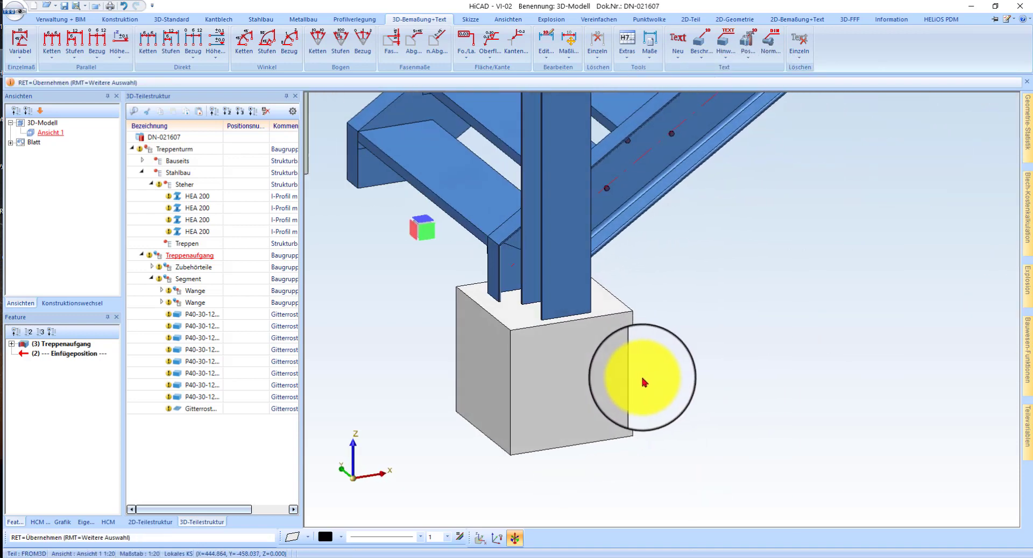
Set up a new cuboid with length 3000, width 3000 and height 0.1, using Niveau as its article number
click(163, 19)
click(112, 40)
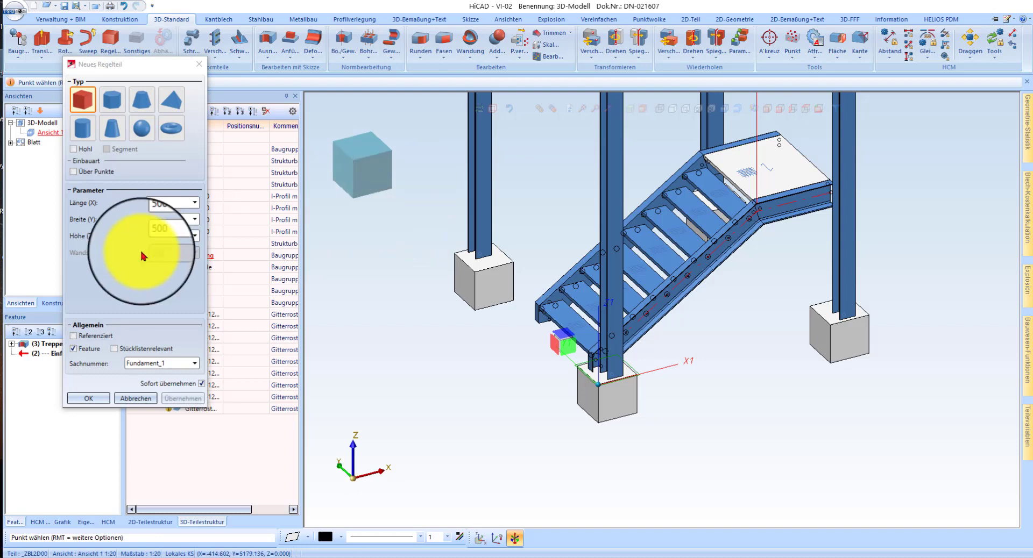
click(169, 236)
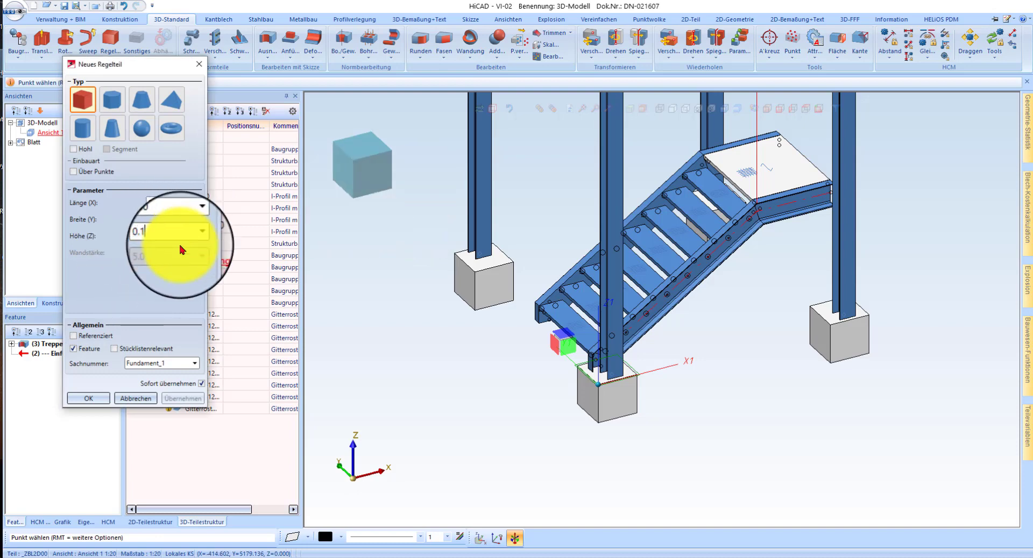
click(176, 215)
text(300)
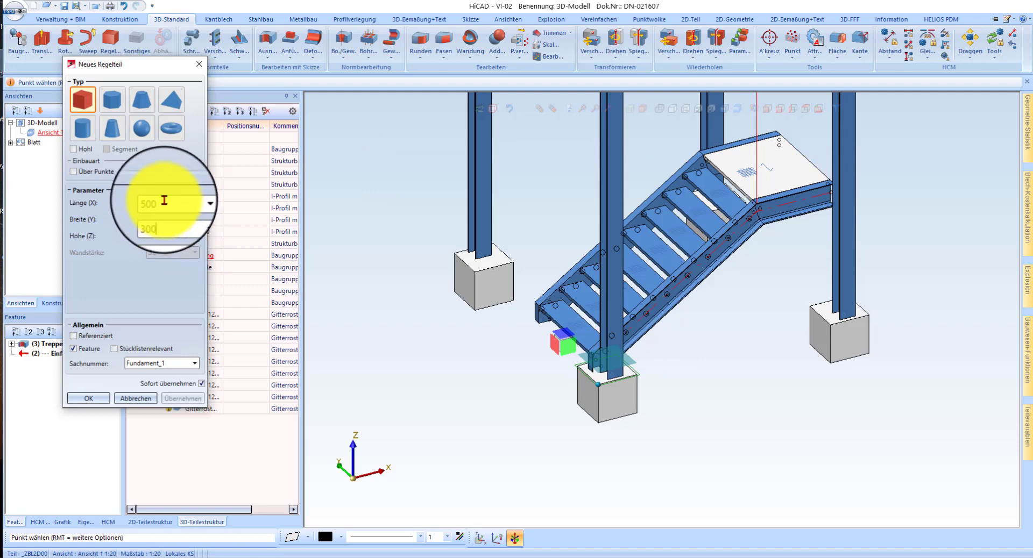
text(0)
double_click(171, 207)
text(3000)
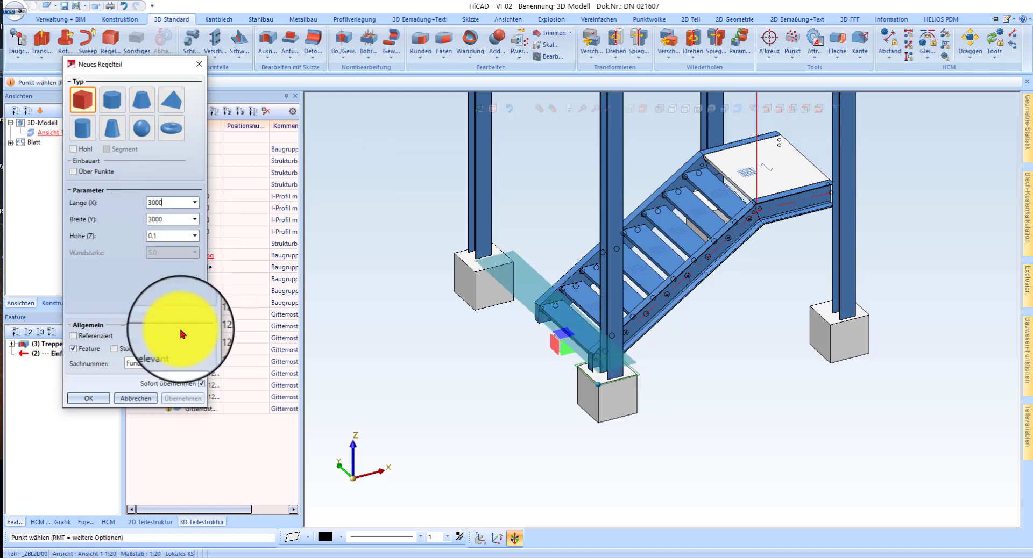
double_click(180, 366)
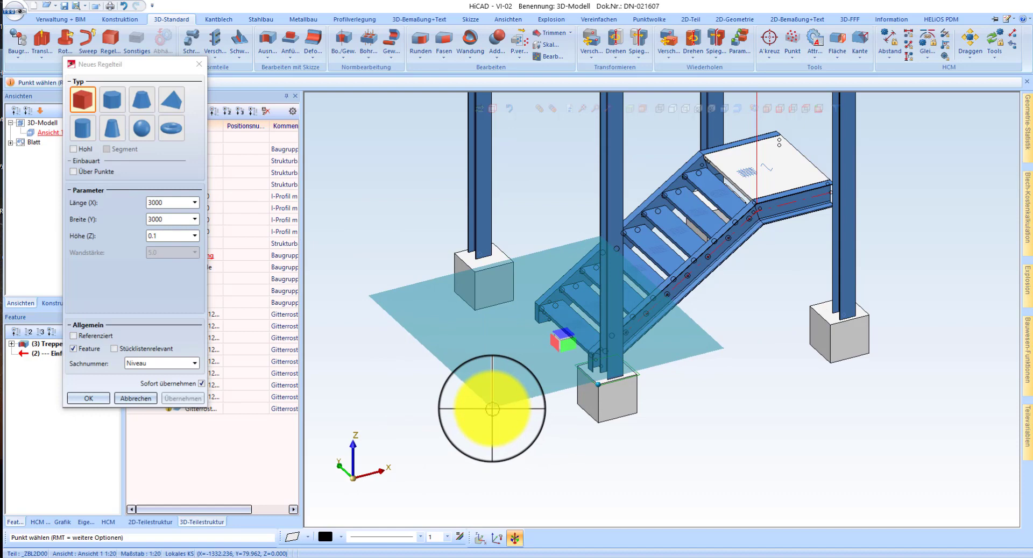
Place the Niveau cuboid at the absolute coordinate origin and finish inserting standard parts
key(a)
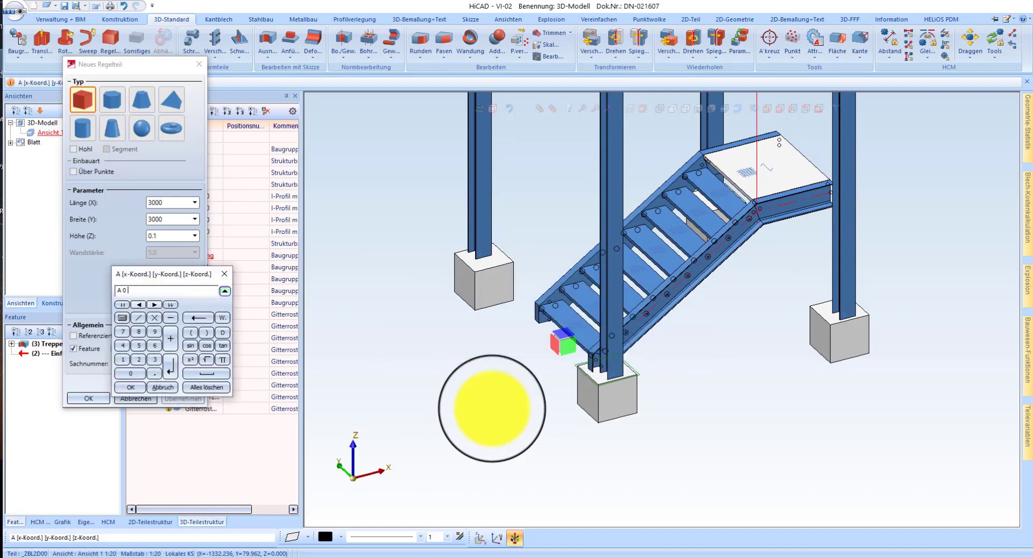
key(Return)
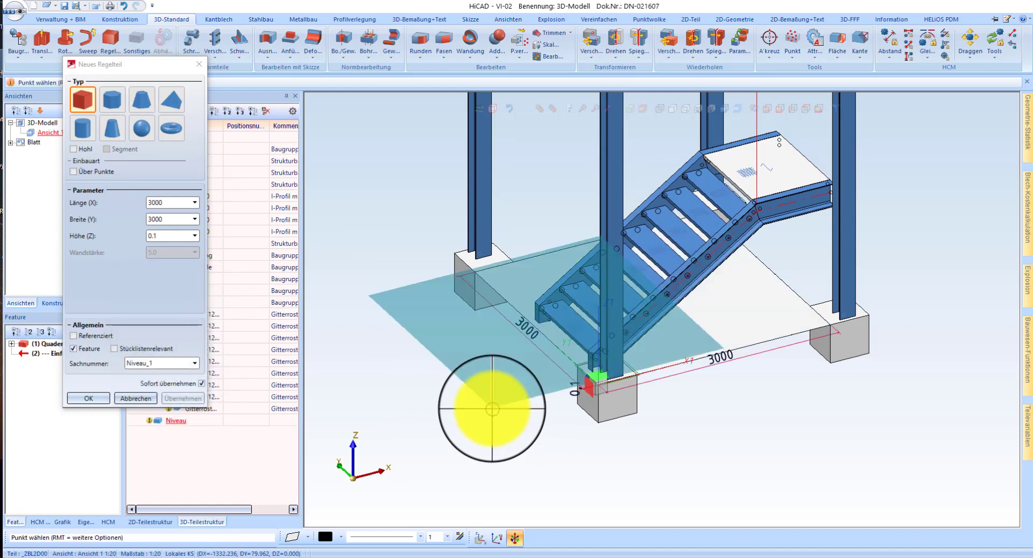
middle_click(538, 353)
Delete the working planes displayed at the front column's foundation
scroll(581, 383, up, 6)
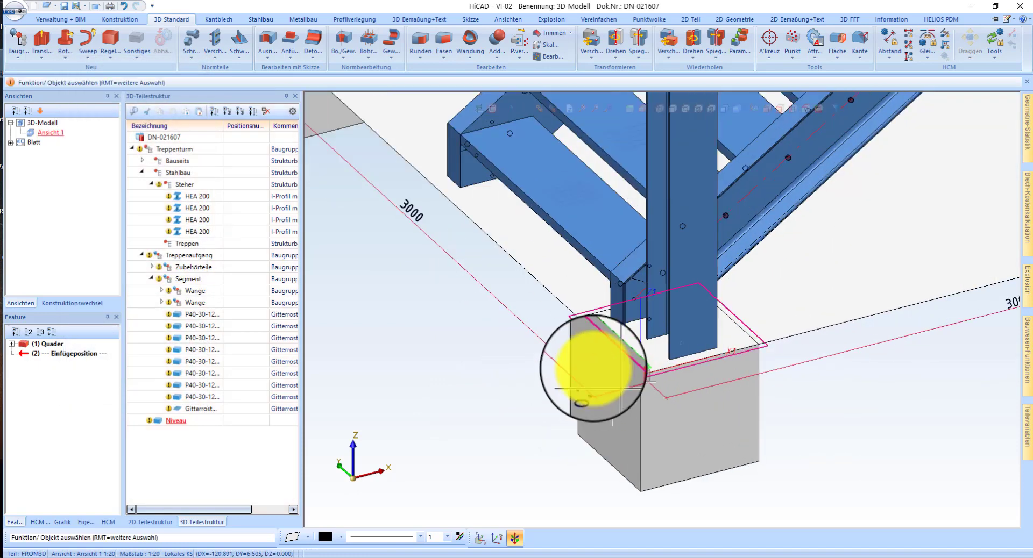
right_click(526, 227)
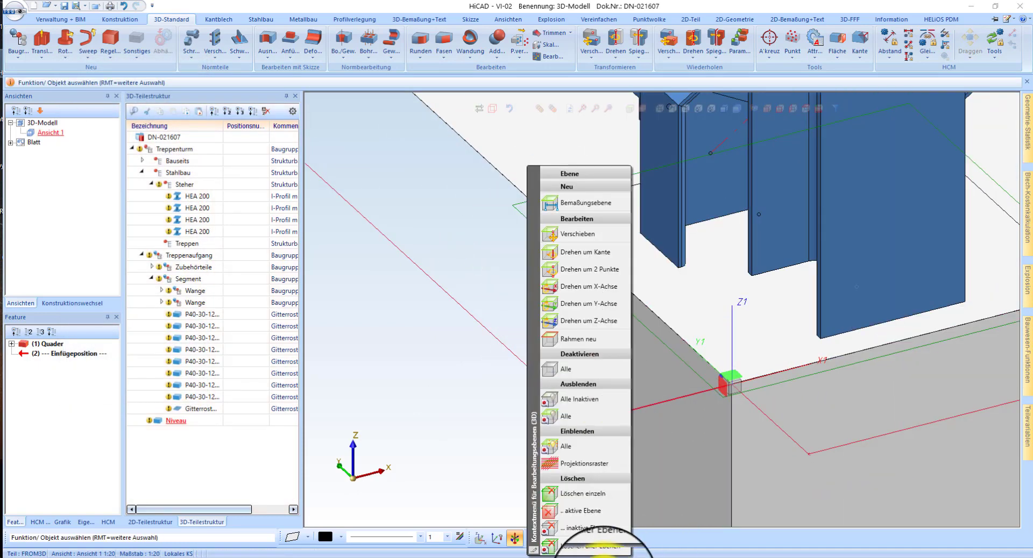
click(590, 548)
Move the Niveau plate from its upper corner beside the front column's foundation to the absolute origin
right_click(549, 164)
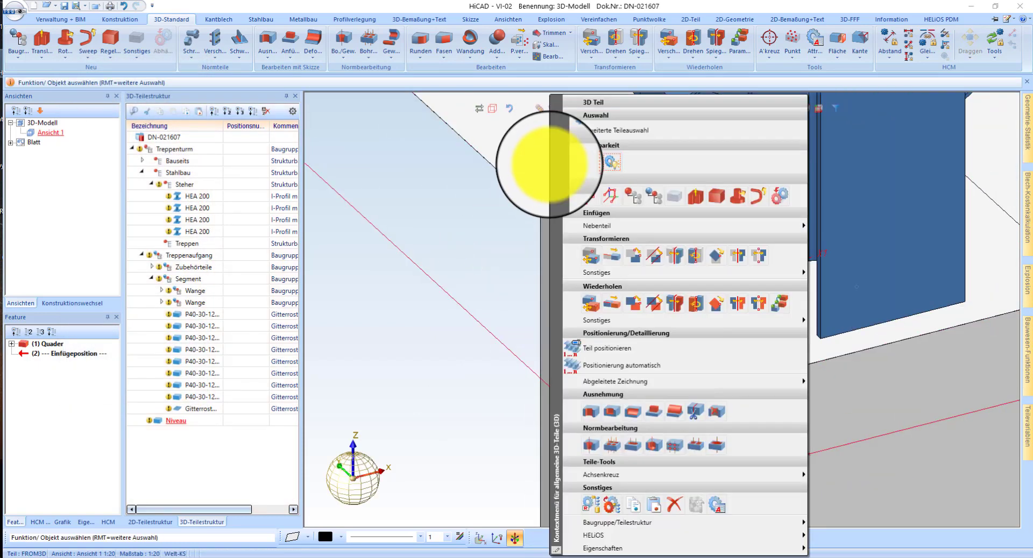
click(673, 347)
scroll(703, 388, up, 5)
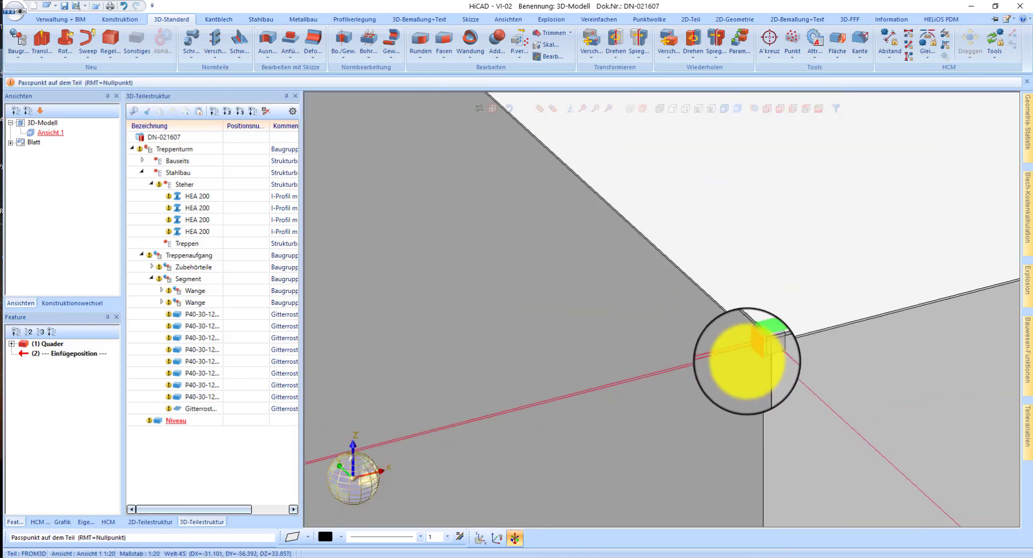
scroll(747, 362, up, 3)
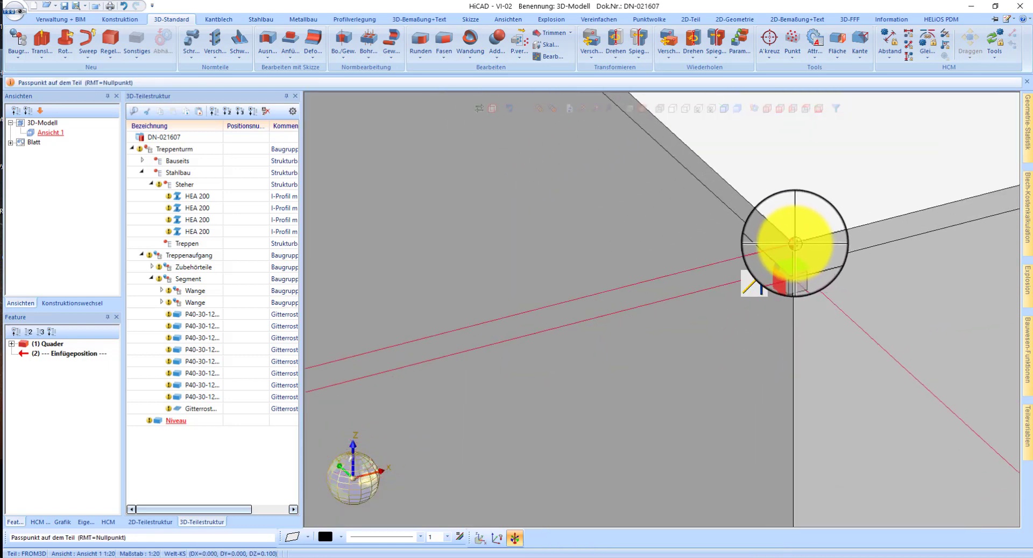
click(795, 244)
text(a0)
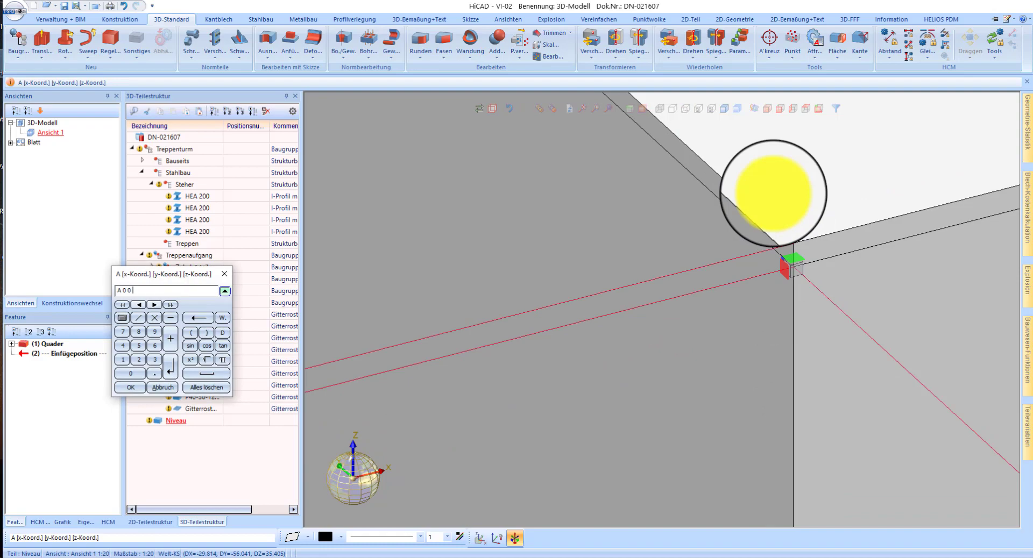
key(Return)
scroll(595, 387, down, 5)
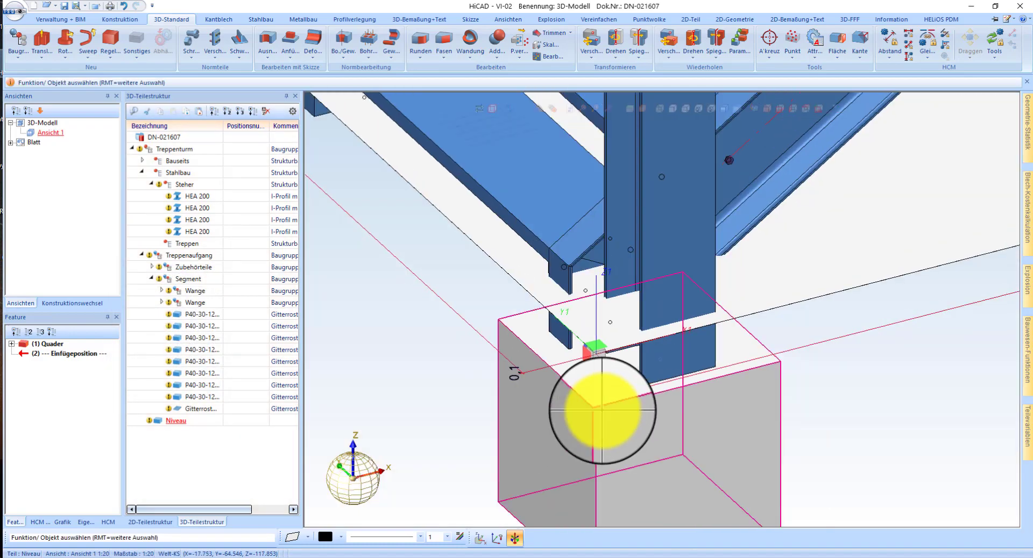
Set the Niveau plate's width to 3200 mm
mouse_move(657, 316)
middle_down()
mouse_move(680, 293)
mouse_move(680, 268)
mouse_move(645, 316)
mouse_move(663, 309)
middle_up()
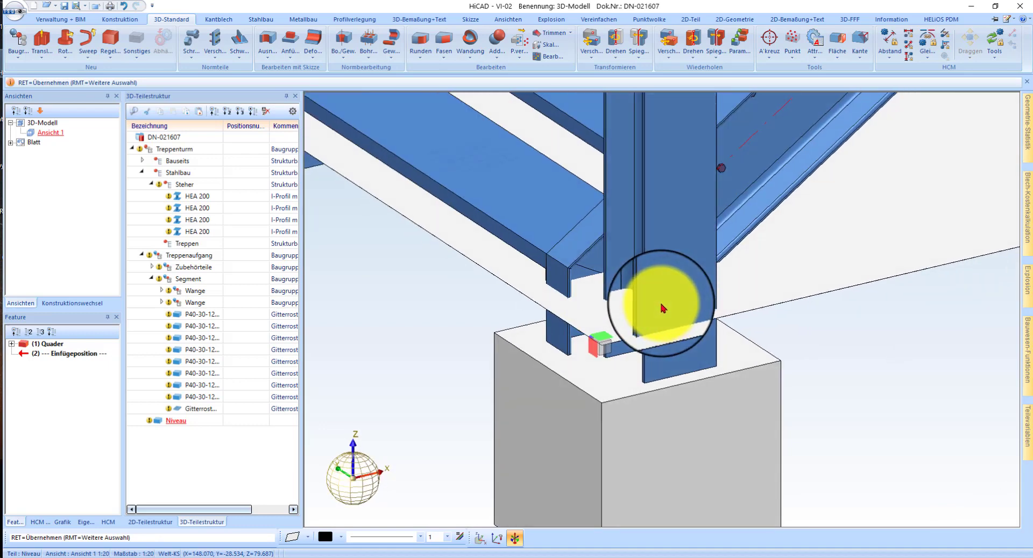
scroll(515, 392, down, 5)
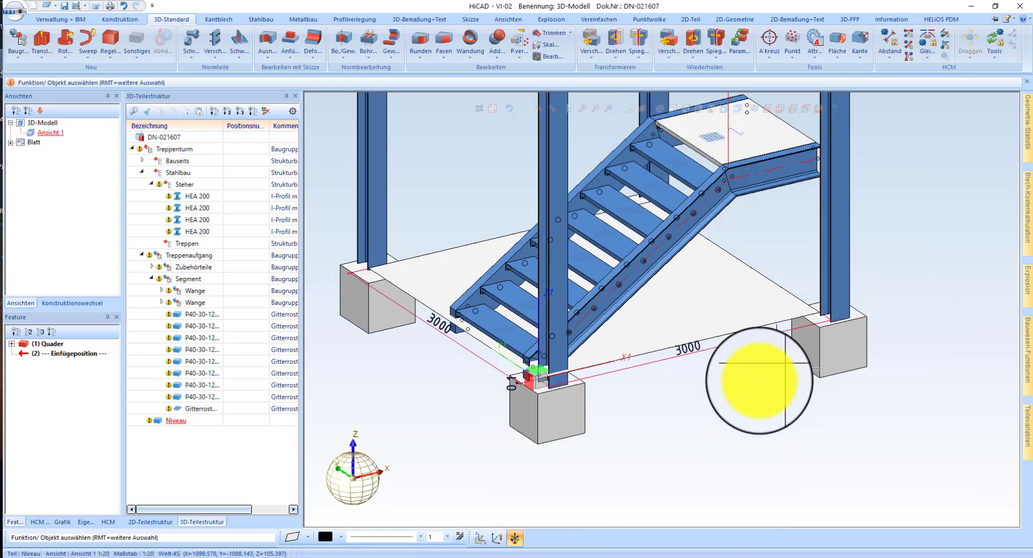
click(445, 337)
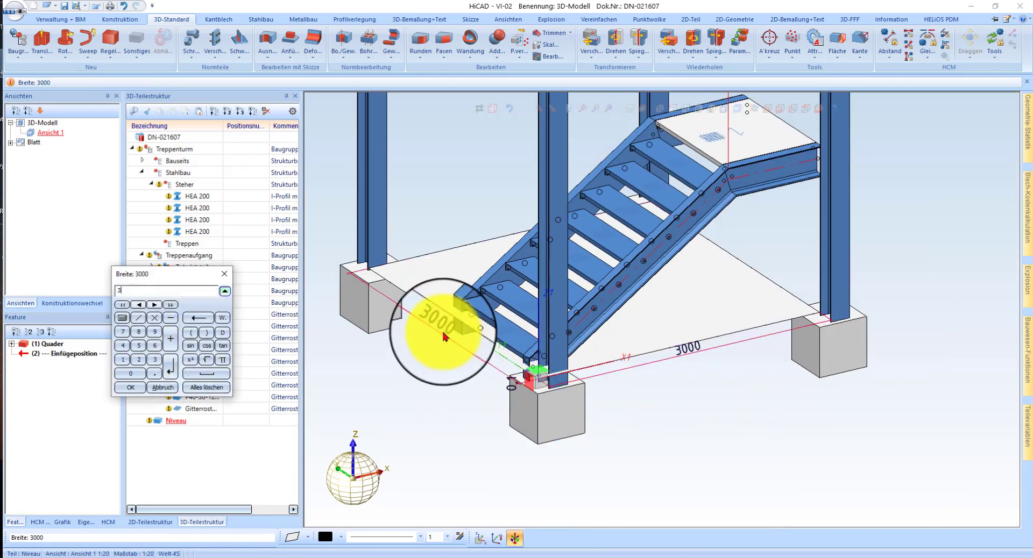
text(3200)
key(Return)
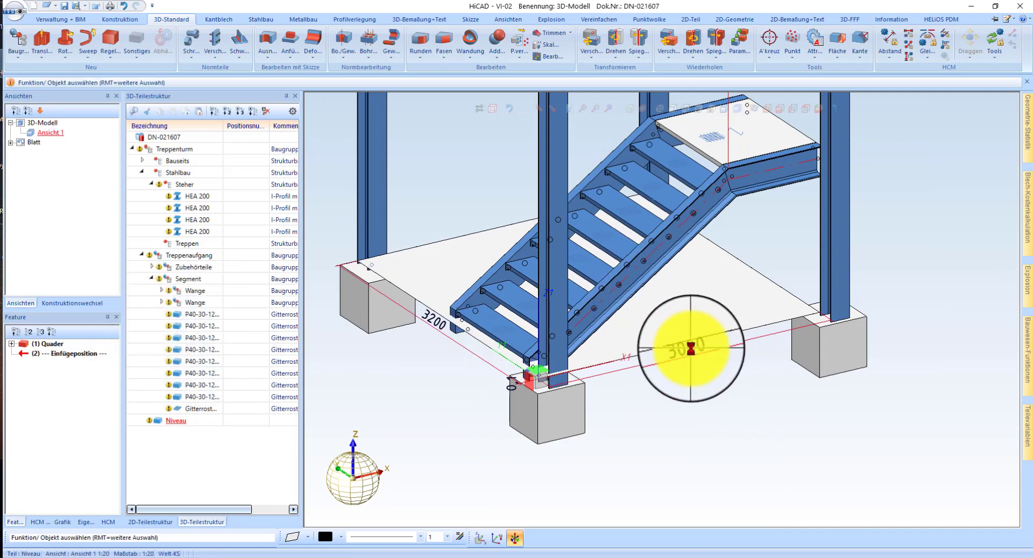
Set both the length and the width of the Niveau plate to 3500 mm
click(690, 359)
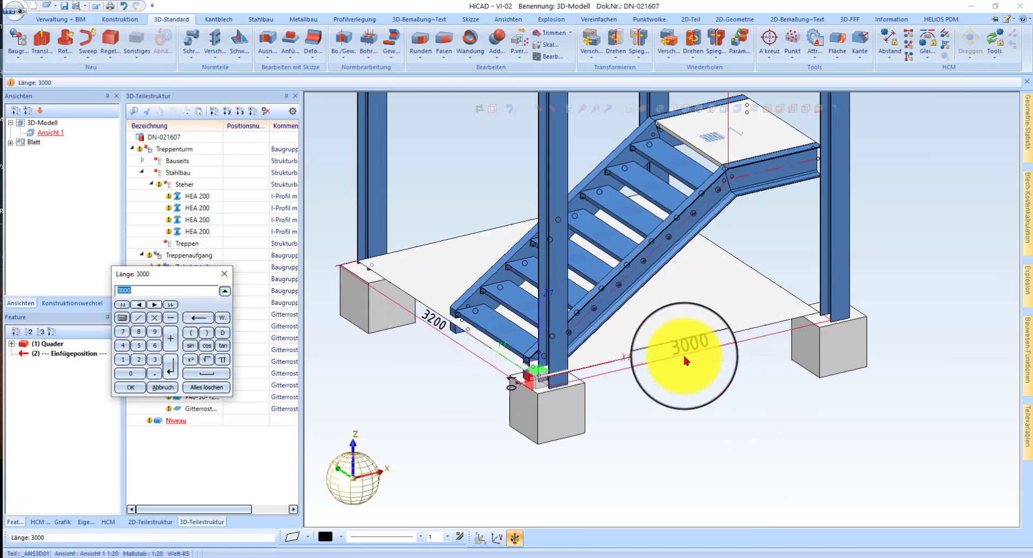
text(3500)
key(Return)
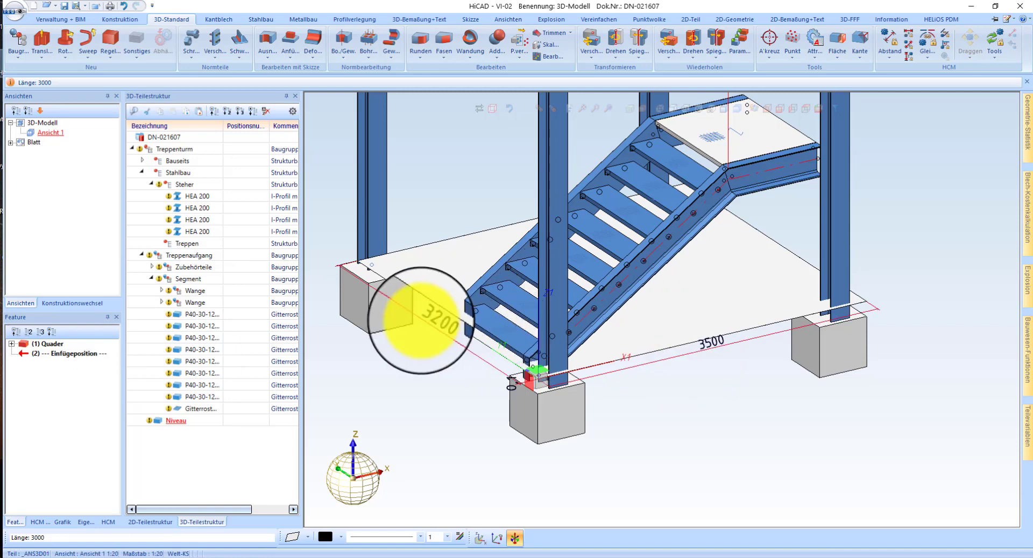
text(350)
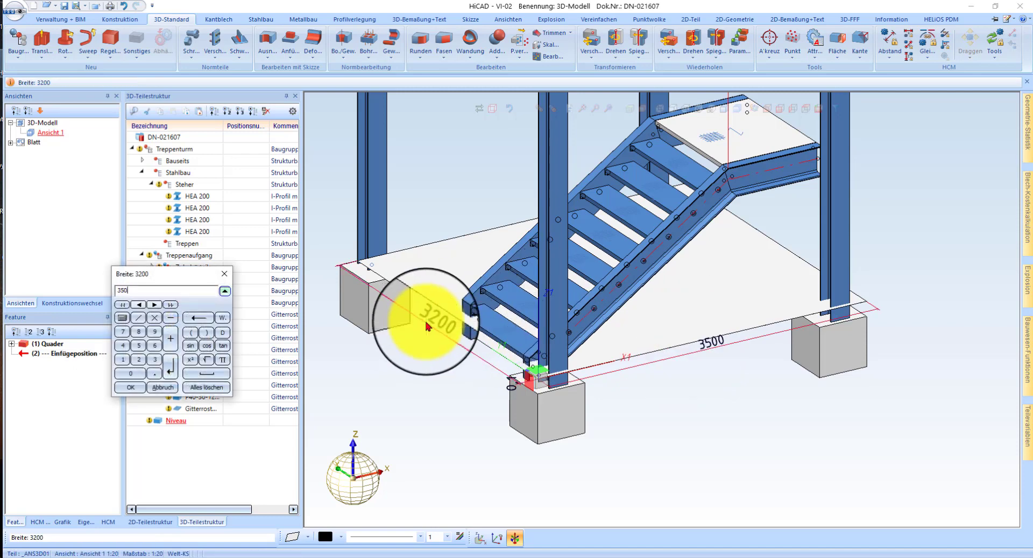
text(0)
key(Return)
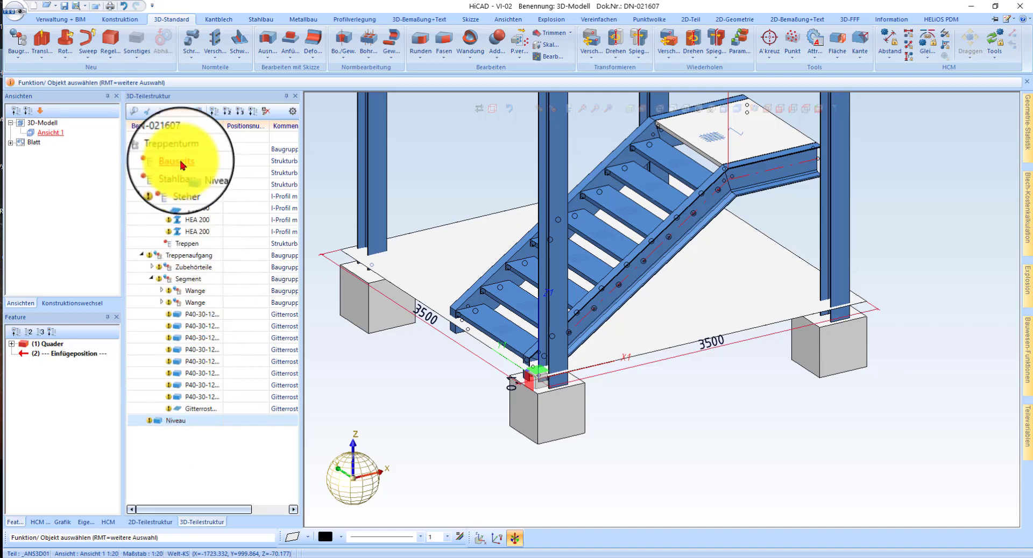
Move the Niveau plate into the Bauseits group and make it transparent using Schicht 40
drag(182, 165, 182, 164)
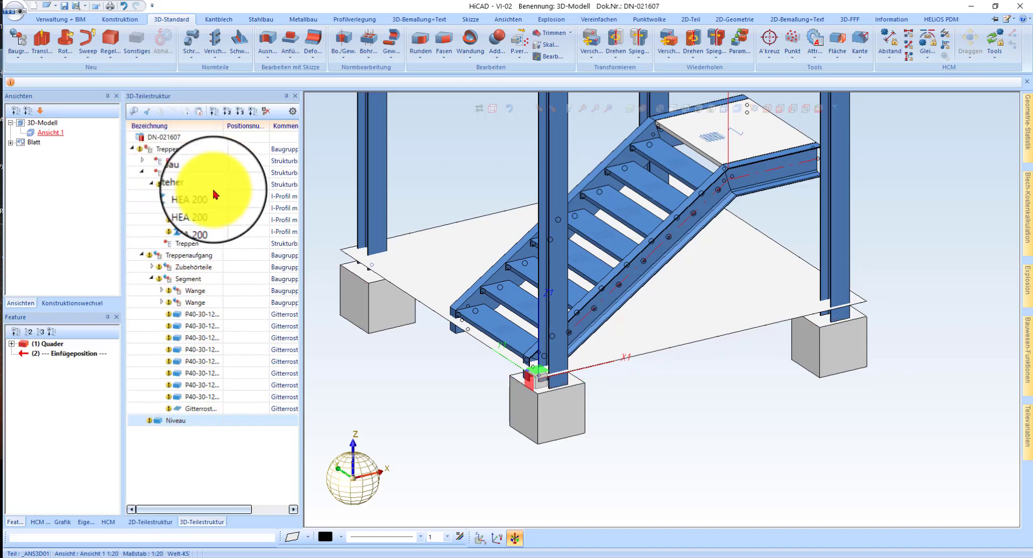
right_click(663, 342)
mouse_move(732, 535)
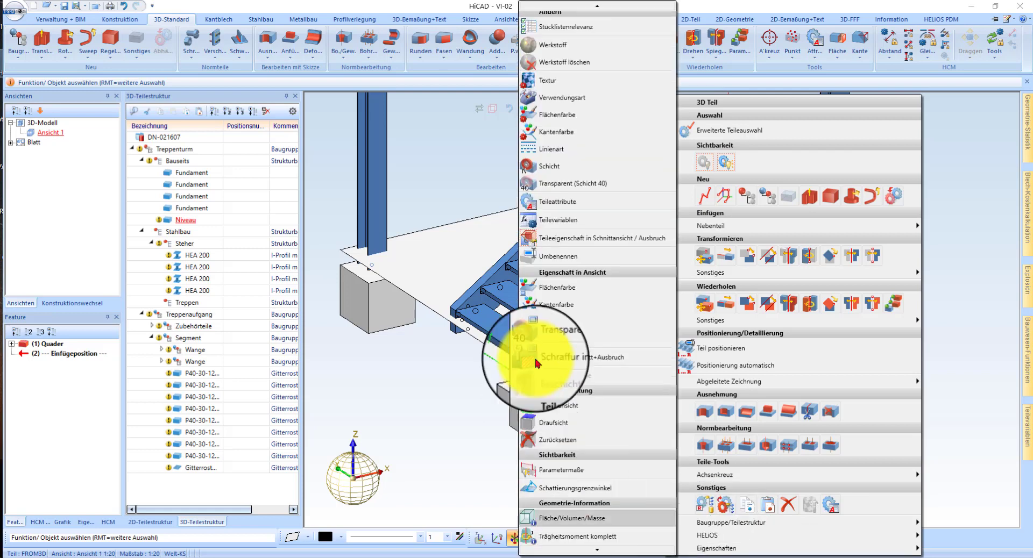
click(566, 188)
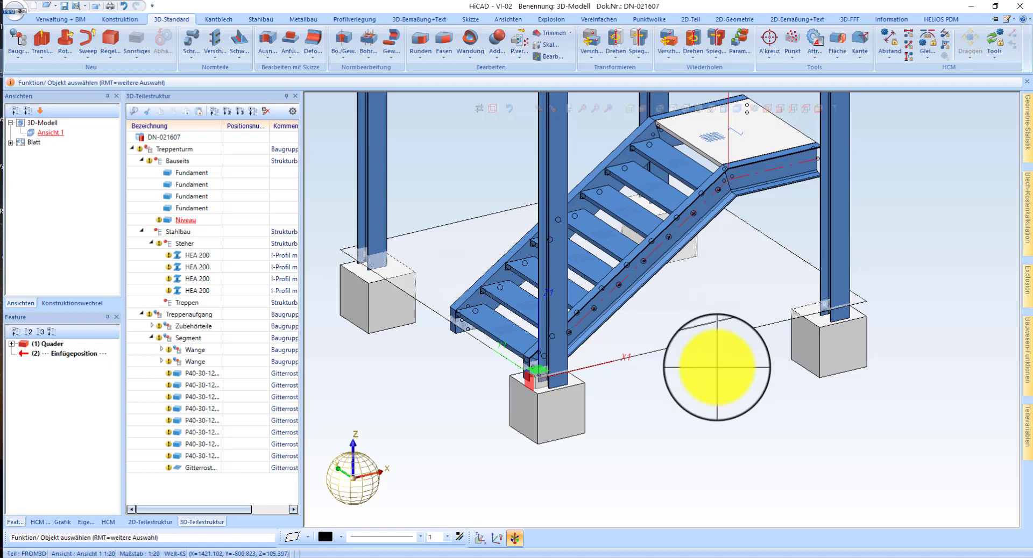
Repeat the Niveau plate upward along the front column's vertical edge at a distance of 1000 mm, producing one copy
right_click(686, 366)
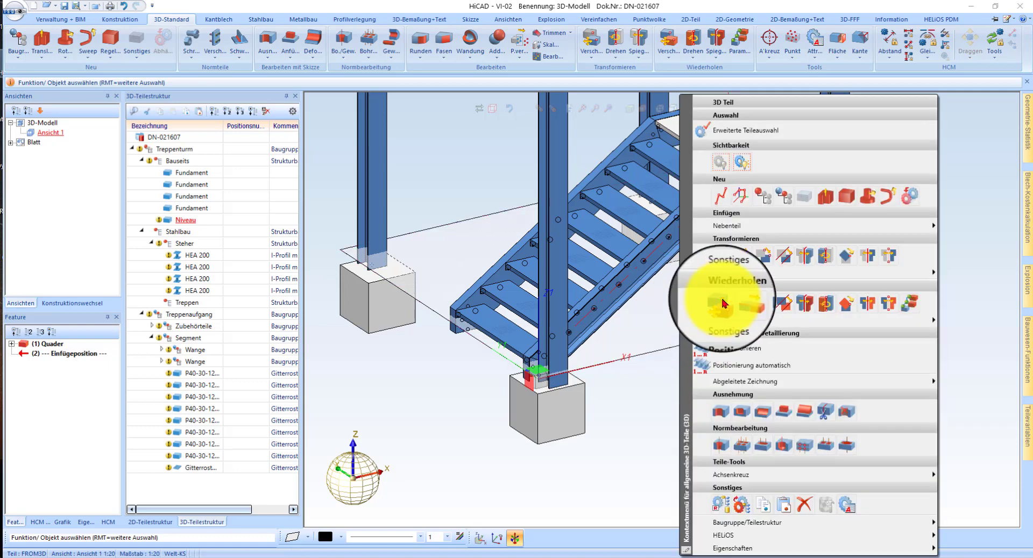
click(744, 304)
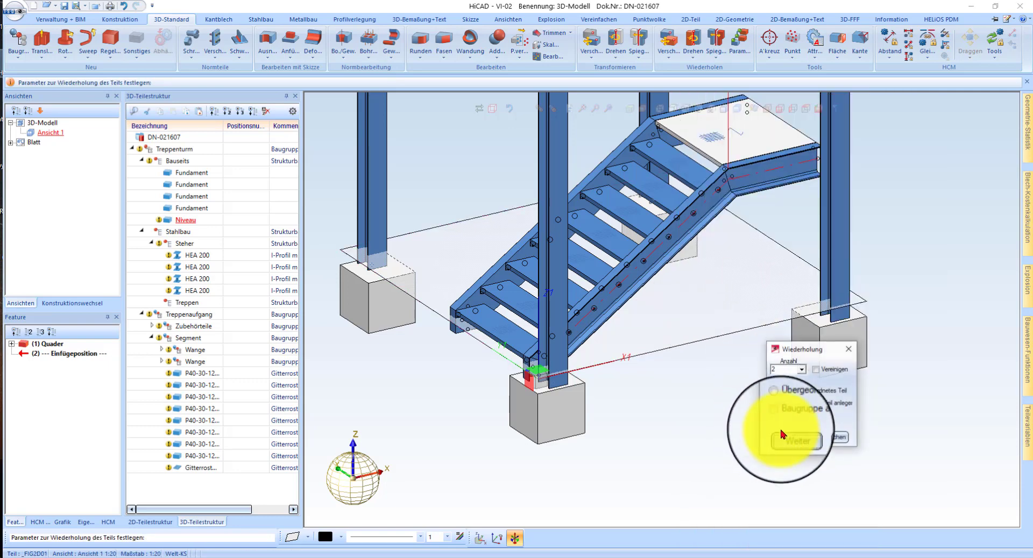
key(Return)
click(549, 360)
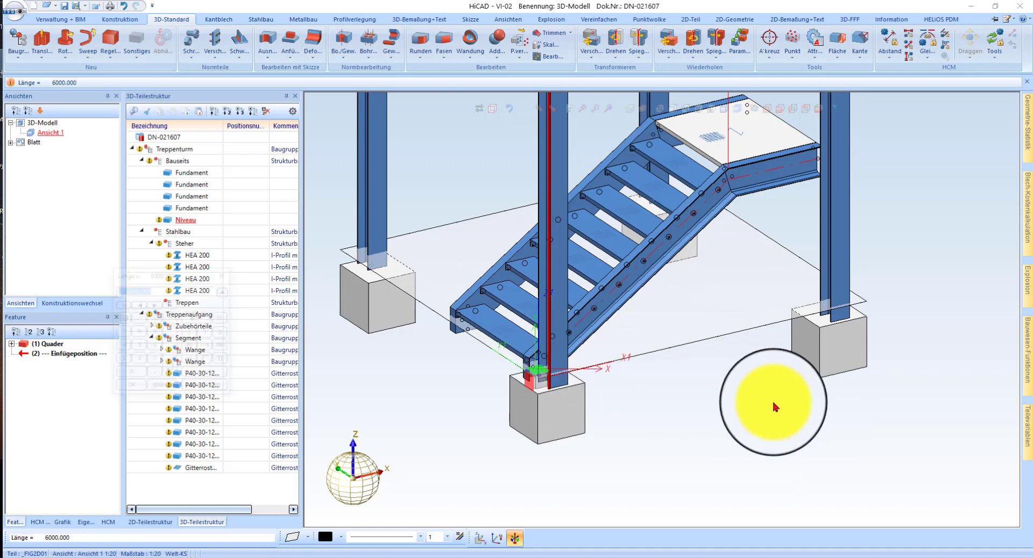
text(1000)
key(Return)
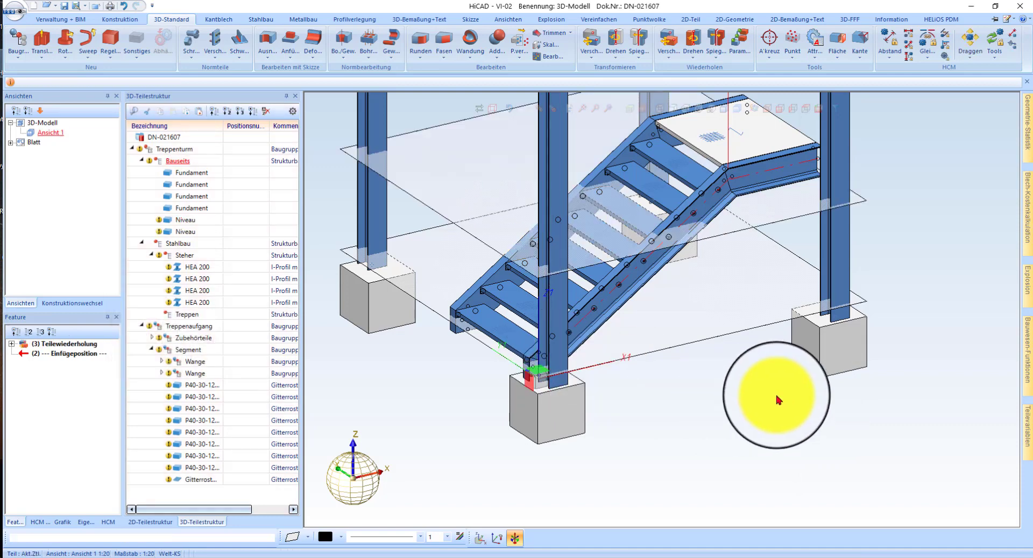
Change the surface colour of both Niveau plates to Rot and clear the selection
click(433, 244)
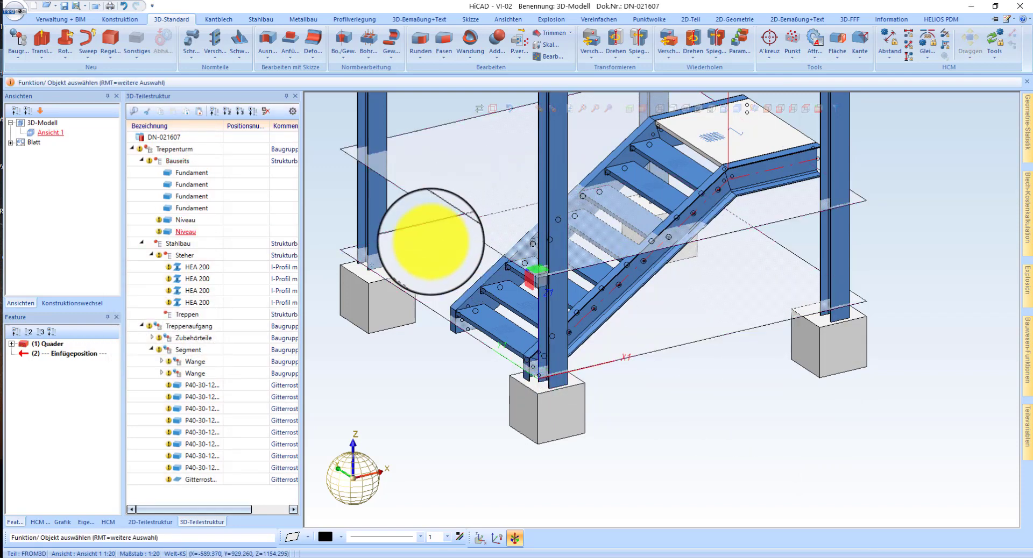
right_click(431, 241)
mouse_move(560, 492)
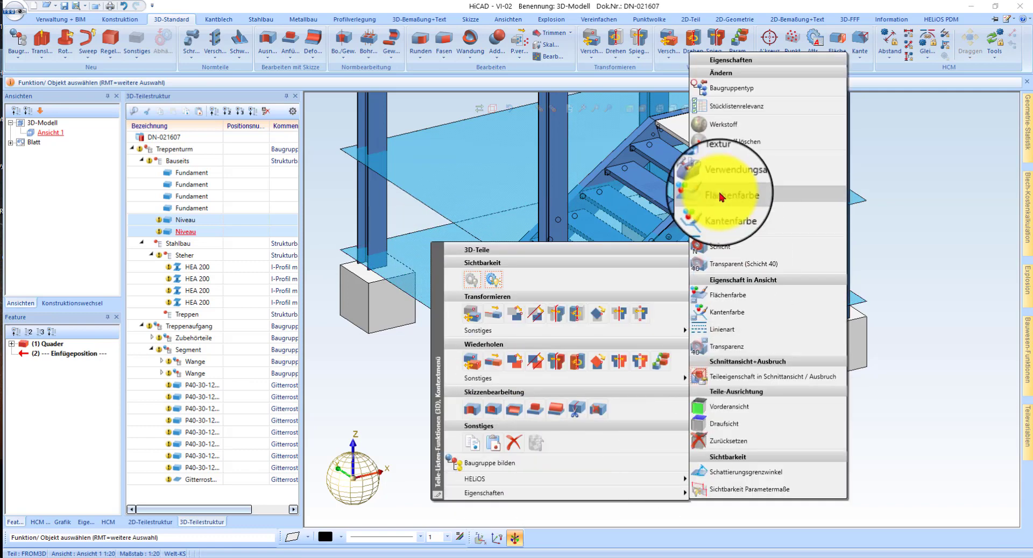
click(737, 197)
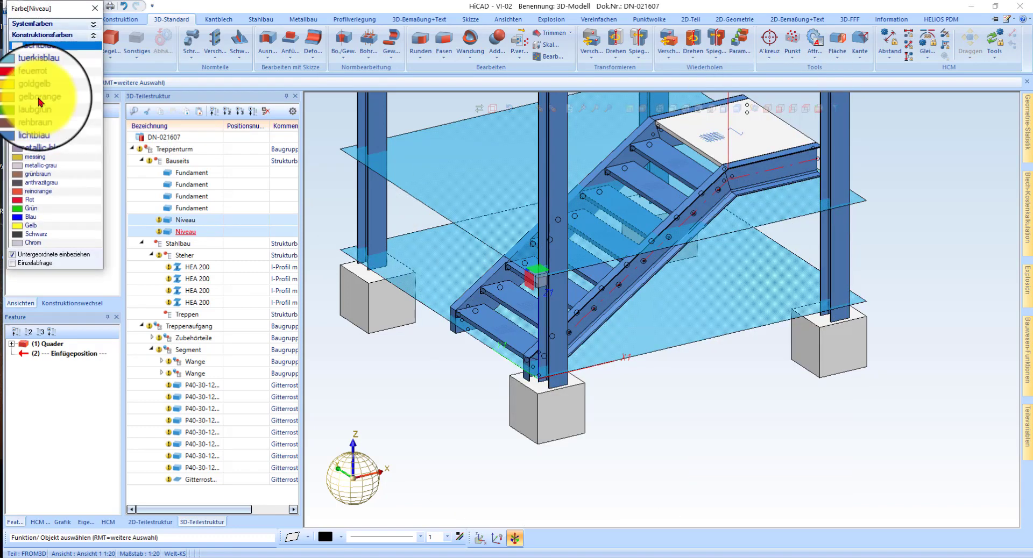
click(31, 206)
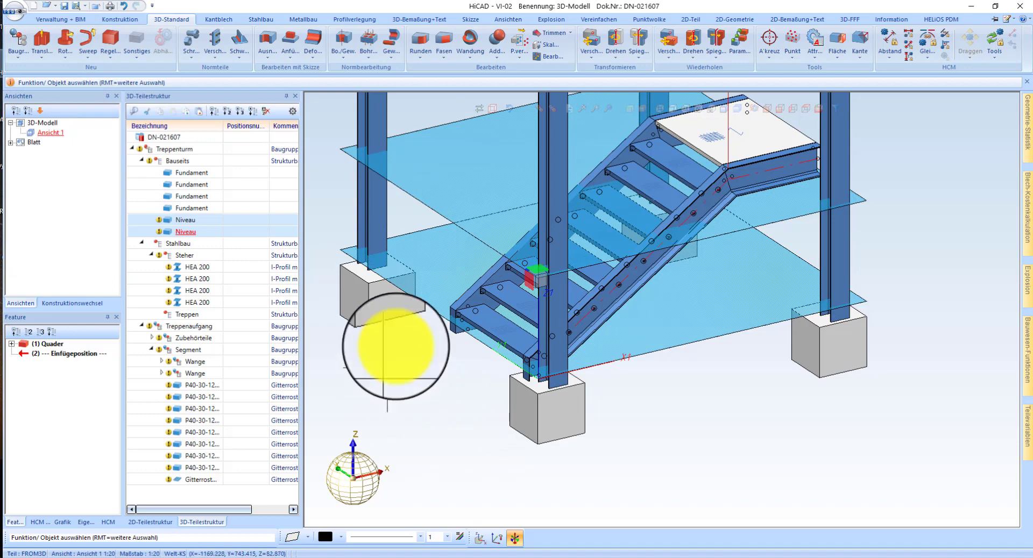
click(407, 364)
Show the model in front view as a wireframe, focused on the stair's foot at the lower Niveau plate
middle_drag(634, 299, 655, 265)
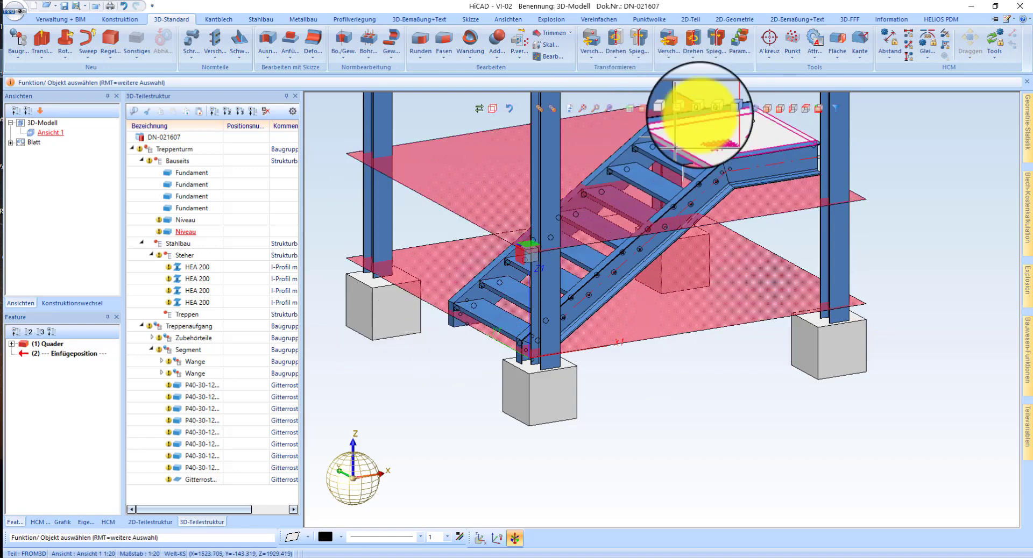
click(779, 113)
scroll(554, 438, up, 6)
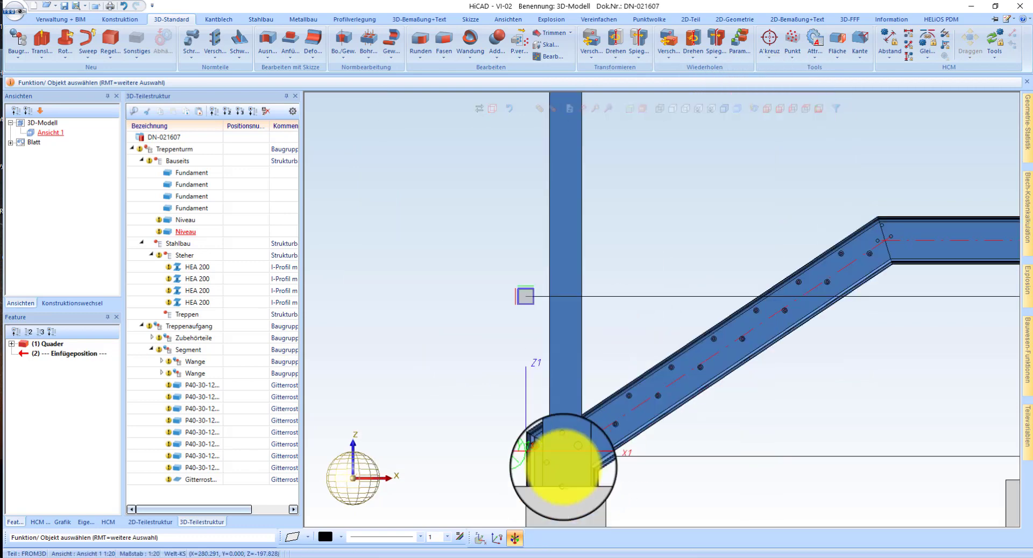
click(660, 110)
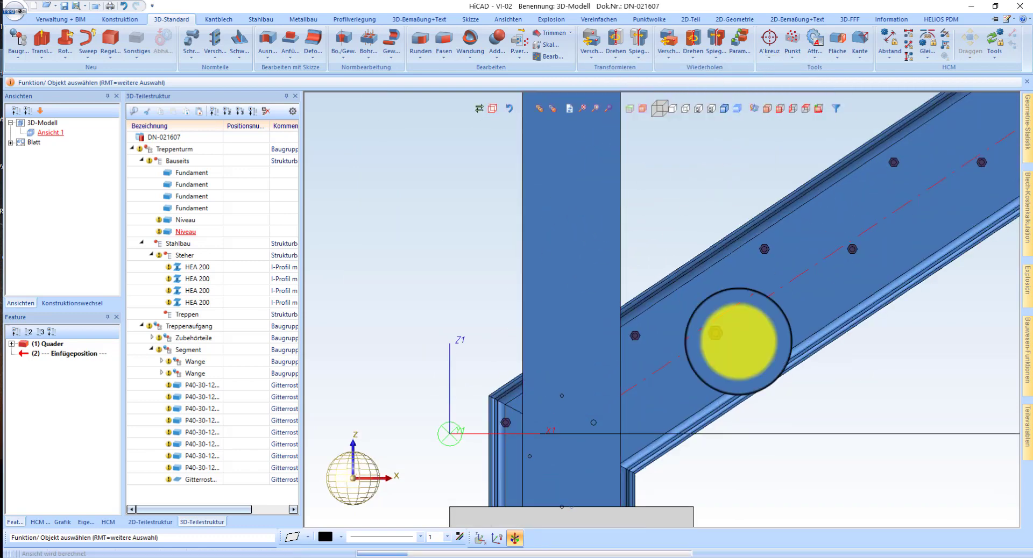
scroll(638, 258, down, 1)
scroll(537, 408, up, 3)
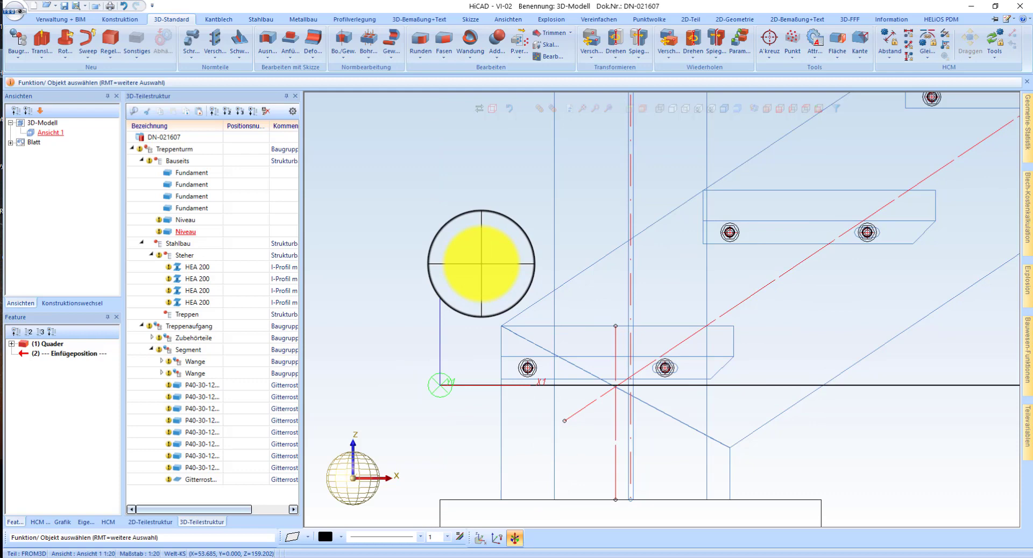
Move the Treppenaufgang assembly down so the lowest tread's top edge lies on the lower Niveau plate's line
click(401, 19)
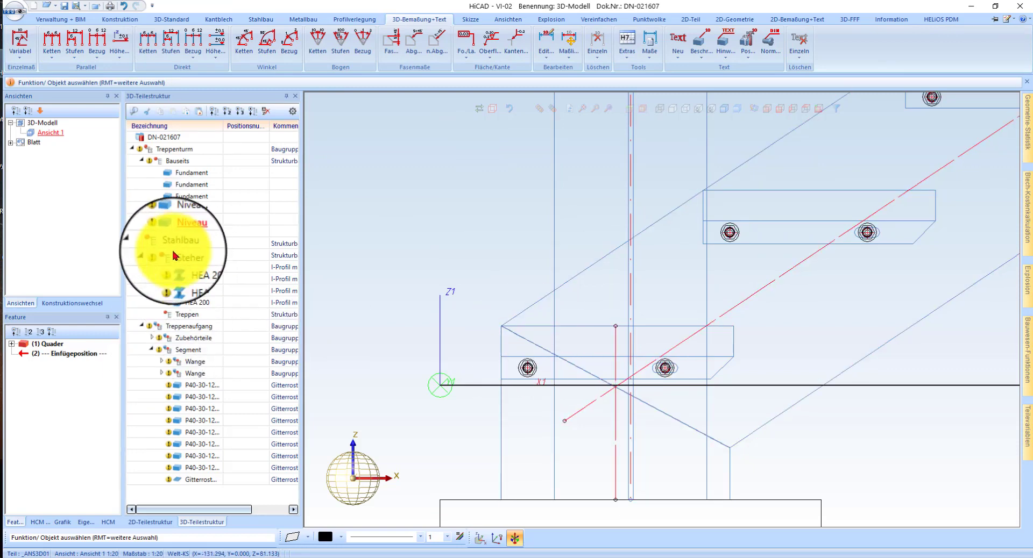
click(183, 326)
right_click(183, 330)
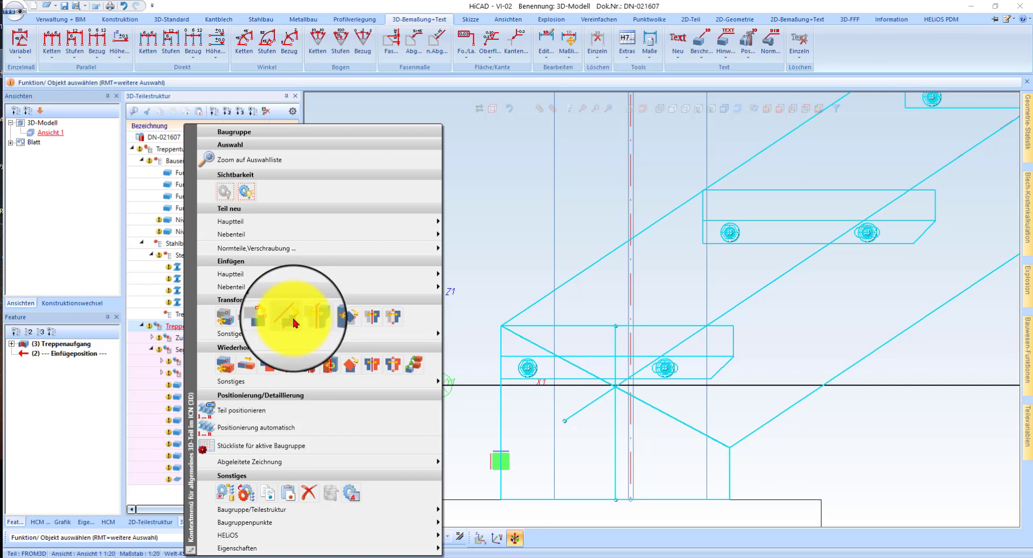
click(293, 323)
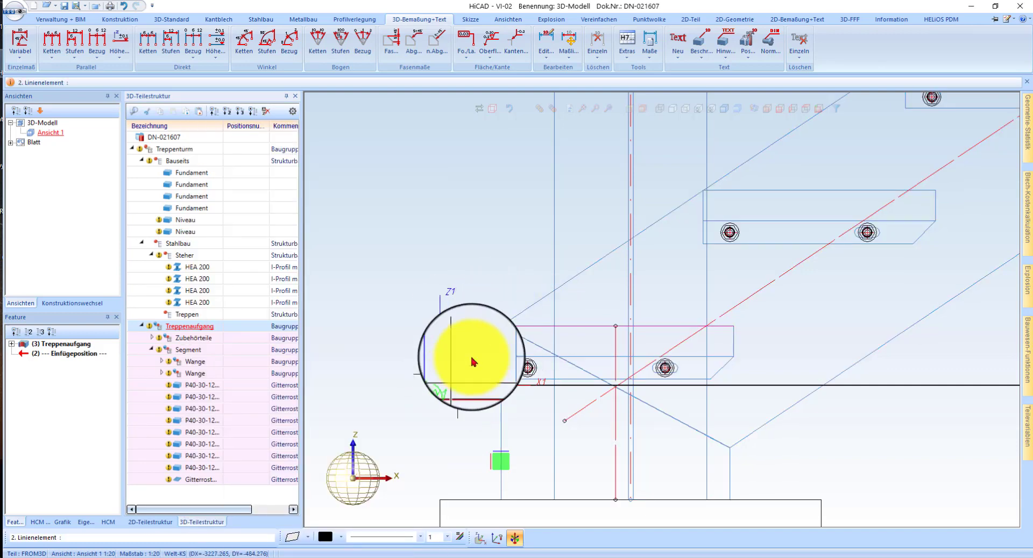
click(483, 317)
key(Return)
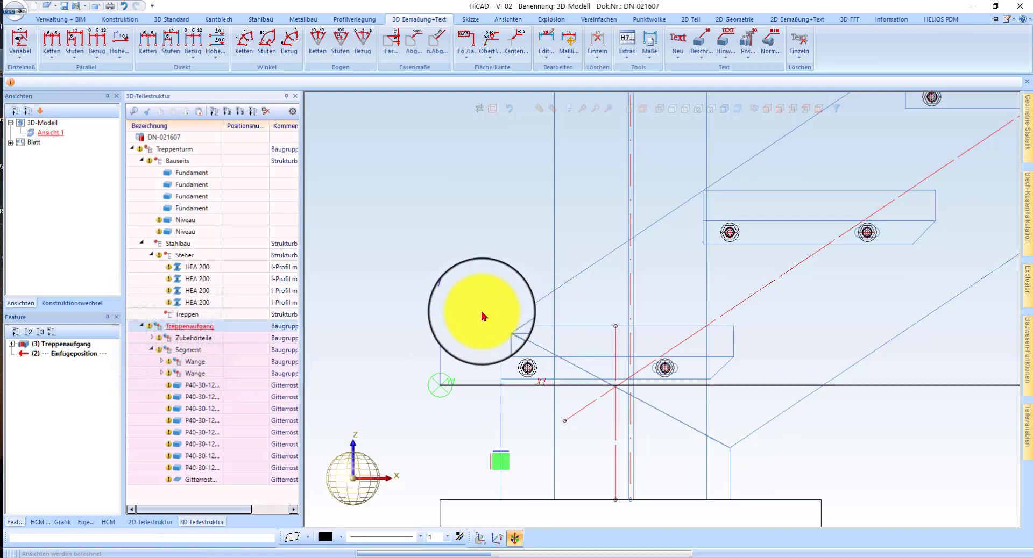
Raise the Treppenaufgang assembly by one step rise, bringing the lowest tread's top edge to the second tread's height
right_click(180, 325)
click(323, 316)
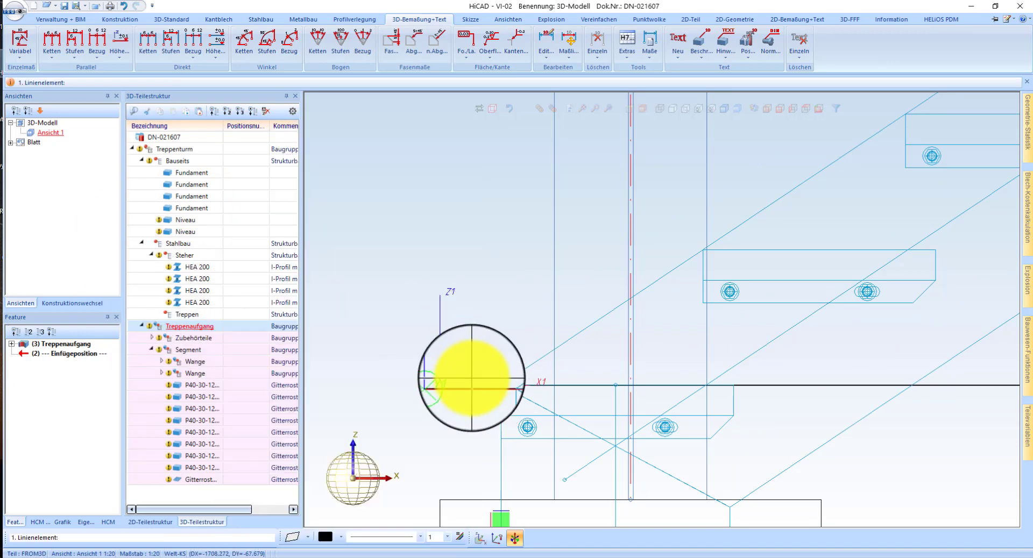
click(820, 250)
key(Return)
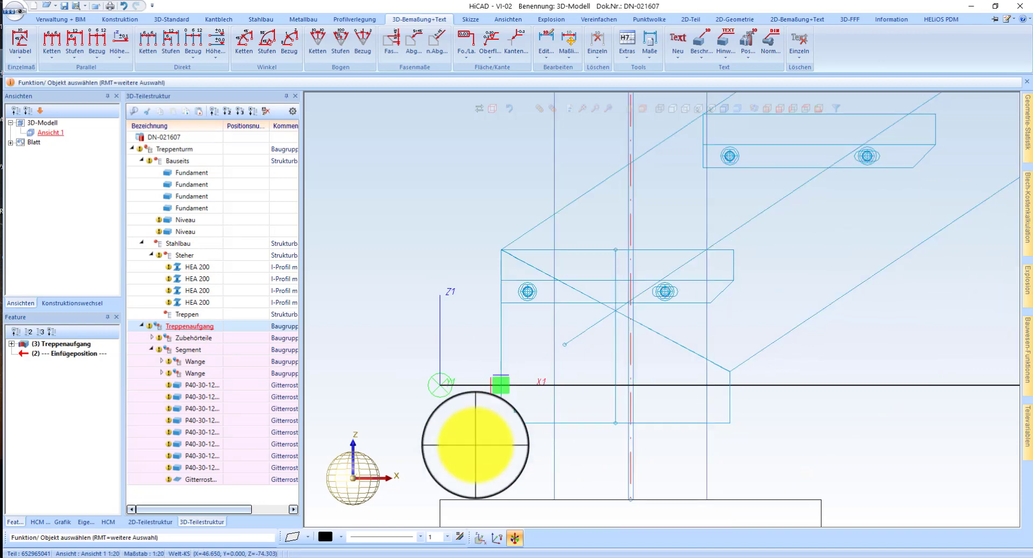
Return the model to shaded display and show the whole stair tower in a 3D view
scroll(425, 417, down, 8)
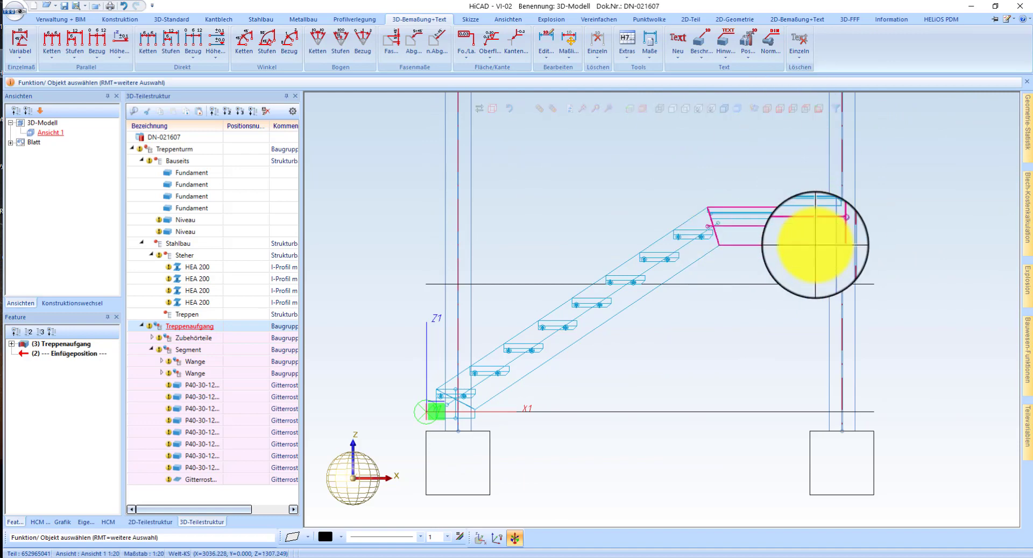
click(730, 113)
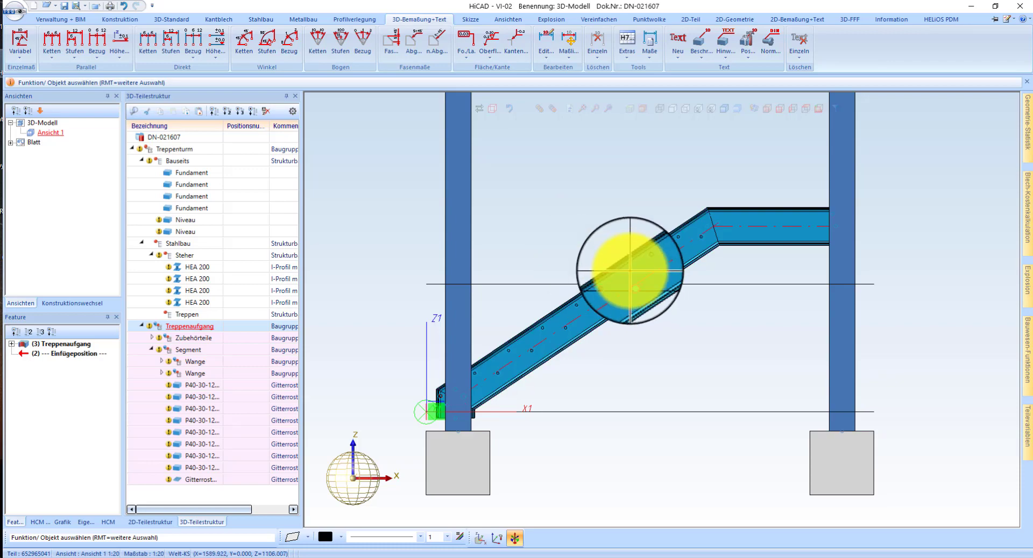
middle_drag(630, 271, 690, 299)
scroll(688, 292, down, 3)
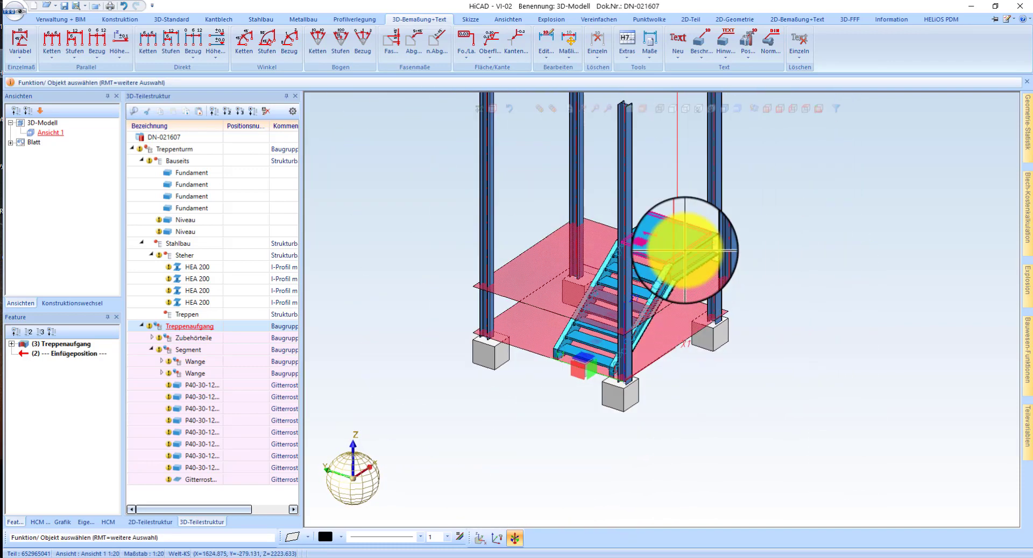
middle_drag(682, 254, 668, 269)
Save the construction, accepting the notice about position numbers
key(ctrl+s)
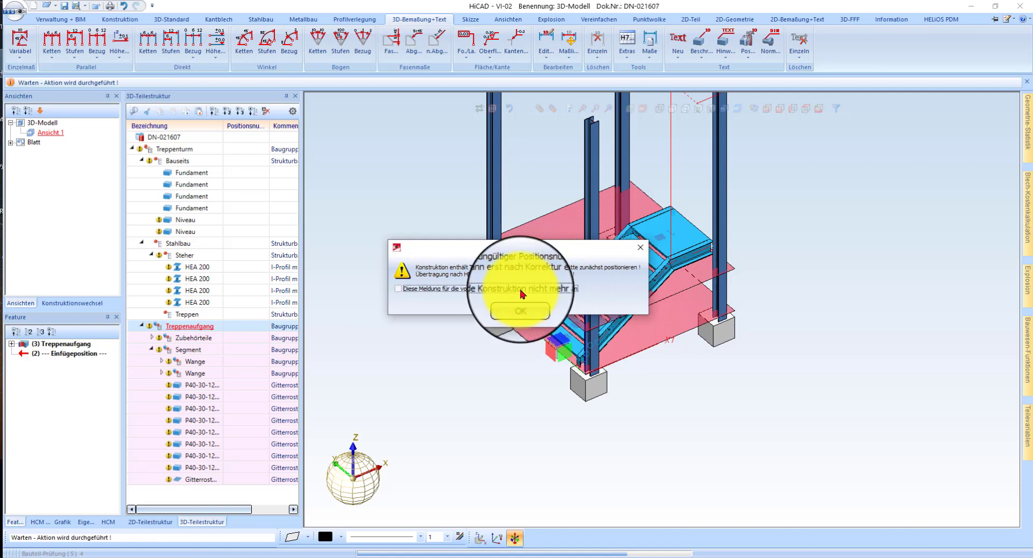
click(522, 290)
click(524, 309)
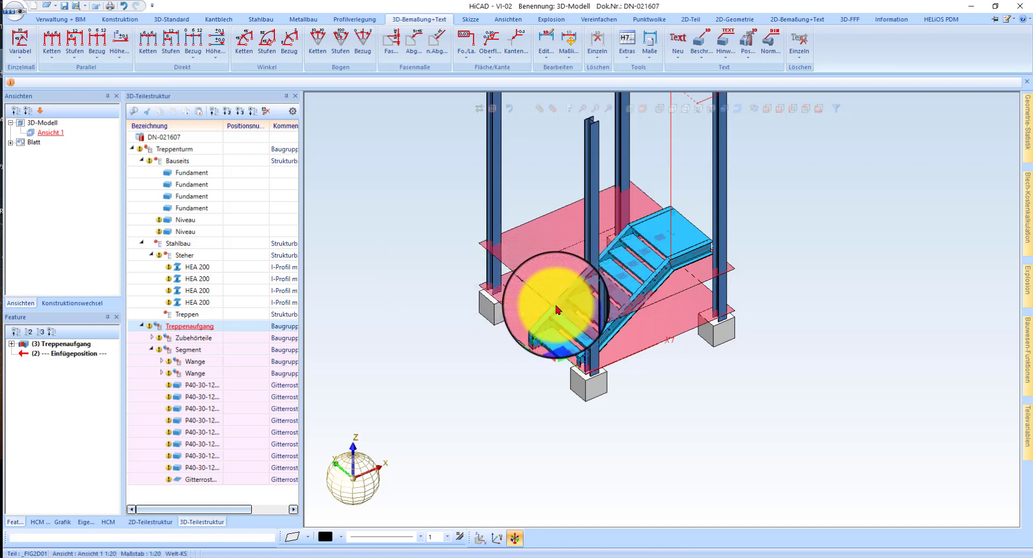
mouse_move(653, 259)
middle_down()
mouse_move(655, 274)
mouse_move(662, 265)
middle_up()
scroll(599, 295, up, 4)
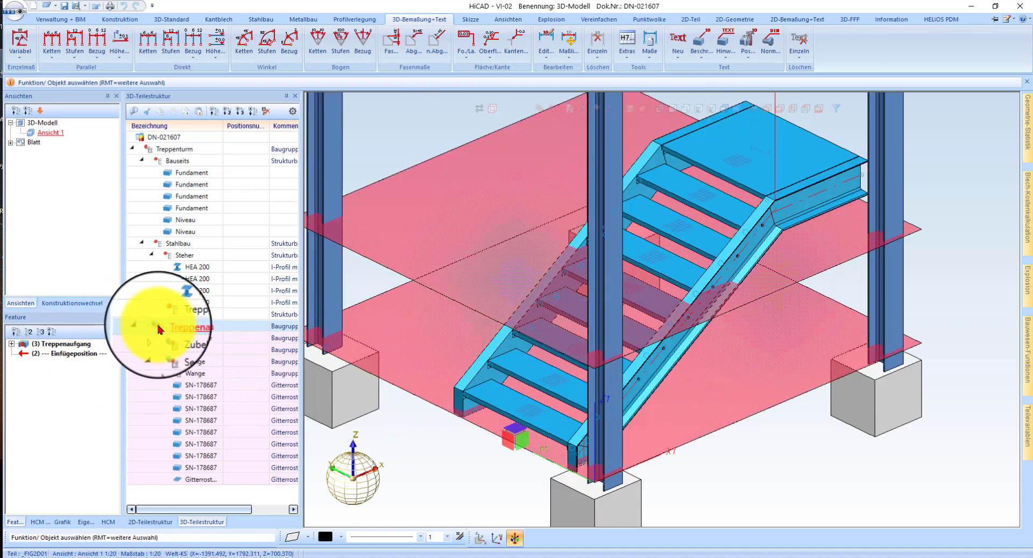
Move the Treppenaufgang assembly into the Treppen structure group, then check its calculation values in the stair configurator without changing them
drag(158, 326, 176, 317)
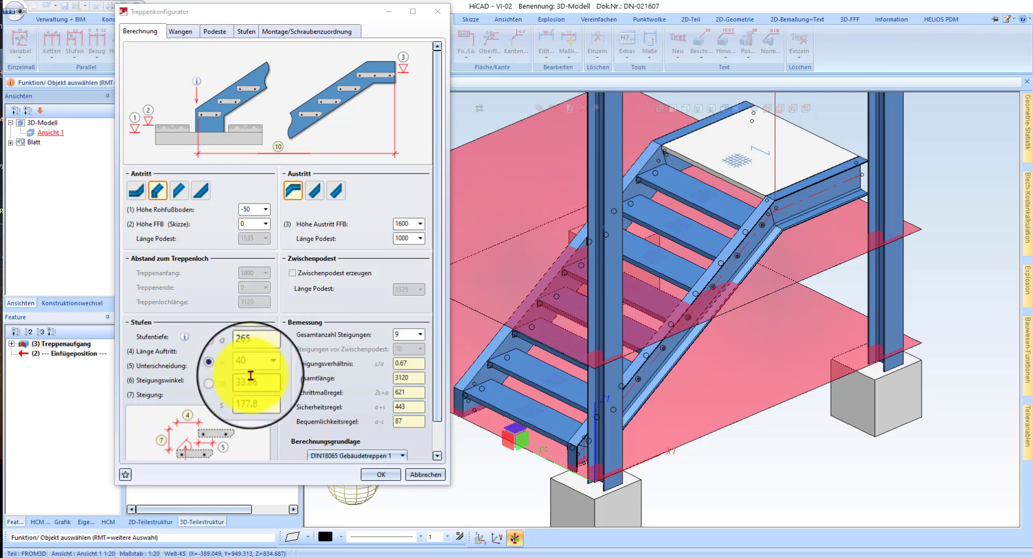
scroll(373, 323, down, 1)
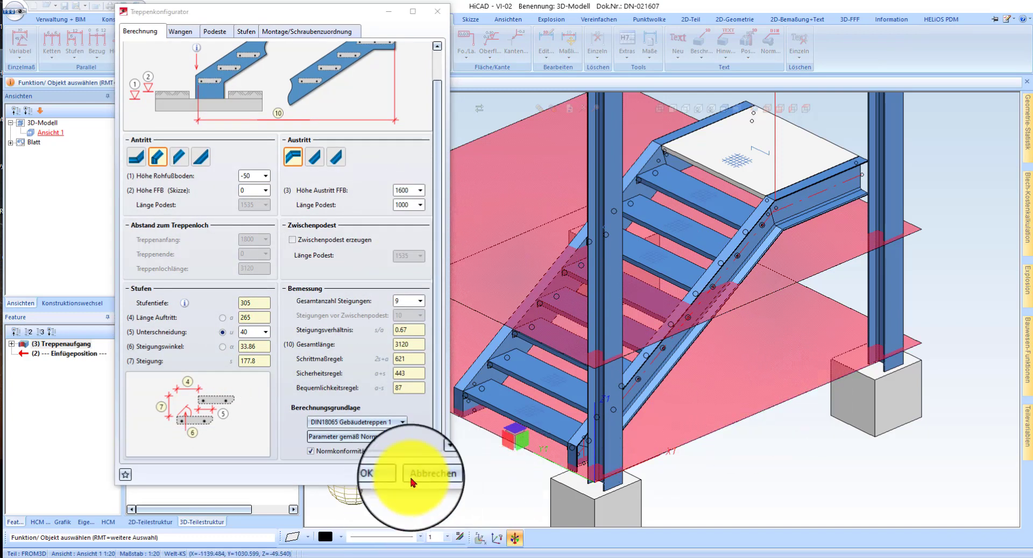
scroll(301, 247, up, 1)
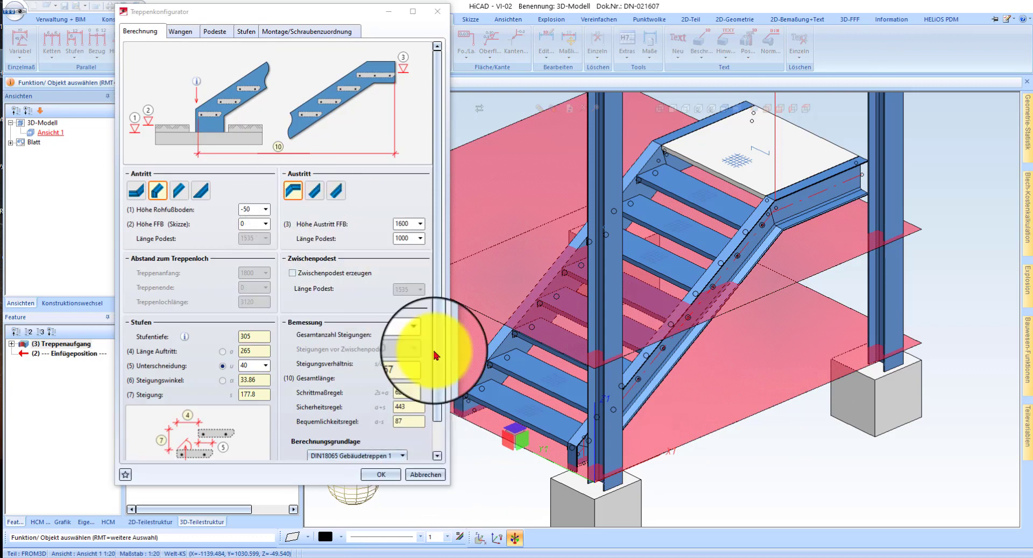
scroll(377, 302, down, 1)
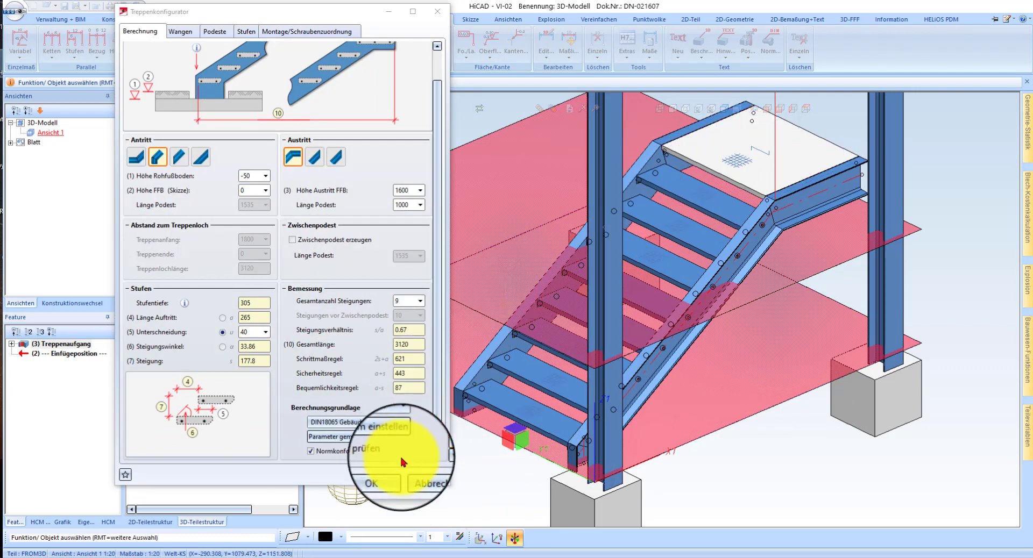
click(433, 477)
scroll(703, 127, down, 3)
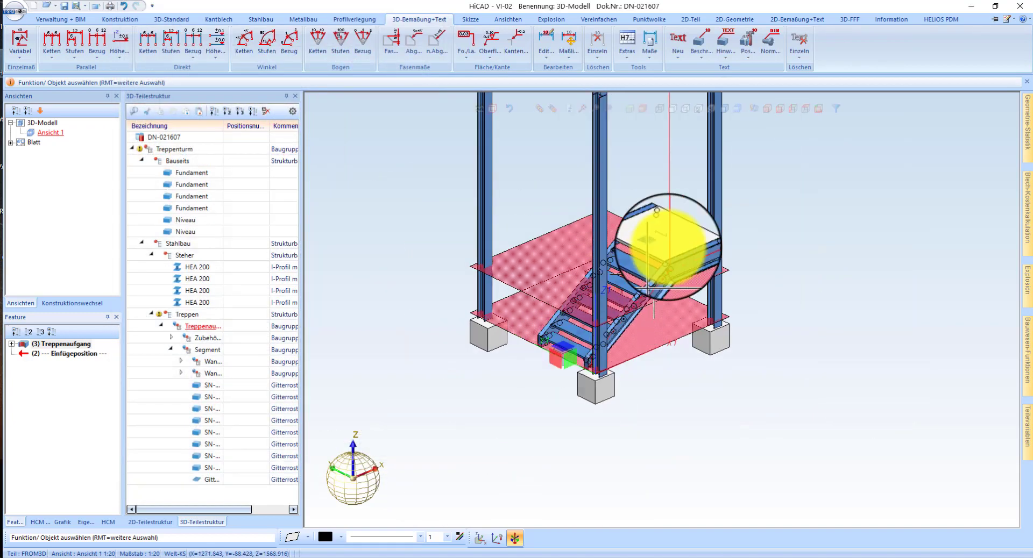
Copy the Treppenaufgang assembly by displacement from the lower end of its stringer to the rear outer corner of the upper landing
scroll(657, 242, up, 3)
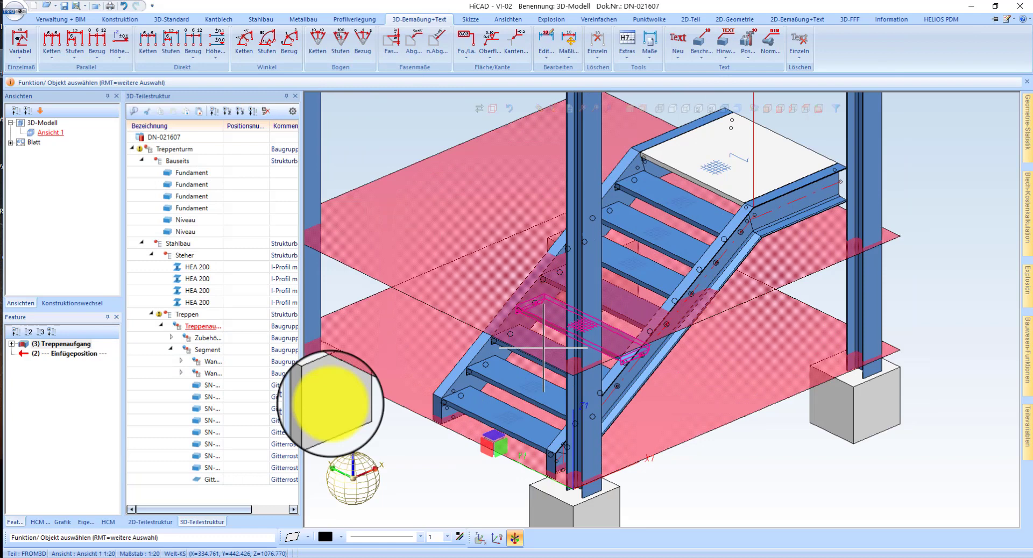
right_click(207, 333)
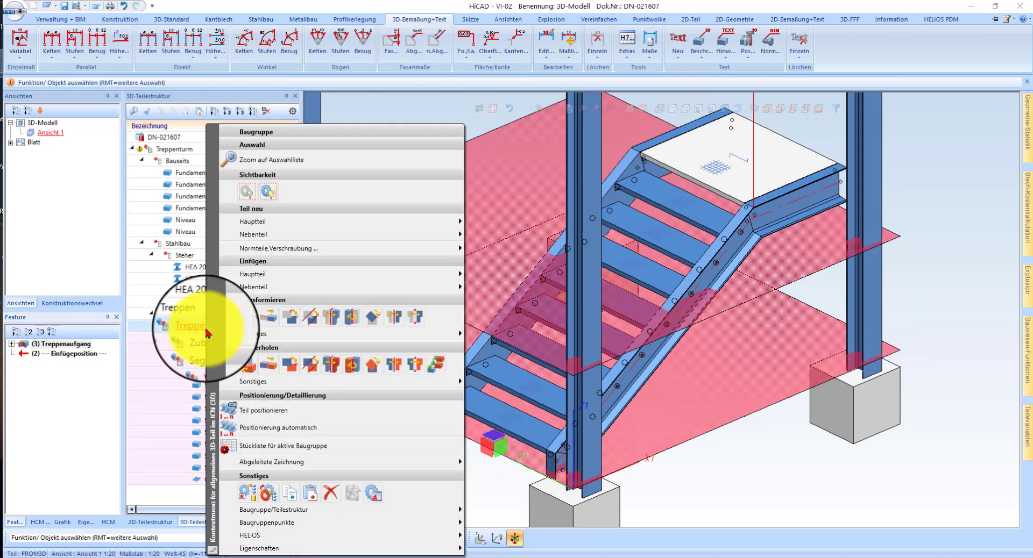
click(253, 373)
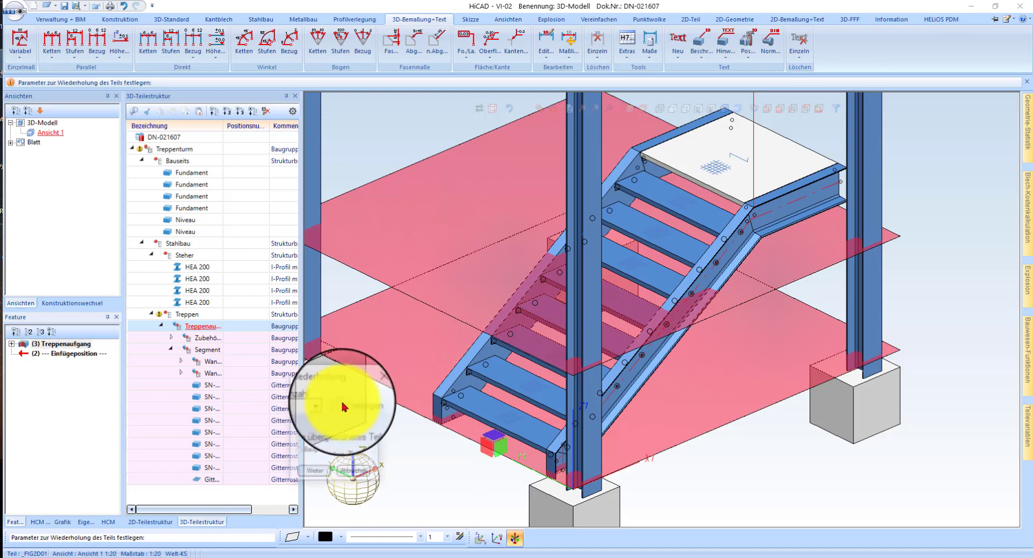
click(346, 457)
click(439, 398)
scroll(657, 300, down, 2)
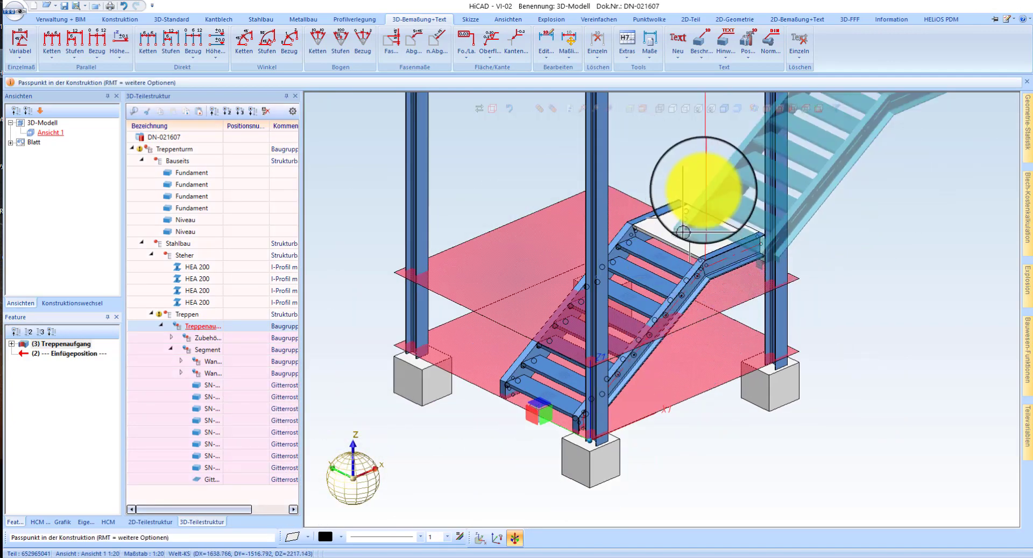
scroll(705, 192, up, 3)
click(676, 211)
scroll(590, 251, down, 3)
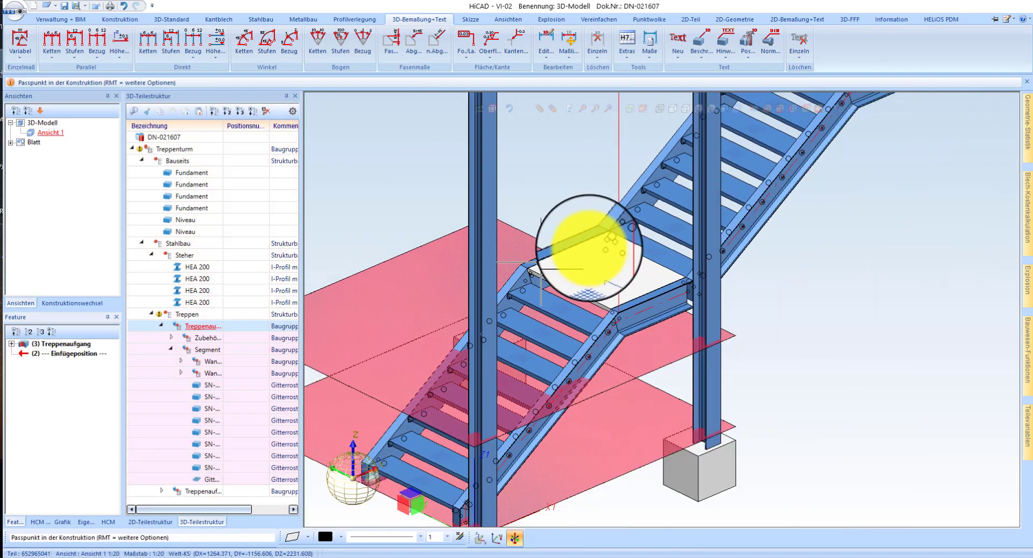
scroll(629, 215, up, 1)
middle_click(633, 218)
scroll(551, 252, up, 3)
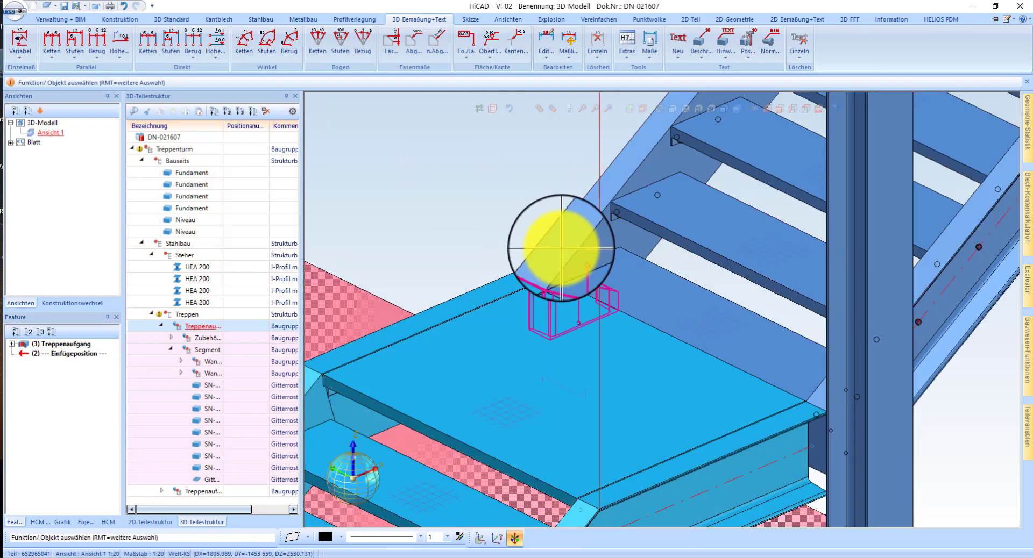
Change the copied stair's Antritt to the variant with a lower landing 1000 mm long and rebuild the stair
click(88, 345)
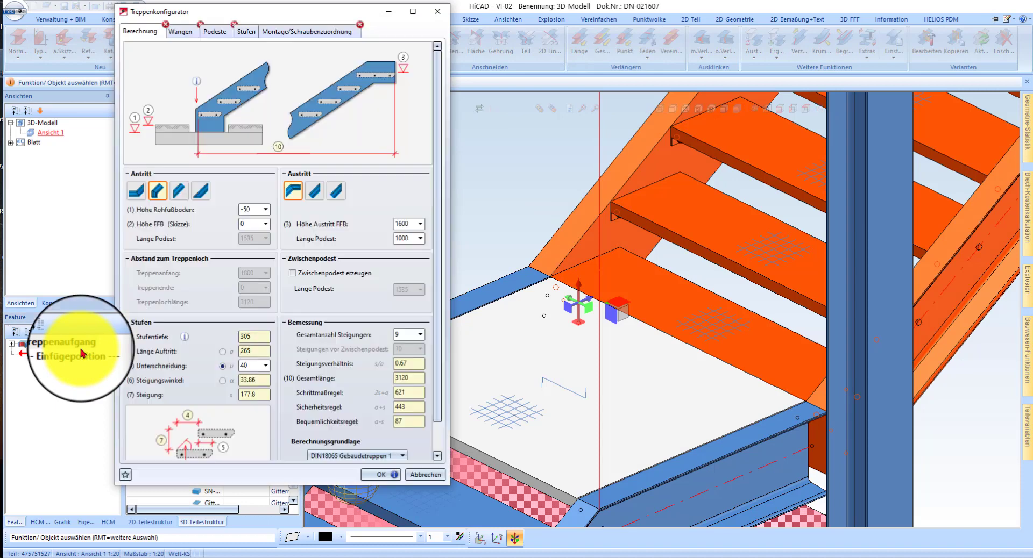
click(138, 191)
click(495, 367)
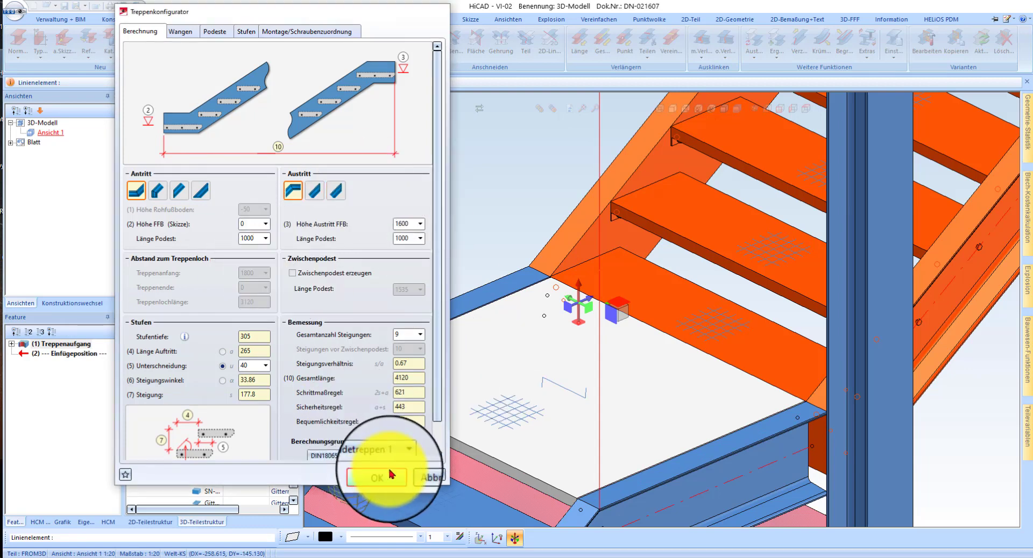
click(377, 477)
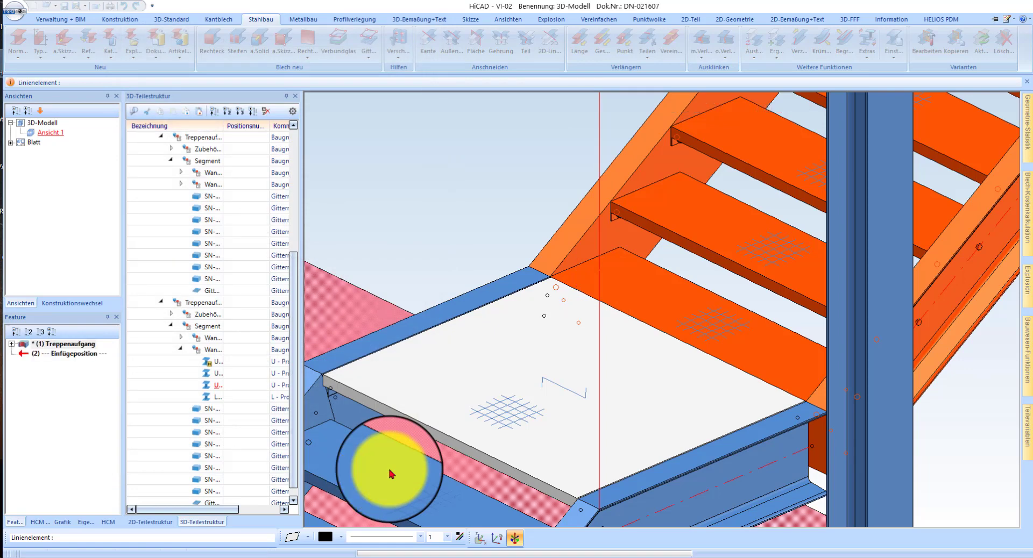
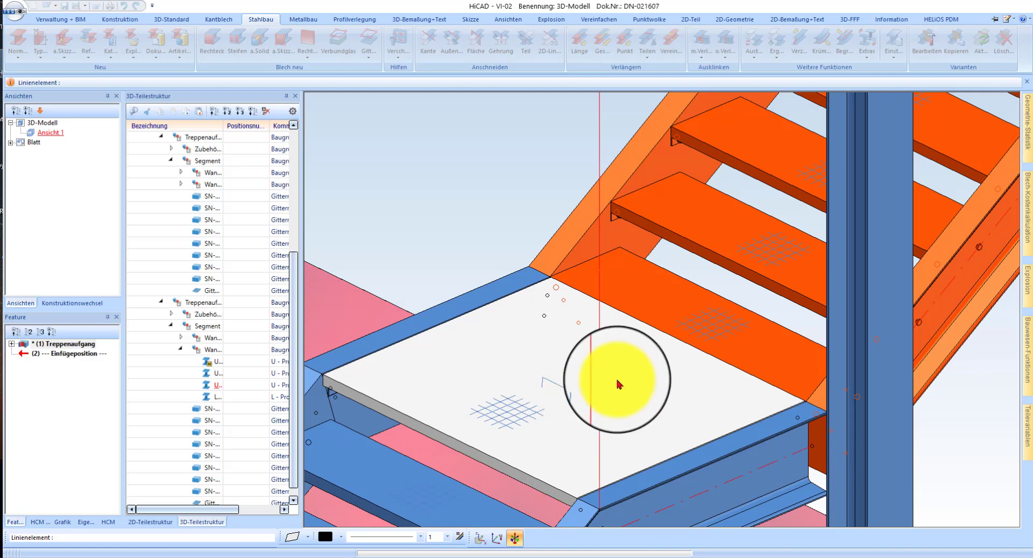
click(715, 389)
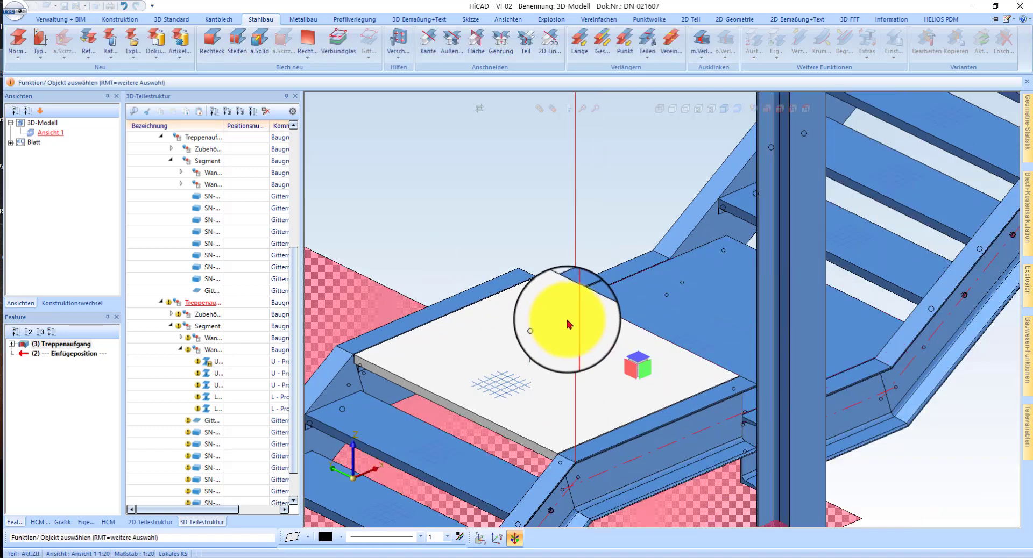
Move the copied stair up so the outer corner of its lower landing meets the top corner of the first stair's landing beam
scroll(567, 325, down, 3)
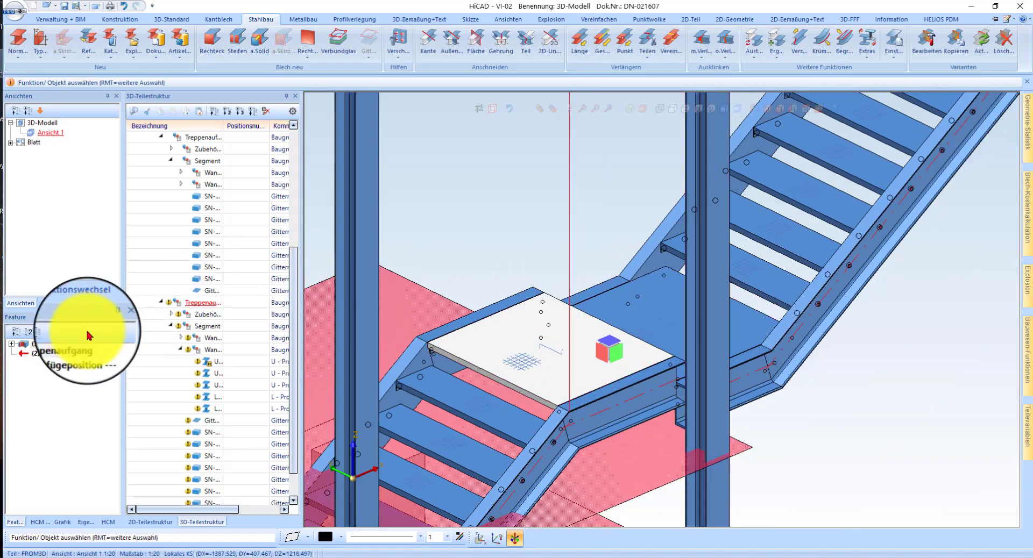
right_click(79, 346)
click(565, 330)
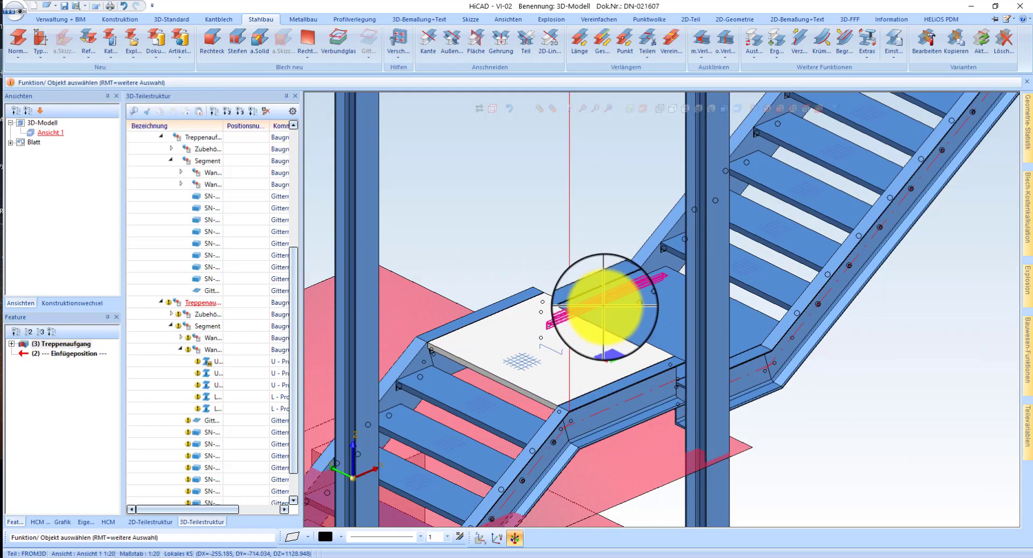
middle_drag(604, 308, 543, 286)
scroll(552, 267, up, 3)
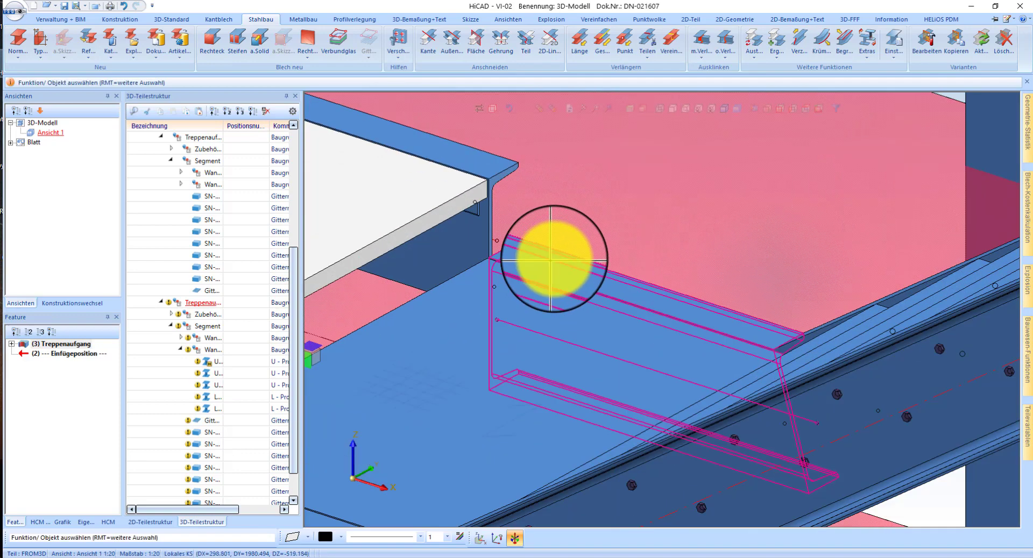
click(551, 268)
click(551, 273)
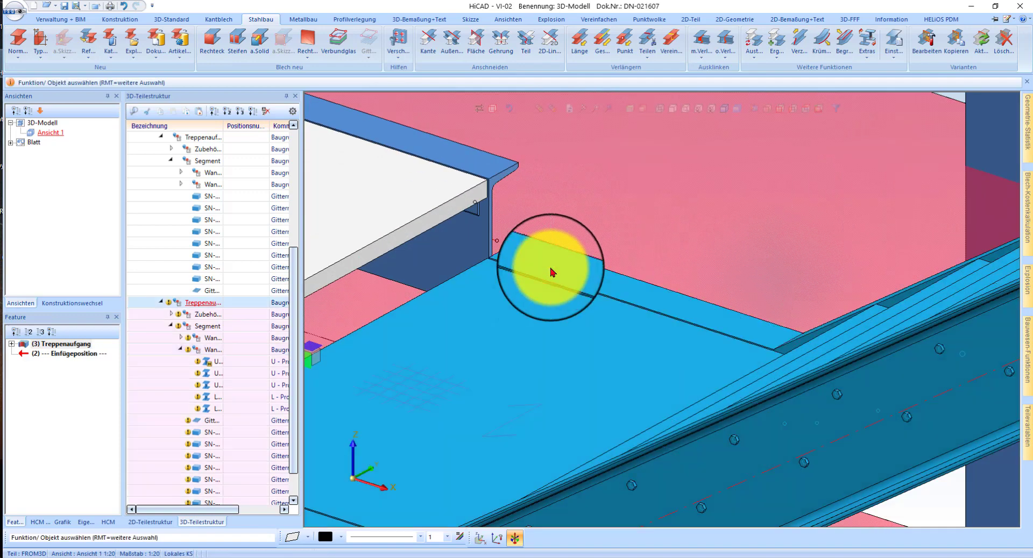
right_click(551, 273)
click(587, 275)
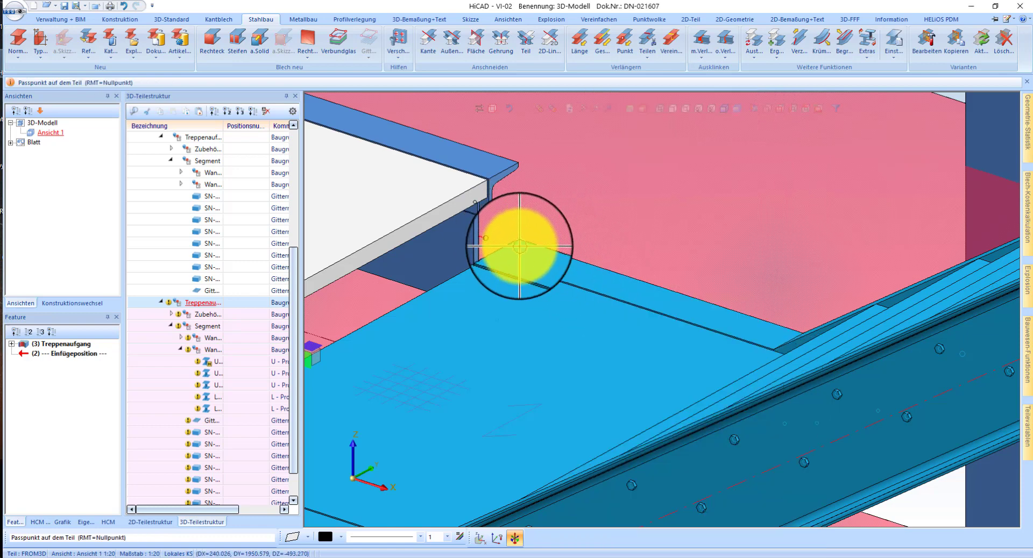
click(520, 245)
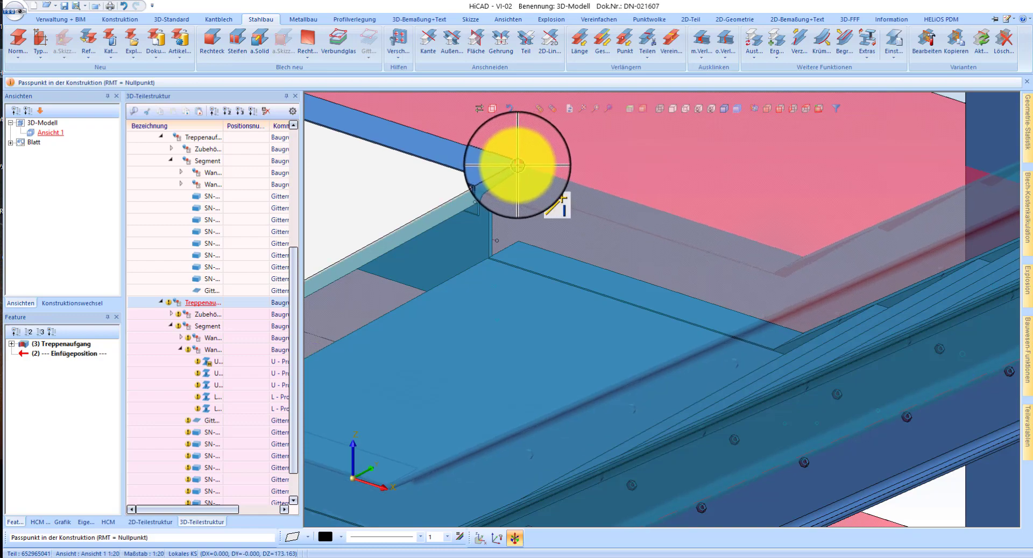
click(517, 165)
Raise the copied stair slightly so its landing beam's top corner lies flush with the first landing's top corner
scroll(538, 151, up, 4)
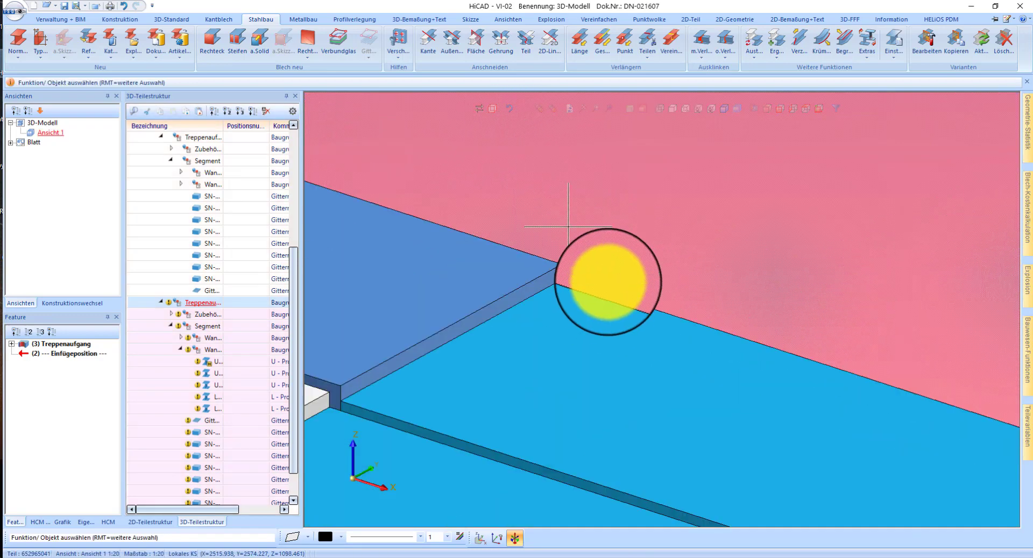
click(554, 369)
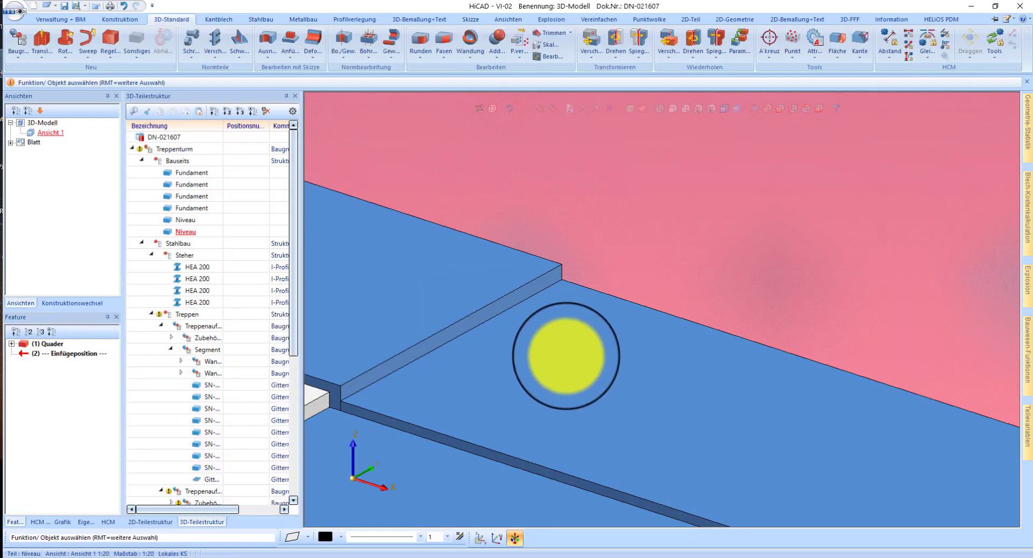
click(564, 353)
right_click(597, 327)
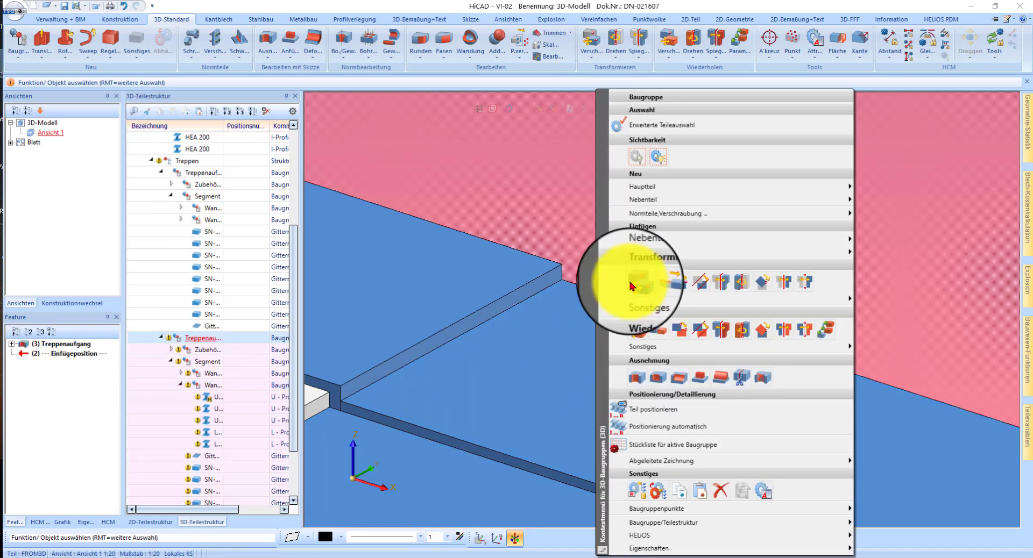
click(634, 281)
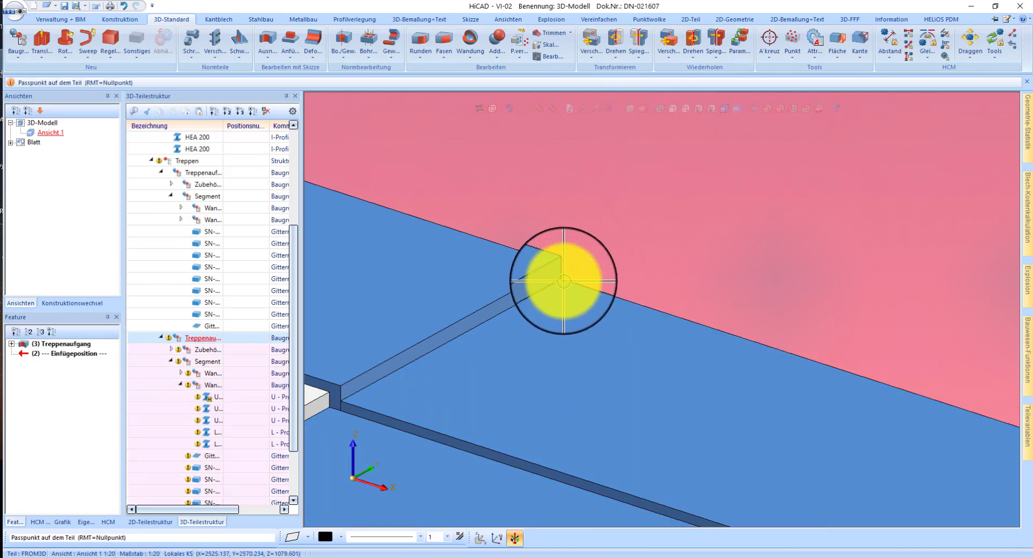
click(561, 281)
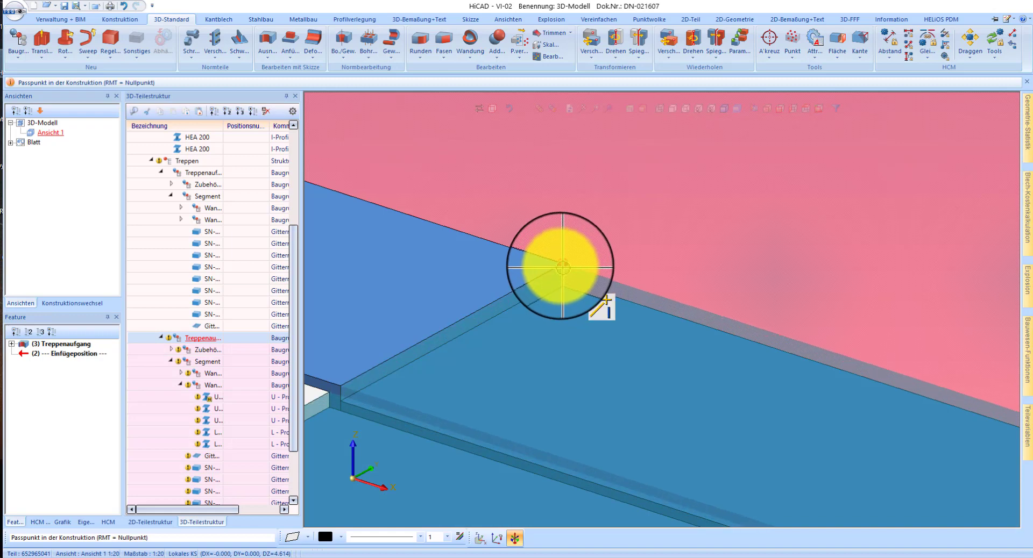
click(558, 276)
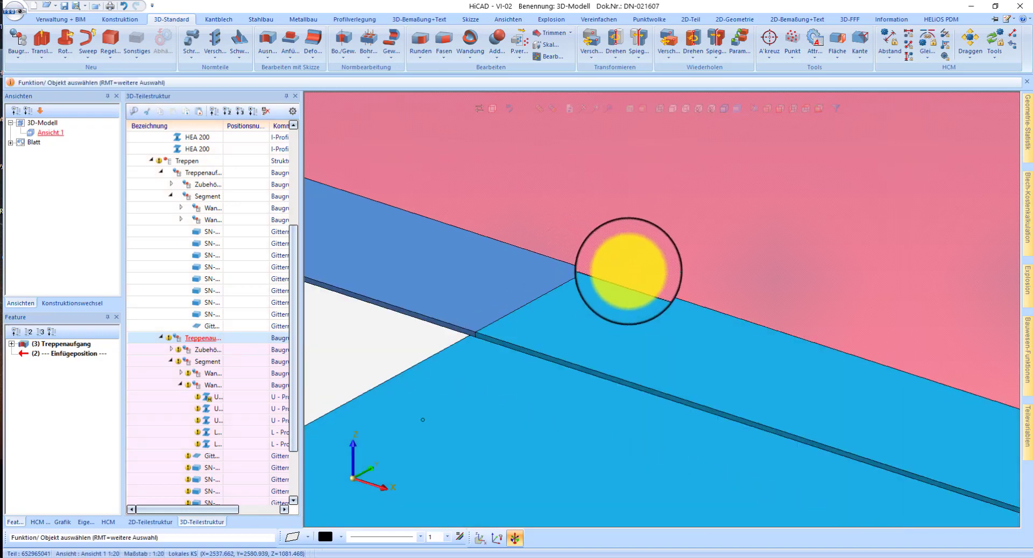
Rotate the copied stair about the vertical edge at the landing joint so it runs in the opposite direction
scroll(662, 309, down, 3)
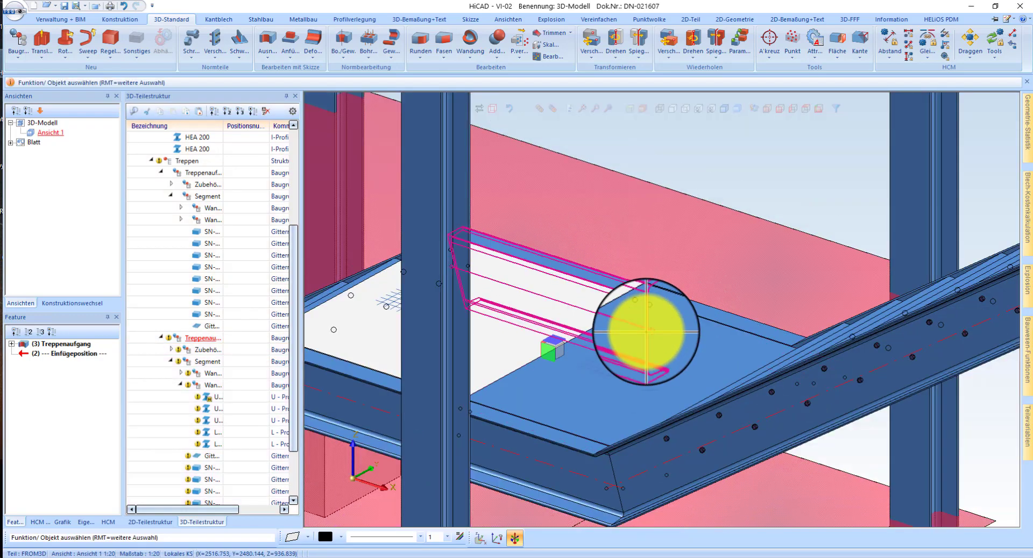
middle_drag(645, 332, 846, 341)
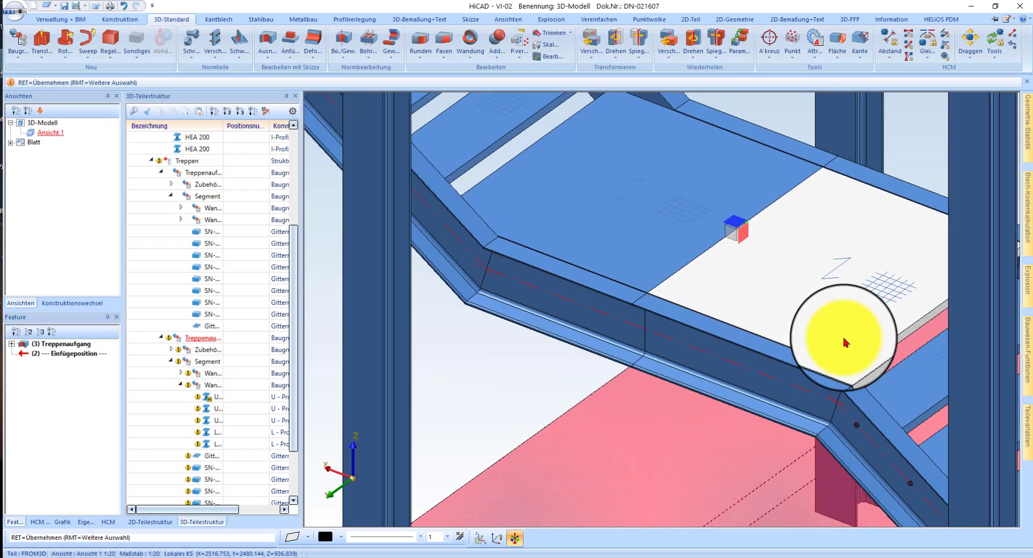
right_click(213, 339)
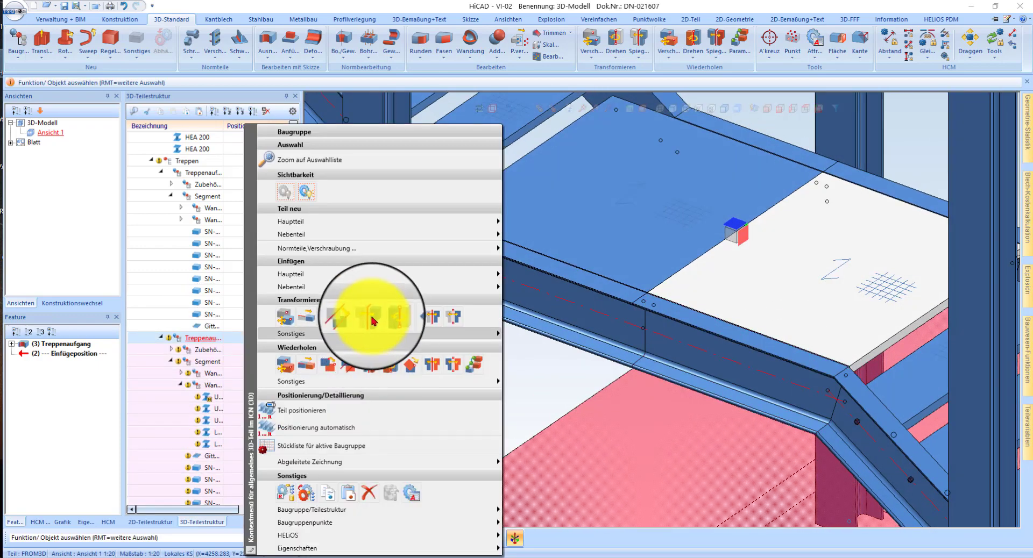
click(381, 319)
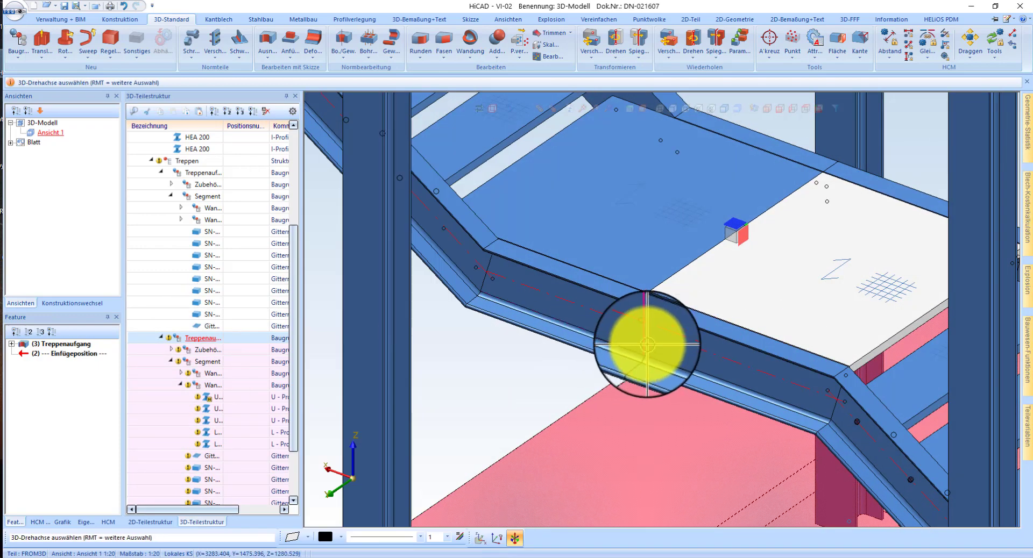
click(647, 345)
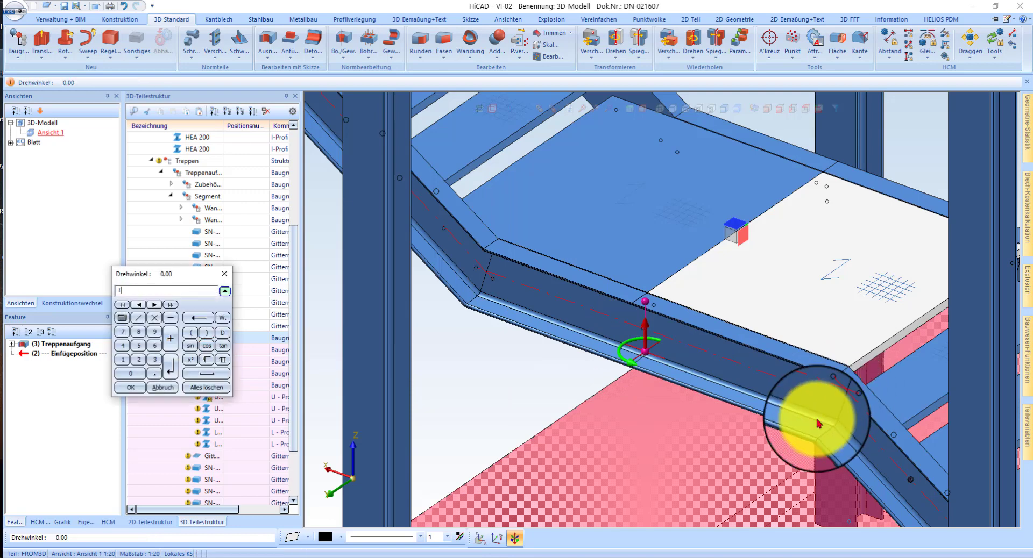
key(Return)
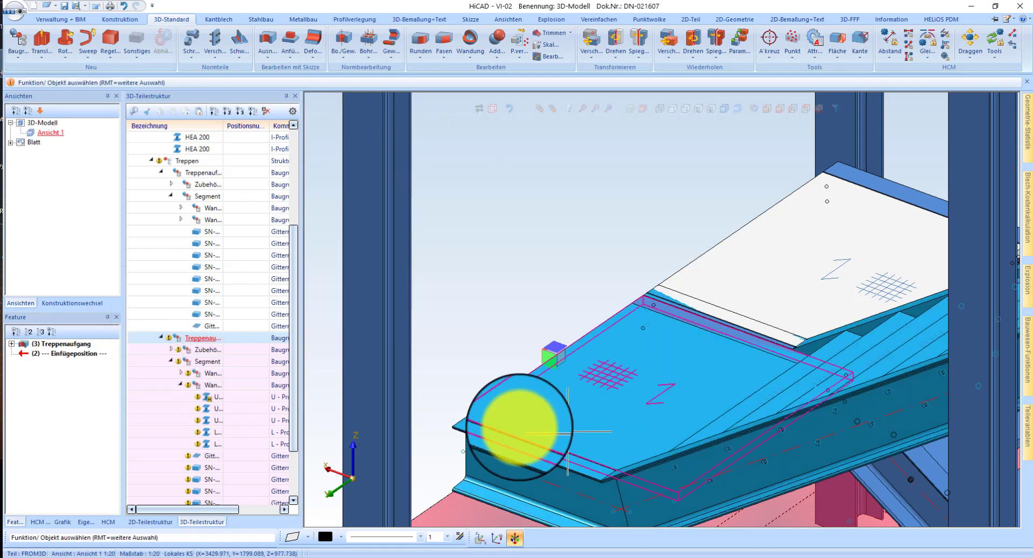
Shift the copied stair sideways along the direction of its lower landing's edge, away from the first stair
right_click(202, 346)
click(286, 305)
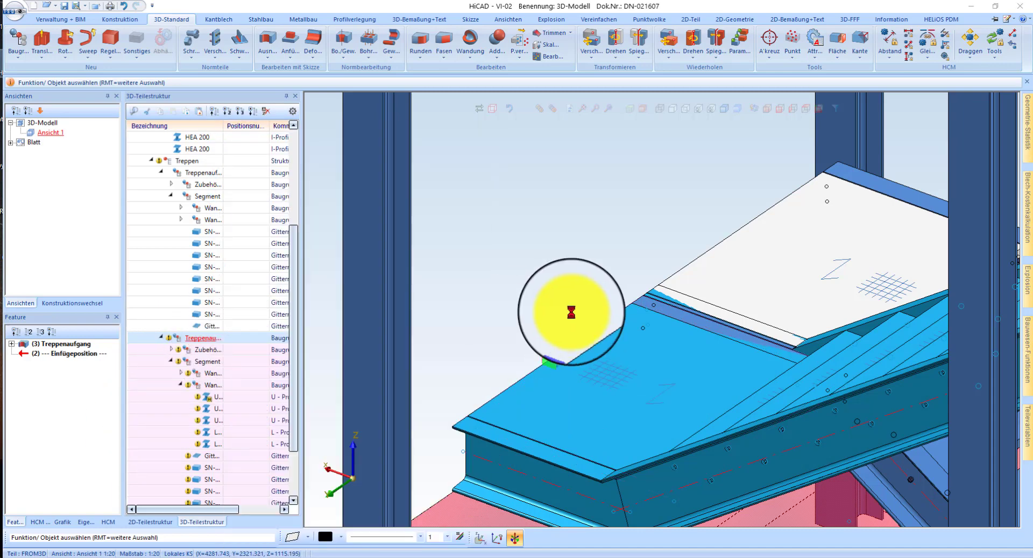
click(621, 315)
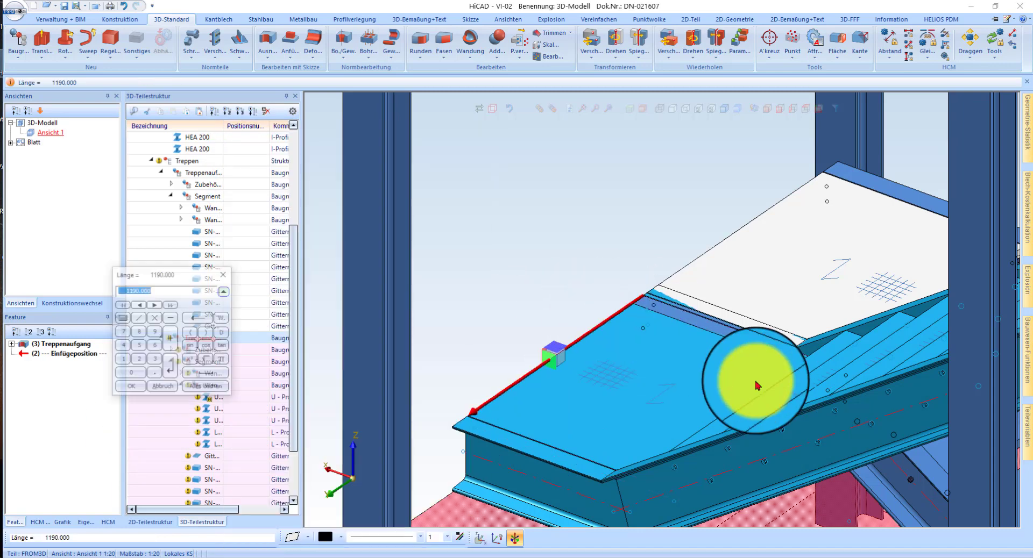
key(Return)
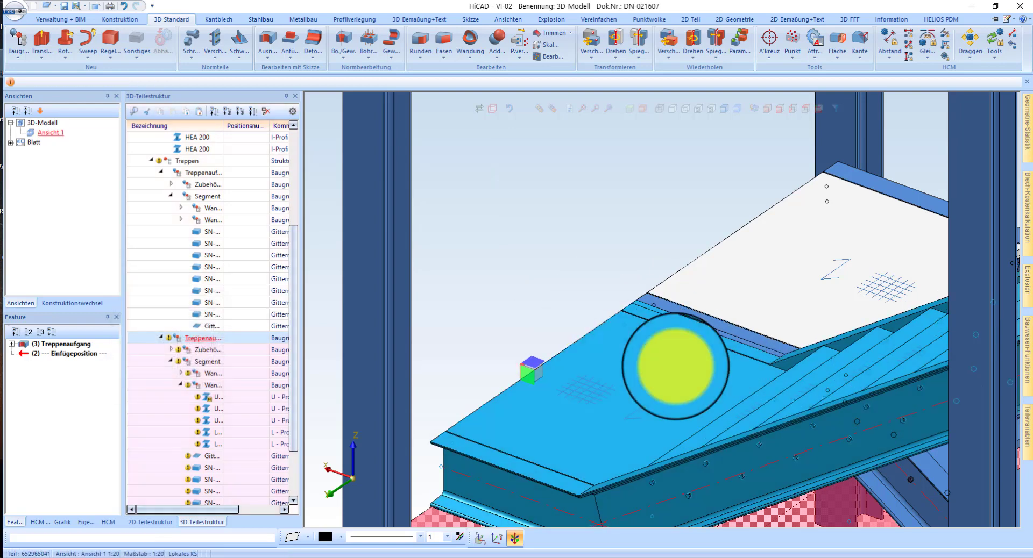
scroll(533, 359, down, 3)
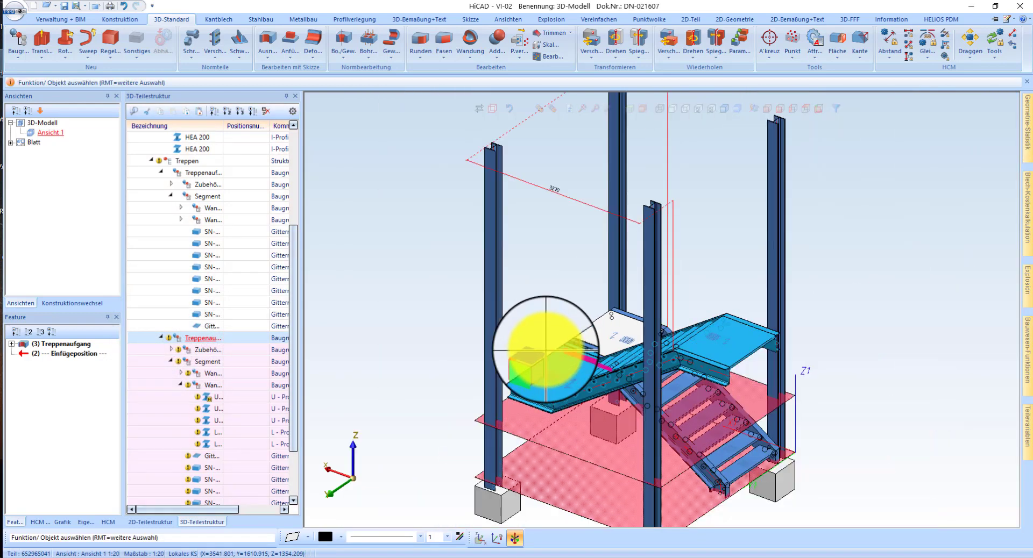
Move the copied stair in plan view from its outer stringer edge towards the column flange, stopping short of the flange
click(807, 108)
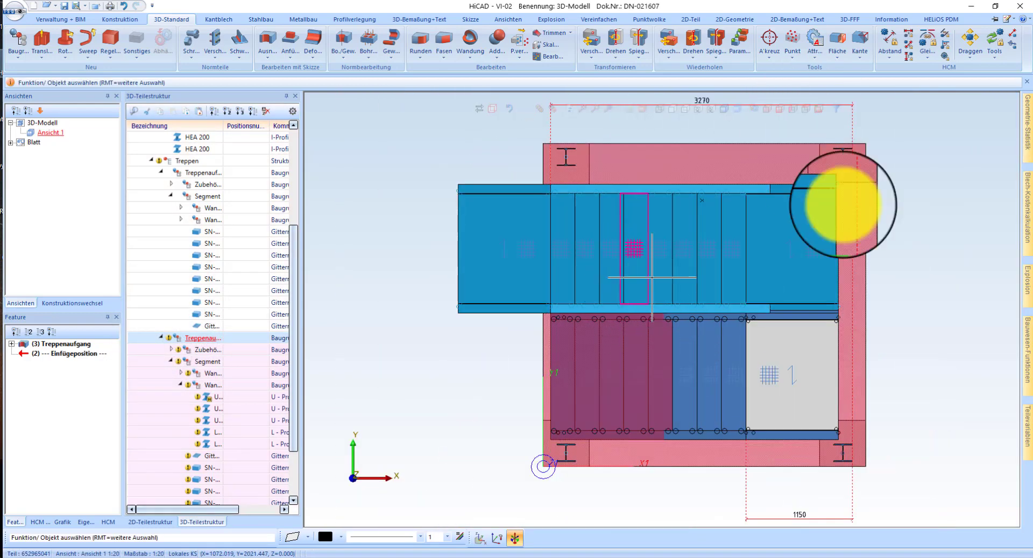
scroll(880, 147, up, 3)
scroll(941, 261, down, 3)
scroll(597, 214, up, 3)
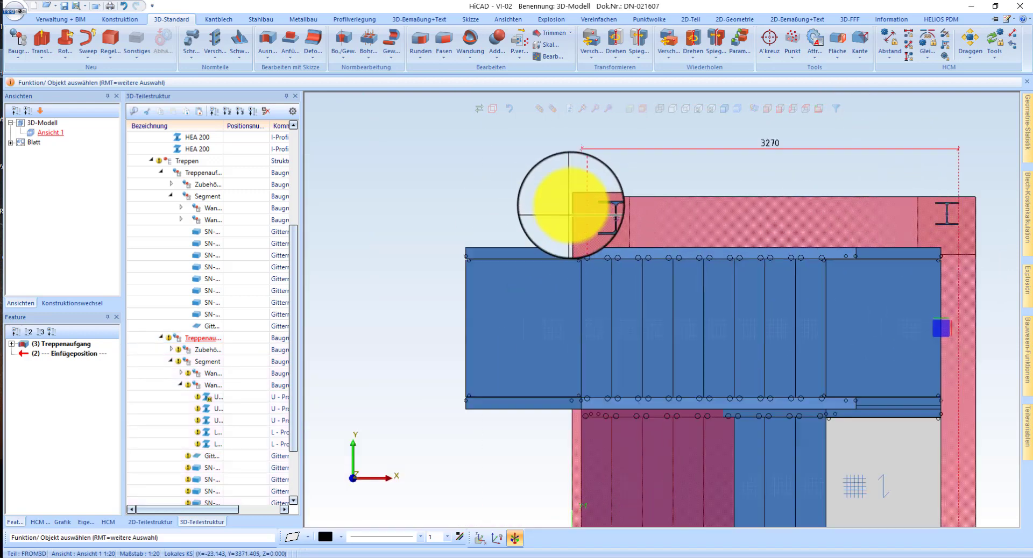
scroll(706, 206, up, 2)
scroll(577, 175, down, 4)
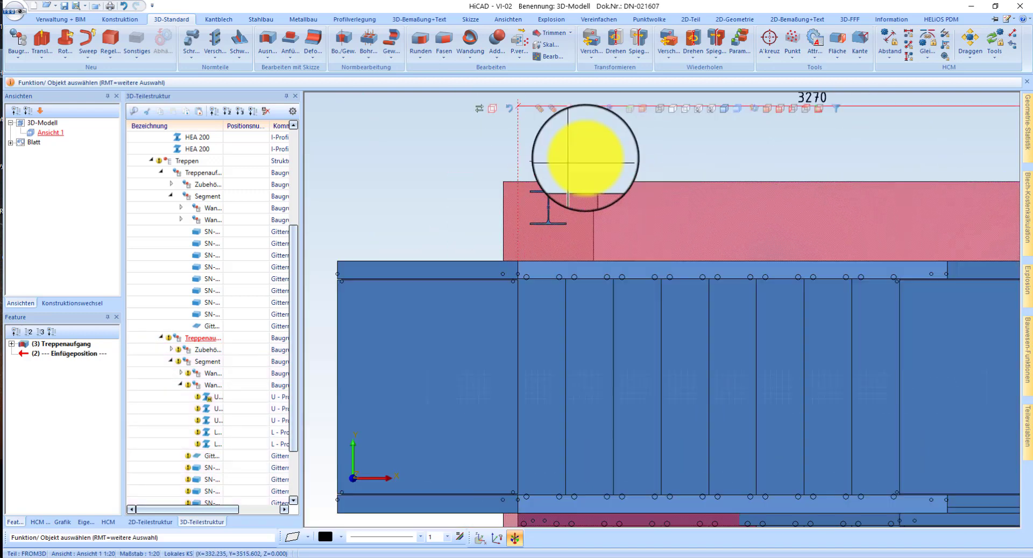
scroll(579, 424, up, 3)
scroll(438, 258, down, 3)
scroll(396, 276, up, 3)
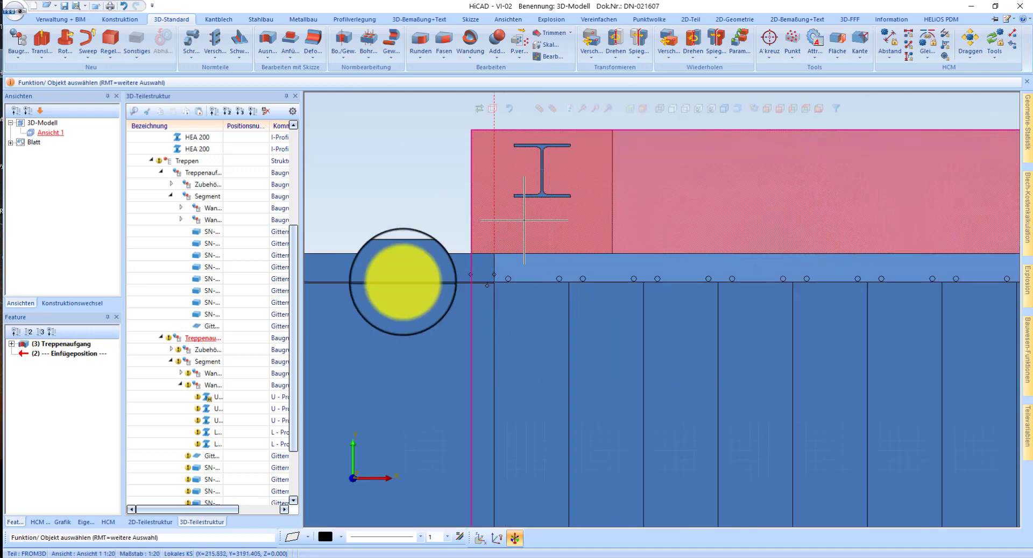
click(672, 108)
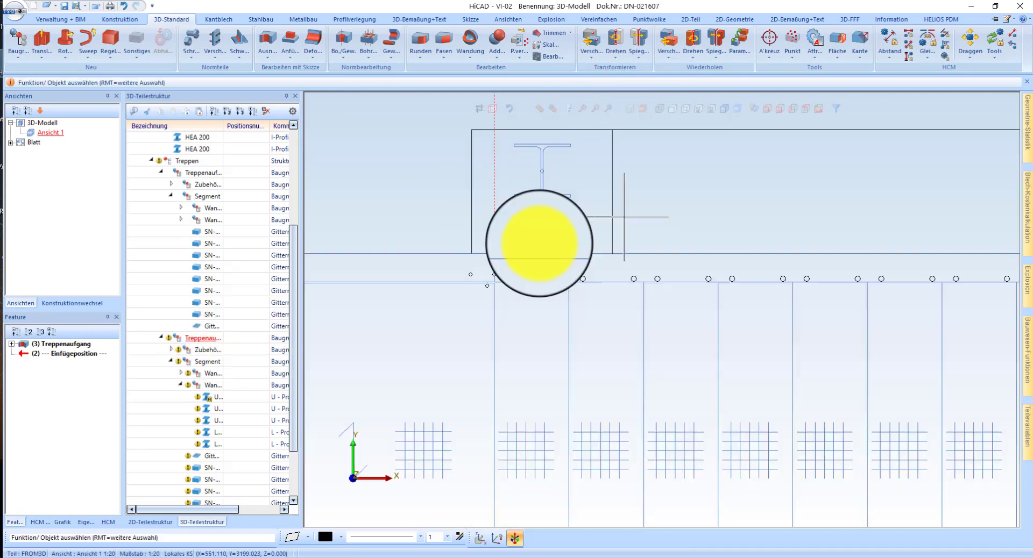
click(188, 341)
right_click(346, 282)
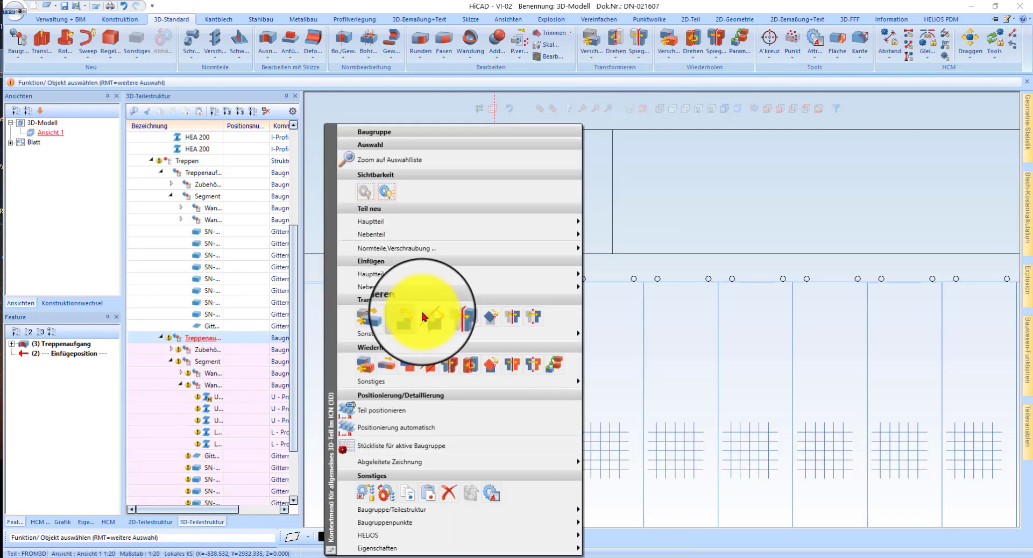
click(547, 259)
click(557, 205)
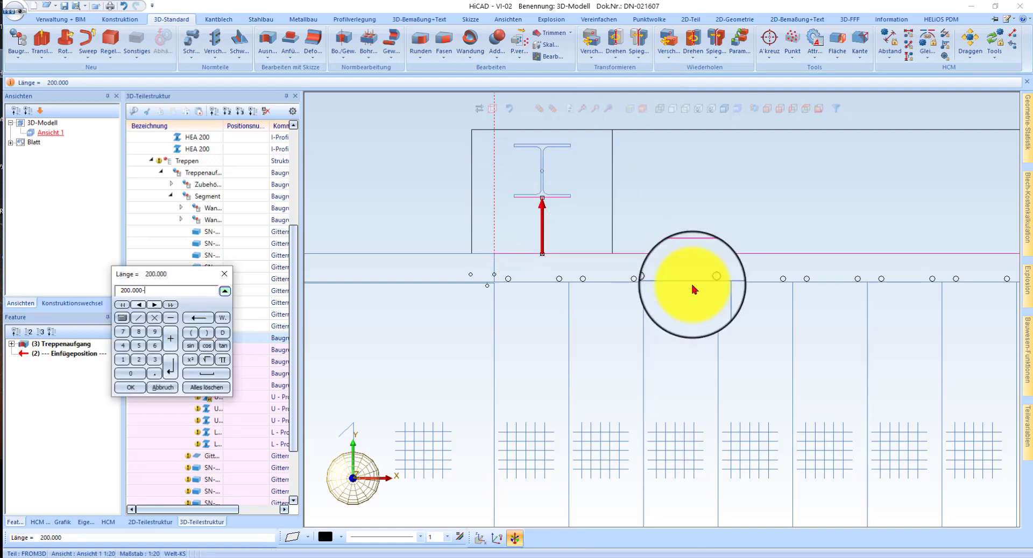
text(-5)
key(Return)
scroll(569, 250, down, 3)
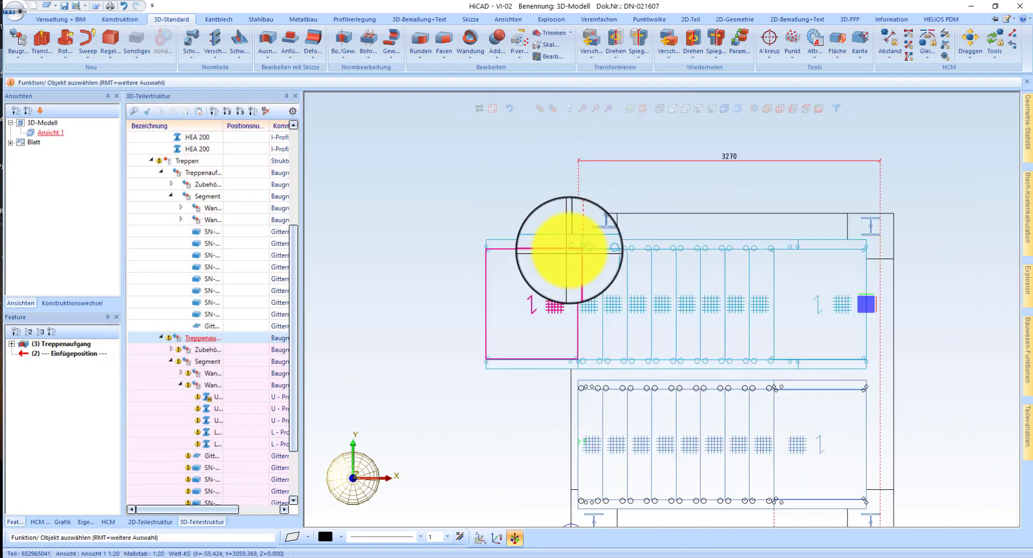
Add an axis-parallel dimension in plan view from the inner edge of the copied stair's lower landing to the column's outer flange edge
scroll(923, 438, up, 3)
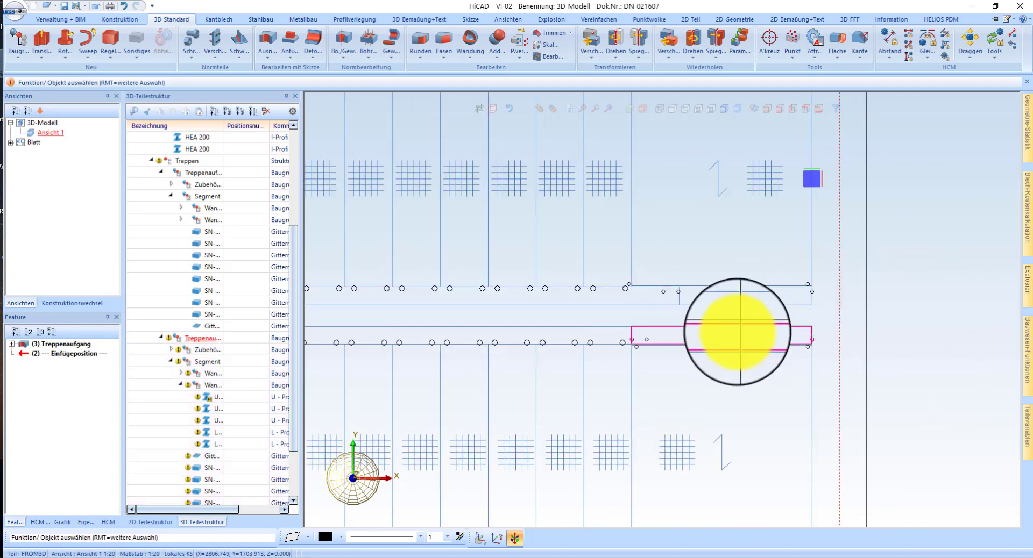
scroll(739, 332, down, 4)
scroll(797, 280, up, 5)
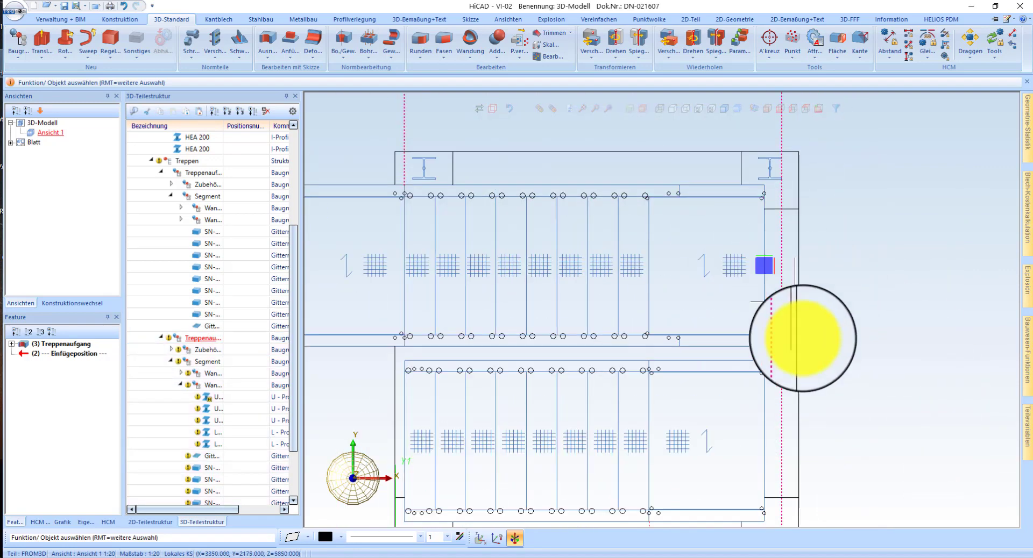
scroll(691, 254, down, 3)
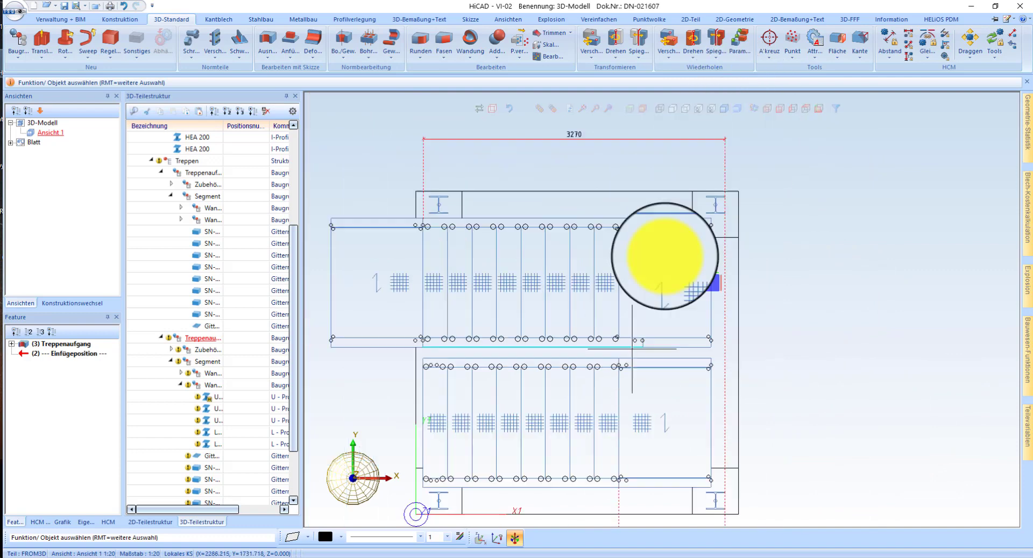
scroll(698, 198, up, 3)
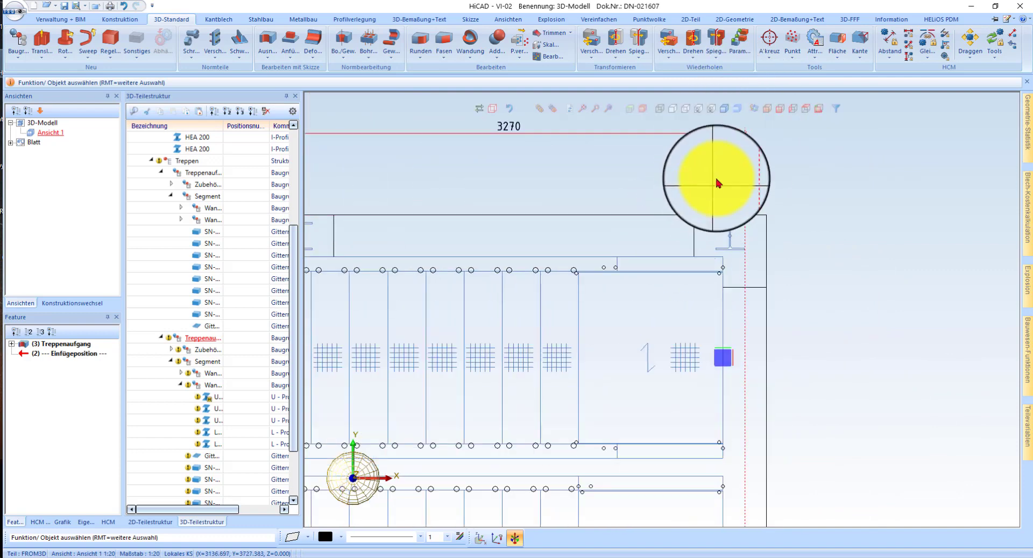
click(417, 19)
click(59, 47)
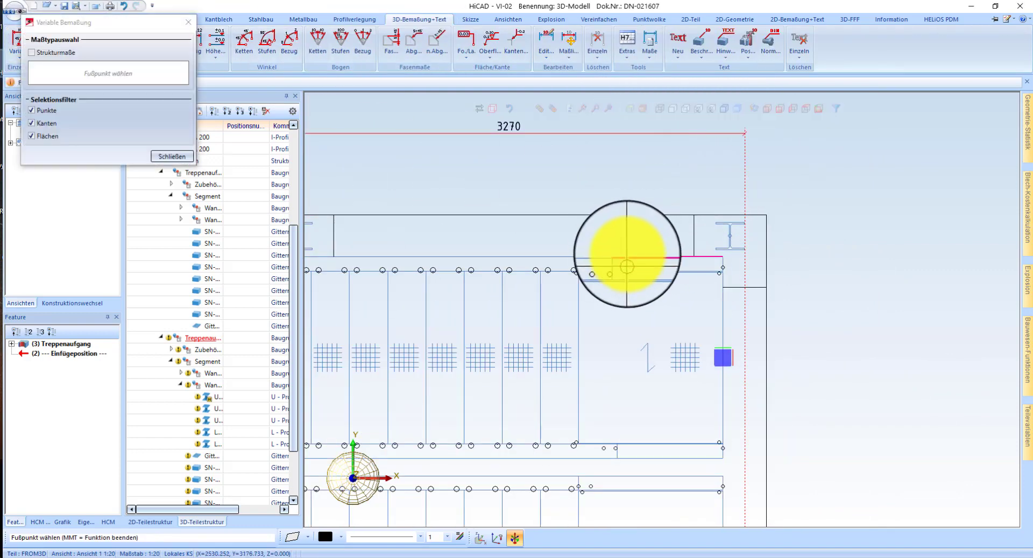
scroll(640, 239, up, 2)
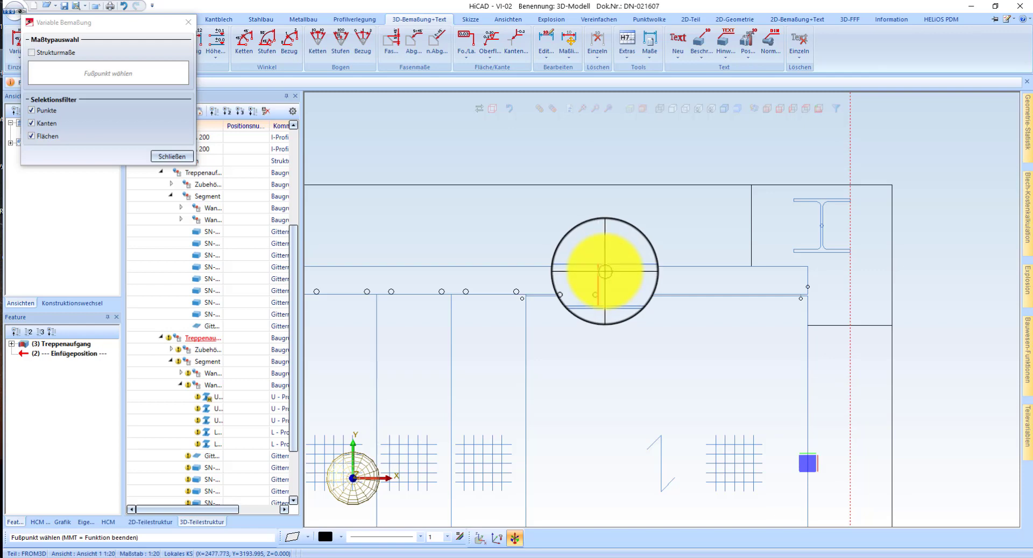
click(856, 250)
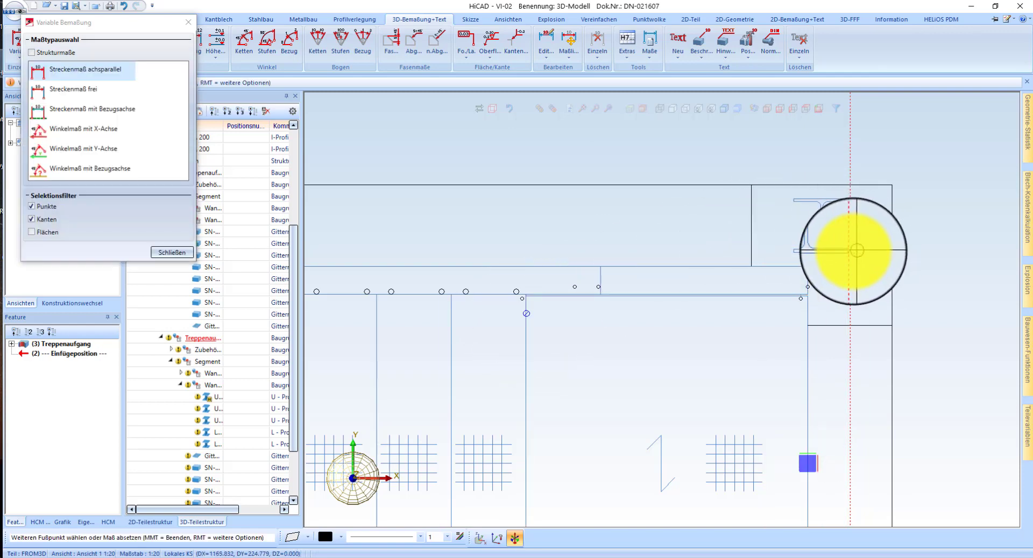
click(838, 225)
click(744, 159)
scroll(675, 180, down, 3)
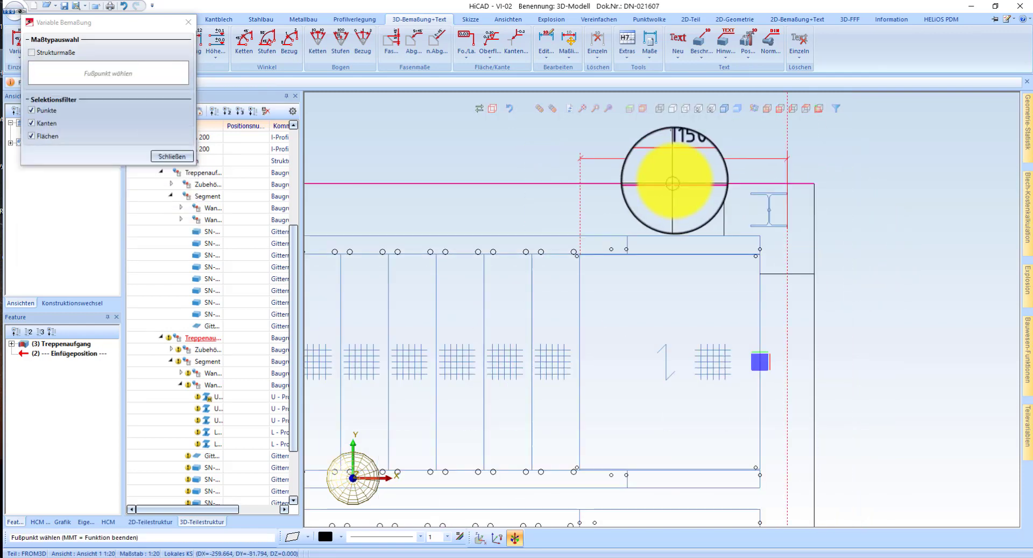
scroll(680, 323, down, 3)
middle_click(508, 258)
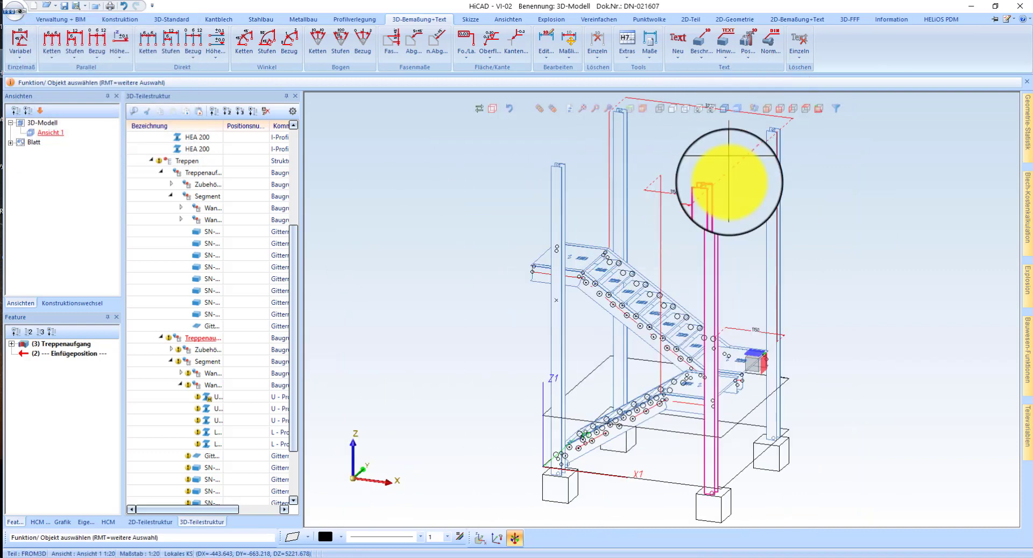
Examine the shaded stair tower from several sides, checking both flights, their landings and the gaps to the columns
click(729, 112)
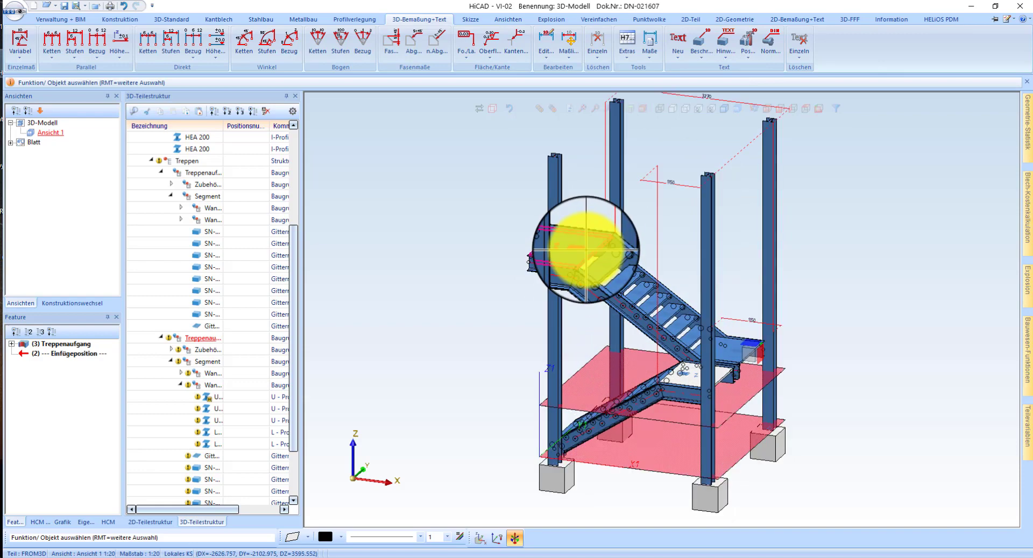
middle_drag(595, 257, 753, 269)
scroll(618, 306, up, 3)
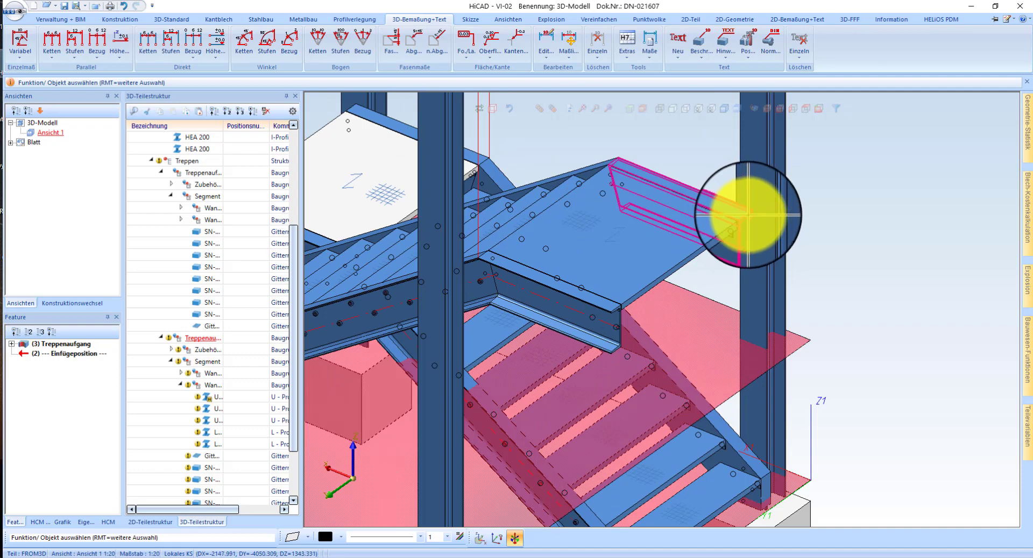
scroll(666, 253, down, 2)
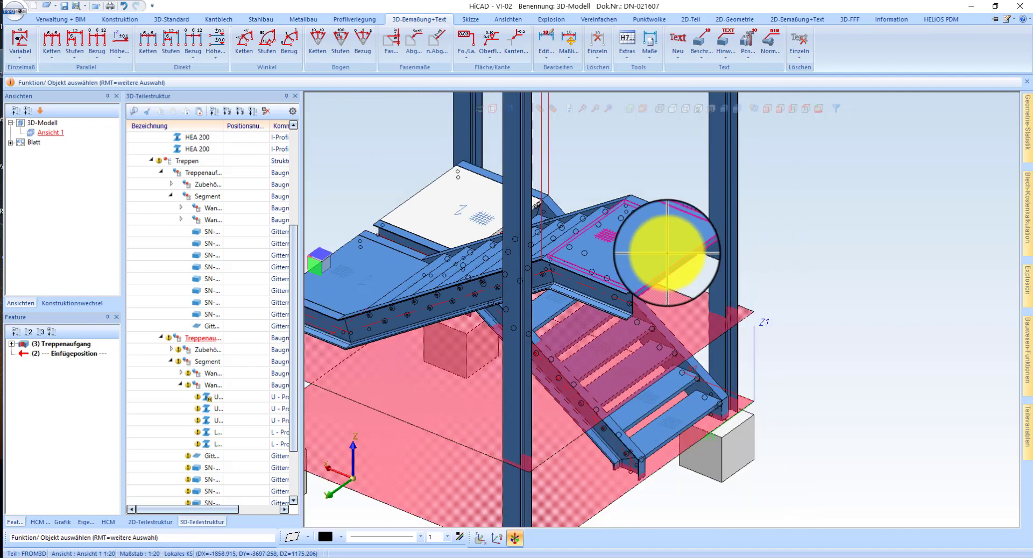
middle_drag(667, 252, 559, 261)
scroll(624, 258, down, 3)
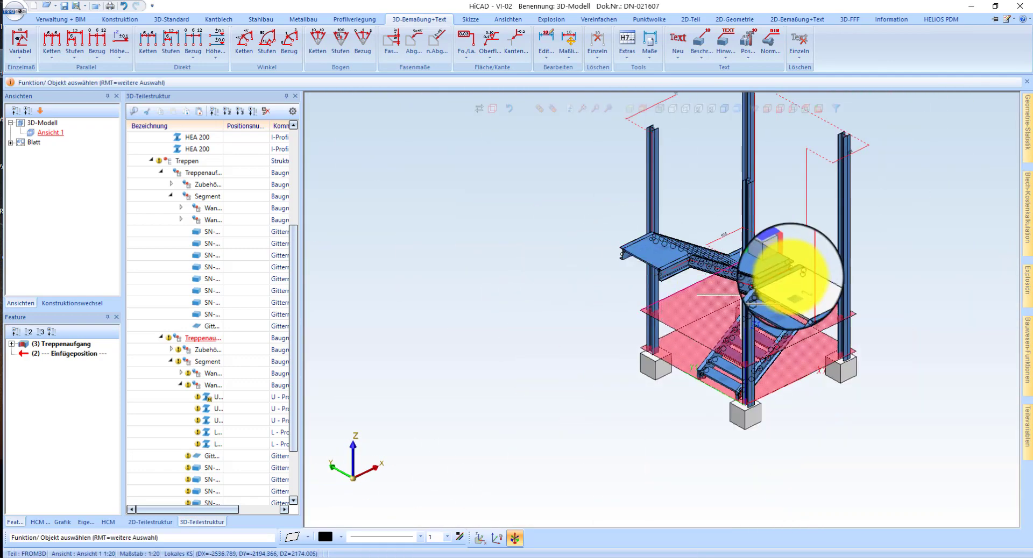
scroll(704, 295, up, 5)
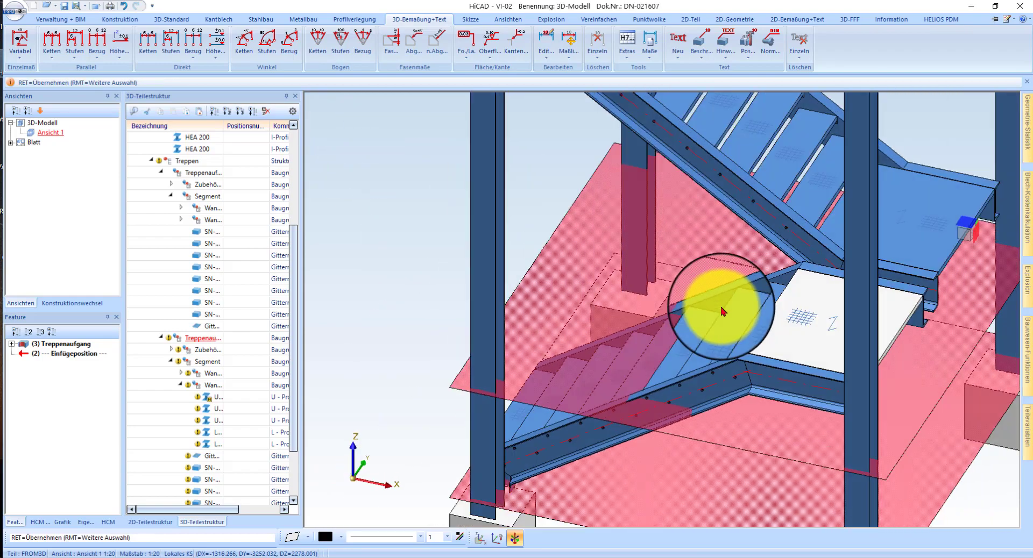
middle_drag(723, 311, 612, 297)
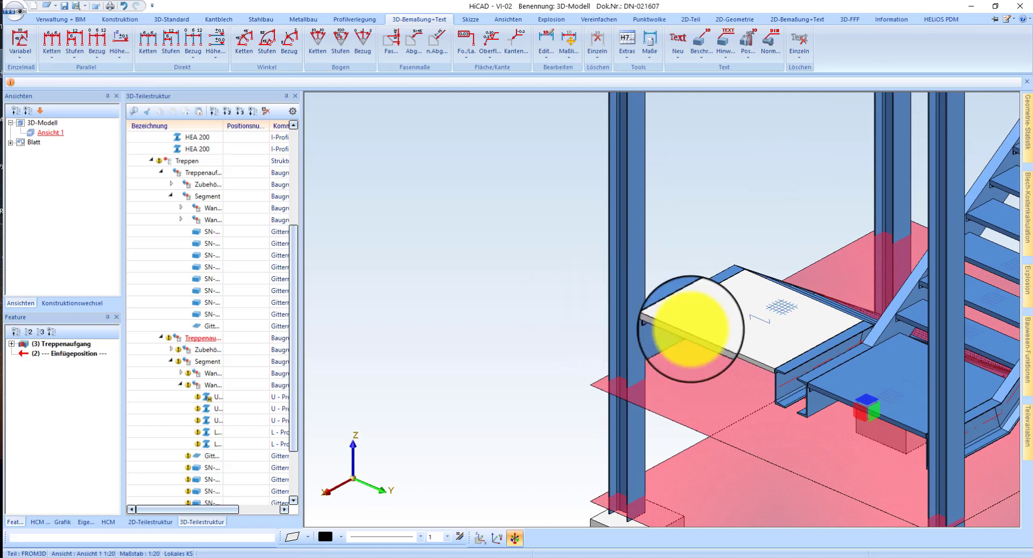
Place the working plane on the top corner of the first stair's landing beam beside the column
scroll(787, 369, up, 3)
scroll(510, 245, up, 1)
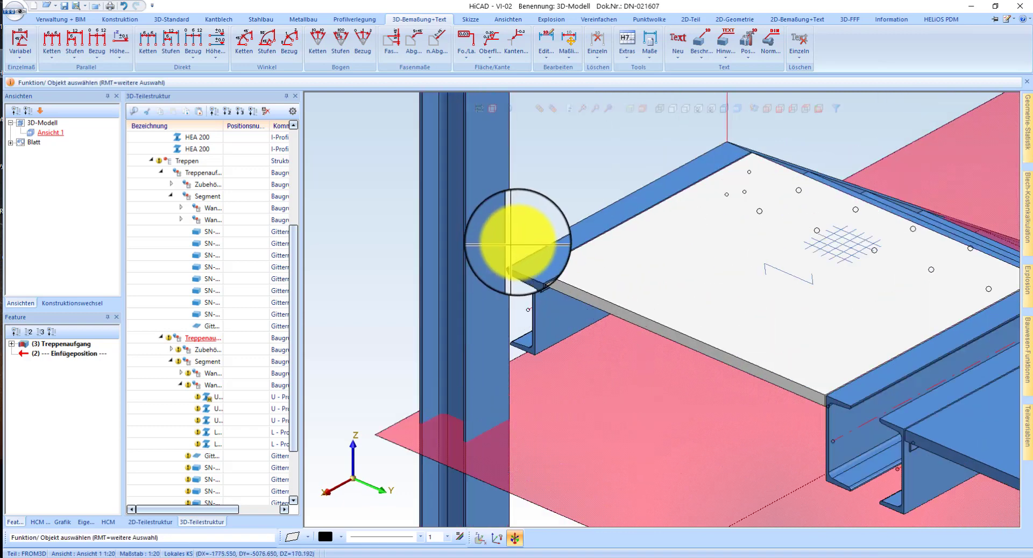
click(631, 113)
click(530, 270)
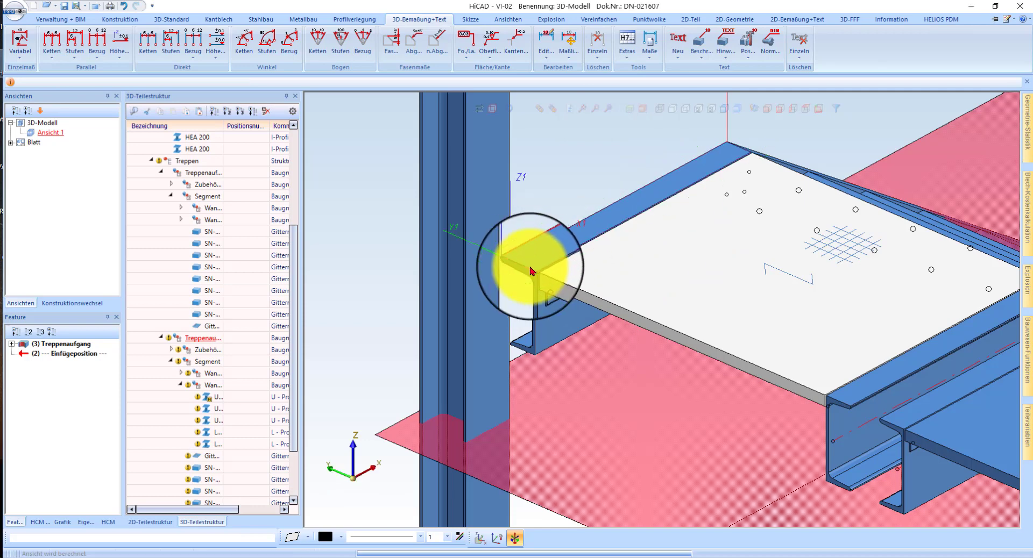
Draw a U-profile like the landing beam across the open ends of both landings, with insertion point Achse links, depth 0 and rotation 90
right_click(528, 264)
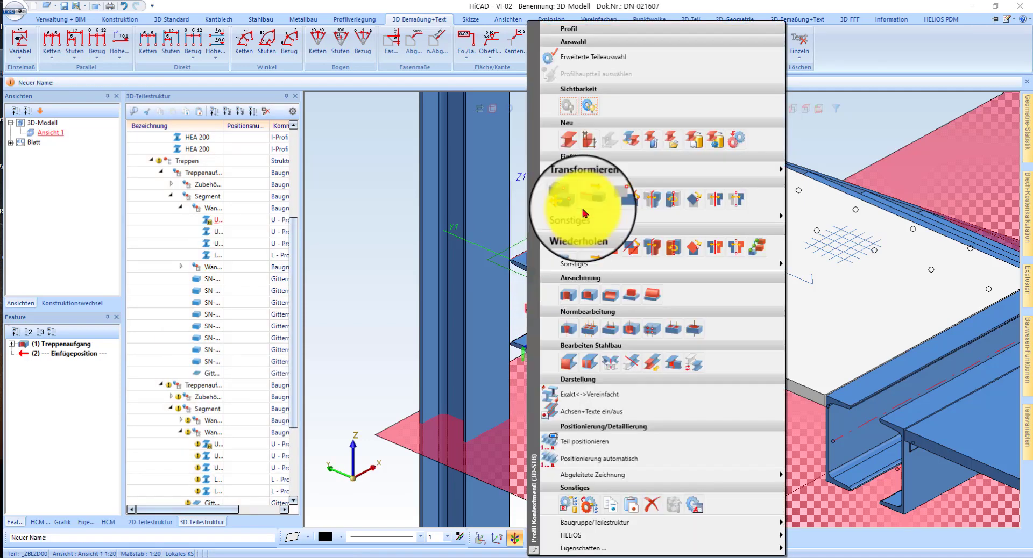
click(630, 142)
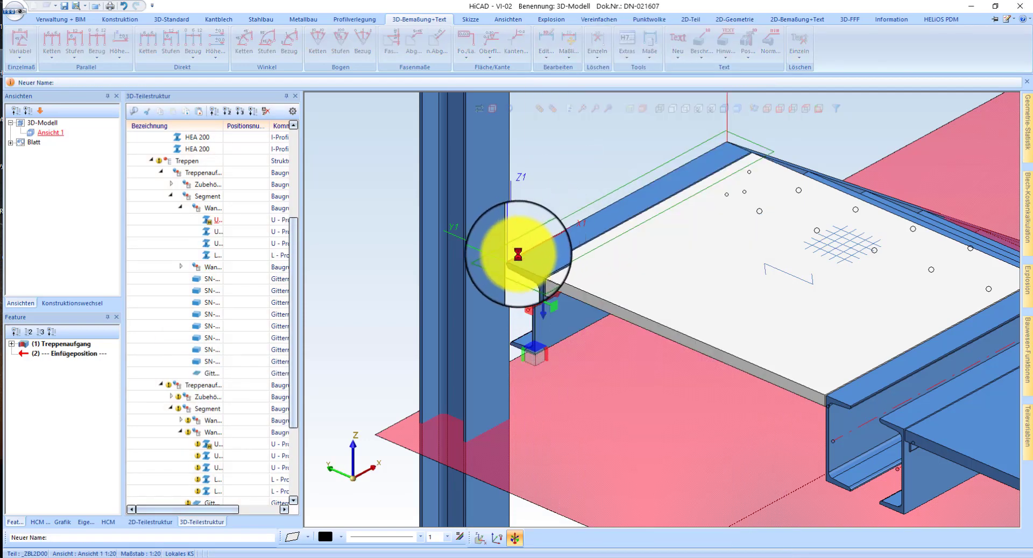
scroll(438, 253, down, 3)
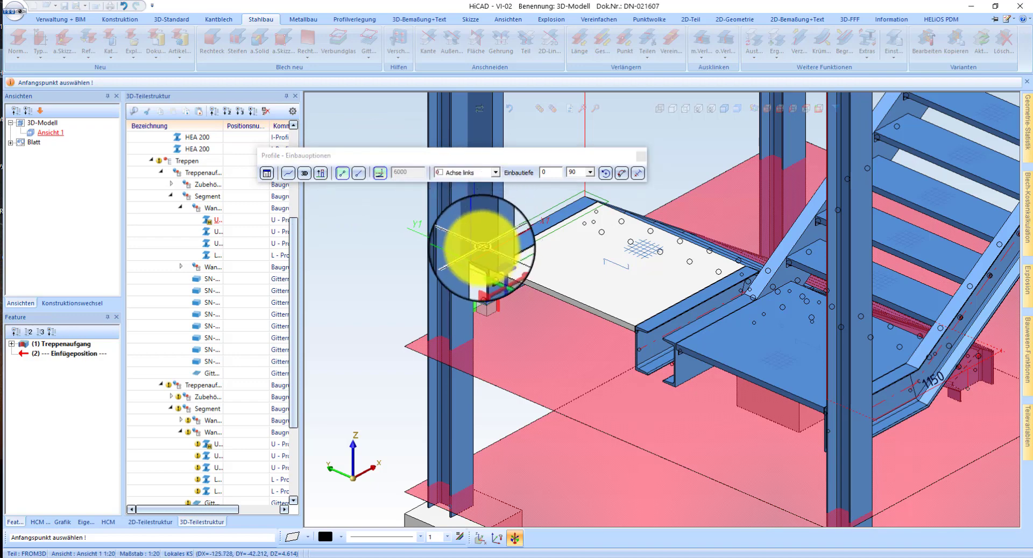
scroll(472, 263, up, 3)
click(462, 269)
scroll(463, 269, down, 3)
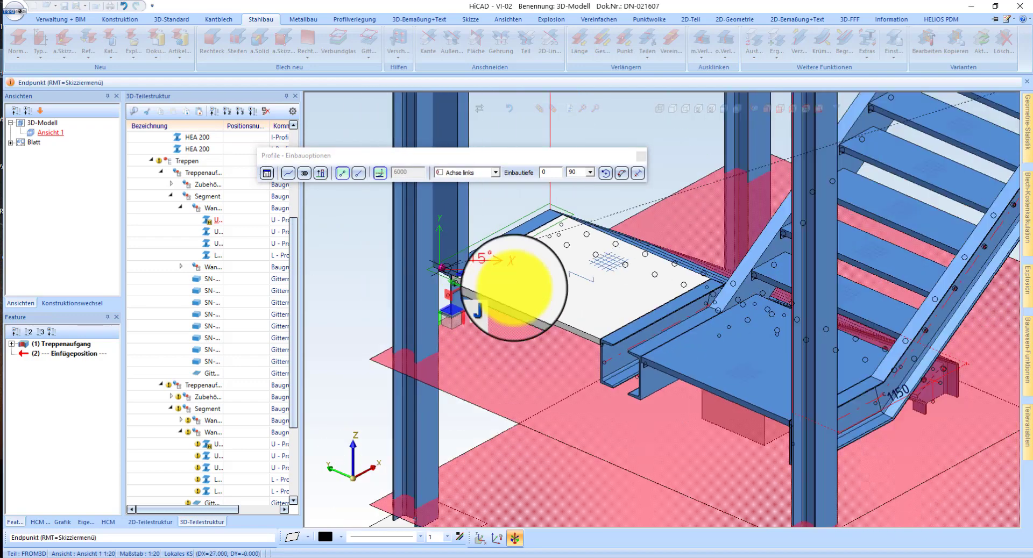
click(764, 422)
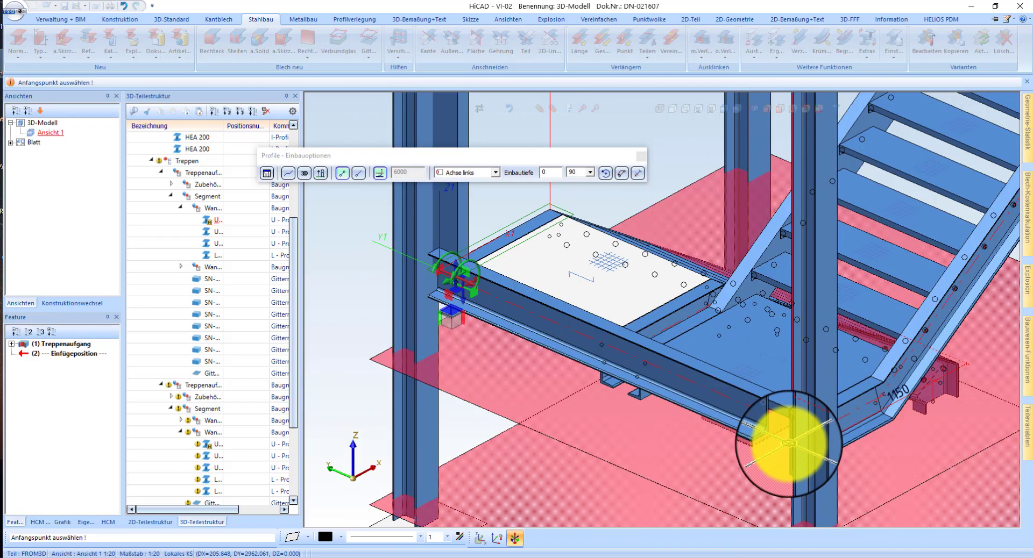
Set the insertion point of the new U-profile across the landing ends to Oben links and finish placing profiles
scroll(795, 439, up, 3)
scroll(807, 418, down, 3)
scroll(819, 423, up, 3)
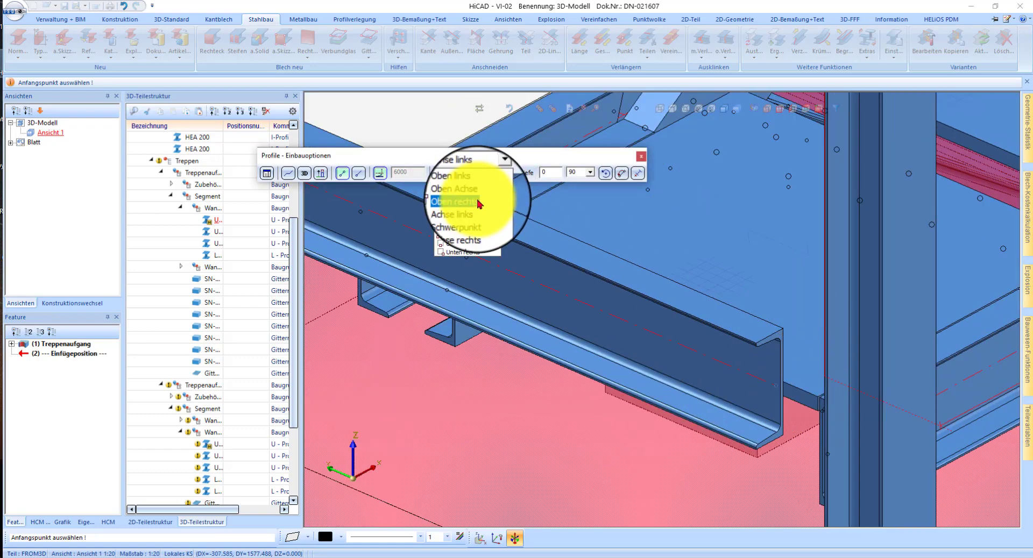
click(479, 202)
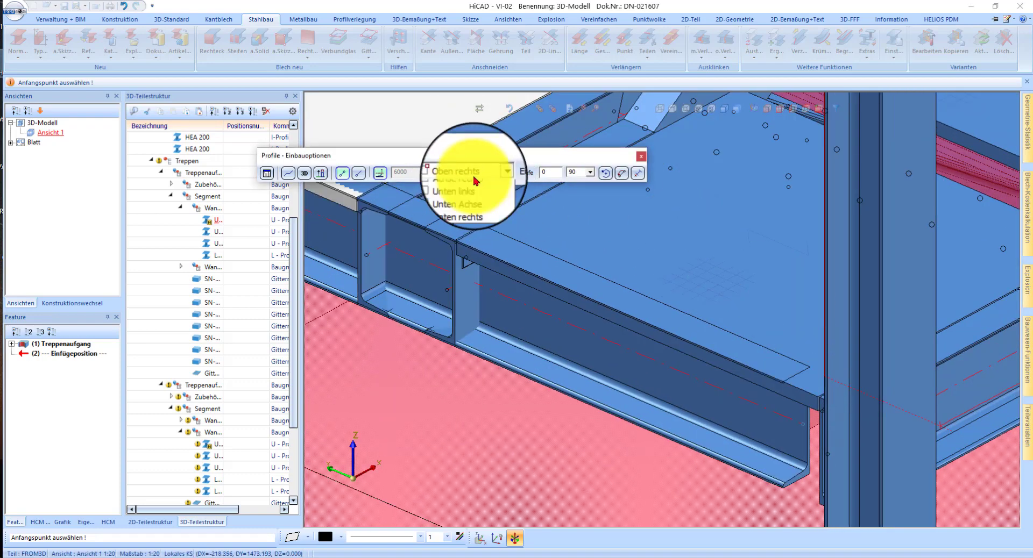
click(473, 186)
scroll(828, 392, down, 3)
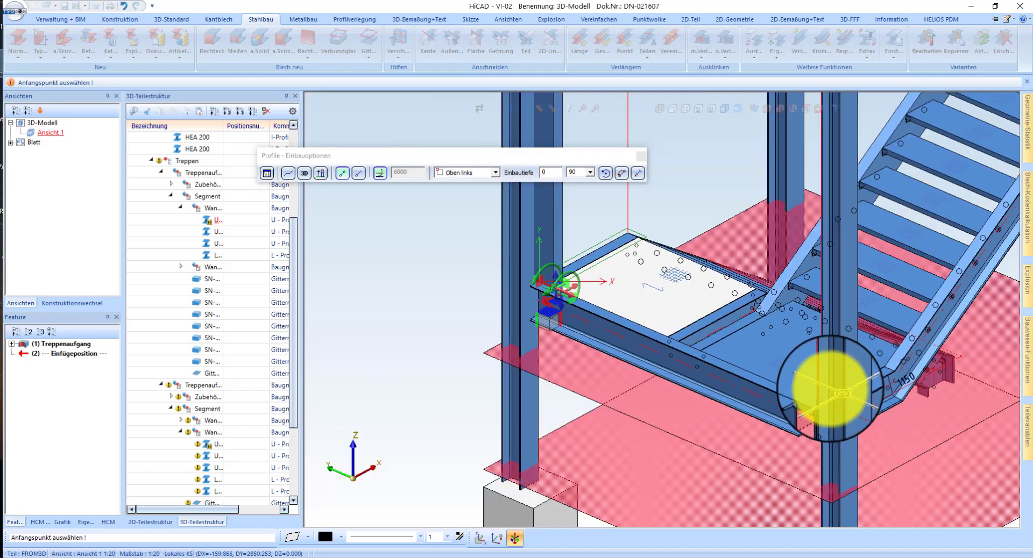
scroll(565, 303, up, 2)
click(533, 268)
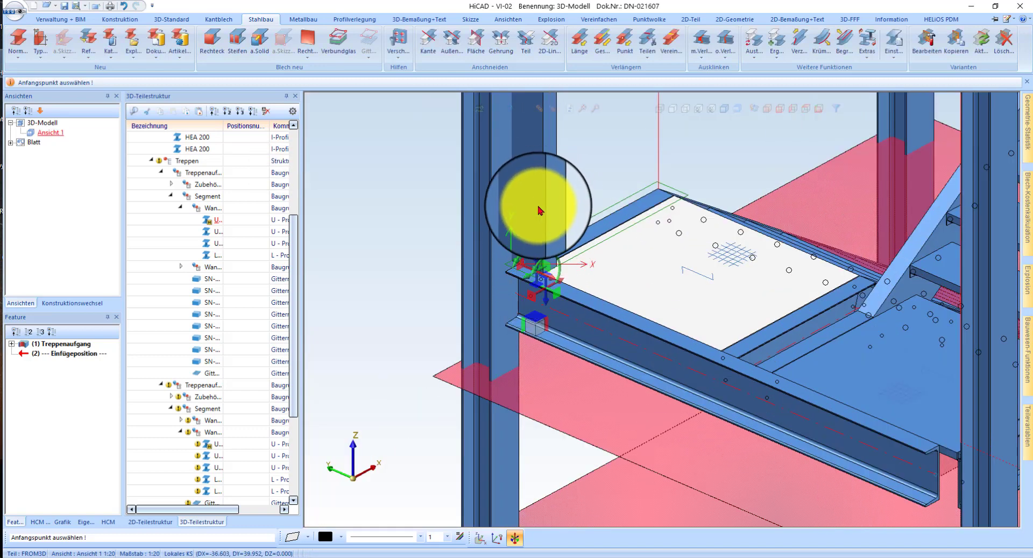
Delete the surplus duplicate U 300 cross beam and widen the Bezeichnung column of the part structure
right_click(645, 281)
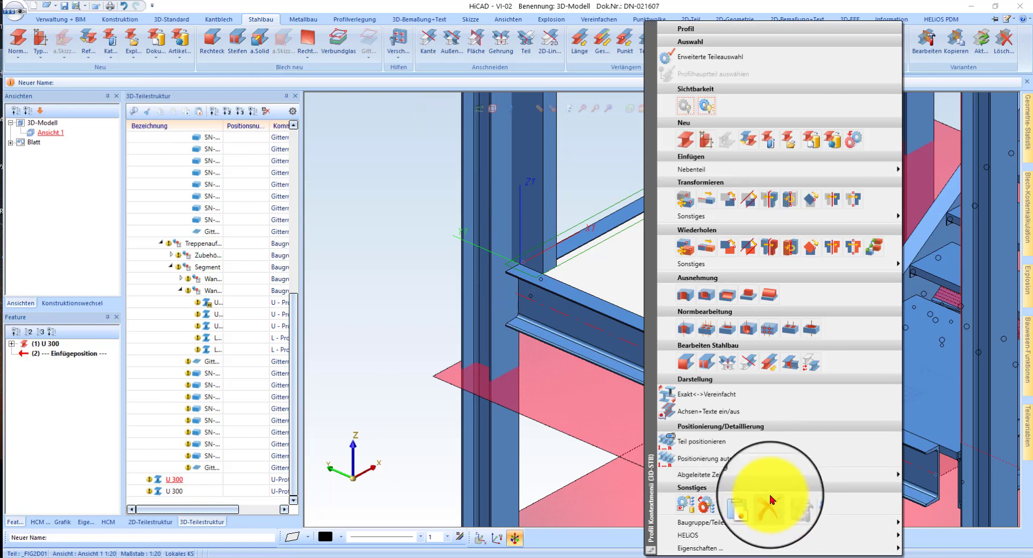
click(770, 503)
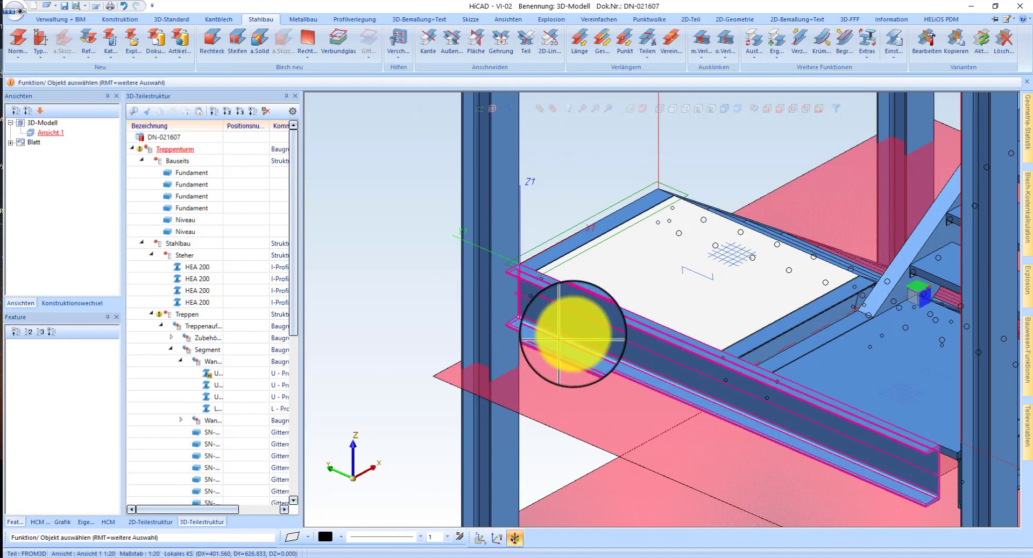
click(574, 330)
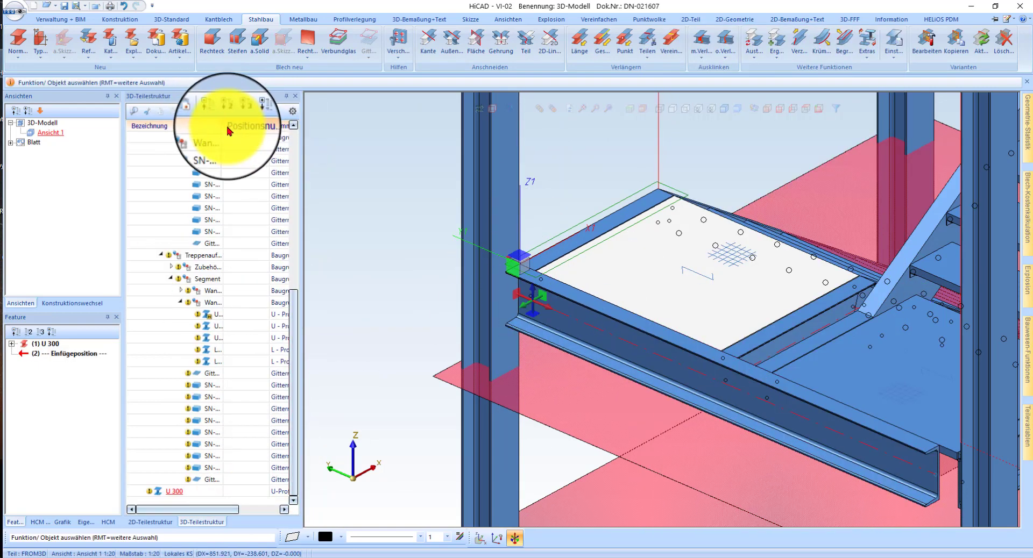
double_click(265, 126)
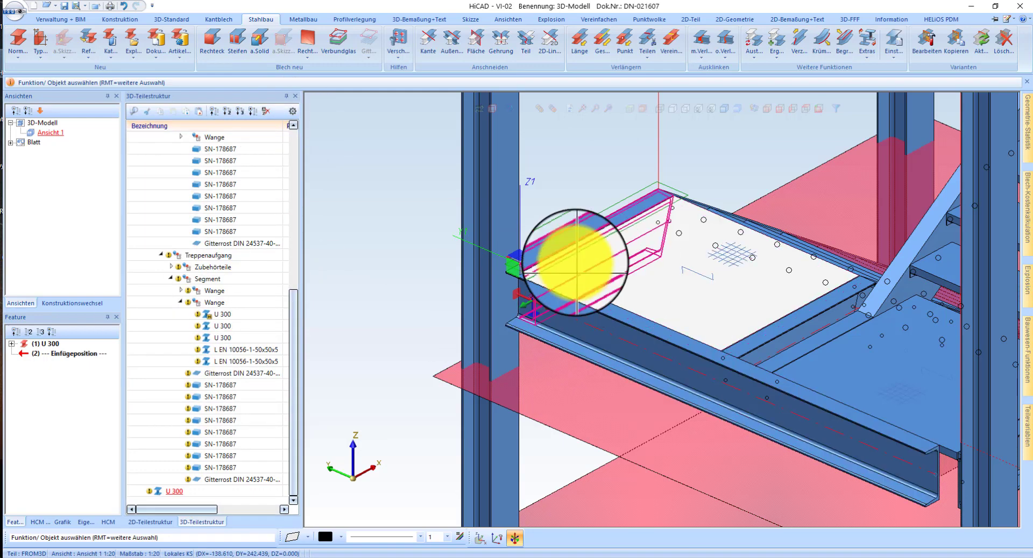
Examine the end of the remaining U 300 cross beam where it meets the column, from several angles
click(532, 287)
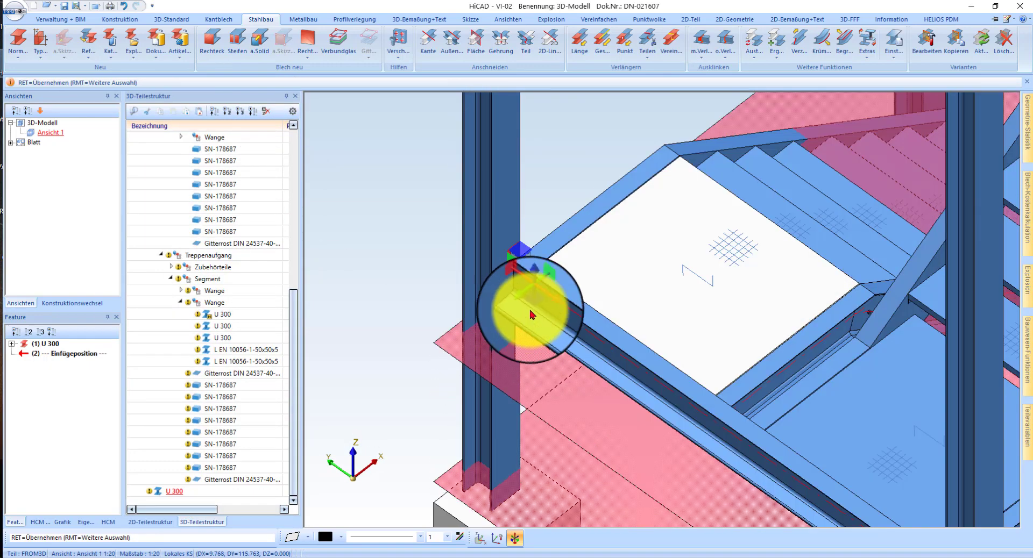
middle_drag(531, 311, 535, 307)
middle_click(535, 306)
scroll(510, 308, down, 3)
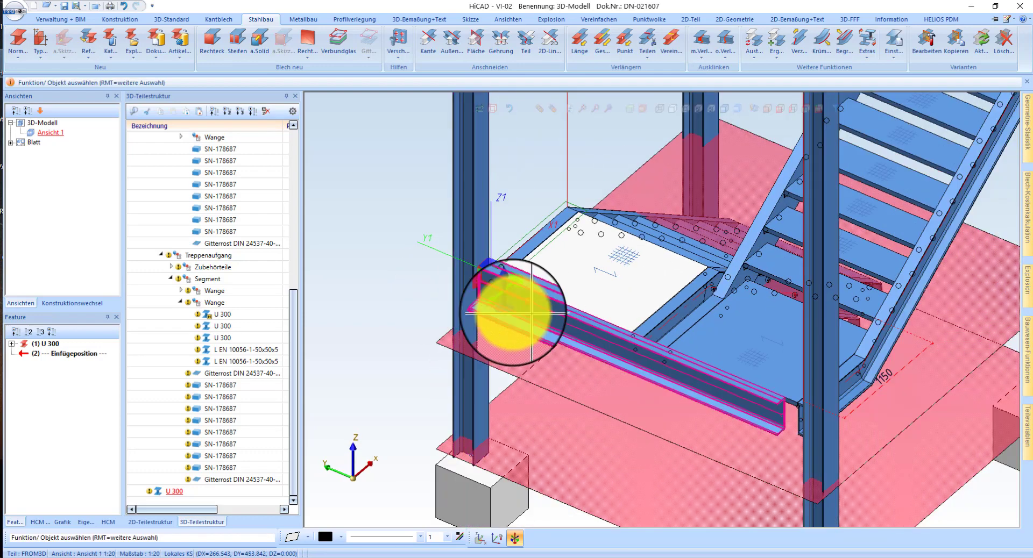
scroll(522, 293, up, 5)
scroll(492, 245, up, 3)
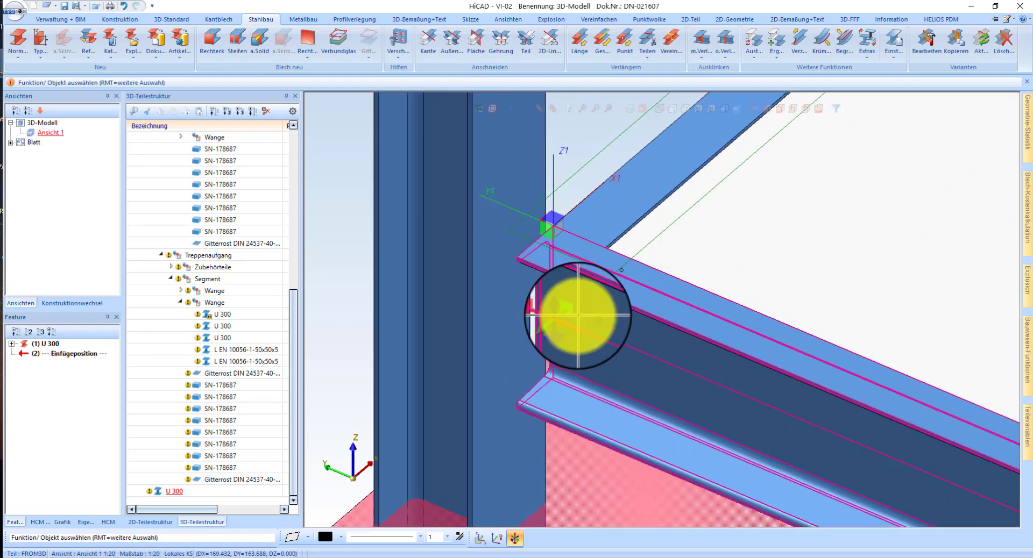
click(578, 316)
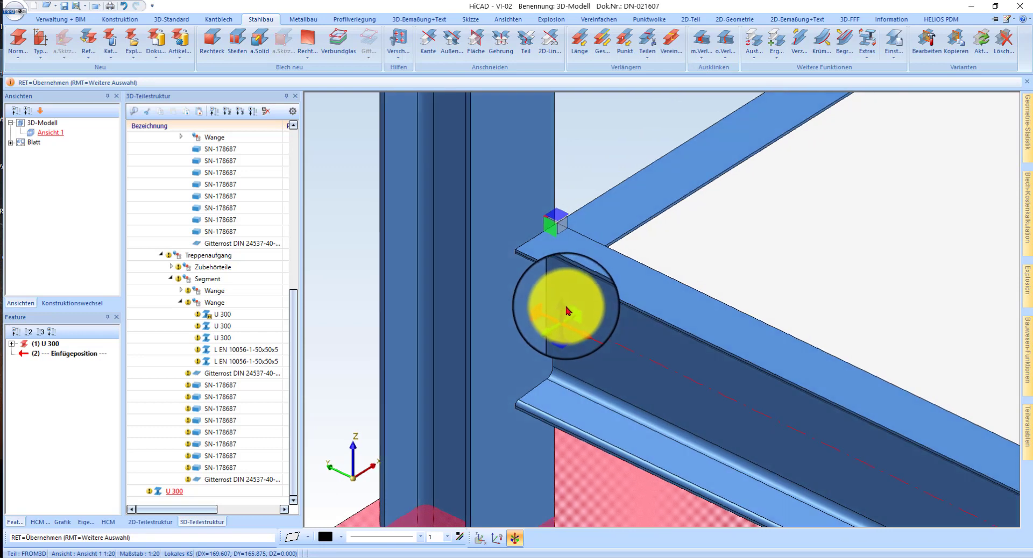
middle_click(568, 311)
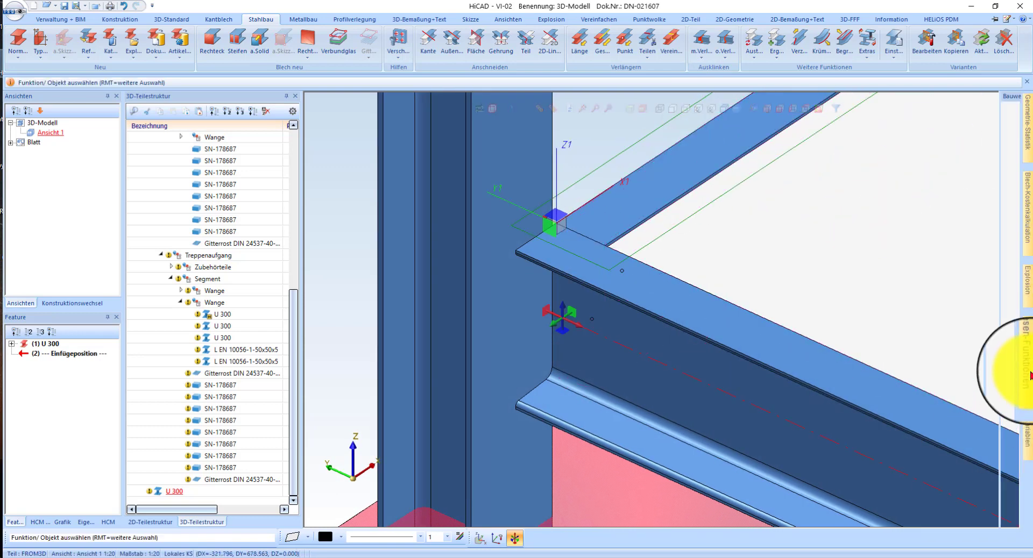
Connect the U 300 cross beam to the column using Stirnplattenanschluss an Flansch (2330) with plate Bl 10 and overhangs of 10
scroll(879, 404, up, 3)
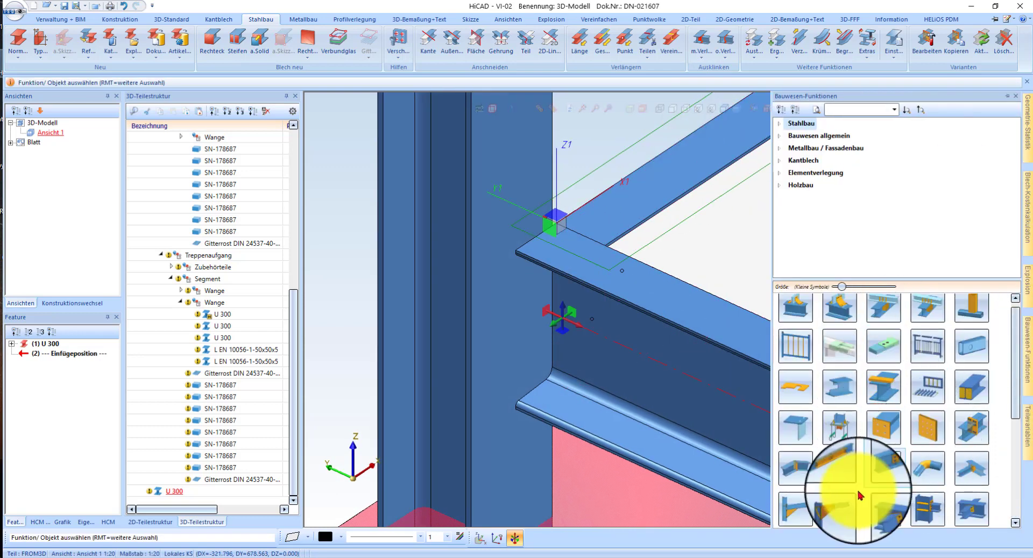
click(926, 517)
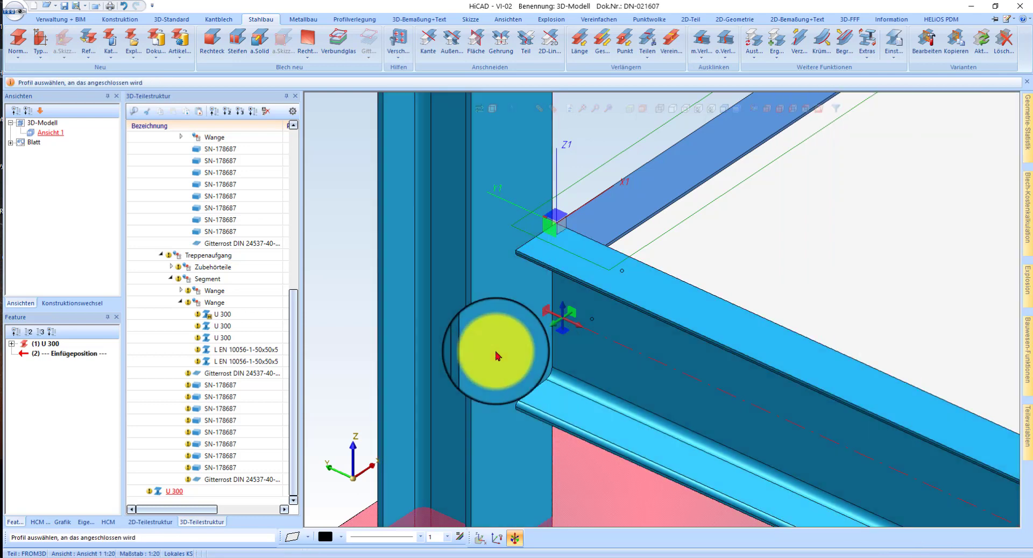
click(503, 370)
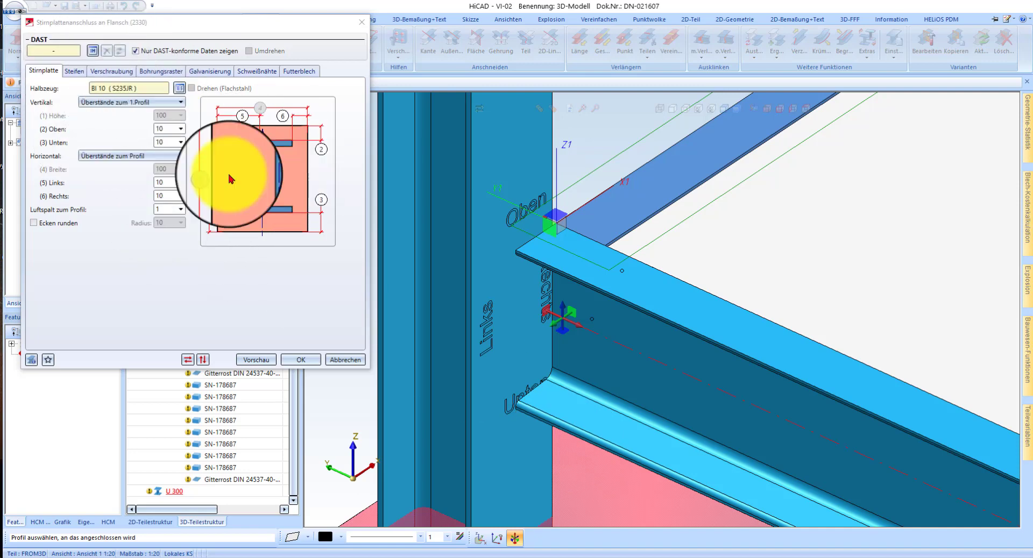
click(299, 362)
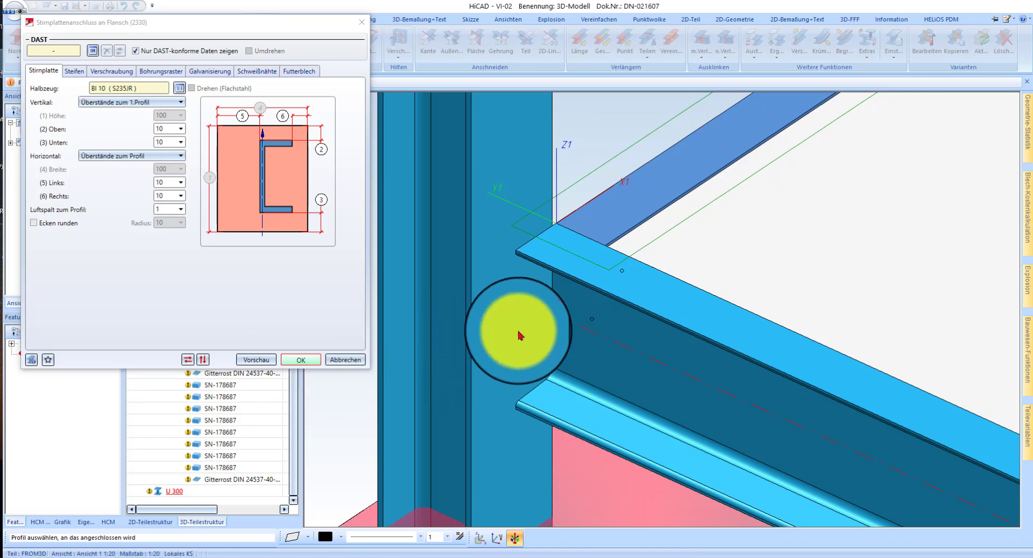
click(558, 326)
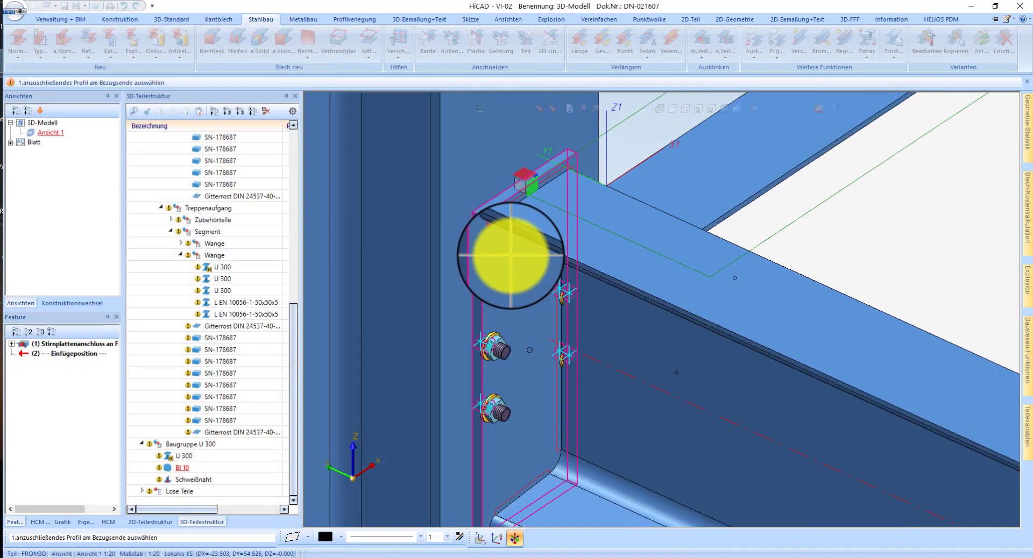
mouse_move(530, 264)
middle_down()
mouse_move(699, 270)
mouse_move(595, 272)
mouse_move(511, 259)
mouse_move(521, 263)
middle_up()
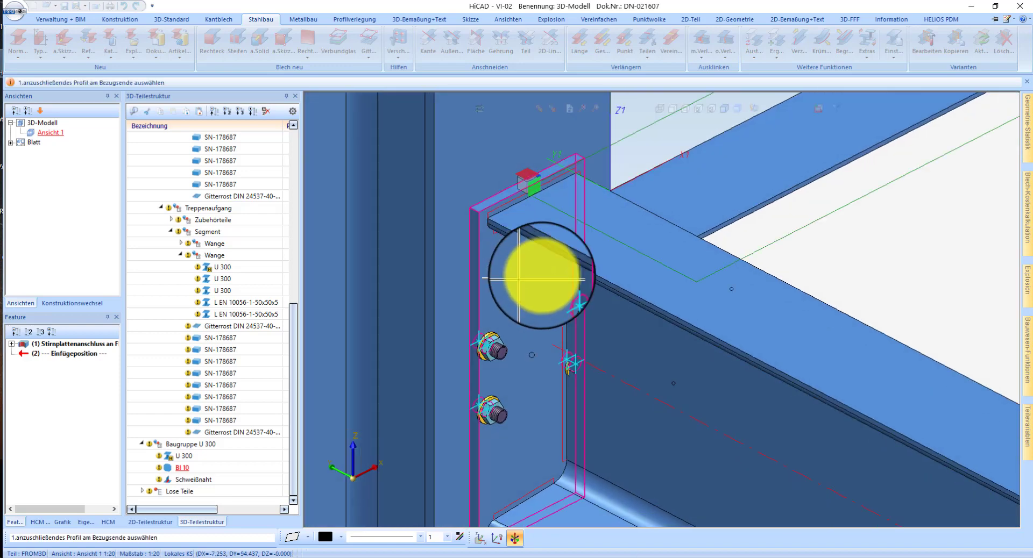
key(Escape)
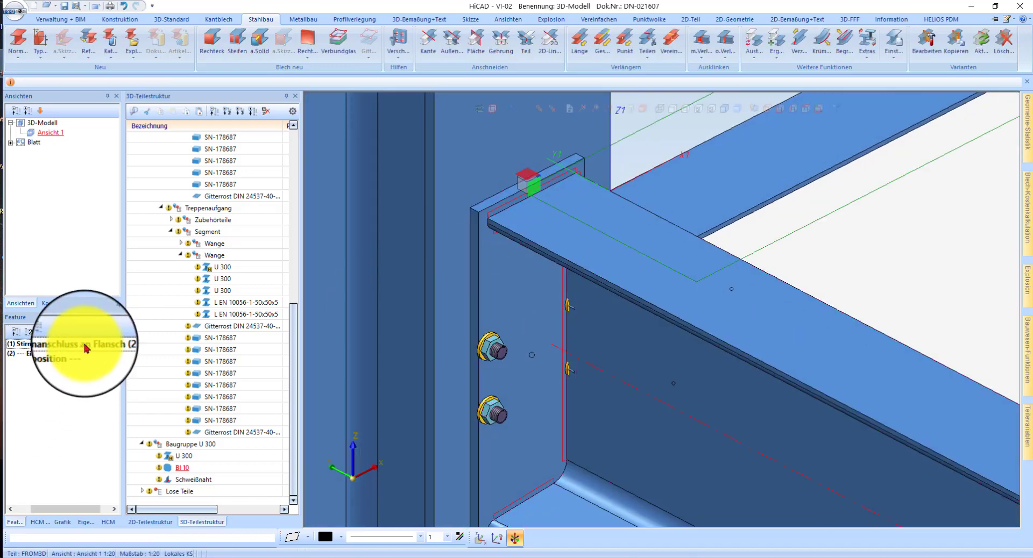
Change the cross beam's profile from U 300 to HEA 180 in S235JR
double_click(84, 347)
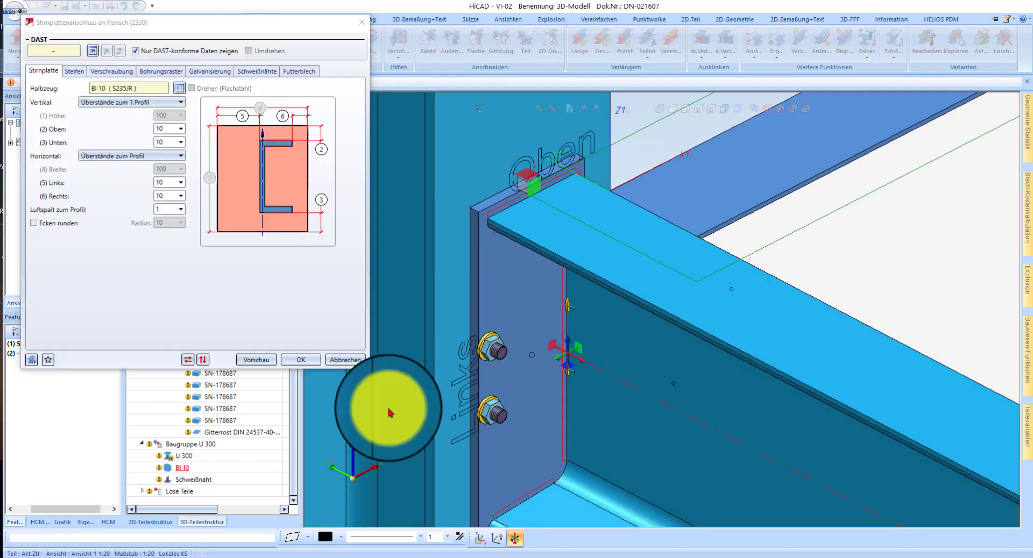
click(355, 361)
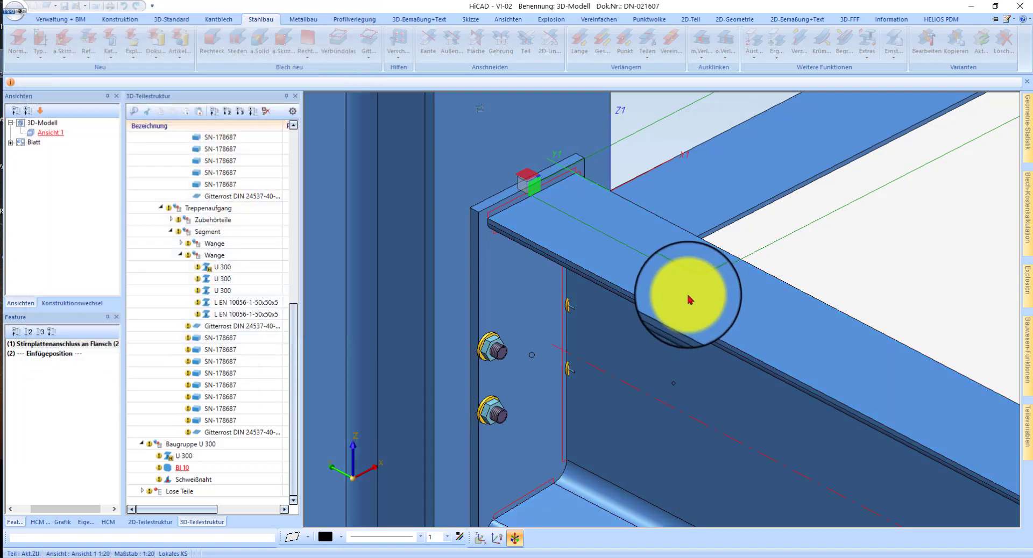
click(586, 269)
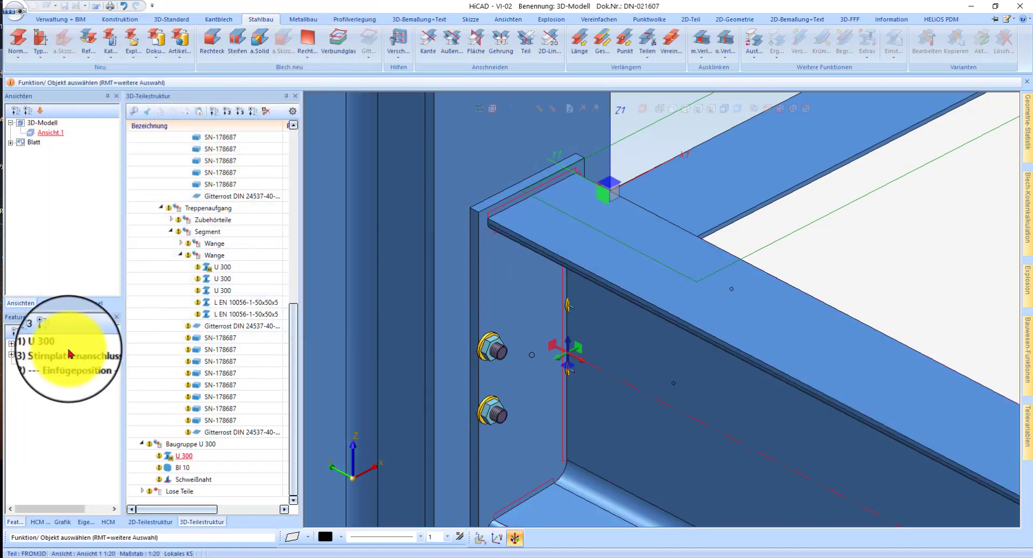
double_click(37, 346)
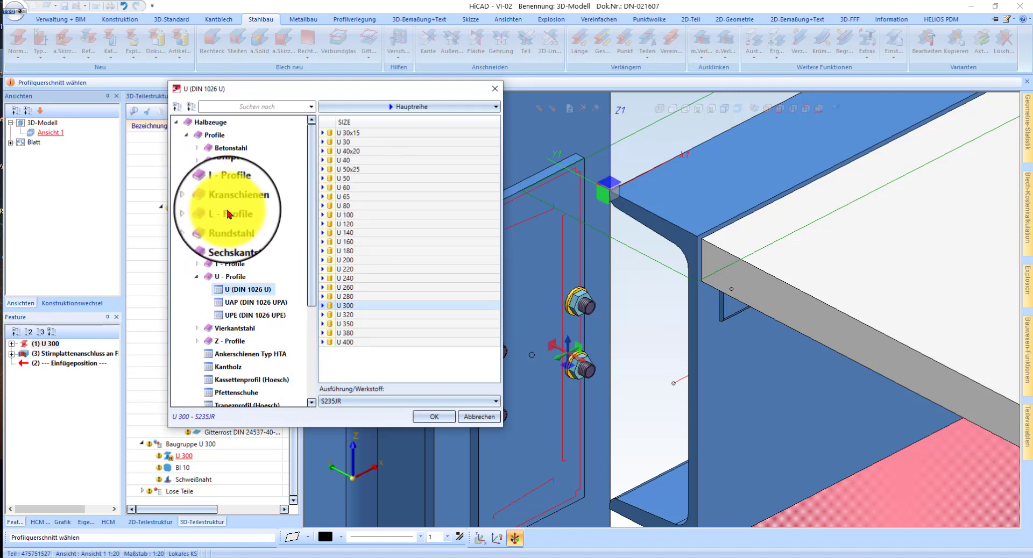
click(228, 188)
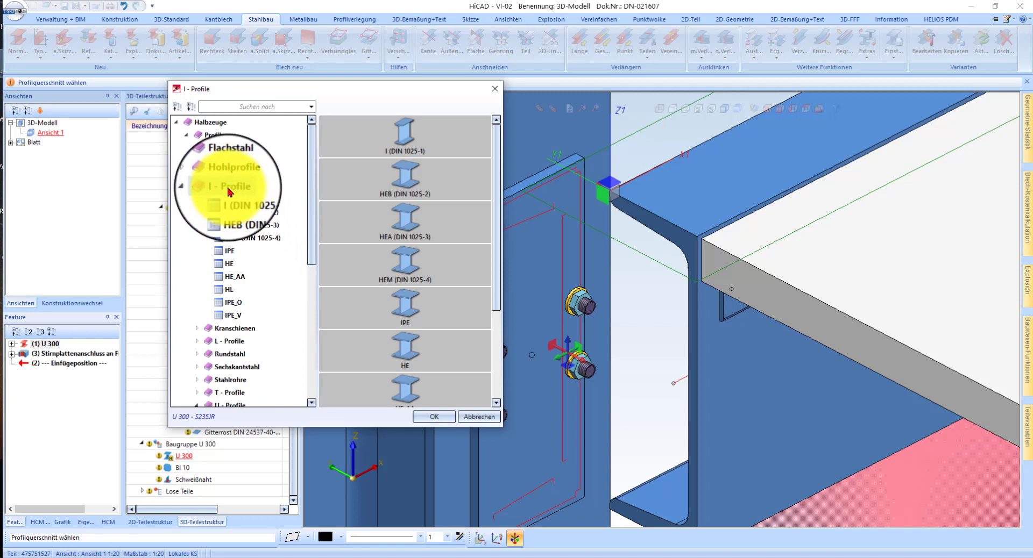
click(248, 225)
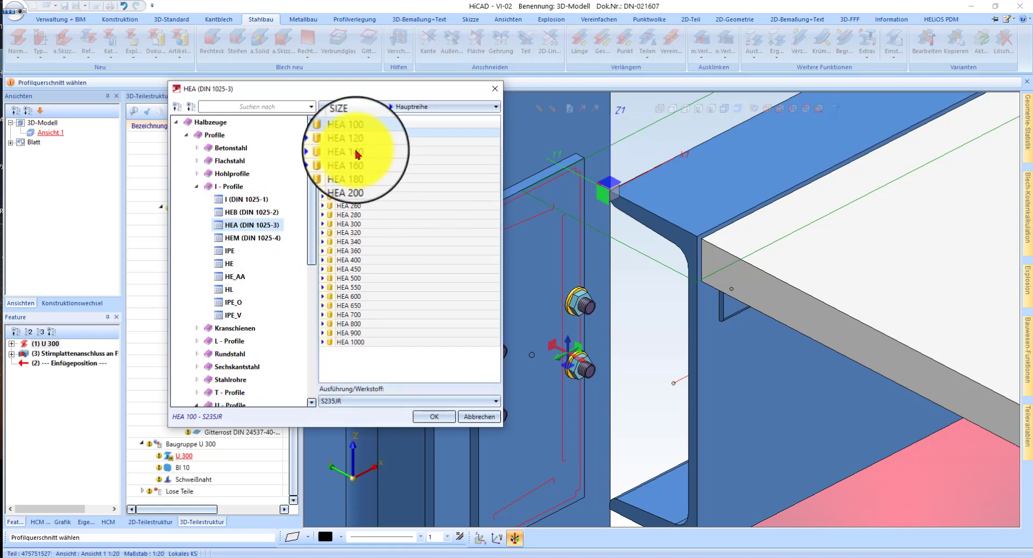
click(358, 170)
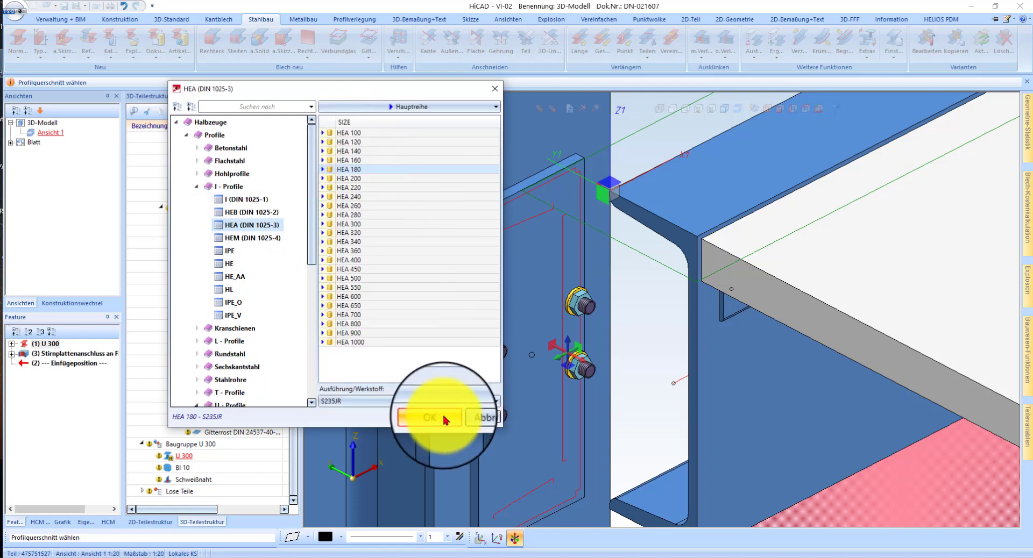
click(435, 417)
Examine how the HEA 180 beam's top flange sits against the end plate and column
scroll(484, 231, down, 1)
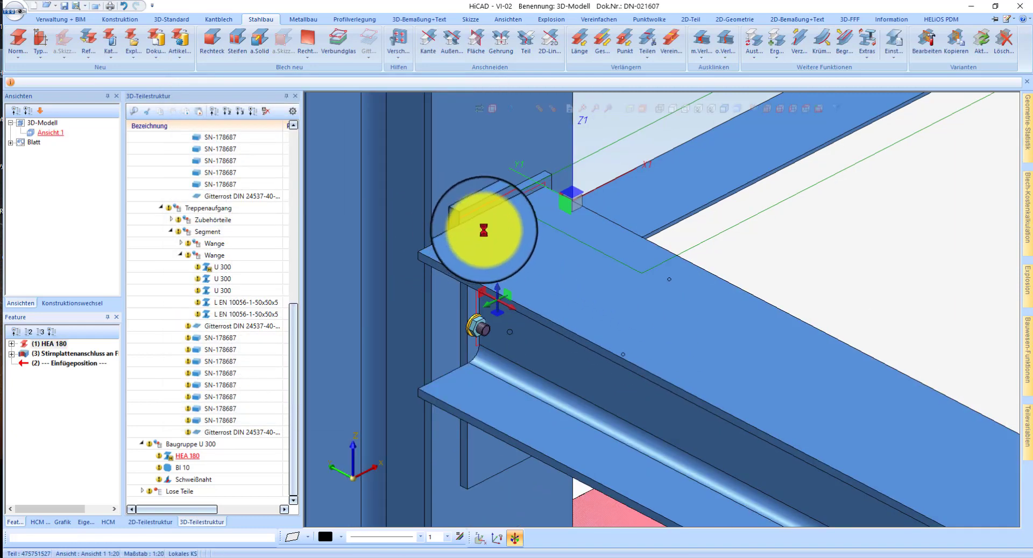
scroll(508, 211, up, 2)
middle_drag(509, 209, 486, 212)
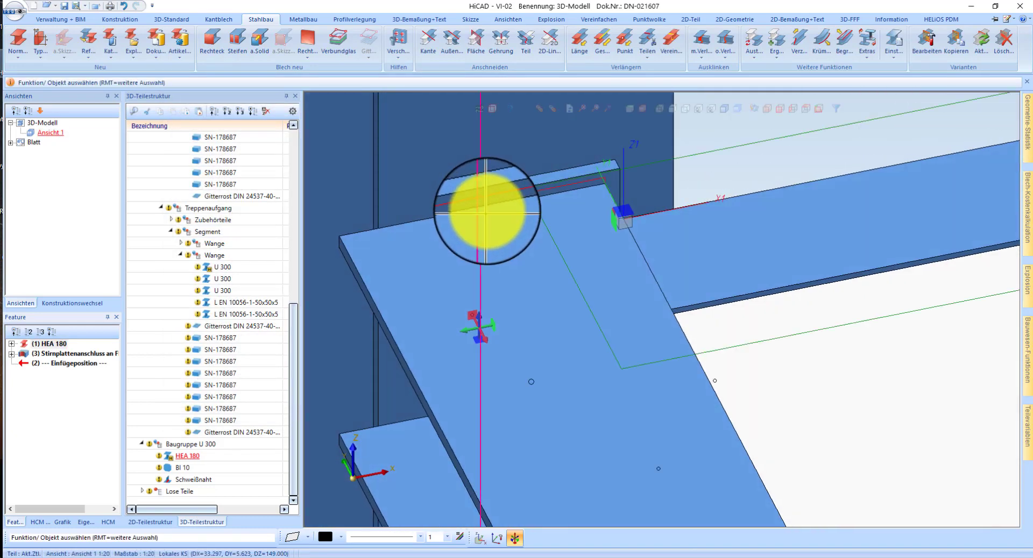
scroll(486, 212, down, 2)
scroll(484, 190, up, 2)
scroll(511, 276, down, 2)
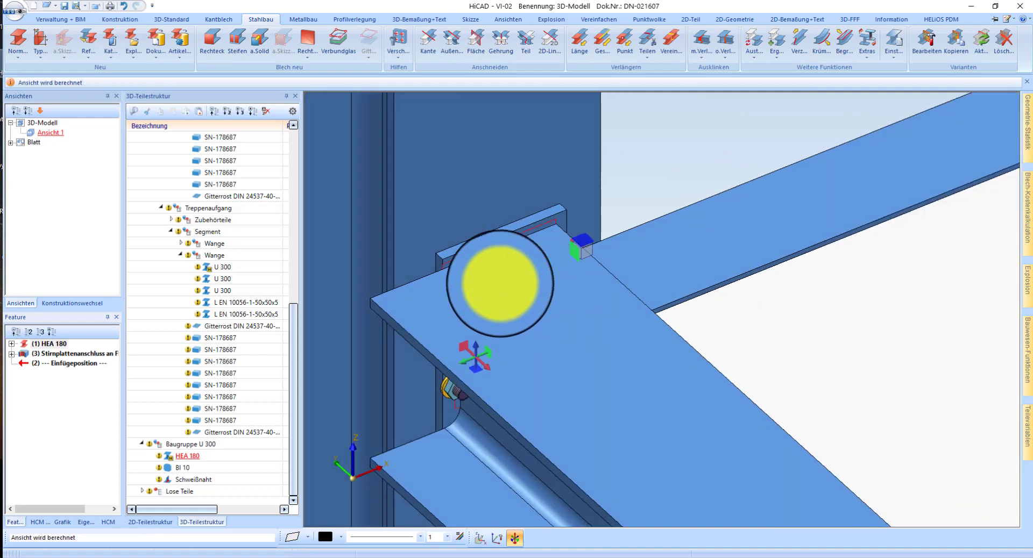
scroll(393, 291, up, 2)
Display the model in plan view as a wireframe, focused on the column beyond the cross beam's far end
right_click(392, 295)
click(523, 242)
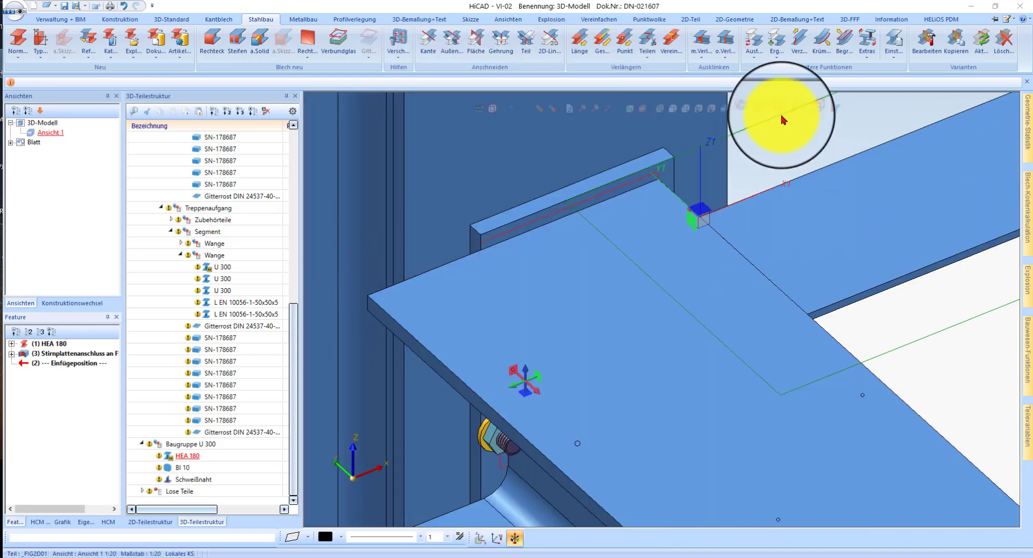
key(Return)
click(808, 113)
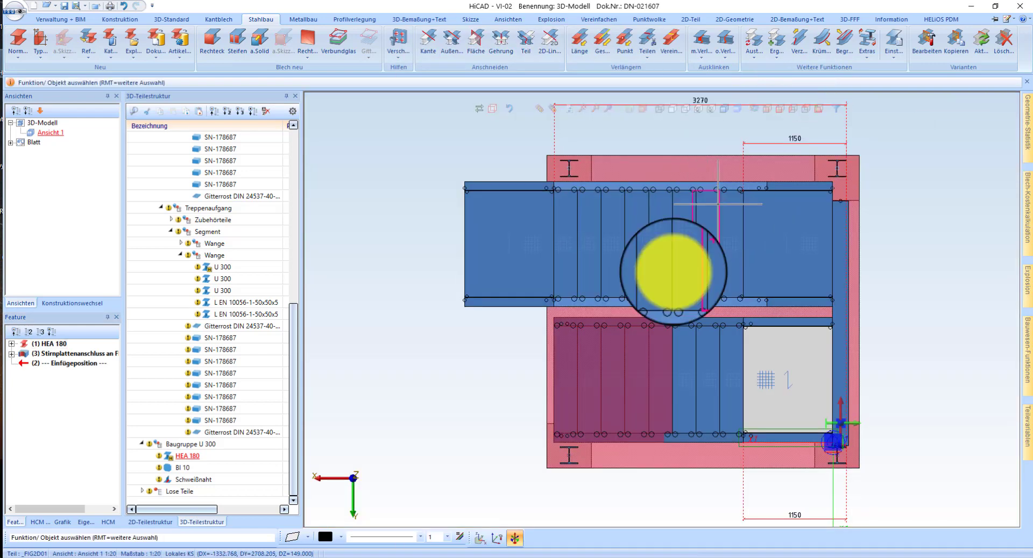
scroll(858, 300, up, 4)
scroll(716, 183, up, 4)
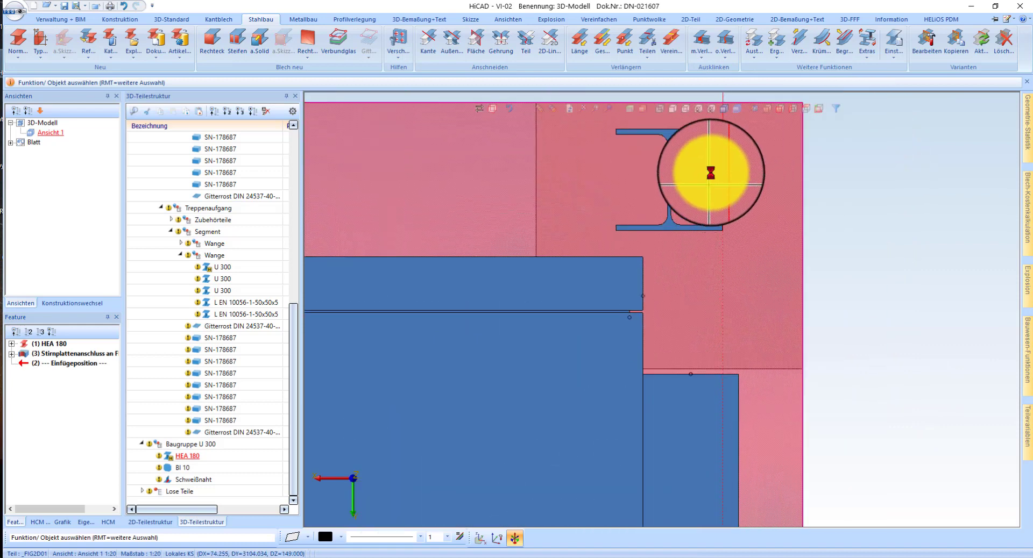
scroll(694, 127, up, 2)
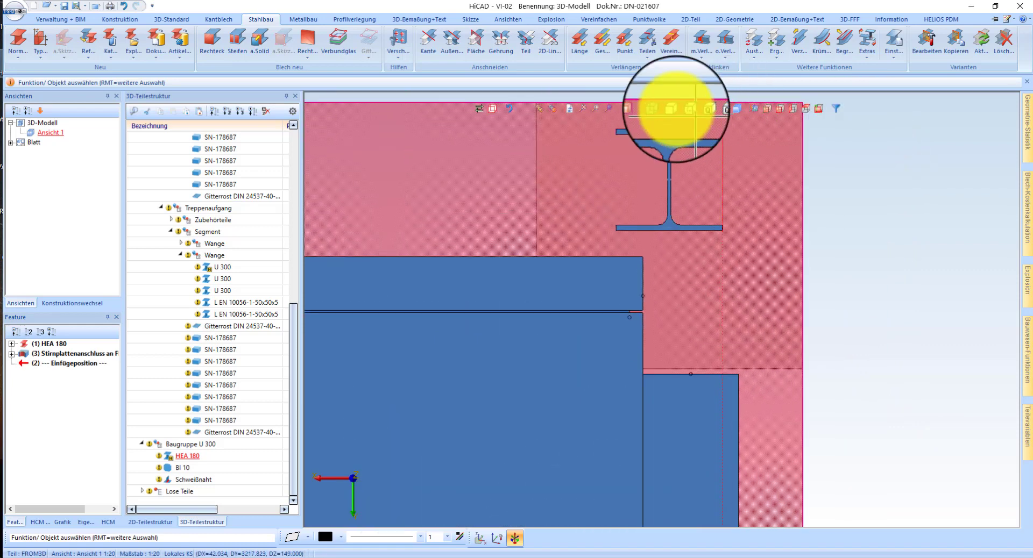
click(660, 111)
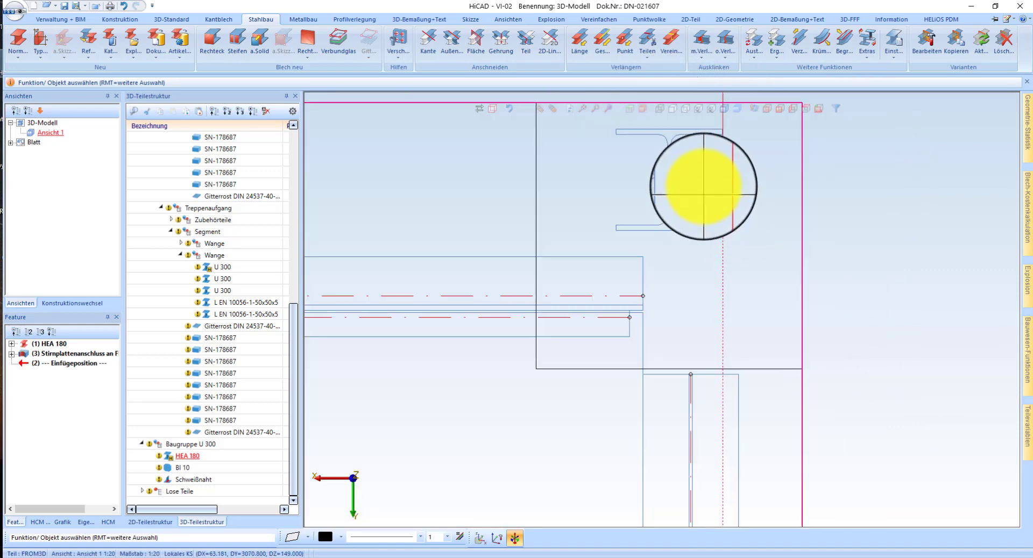
Draw a vertical construction line through the column's web centre and shift the HEA 180 cross beam sideways to centre on it
middle_click(718, 176)
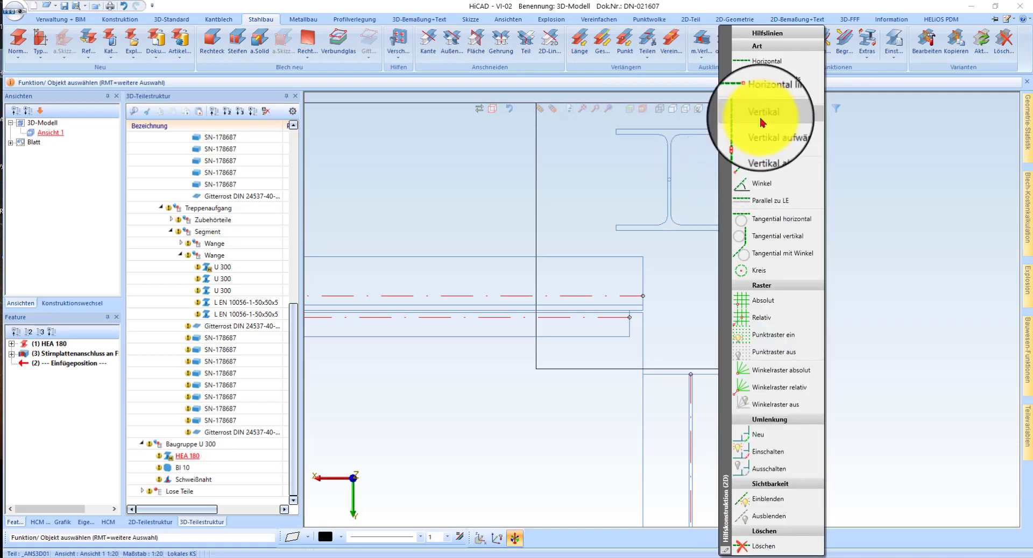
click(762, 123)
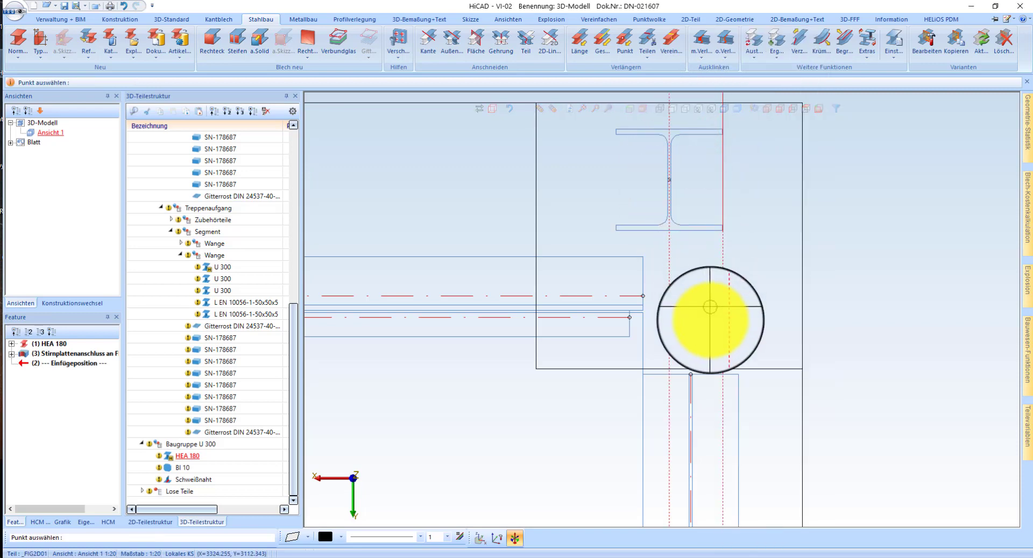
middle_click(700, 392)
scroll(699, 392, up, 4)
right_click(687, 389)
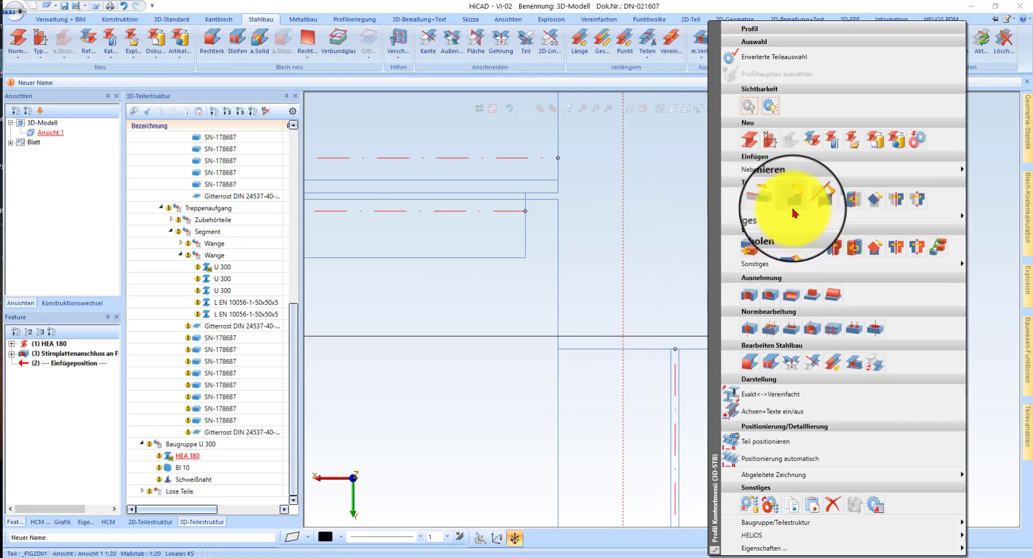
click(793, 204)
click(676, 350)
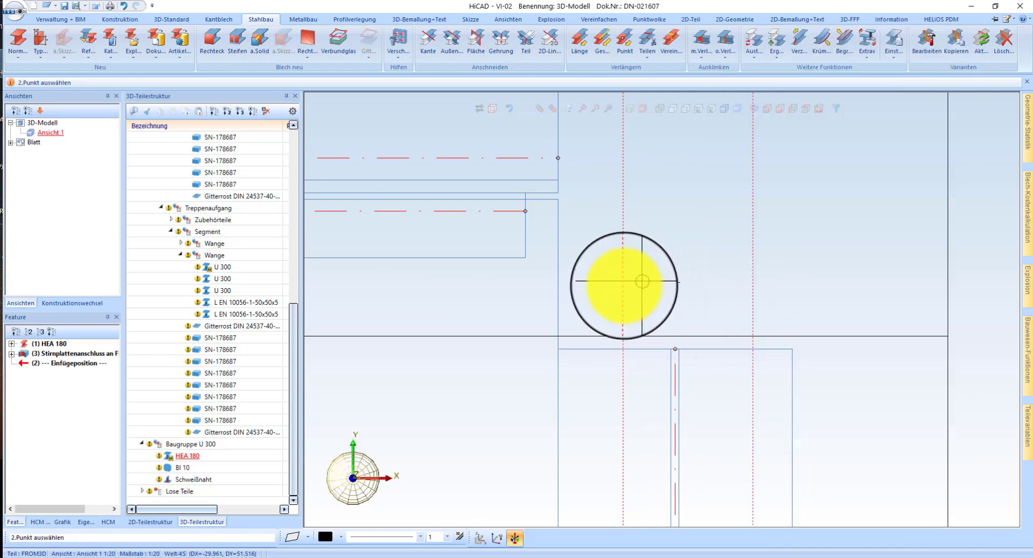
key(Return)
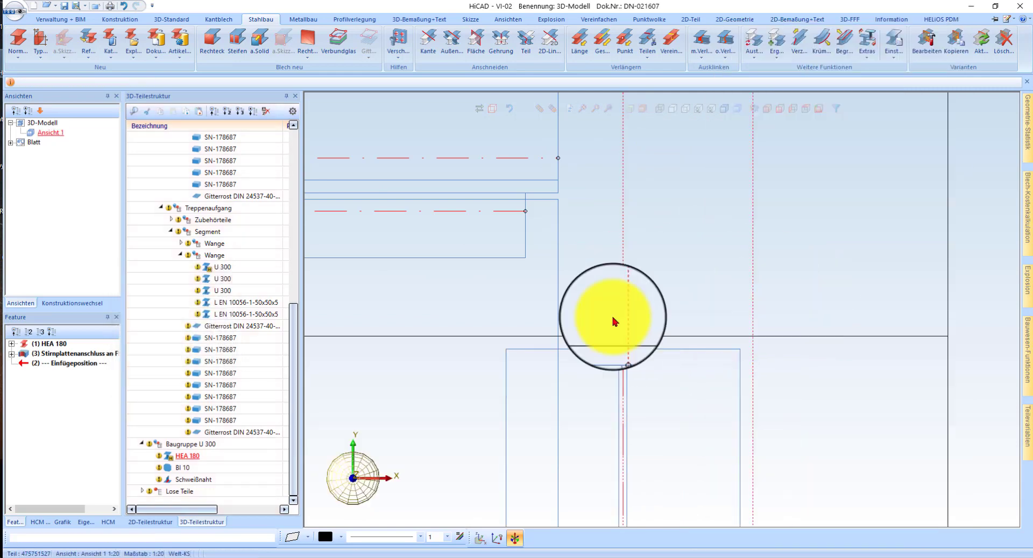
Recalculate the Stirnplattenanschluss variant at the column so its end plate follows the shifted HEA 180 cross beam
scroll(669, 314, down, 3)
scroll(663, 206, down, 3)
scroll(669, 438, up, 6)
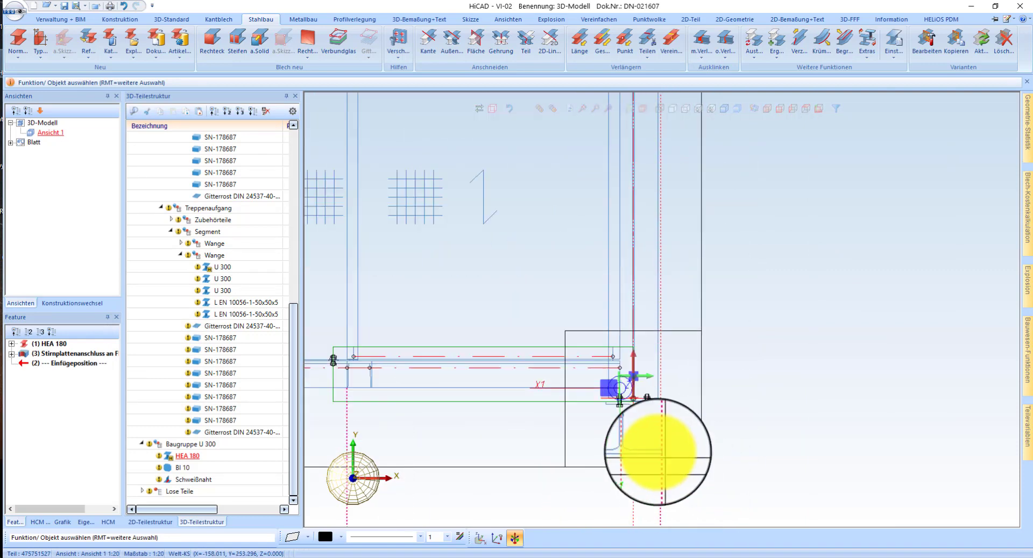
click(771, 408)
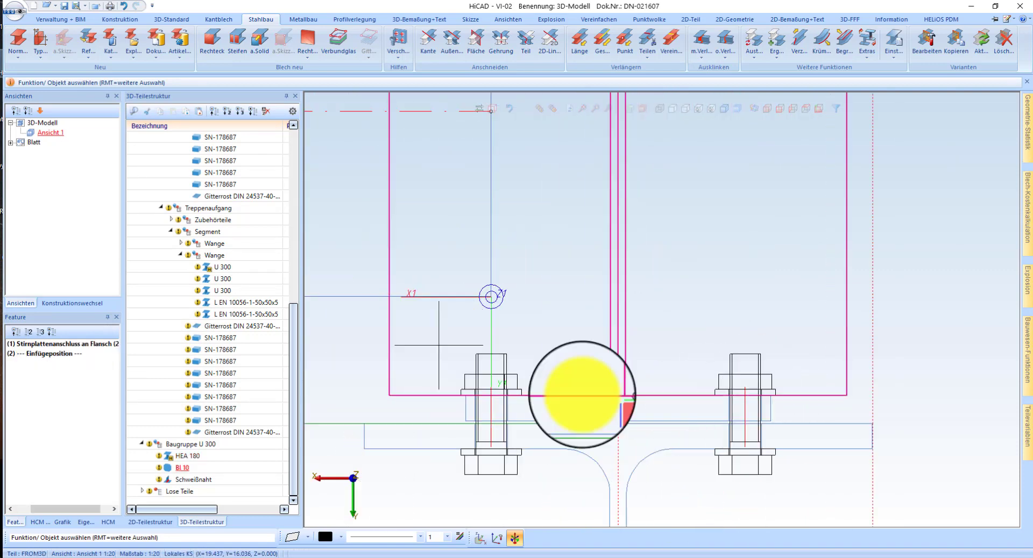
click(979, 43)
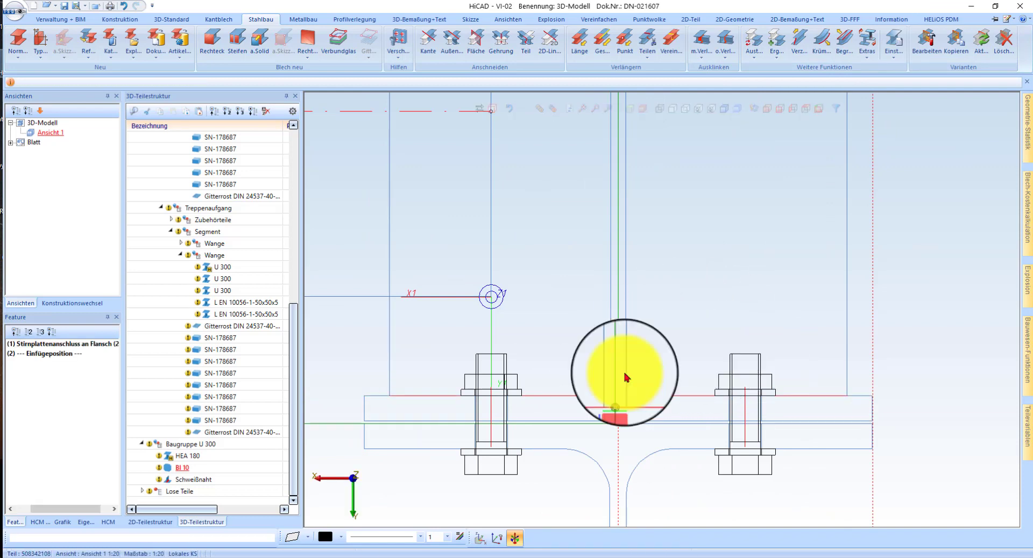
Display the model as a shaded axonometric view and examine the bolted end plate at the cross beam's end
scroll(567, 364, down, 2)
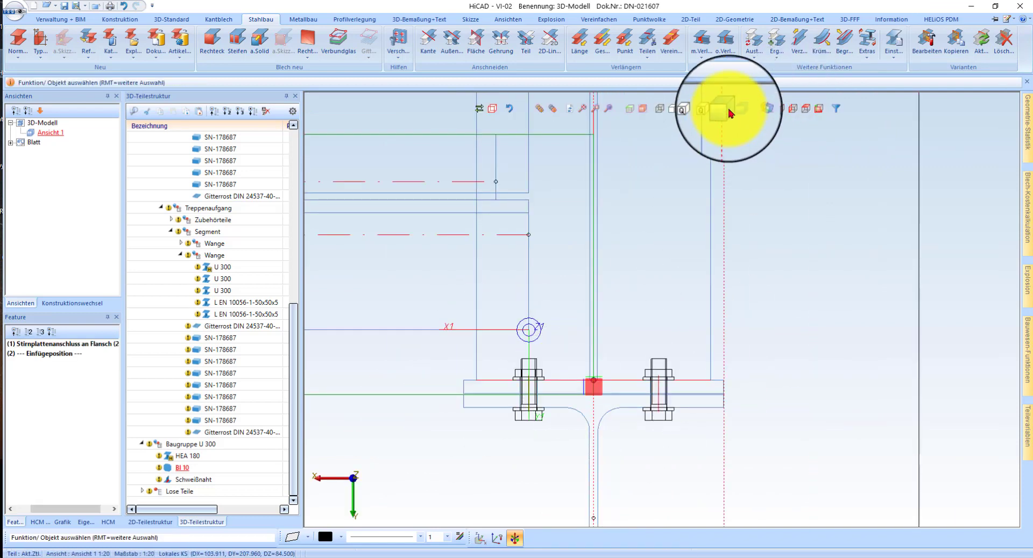
click(729, 112)
click(770, 110)
scroll(672, 349, up, 5)
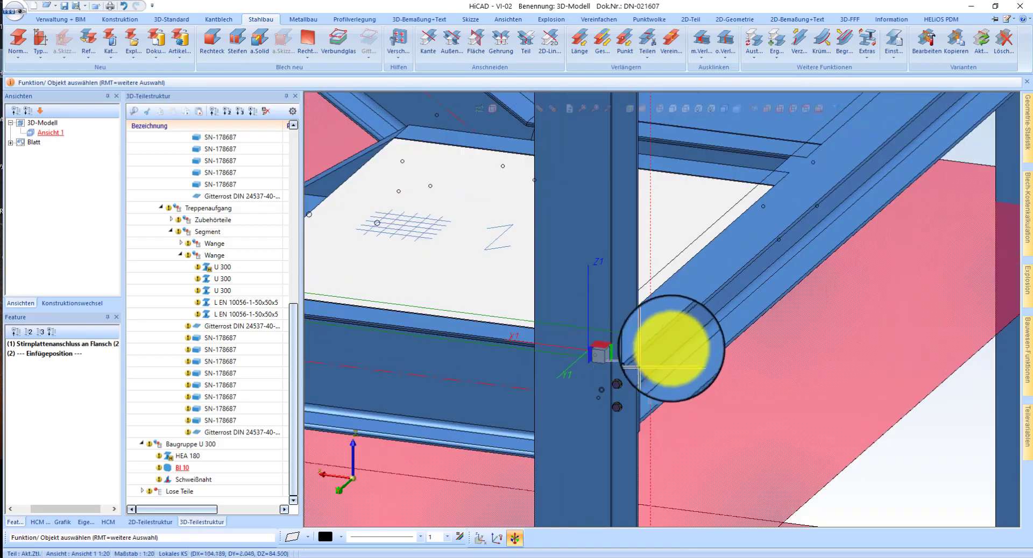
middle_drag(671, 350, 464, 312)
scroll(454, 337, up, 2)
Copy the end plate connection to the opposite end of the HEA 180 cross beam, attaching it to the column there
click(956, 42)
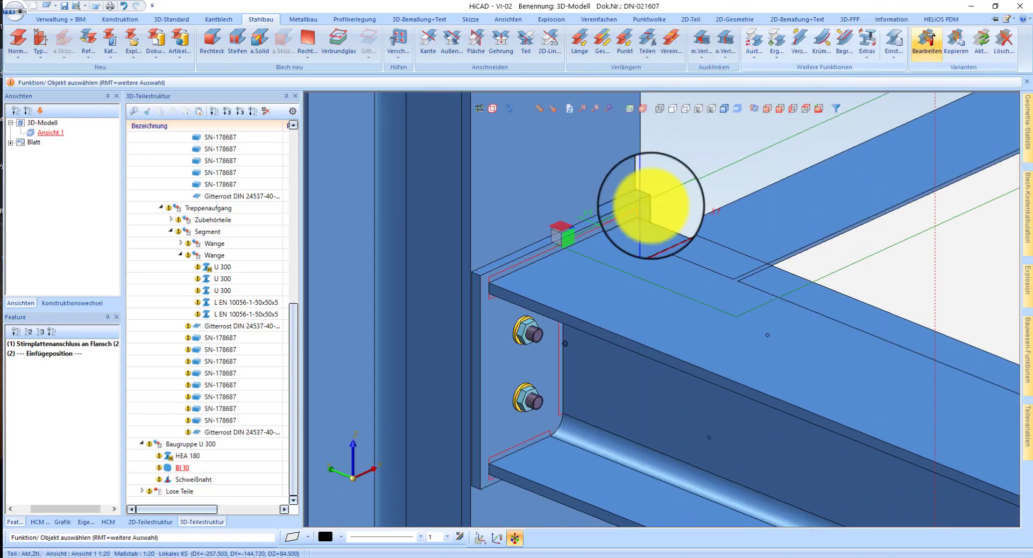
click(462, 235)
scroll(466, 235, down, 5)
scroll(816, 390, up, 3)
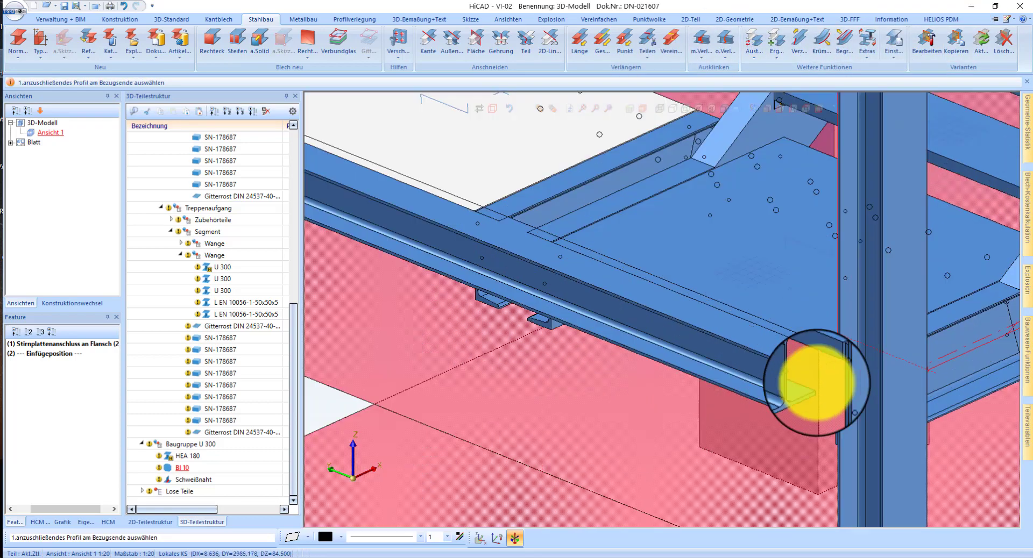
click(751, 377)
click(879, 463)
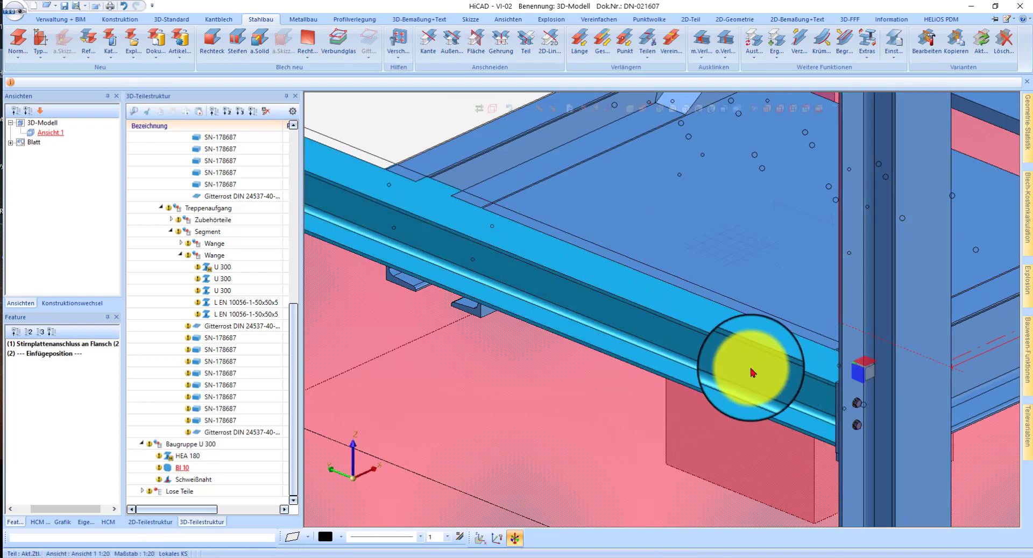
Examine how the U 300 stair stringer meets the HEA 180 cross beam near the column
scroll(752, 372, down, 4)
scroll(579, 296, up, 6)
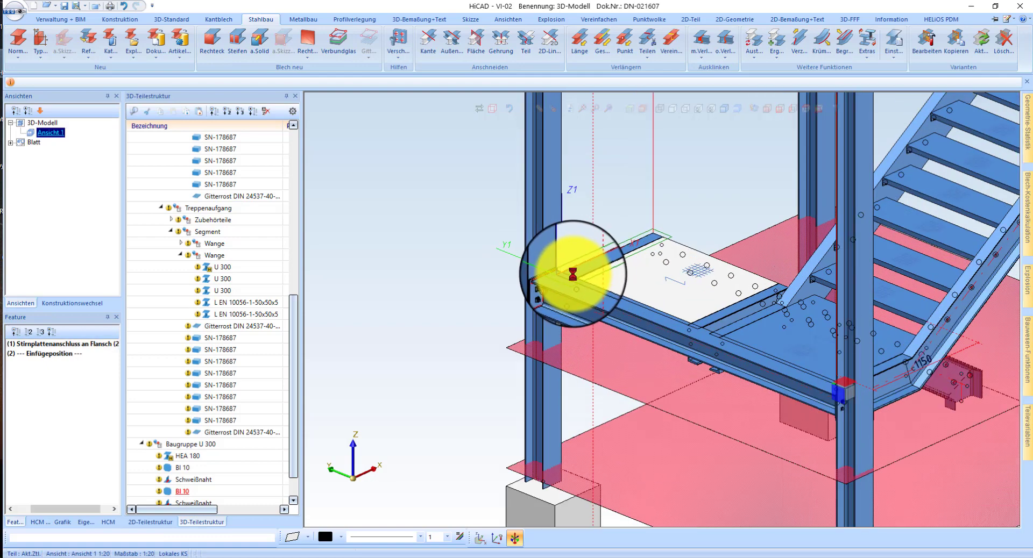
middle_drag(592, 294, 621, 272)
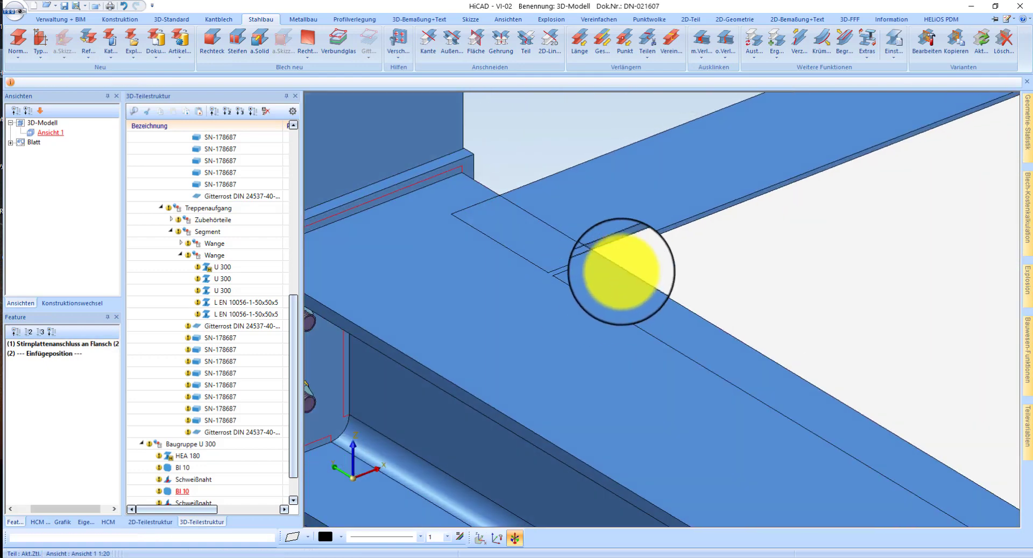
scroll(470, 263, down, 2)
scroll(532, 239, up, 3)
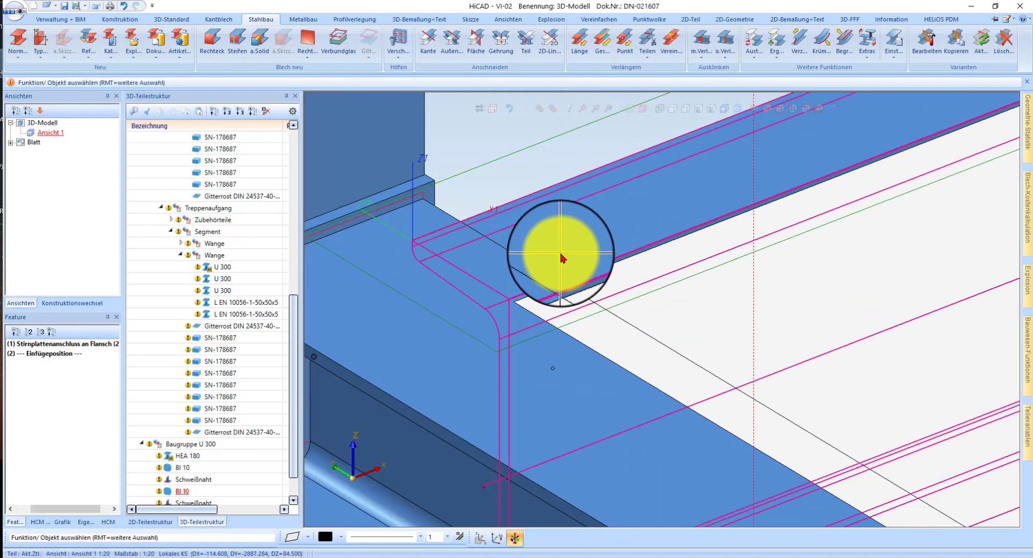
middle_drag(561, 254, 784, 261)
scroll(664, 210, down, 2)
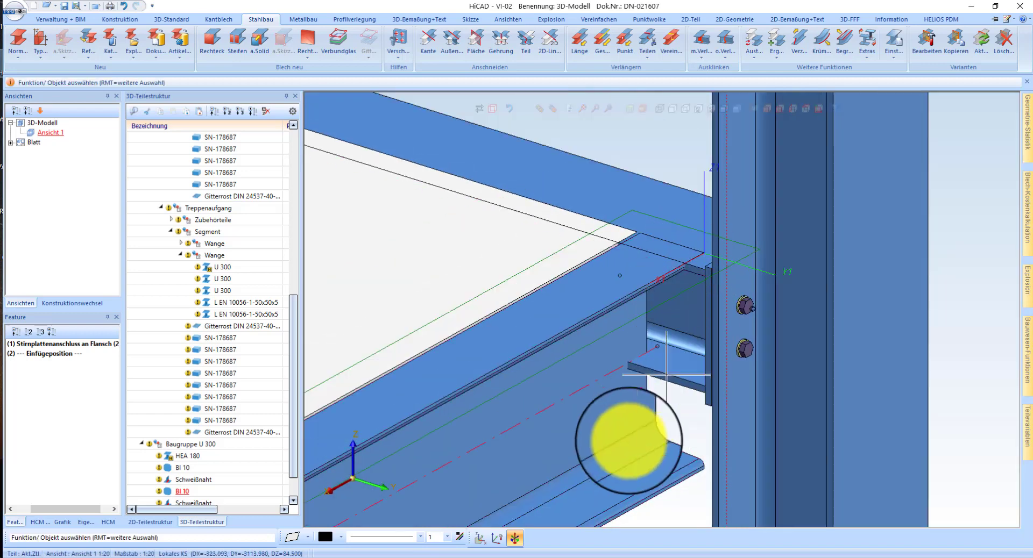
Start a profile connection from the Stahlbau functions with the U 300 stringer as the profile to connect
click(652, 431)
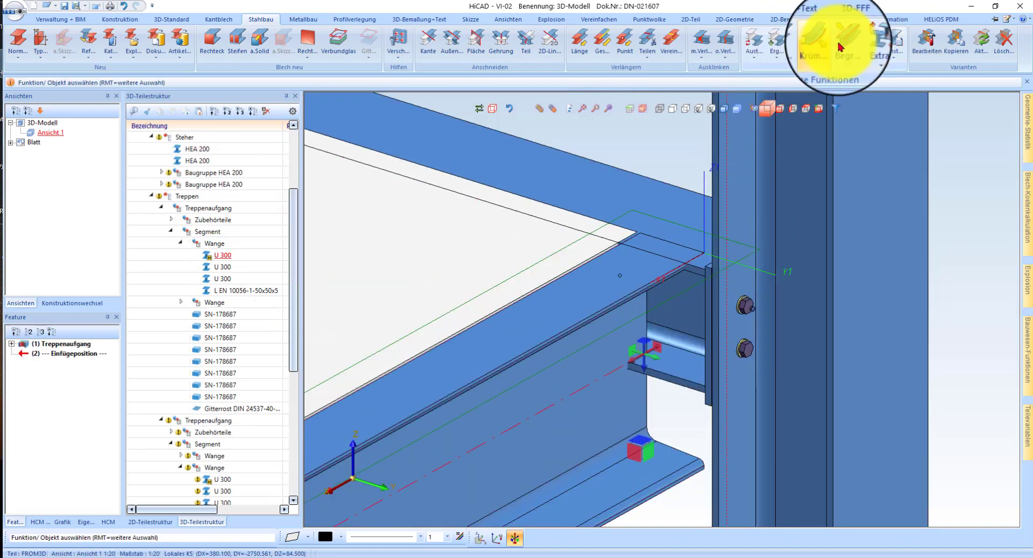
mouse_move(1014, 357)
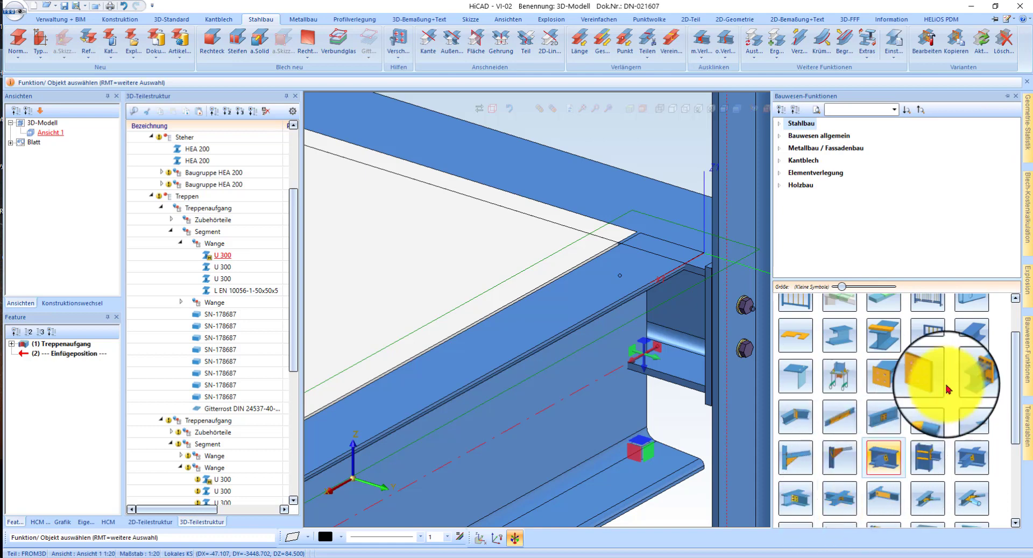
click(965, 437)
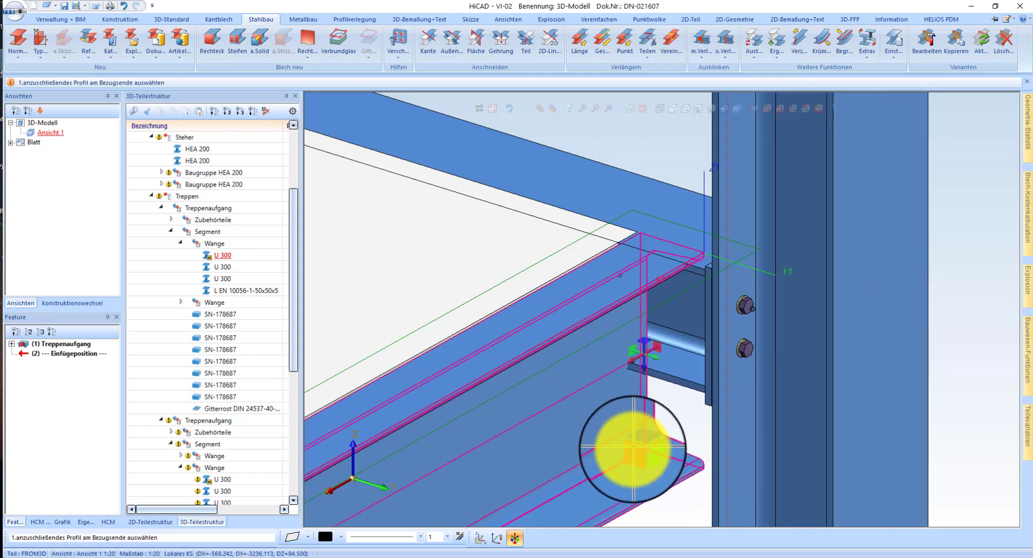
double_click(637, 360)
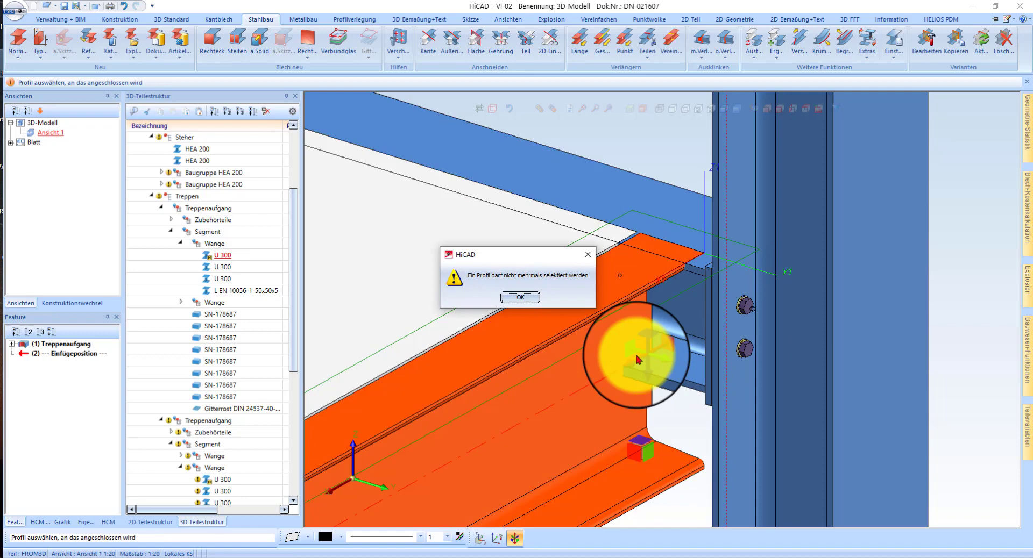
click(528, 301)
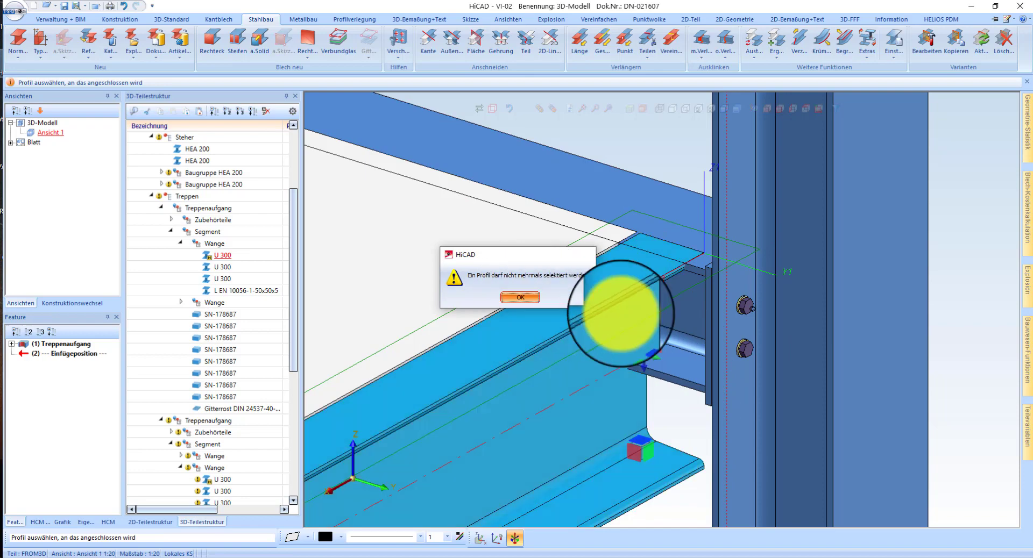
click(707, 428)
click(522, 296)
scroll(631, 287, down, 2)
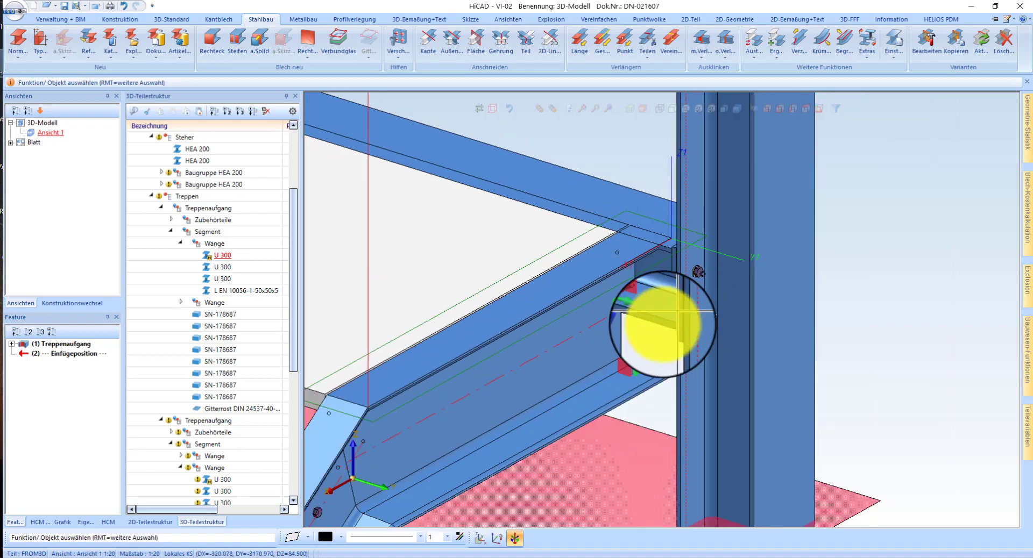
scroll(668, 321, up, 2)
click(626, 398)
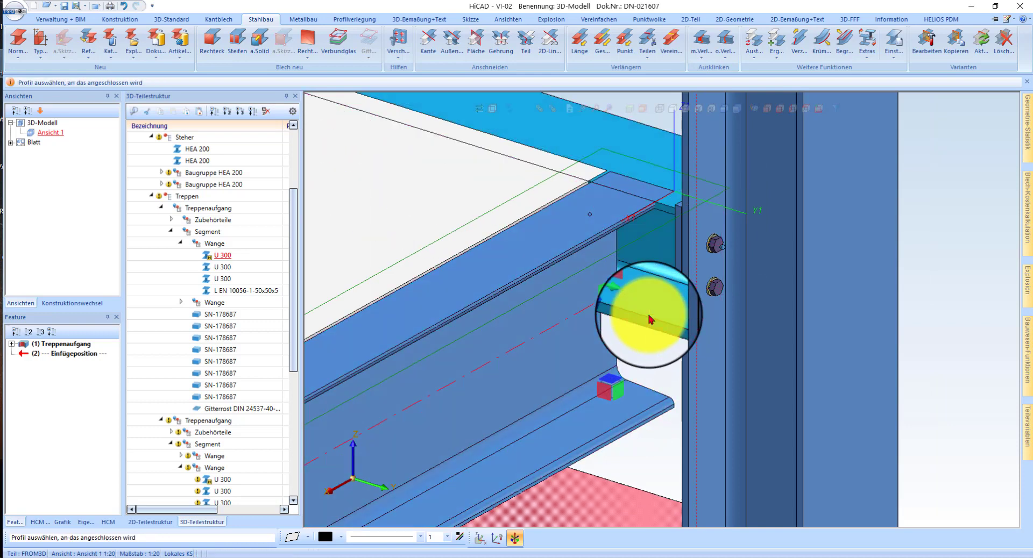
click(650, 320)
click(518, 299)
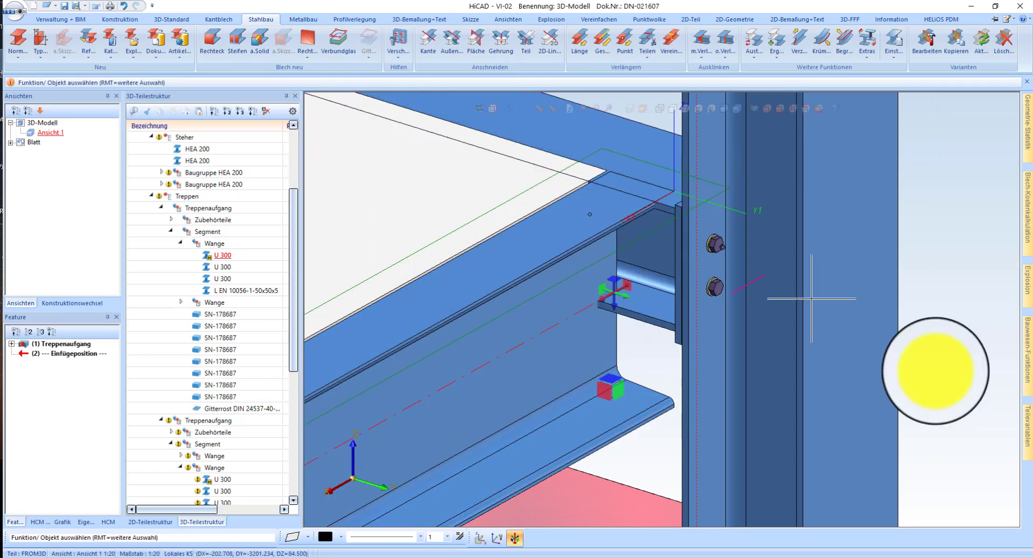
Trim the upper end of the U 300 stringer to a 3D edge at the beam, with extension allowed and a gap of 0
mouse_move(1028, 358)
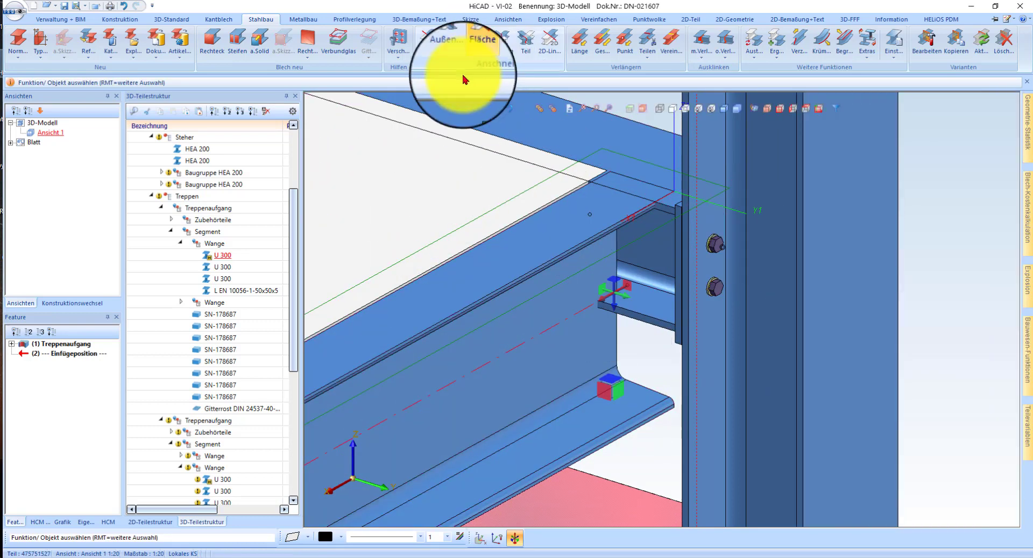
click(429, 45)
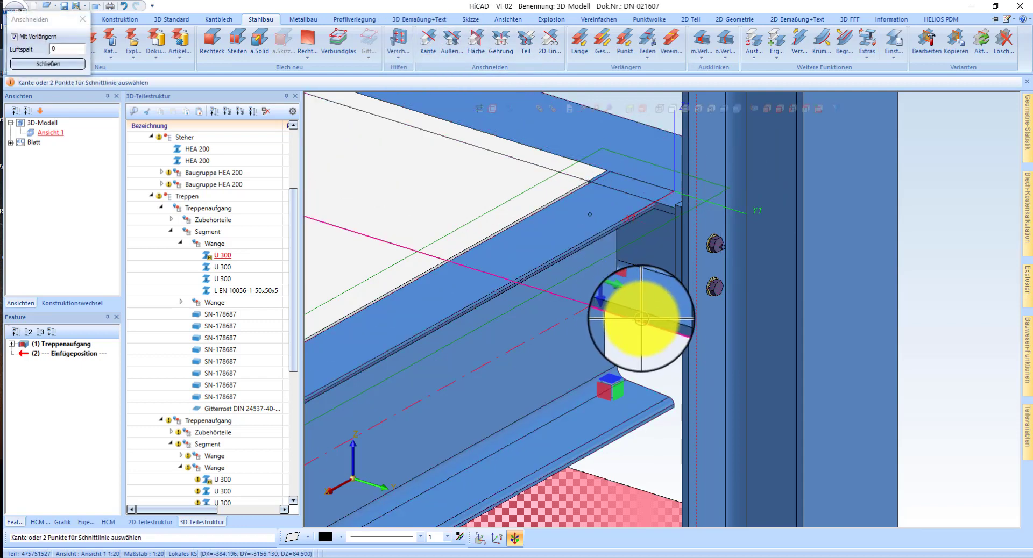
click(692, 260)
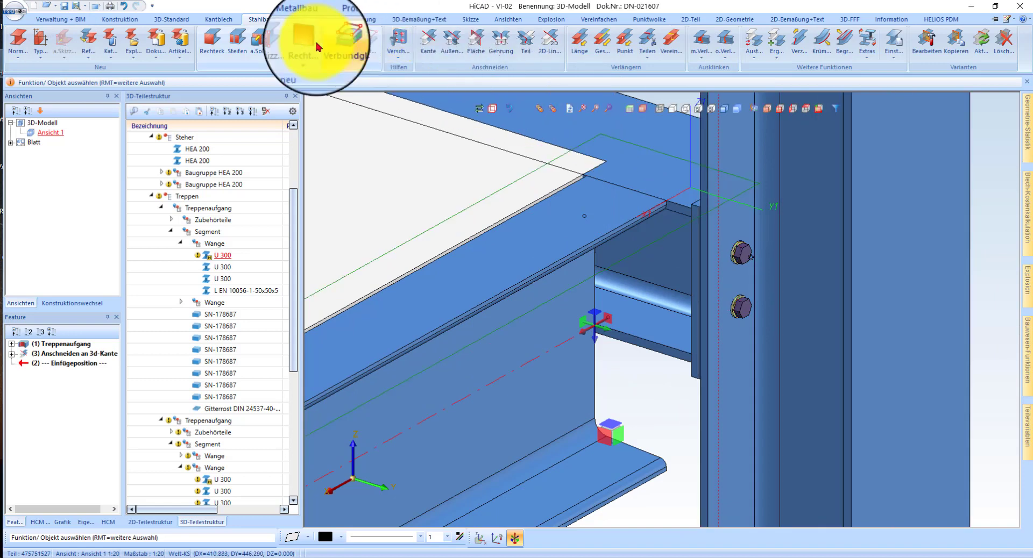
Add two Bl 10 rectangular plates to the U 300 stringer's end, automatically fitted, with the connected profile shortened and zero overhangs
click(212, 46)
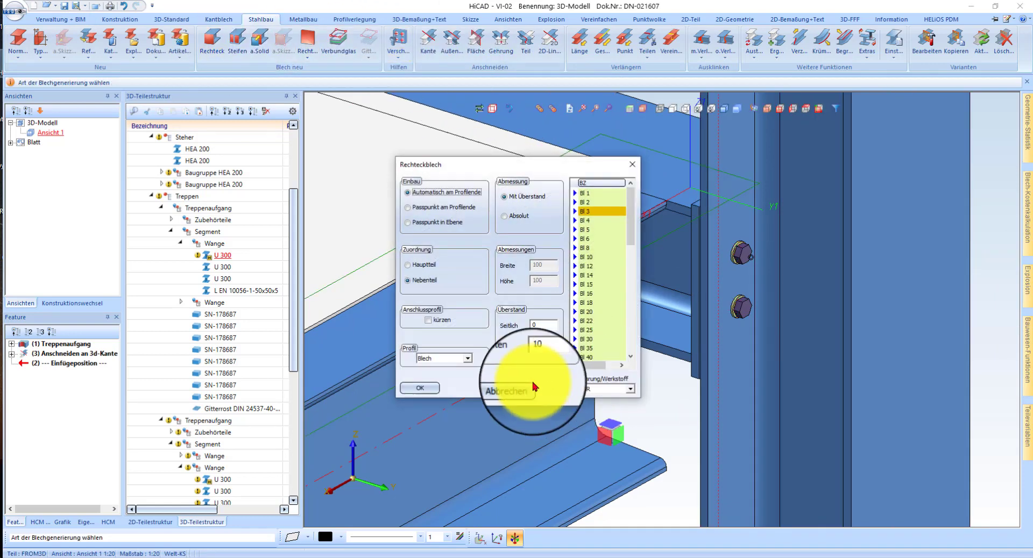
click(435, 323)
click(547, 324)
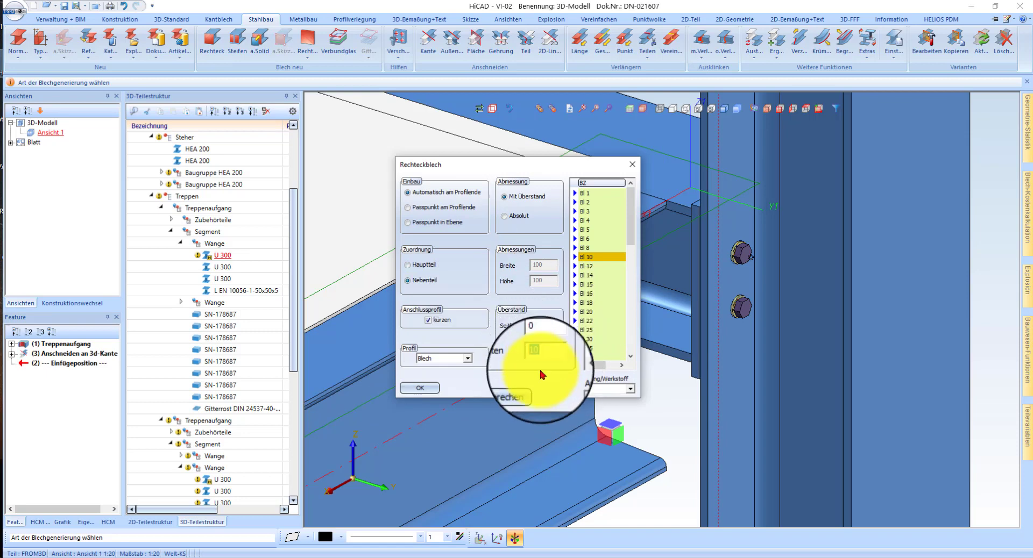
click(419, 387)
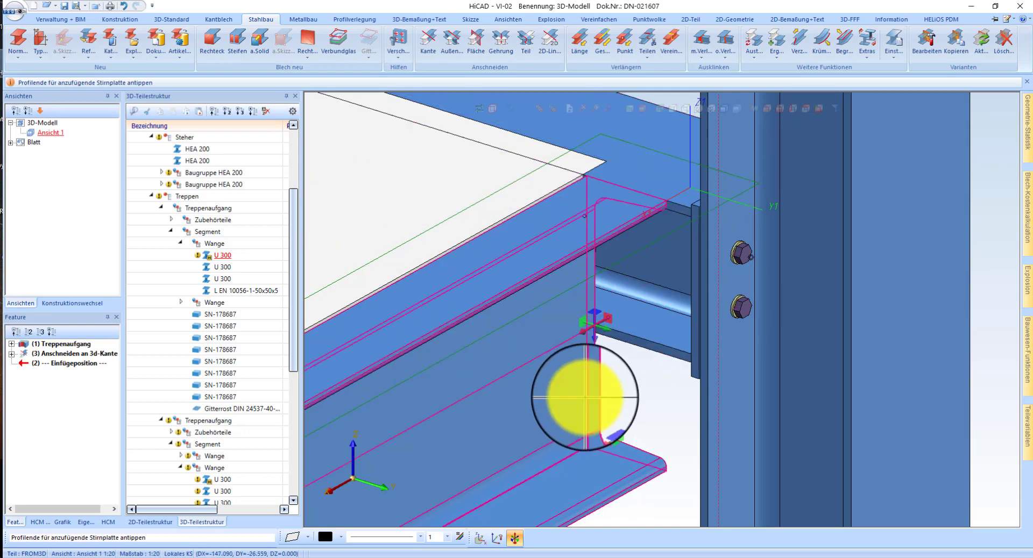
click(614, 398)
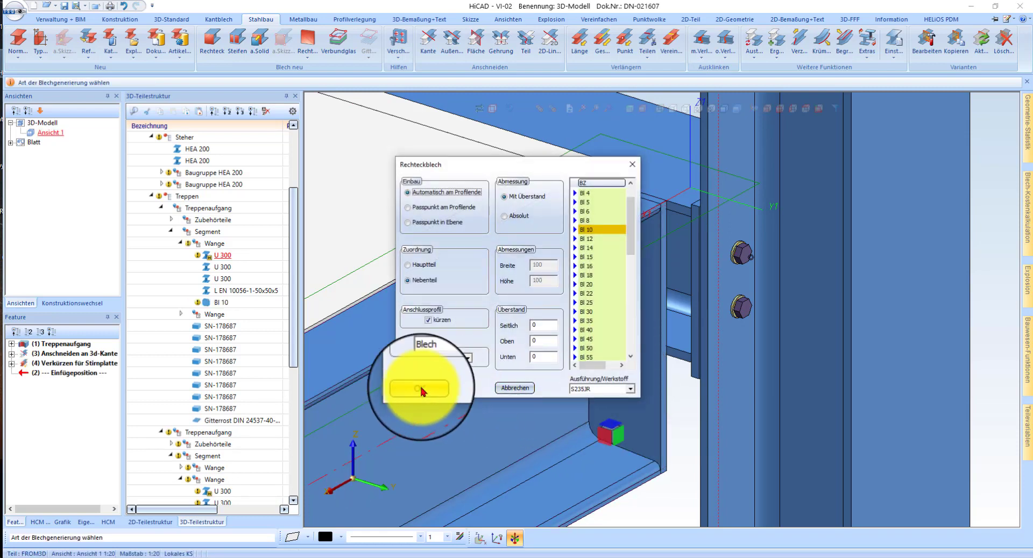
click(423, 392)
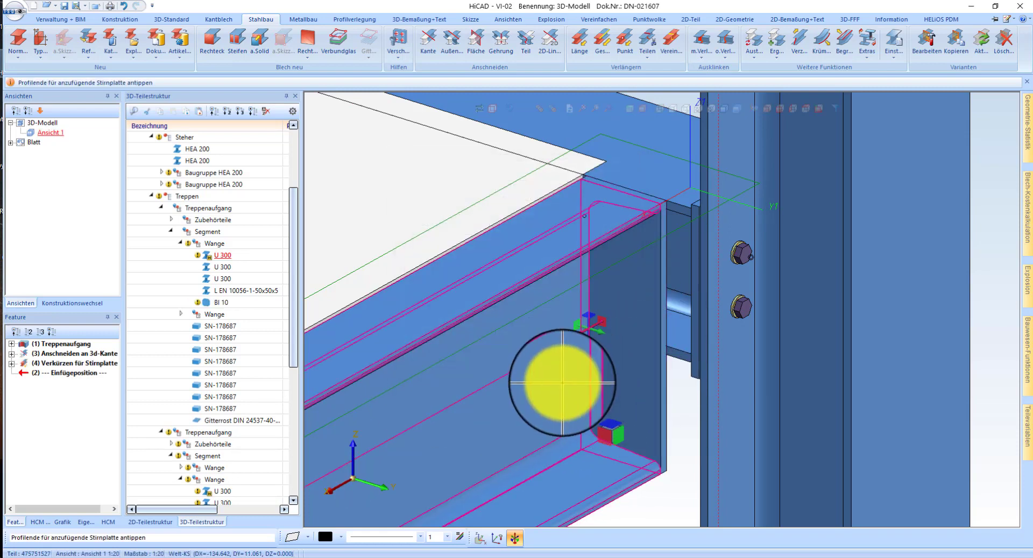
click(654, 207)
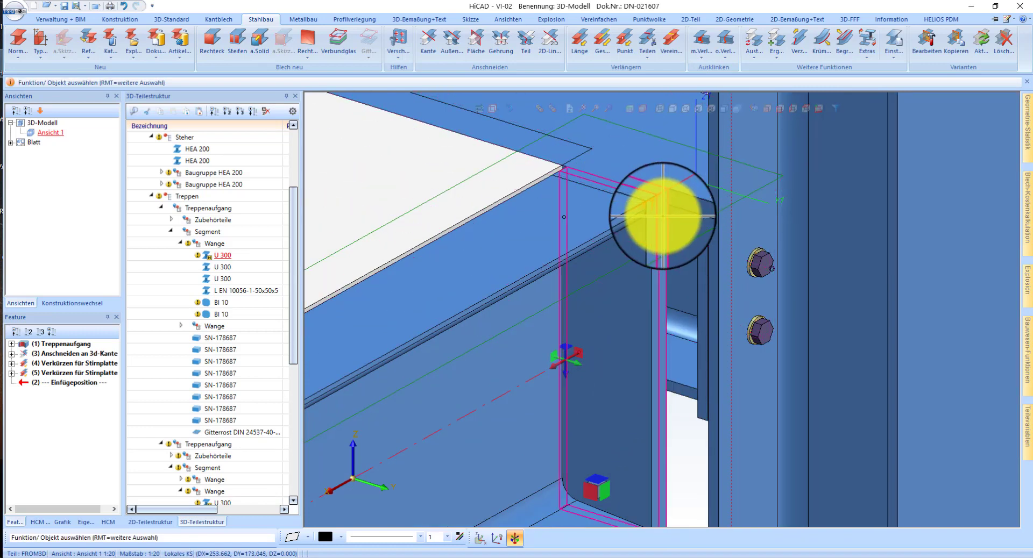
Move the beam-side Bl 10 end plate out of the Wange assembly into the assembly Baugruppe U 300
click(162, 209)
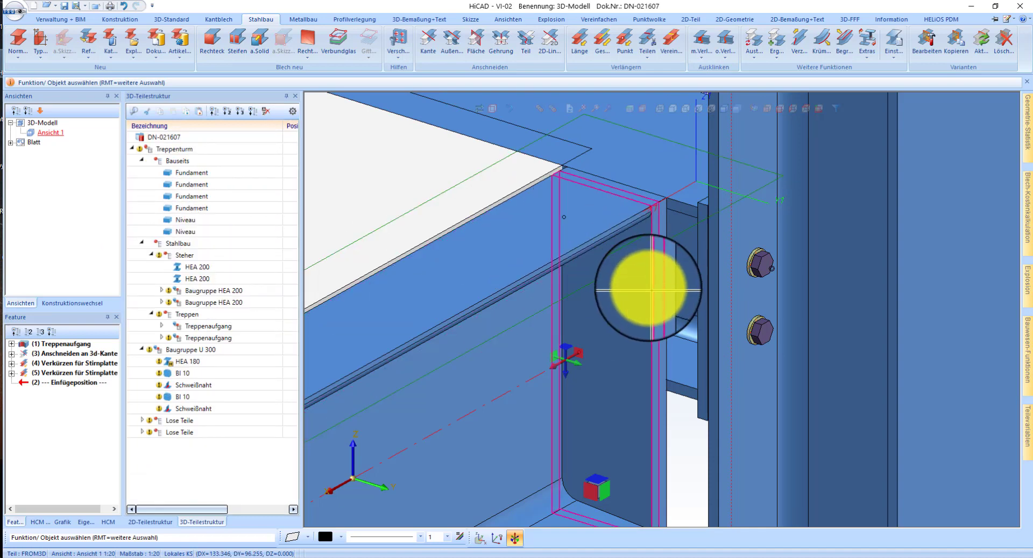
click(610, 232)
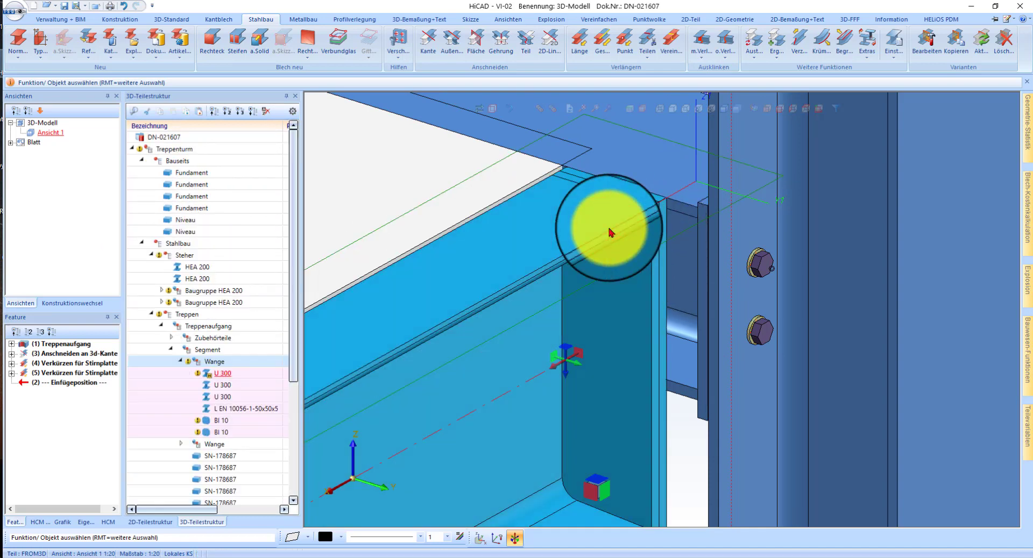
right_click(498, 301)
click(450, 243)
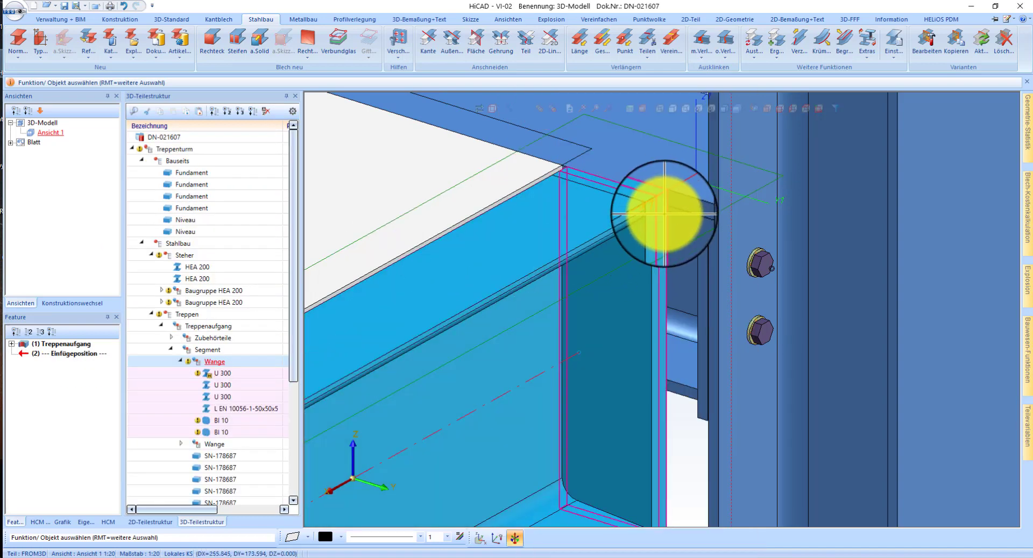
scroll(667, 199, up, 3)
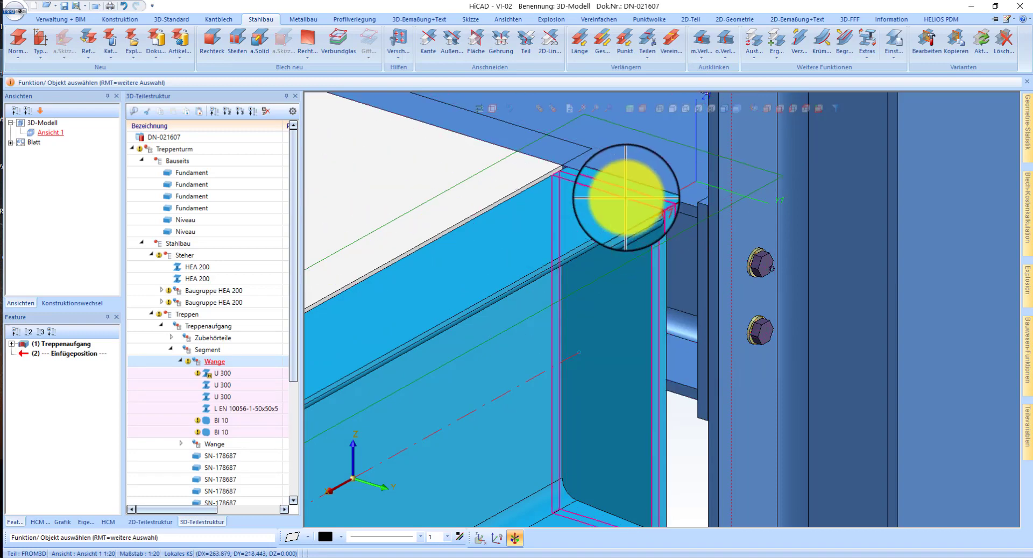
click(675, 203)
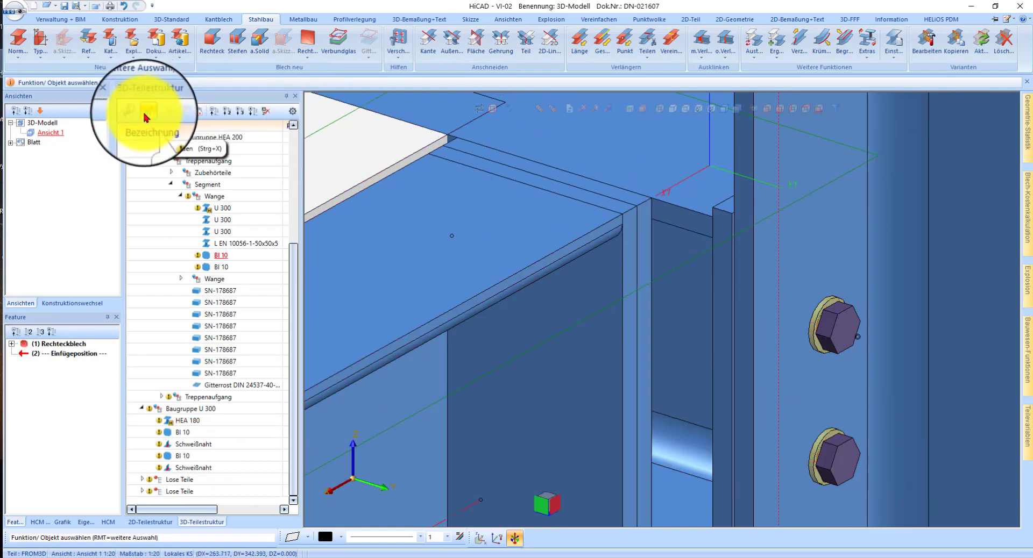
click(692, 215)
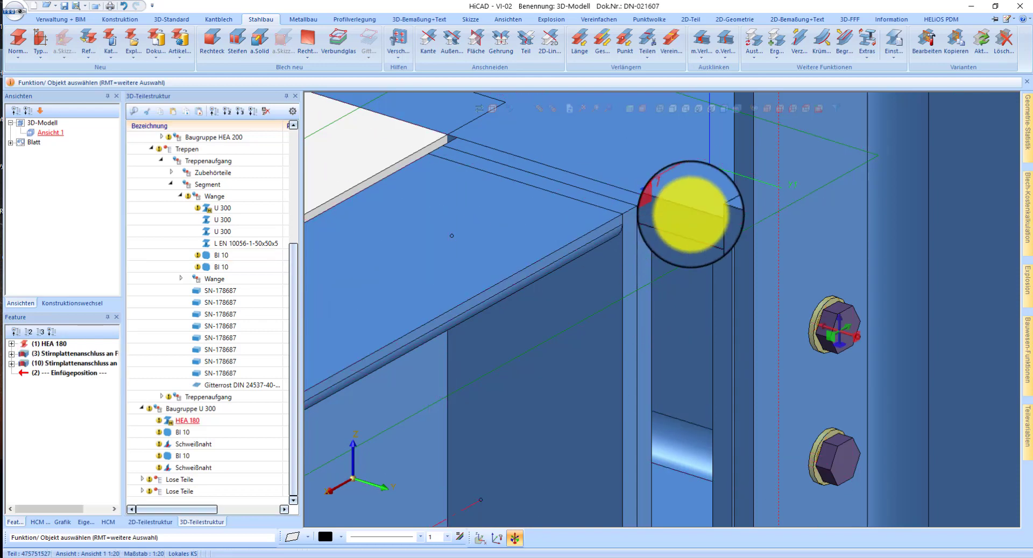
click(214, 410)
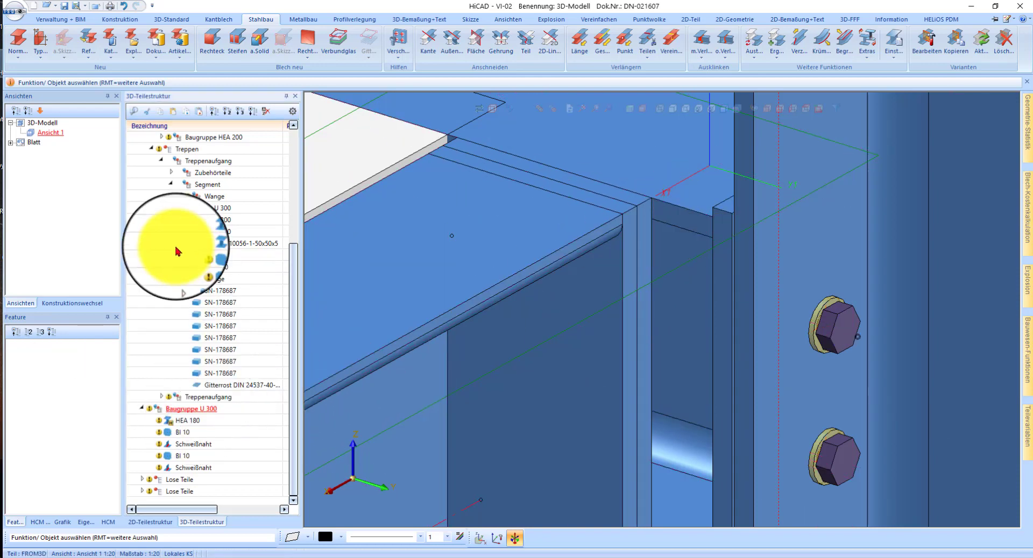
click(173, 112)
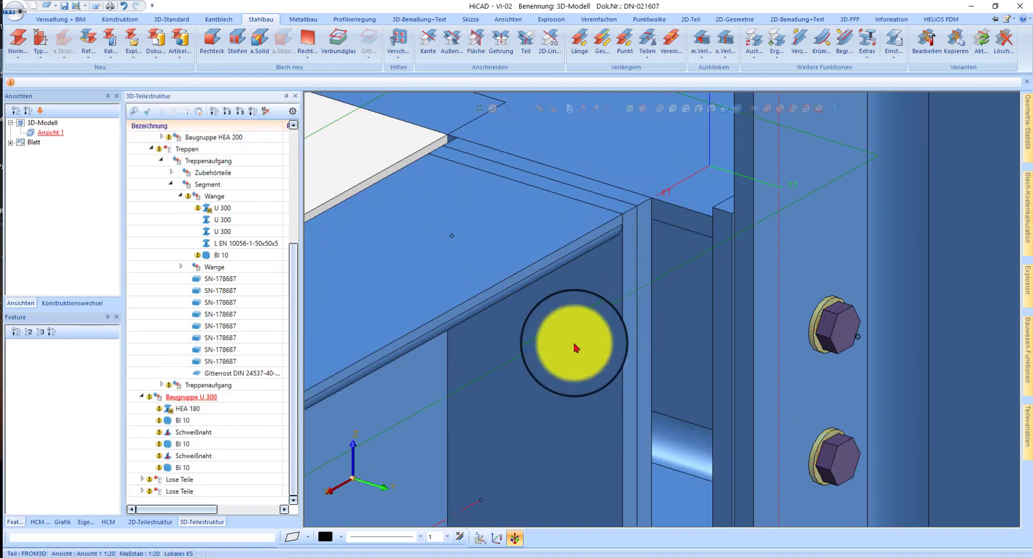
Move Baugruppe U 300 and both Lose Teile groups into the Steher group of the part structure
click(141, 399)
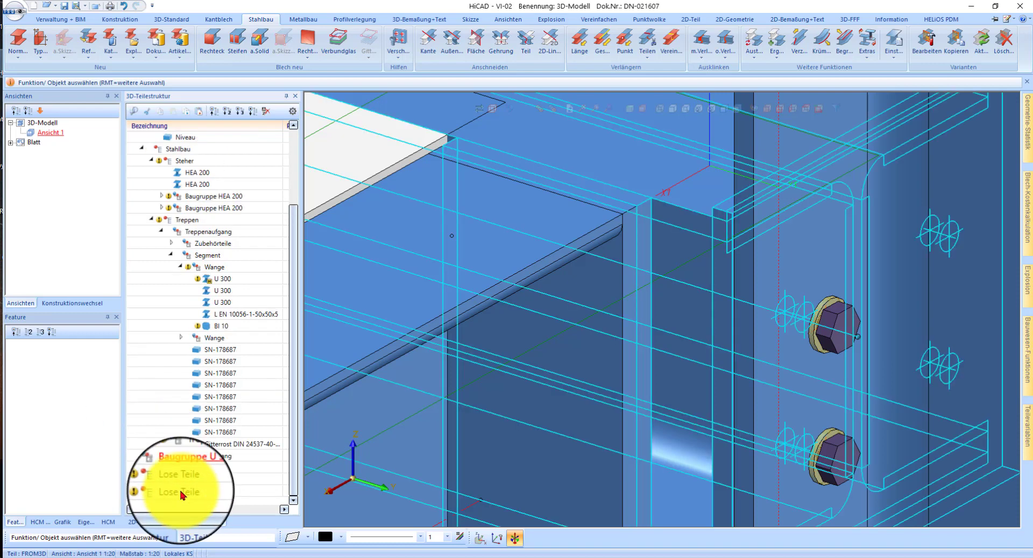
drag(185, 477, 185, 160)
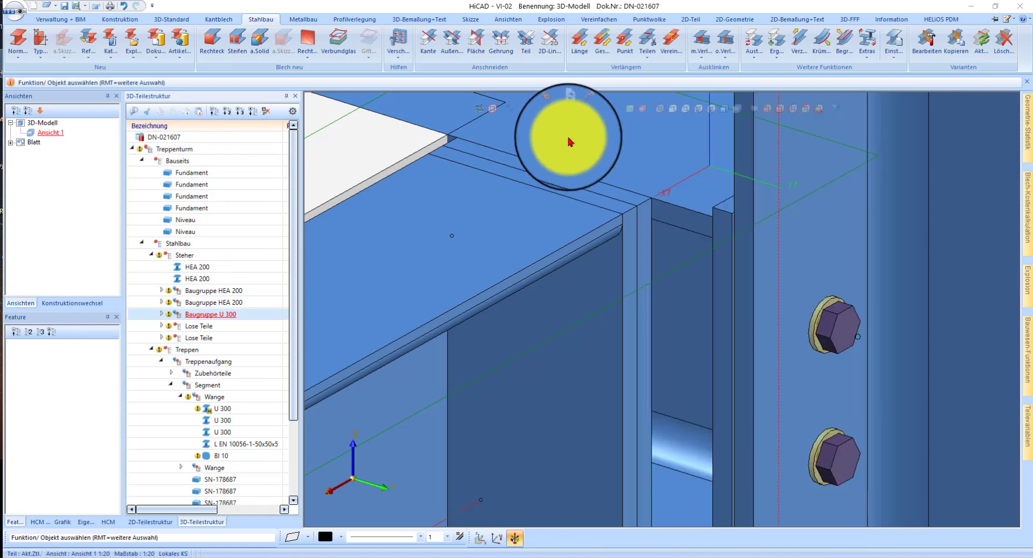
Delete all processing planes from the model
scroll(579, 147, down, 3)
click(585, 150)
scroll(571, 150, up, 2)
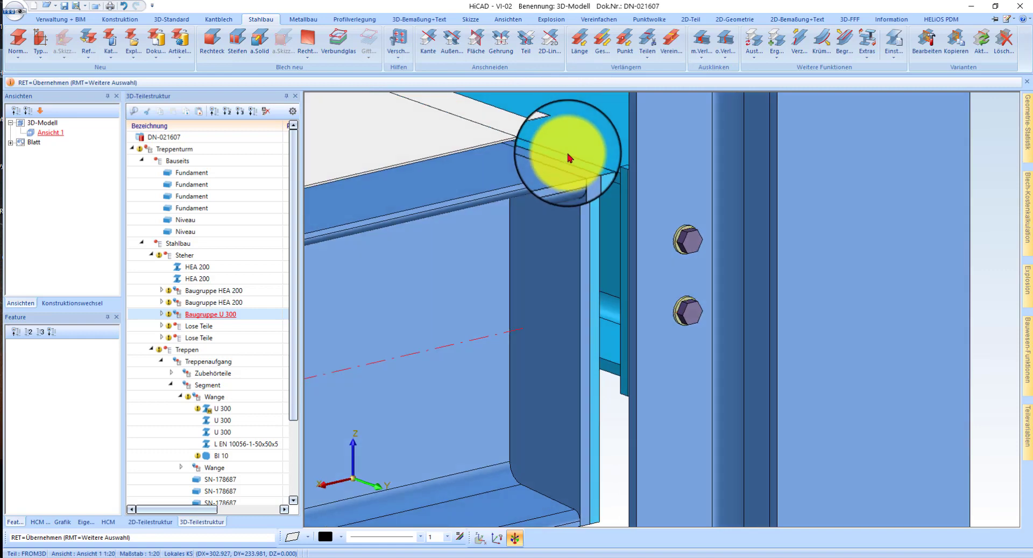
mouse_move(567, 154)
middle_down()
mouse_move(585, 155)
mouse_move(576, 154)
middle_up()
scroll(619, 303, down, 3)
scroll(604, 263, up, 3)
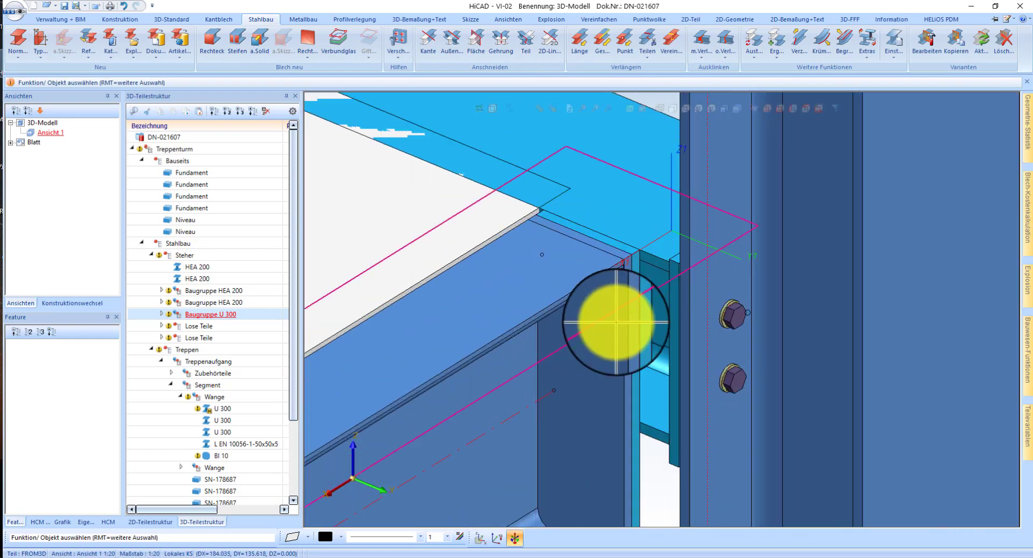
middle_drag(614, 314, 612, 313)
scroll(622, 306, down, 3)
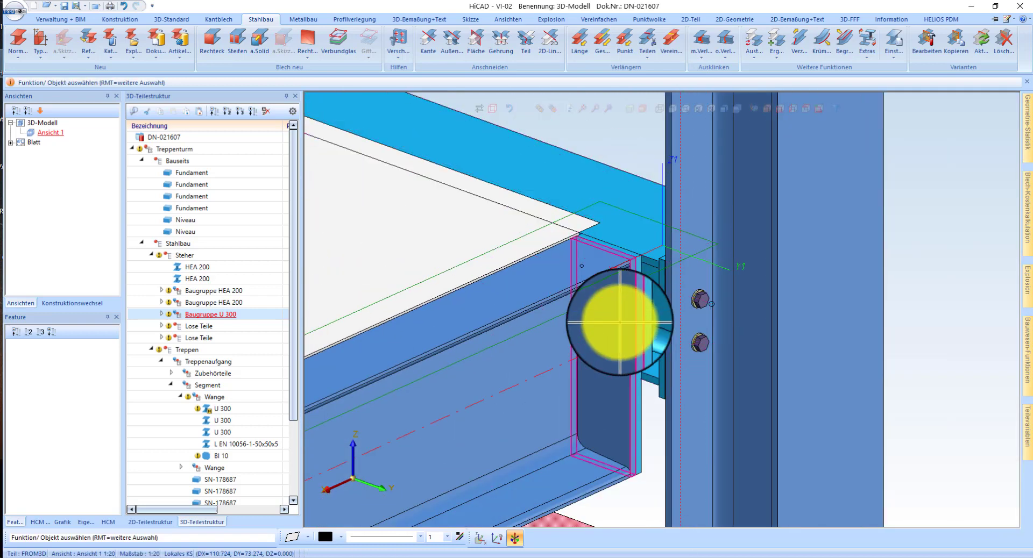
scroll(619, 322, up, 2)
right_click(653, 323)
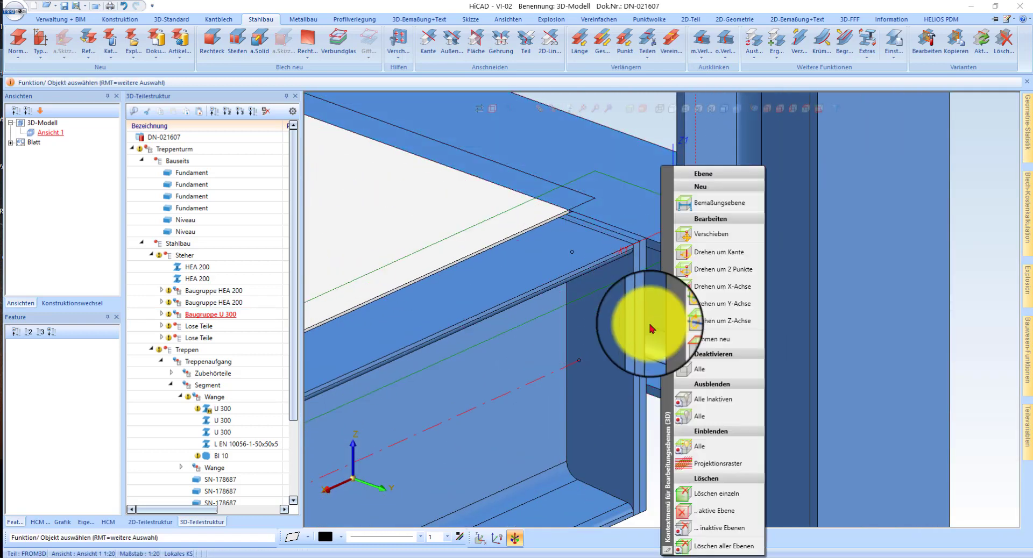
click(723, 546)
Adjust the Gitterrost grating's beam-side edge to a point at the stringer's end plates with Extend, picking in wireframe and restoring shaded display
scroll(669, 321, down, 3)
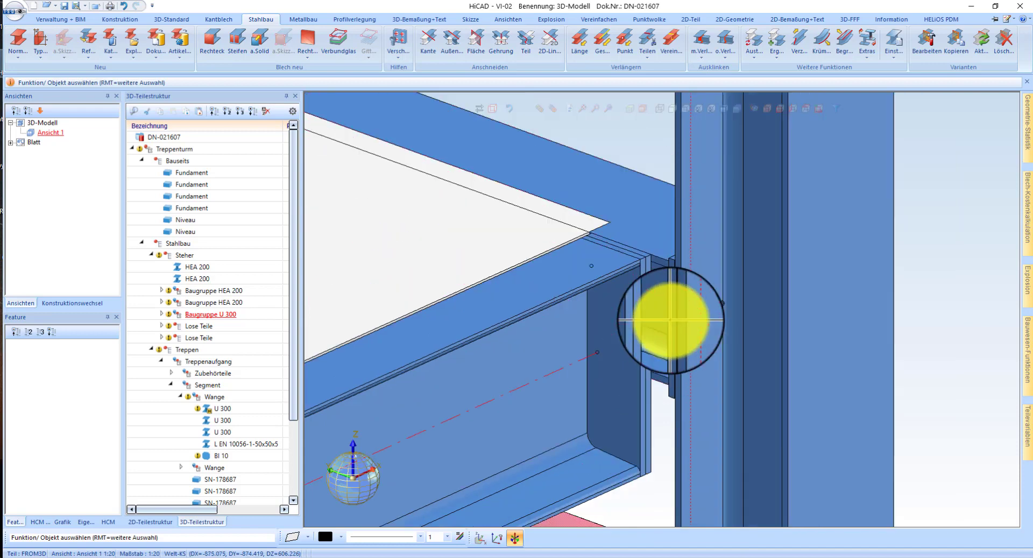
scroll(619, 251, up, 5)
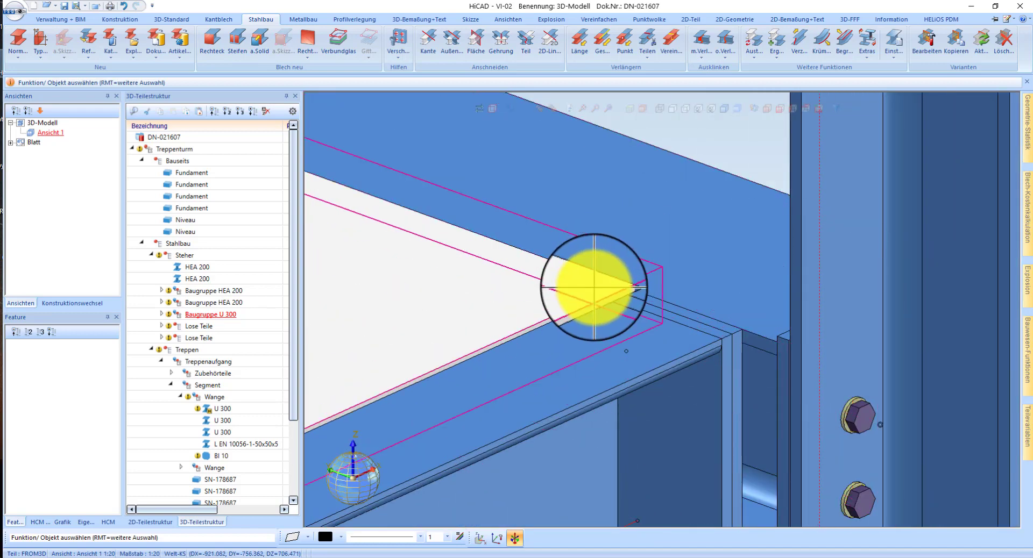
right_click(594, 288)
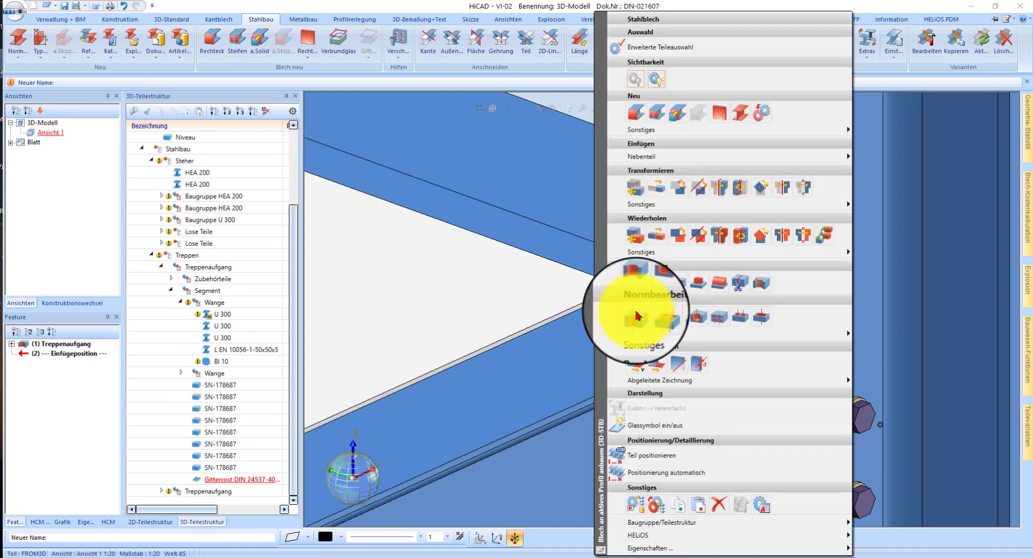
click(657, 364)
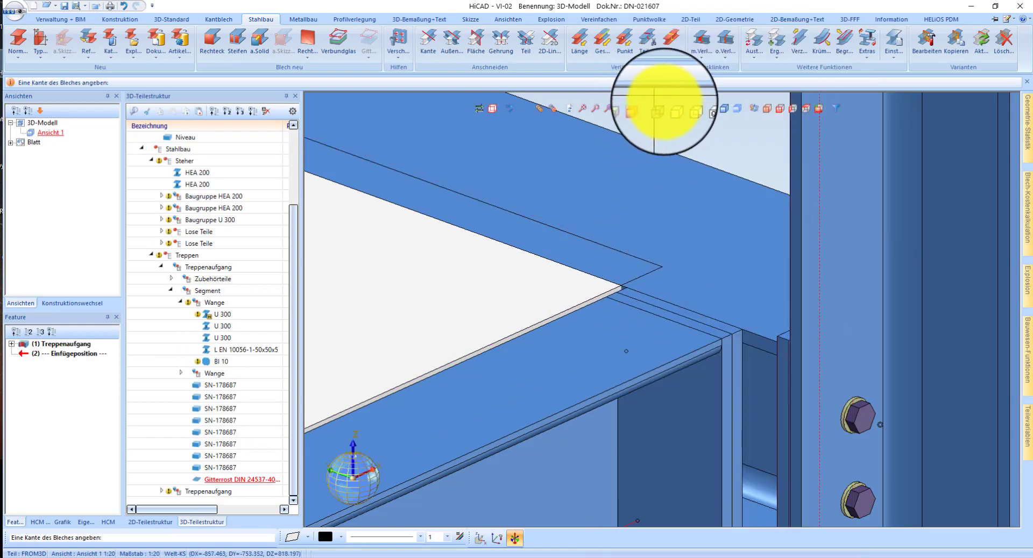
click(663, 113)
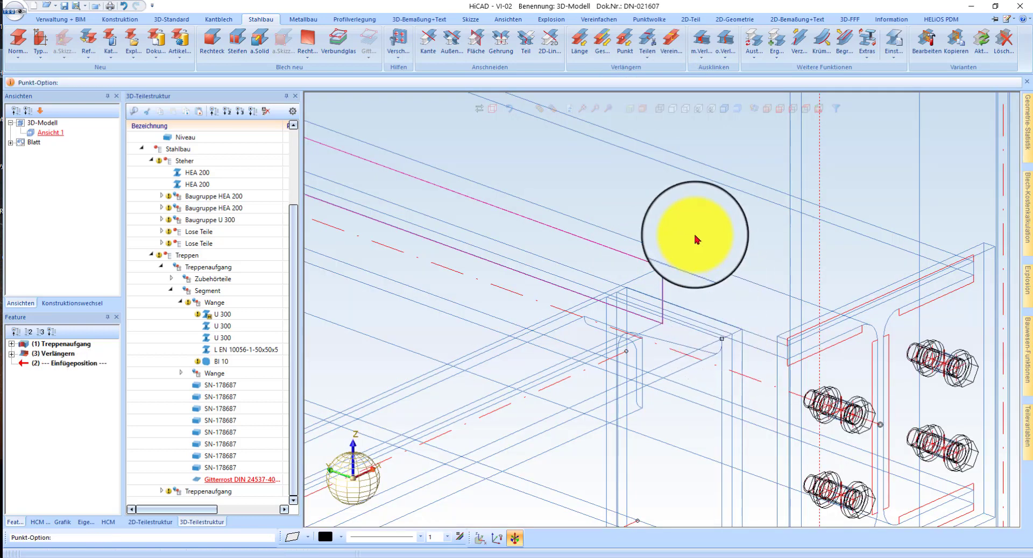
click(721, 108)
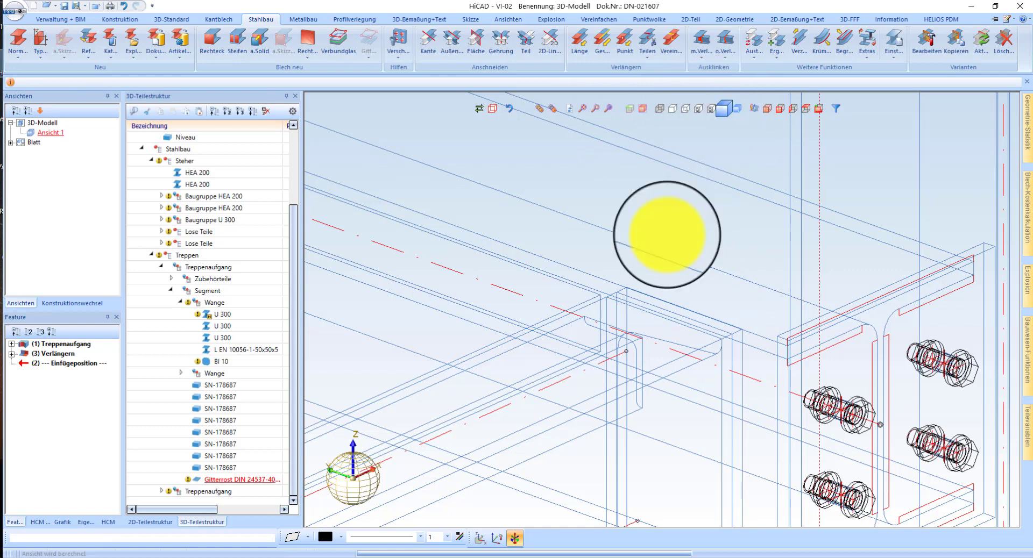
scroll(619, 279, up, 1)
scroll(637, 323, down, 4)
scroll(689, 320, up, 3)
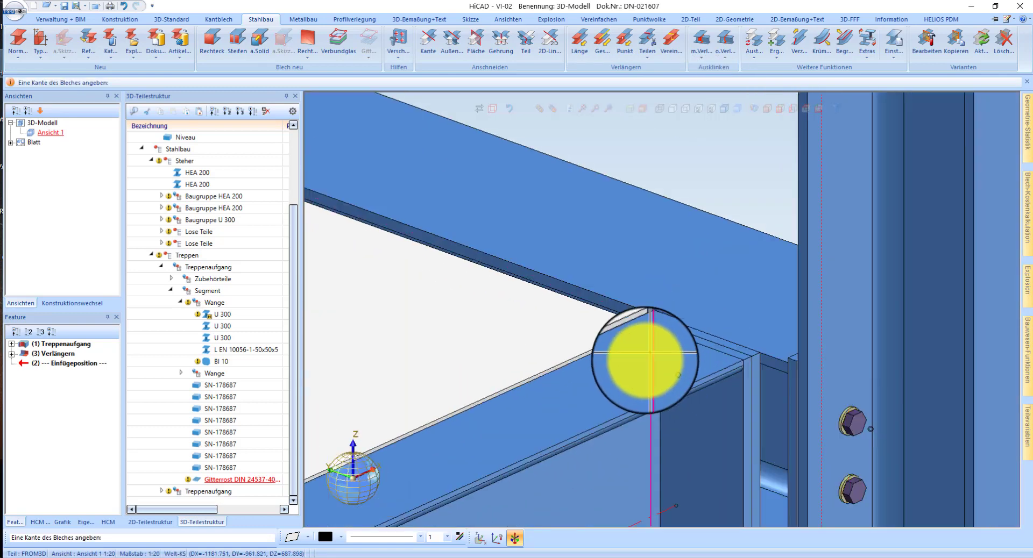
click(692, 323)
scroll(698, 343, up, 1)
key(Return)
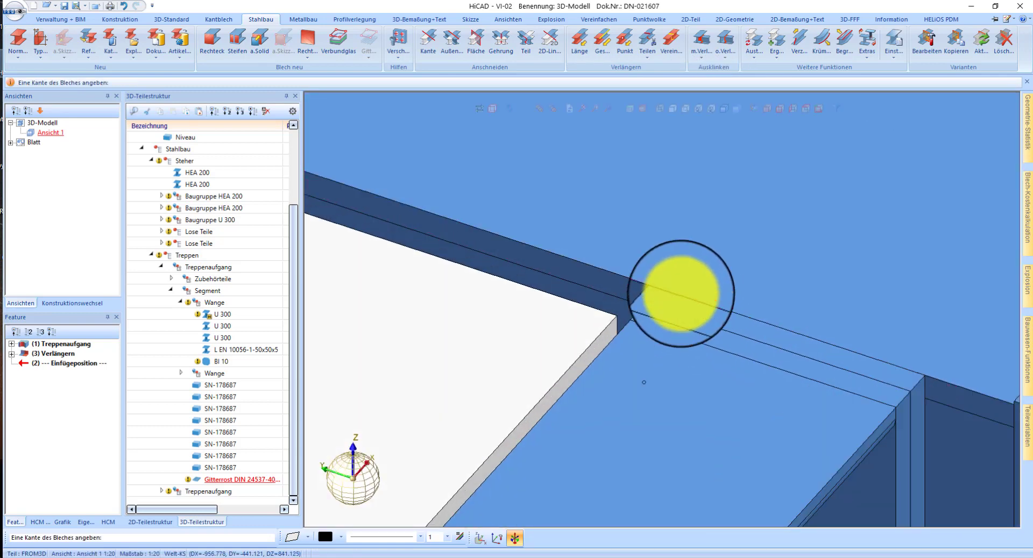
Extend the Gitterrost grating's edge running along the landing beam to another picked point near the end plates
right_click(548, 319)
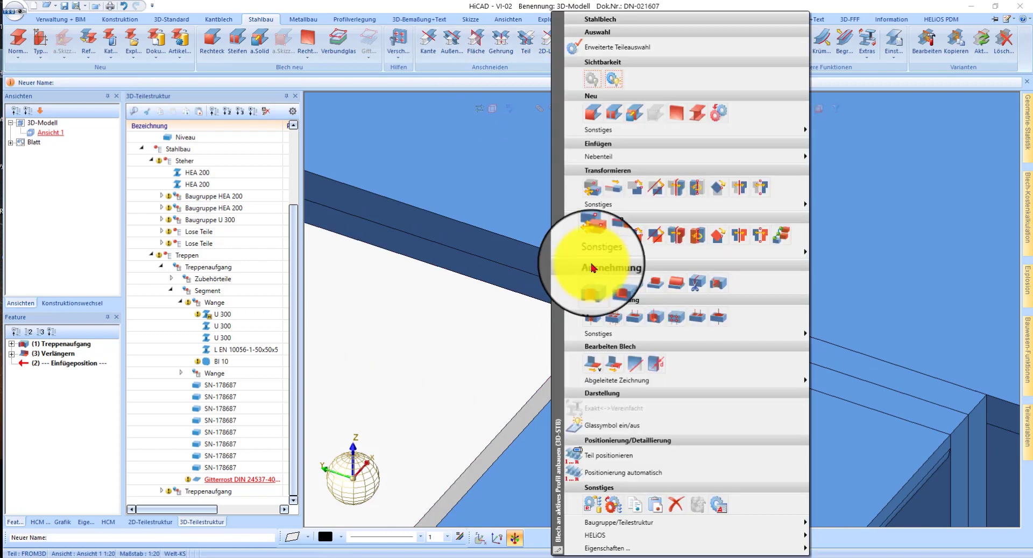
click(621, 366)
click(577, 319)
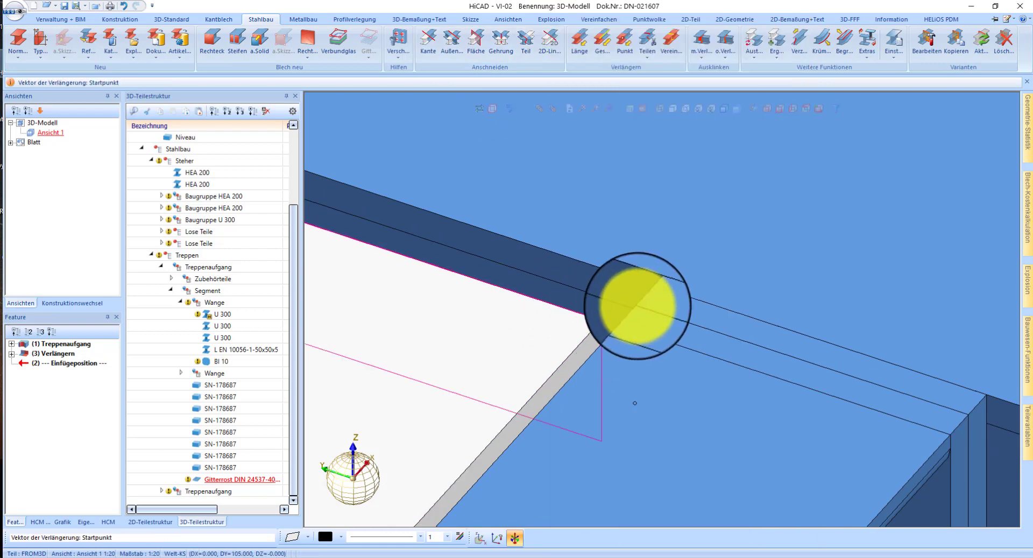
click(697, 305)
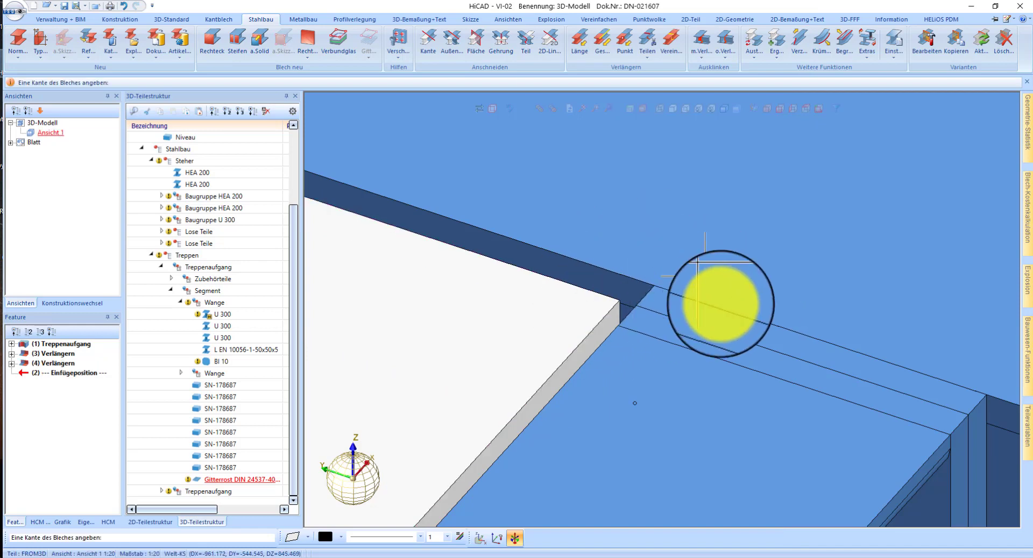
scroll(720, 305, down, 3)
middle_click(733, 311)
scroll(728, 287, down, 4)
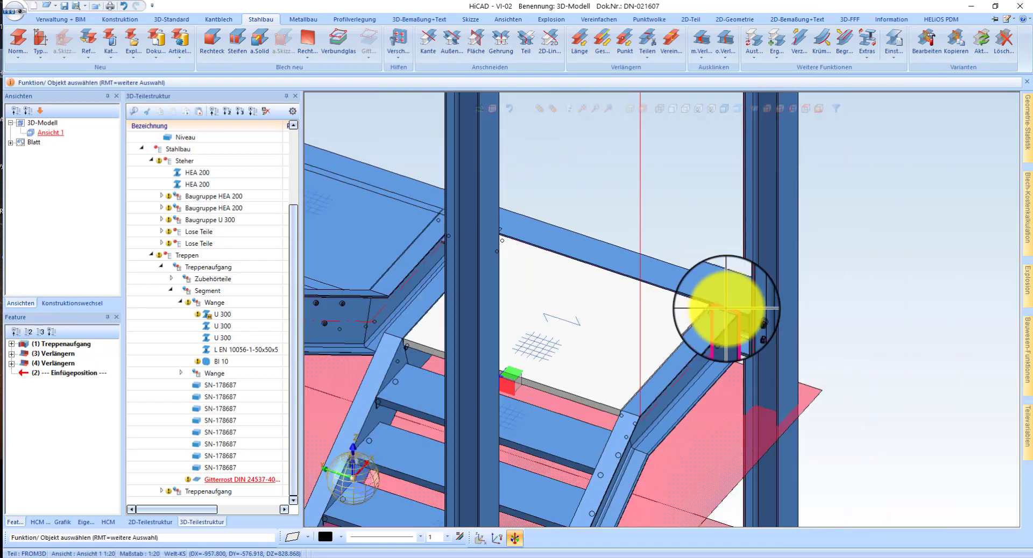
Trim the three landing U 300 profiles to a beam edge using Anschneiden with extension, gap 0, at the selected end
middle_drag(600, 261, 639, 198)
scroll(639, 197, down, 2)
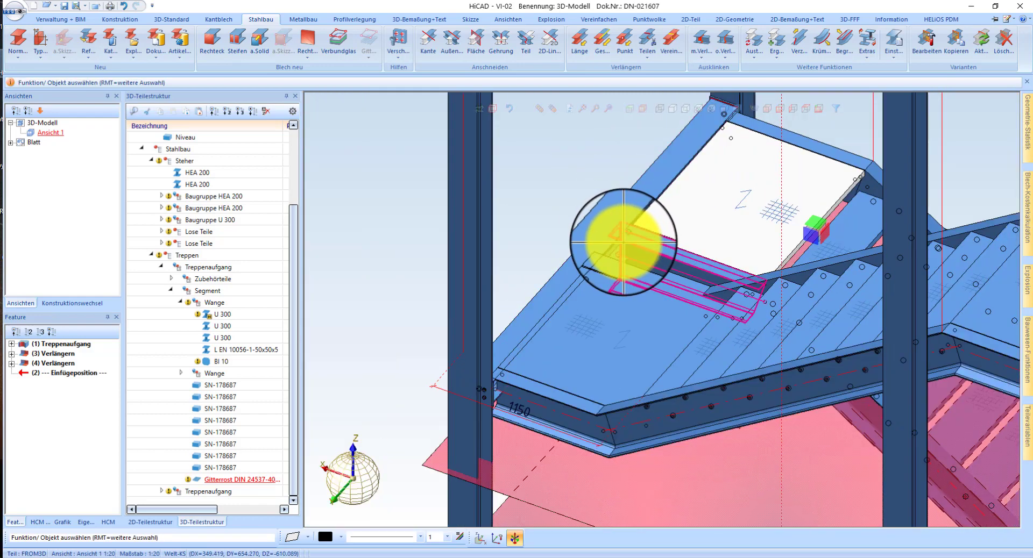
click(620, 262)
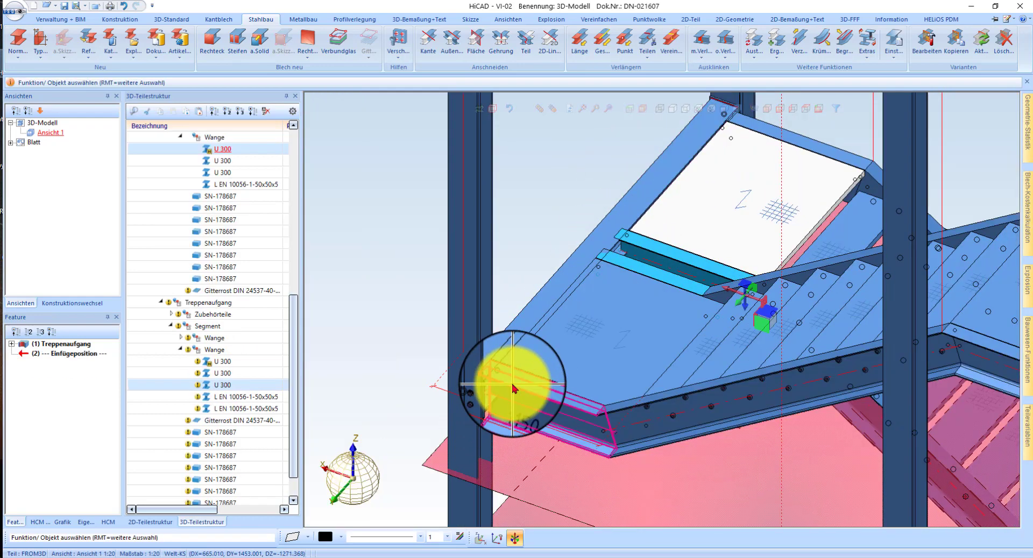
ctrl+click(513, 385)
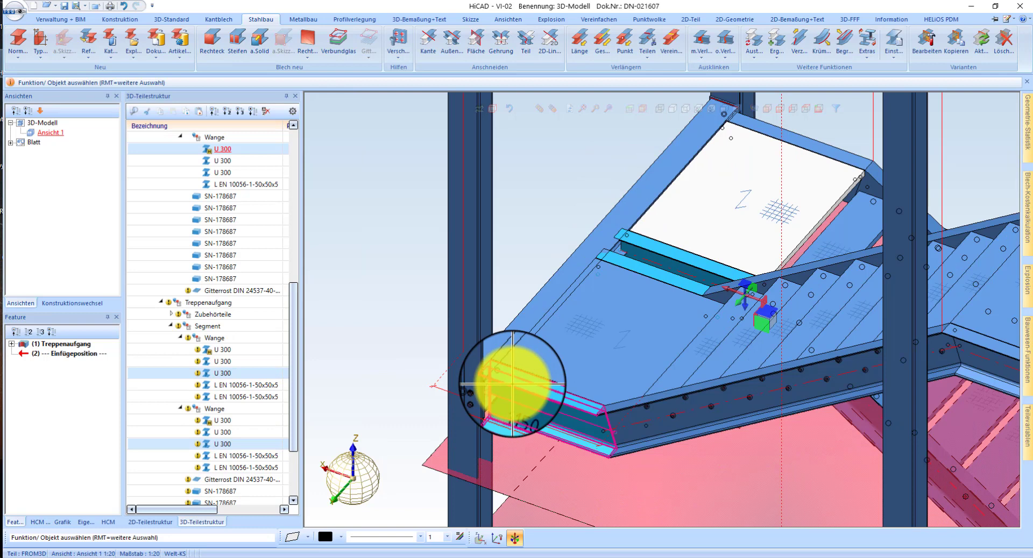
right_click(626, 240)
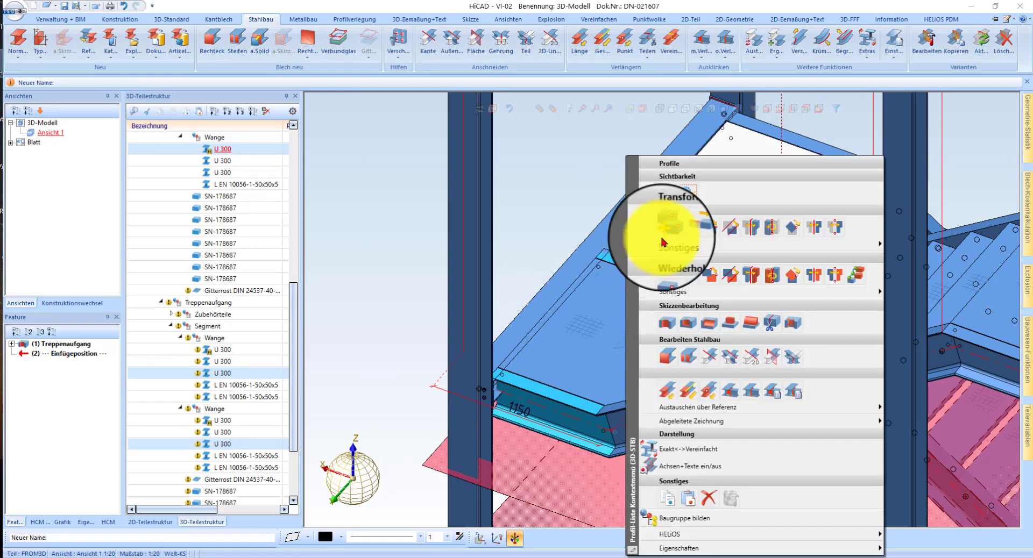
click(705, 349)
scroll(614, 242, up, 5)
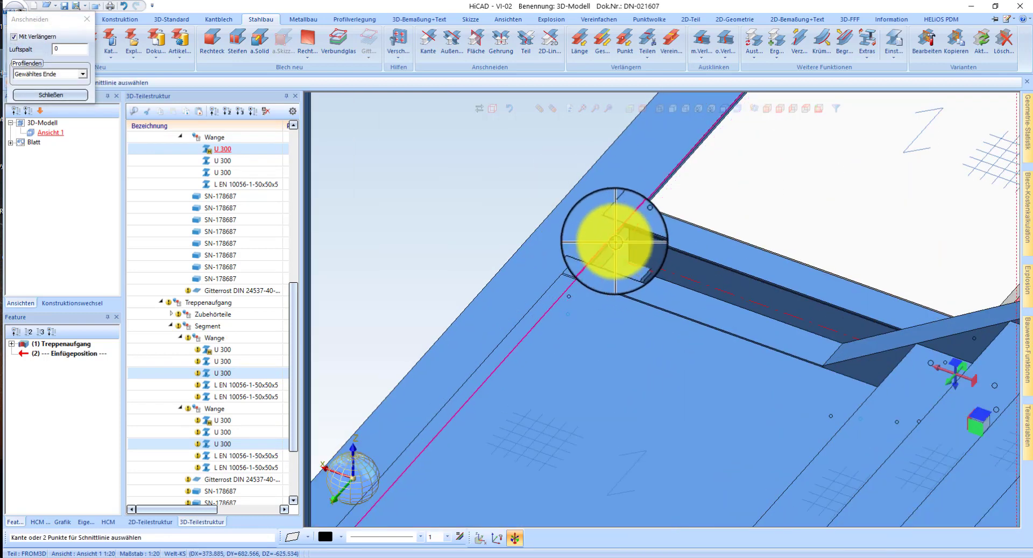
click(679, 275)
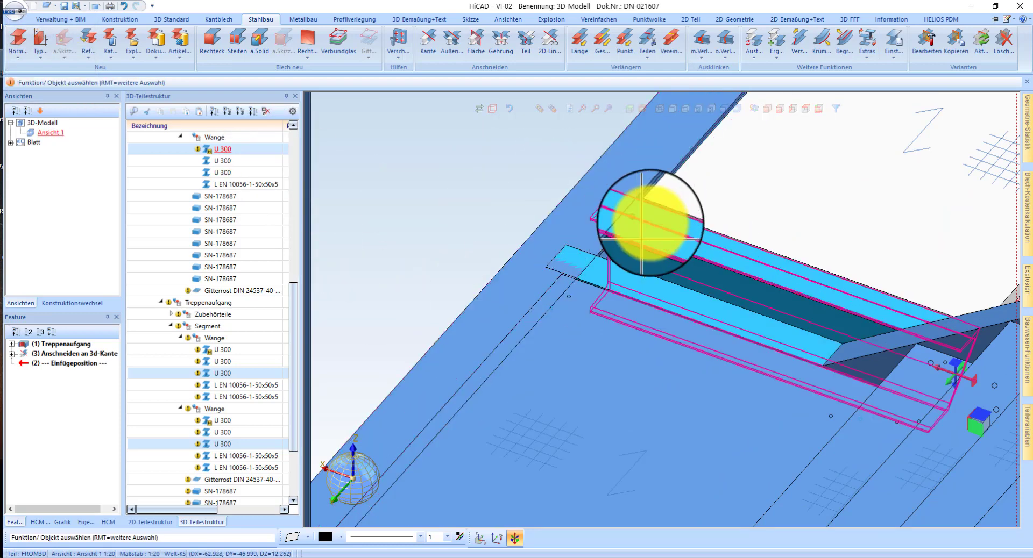
Trim the same three U 300 profile ends again to the edge where they meet the landing beam
scroll(646, 219, up, 4)
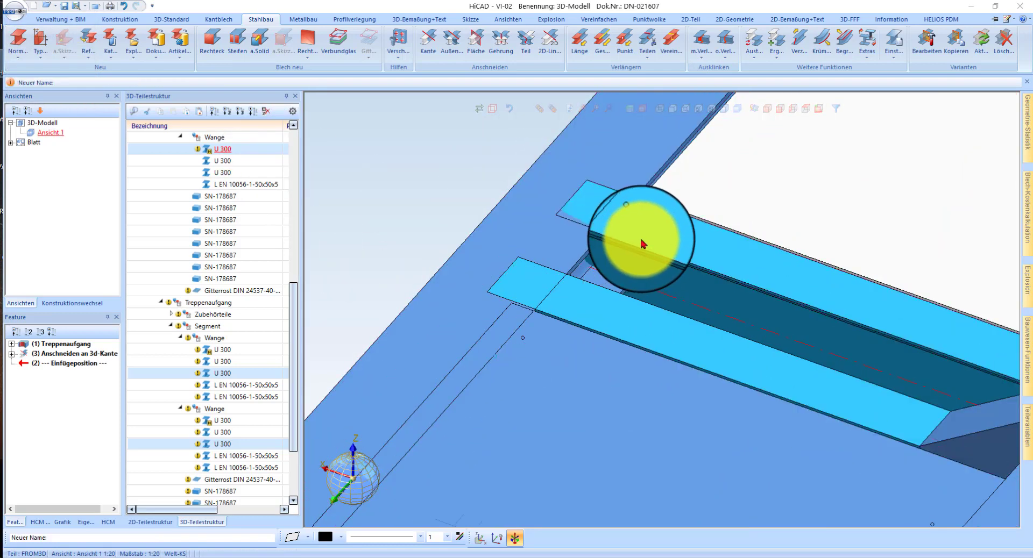
right_click(627, 234)
click(720, 352)
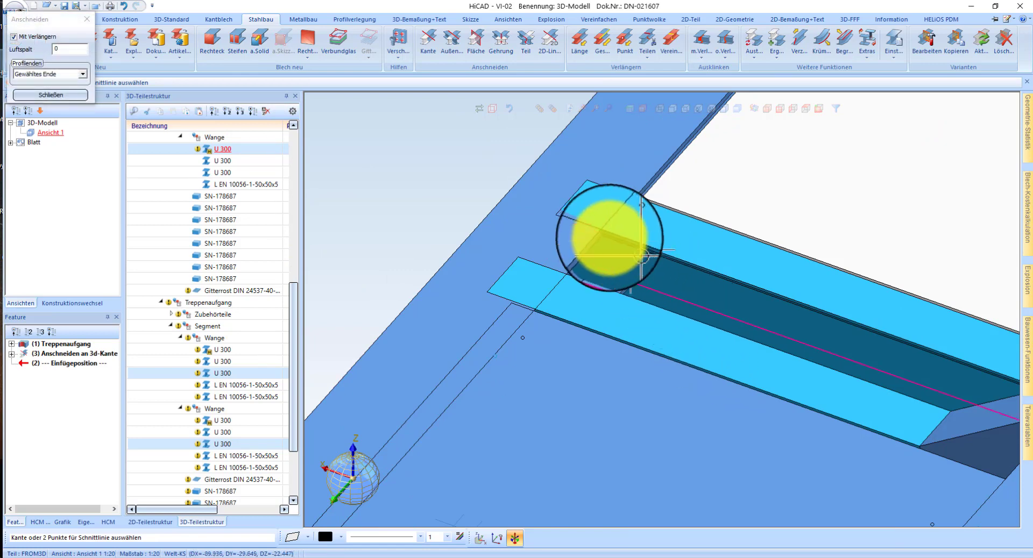
click(590, 247)
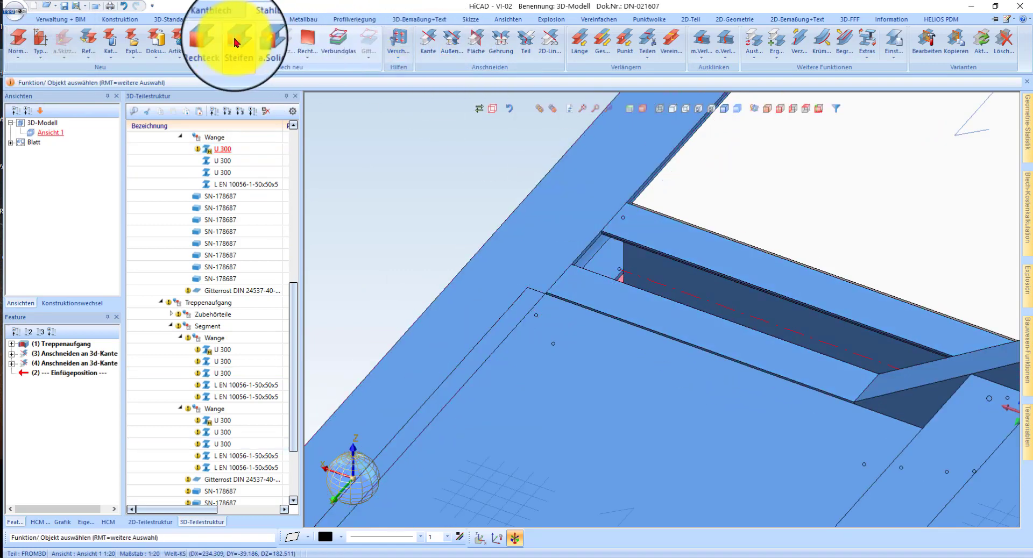
Add Bl 10 rectangular end plates in S235JR with zero overhang to the two adjacent inner U 300 profiles, shortening the profiles
click(212, 44)
click(542, 185)
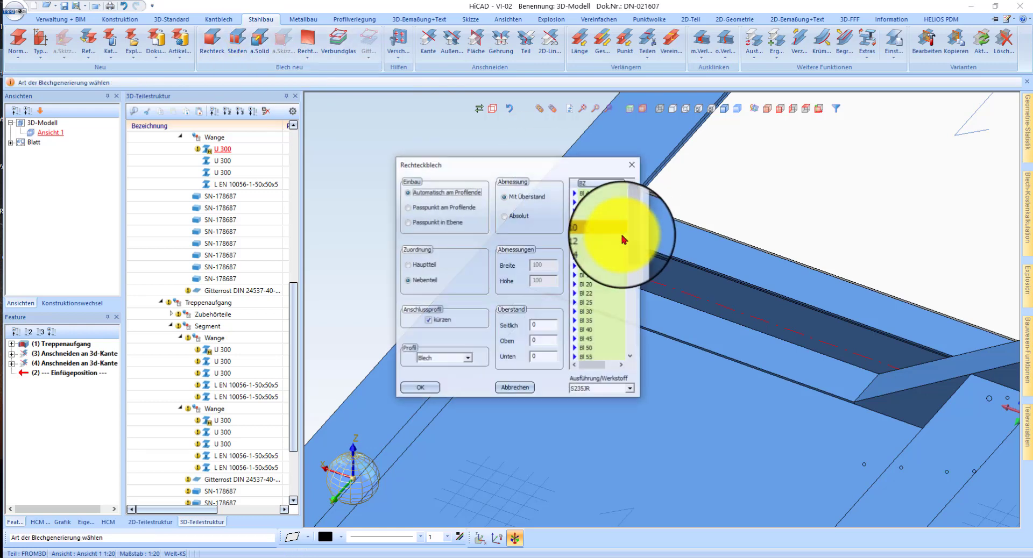
click(424, 390)
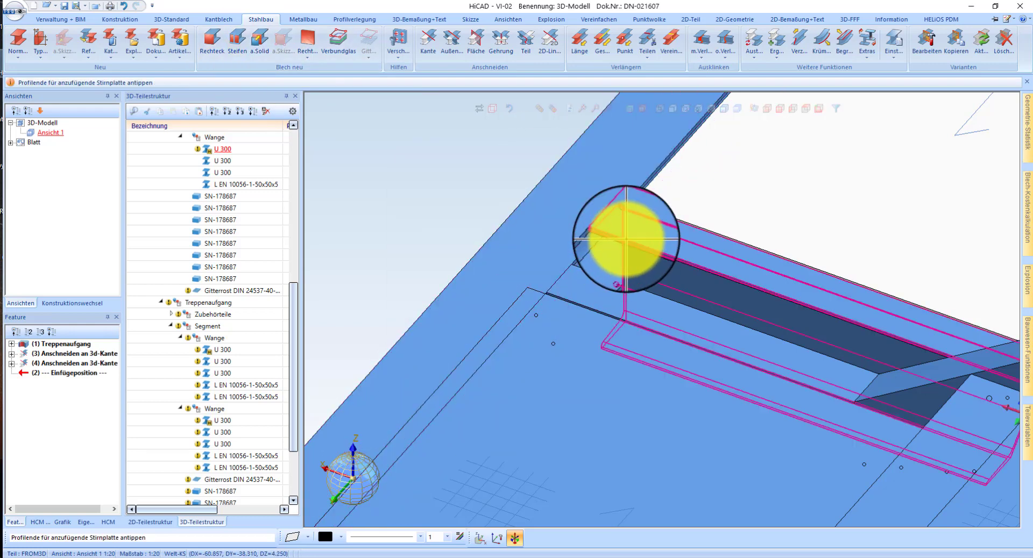
click(590, 280)
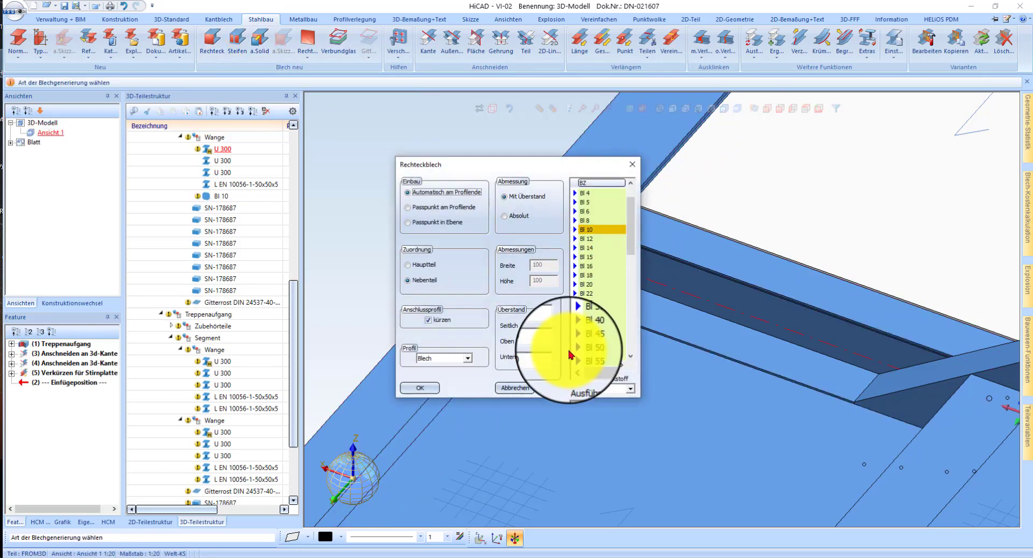
key(Return)
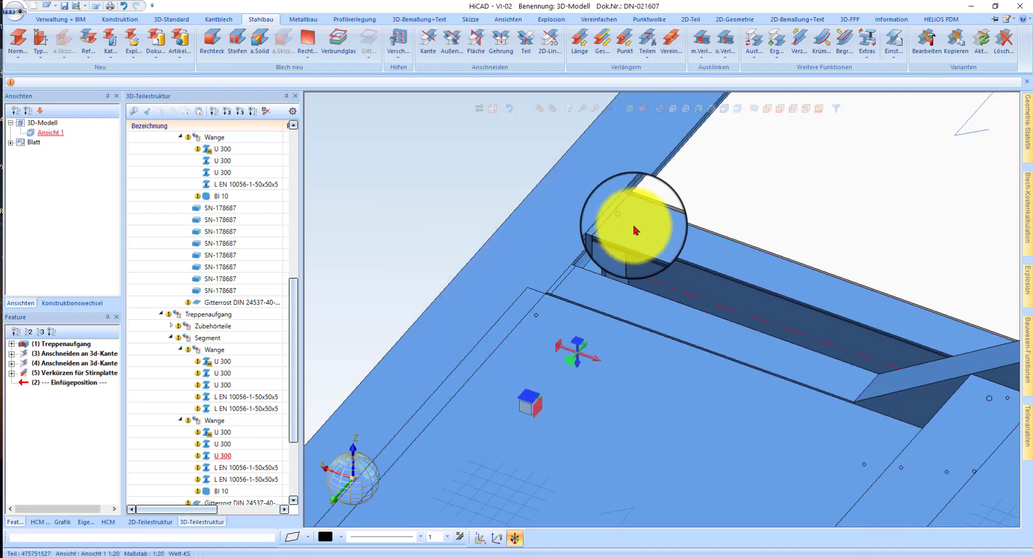
key(Return)
Add two successive Bl 10 end plates to the beam-side end of the outer landing U 300 profile
scroll(649, 220, down, 3)
scroll(500, 380, up, 4)
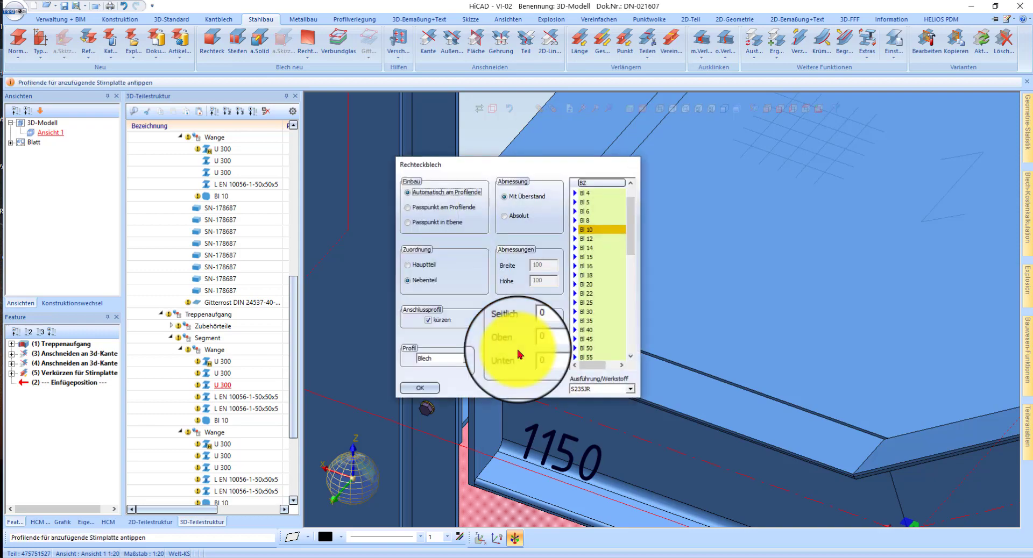
key(Return)
key(Return)
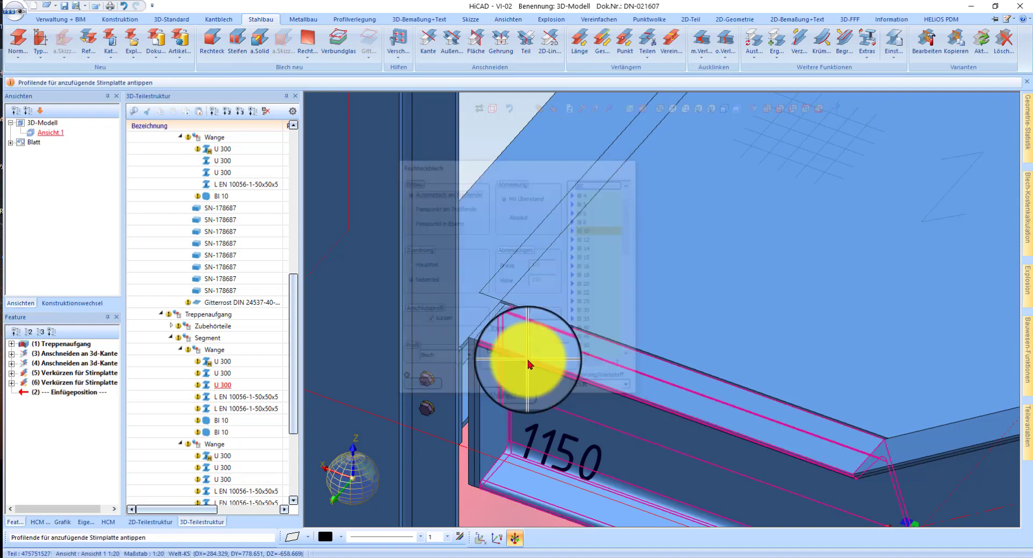
Add a second Bl 10 end plate to each of the two adjacent inner U 300 profiles
scroll(529, 362, down, 3)
middle_drag(726, 125, 676, 231)
scroll(680, 230, up, 2)
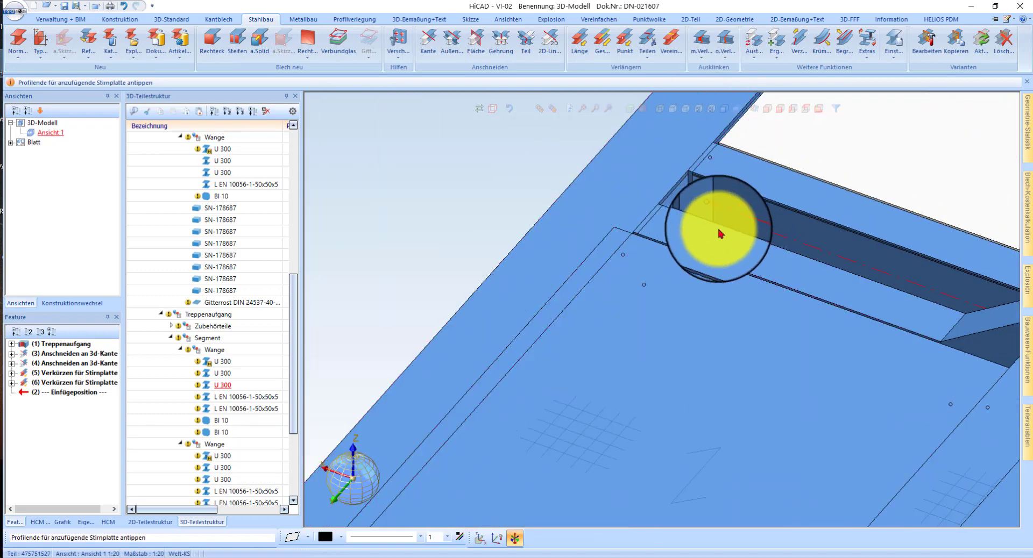
key(Return)
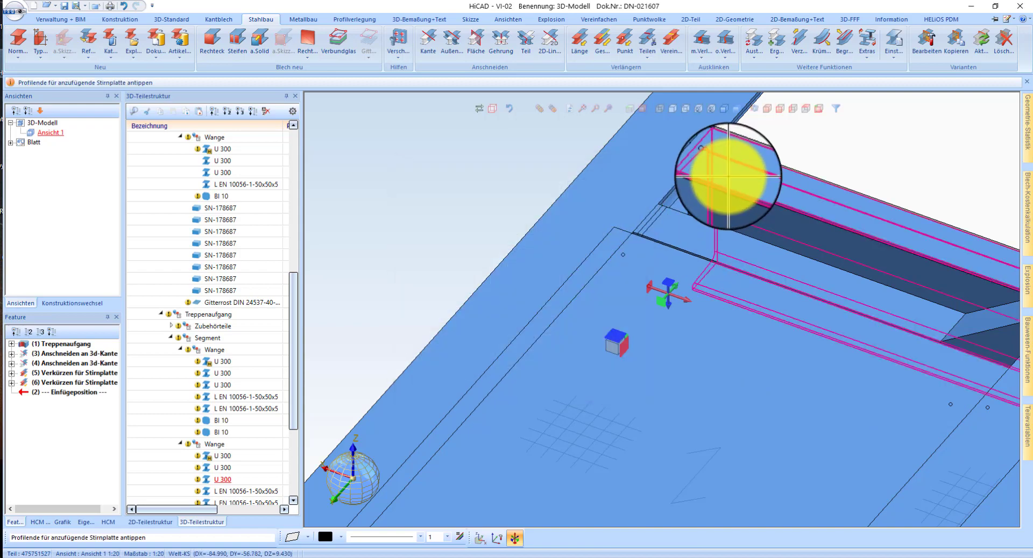
click(727, 175)
key(Return)
click(692, 226)
scroll(631, 312, down, 3)
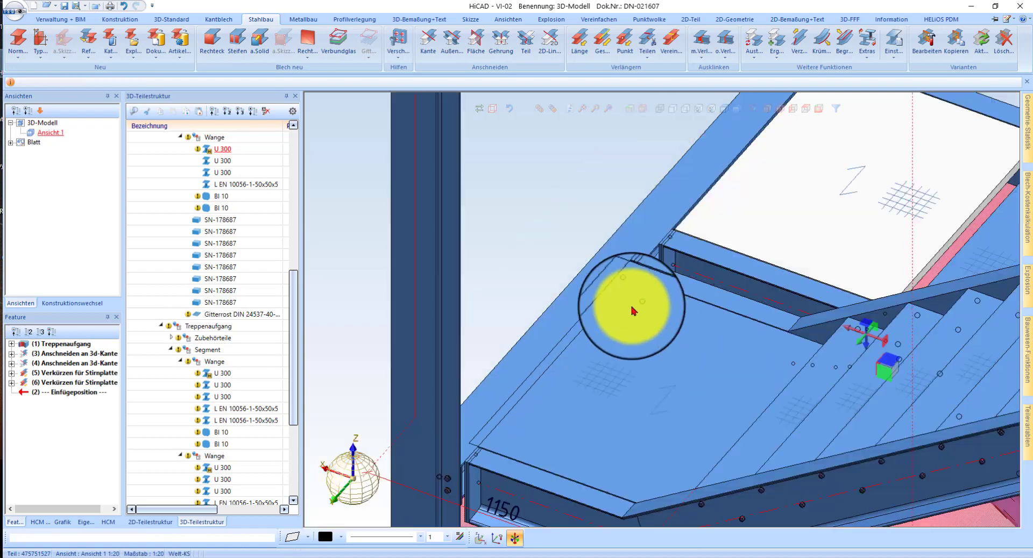
Move the three beam-side Bl 10 end plates out of their Wange assemblies into Baugruppe U 300
scroll(694, 269, up, 5)
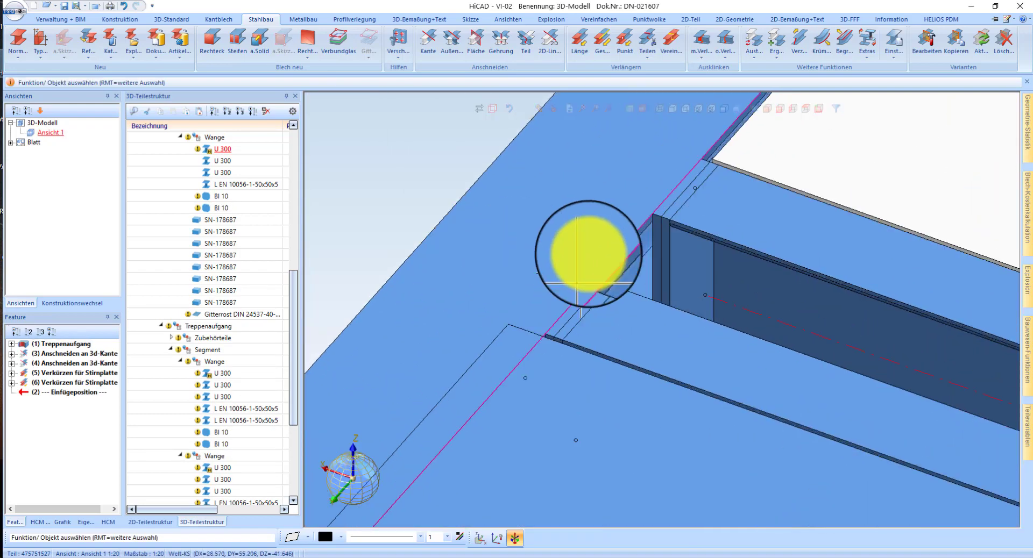
click(654, 225)
ctrl+click(595, 289)
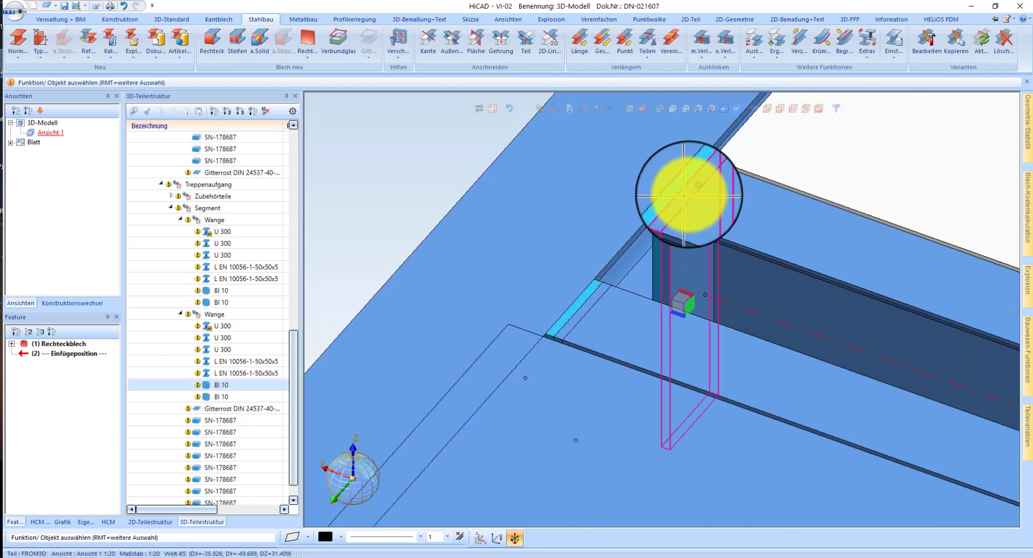
scroll(689, 197, down, 3)
scroll(452, 466, up, 4)
scroll(562, 358, up, 1)
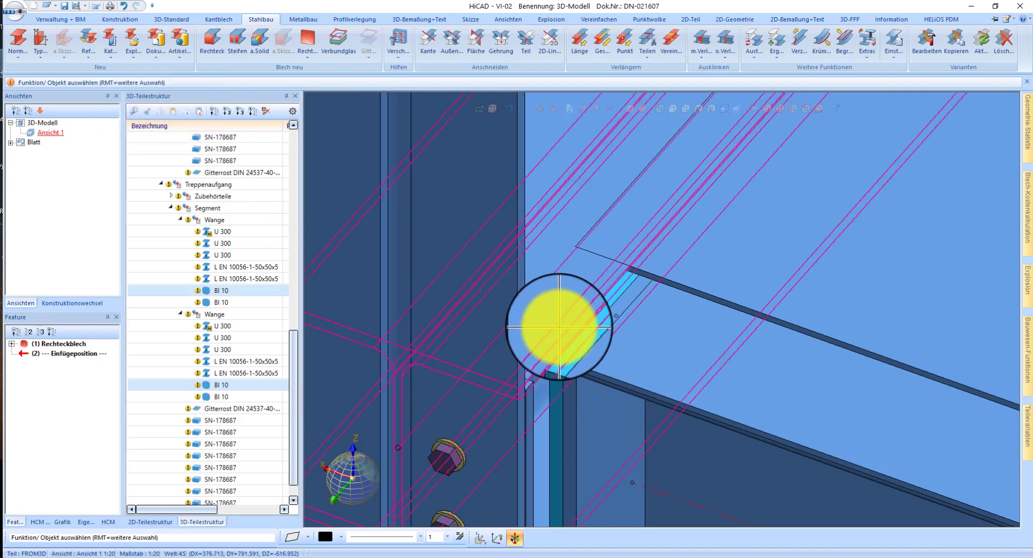
click(545, 356)
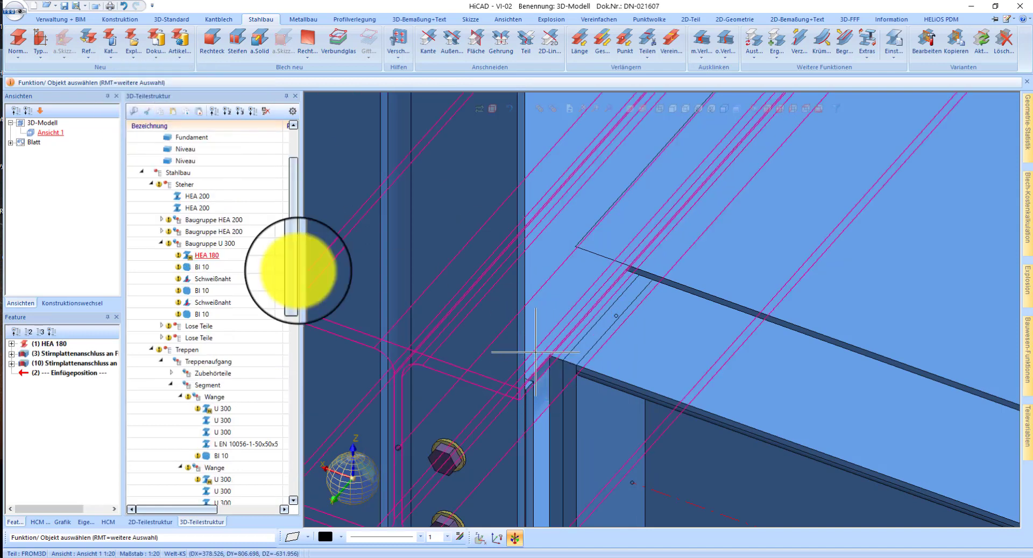
click(176, 117)
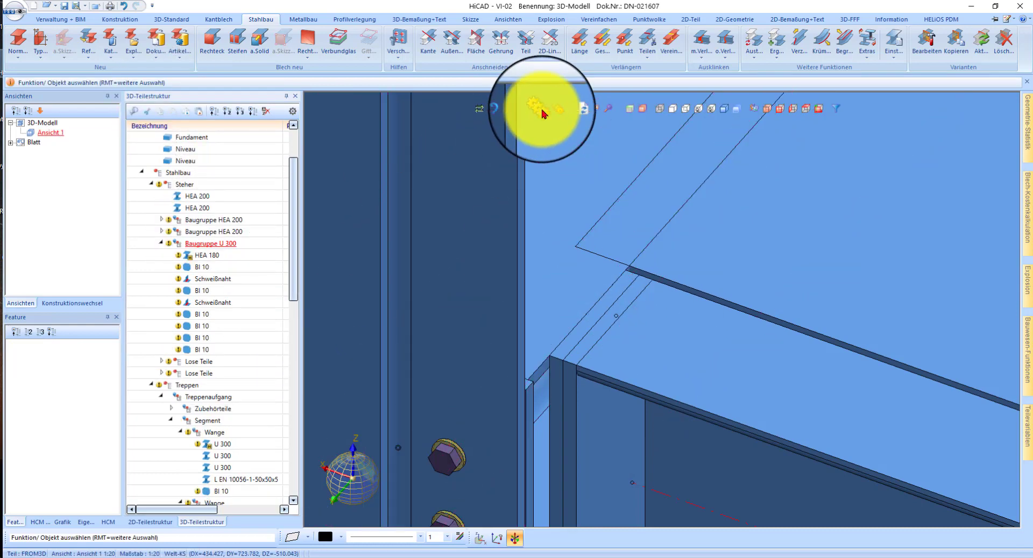
Isolate Baugruppe U 300 to inspect the beam with its end plates, and show the whole model again
click(555, 110)
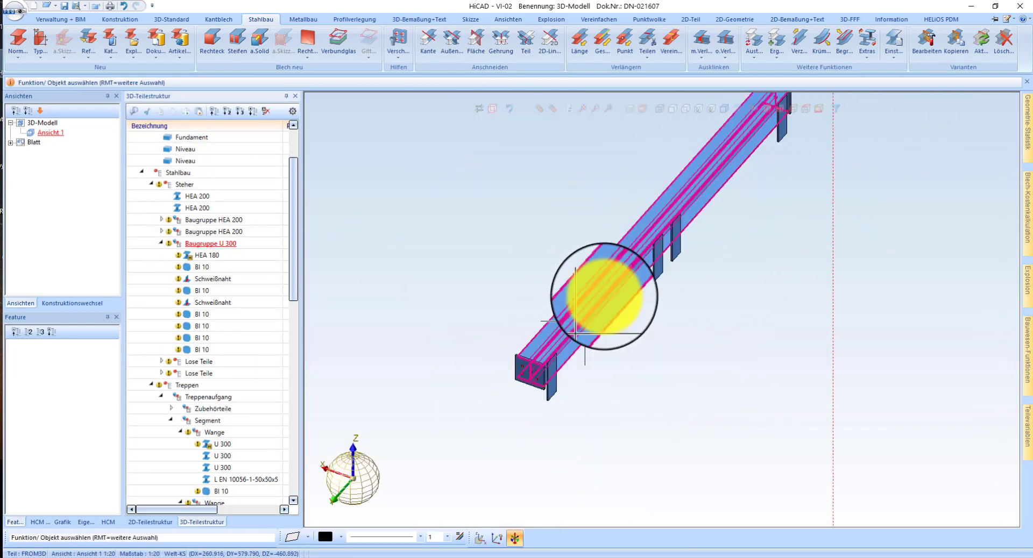
middle_drag(610, 286, 583, 276)
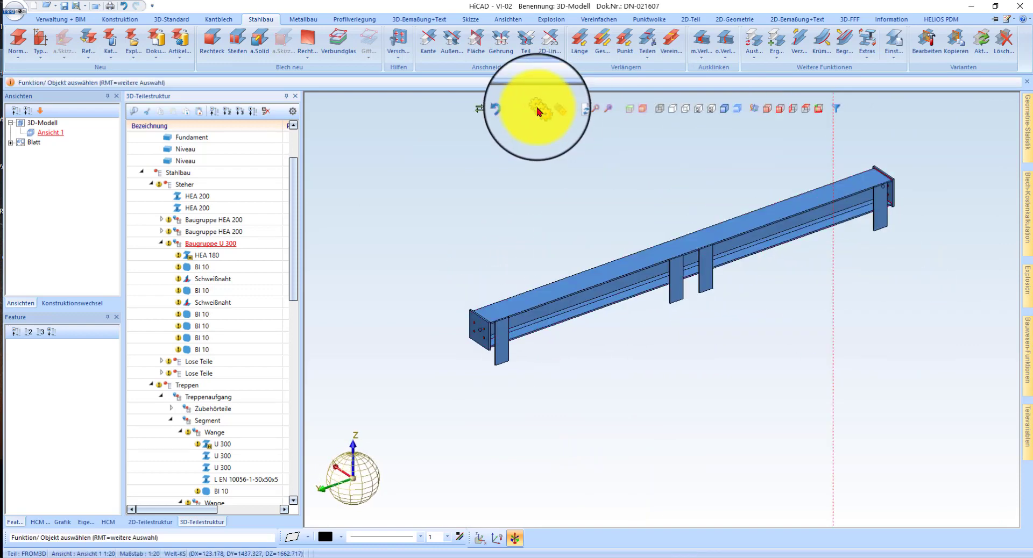
click(537, 110)
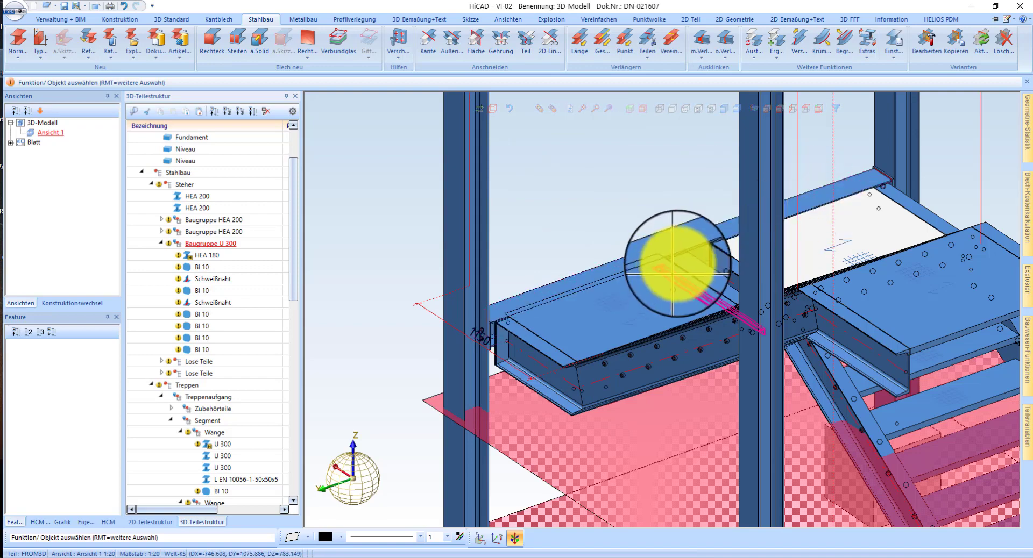
right_click(796, 360)
click(835, 518)
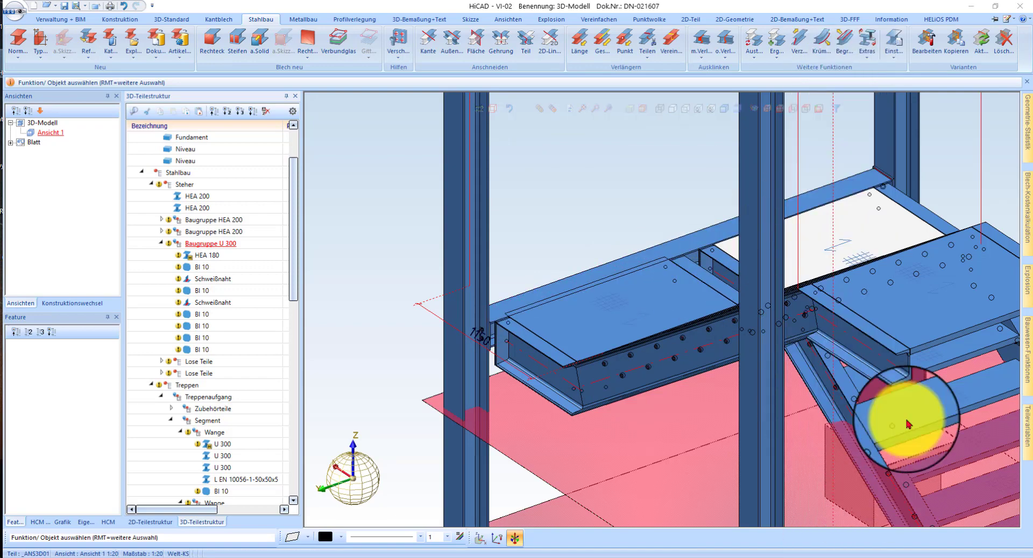
Start a bolted connection with exact detailing (Exakte Detaillierung) on the face of the U 300 stringer's end plate
scroll(908, 171, up, 4)
middle_drag(856, 275, 789, 191)
scroll(786, 193, up, 2)
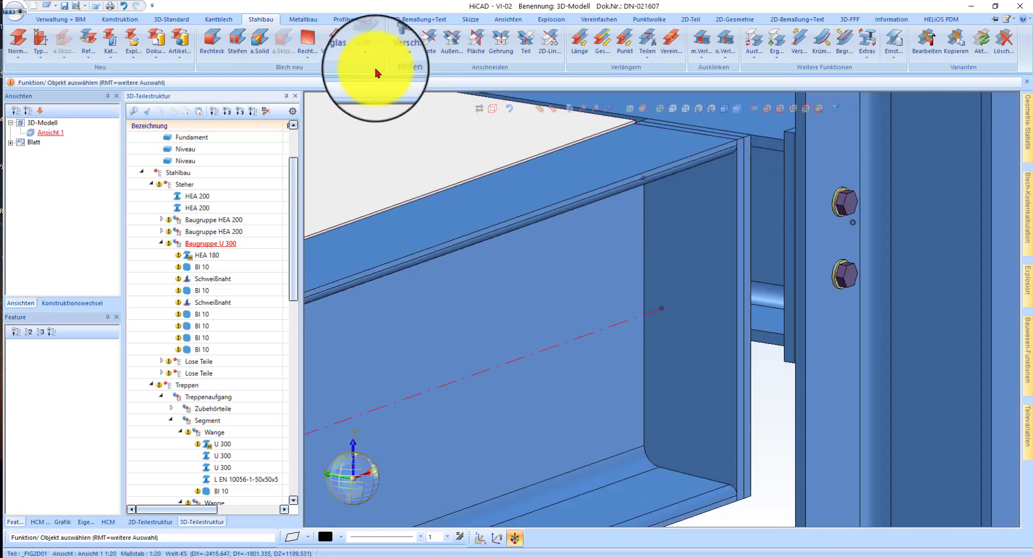
click(184, 24)
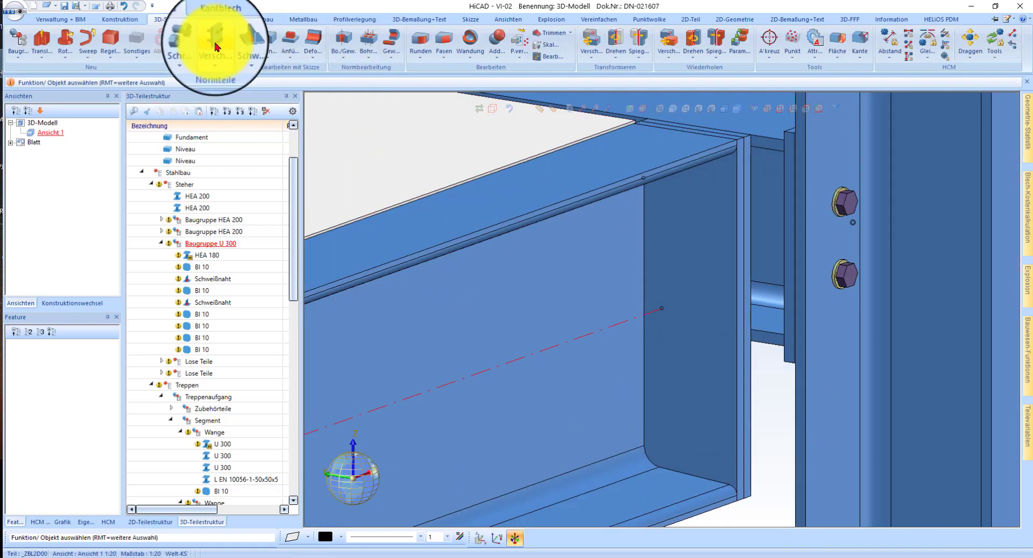
click(218, 47)
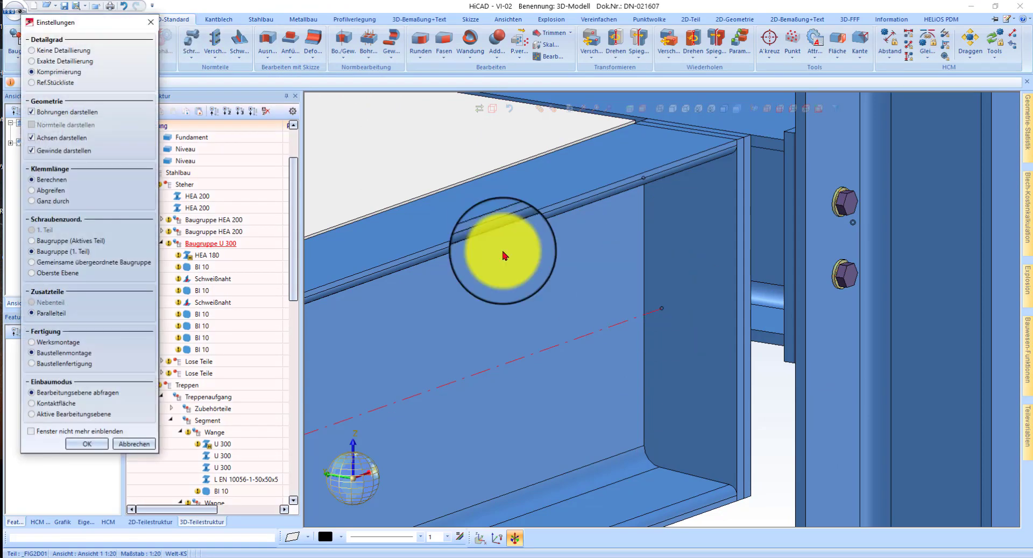
click(47, 63)
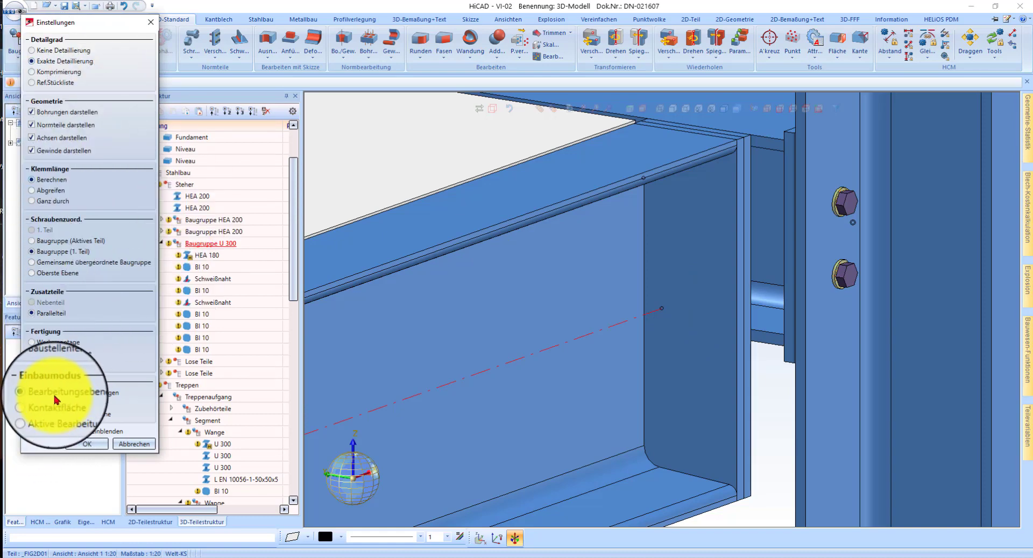
click(86, 445)
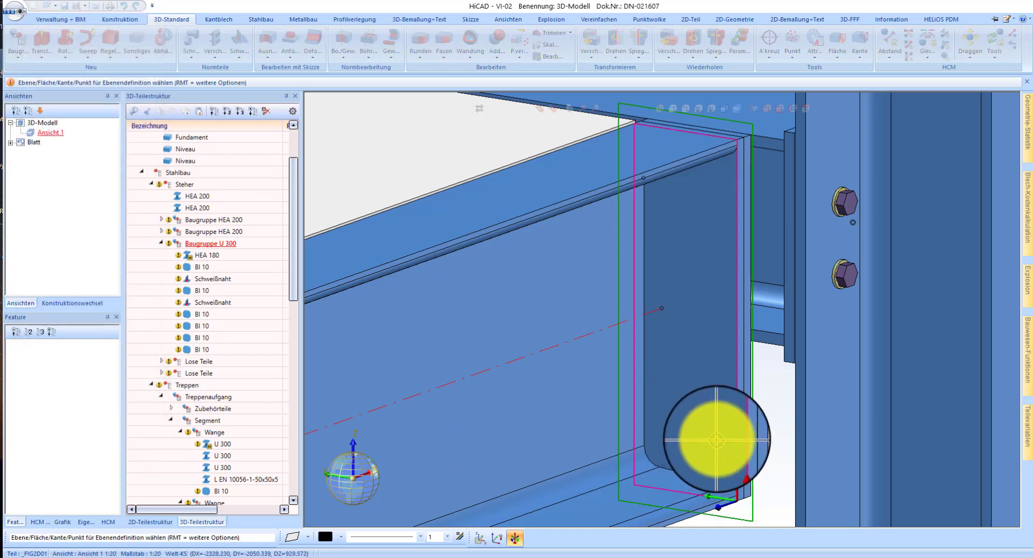
click(700, 457)
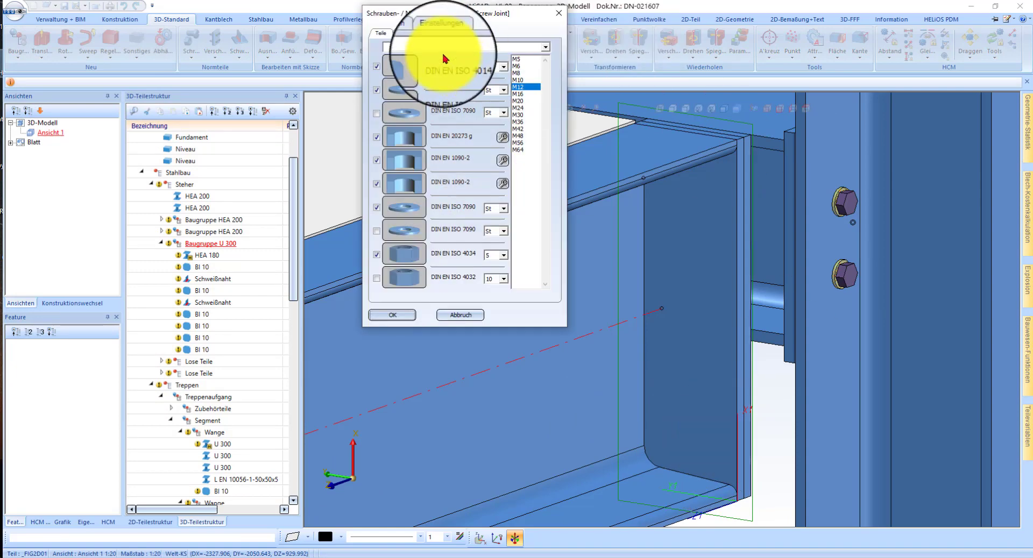
Choose DIN EN ISO 4017 bolts in size M12 and pick the two adjoining Bl 10 end plates as the parts to connect
click(411, 72)
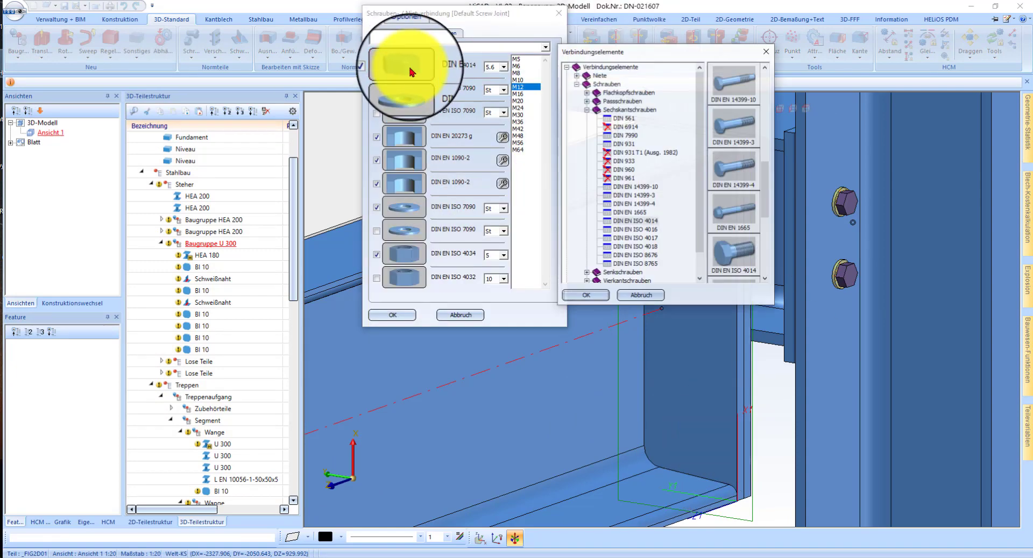
click(648, 238)
click(592, 295)
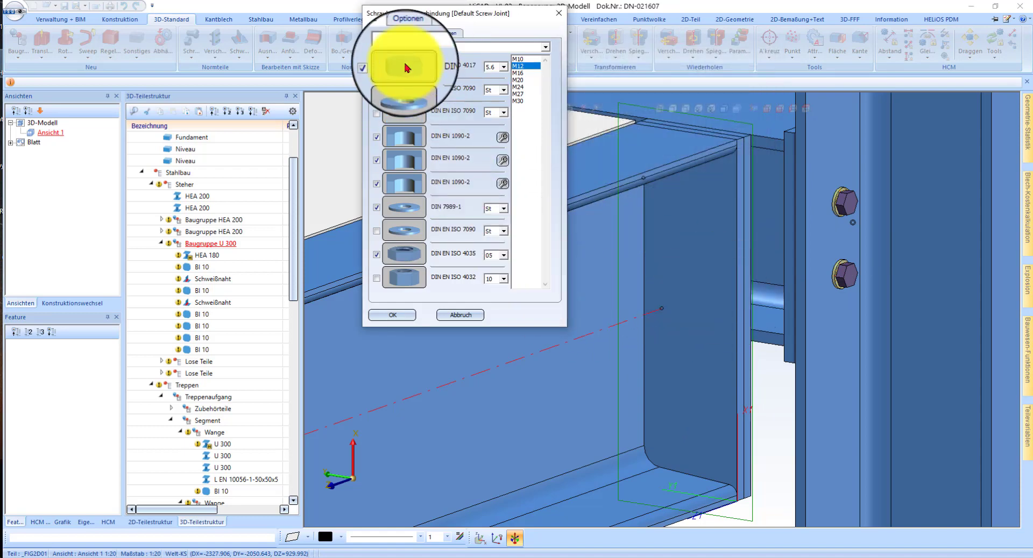
click(401, 317)
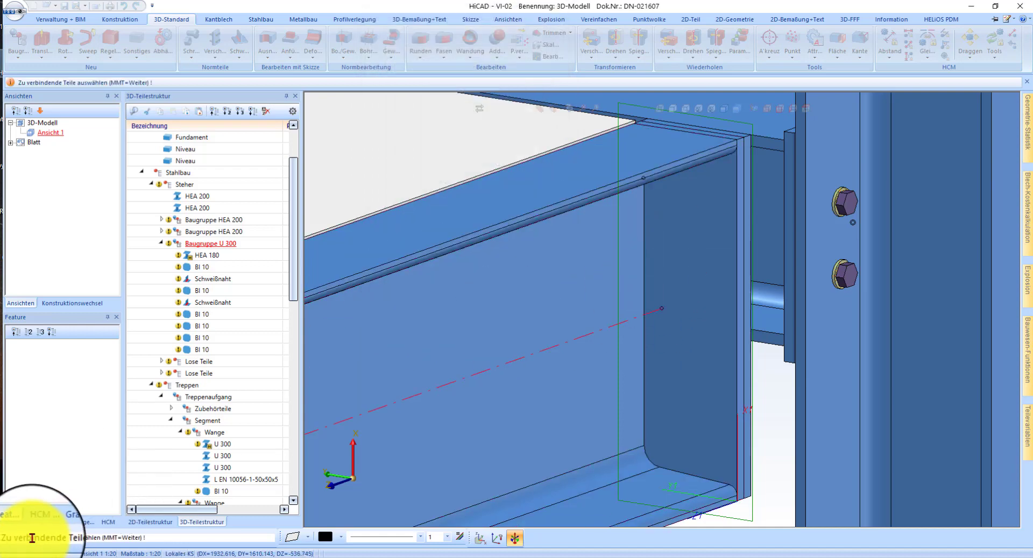
click(747, 215)
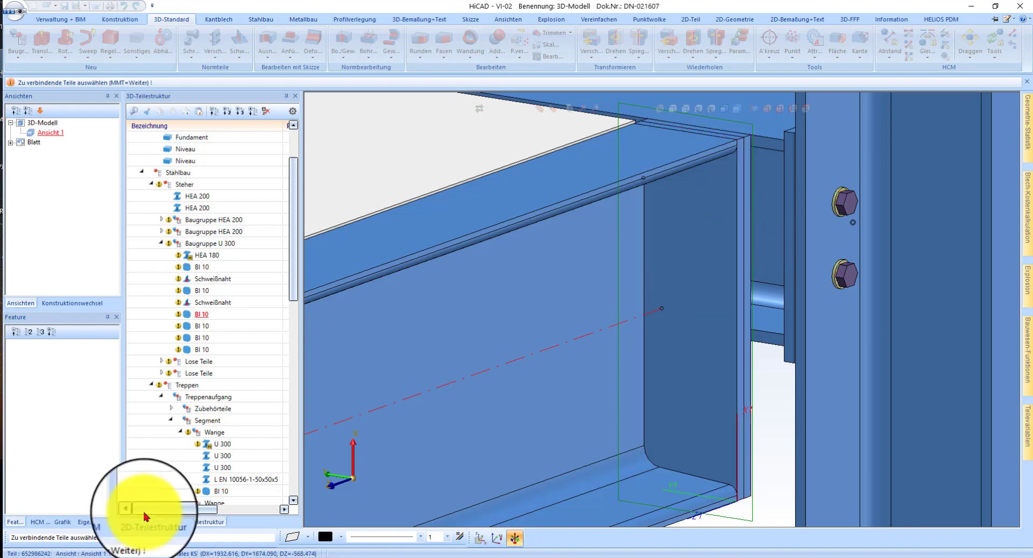
click(694, 263)
Arrange the bolts in a linear grid with nx 2 and ny 1
scroll(700, 242, up, 4)
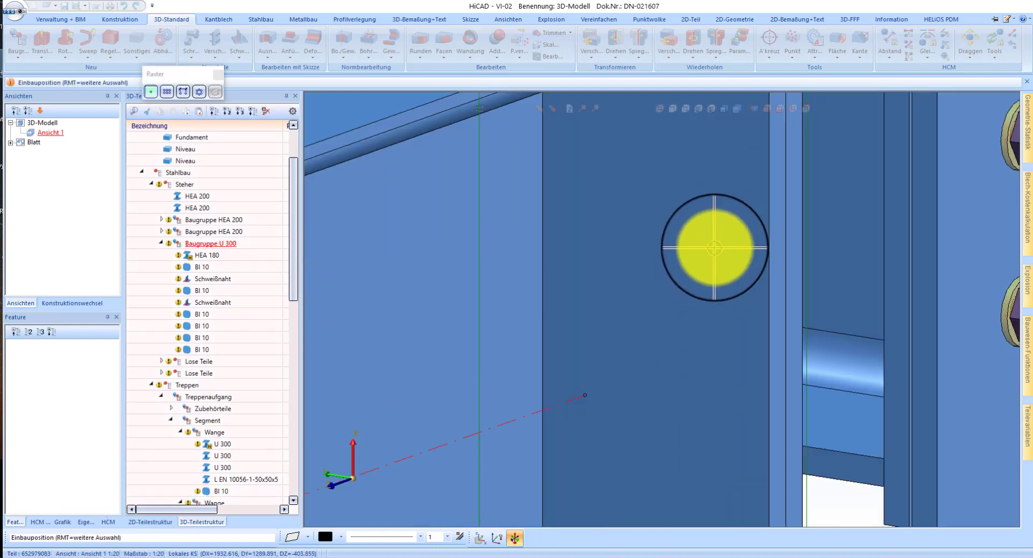
click(167, 92)
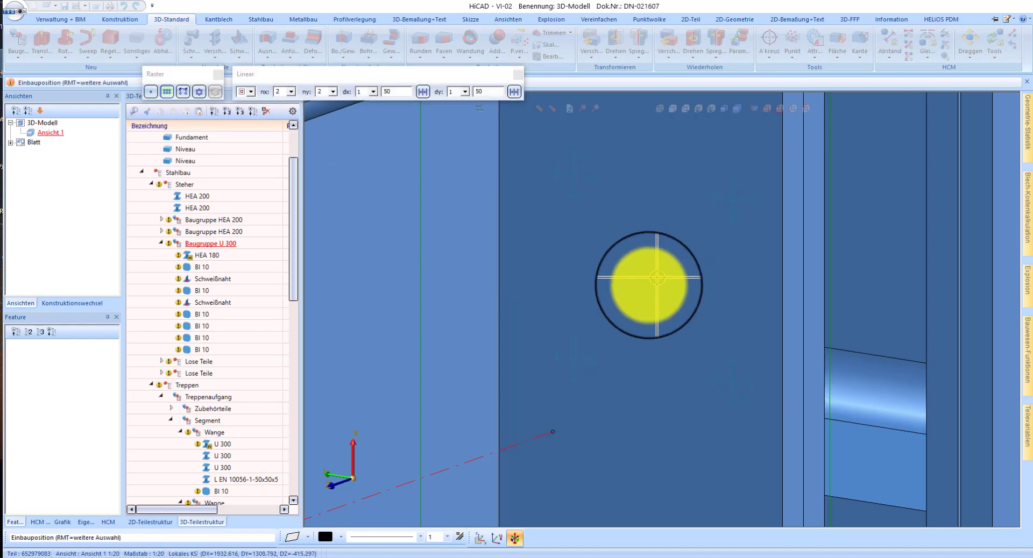
scroll(661, 290, down, 2)
scroll(646, 260, down, 2)
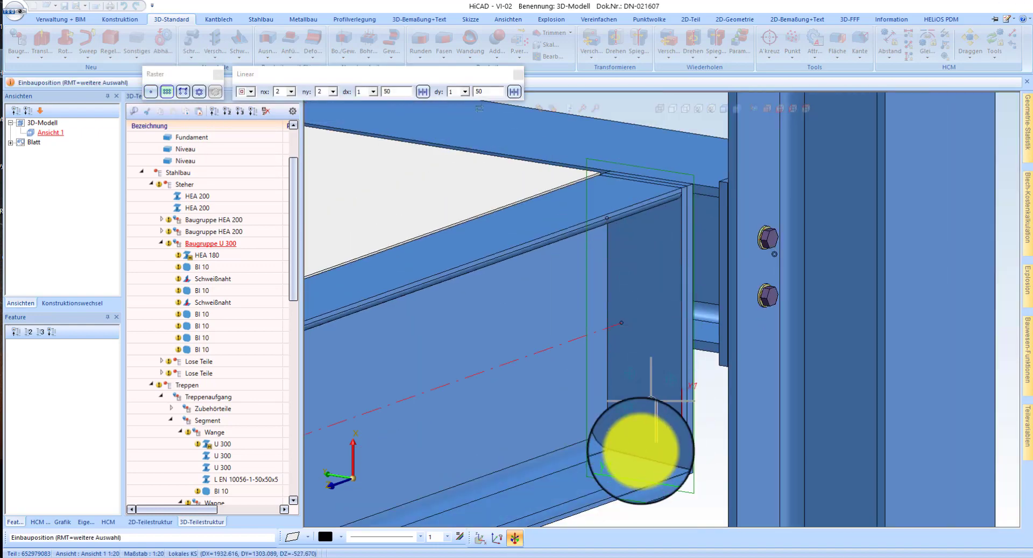
click(333, 93)
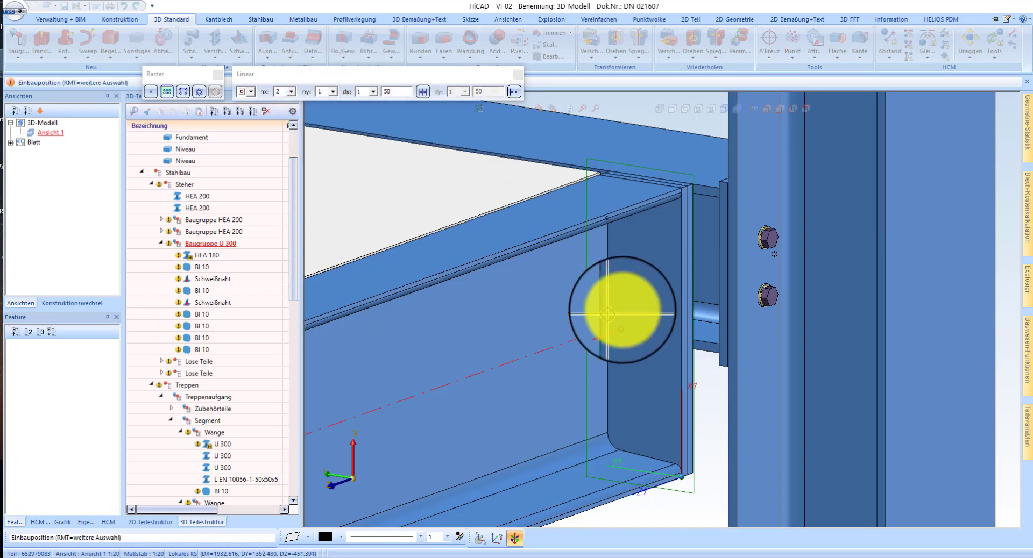
scroll(671, 269, up, 2)
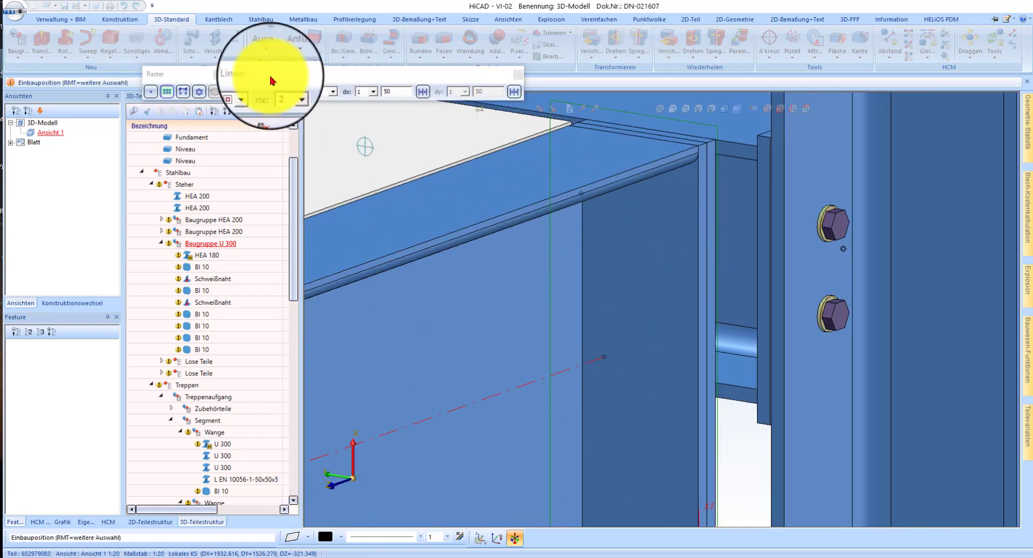
Try different reference points for the bolt grid and settle on the one at the middle of the grid's side
click(251, 91)
click(248, 107)
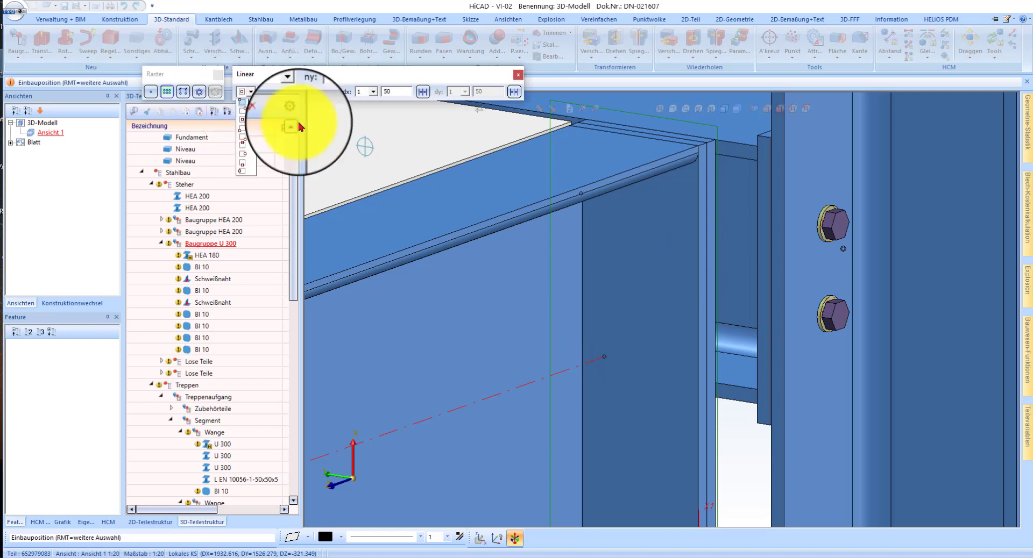
click(250, 92)
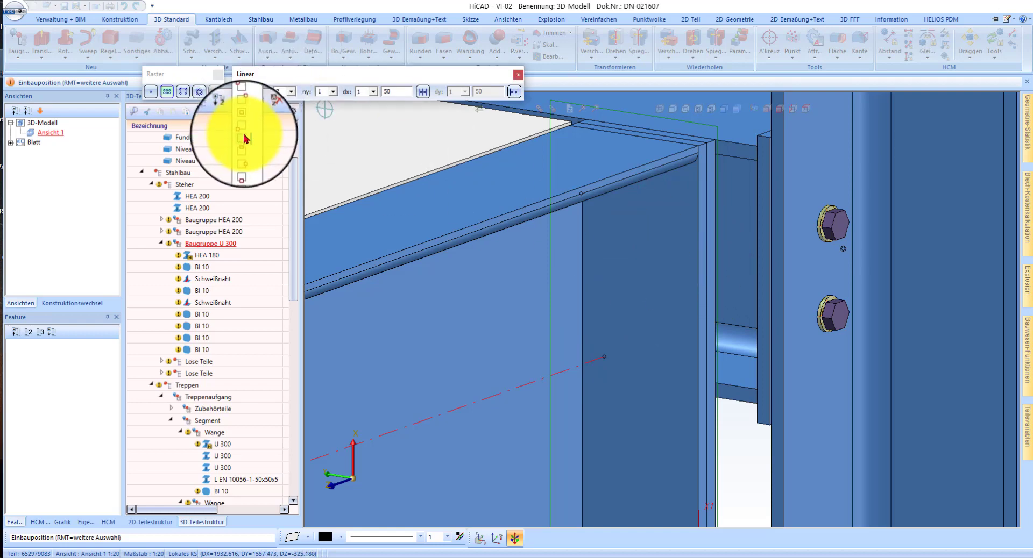
click(247, 170)
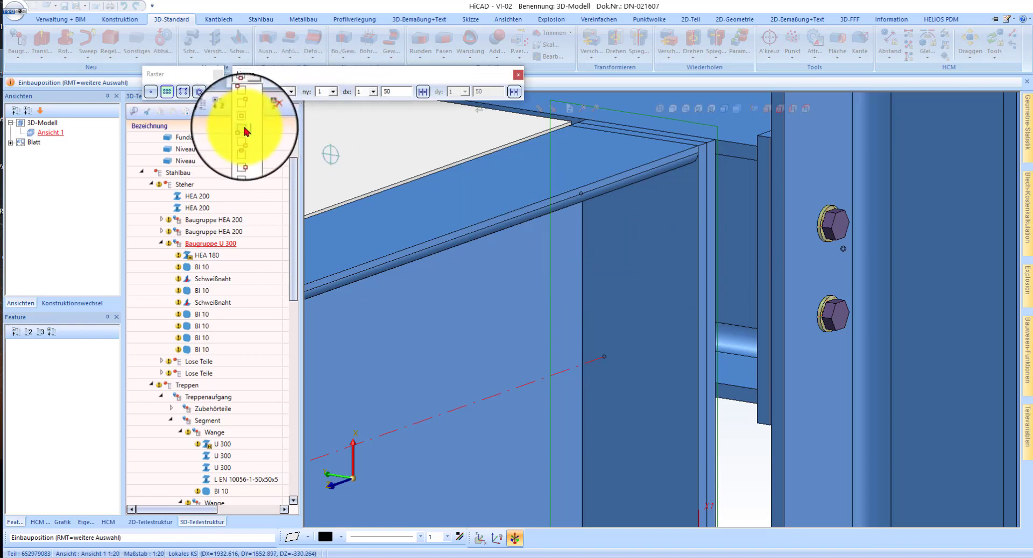
click(245, 131)
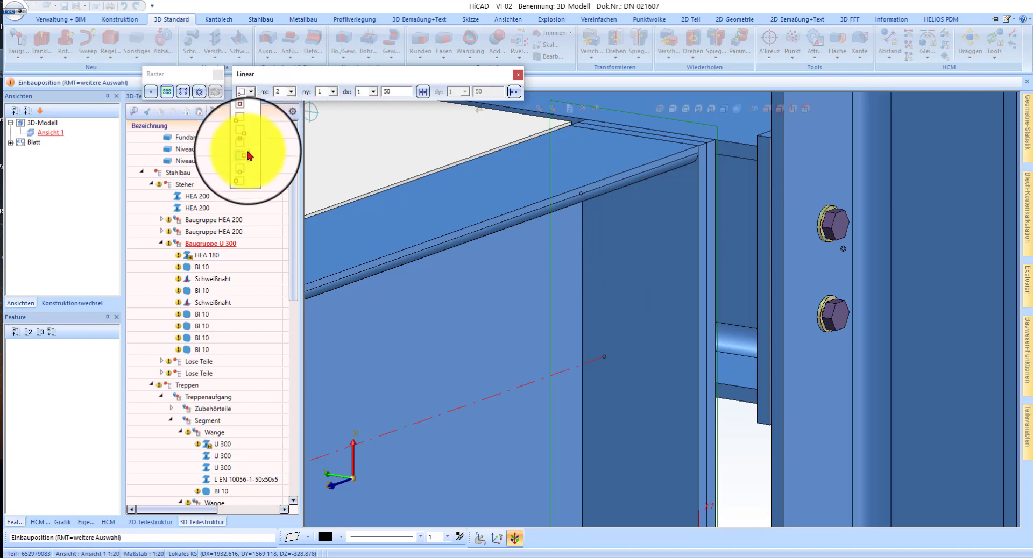
click(248, 147)
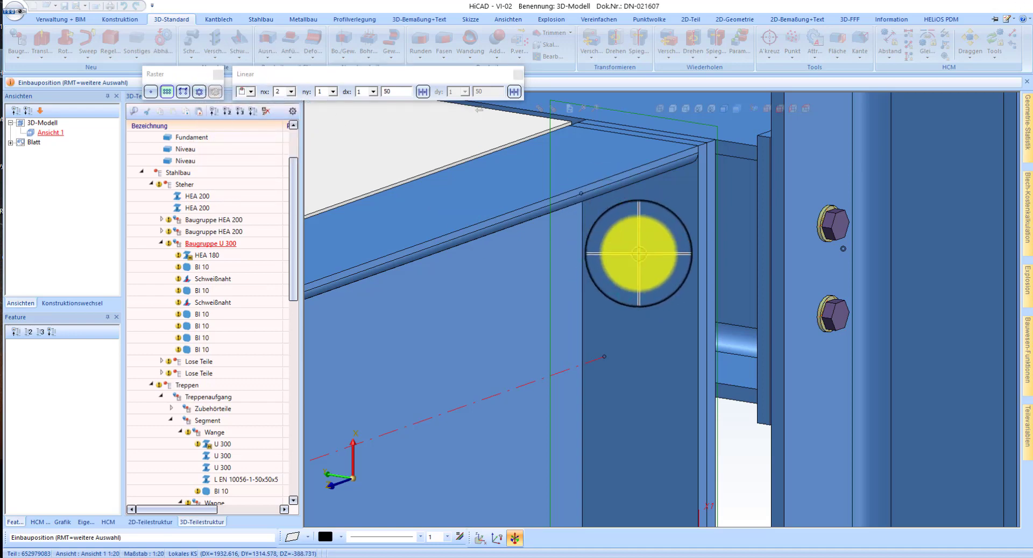
click(248, 93)
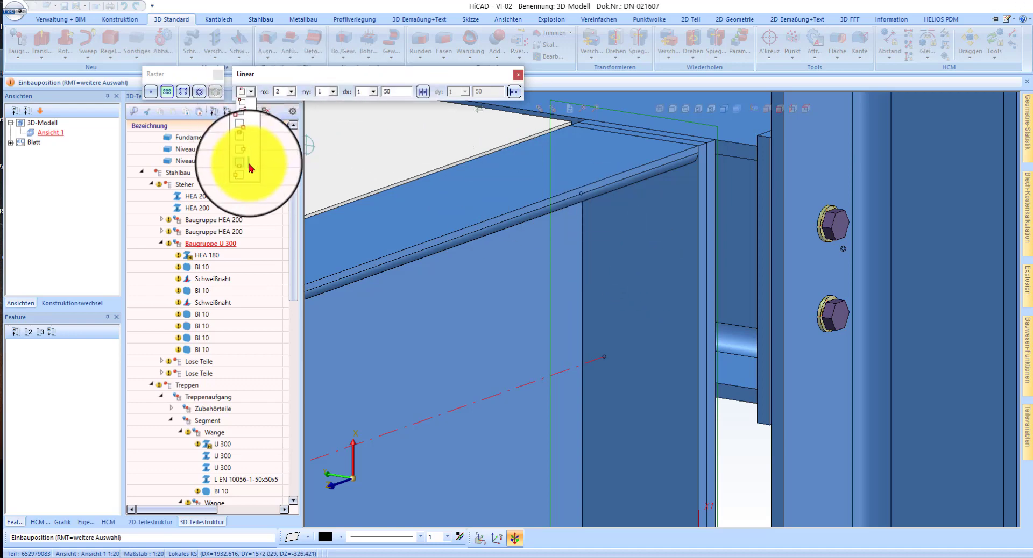
click(244, 172)
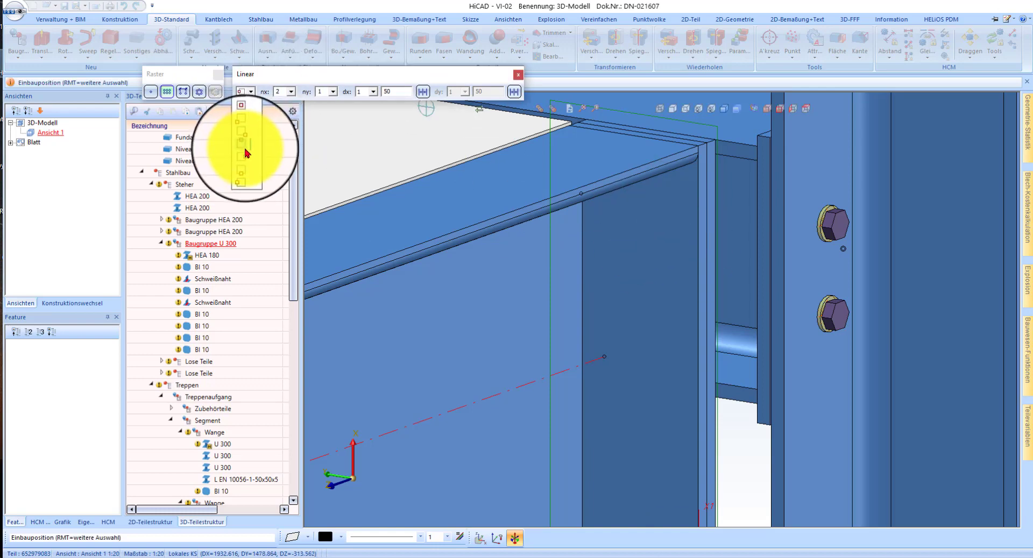
click(252, 156)
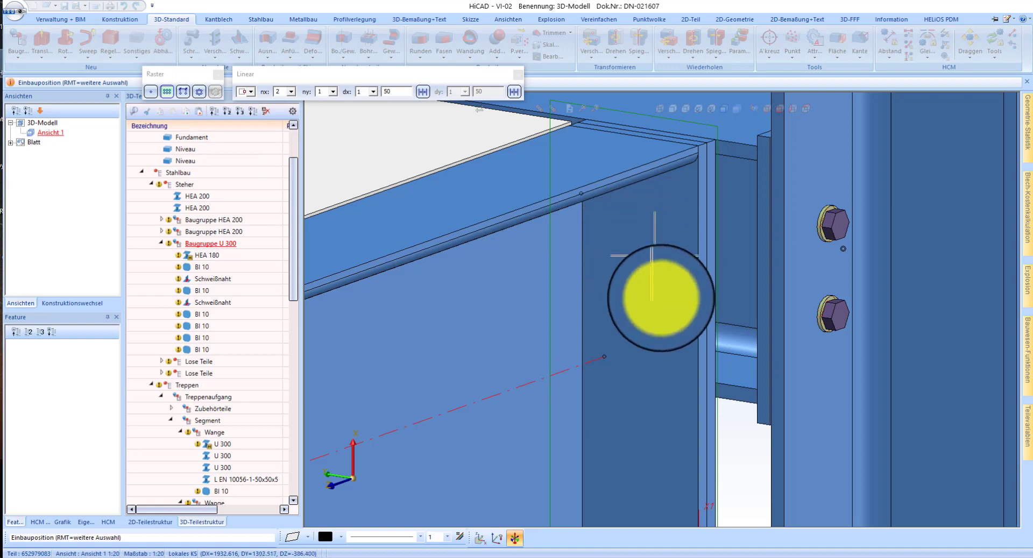
Place the bolt grid relative to the midpoint of the end plate's upper edge with an x distance of -50
scroll(660, 300, up, 2)
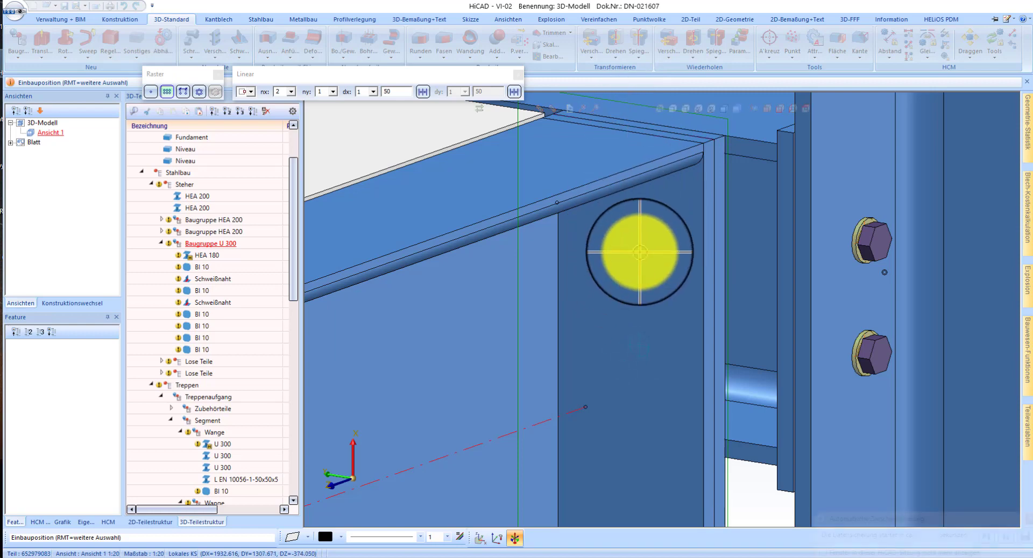
key(Return)
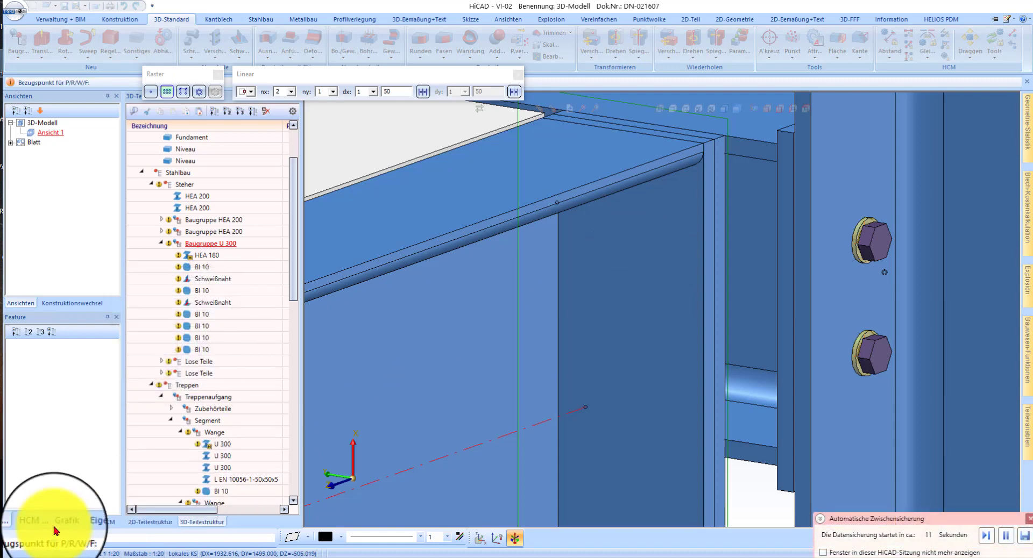
click(635, 127)
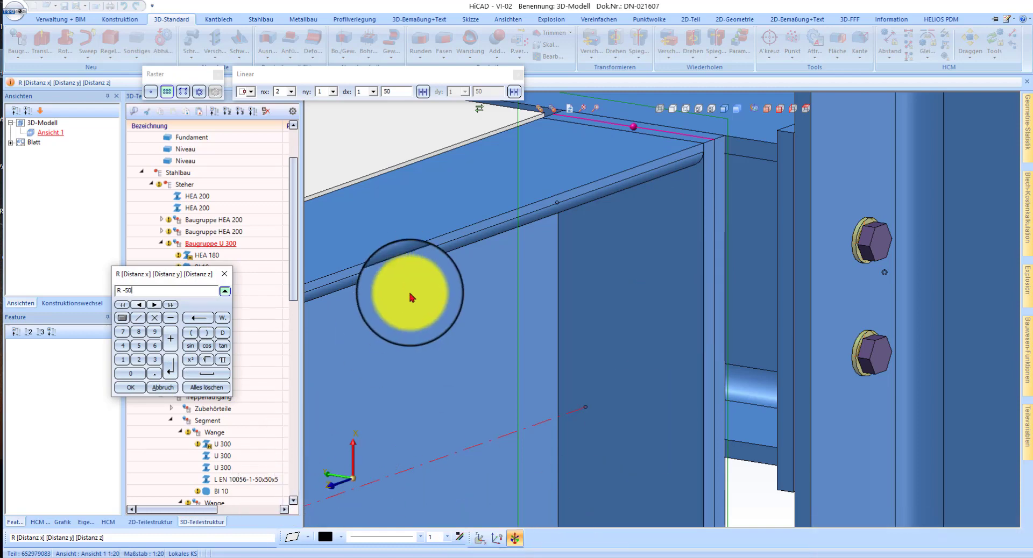
key(Return)
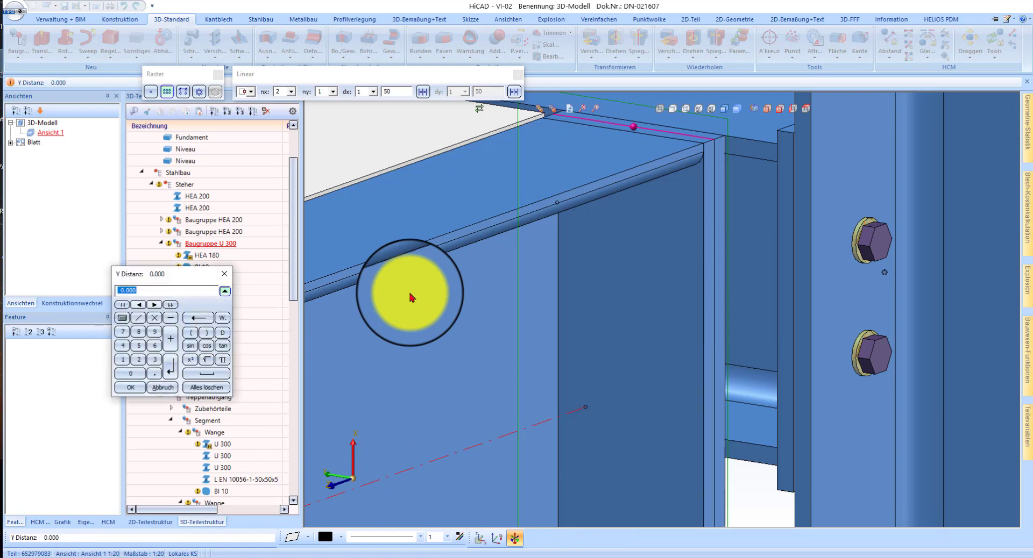
key(Return)
key(Return)
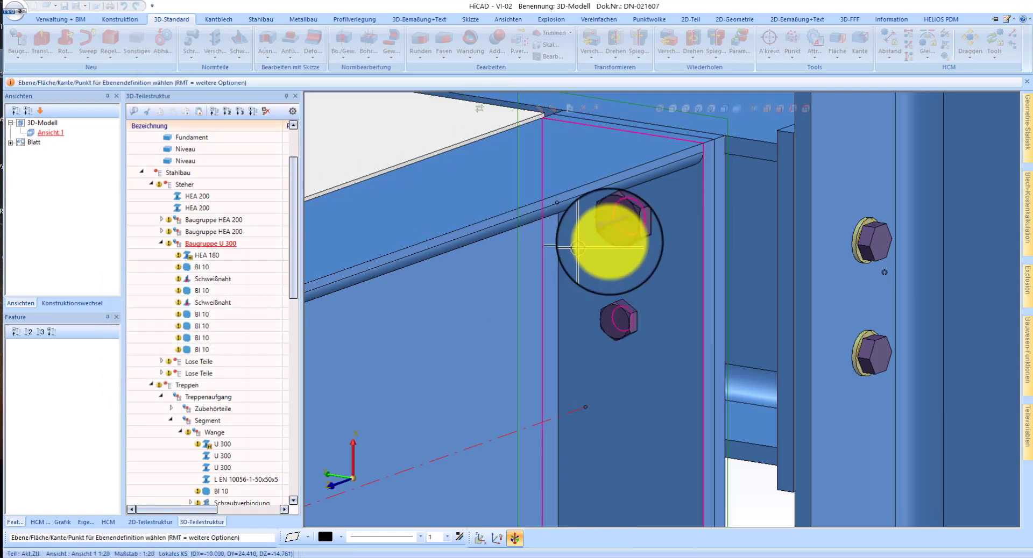
Add a DIN EN ISO 7090 washer under the heads of the two new M12 bolts
scroll(621, 263, down, 2)
scroll(637, 247, up, 3)
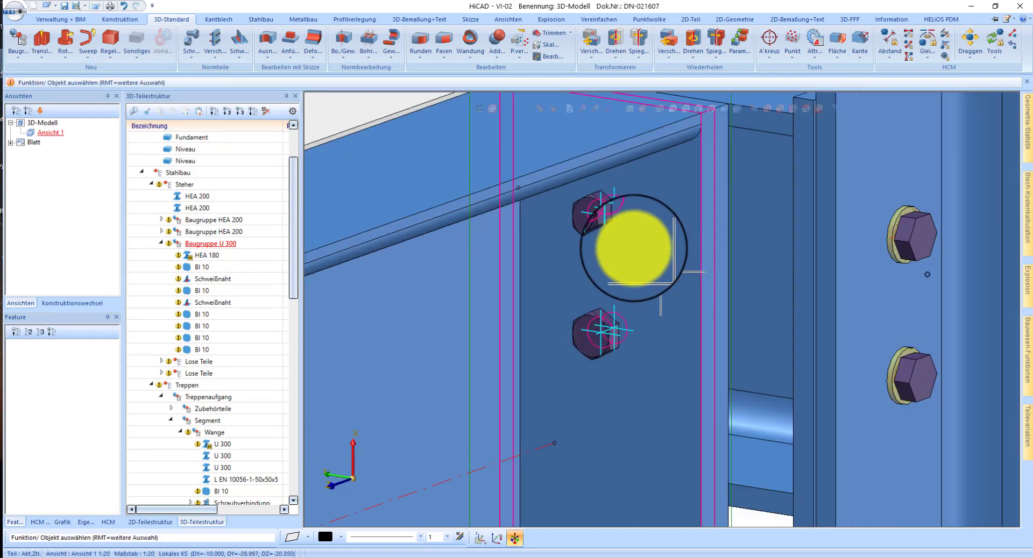
right_click(594, 203)
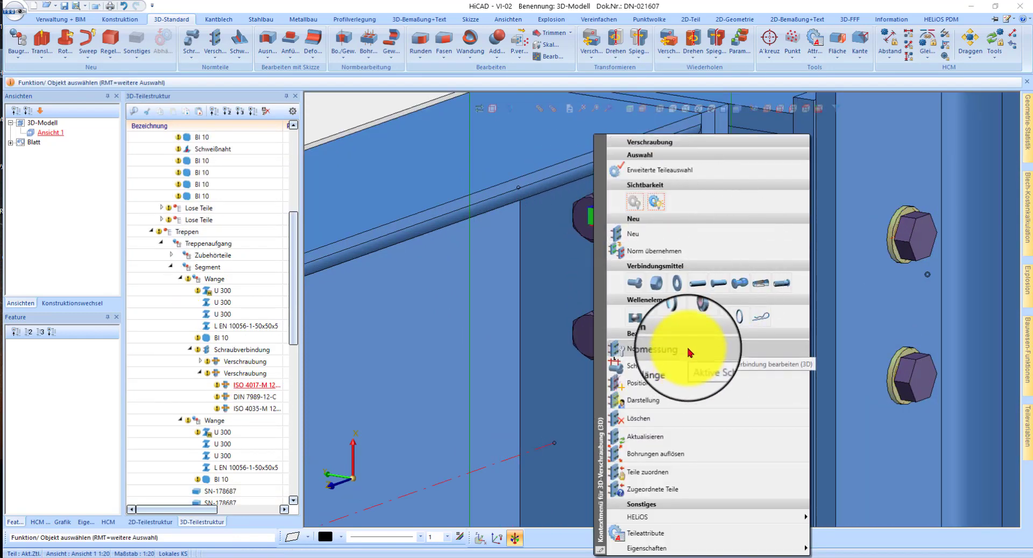
click(690, 352)
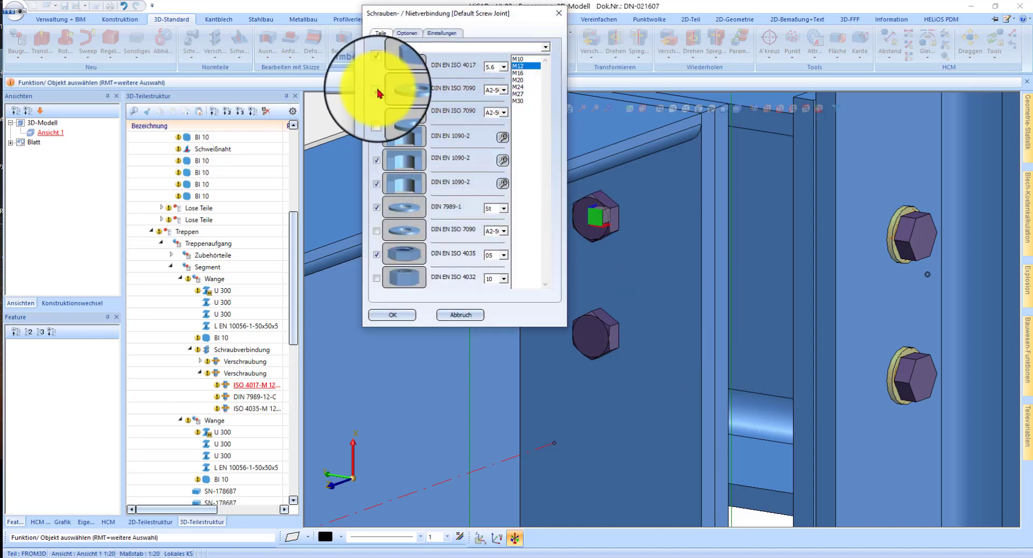
click(390, 316)
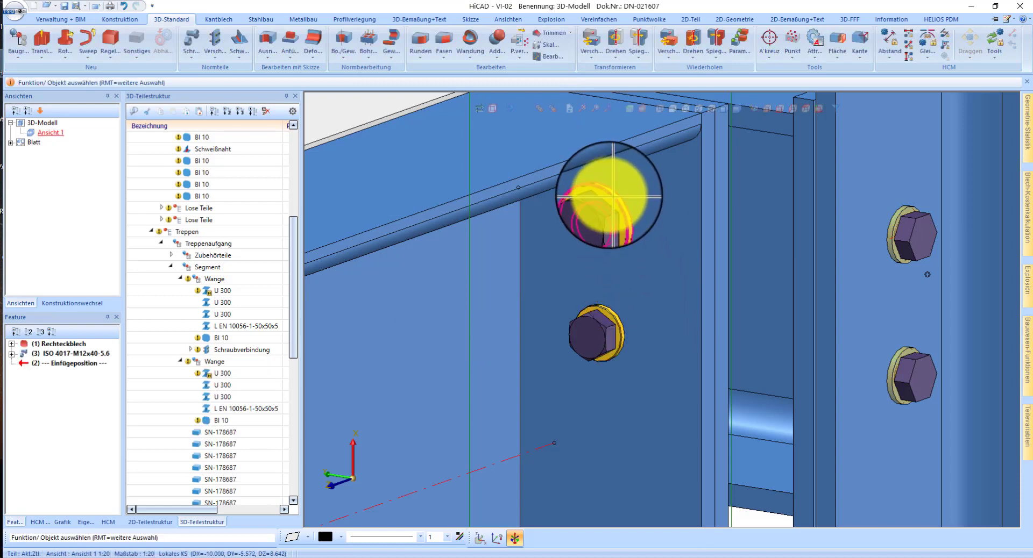
Reverse the installation direction of the two M12 bolts so the nuts sit on the stringer side
right_click(593, 198)
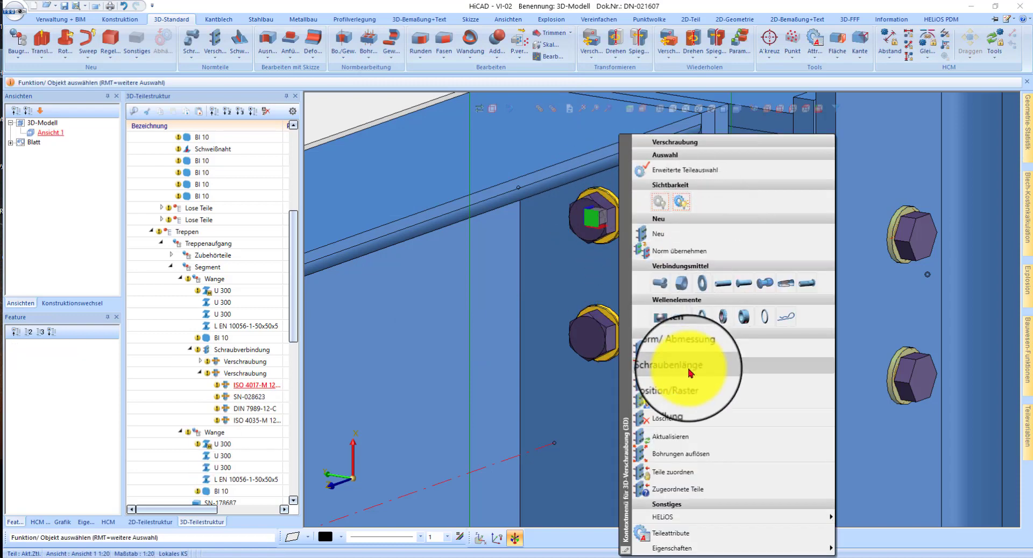
click(687, 384)
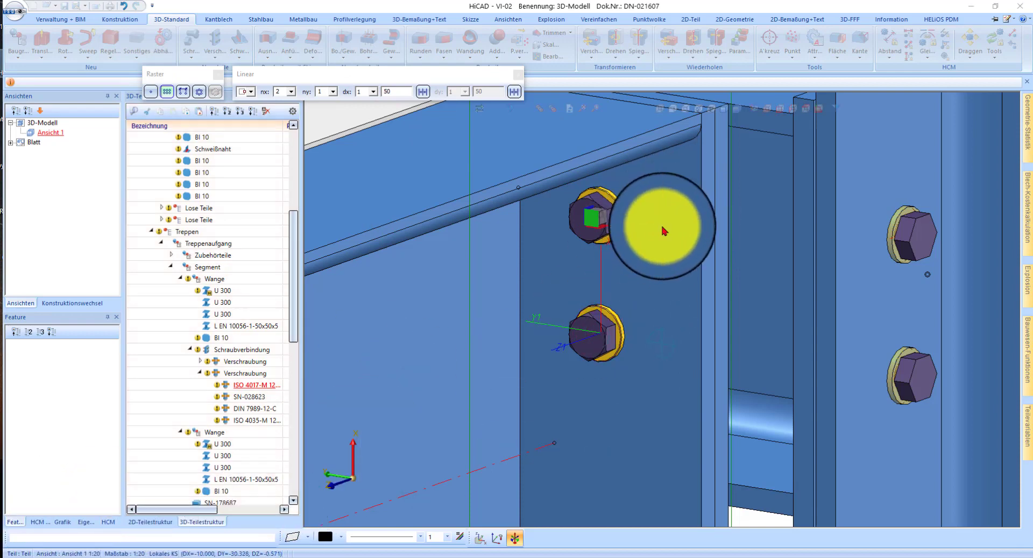
right_click(663, 231)
click(709, 279)
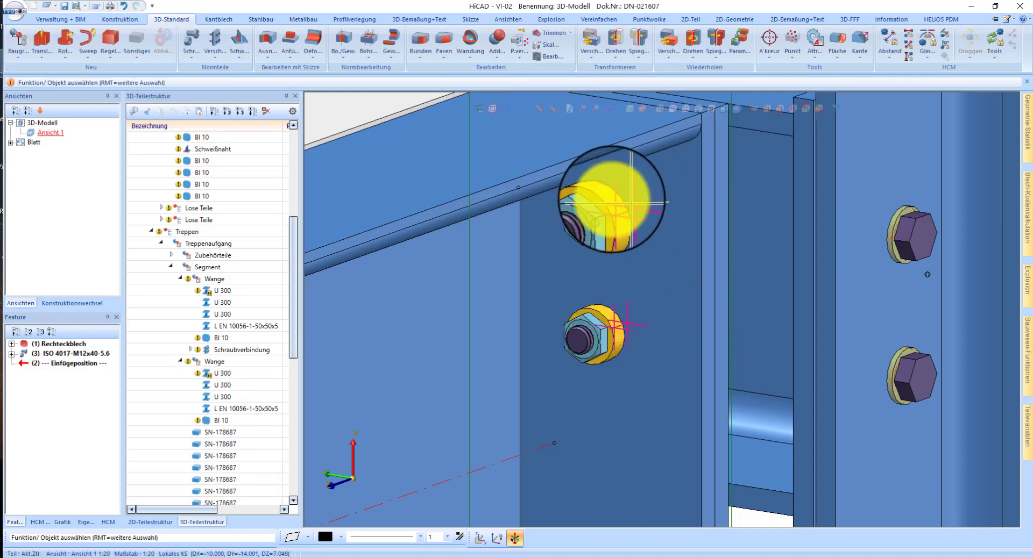
Flip the two M12 bolts on the stringer's end plate so their heads sit on the stringer side
right_click(574, 214)
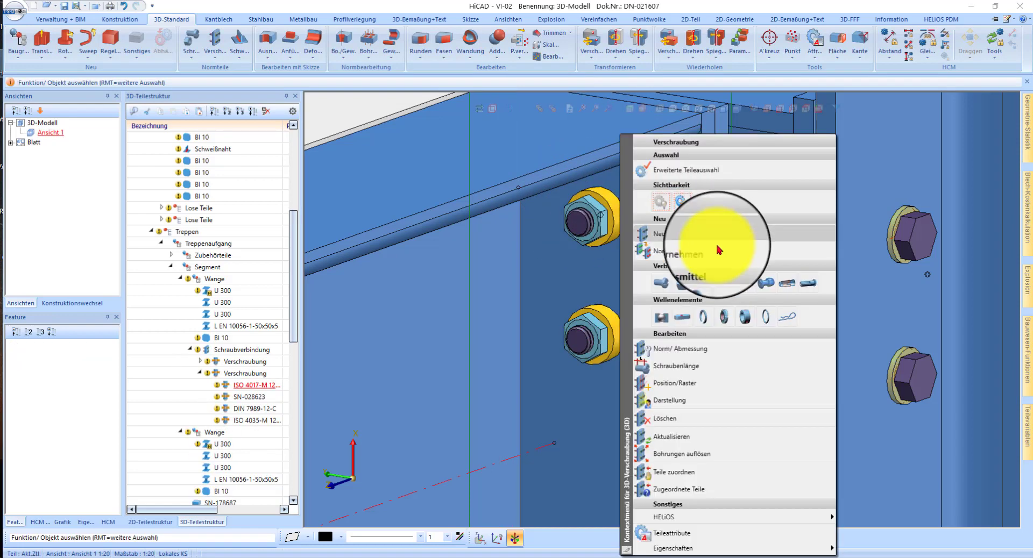
click(685, 388)
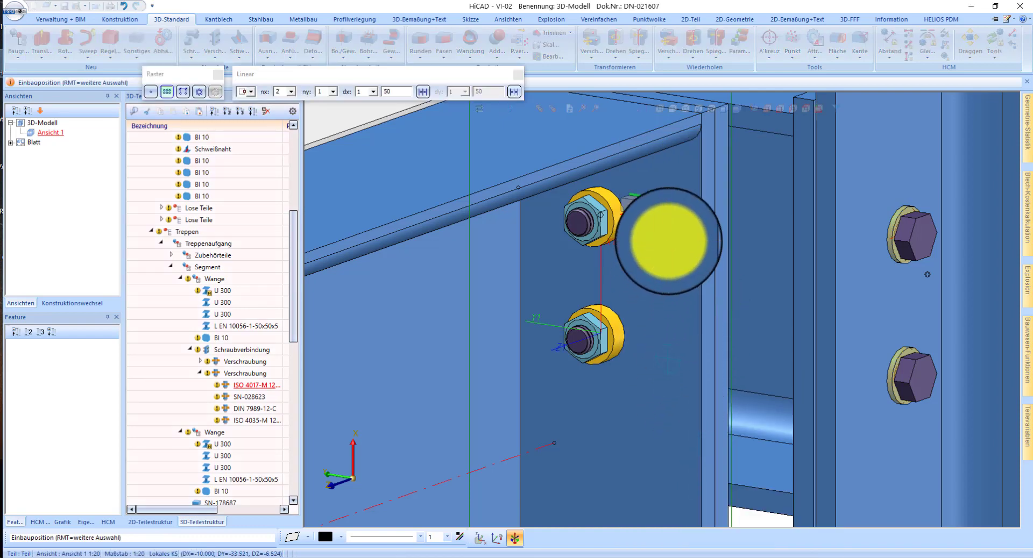
right_click(669, 240)
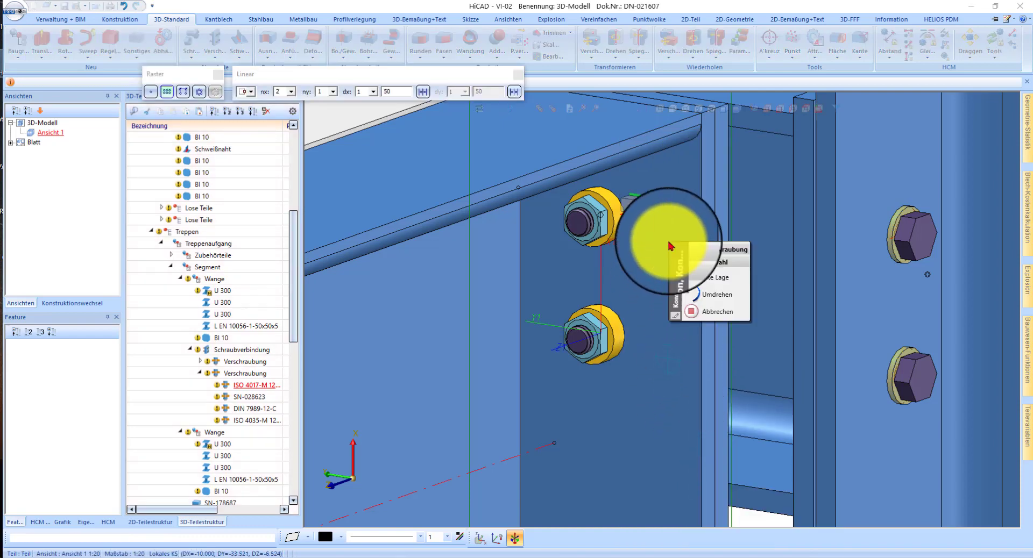
click(696, 299)
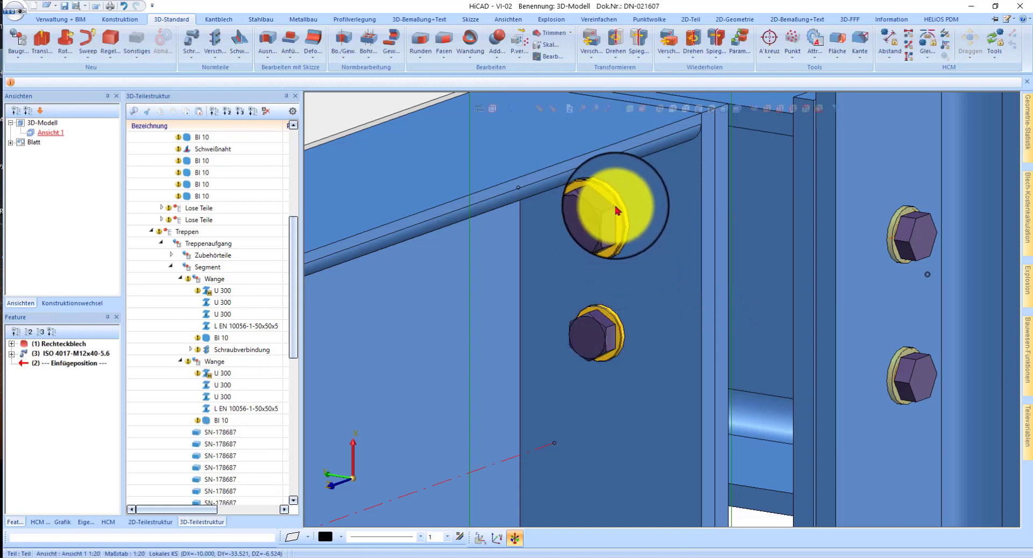
scroll(618, 210, down, 2)
scroll(618, 210, down, 3)
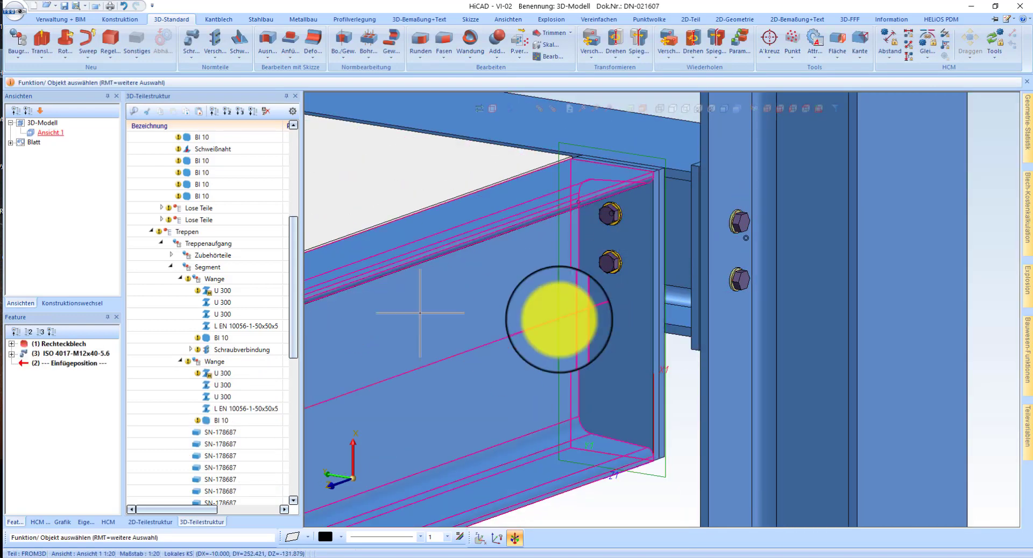
scroll(600, 186, up, 2)
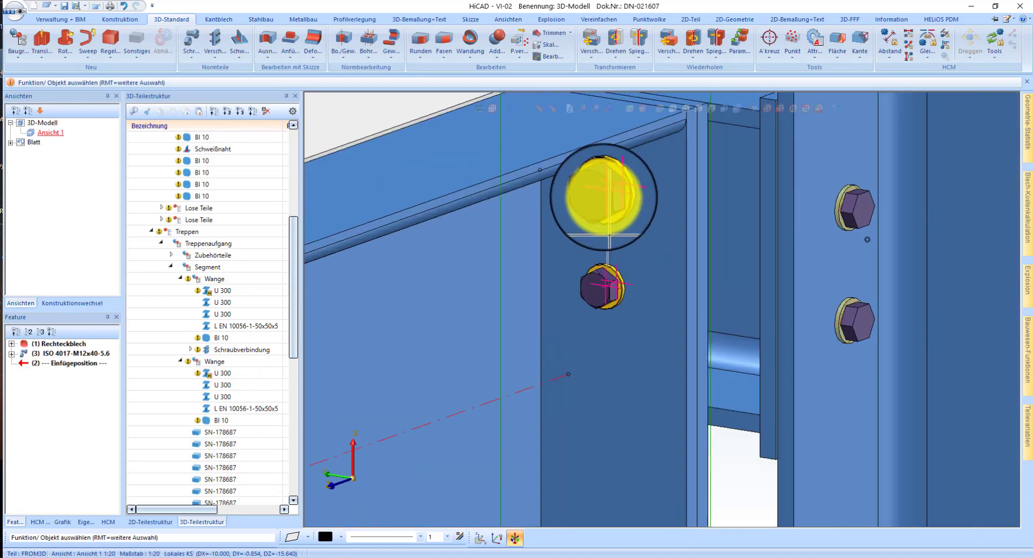
Move the bolted connection in the part structure from the stringer assembly Wange into Baugruppe U 300
click(597, 185)
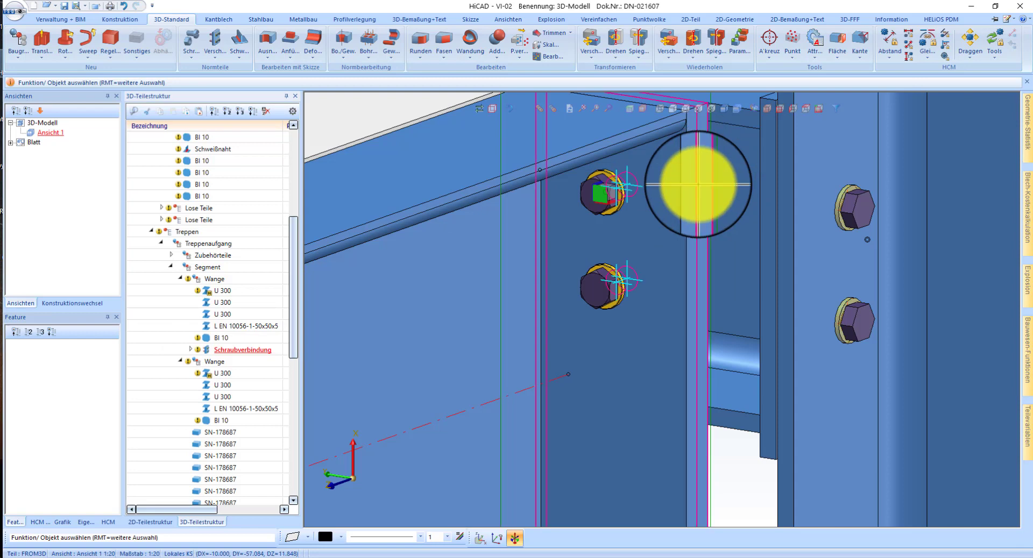
right_click(549, 241)
click(547, 238)
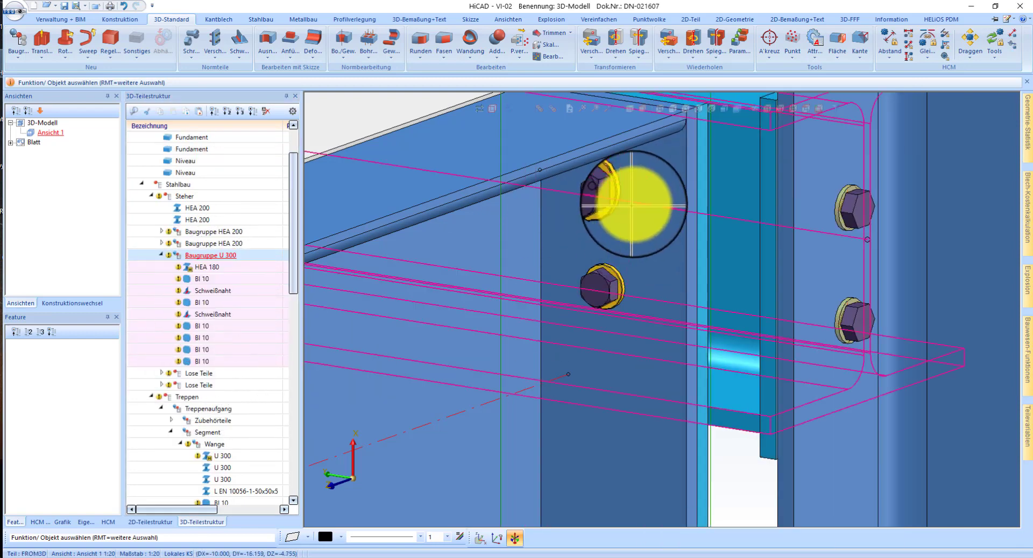
scroll(237, 428, down, 1)
scroll(243, 422, down, 4)
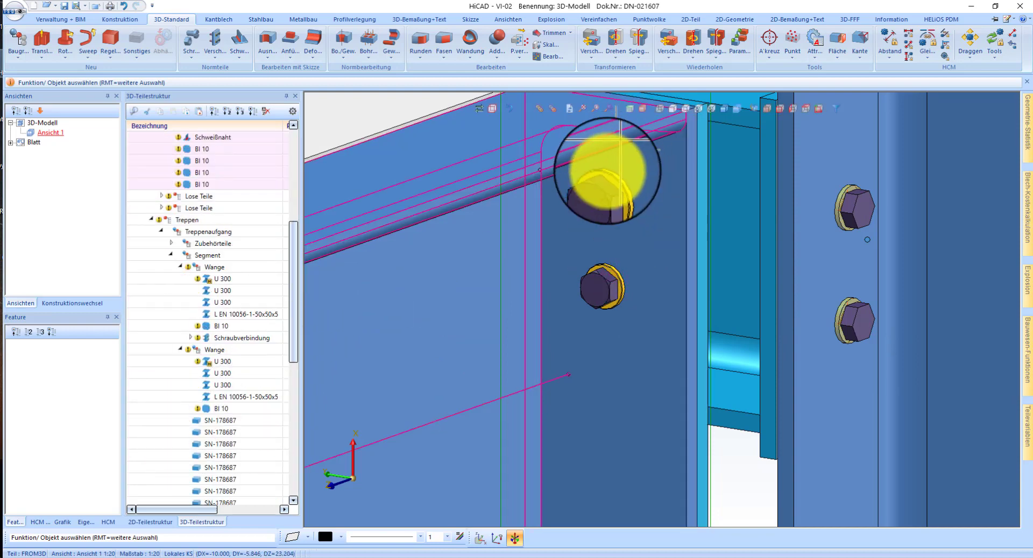
click(598, 185)
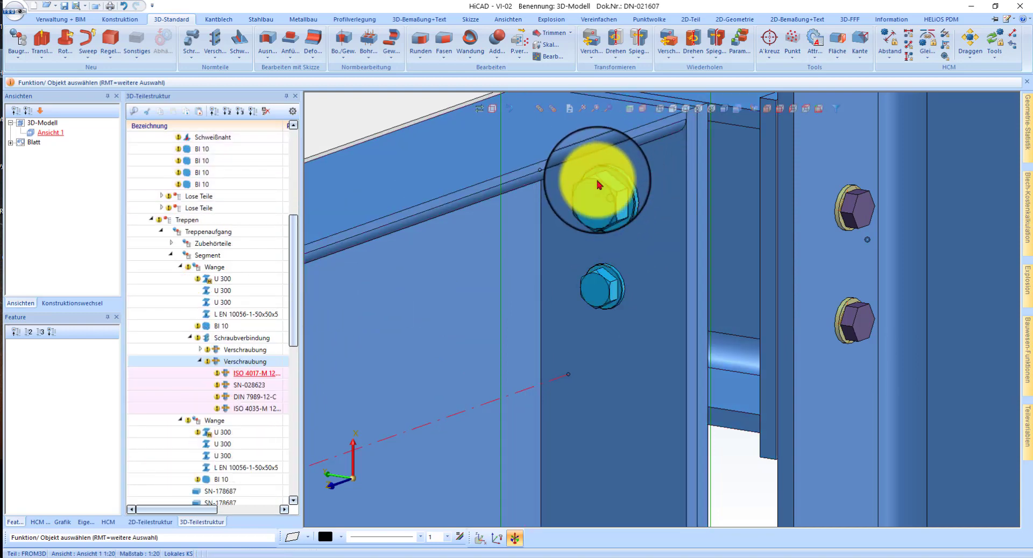
click(214, 339)
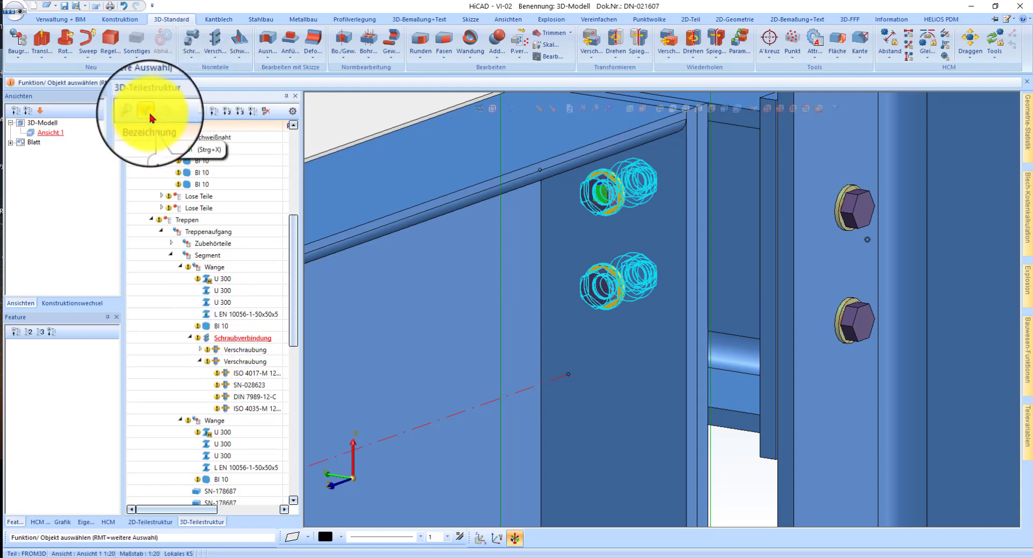
click(780, 415)
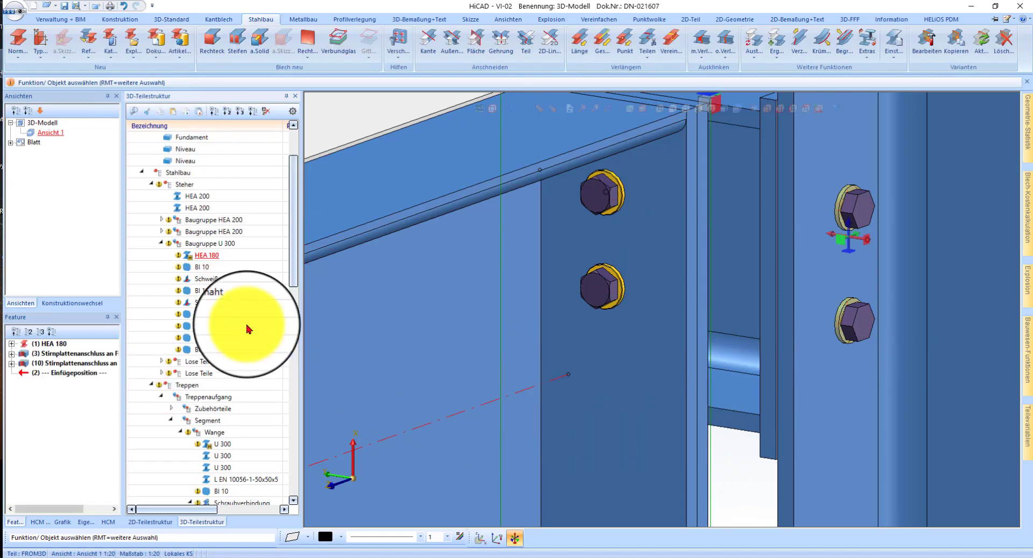
click(198, 243)
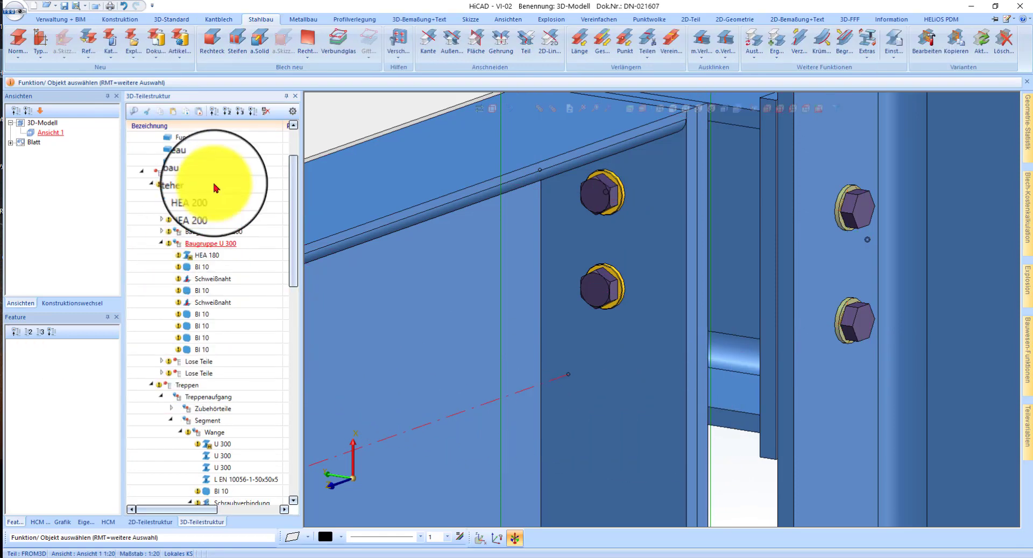
click(170, 115)
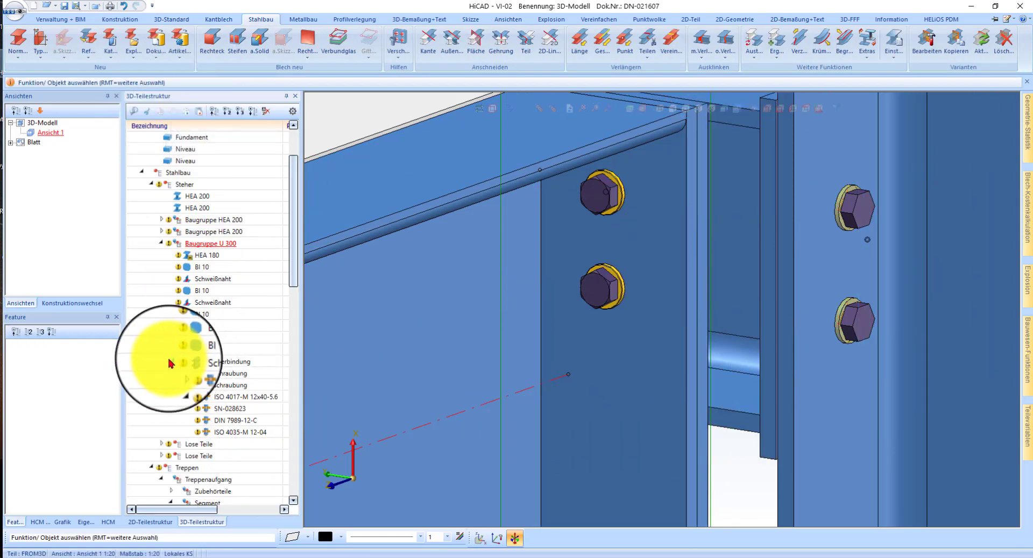
scroll(242, 376, down, 7)
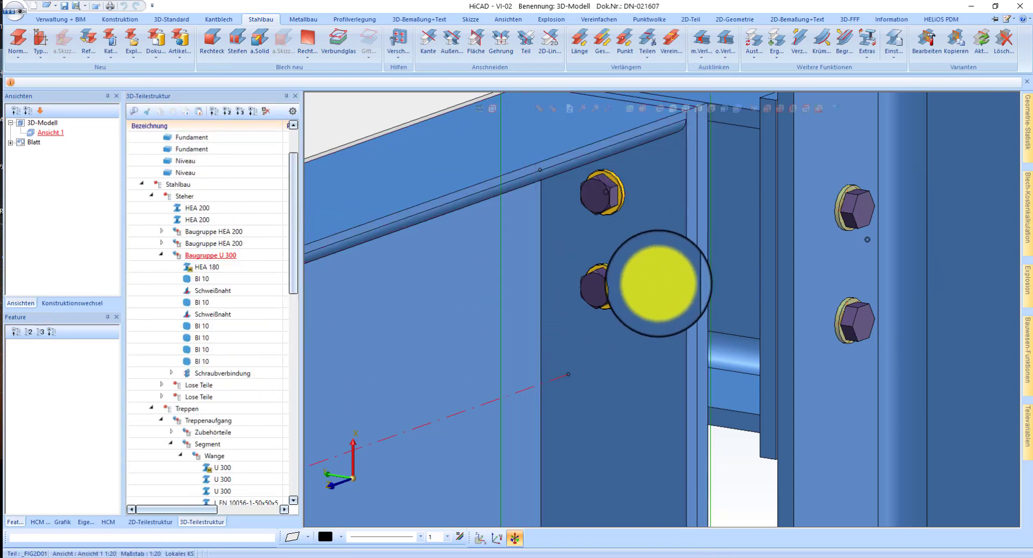
Switch from the local to the world coordinate system
scroll(660, 272, down, 4)
scroll(656, 231, up, 4)
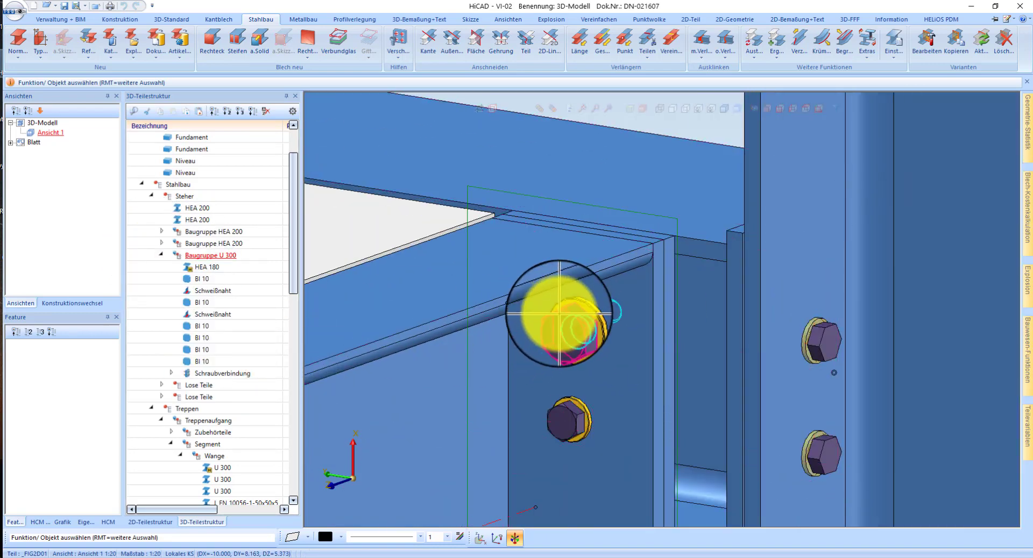
scroll(791, 269, down, 4)
scroll(791, 274, up, 3)
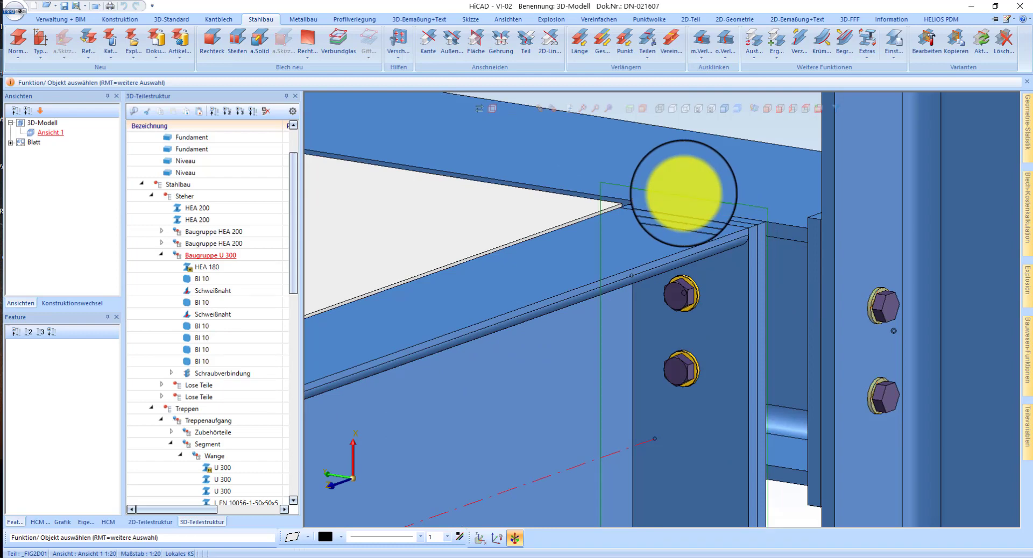
right_click(683, 194)
click(764, 548)
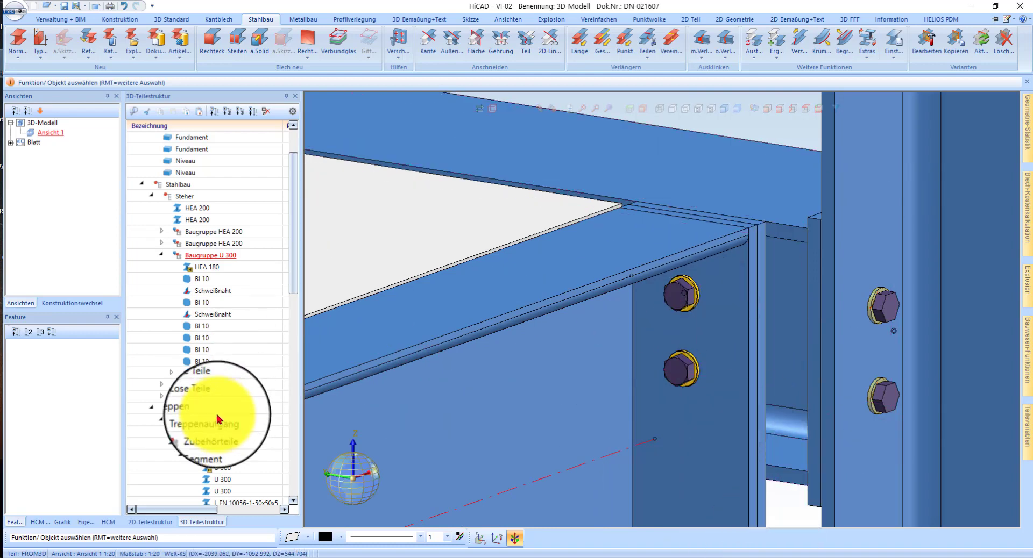
Repeat the bolted connection by translation without a parent part, copying it from its end plate's upper corner to the matching corner at the next stringer
right_click(682, 283)
click(203, 374)
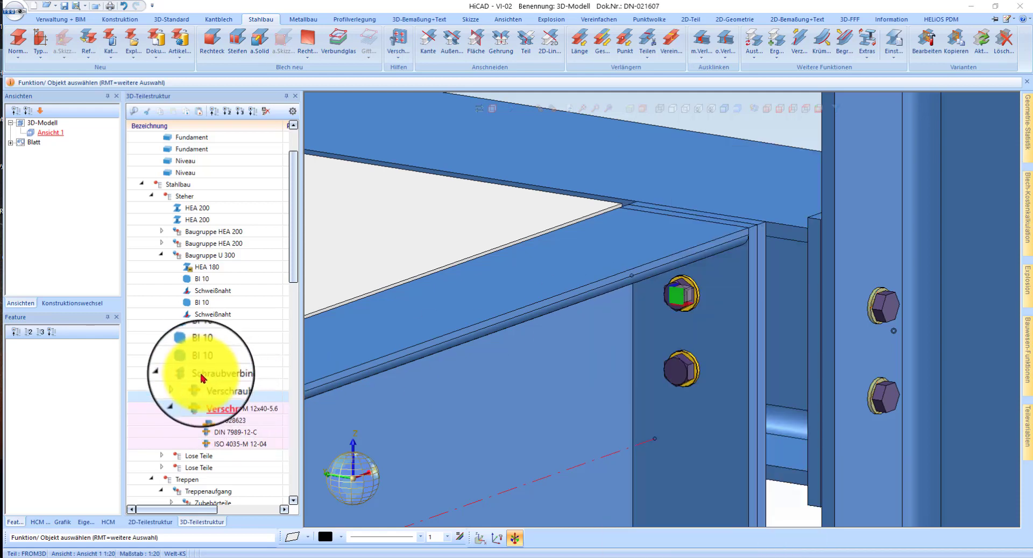
click(207, 375)
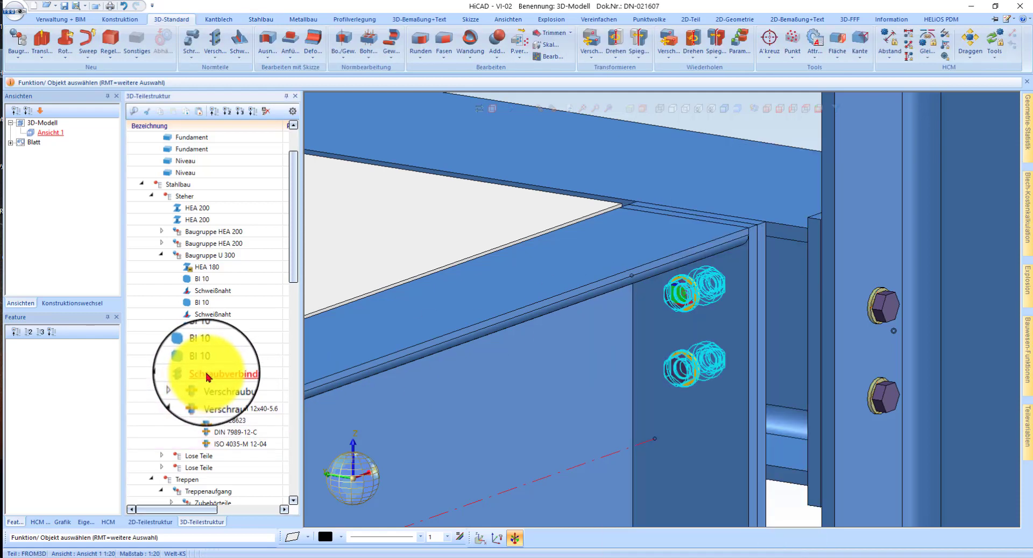
right_click(207, 374)
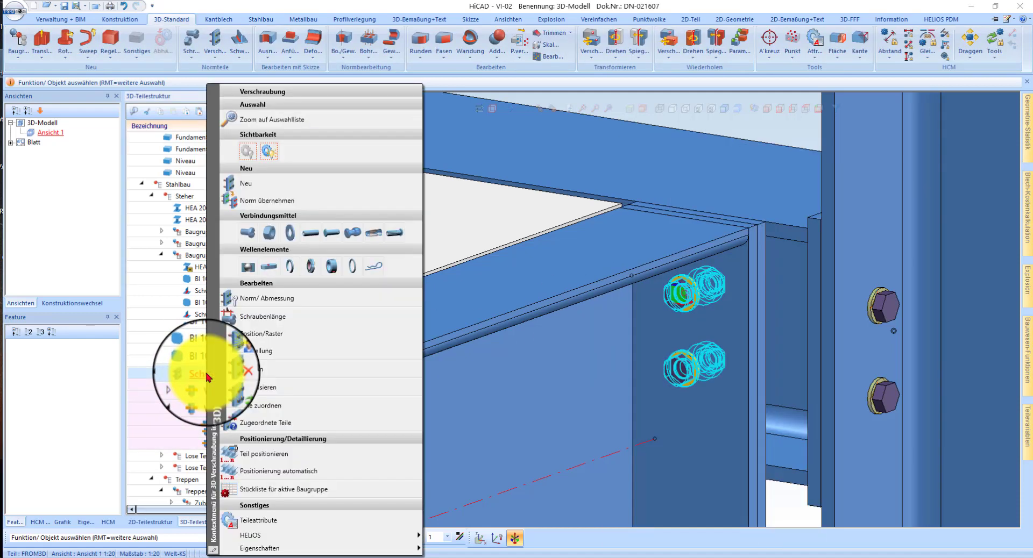
click(543, 275)
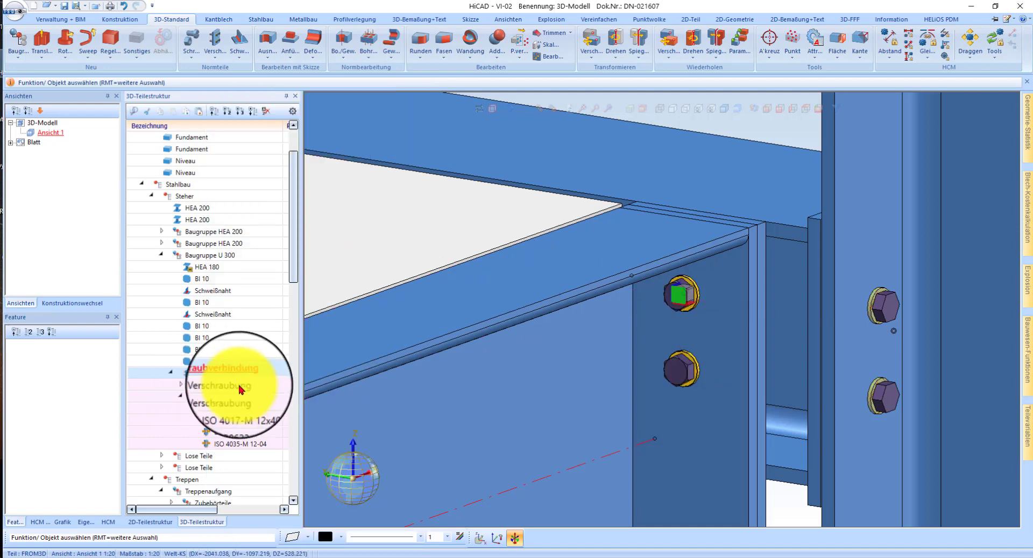
click(673, 41)
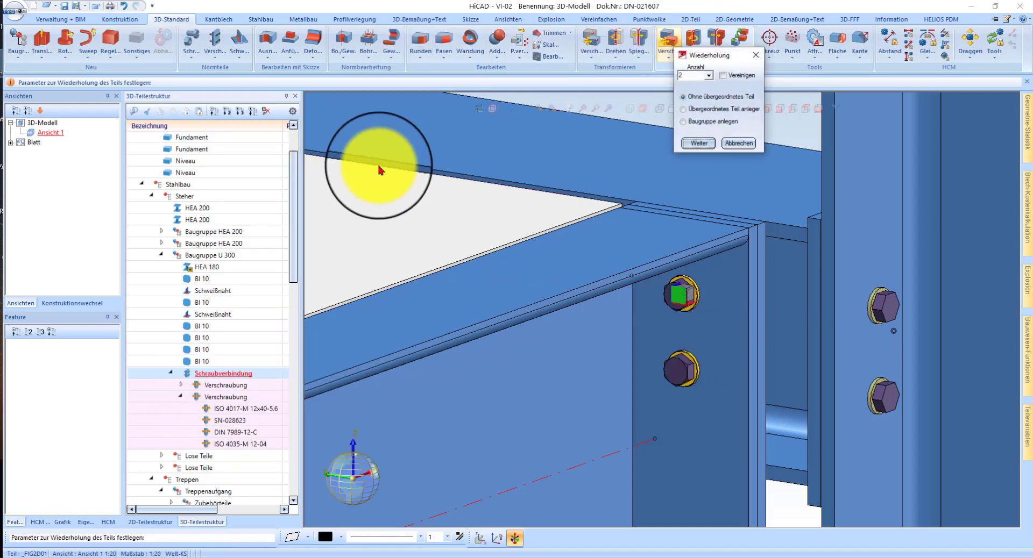
click(695, 145)
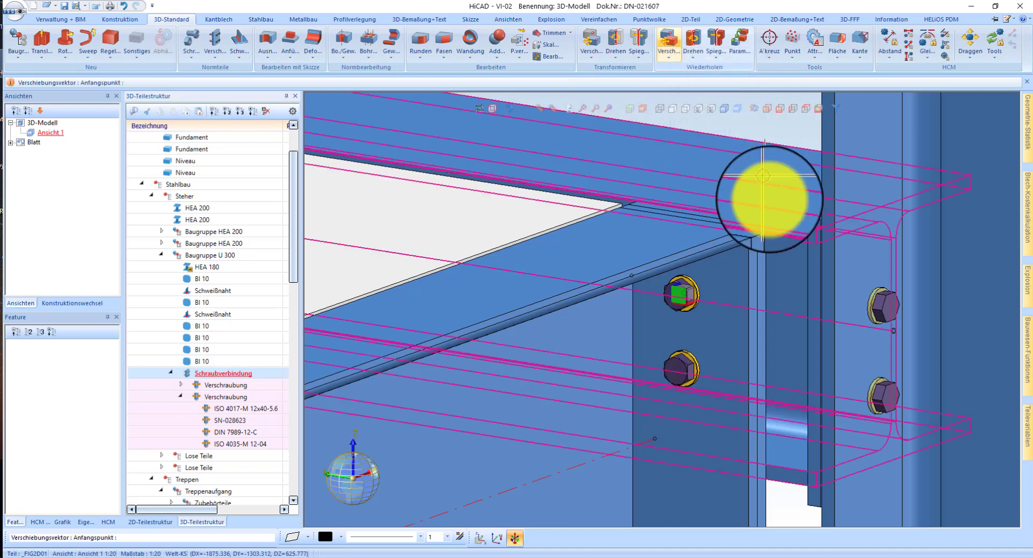
click(761, 230)
scroll(764, 226, down, 3)
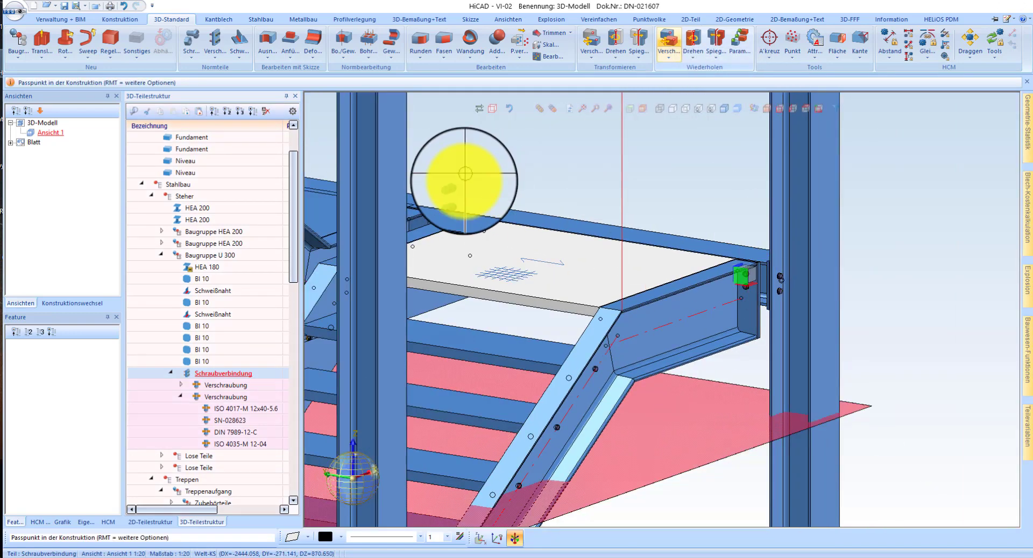
scroll(441, 203, up, 2)
scroll(571, 232, up, 3)
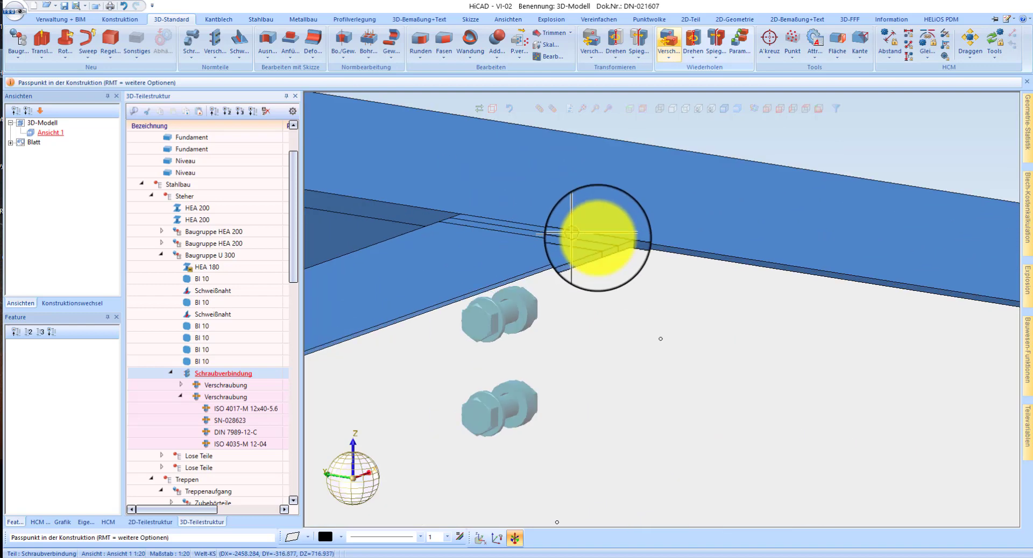
click(608, 243)
Place two more copies of the bolted connection at the upper end plate corners of the two remaining stringers and finish the repetition
scroll(807, 283, down, 3)
scroll(505, 237, up, 5)
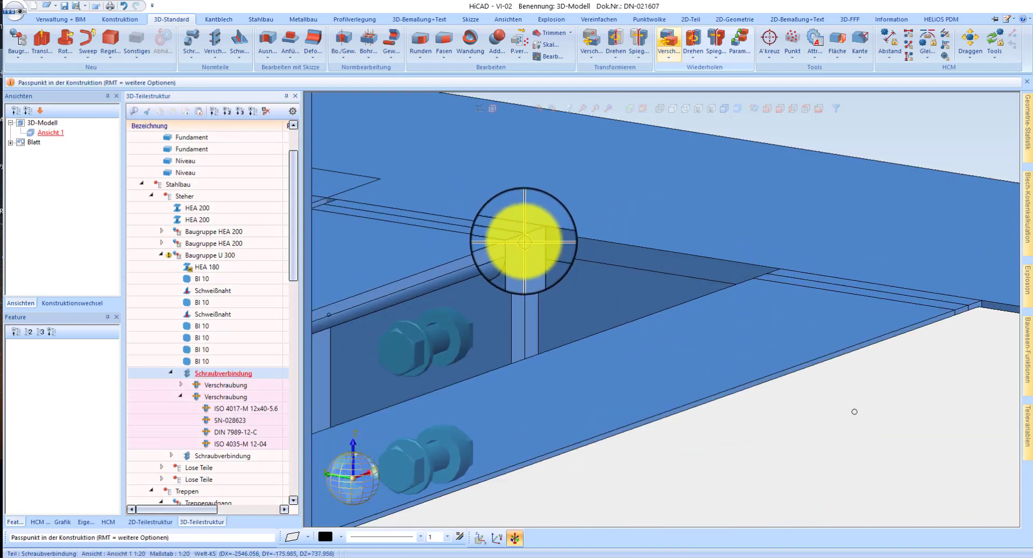
click(716, 303)
scroll(710, 306, down, 4)
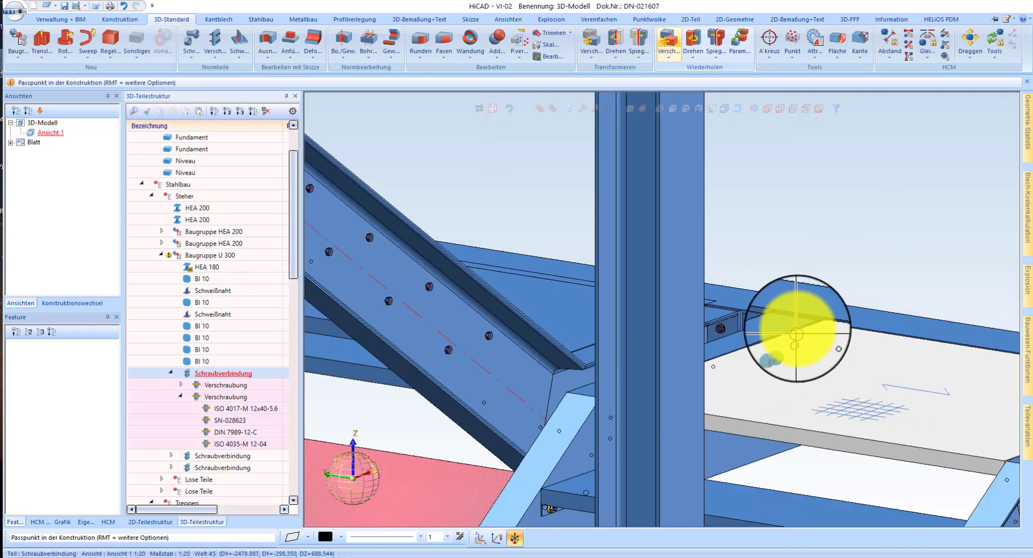
scroll(703, 316, up, 3)
scroll(538, 306, down, 3)
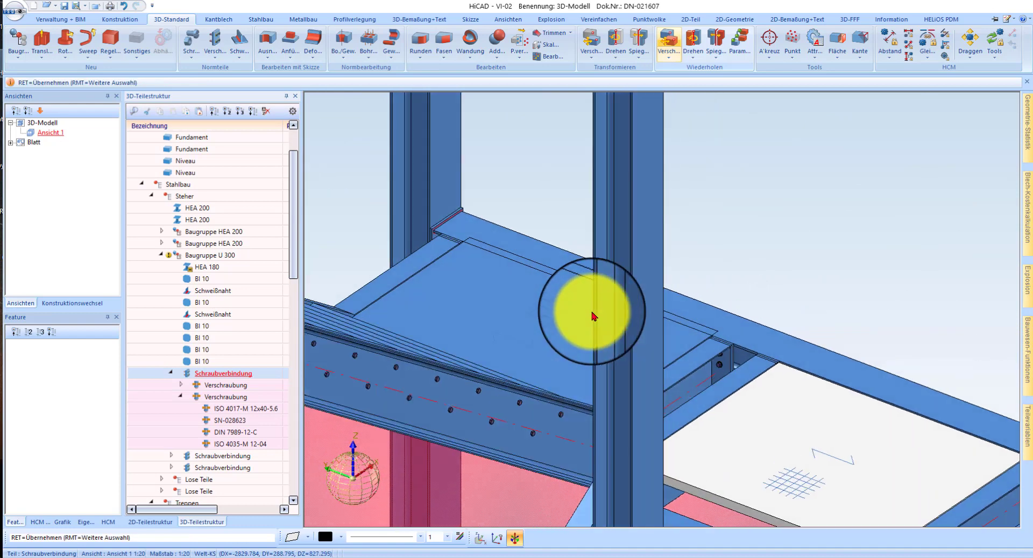
scroll(463, 215, up, 4)
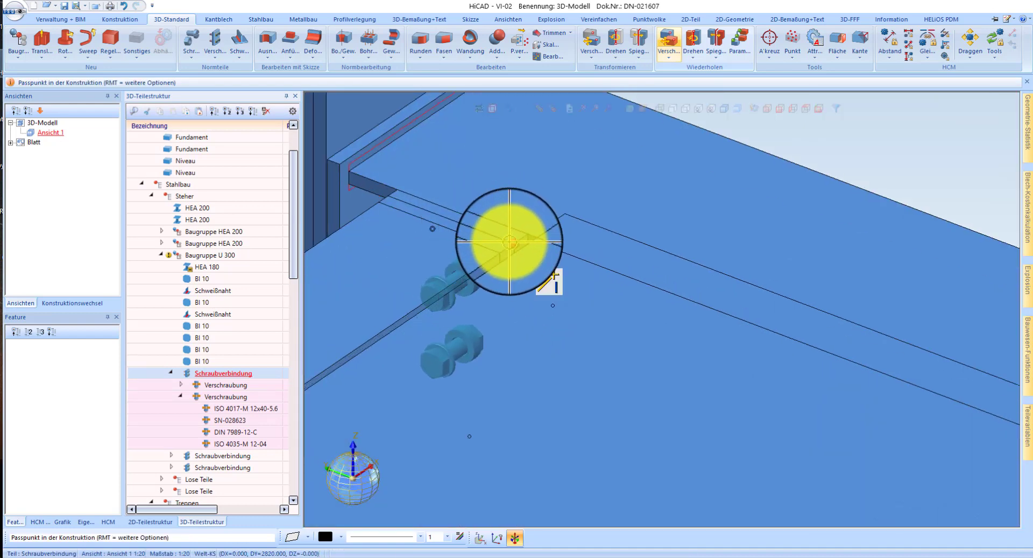
click(486, 240)
scroll(507, 182, down, 3)
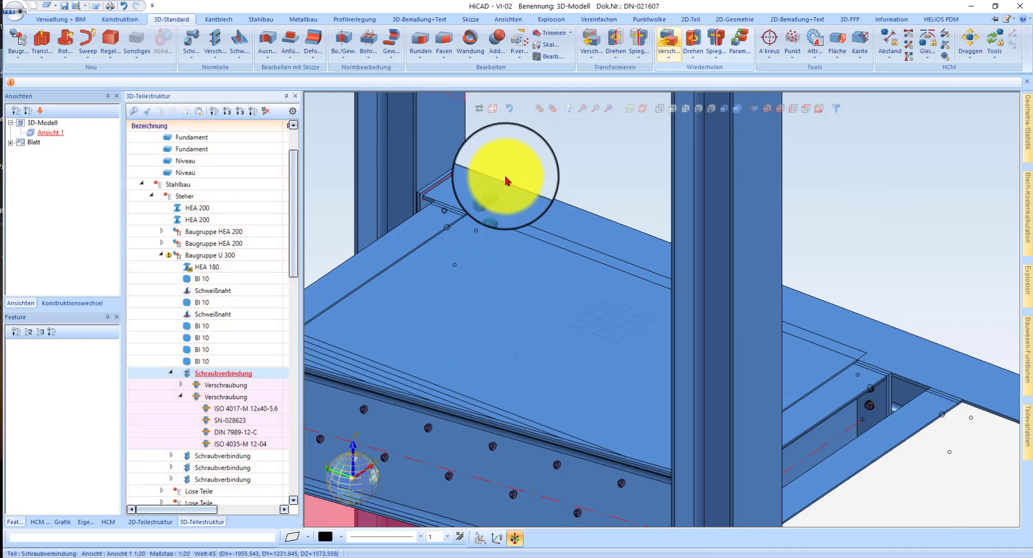
Examine the copied bolts up close and select the Bl 10 end plate they pass through to view its features
scroll(715, 230, down, 2)
scroll(717, 300, up, 4)
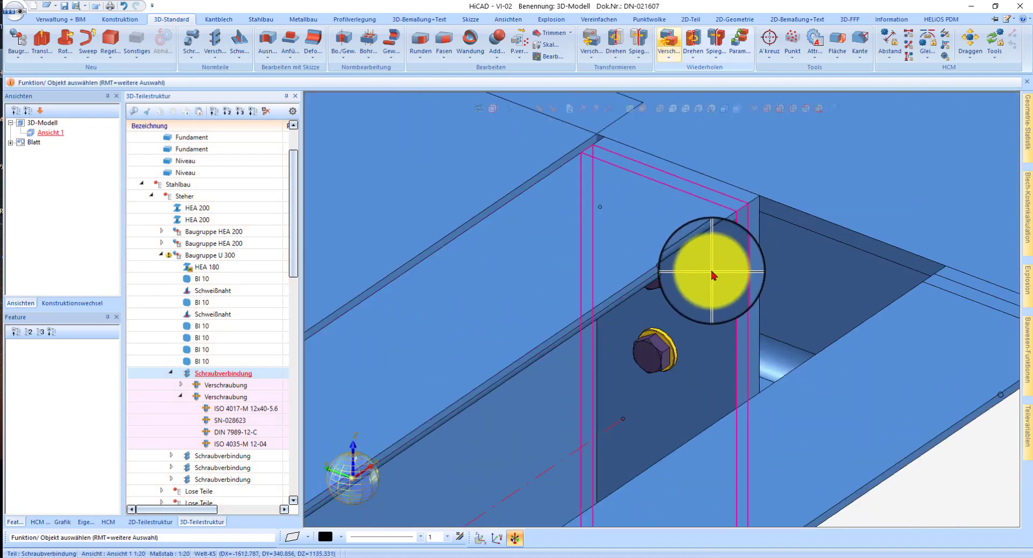
scroll(712, 276, down, 2)
scroll(705, 238, up, 4)
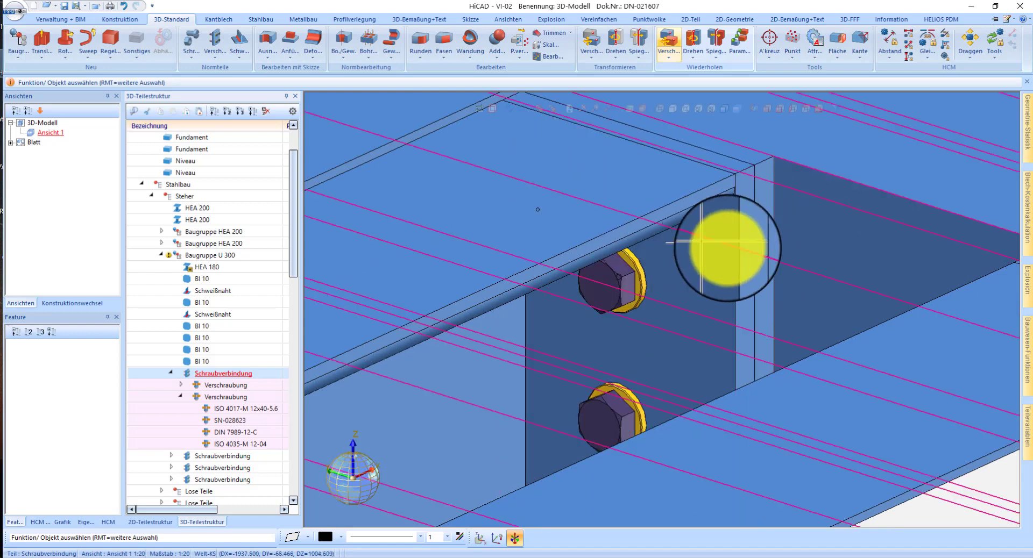
click(725, 264)
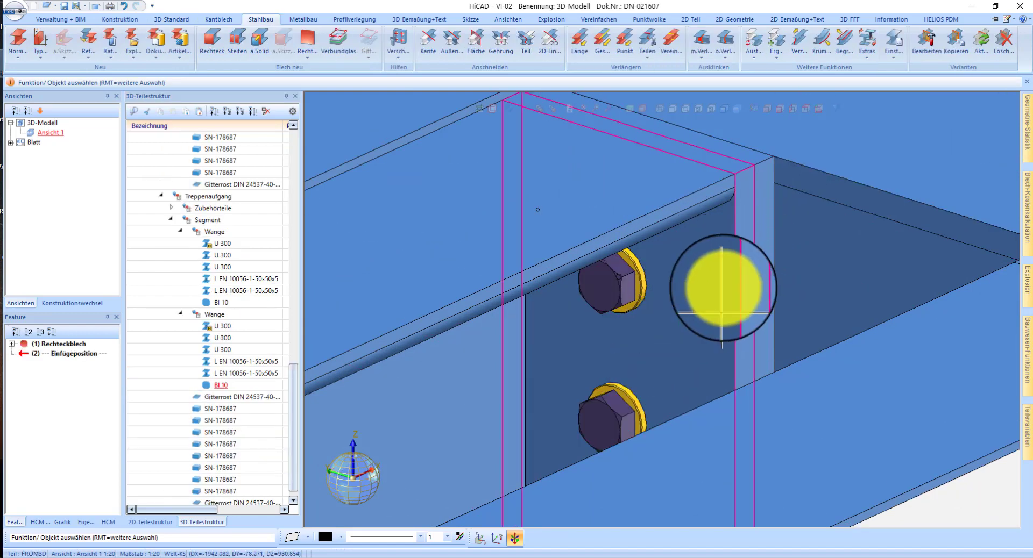
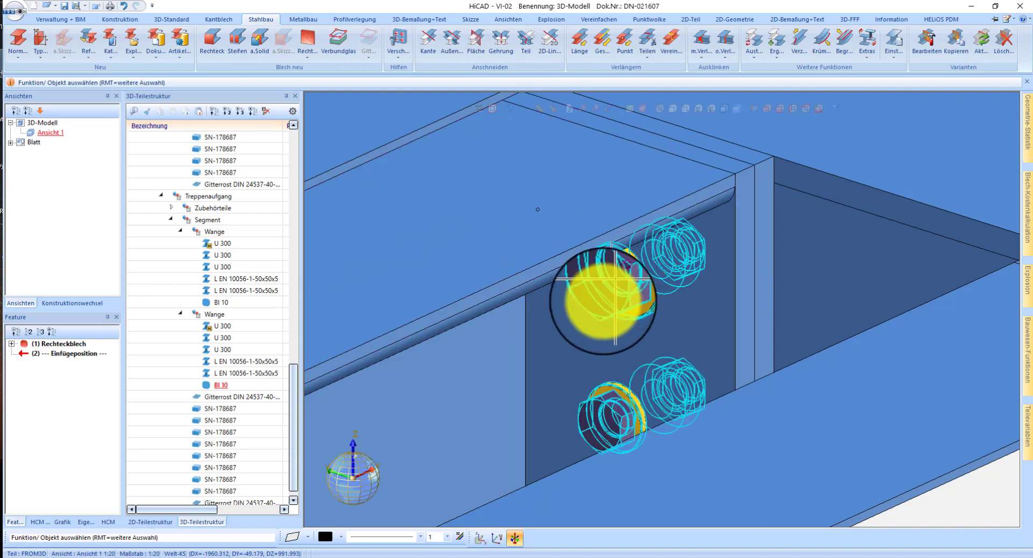
Query the assigned parts of the copied bolted connection at the stringer end plate
right_click(597, 307)
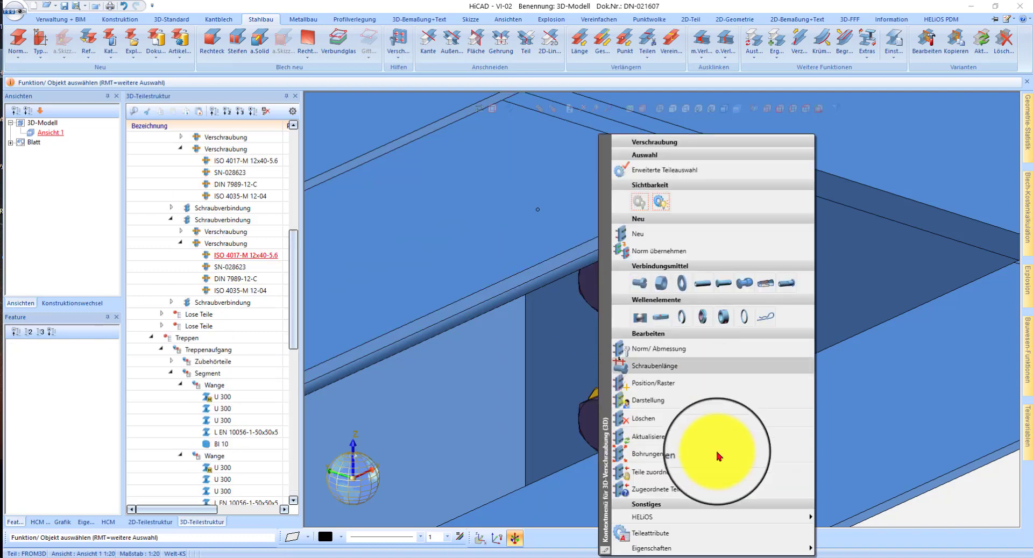
click(629, 494)
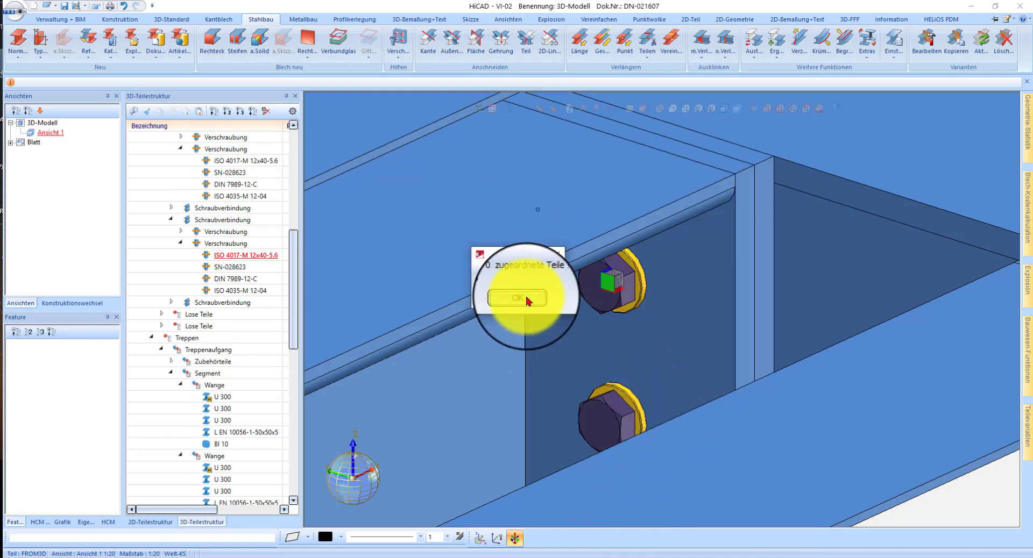
click(529, 299)
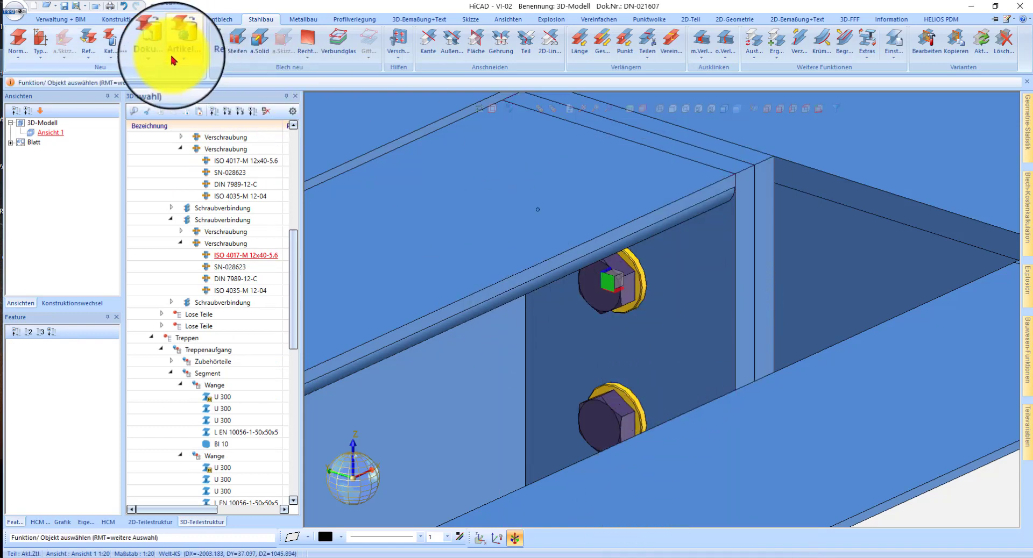
Check the part assignment of the model's bolted connections and keep the check markings
click(166, 23)
click(219, 63)
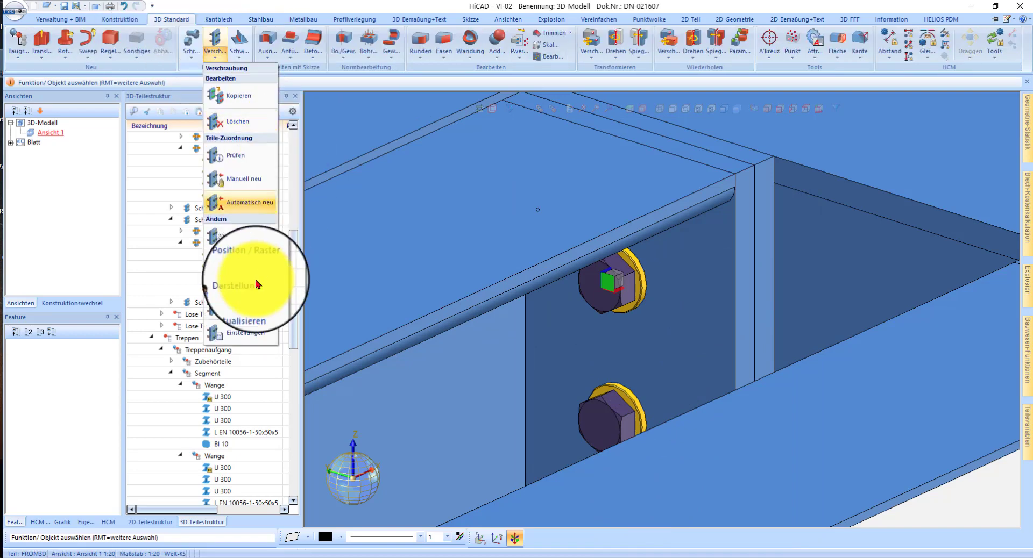
click(233, 159)
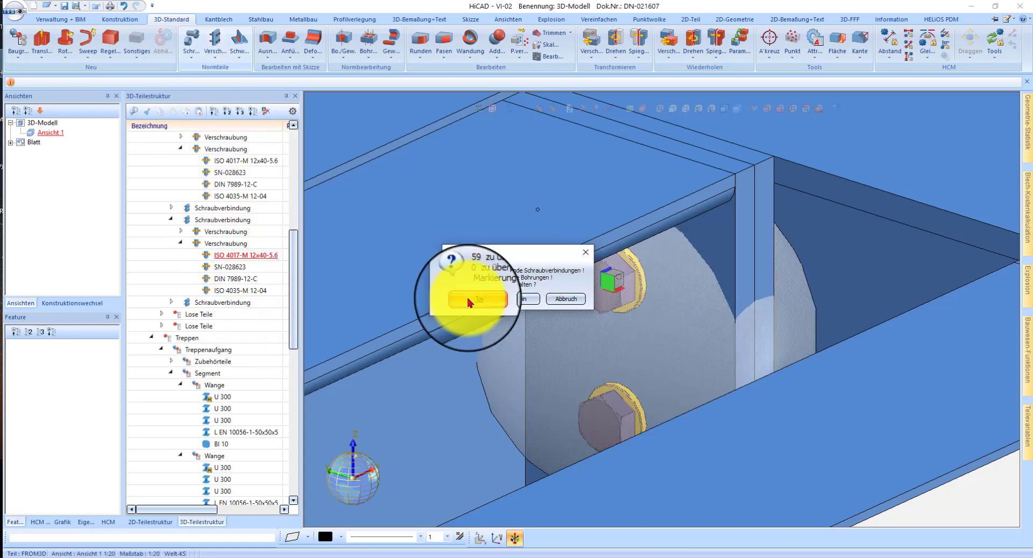
click(470, 303)
scroll(576, 269, down, 10)
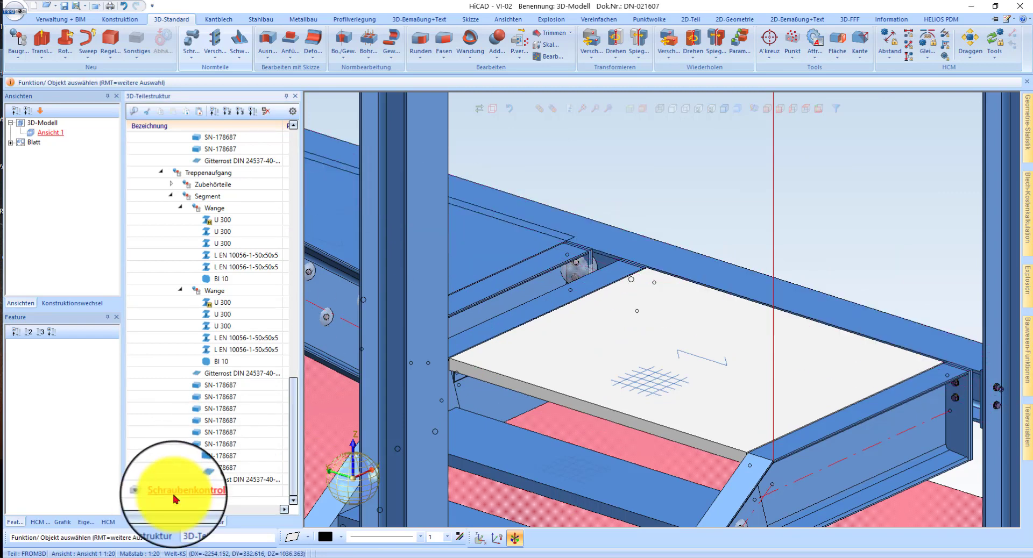
Inspect the marked bolted connections on the stringers and delete the Schraubenkontrolle part
click(554, 111)
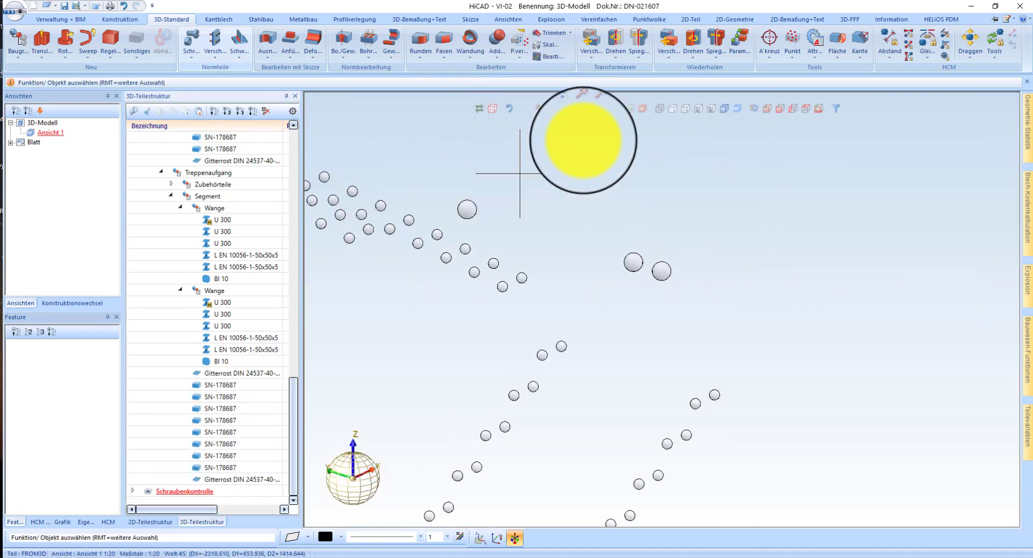
click(542, 115)
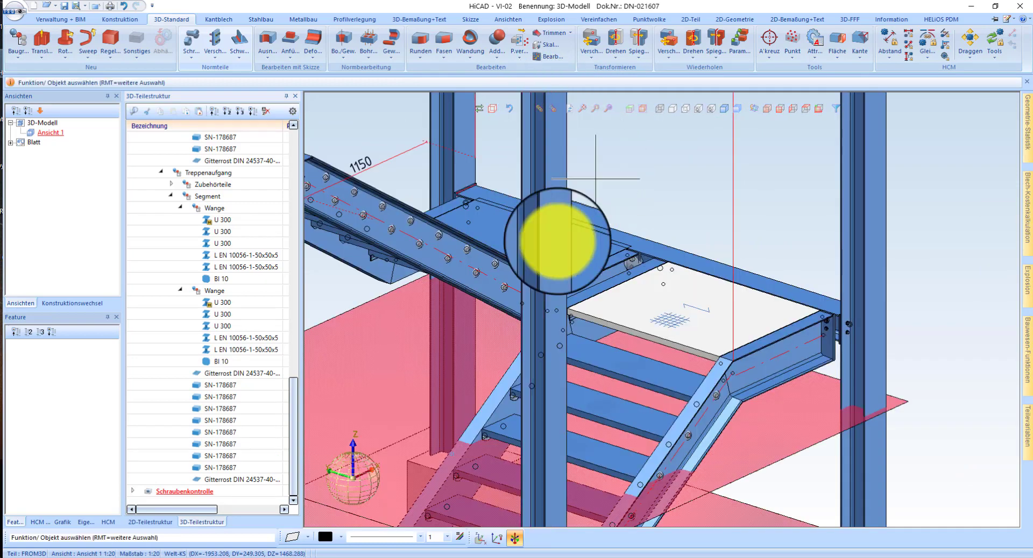
scroll(443, 237, up, 6)
scroll(543, 352, down, 2)
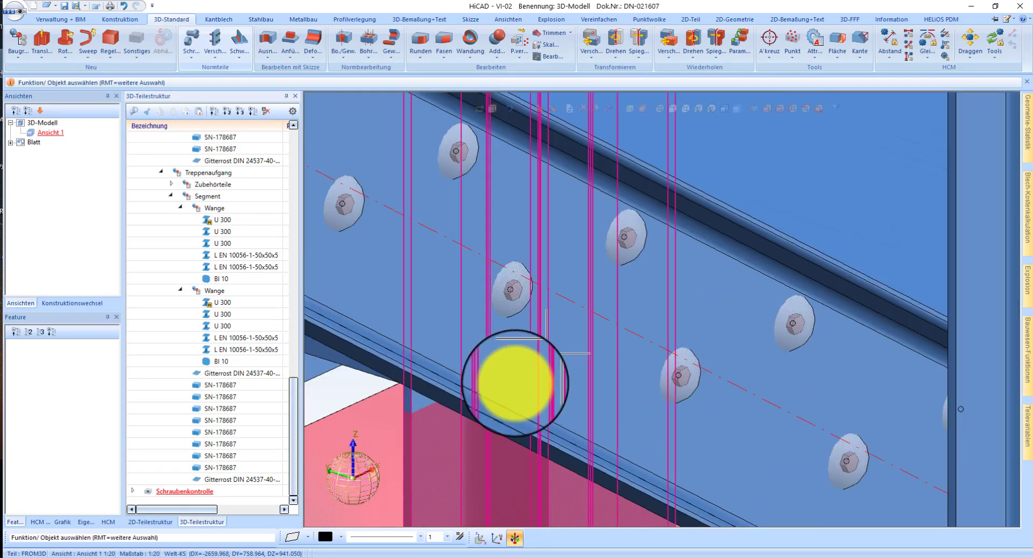
scroll(432, 372, down, 5)
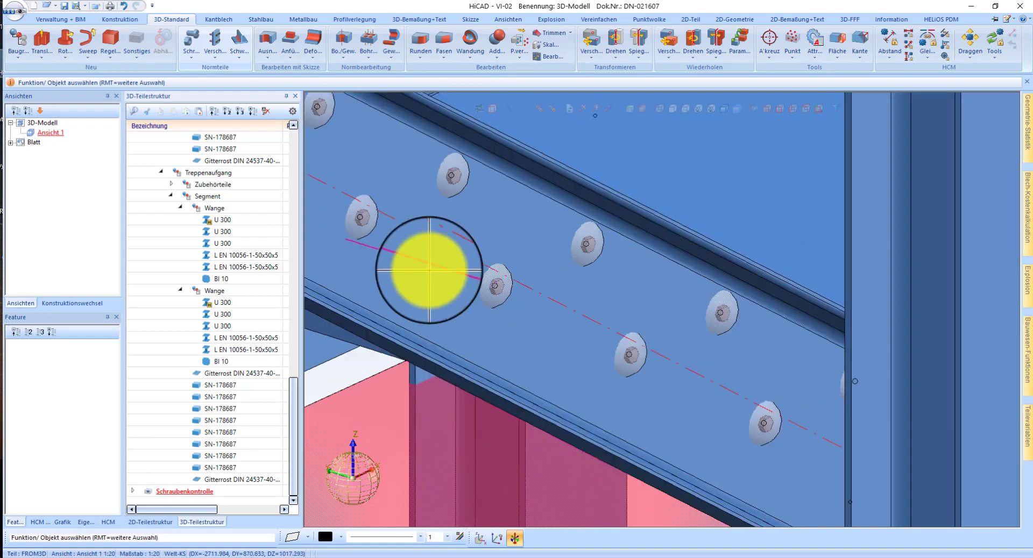
right_click(188, 496)
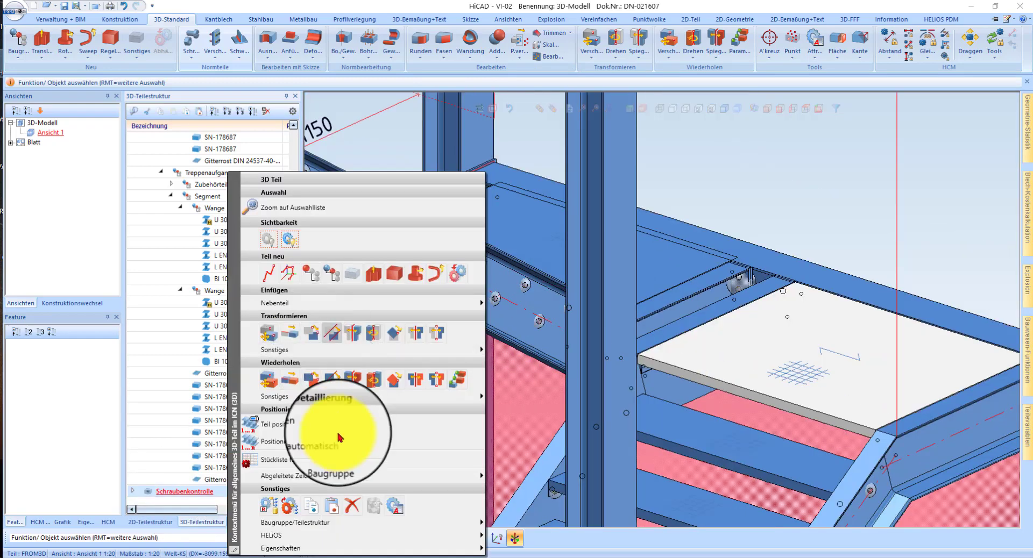
click(354, 507)
Automatically reassign the parts of the bolted connections in the Treppenturm assembly, using the Schrauben neu zuordnen option
scroll(651, 273, up, 8)
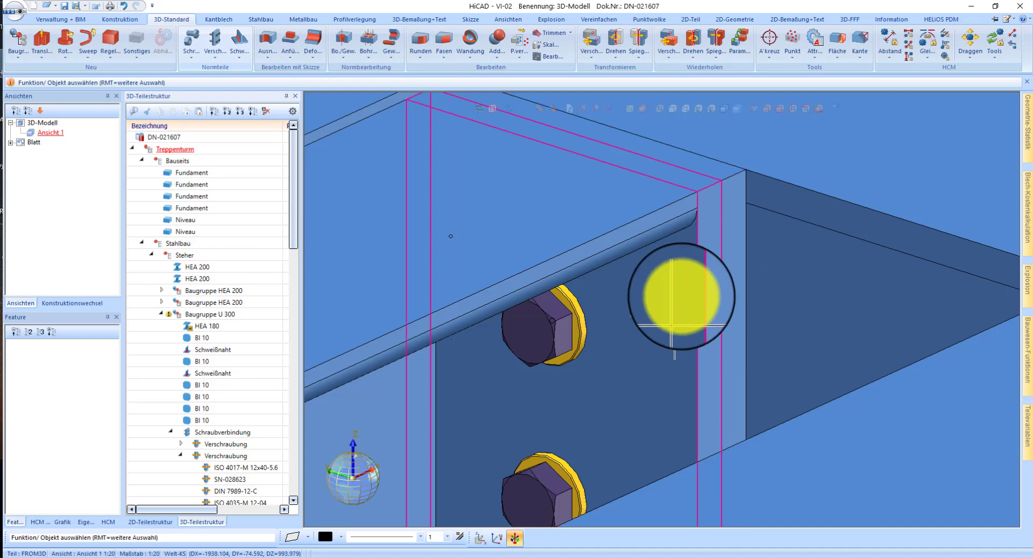
click(215, 53)
click(249, 183)
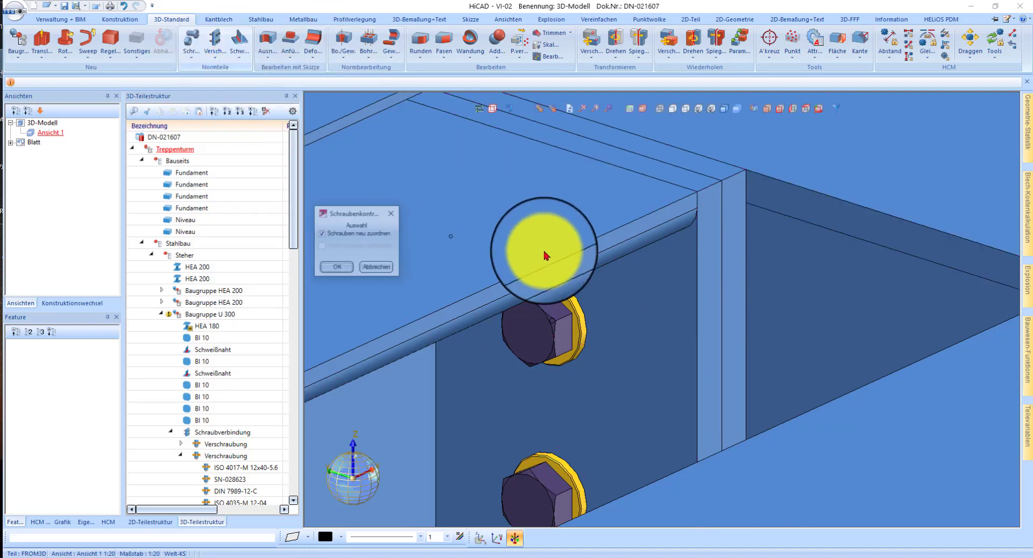
click(337, 269)
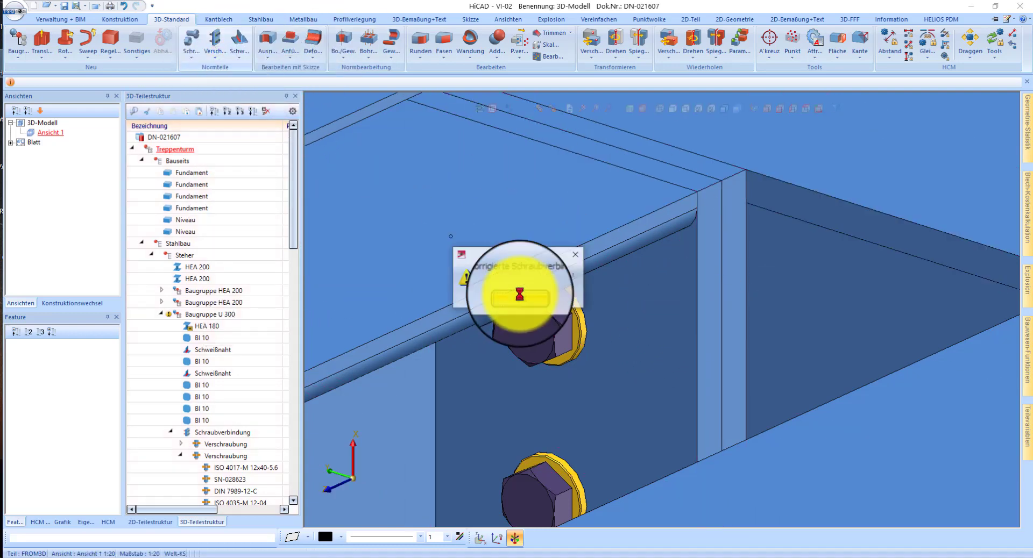
click(517, 299)
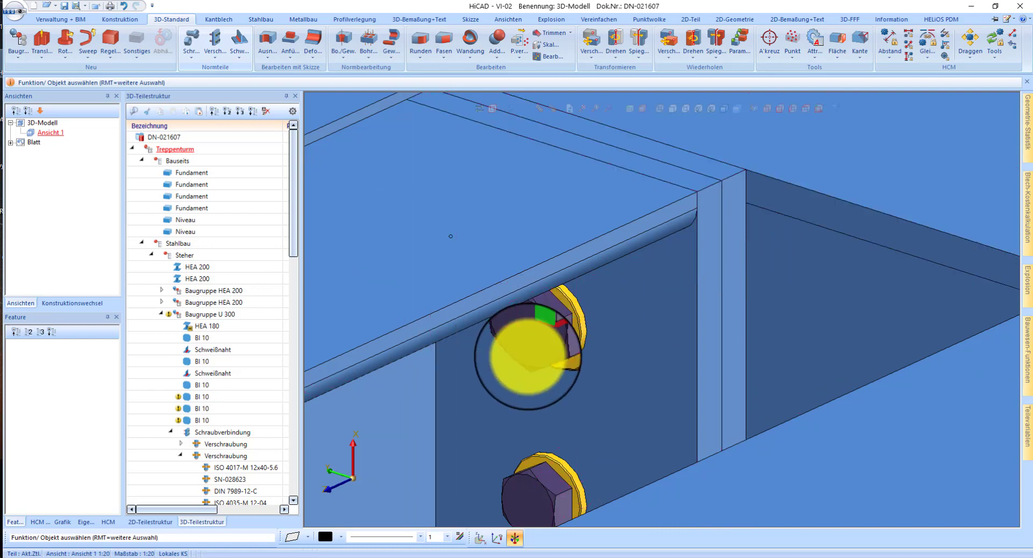
Query the parts assigned to the copied end plate bolts again after the automatic reassignment
click(530, 356)
right_click(685, 473)
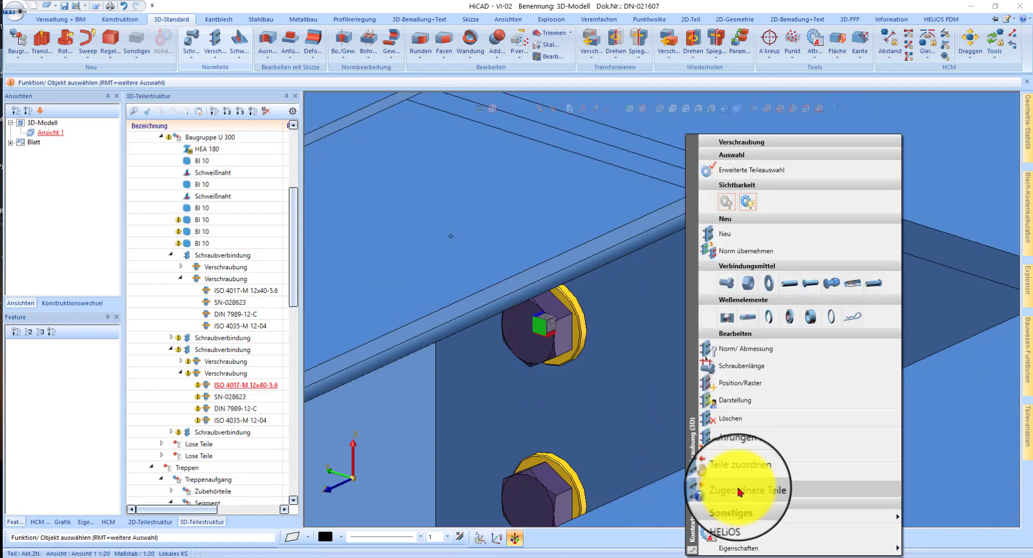
click(740, 490)
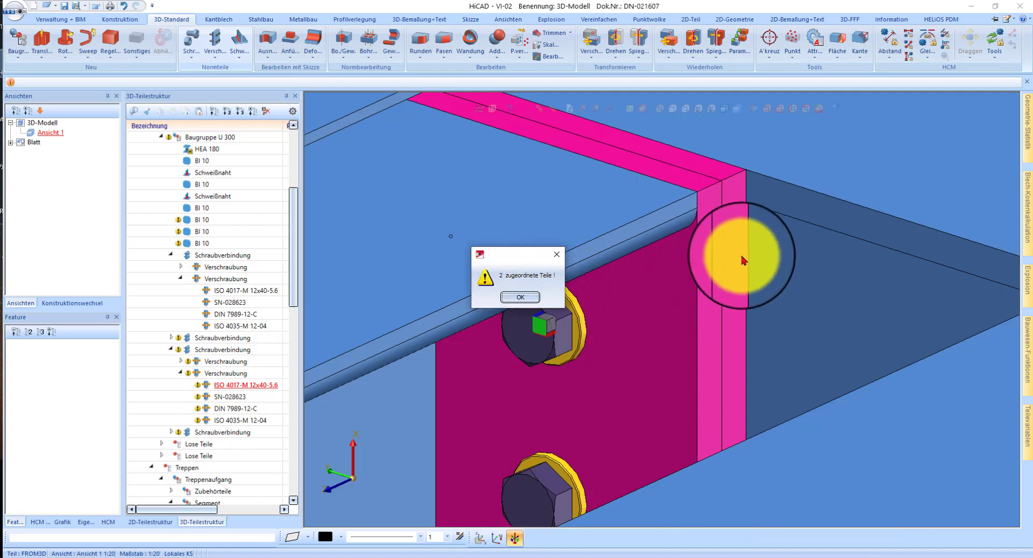
click(537, 298)
Extend the landing grating at the foot of the upper stair flight along the beam-side edge, defining the extension by a two-point vector
scroll(743, 311, down, 5)
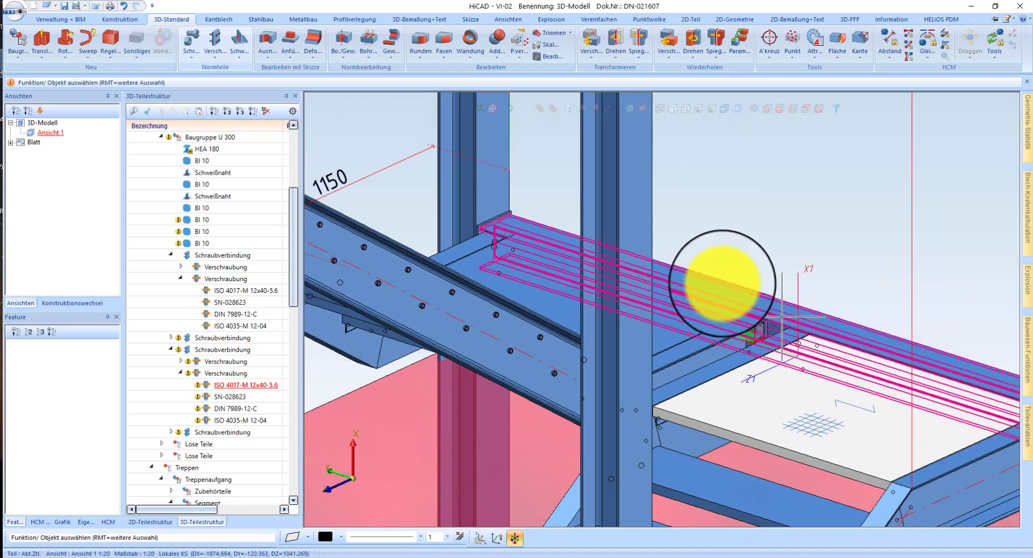
scroll(473, 211, up, 2)
middle_drag(571, 276, 678, 270)
scroll(677, 277, down, 6)
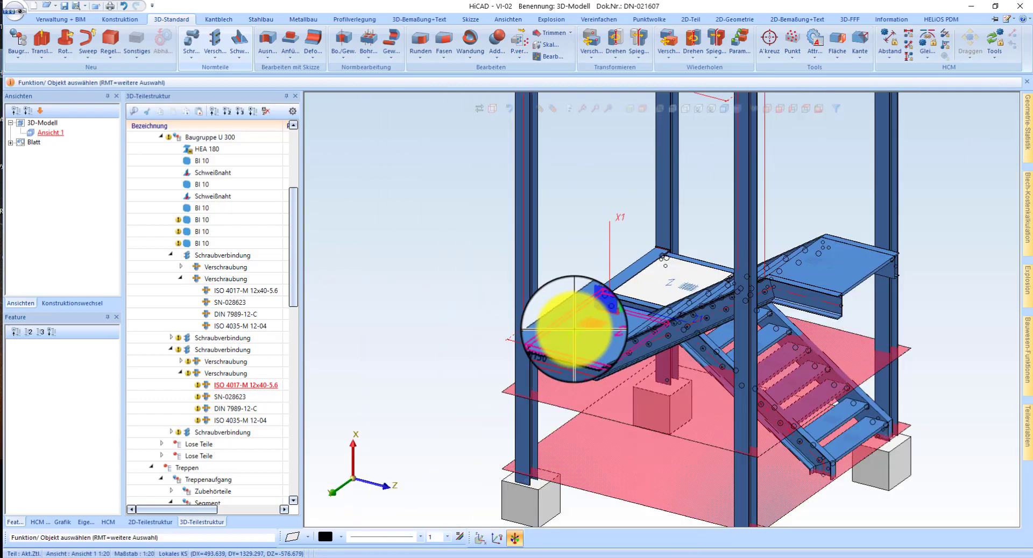
middle_drag(652, 311, 845, 338)
scroll(630, 271, up, 8)
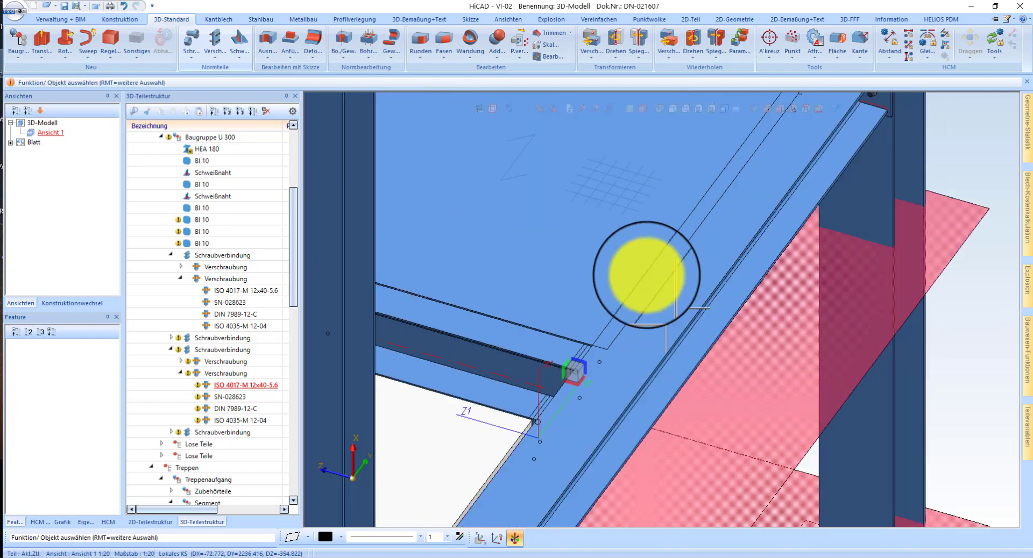
mouse_move(562, 373)
middle_down()
mouse_move(555, 384)
mouse_move(560, 377)
middle_up()
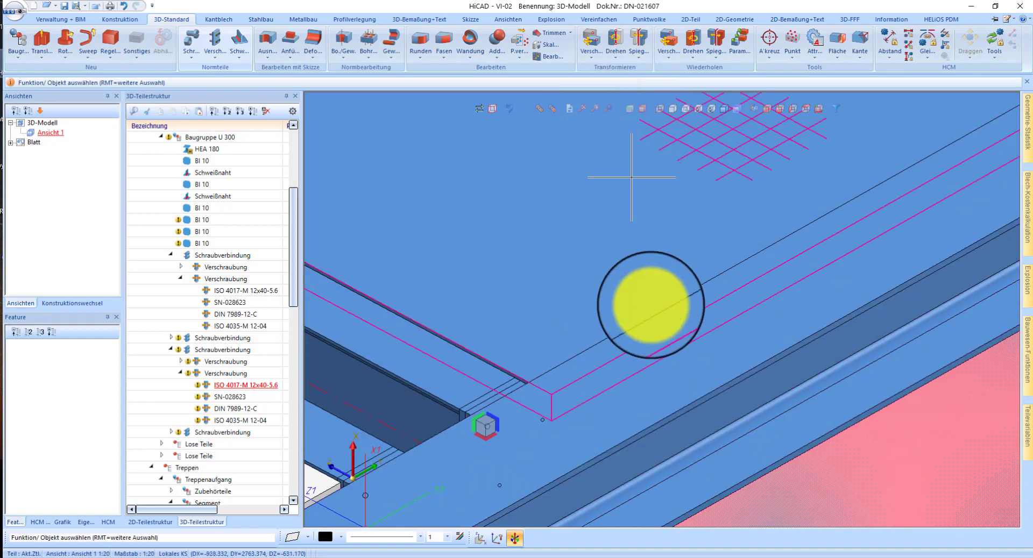
click(660, 108)
right_click(649, 274)
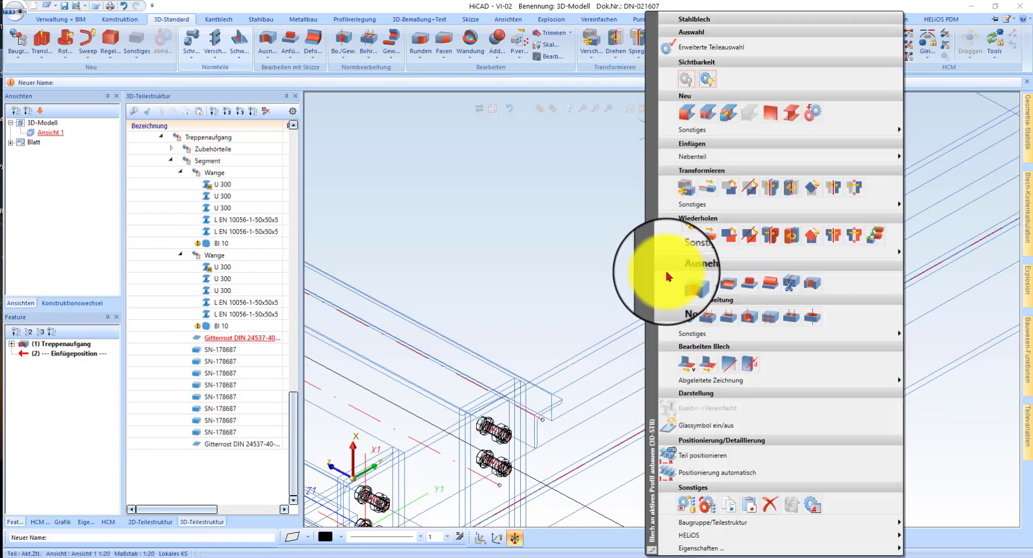
click(632, 376)
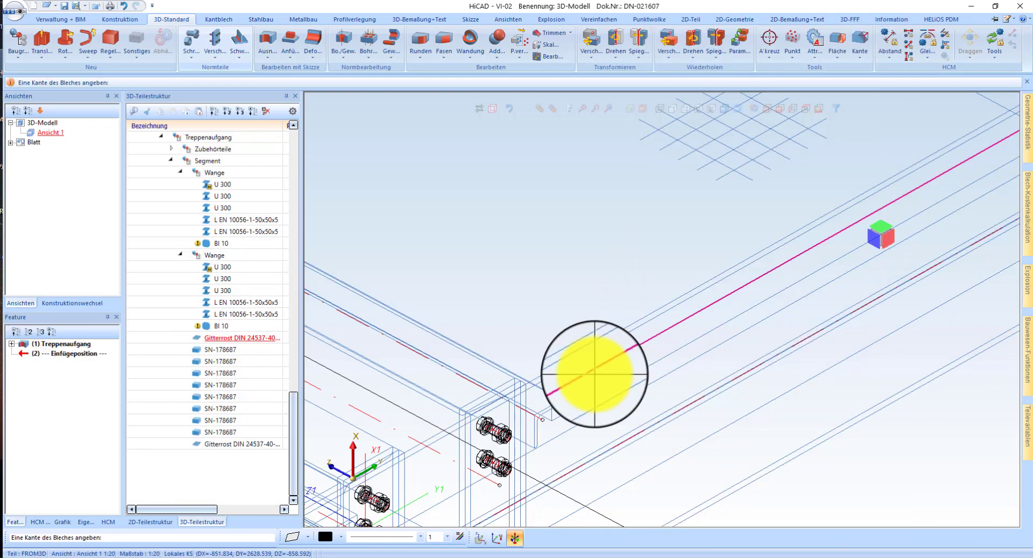
click(662, 363)
scroll(663, 363, down, 2)
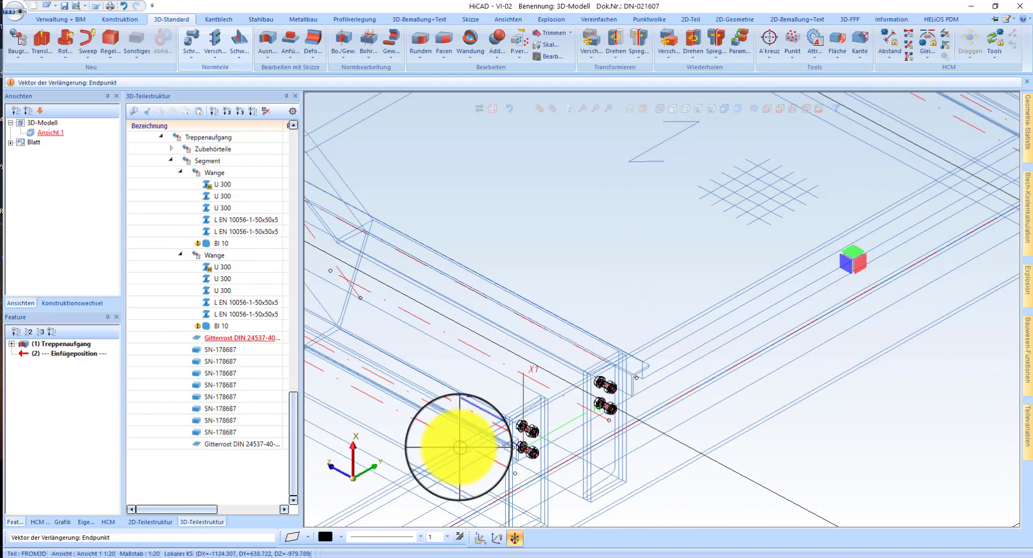
scroll(479, 441, up, 6)
click(609, 400)
click(738, 158)
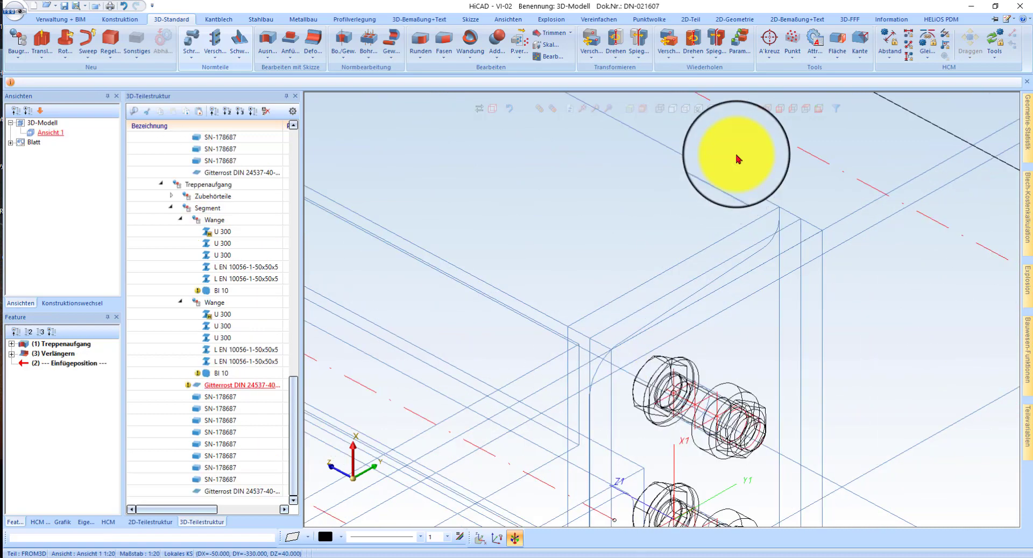
click(724, 109)
Leave the sheet extension and set the working plane on the top flange of the U 300 stringer at the upper landing's free end
scroll(606, 388, down, 4)
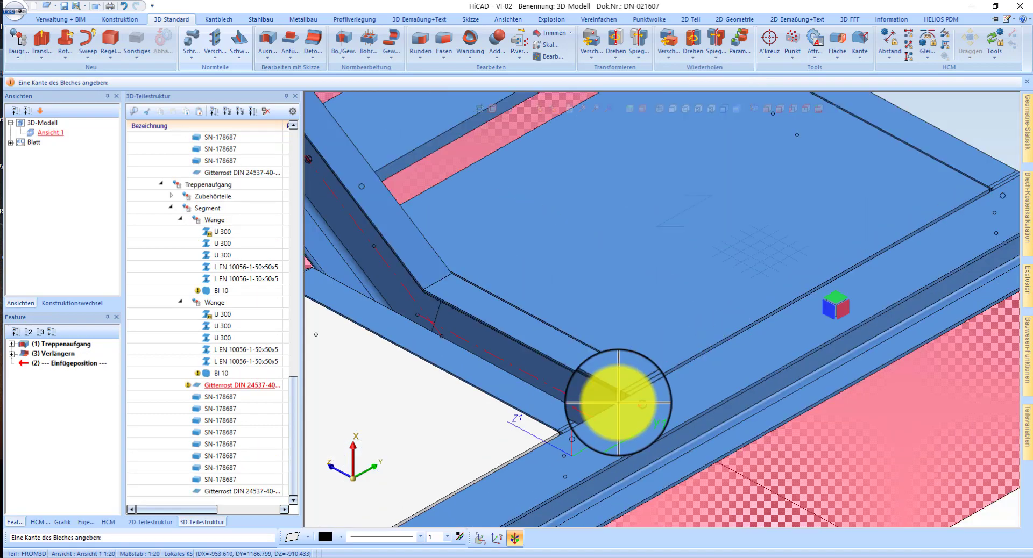
middle_drag(689, 294, 780, 299)
scroll(797, 309, down, 4)
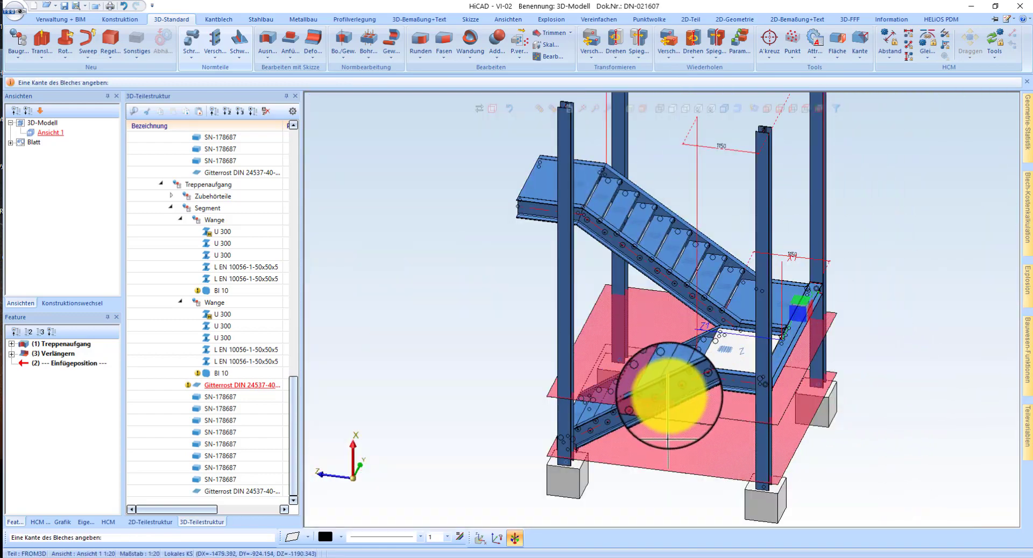
middle_drag(668, 394, 546, 293)
scroll(546, 293, up, 3)
scroll(572, 300, down, 2)
scroll(602, 344, up, 3)
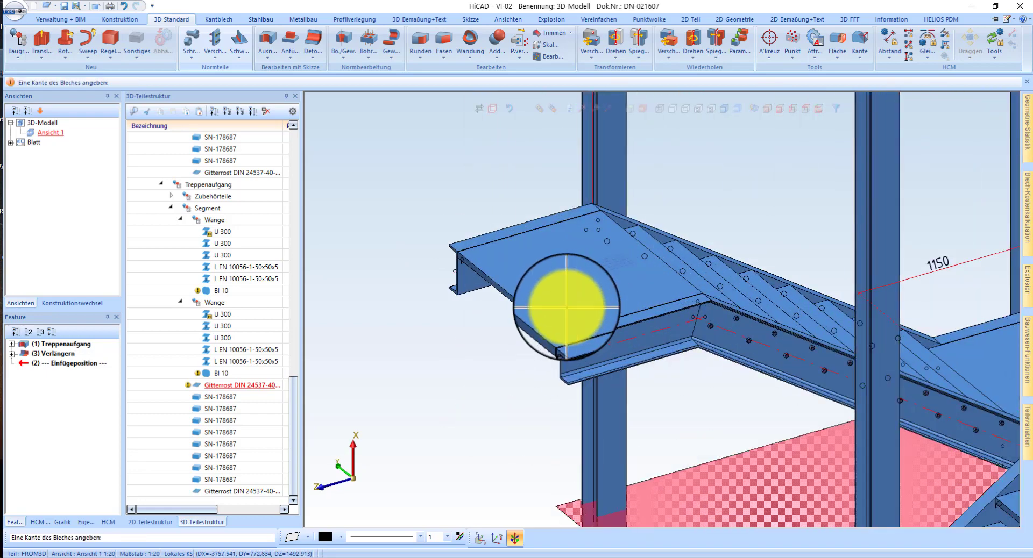
scroll(618, 326, down, 4)
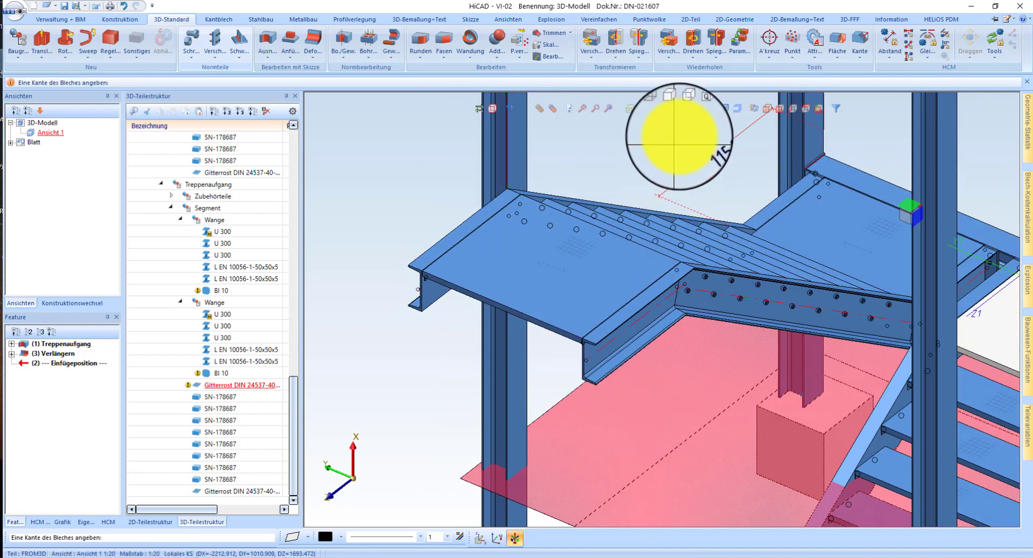
scroll(601, 379, up, 3)
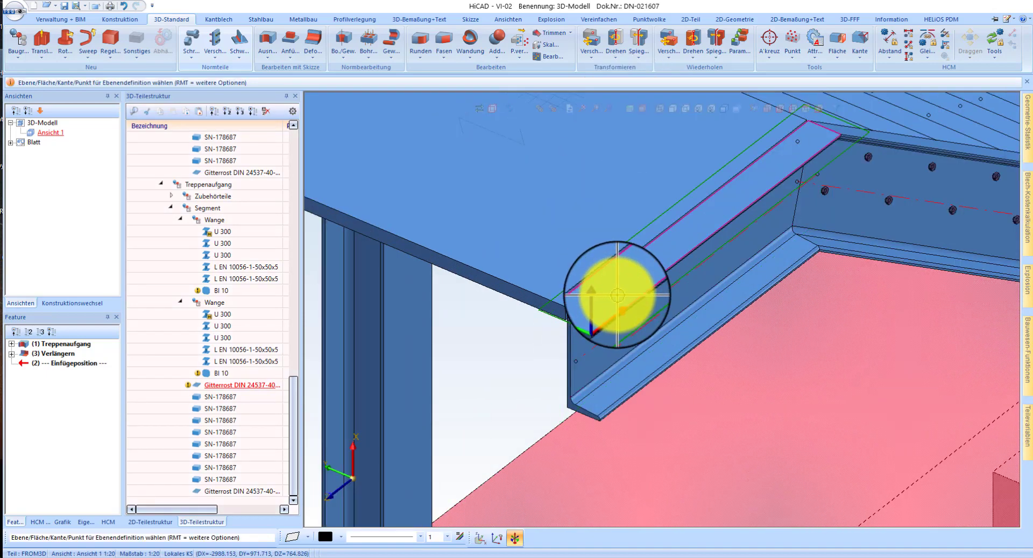
scroll(715, 306, down, 4)
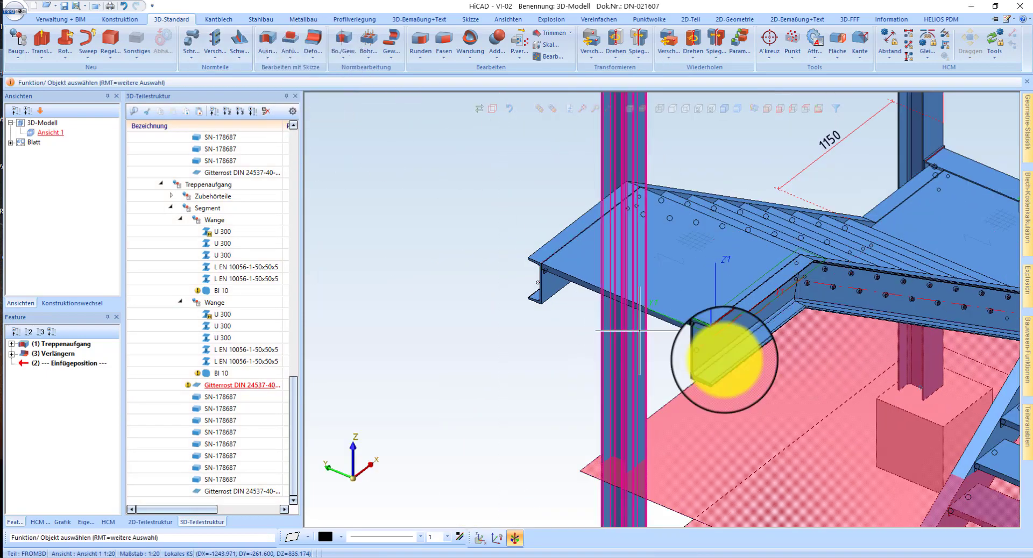
Insert a U 300 profile across the upper landing's free end at the stringer's top edge, mirrored so its flanges face outward
scroll(706, 342, up, 5)
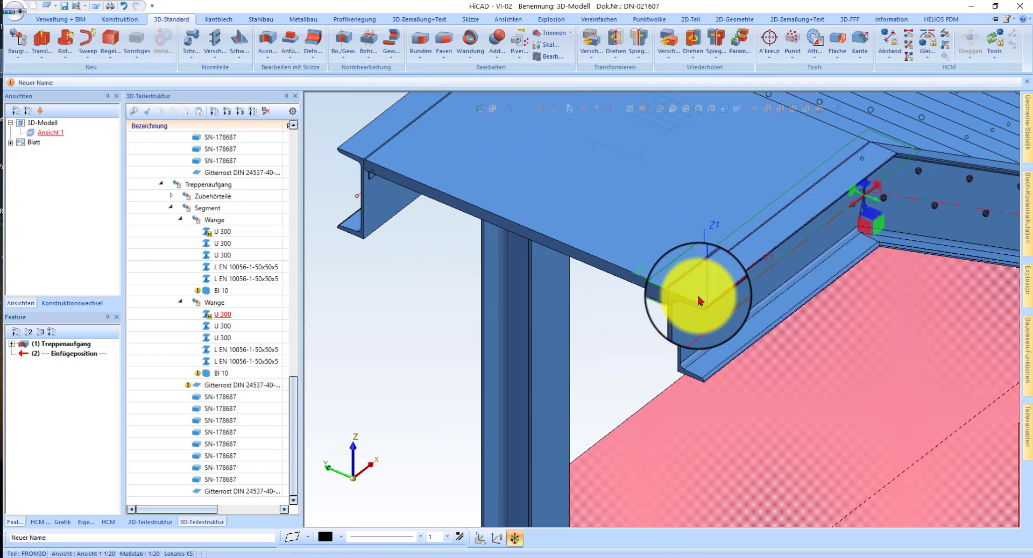
right_click(699, 302)
click(800, 132)
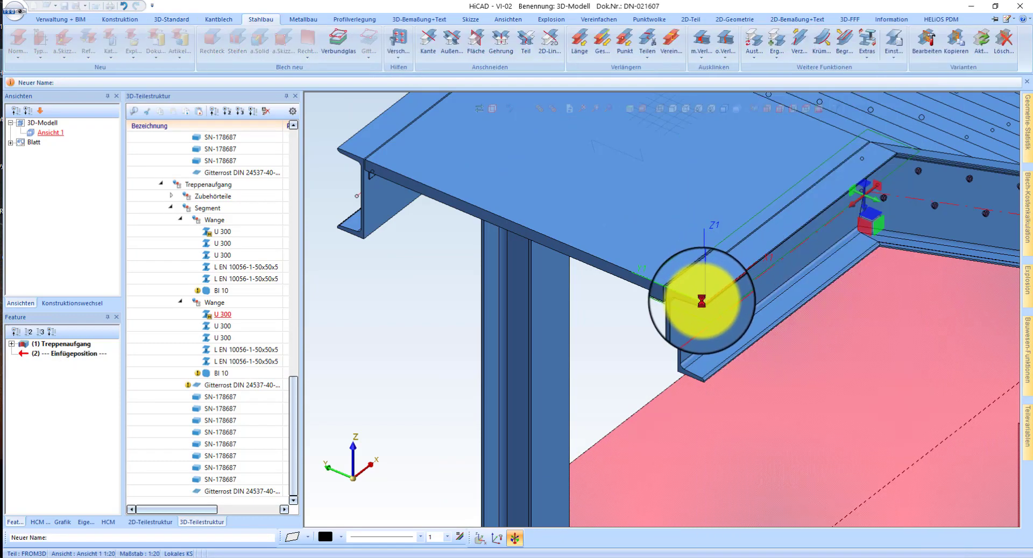
scroll(557, 309, down, 5)
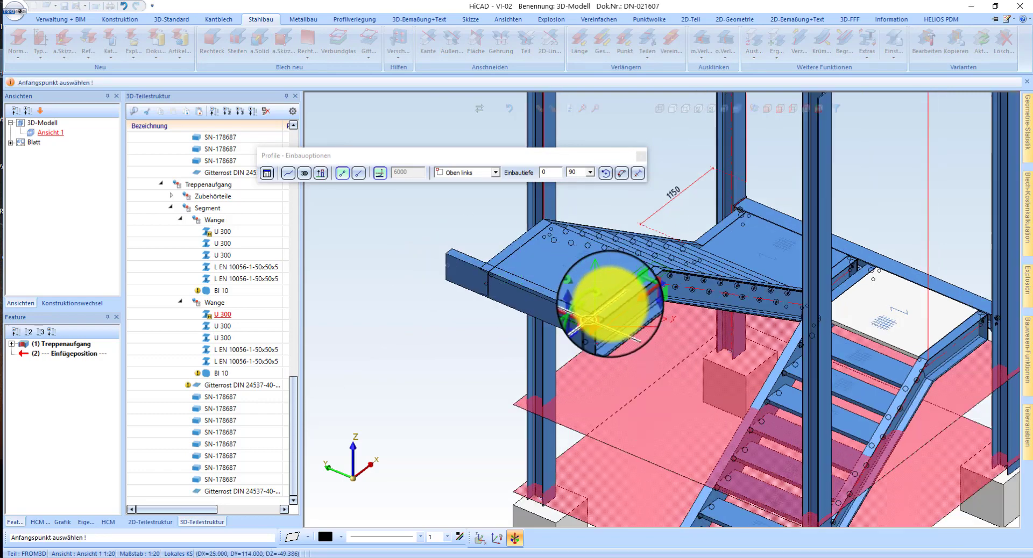
scroll(602, 304, up, 5)
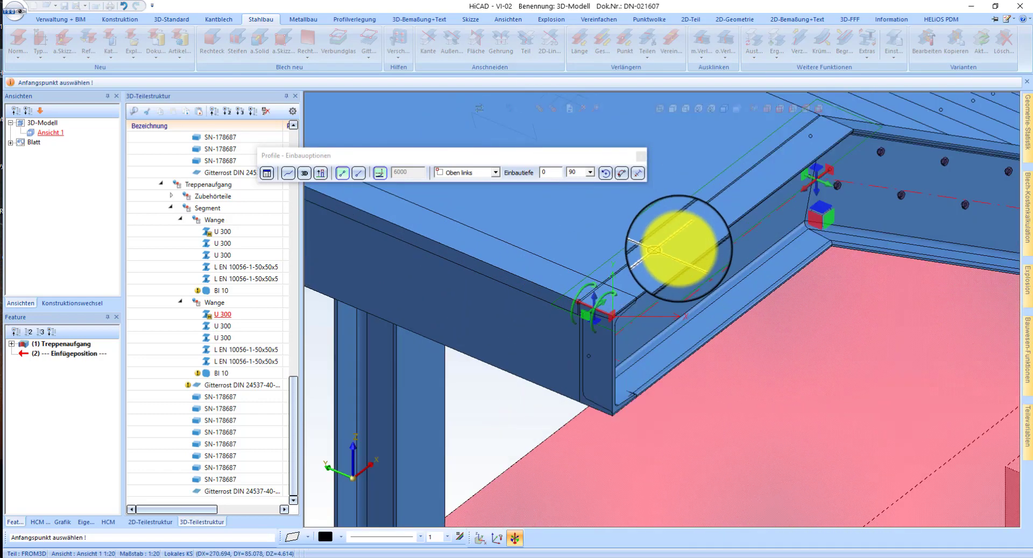
click(621, 173)
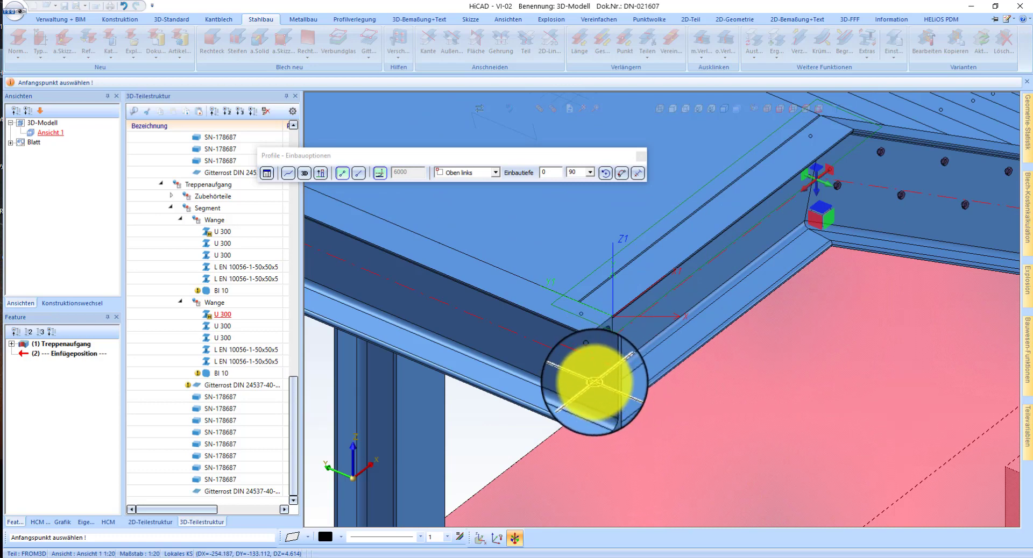
middle_click(484, 380)
Examine the lower landing's stringer end and the new end profile on the upper landing from different sides
scroll(545, 364, down, 1)
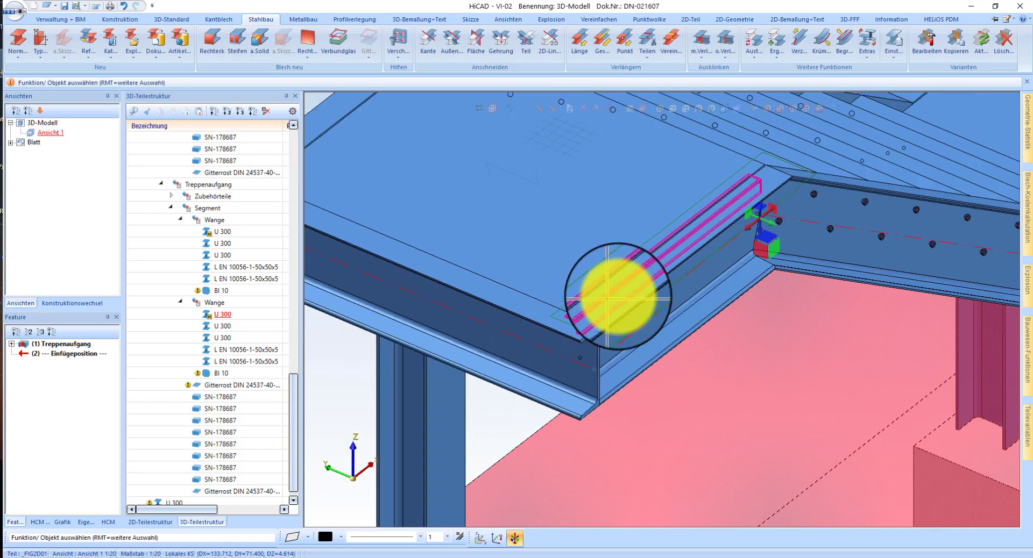
scroll(608, 267, down, 1)
middle_drag(609, 266, 564, 236)
scroll(564, 236, down, 3)
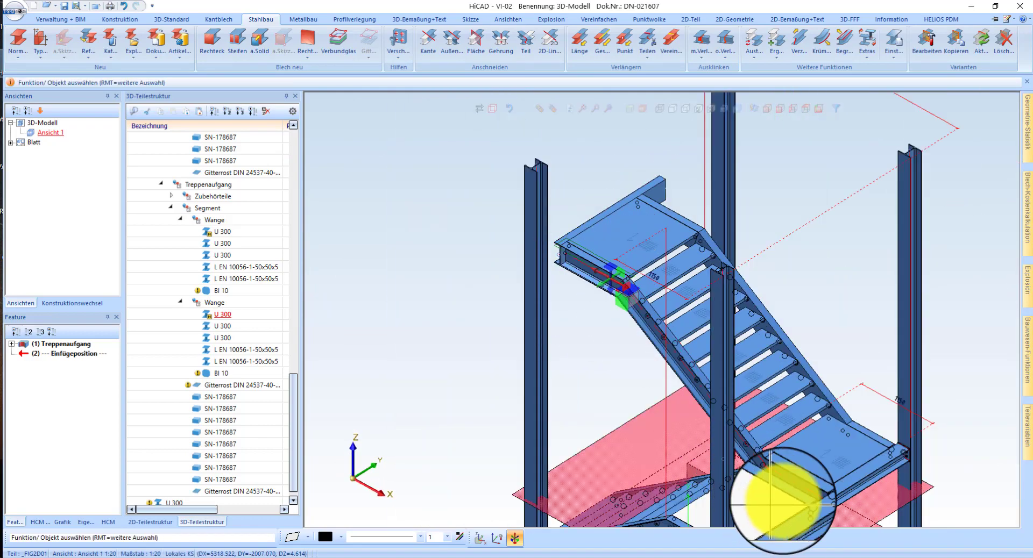
scroll(770, 504, up, 3)
click(798, 479)
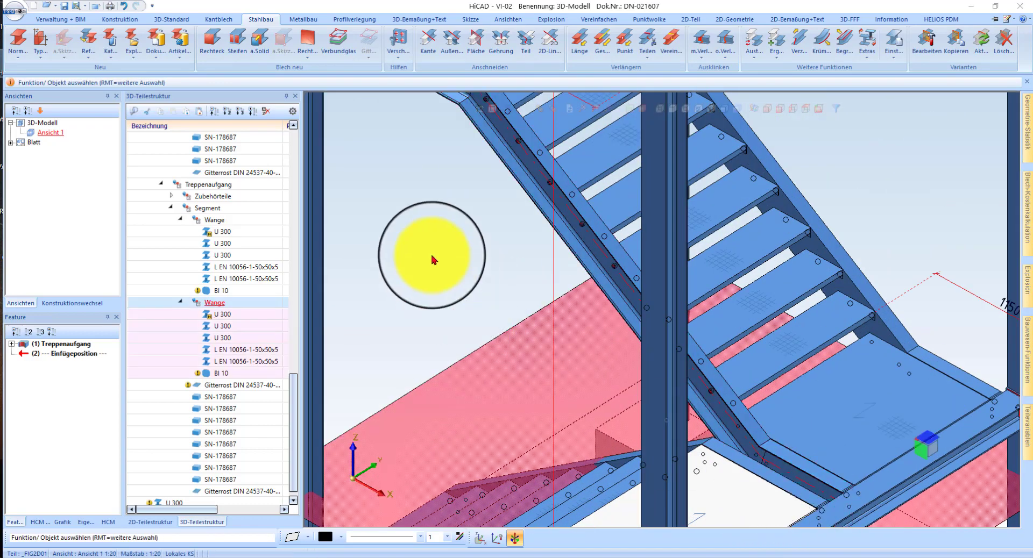
scroll(546, 226, down, 5)
scroll(465, 266, up, 5)
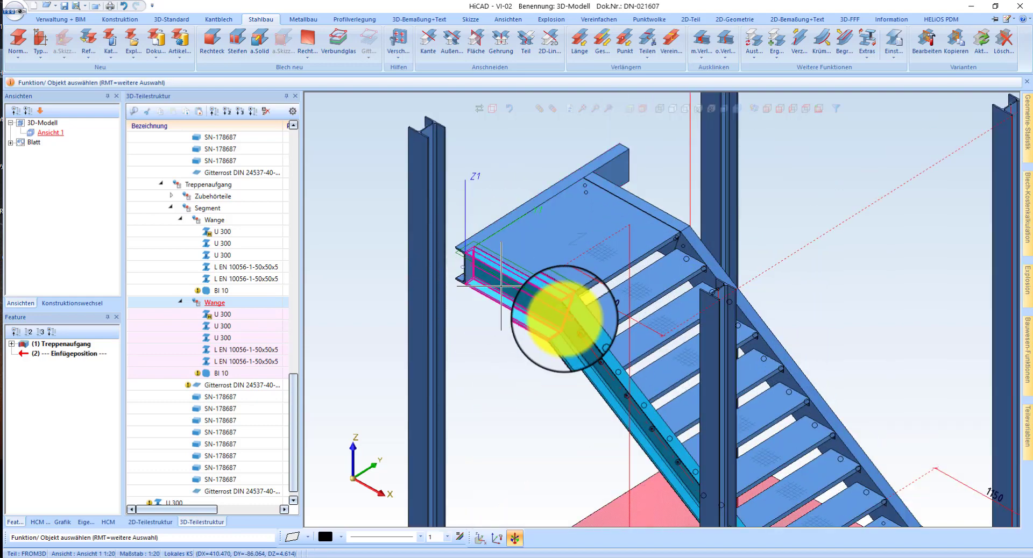
scroll(472, 264, up, 3)
middle_drag(471, 270, 490, 299)
scroll(643, 339, up, 3)
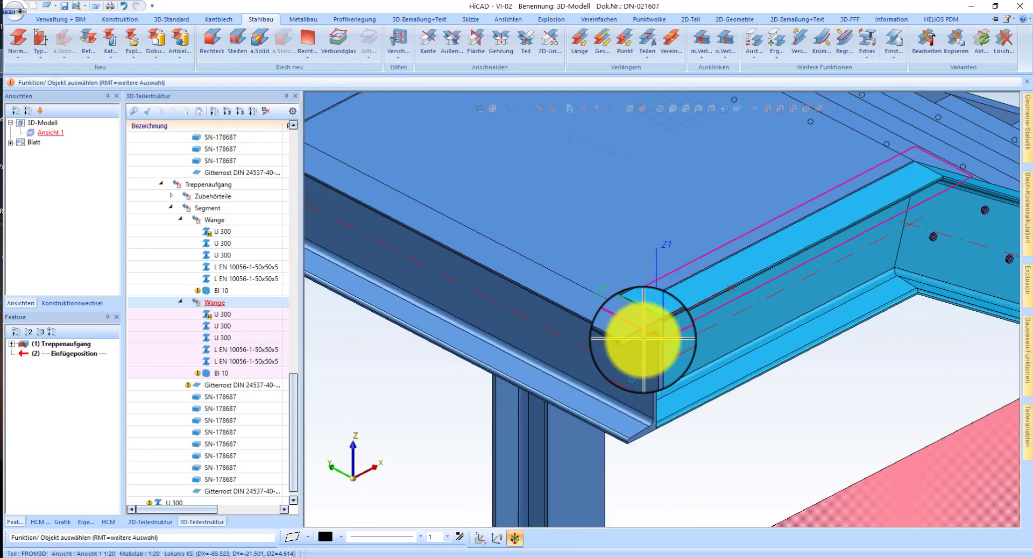
Move the new U 300 end profile in the part structure into the adjoining stringer's Wange assembly
click(652, 395)
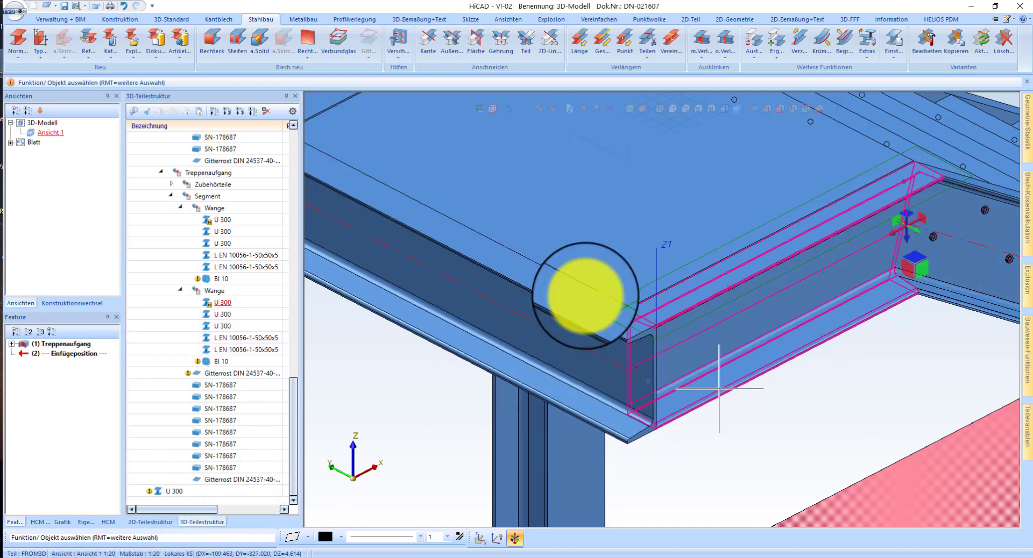
click(215, 114)
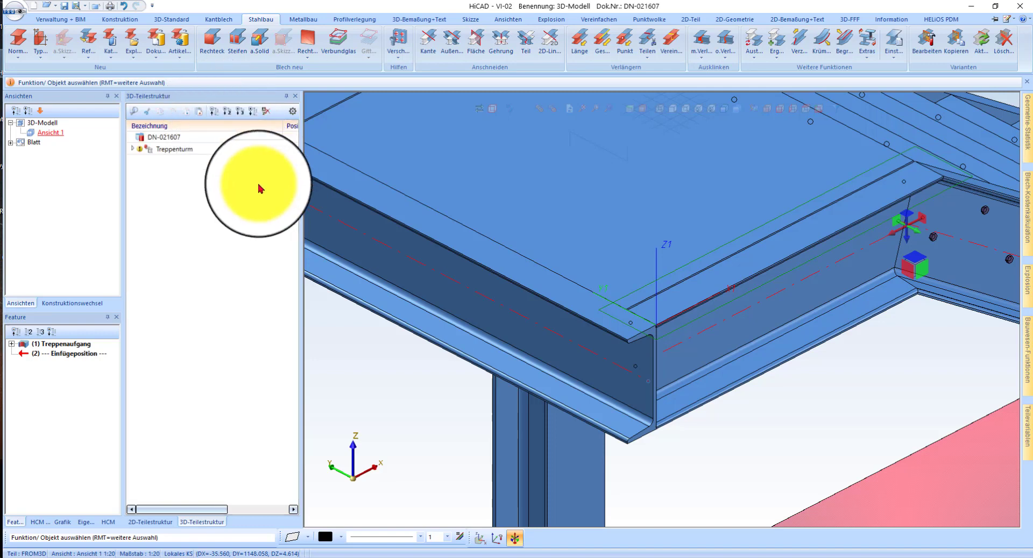
click(655, 382)
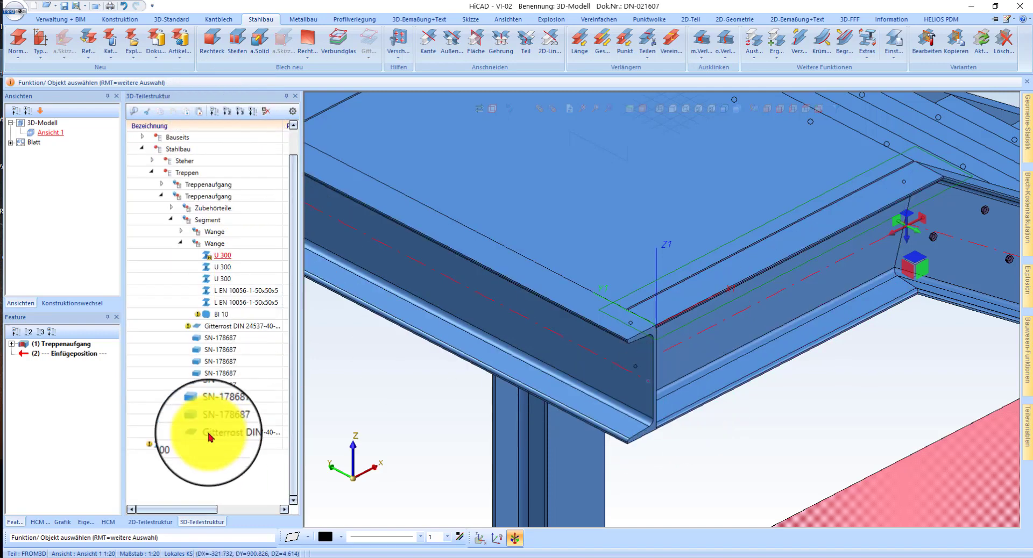
click(181, 449)
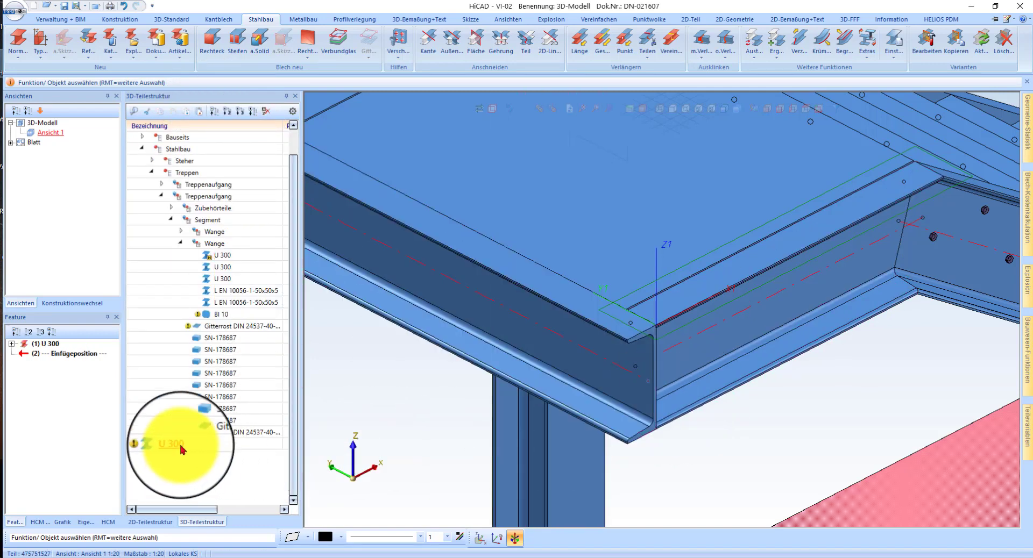
click(694, 386)
click(708, 382)
right_click(429, 417)
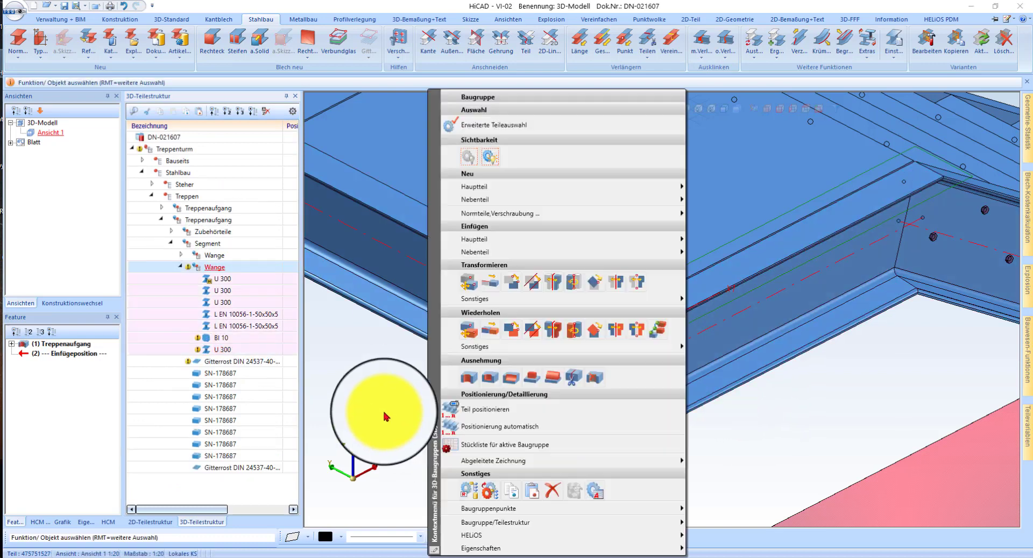
click(361, 406)
Mitre the new end profile and the adjoining U 300 stringer at the upper landing's outer corner with a gap of 0
scroll(646, 357, down, 3)
scroll(755, 317, down, 4)
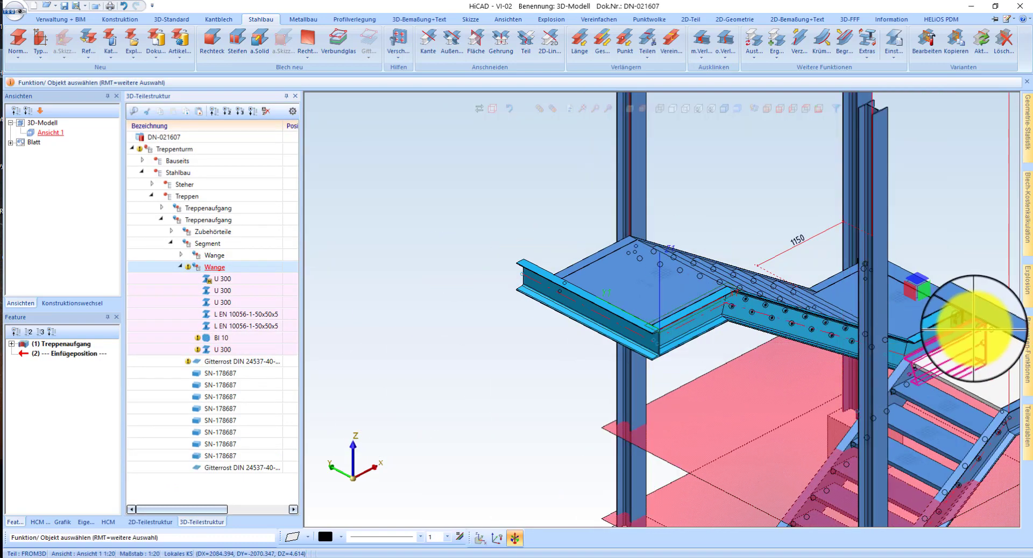
scroll(630, 344, up, 4)
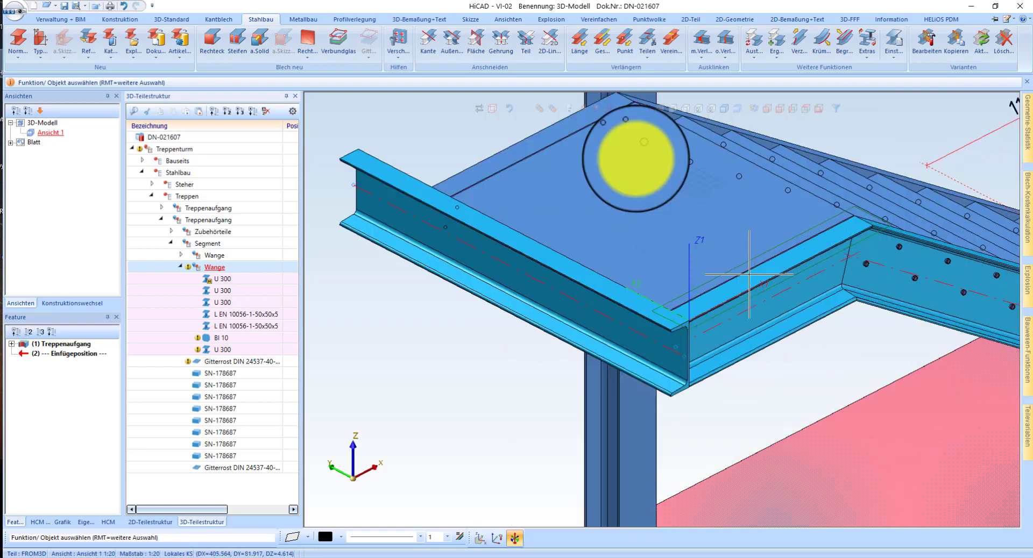
click(498, 46)
click(694, 373)
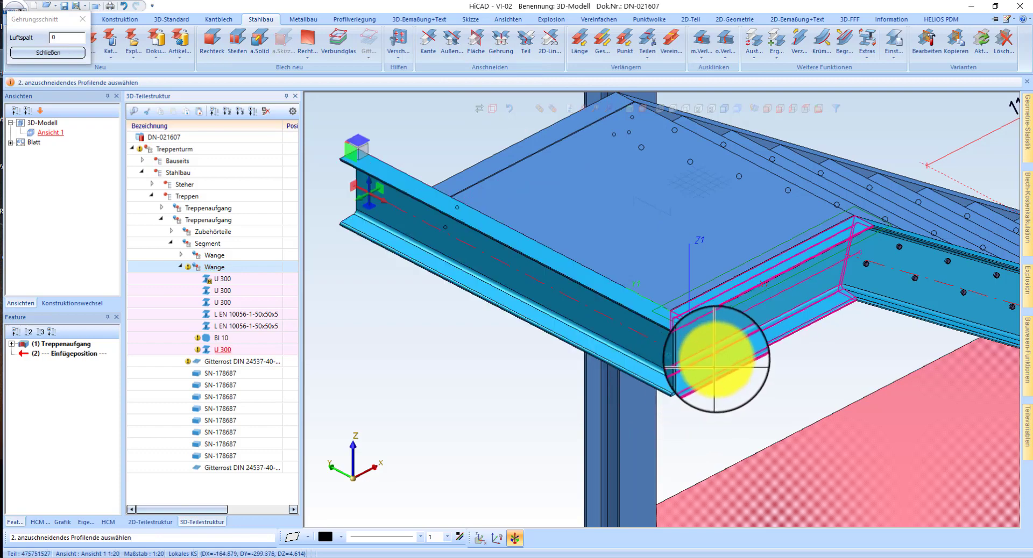
click(752, 350)
middle_click(715, 449)
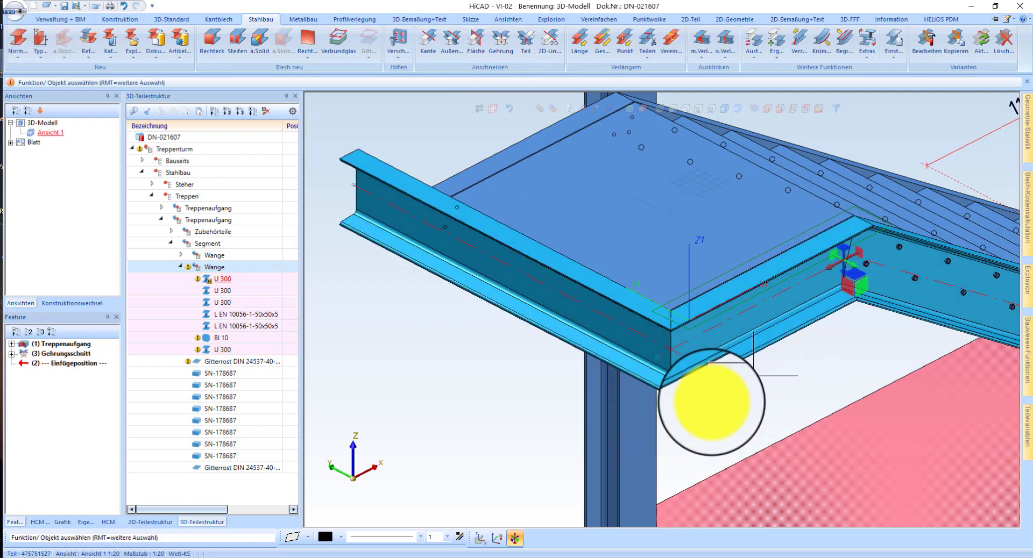
Add an axis-parallel linear dimension from the landing's stair-side edge to the U 300 end profile, placed beyond the landing's far side
scroll(708, 404, down, 2)
scroll(696, 275, up, 1)
scroll(692, 269, up, 1)
mouse_move(680, 280)
middle_down()
mouse_move(635, 281)
mouse_move(683, 281)
middle_up()
scroll(479, 263, down, 2)
scroll(634, 264, up, 1)
scroll(633, 258, up, 1)
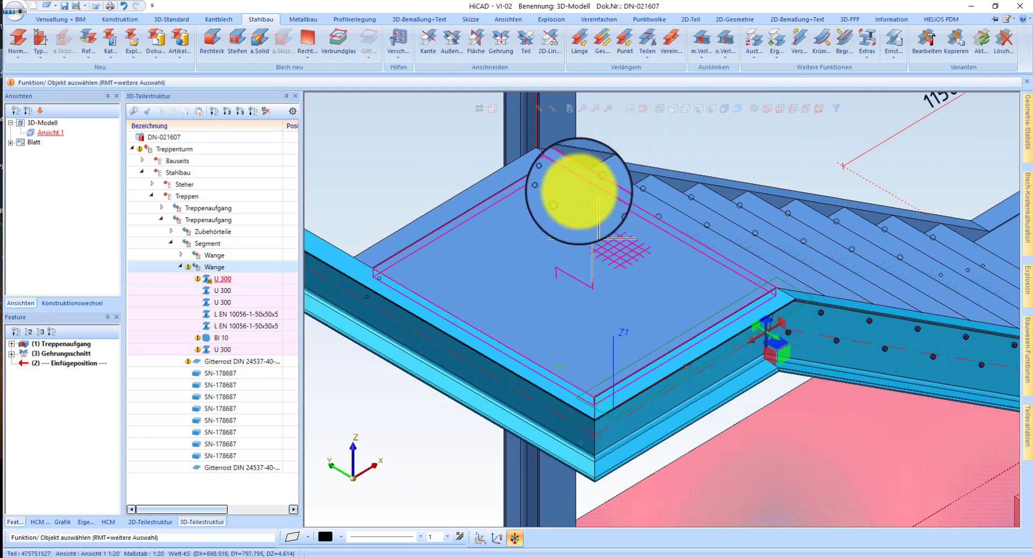
click(420, 19)
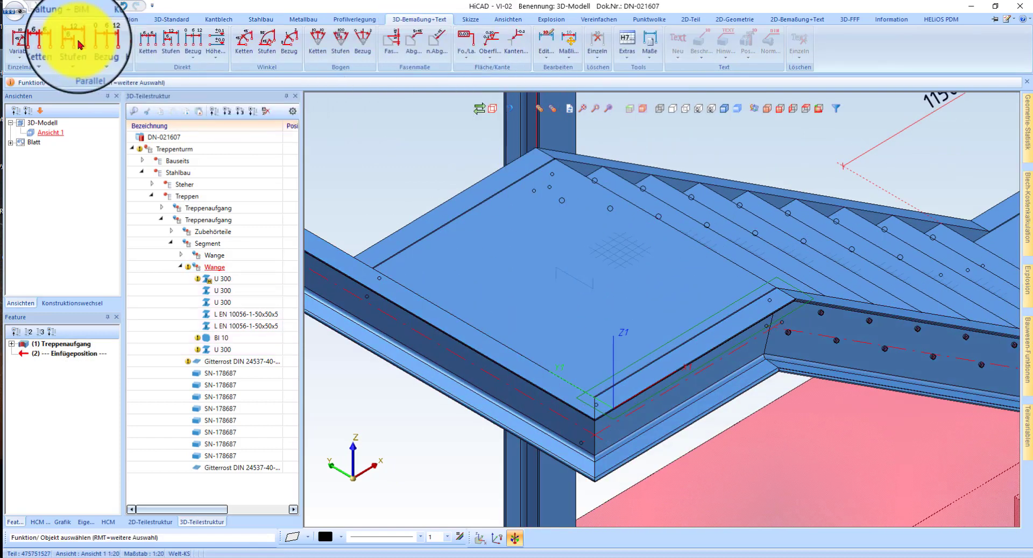
click(13, 41)
click(655, 224)
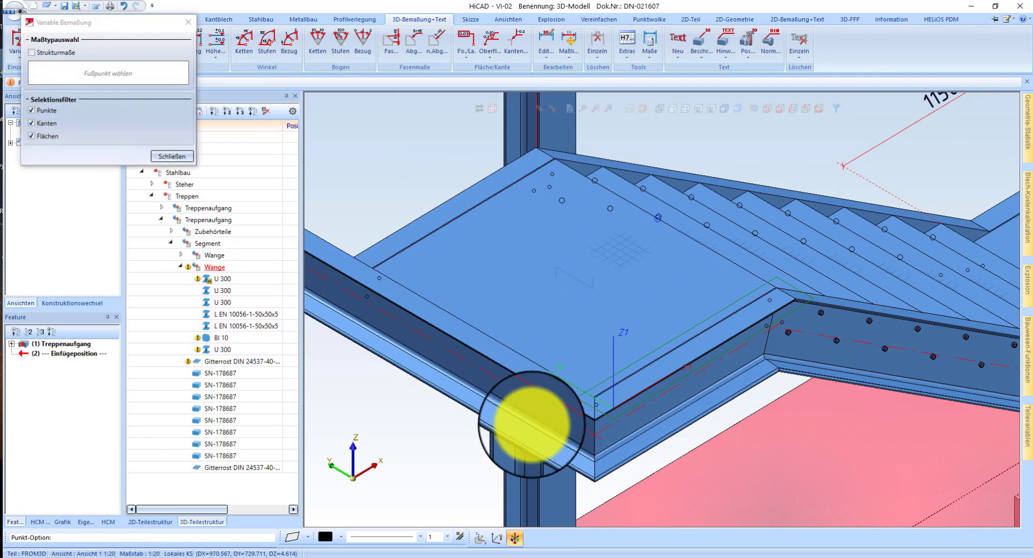
click(550, 393)
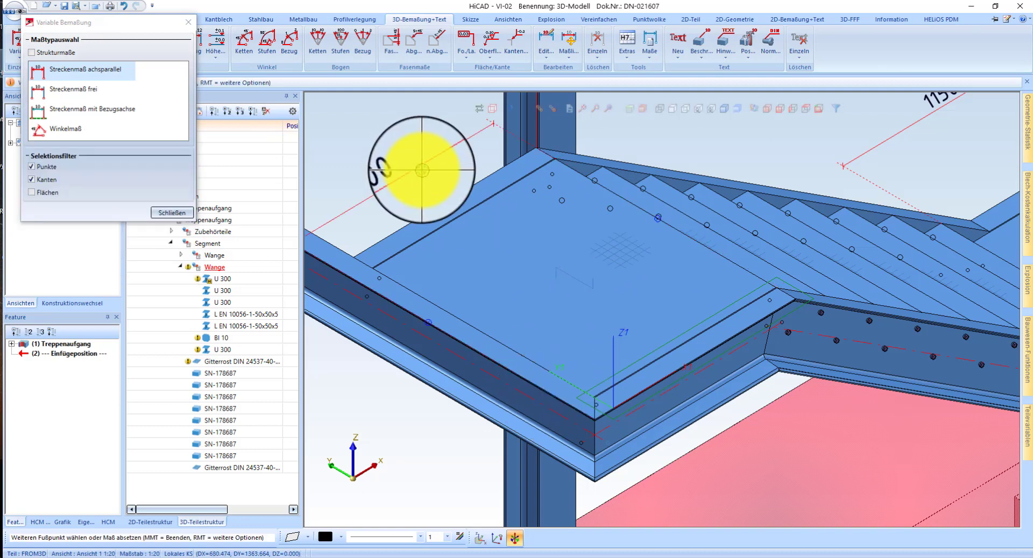
click(422, 171)
scroll(471, 229, down, 2)
middle_click(380, 184)
scroll(404, 189, up, 2)
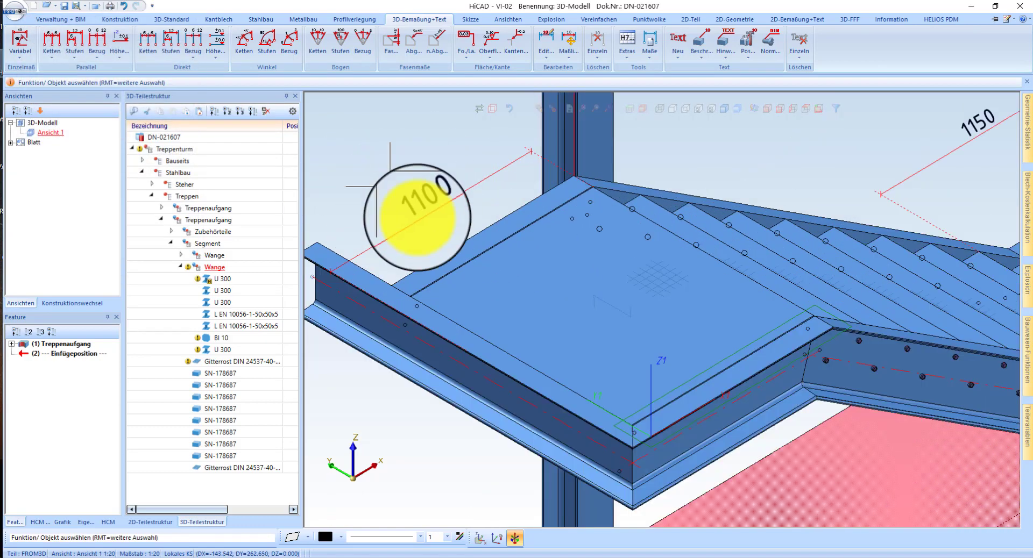
Move the U 300 end profile 150 mm outward, away from the stairs, along the far stringer's top edge
right_click(359, 269)
click(457, 227)
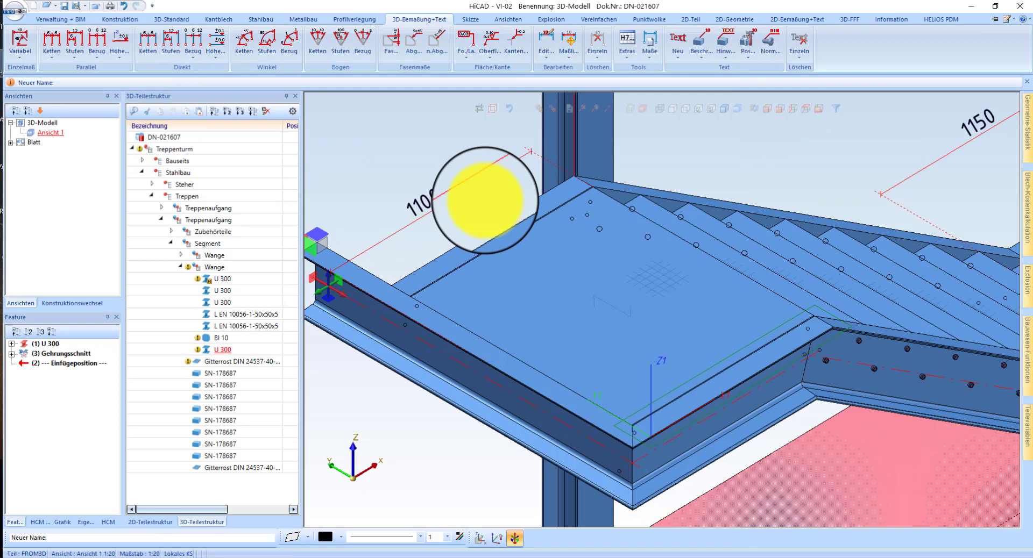
right_click(374, 237)
click(450, 195)
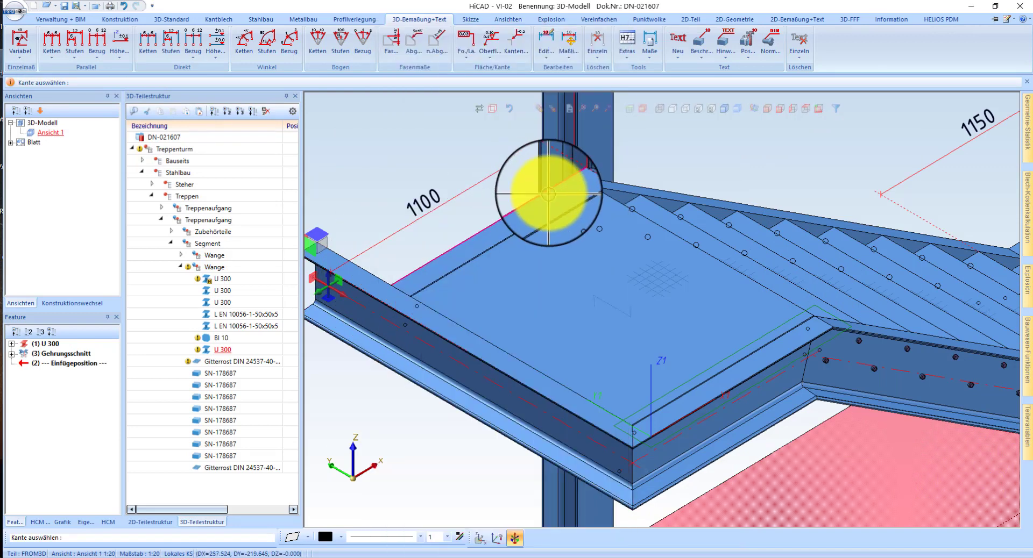
click(548, 194)
text(1)
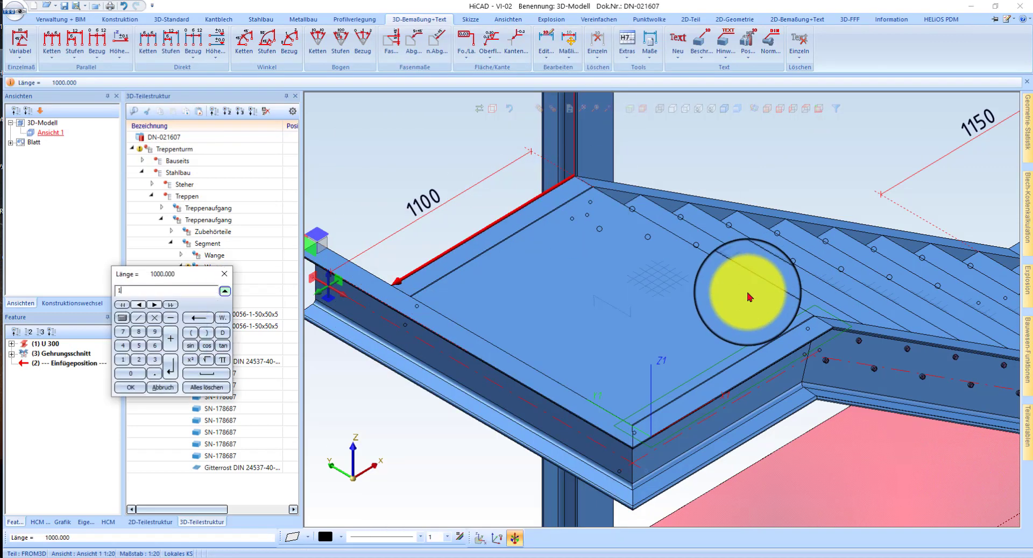
text(50)
key(Return)
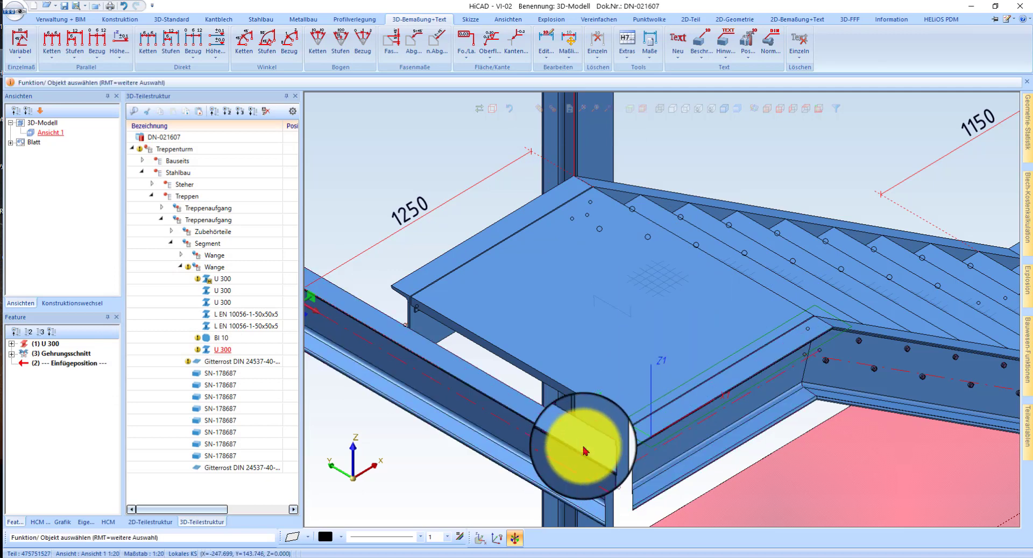
Recalculate the features of the moved end profile and of the adjoining U 300 stringer to update their mitred corner
right_click(76, 461)
click(595, 446)
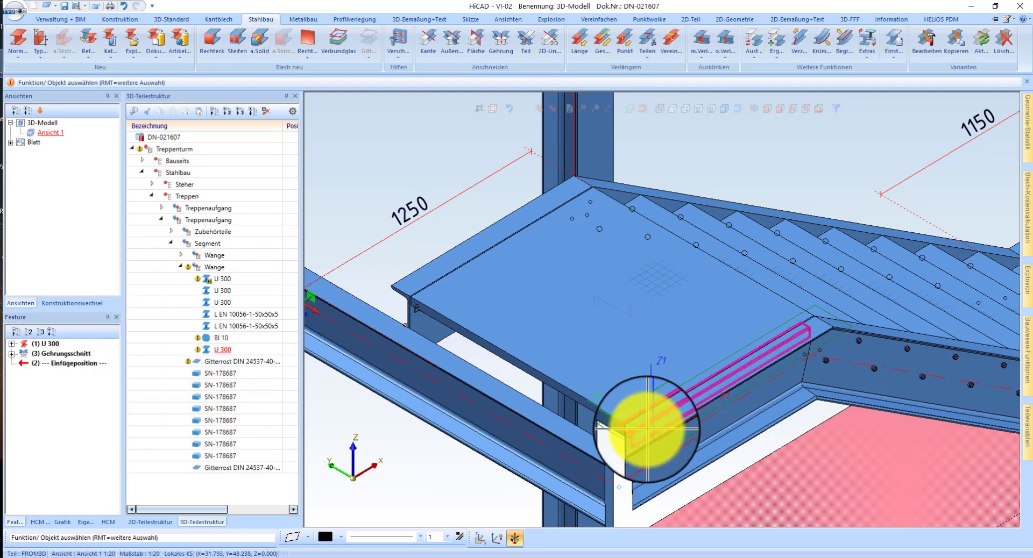
scroll(646, 514, up, 2)
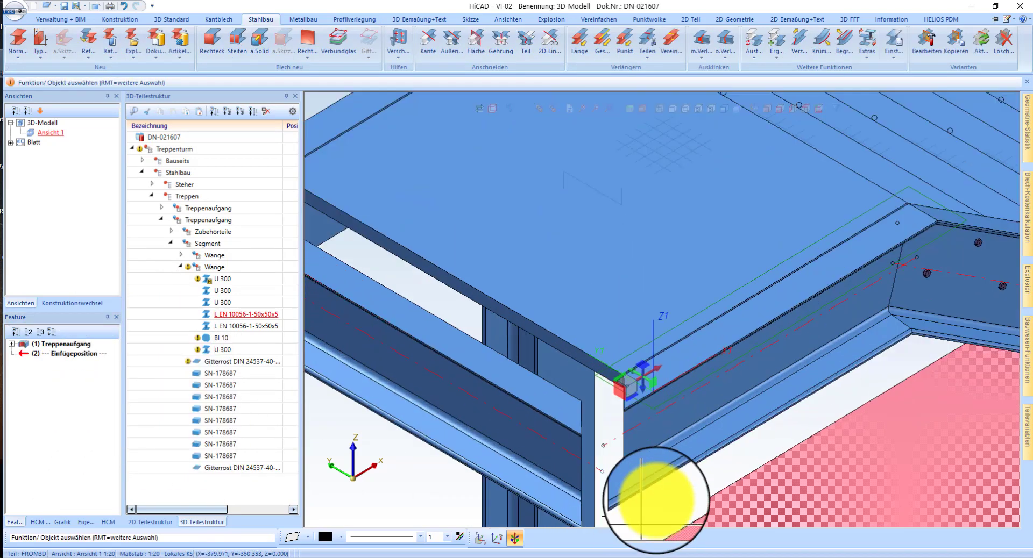
click(657, 476)
right_click(58, 460)
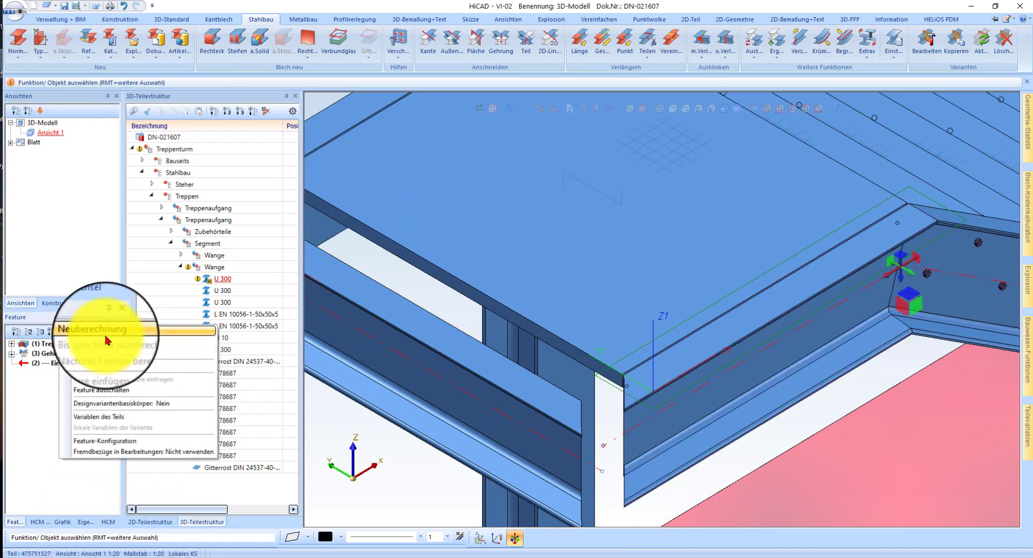
click(106, 340)
scroll(504, 277, down, 3)
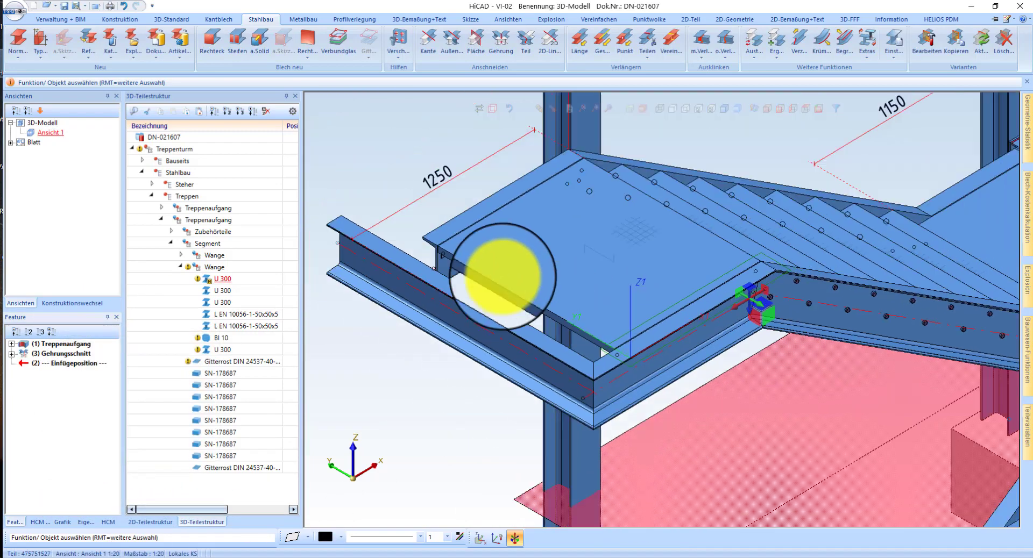
scroll(403, 230, up, 3)
scroll(473, 249, down, 4)
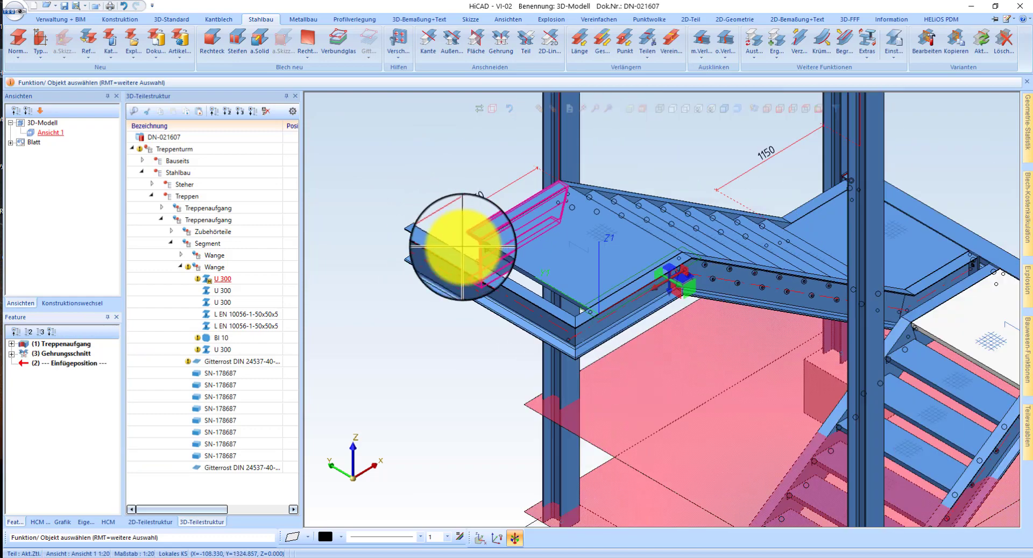
scroll(518, 231, up, 5)
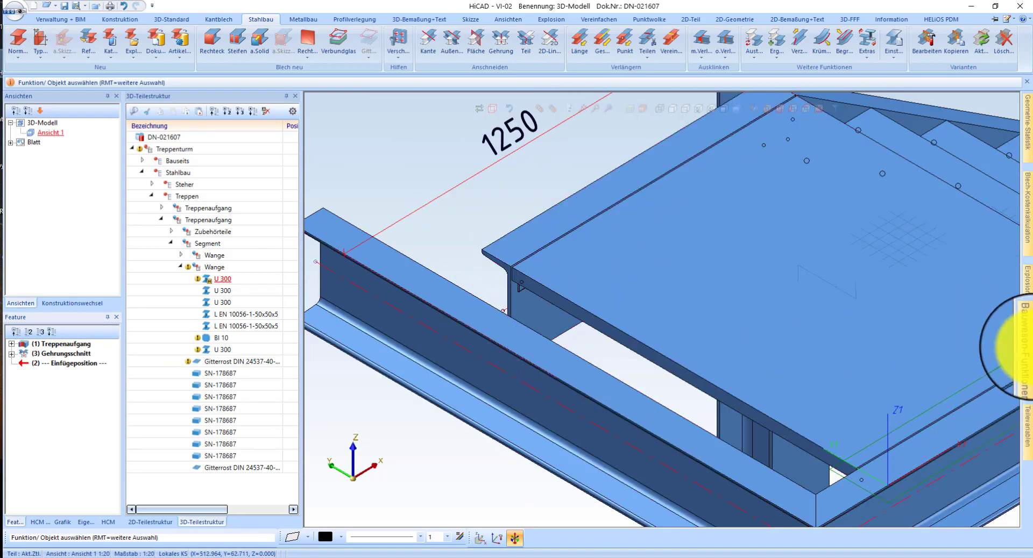
click(1026, 346)
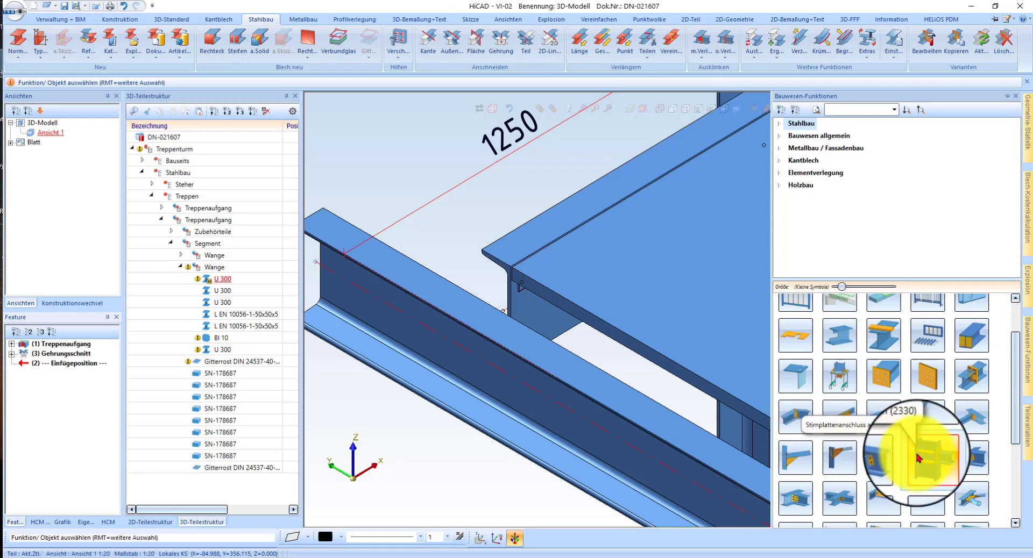
click(879, 449)
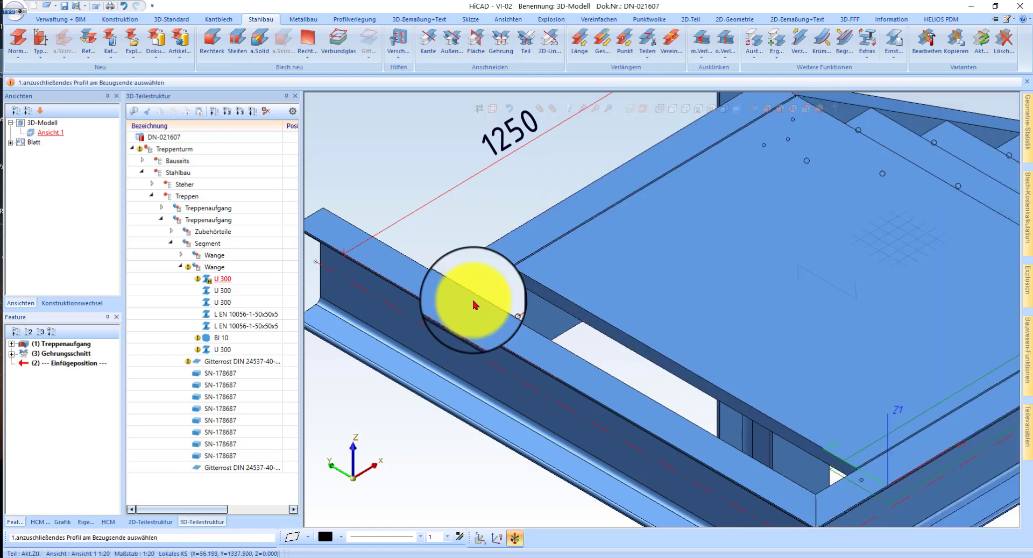
click(460, 323)
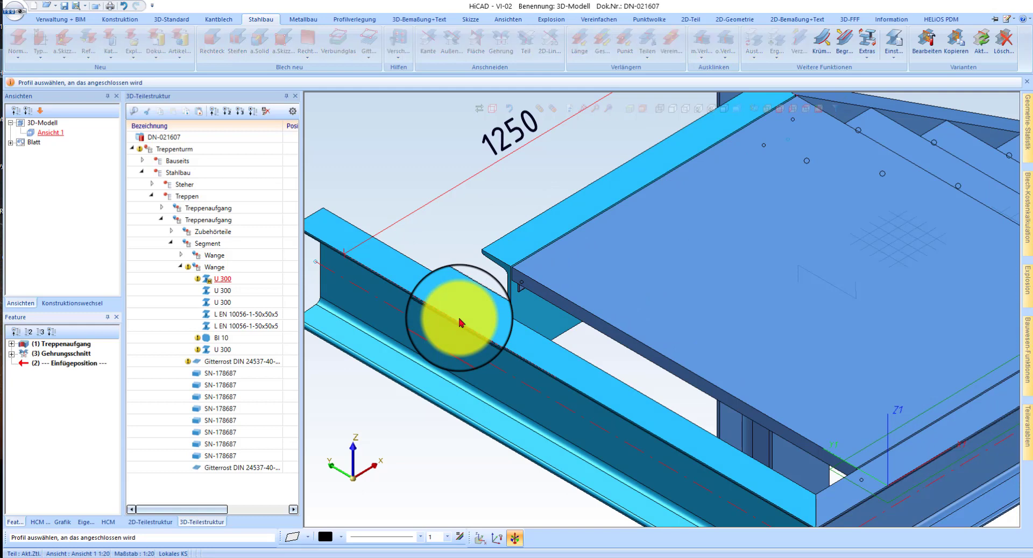
click(460, 322)
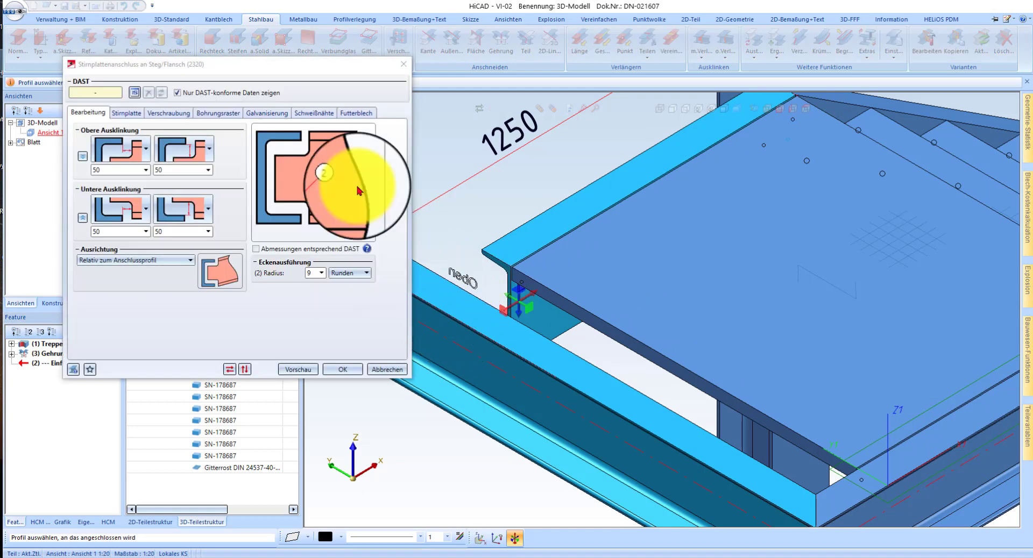
click(395, 368)
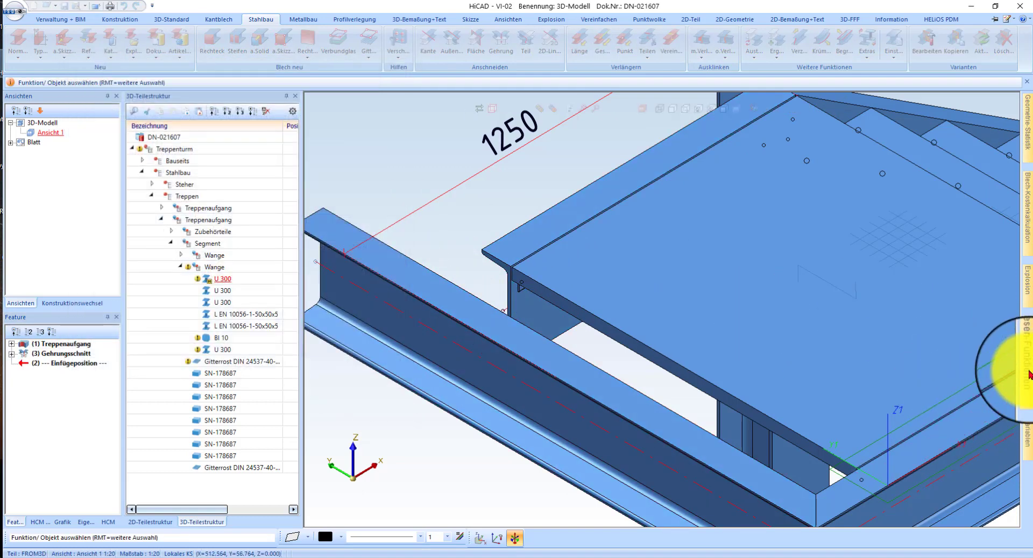
Connect the upper landing's unmitred U 300 stringer to the U 300 end profile with a bolted plate connection (Laschenanschluss 2310) with stiffener
click(1026, 355)
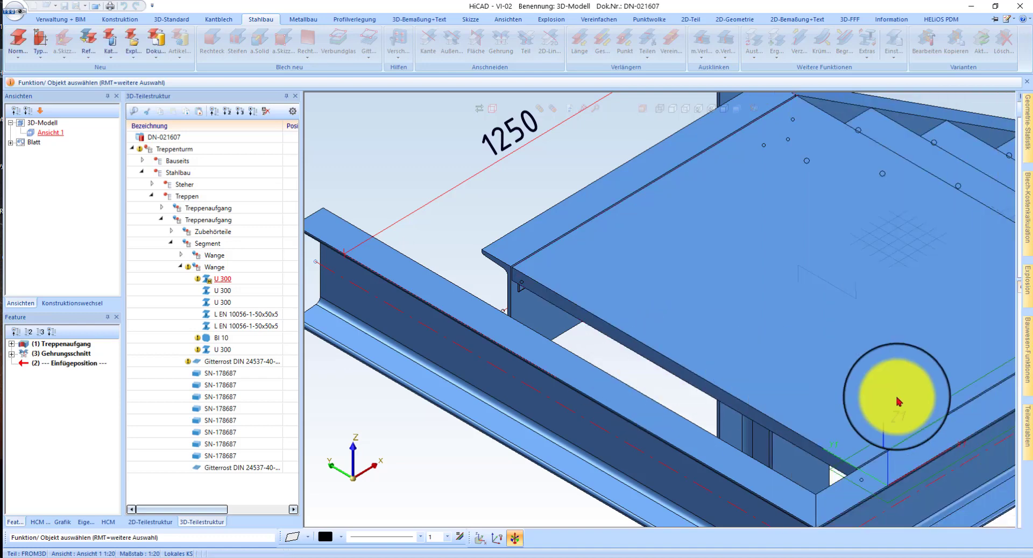
click(1029, 349)
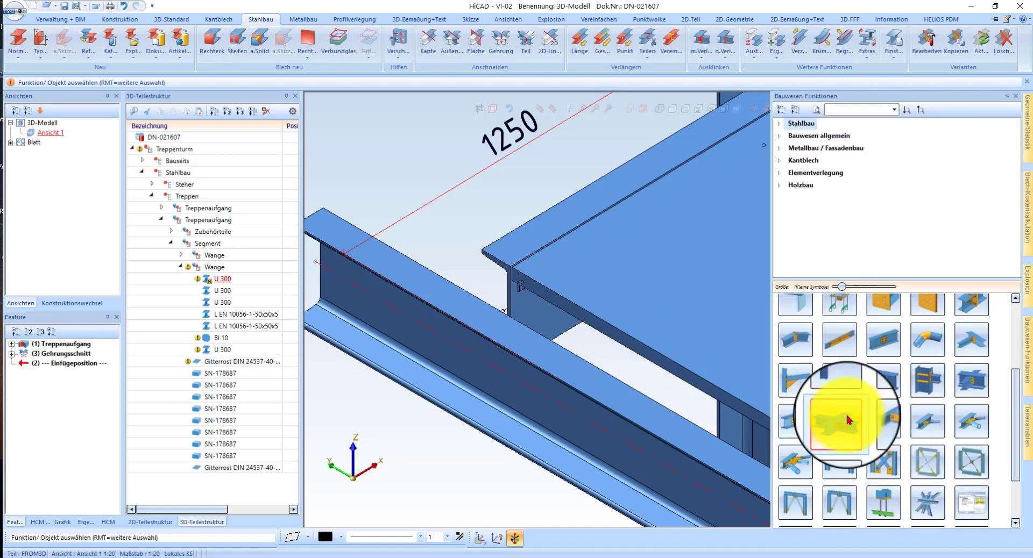
click(884, 421)
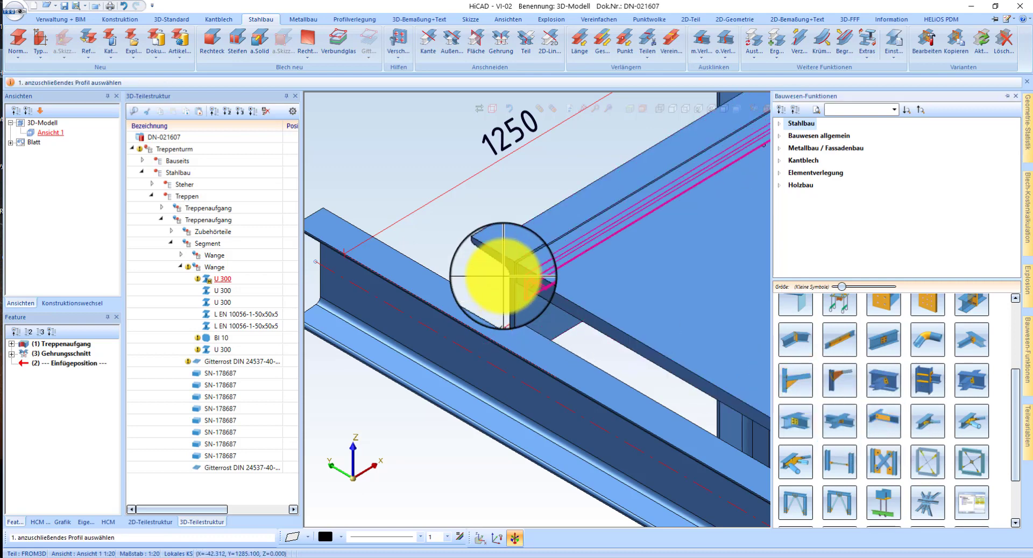
click(456, 287)
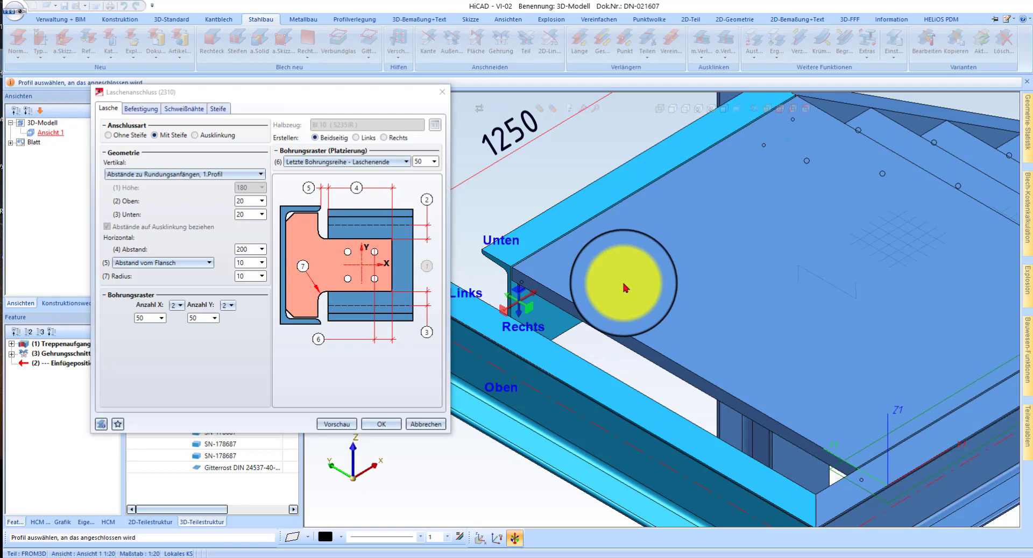
middle_drag(625, 288, 832, 286)
click(377, 425)
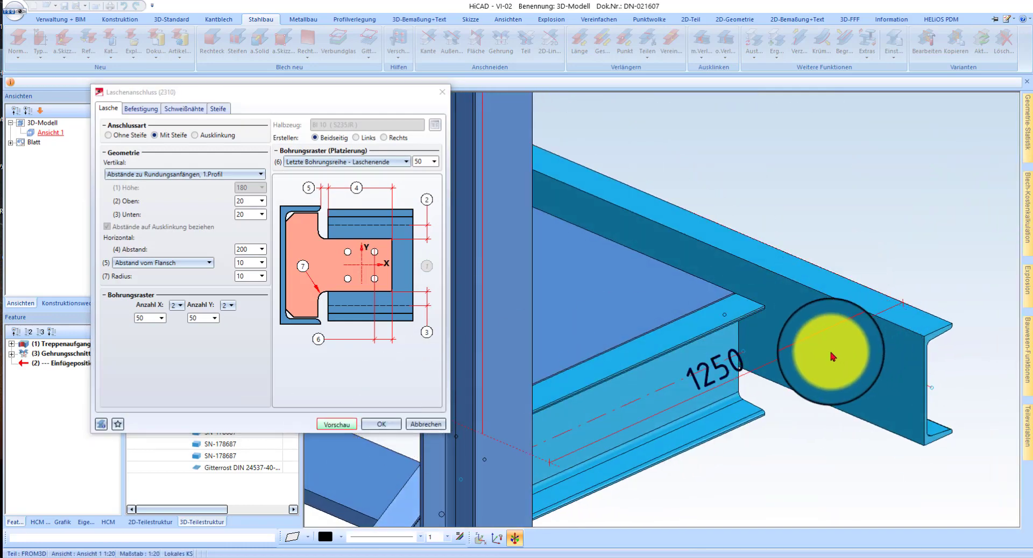
scroll(799, 366, up, 3)
middle_drag(745, 315, 802, 341)
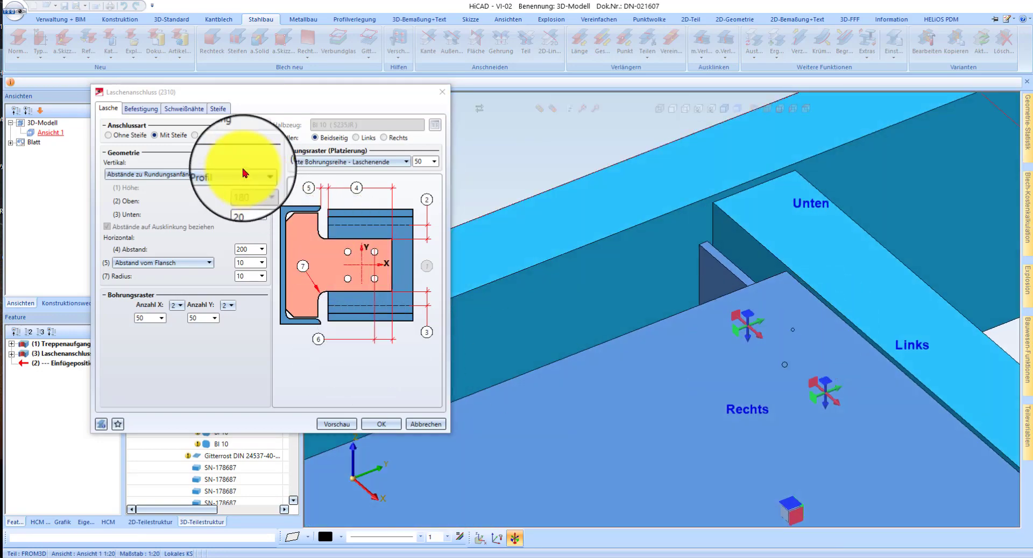
click(141, 109)
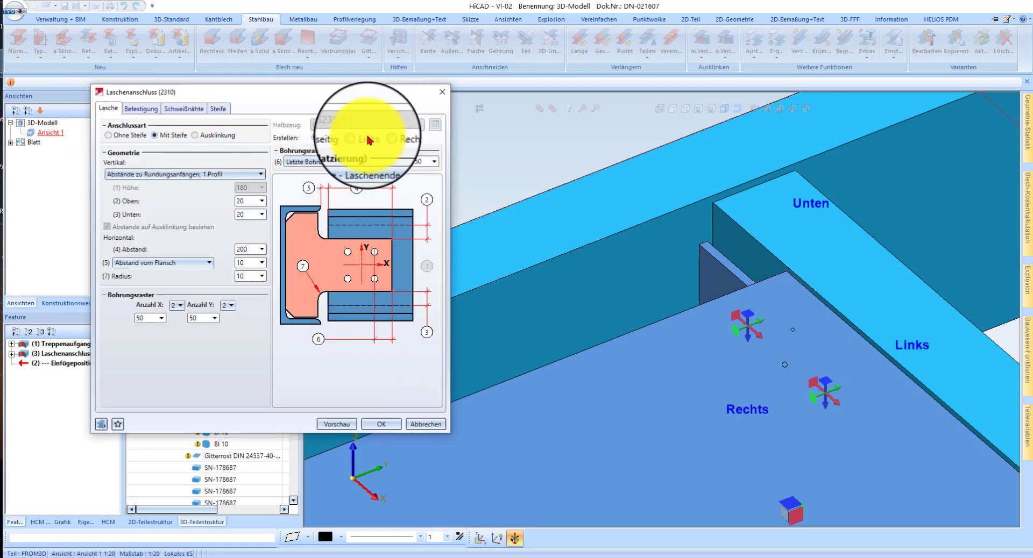
click(381, 423)
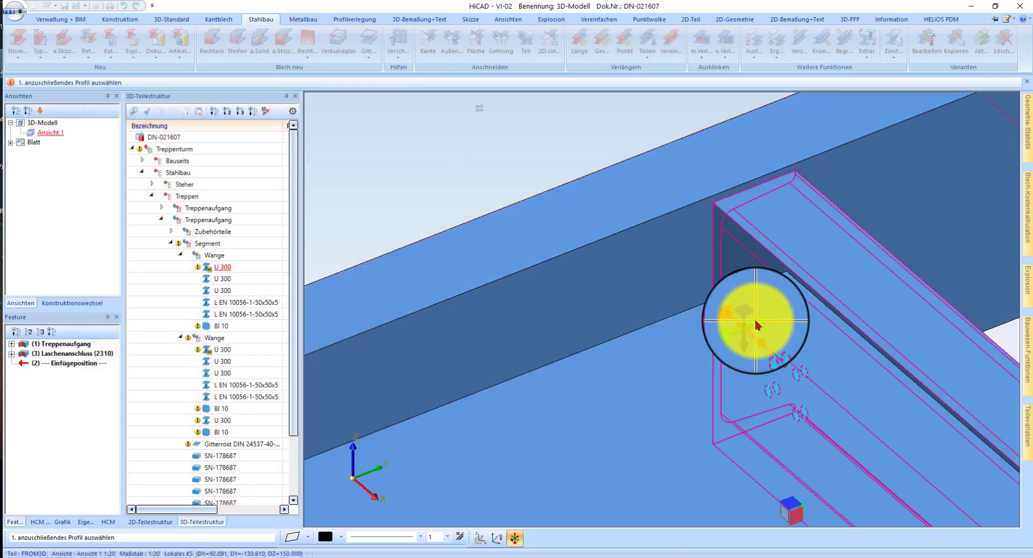
scroll(745, 356, down, 4)
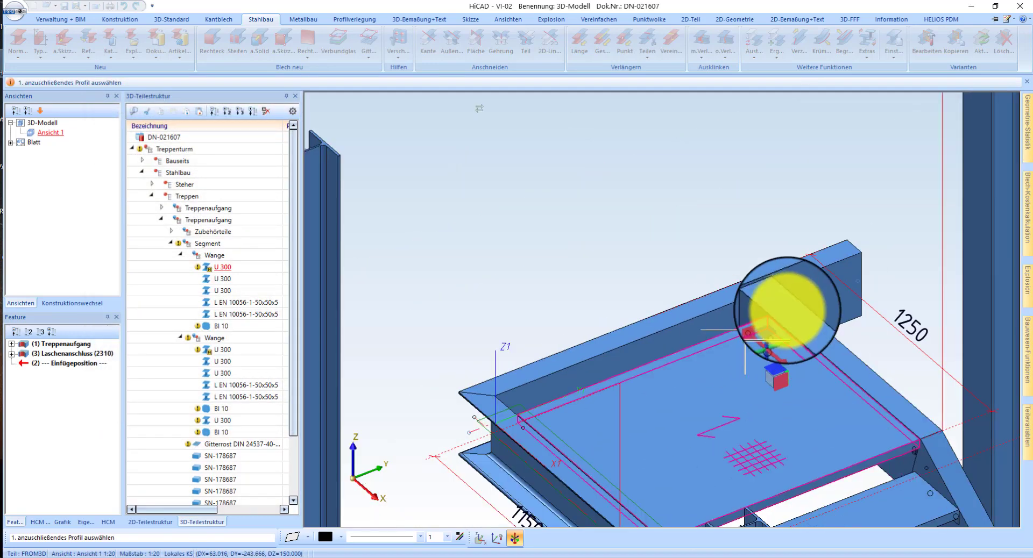
scroll(753, 344, up, 2)
middle_drag(760, 387, 664, 362)
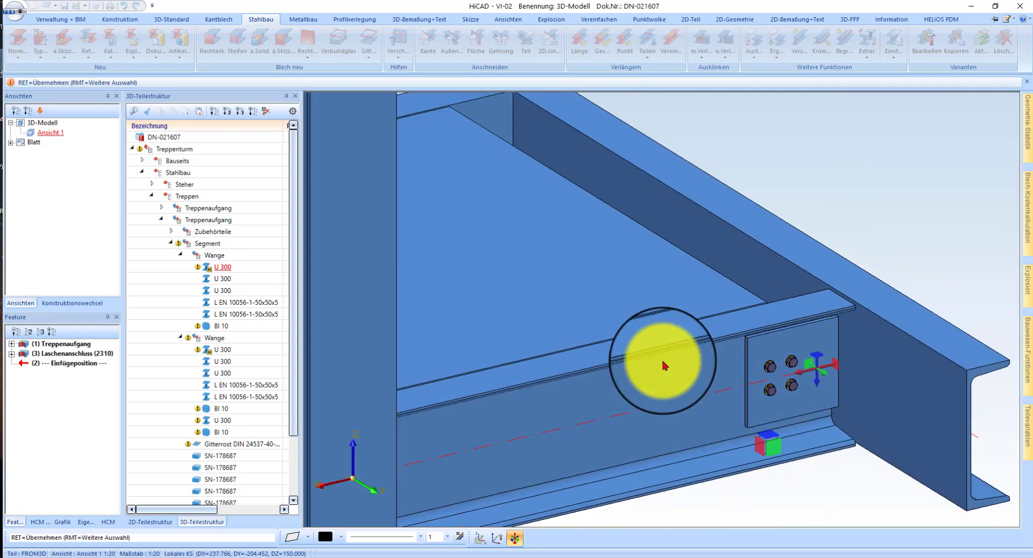
scroll(735, 330, up, 3)
scroll(797, 267, up, 5)
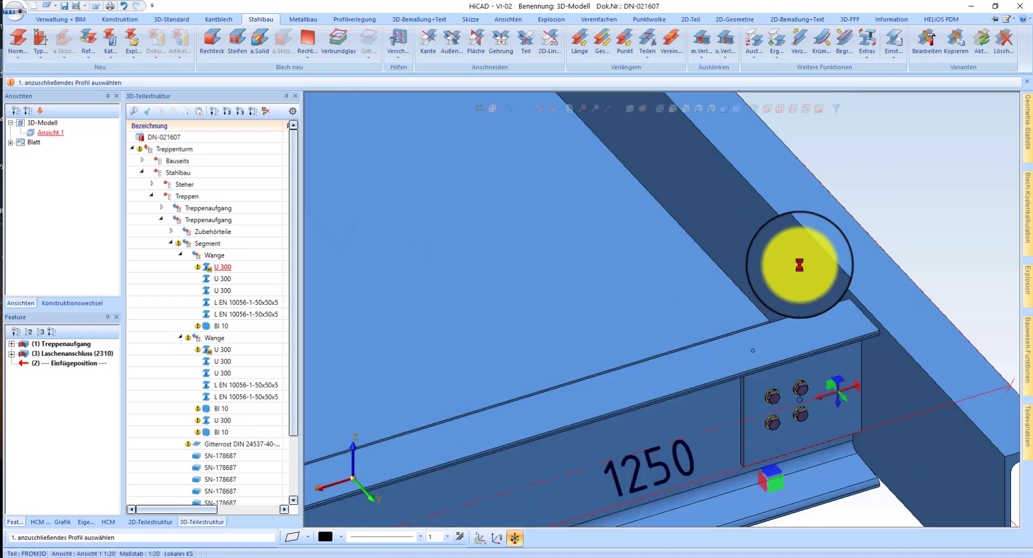
key(Escape)
Extend the upper landing grating's edge facing the U 300 end profile up to that profile's near flange edge, using a point-defined extension vector
click(633, 339)
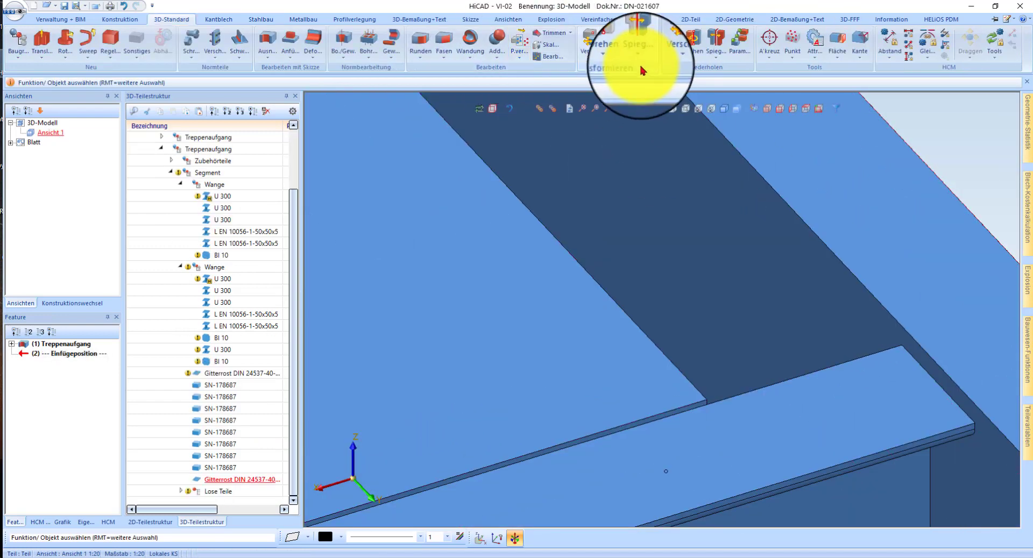
double_click(611, 331)
right_click(614, 332)
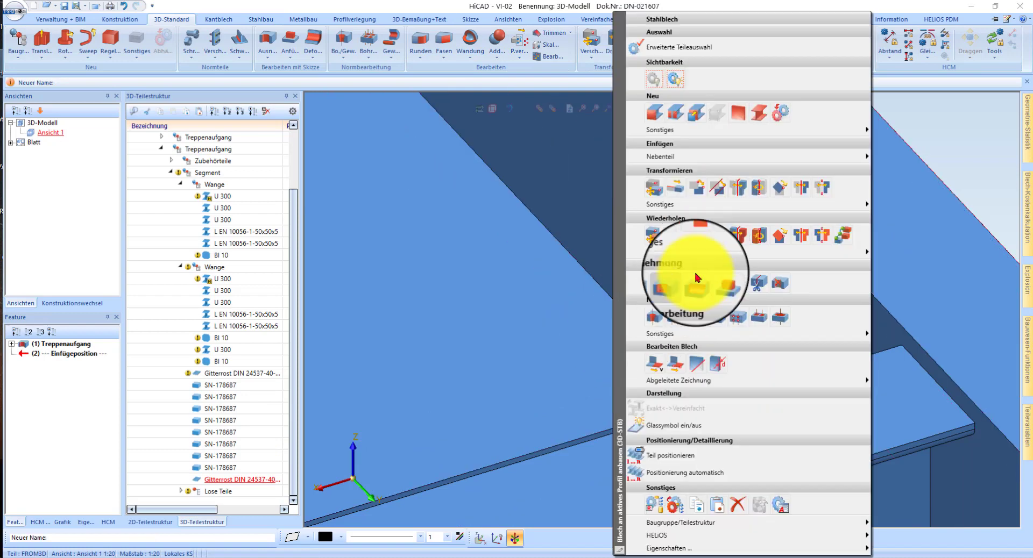
click(655, 362)
click(652, 347)
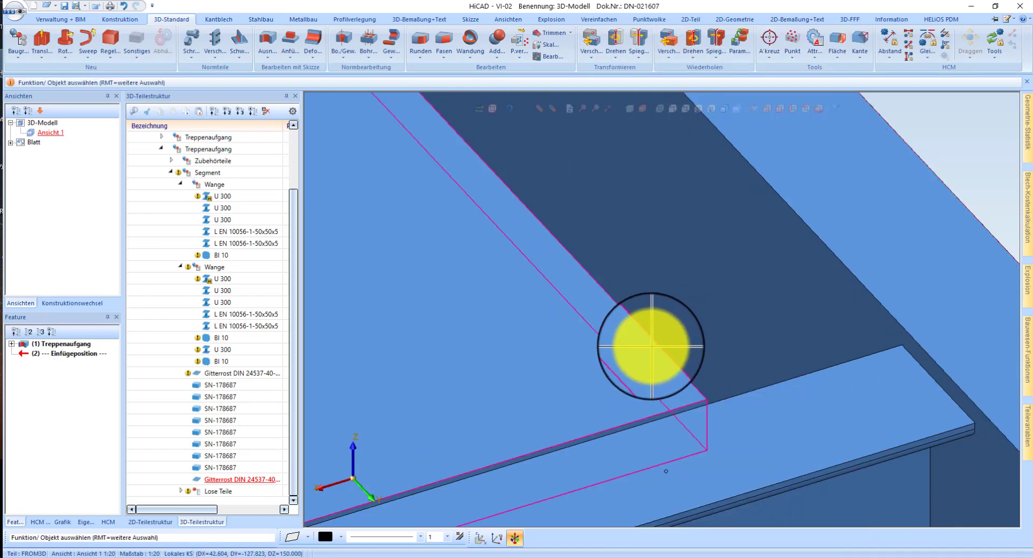
right_click(665, 334)
click(718, 367)
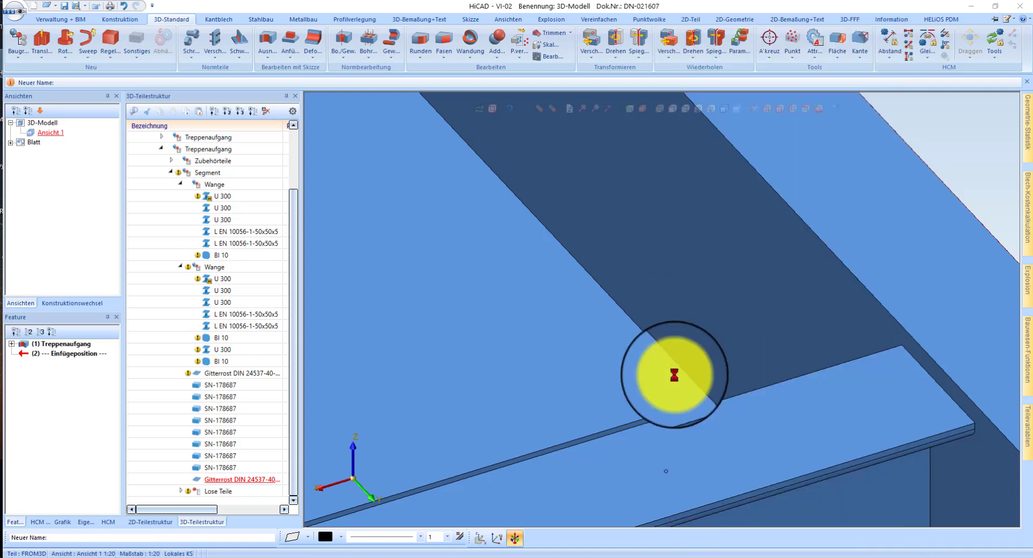
click(704, 401)
scroll(683, 311, down, 3)
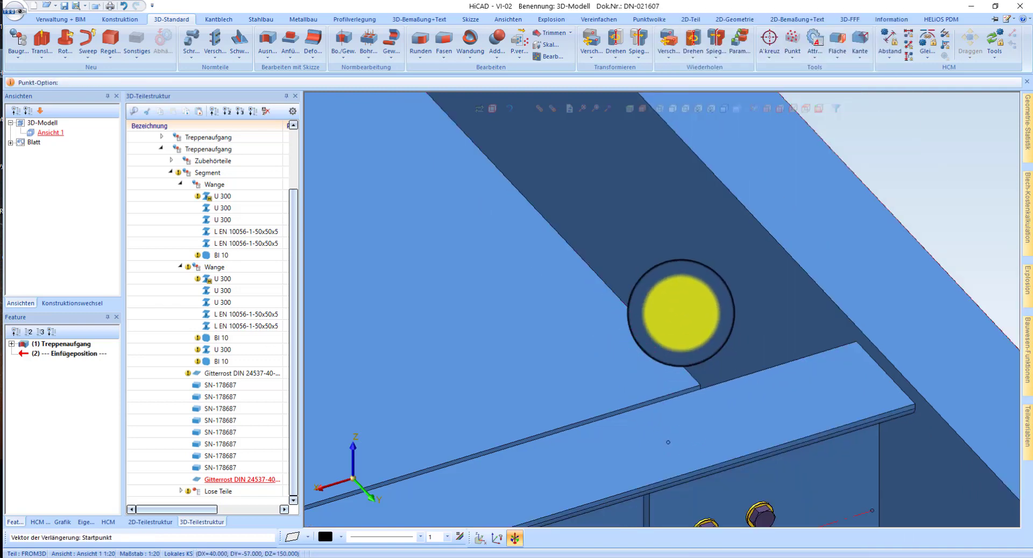
scroll(904, 446, up, 1)
click(802, 272)
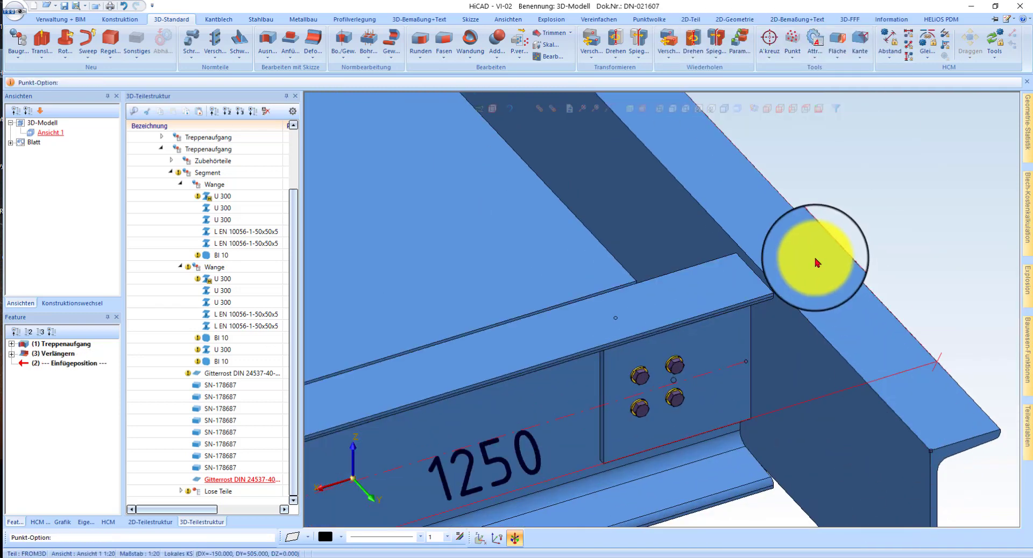
Adjust the same grating edge with a second Extend so a narrow gap remains to the U 300 end profile's flange
scroll(726, 235, up, 3)
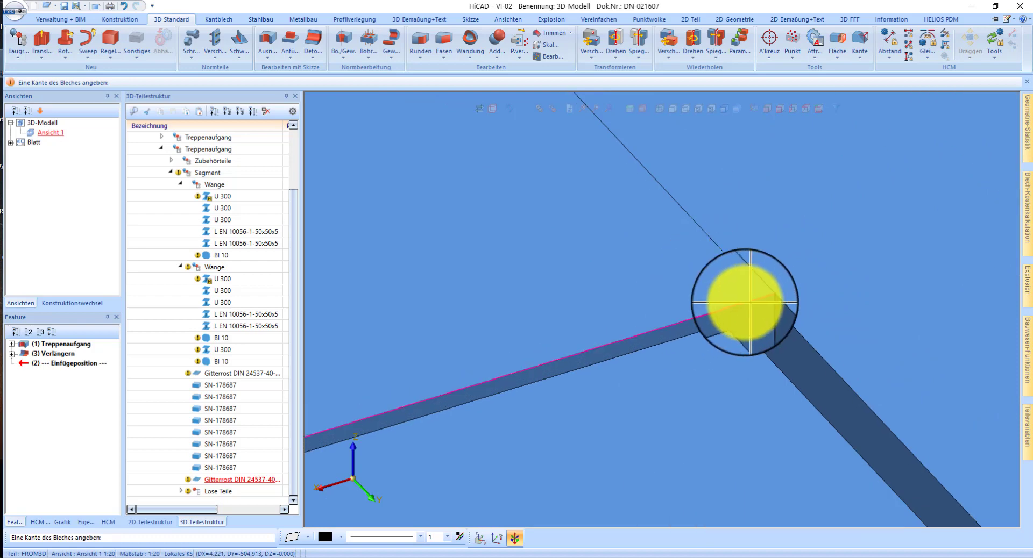
right_click(727, 287)
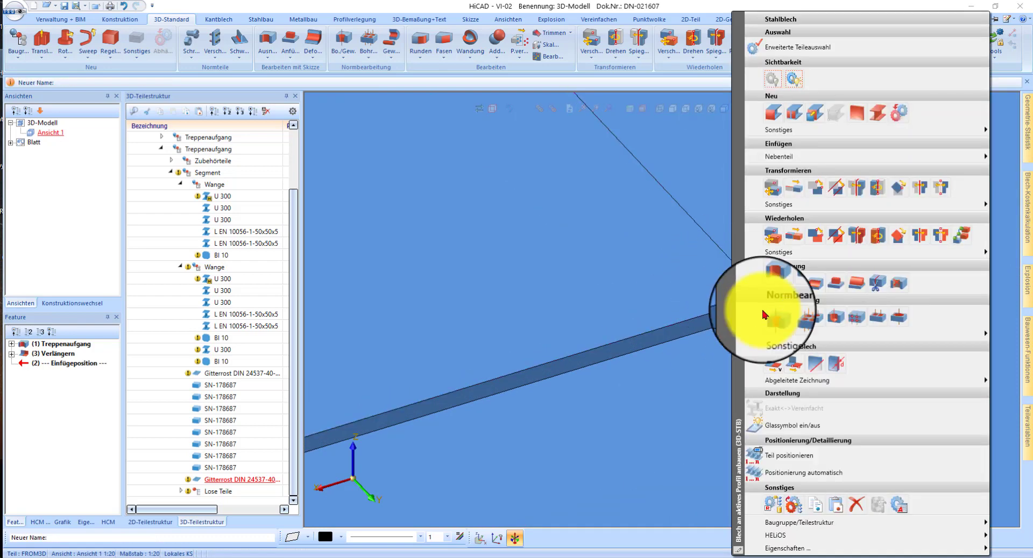
click(780, 366)
click(796, 299)
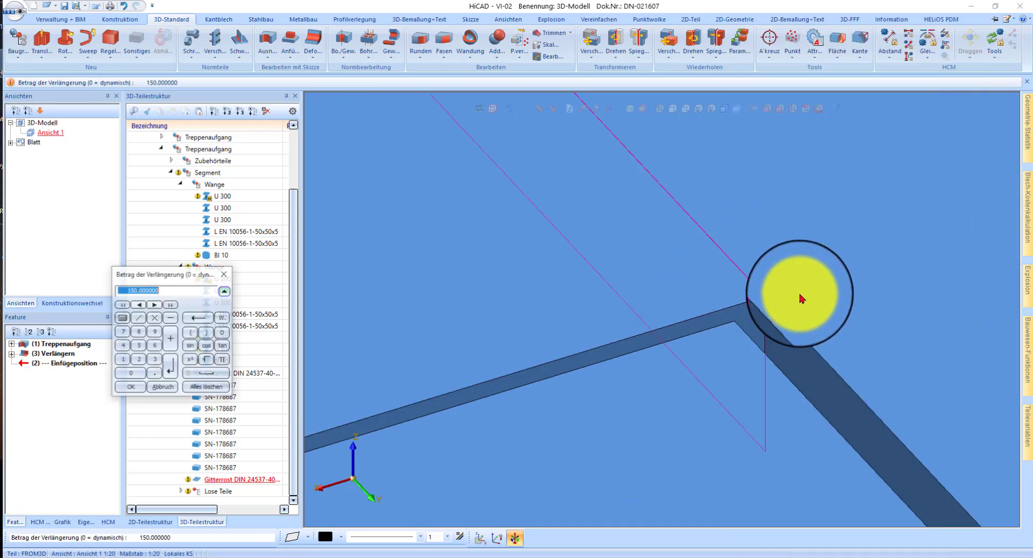
key(Return)
scroll(697, 396, down, 3)
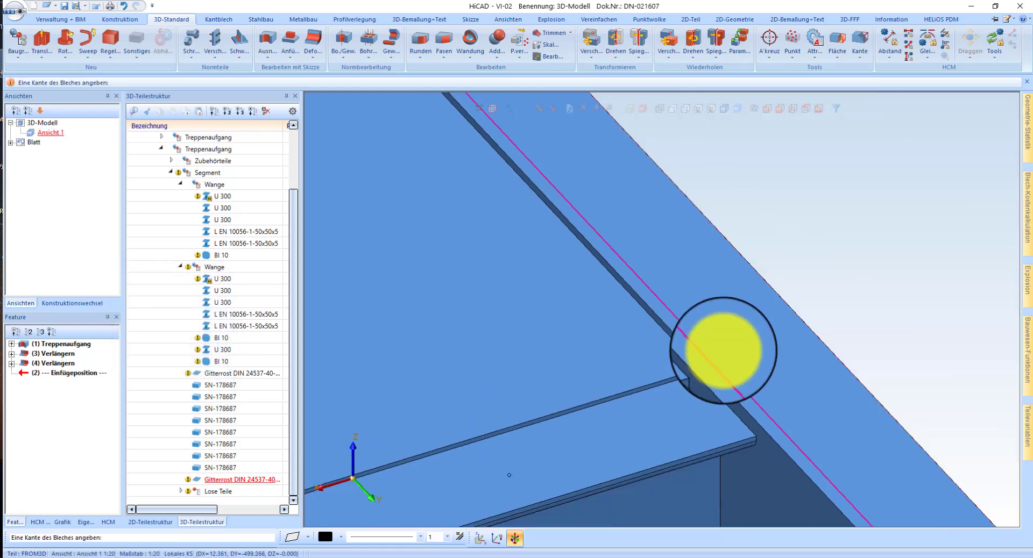
middle_click(860, 447)
Examine the finished upper landing and the whole stair tower, including the lower flight and its landing
scroll(801, 386, down, 5)
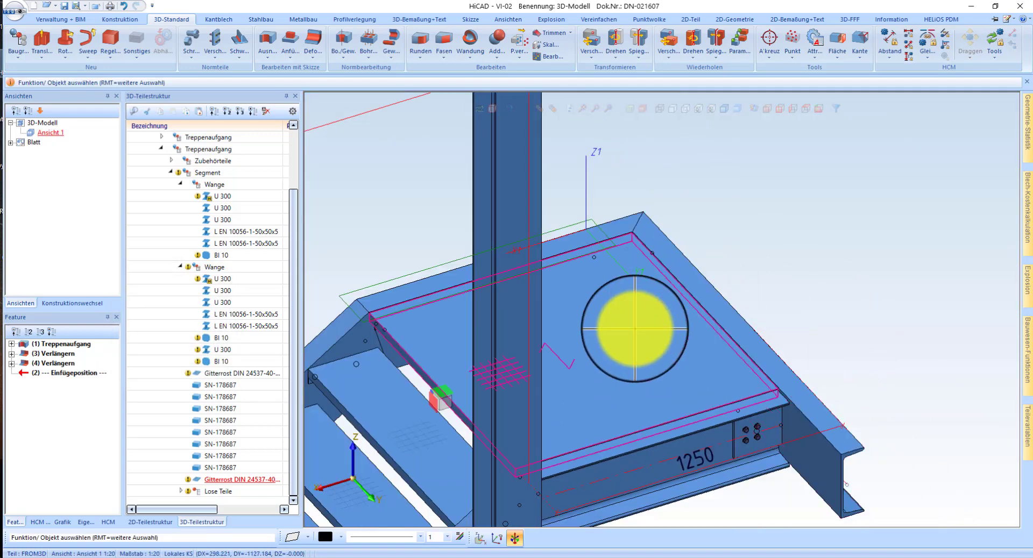
scroll(635, 328, down, 10)
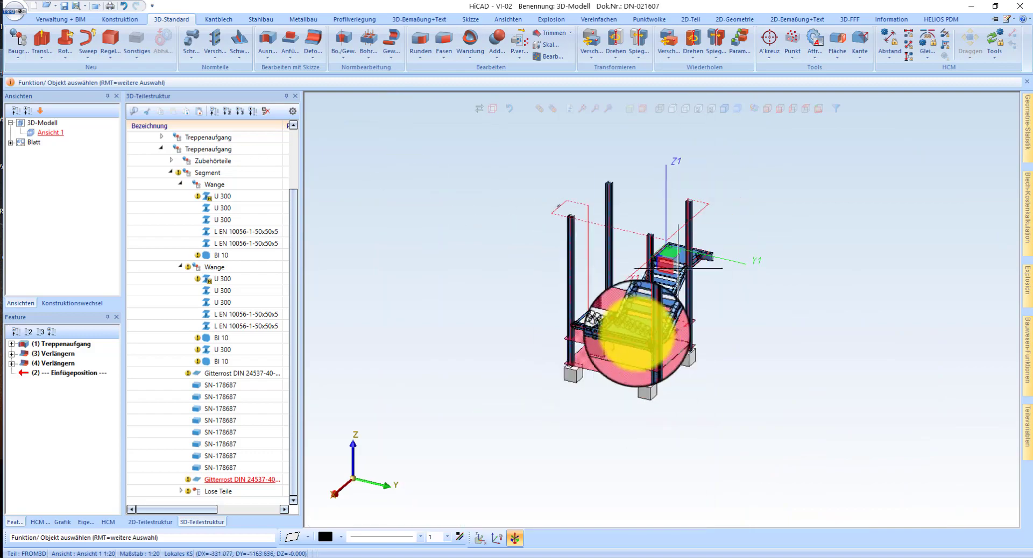
scroll(632, 333, up, 8)
middle_drag(563, 310, 737, 305)
scroll(679, 386, down, 7)
scroll(639, 263, up, 3)
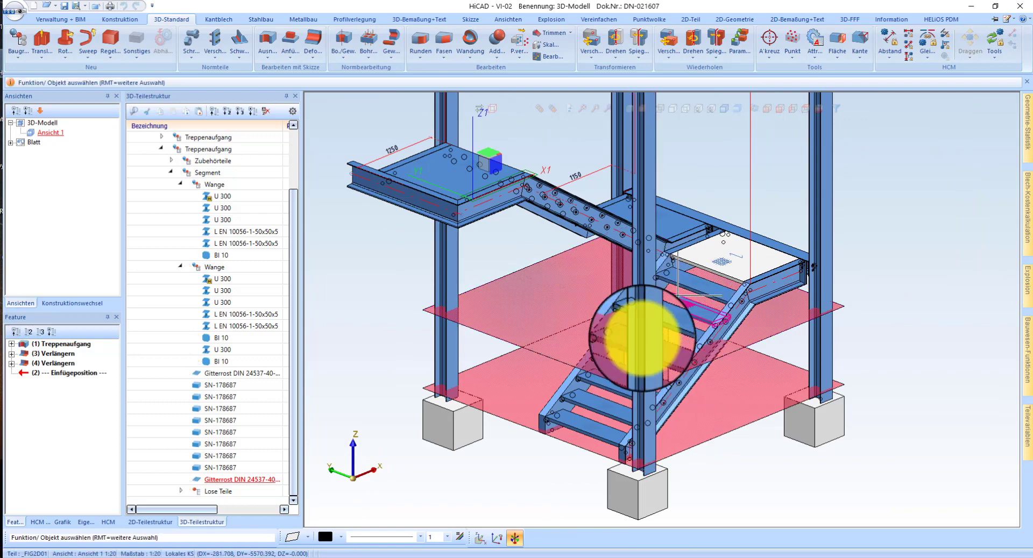
mouse_move(672, 282)
middle_down()
mouse_move(654, 288)
mouse_move(669, 277)
mouse_move(665, 291)
middle_up()
scroll(689, 208, up, 3)
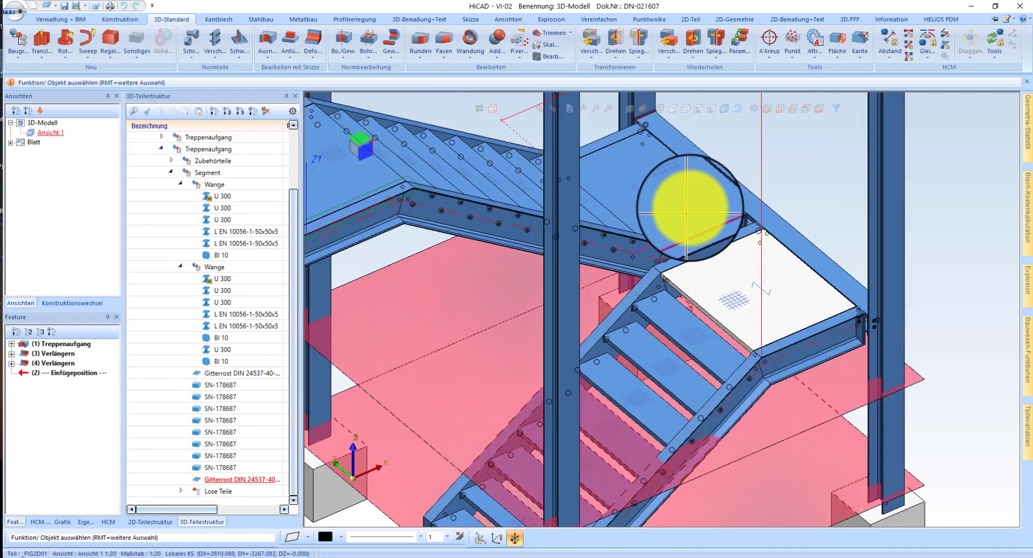
Start a railing and select the lower flight's outer stringer and the intermediate landing's outer profiles as its run
scroll(673, 218, down, 4)
scroll(595, 376, up, 2)
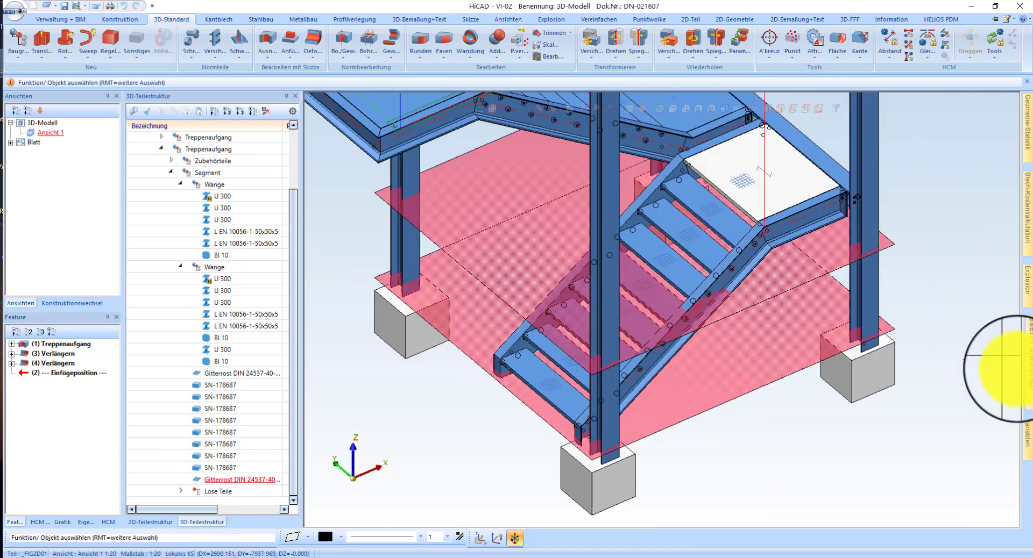
mouse_move(1029, 355)
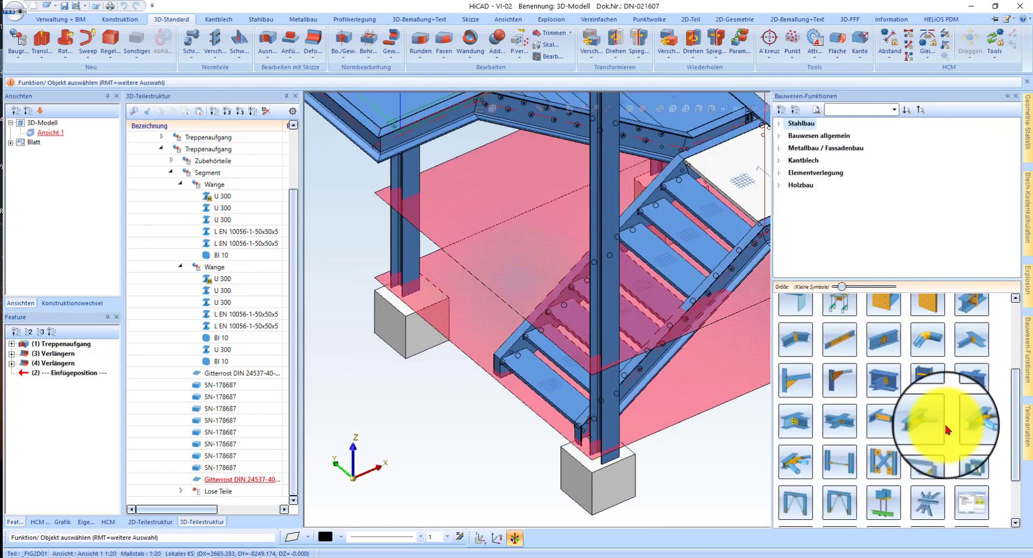
click(843, 510)
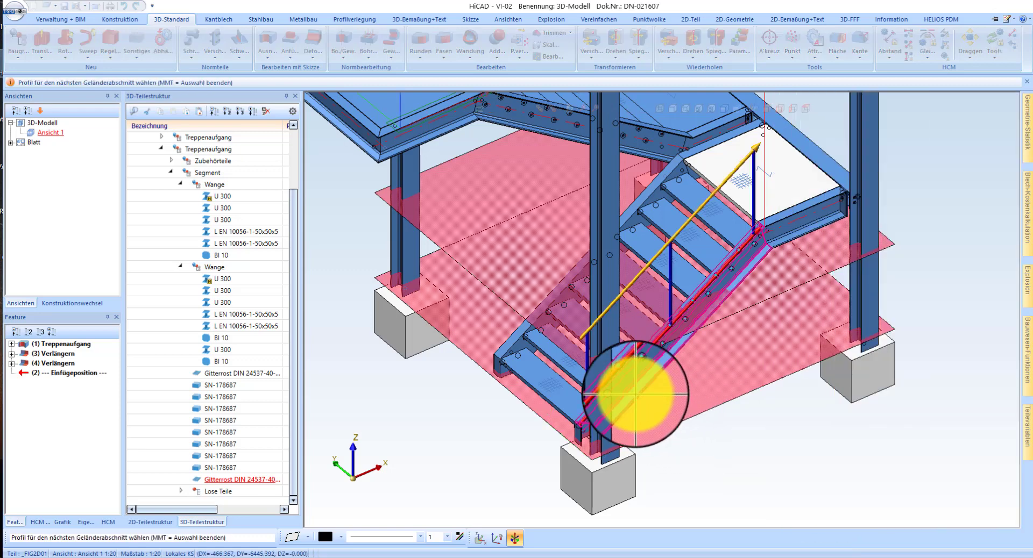
scroll(788, 231, up, 3)
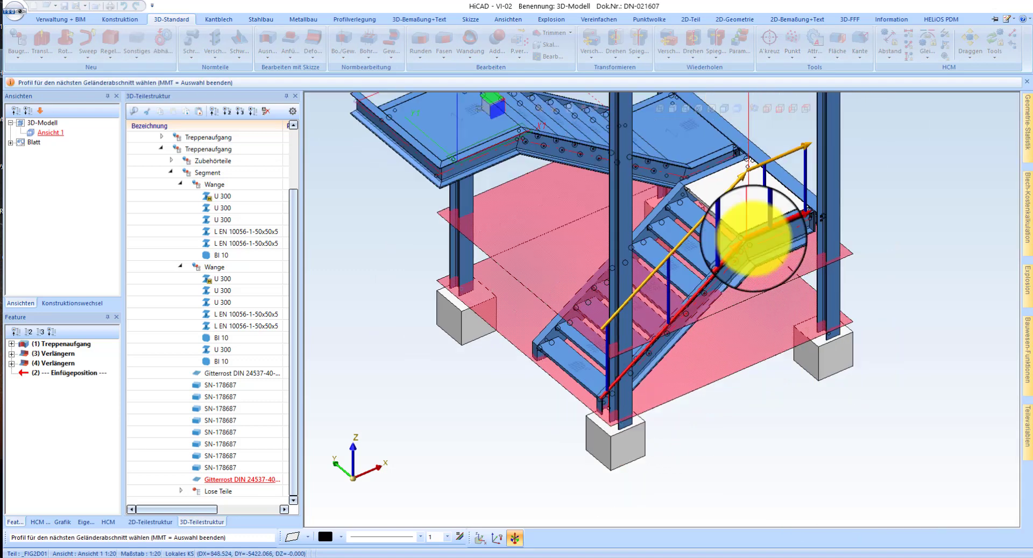
middle_drag(768, 241, 586, 233)
scroll(445, 293, down, 3)
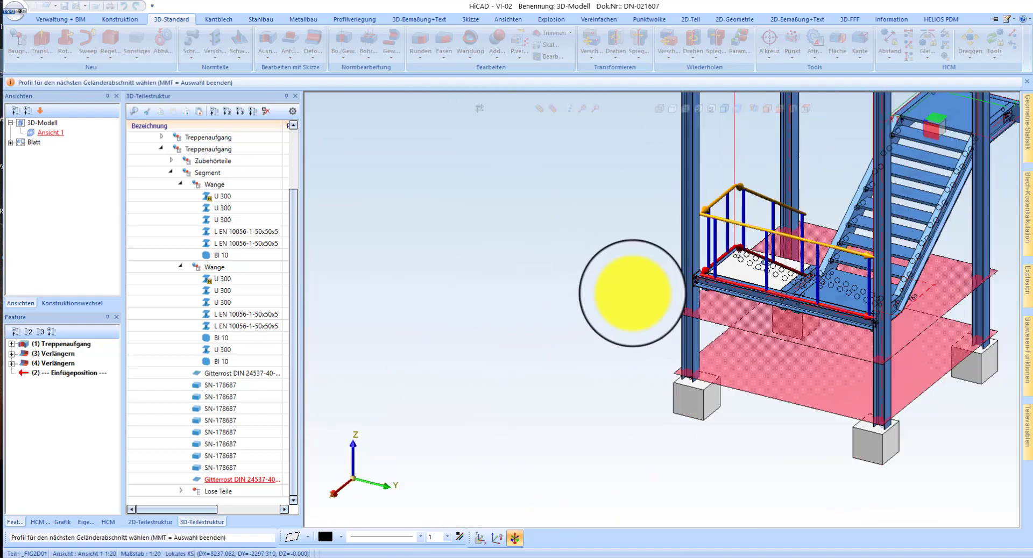
Continue the railing run along the upper flight's outer stringer and the upper landing's 1250 profile, and finish the profile selection
scroll(795, 300, up, 3)
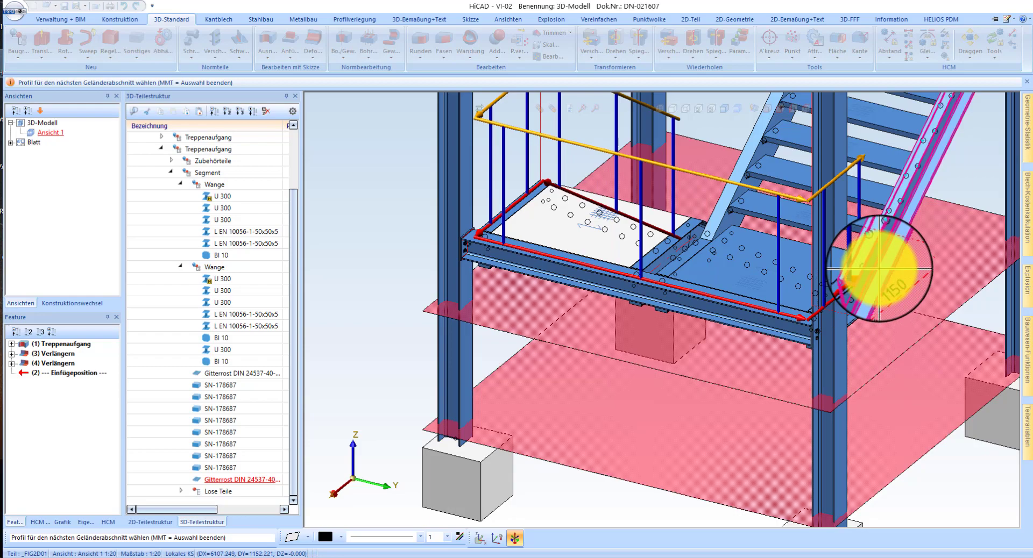
scroll(839, 242, down, 5)
scroll(827, 235, up, 5)
middle_drag(827, 292, 771, 306)
scroll(816, 323, up, 3)
click(817, 323)
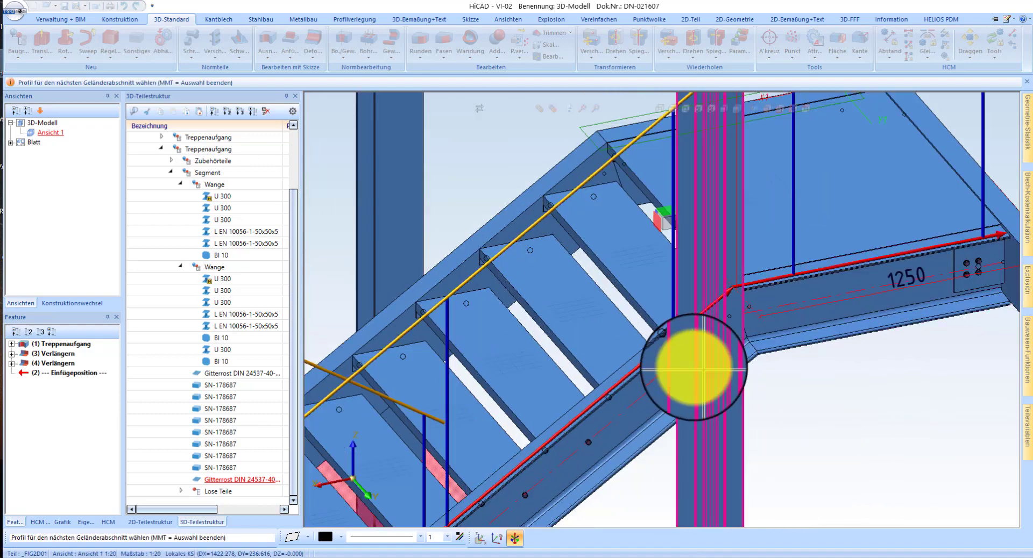
scroll(686, 371, down, 2)
scroll(759, 312, up, 2)
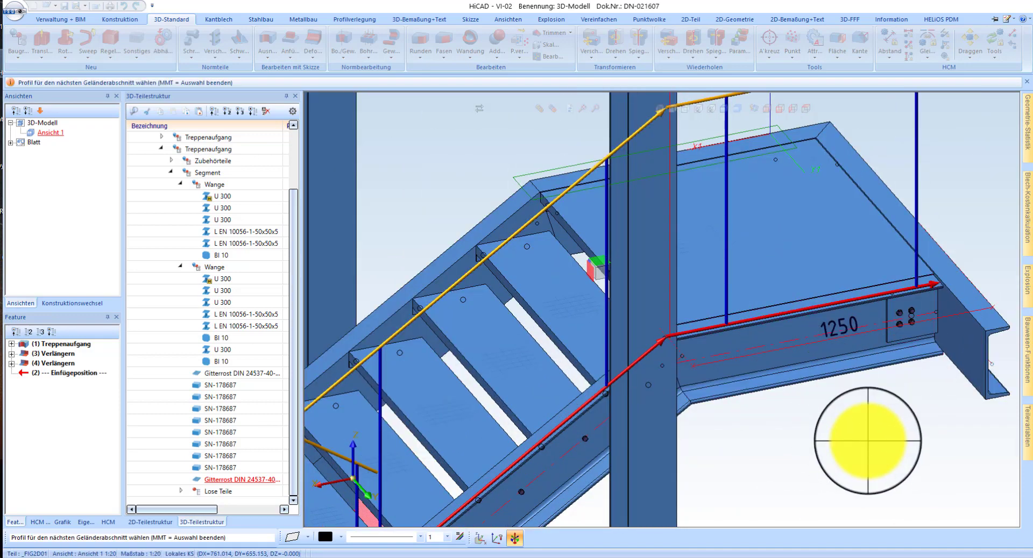
middle_click(800, 469)
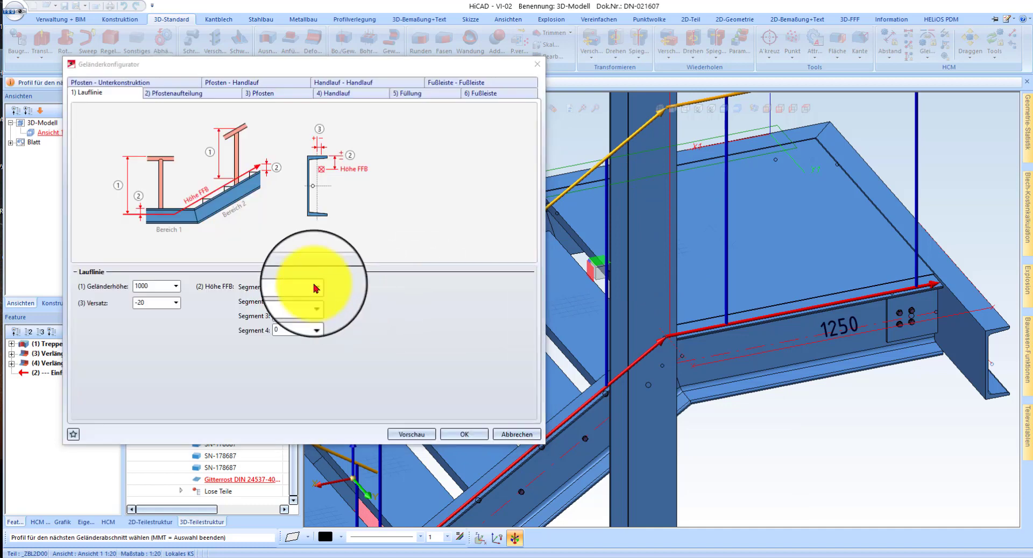
Try a run line offset (Versatz) of 0 and check the line's position on the lower flight and landing stringers
scroll(780, 282, down, 3)
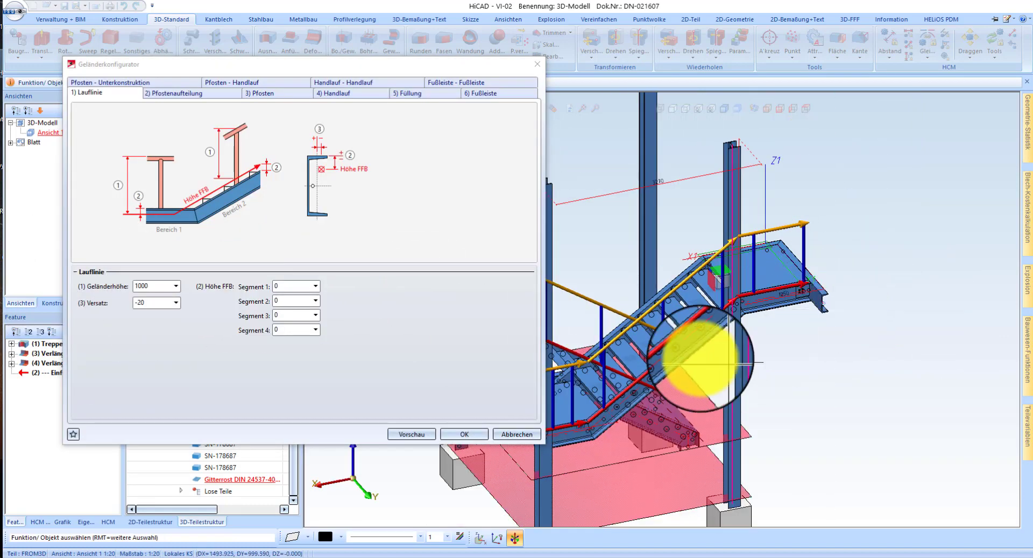
scroll(669, 407, up, 2)
middle_drag(713, 419, 993, 419)
scroll(789, 380, up, 5)
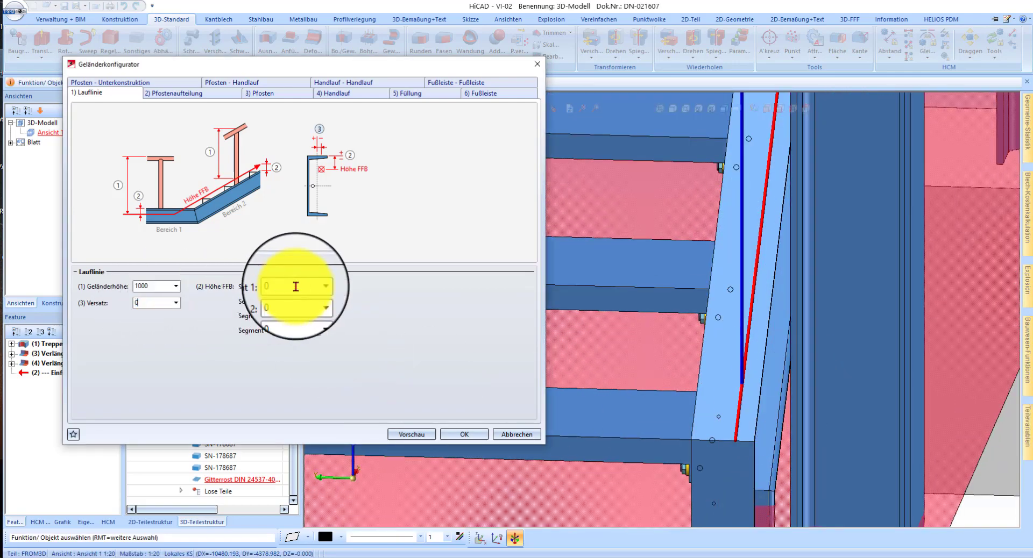
scroll(720, 473, down, 4)
scroll(748, 234, up, 3)
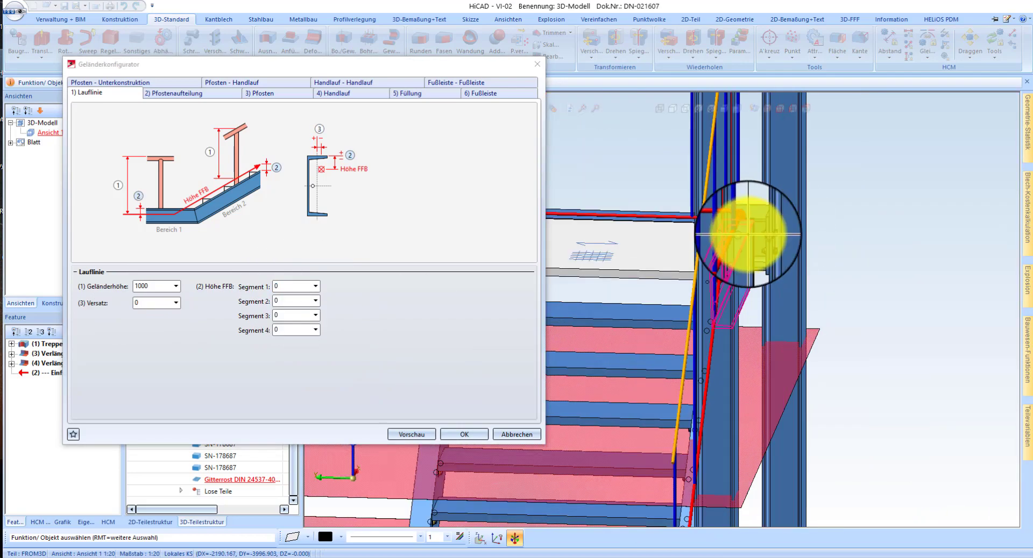
middle_drag(722, 247, 596, 272)
scroll(794, 214, up, 3)
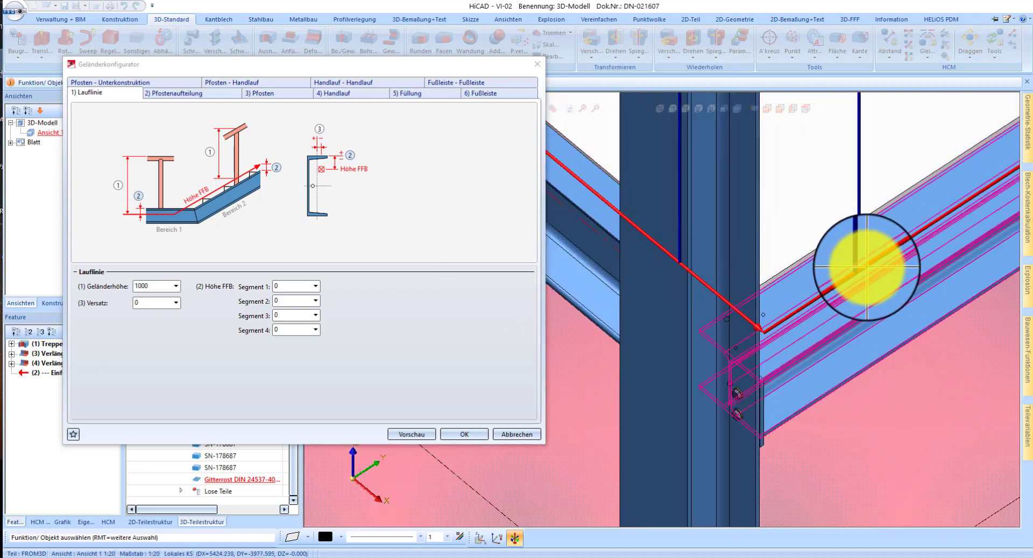
middle_drag(832, 254, 762, 242)
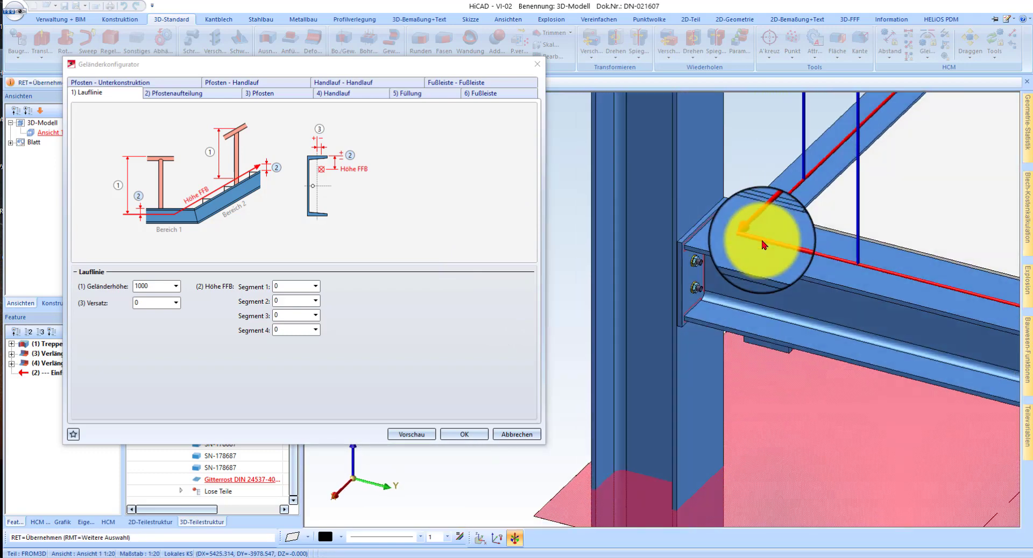
Try a run line offset (Versatz) of 20, and set it back to -20
click(143, 303)
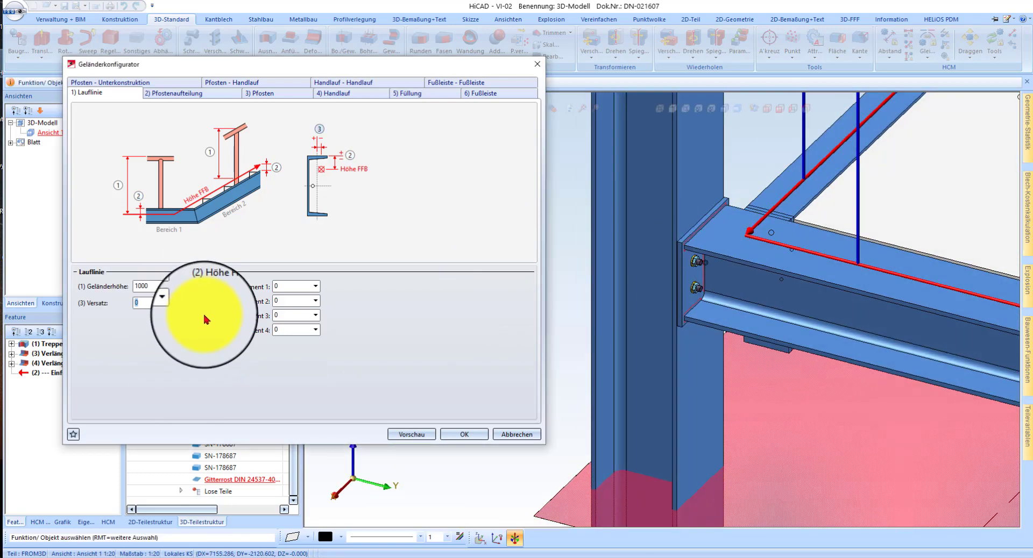
text(20)
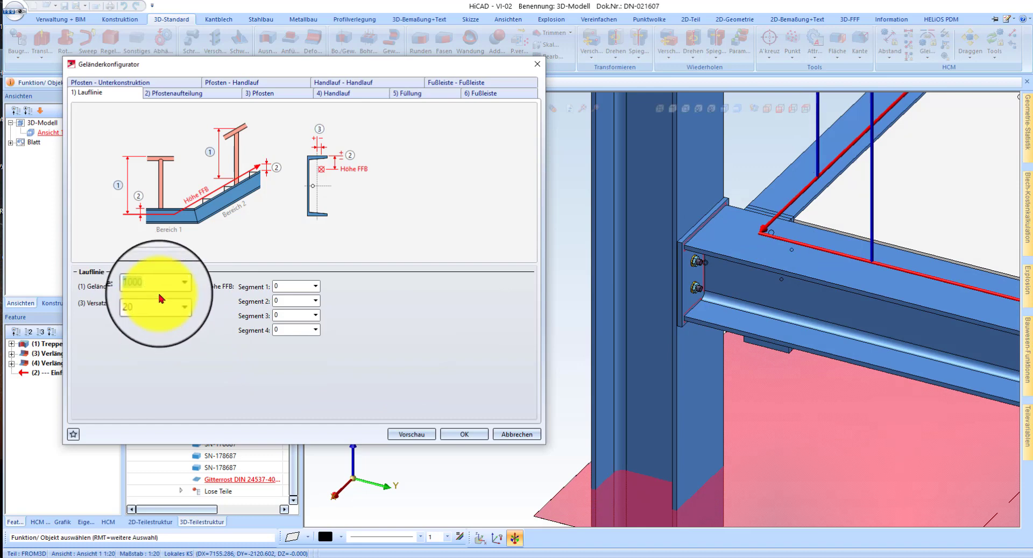
text(-)
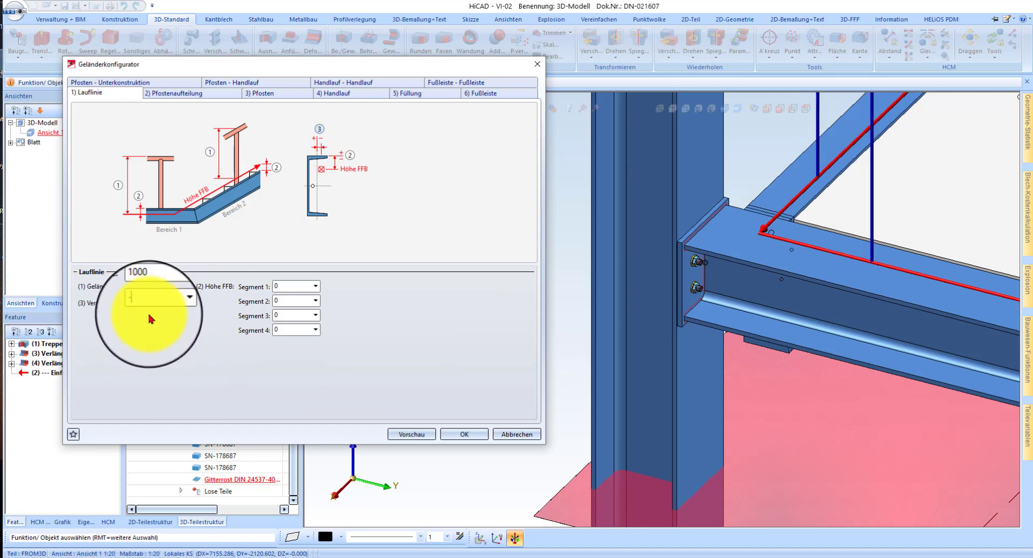
text(20)
click(292, 288)
scroll(652, 274, down, 1)
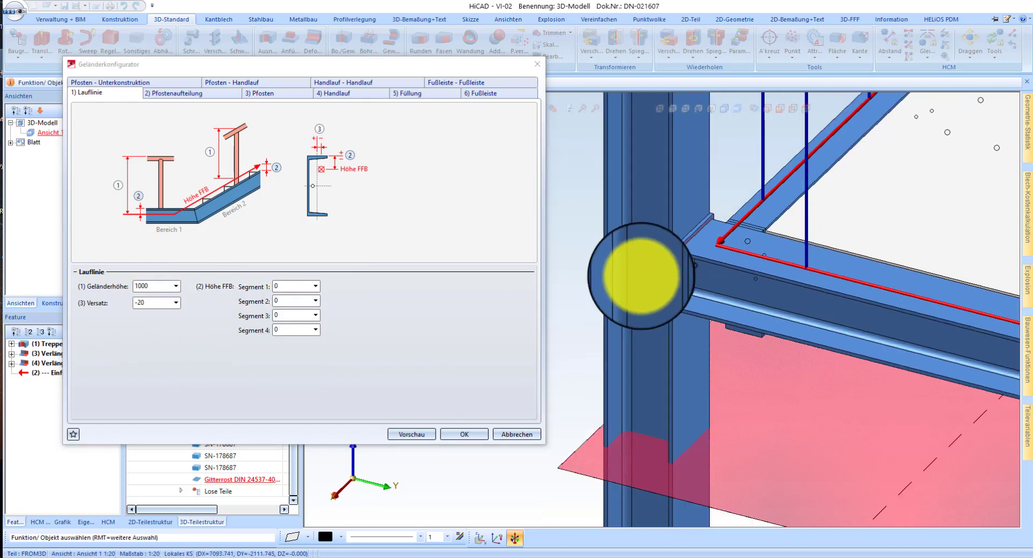
scroll(641, 276, down, 3)
middle_drag(722, 292, 619, 284)
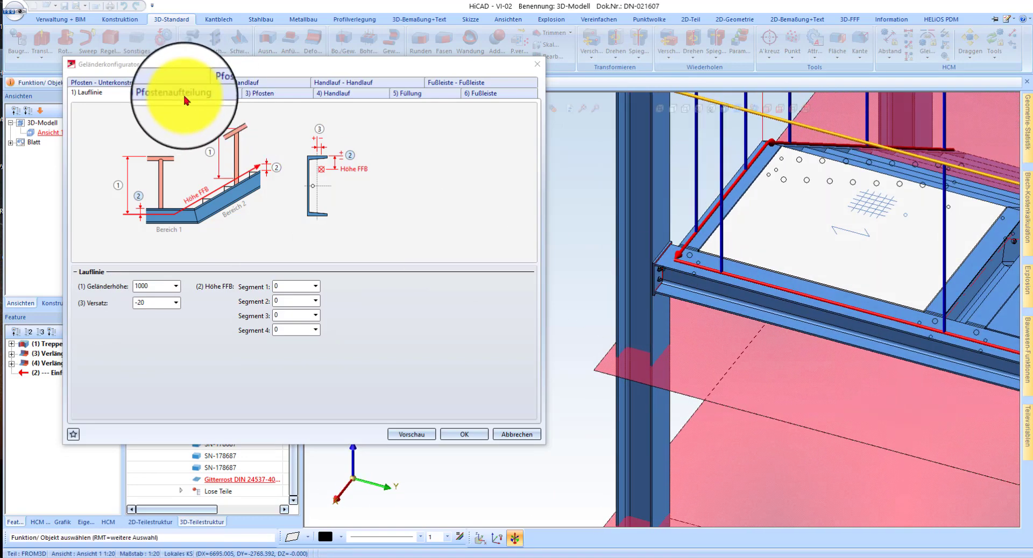
Try an end distance (Endabstand) of 1000 in the railing's post distribution
click(184, 97)
scroll(431, 341, down, 3)
scroll(567, 339, down, 4)
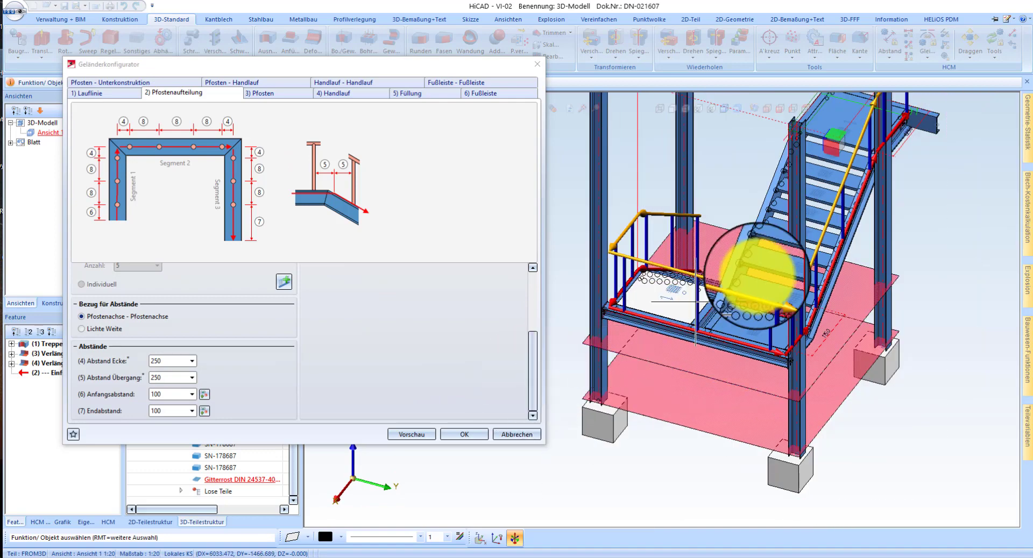
scroll(857, 226, down, 1)
scroll(850, 237, up, 5)
scroll(780, 242, up, 4)
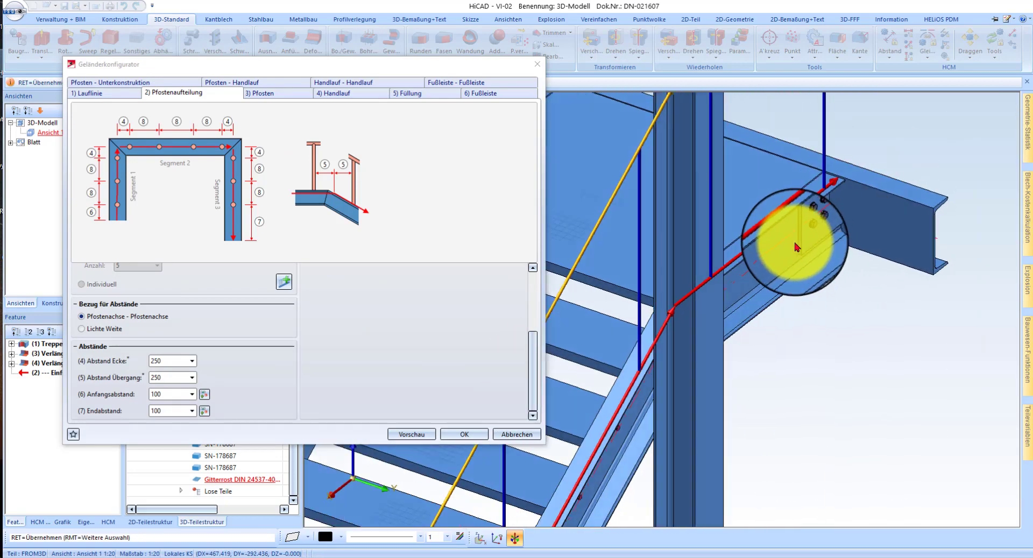
middle_drag(736, 239, 750, 289)
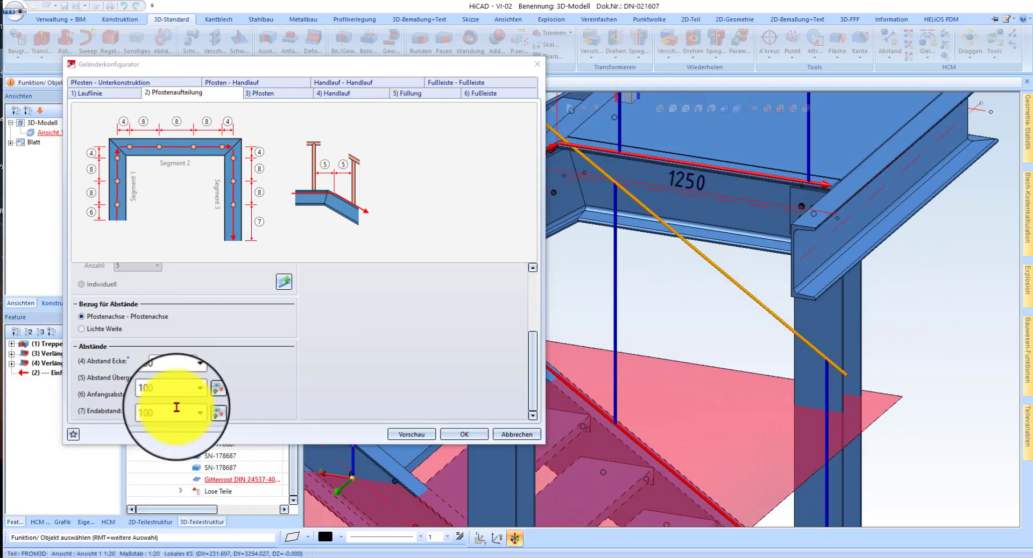
scroll(780, 277, down, 4)
scroll(789, 219, up, 6)
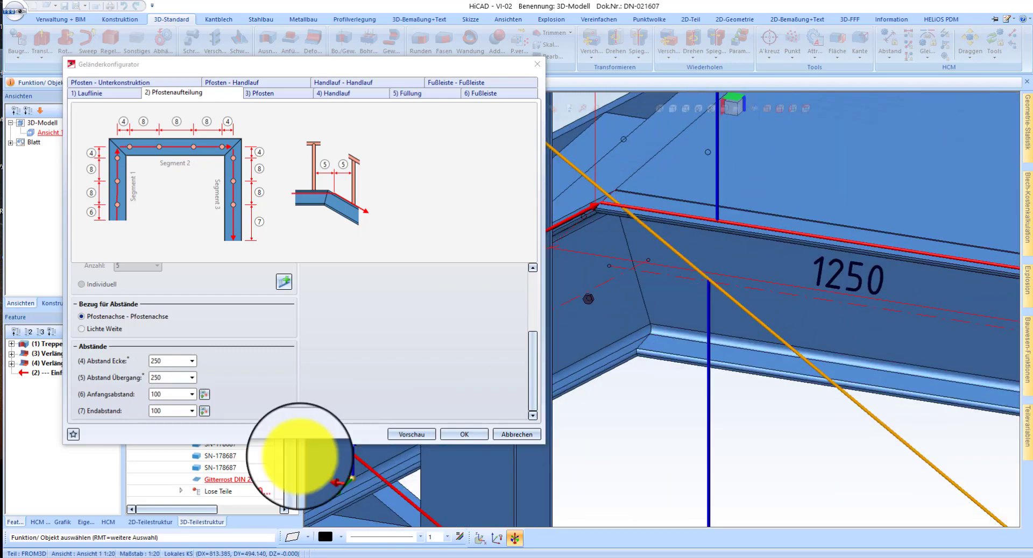
double_click(175, 393)
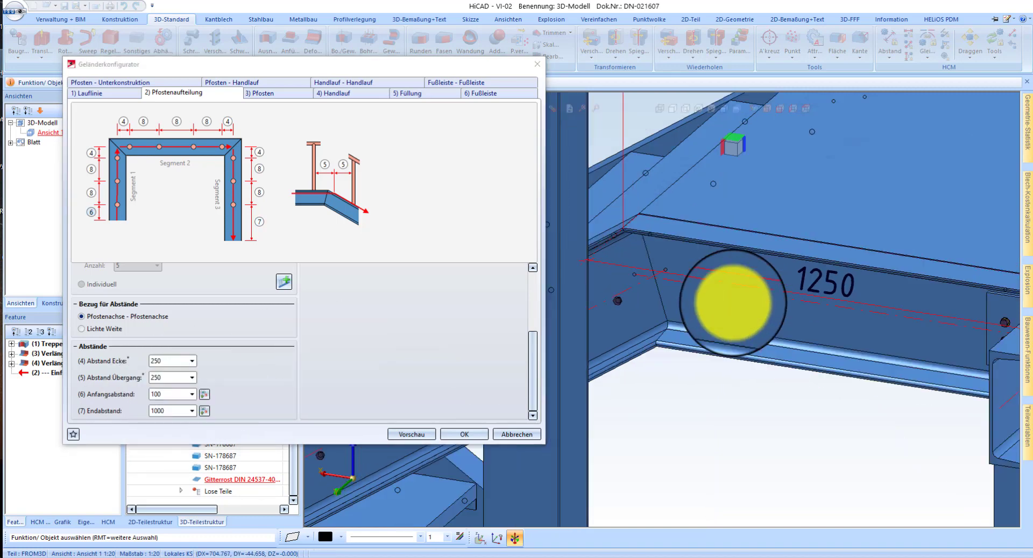
Set the post distribution's end distance (Endabstand) to 800 and check the posts on the upper landing
scroll(764, 297, down, 3)
middle_drag(764, 298, 836, 319)
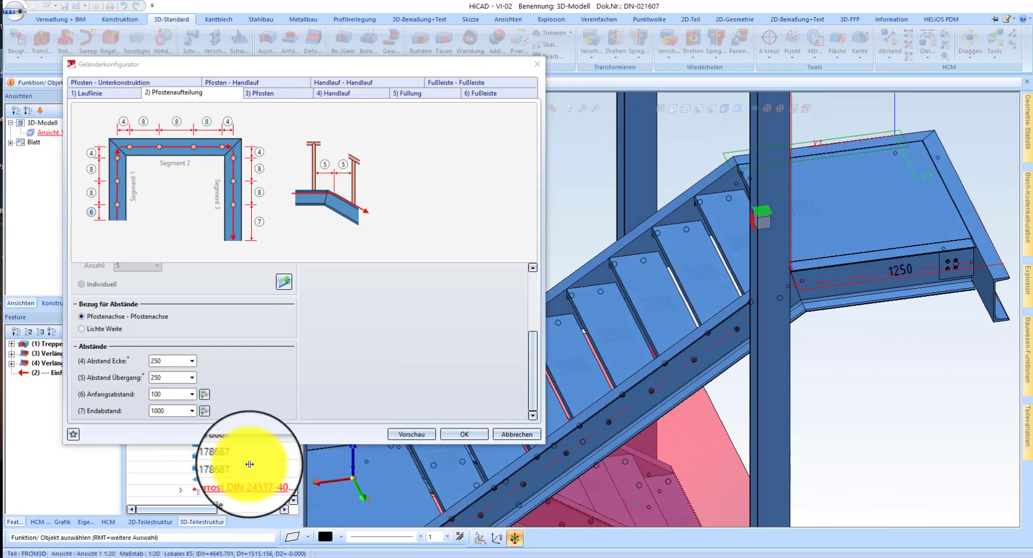
double_click(172, 410)
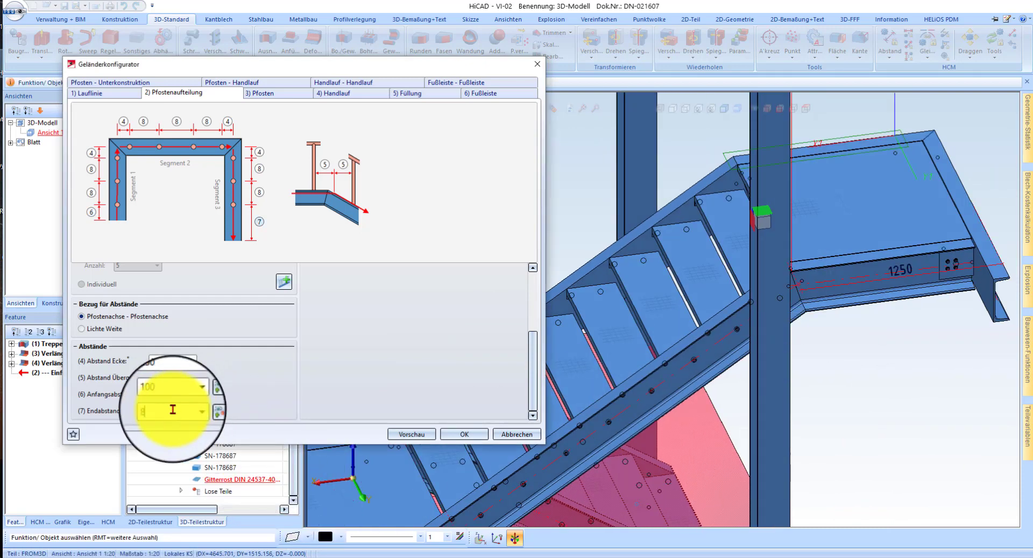
double_click(180, 396)
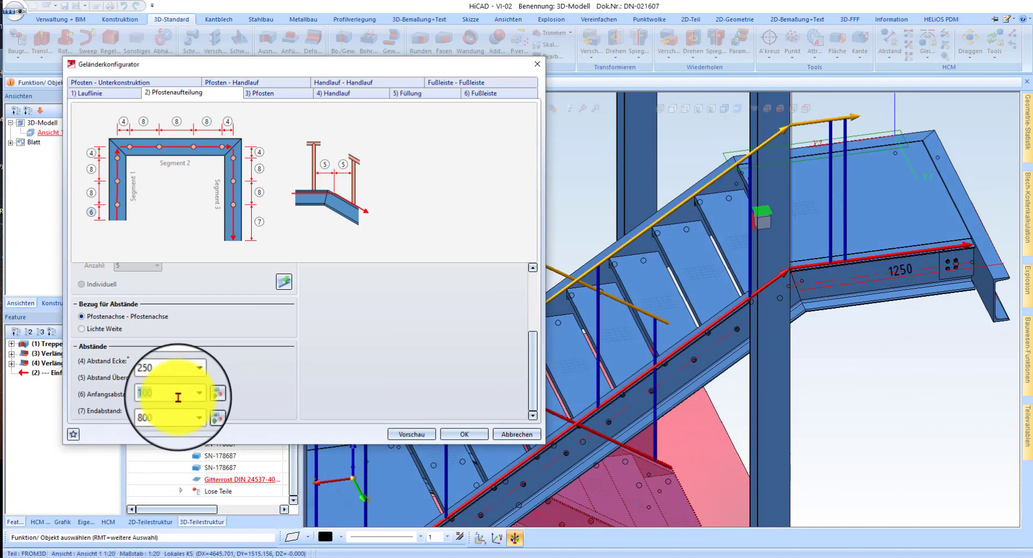
scroll(839, 296, down, 1)
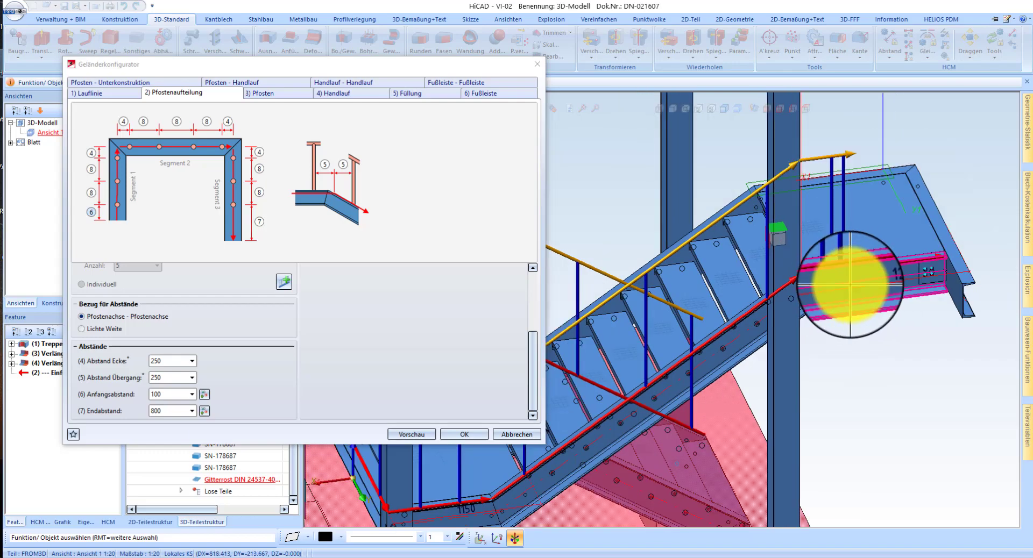
middle_drag(848, 283, 801, 279)
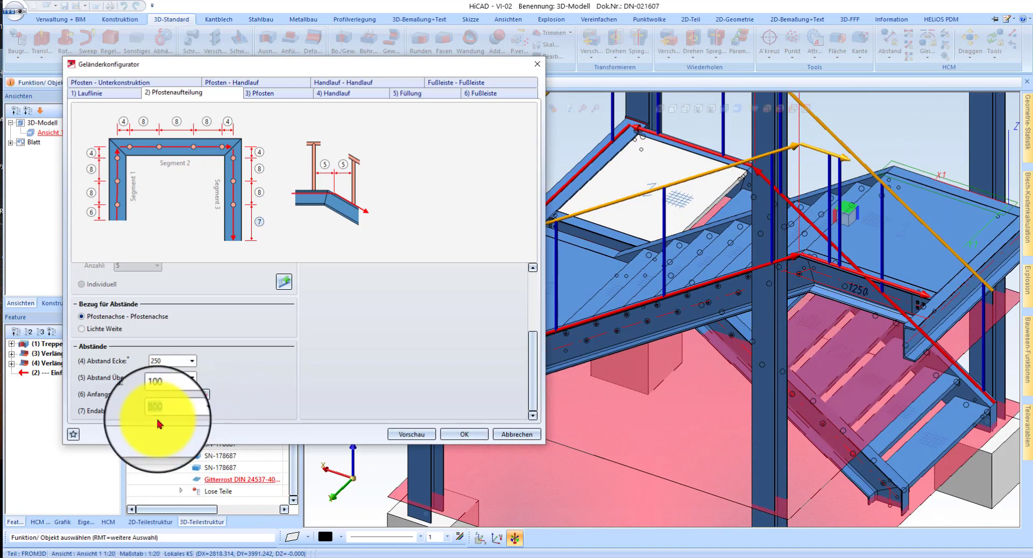
Set the posts' transition distance (Abstand Übergang) to 100 and the end distance (Endabstand) to 1000
double_click(176, 378)
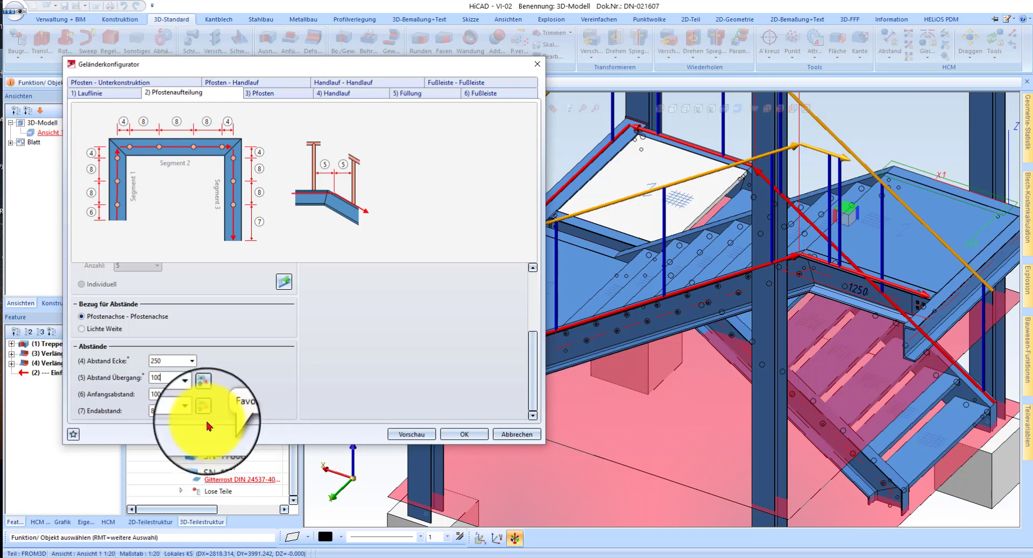
double_click(162, 412)
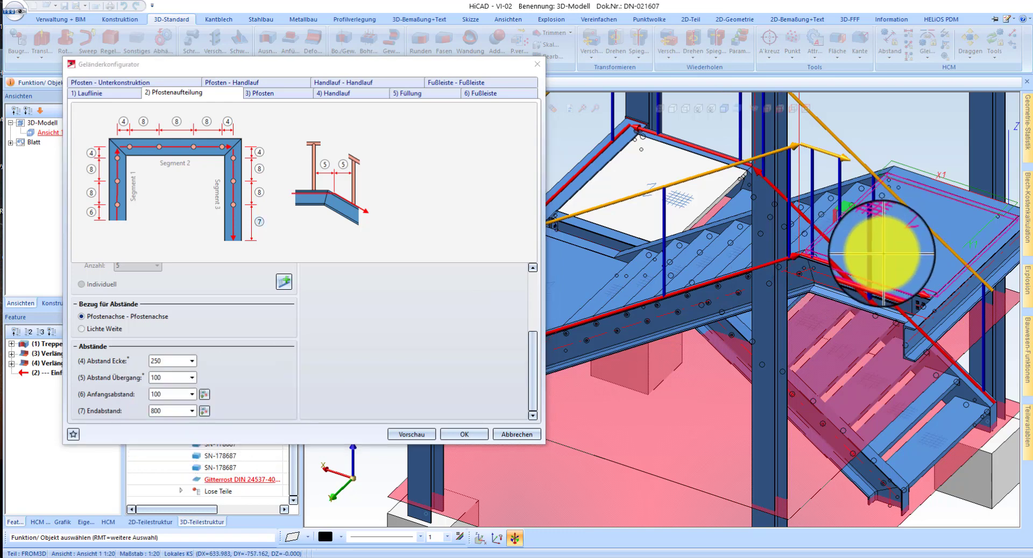
scroll(879, 259, up, 2)
click(171, 410)
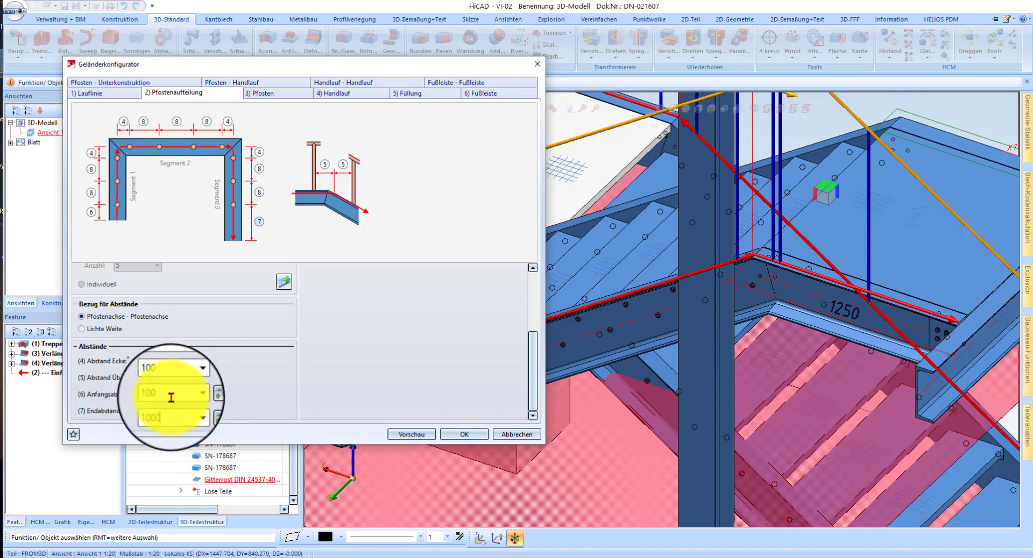
Check the posts at the bend to the upper landing and enable the creation of transition posts (Übergangspfosten erzeugen)
scroll(802, 342, down, 3)
scroll(883, 299, up, 5)
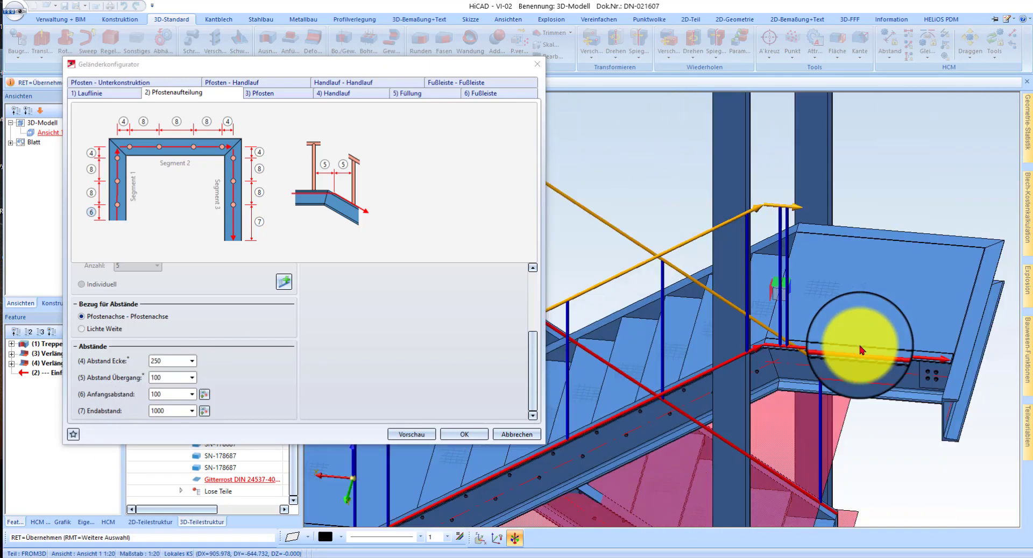
middle_drag(860, 346, 857, 346)
scroll(268, 347, up, 3)
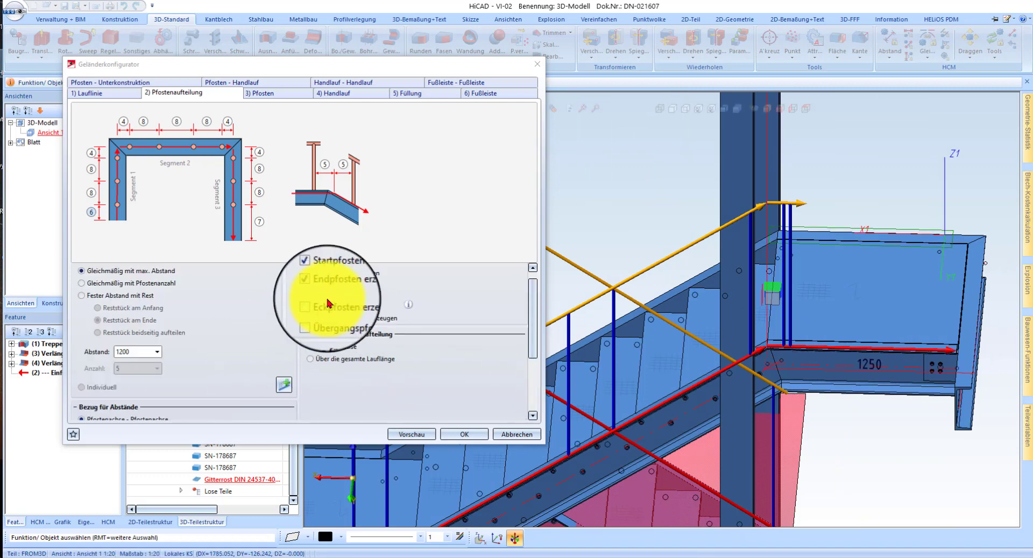
click(337, 319)
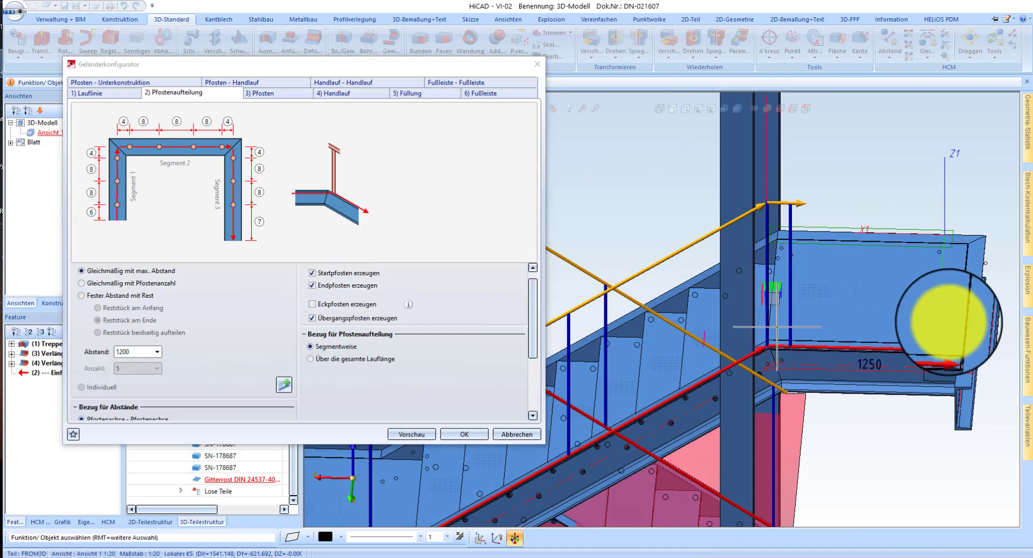
Examine the previewed railing posts, including the transition posts, along both stair flights and the landings
middle_drag(818, 339, 859, 303)
scroll(860, 302, down, 3)
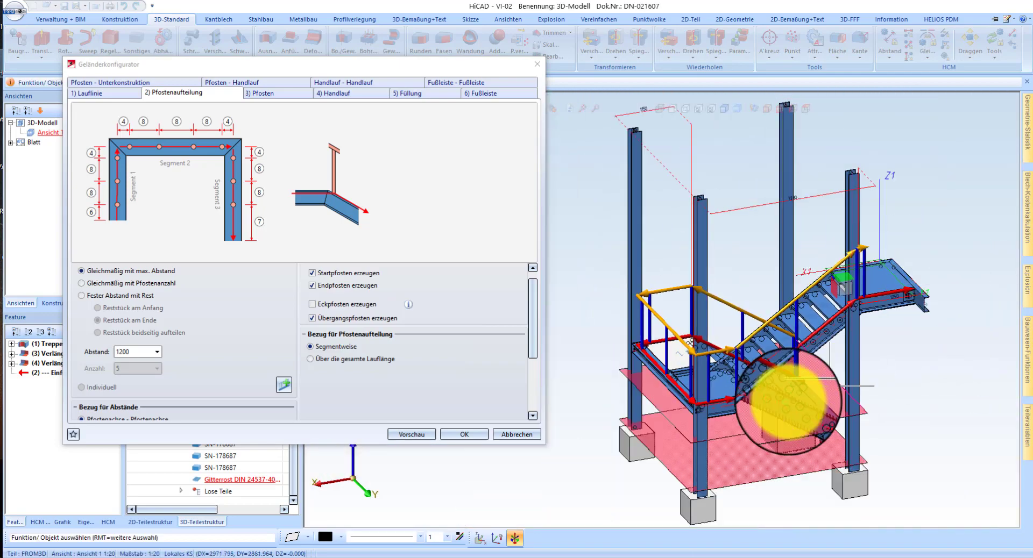
scroll(791, 406, up, 3)
scroll(133, 356, up, 1)
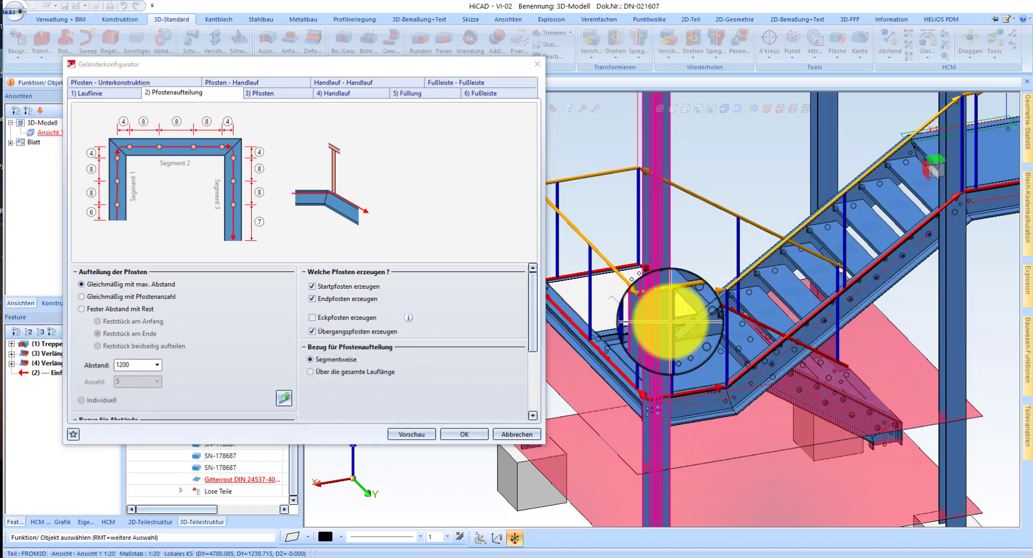
middle_drag(682, 326, 850, 316)
scroll(848, 322, down, 3)
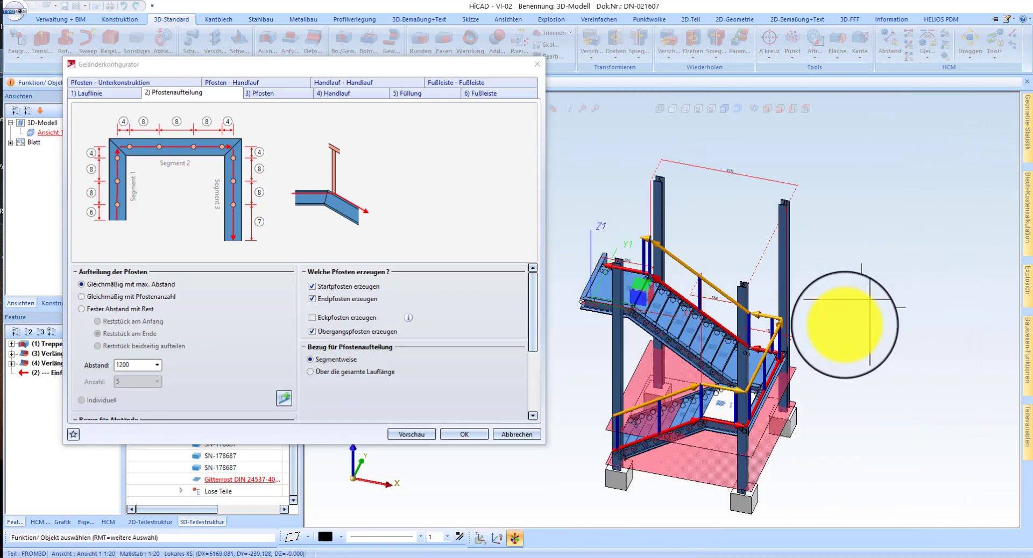
scroll(603, 464, up, 3)
middle_drag(700, 397, 780, 390)
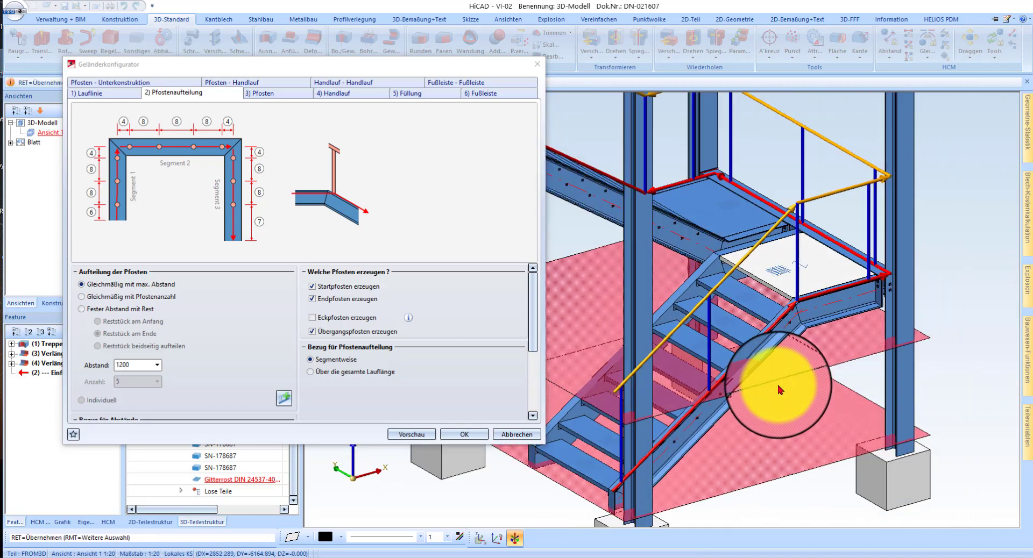
scroll(807, 388, down, 3)
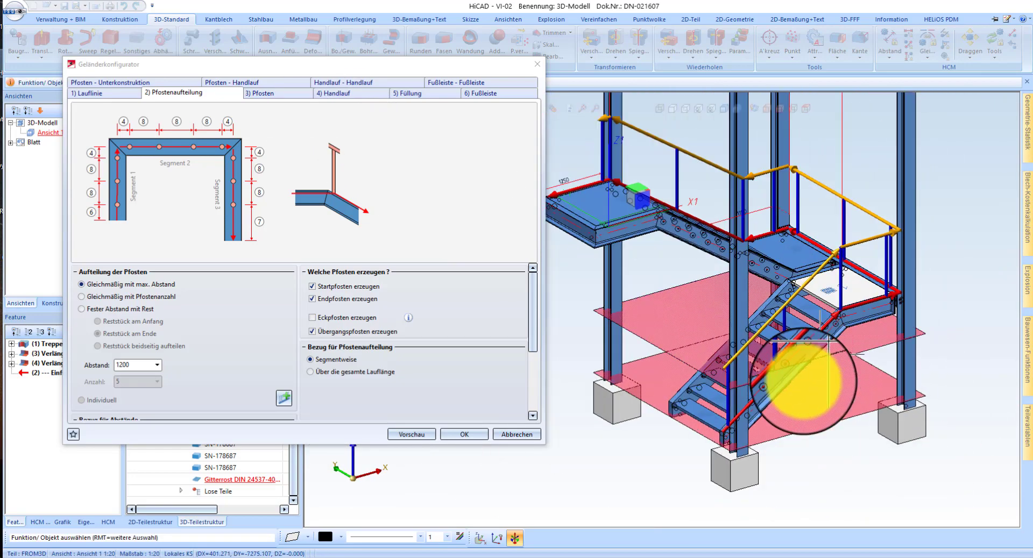
scroll(807, 391, up, 4)
scroll(145, 348, down, 5)
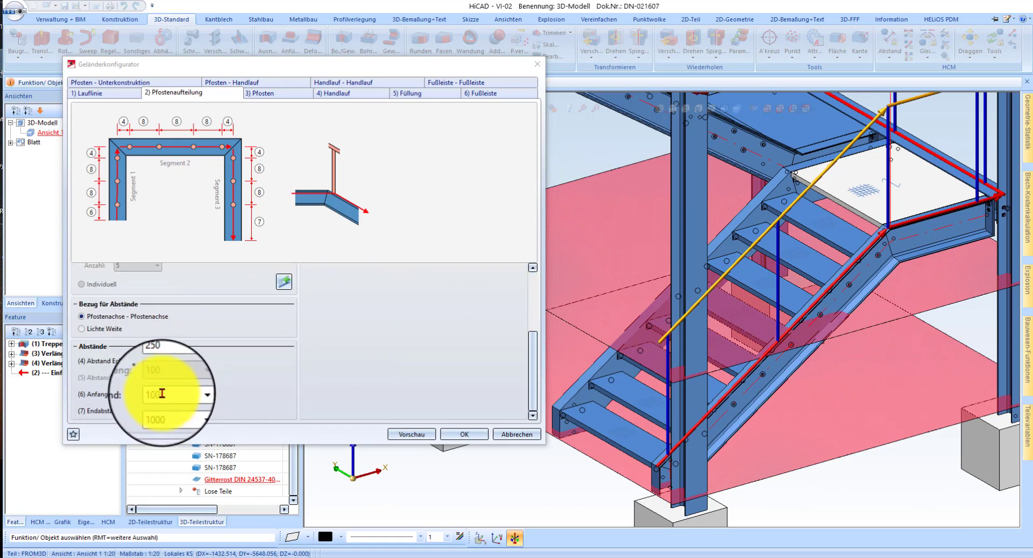
Go through the railing's post and handrail settings and set the infill variant to Füllung mit Knieleisten
click(264, 93)
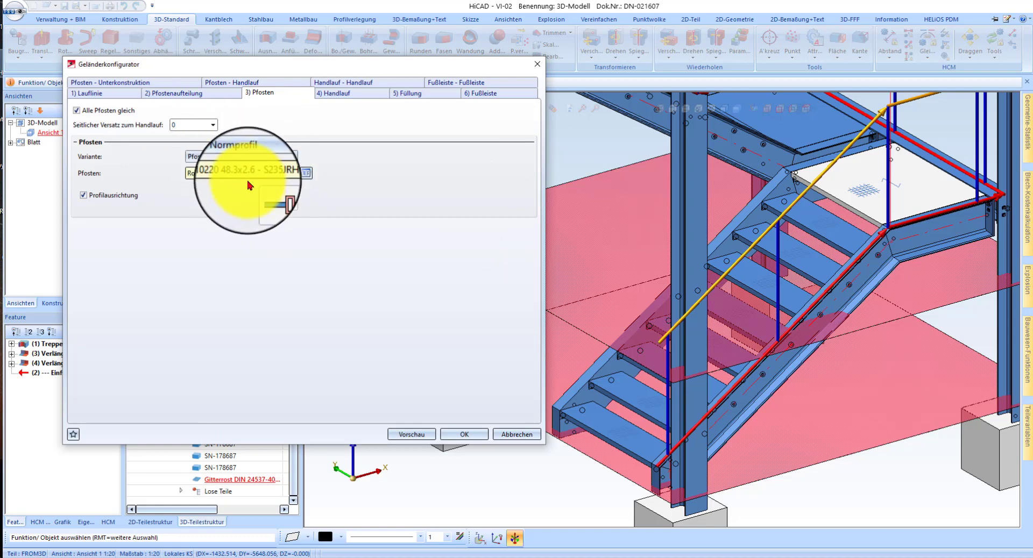
click(346, 96)
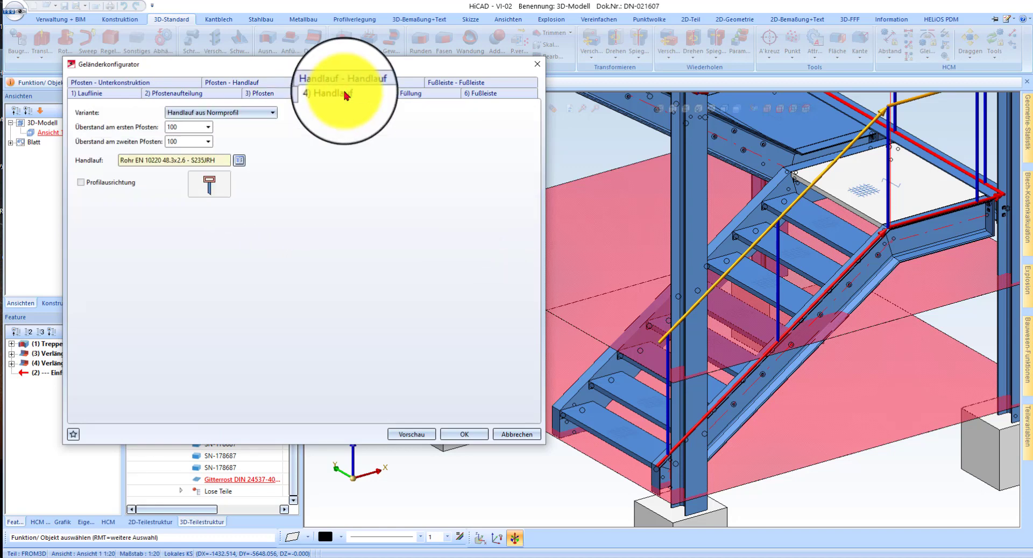
click(413, 96)
click(161, 128)
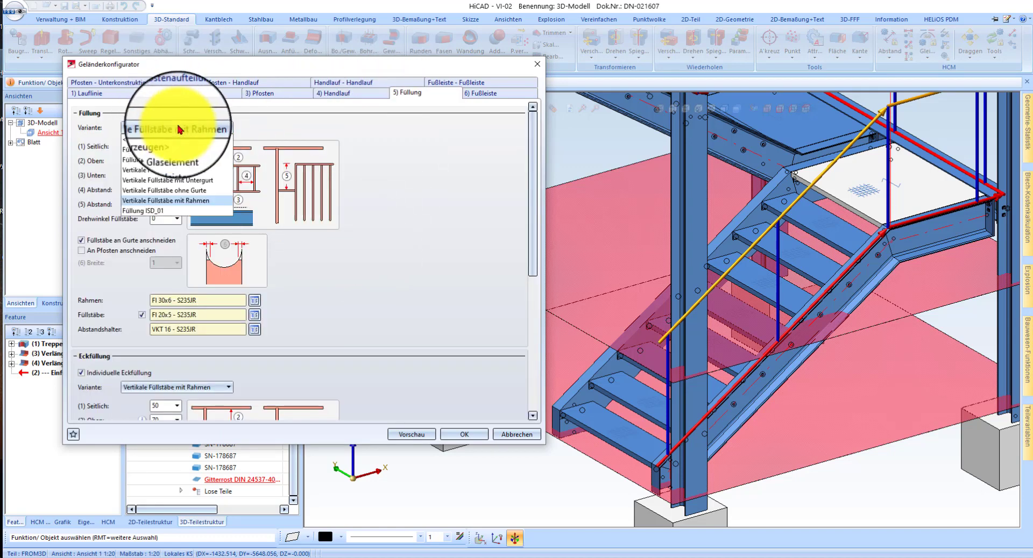
click(182, 161)
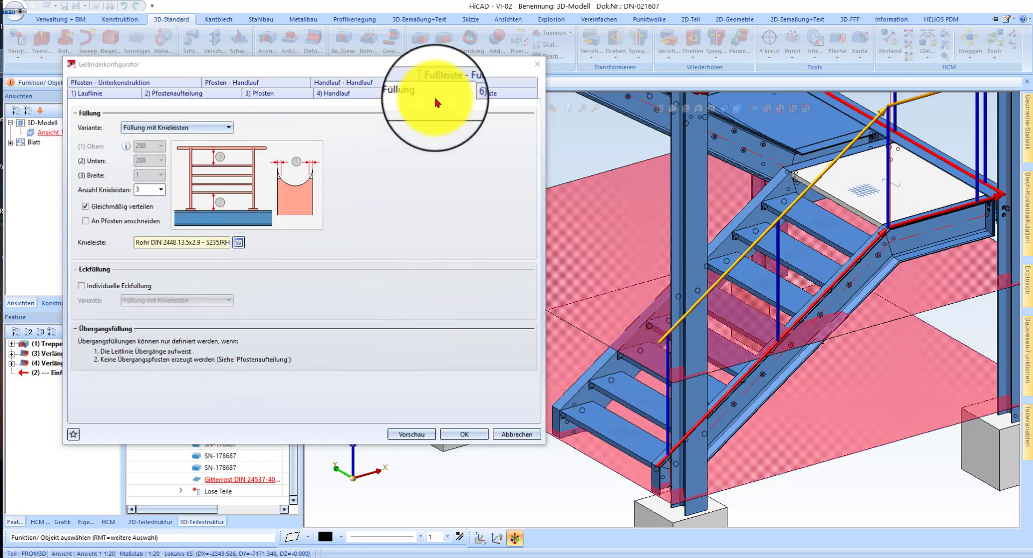
Review the toe board, post base, post-to-handrail and handrail joint settings, and generate the railing
click(481, 93)
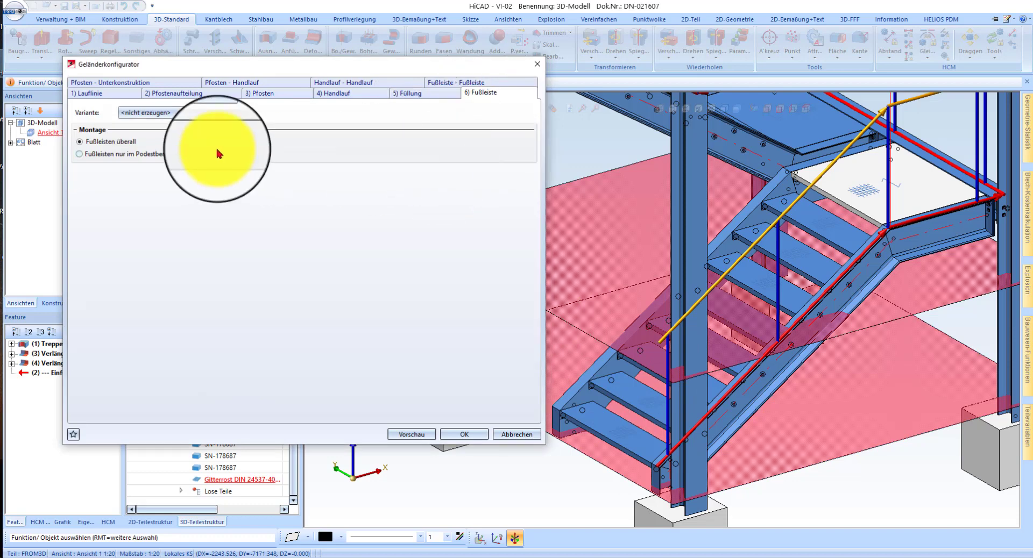
click(143, 84)
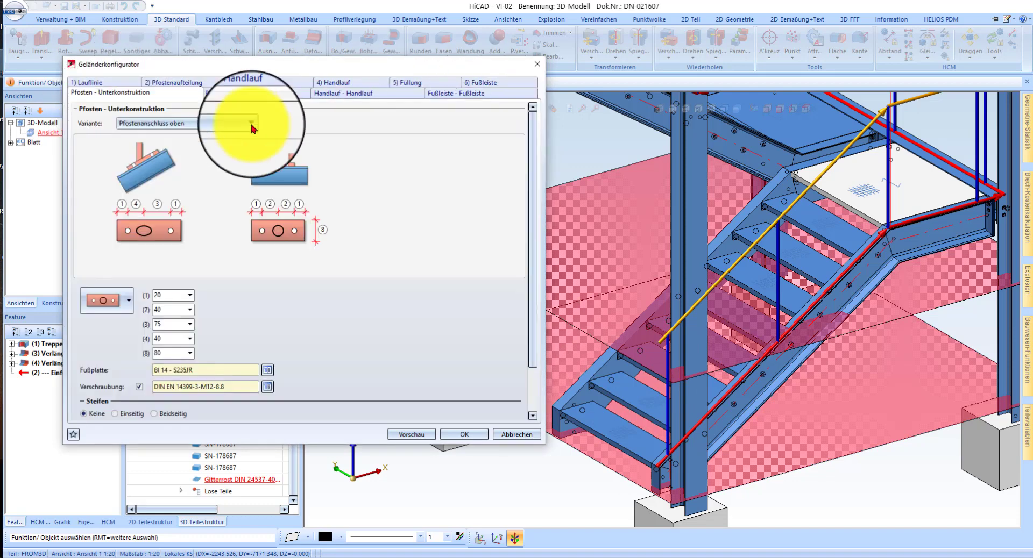
scroll(195, 307, down, 3)
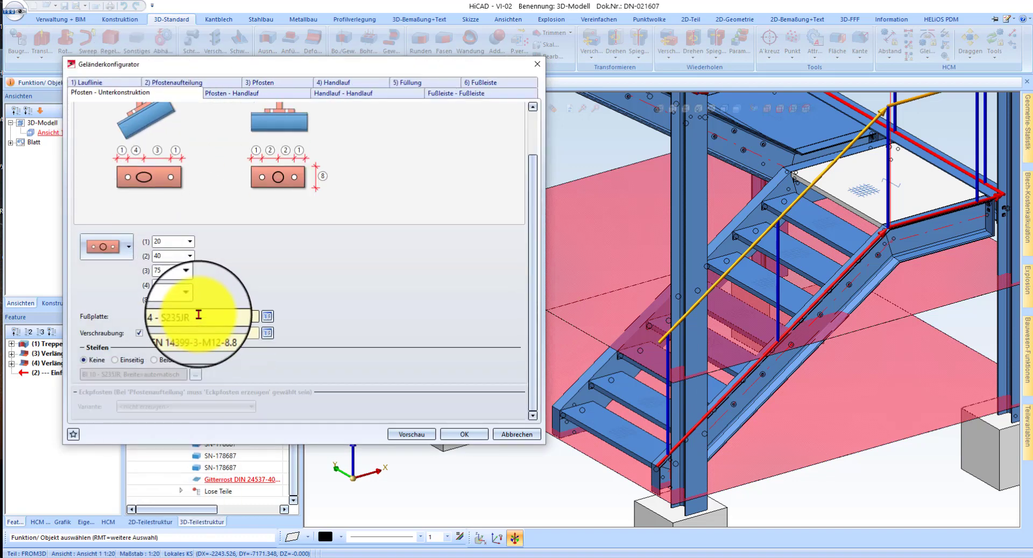
scroll(196, 288, up, 3)
click(239, 94)
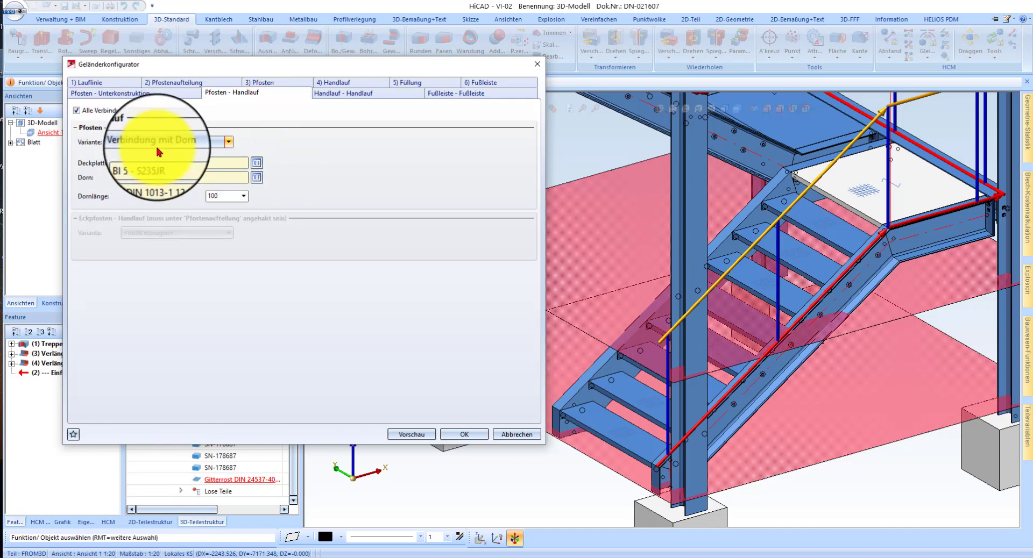
click(352, 93)
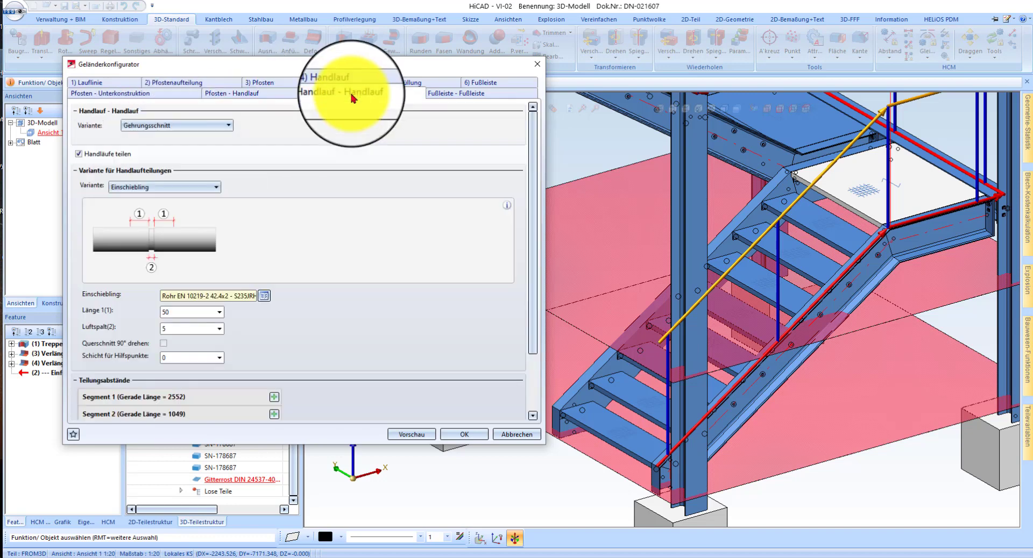
click(464, 434)
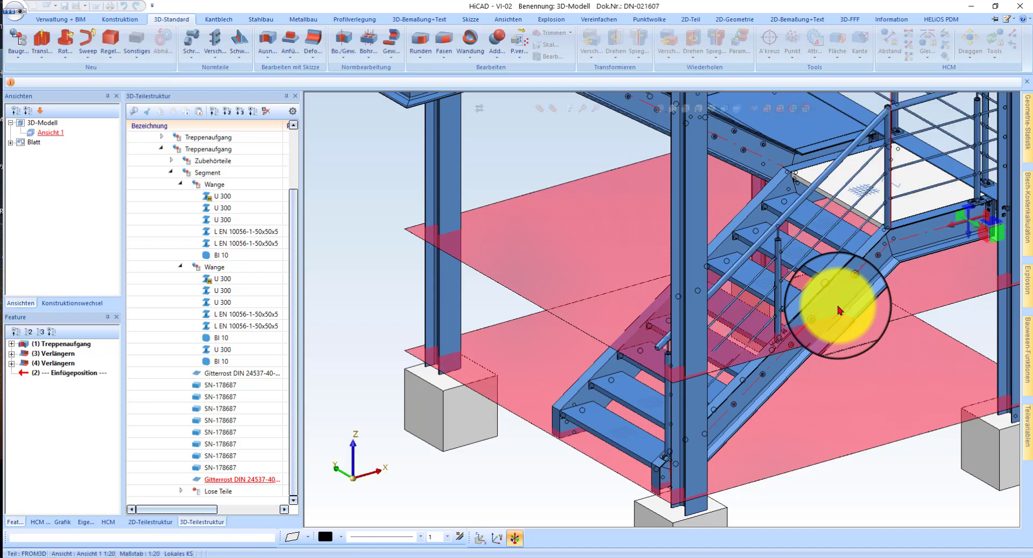
Inspect the generated railing, reopen its feature Geländer entlang Profilen for editing, and disable the transition posts (Übergangspfosten erzeugen)
scroll(696, 305, down, 3)
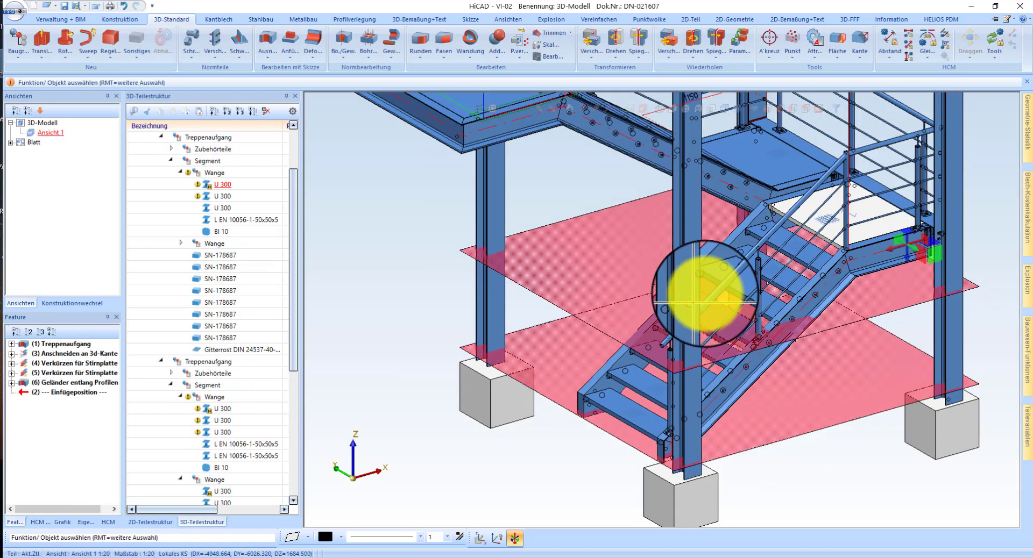
middle_drag(807, 236, 558, 234)
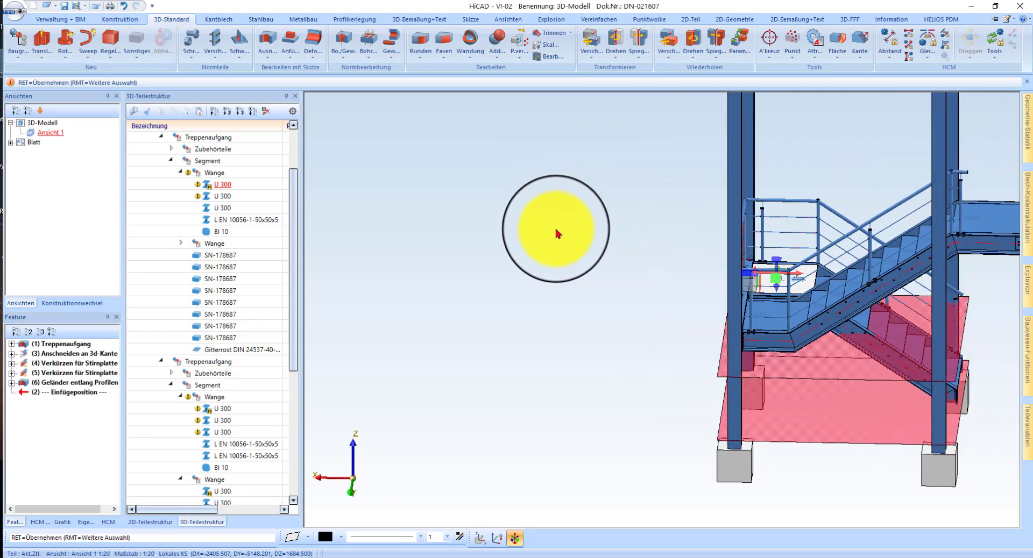
scroll(944, 177, up, 4)
middle_drag(924, 248, 652, 382)
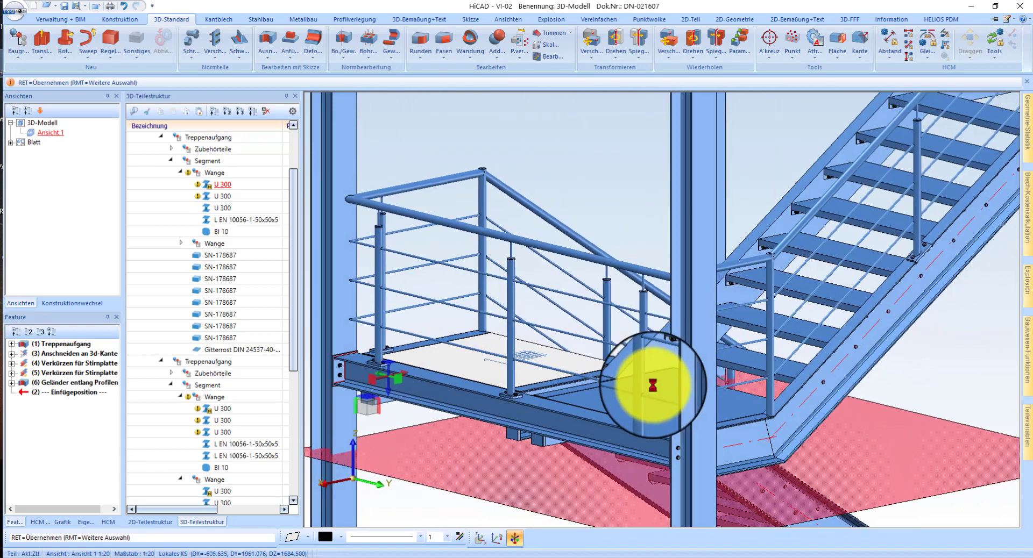
double_click(74, 385)
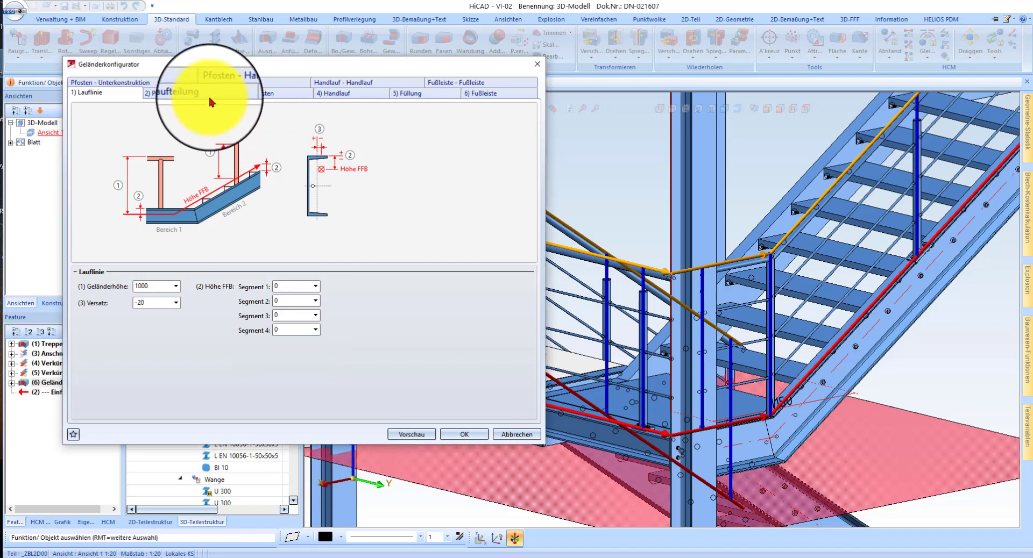
click(210, 97)
click(328, 337)
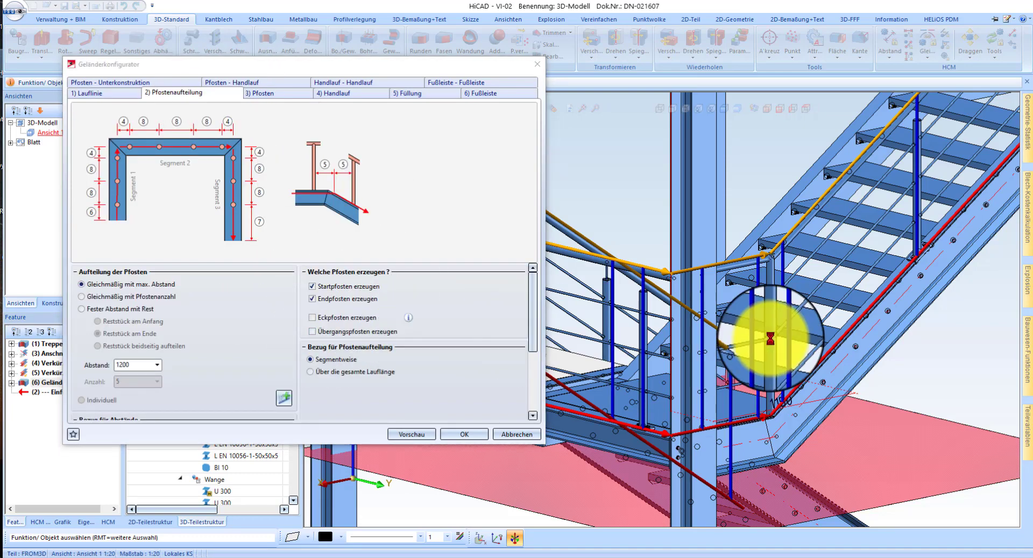
Try the post distribution without the end post, compare the posts at the upper landing, and re-enable Endpfosten erzeugen
middle_drag(807, 349, 795, 366)
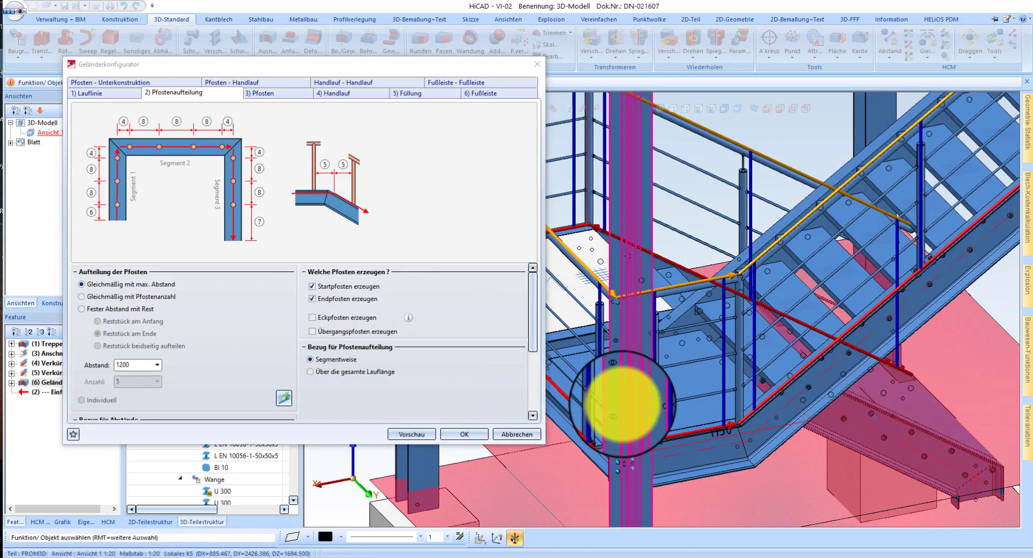
scroll(622, 405, down, 3)
scroll(802, 316, up, 5)
middle_drag(832, 301, 770, 300)
scroll(767, 300, down, 3)
scroll(721, 296, up, 5)
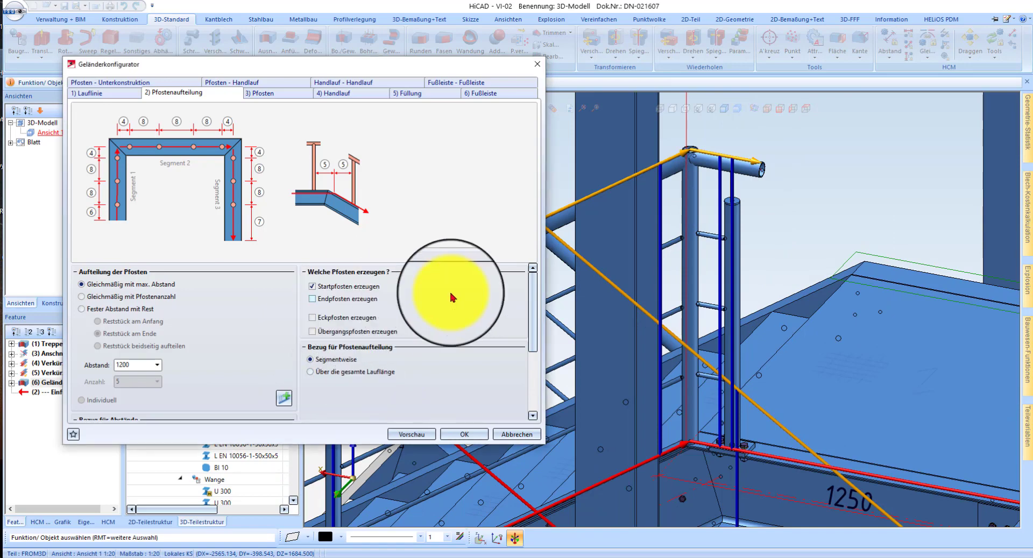
scroll(846, 274, down, 3)
scroll(839, 301, up, 3)
scroll(812, 341, down, 1)
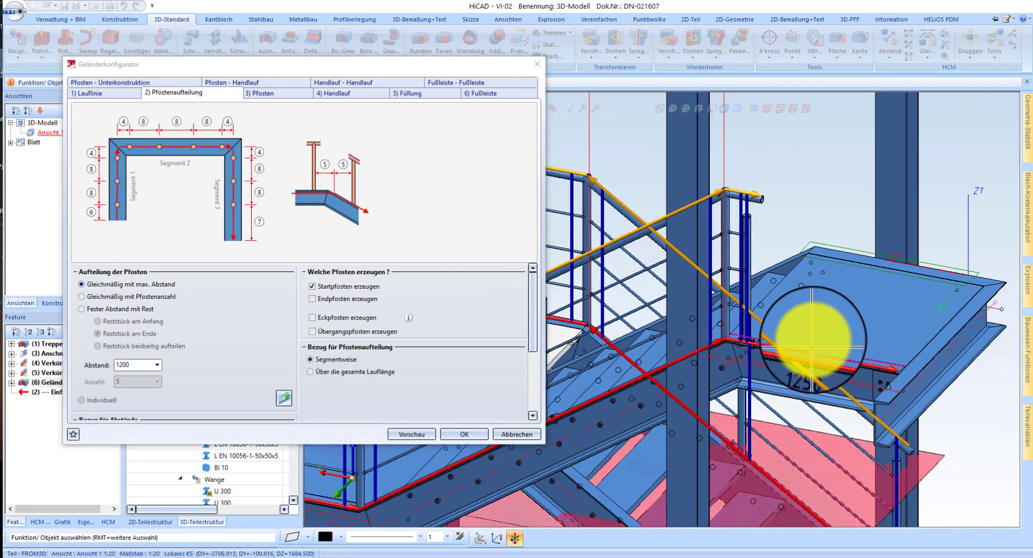
middle_drag(807, 347, 788, 353)
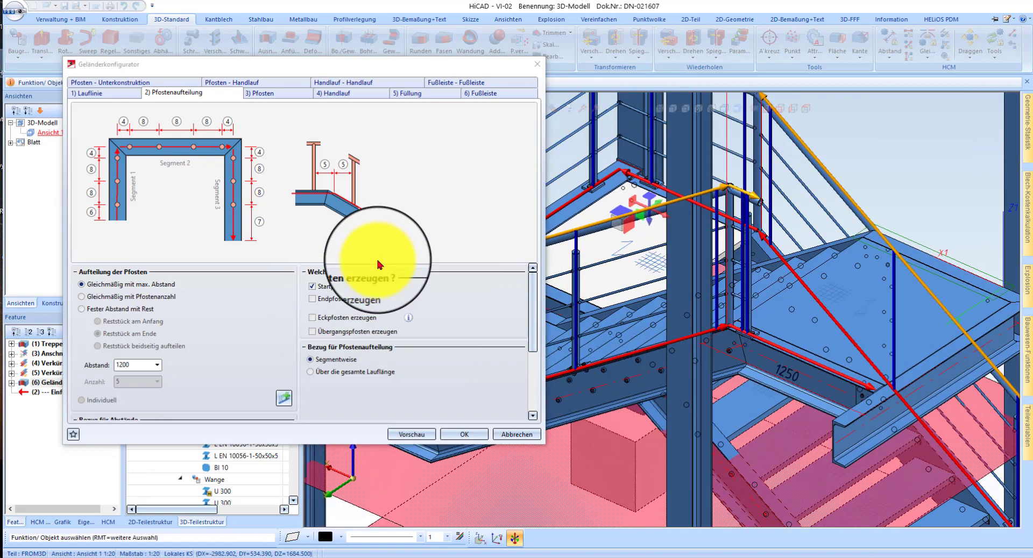
click(334, 298)
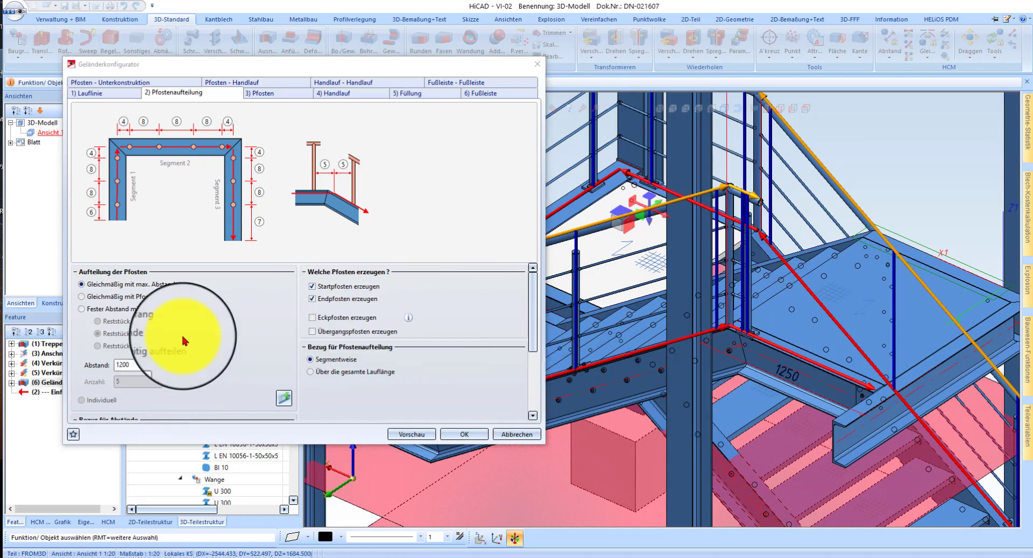
Examine the post base plates at the bend to the upper landing against the post distribution's distance settings (Abstände)
scroll(180, 339, down, 3)
scroll(180, 335, up, 3)
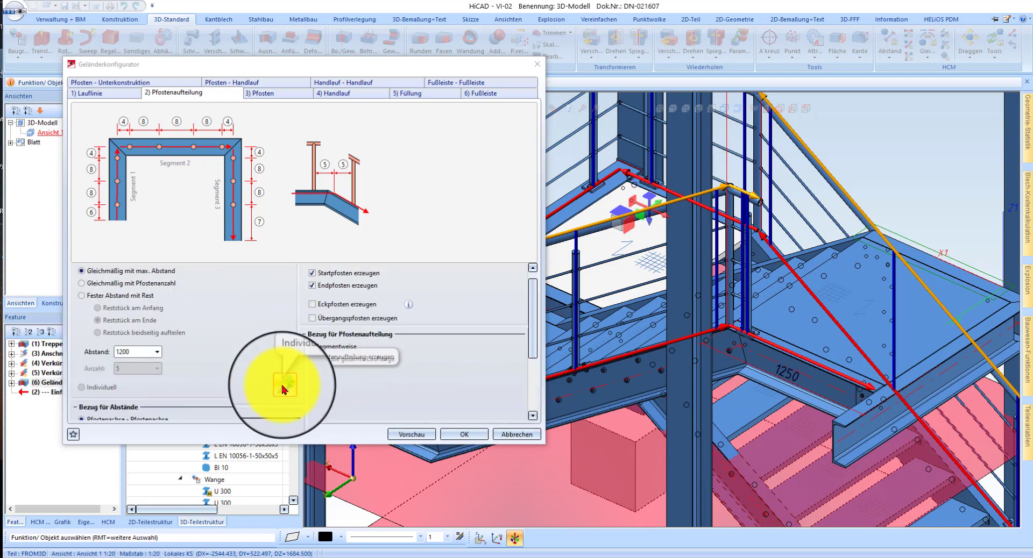
click(469, 436)
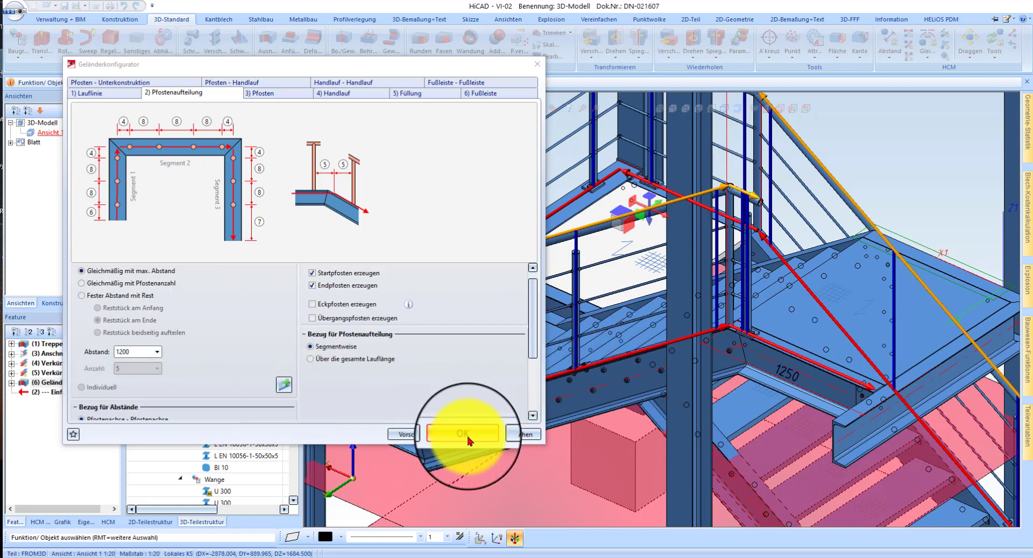
scroll(731, 344, up, 6)
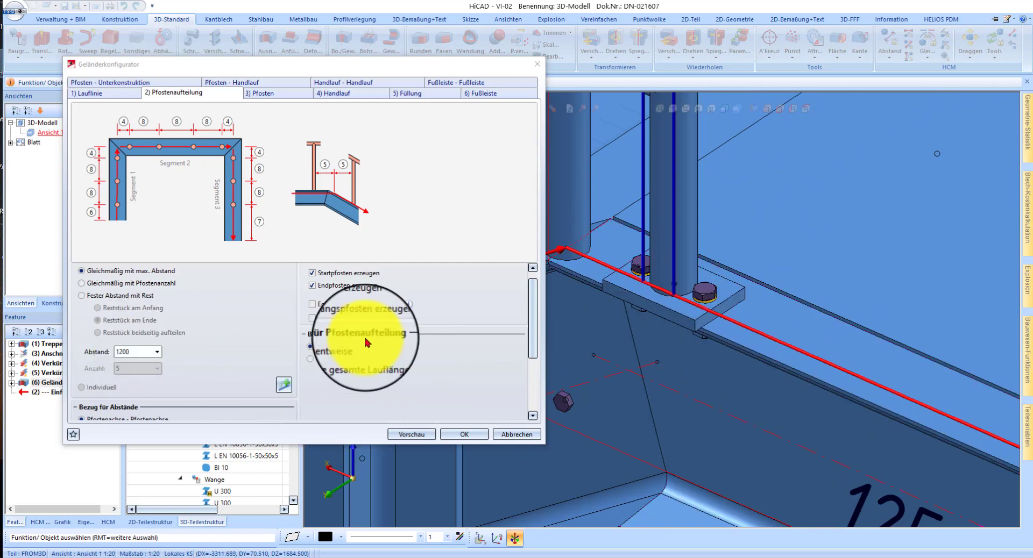
scroll(280, 355, down, 5)
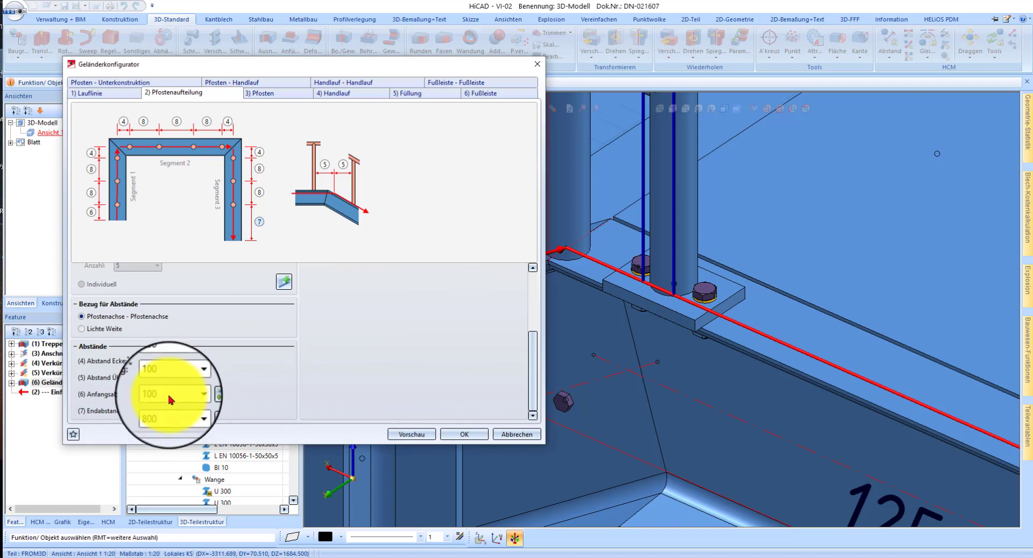
click(169, 399)
scroll(650, 346, down, 5)
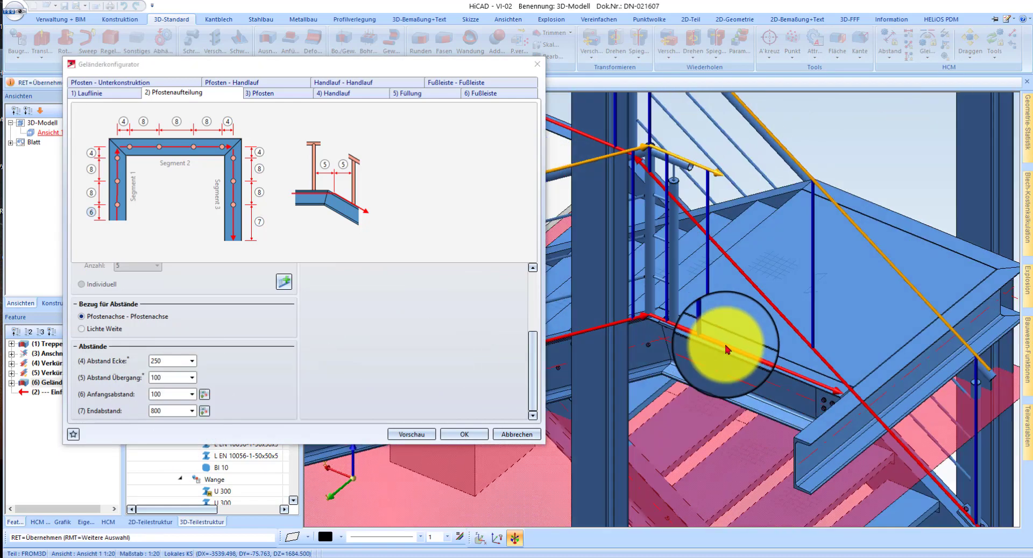
scroll(781, 341, up, 5)
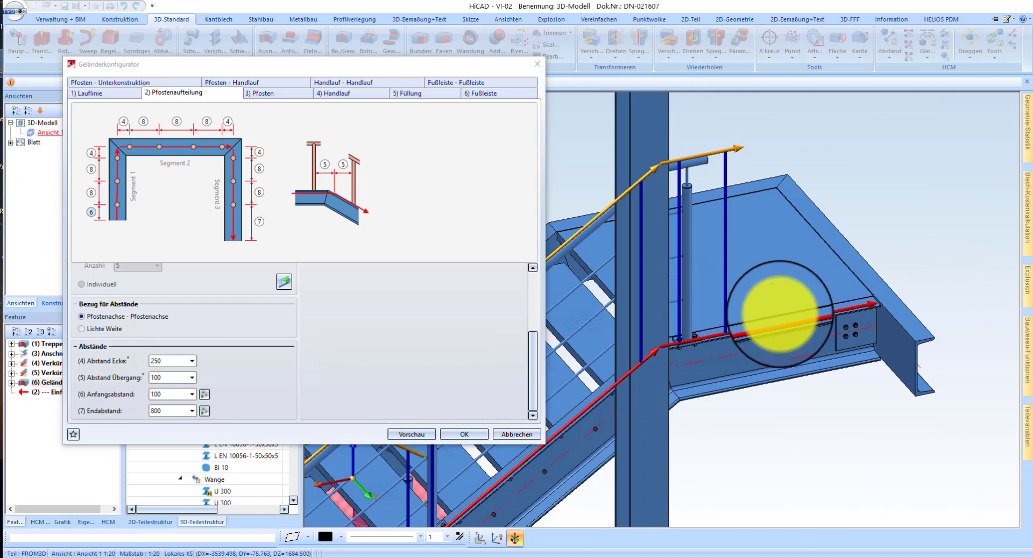
scroll(682, 360, up, 2)
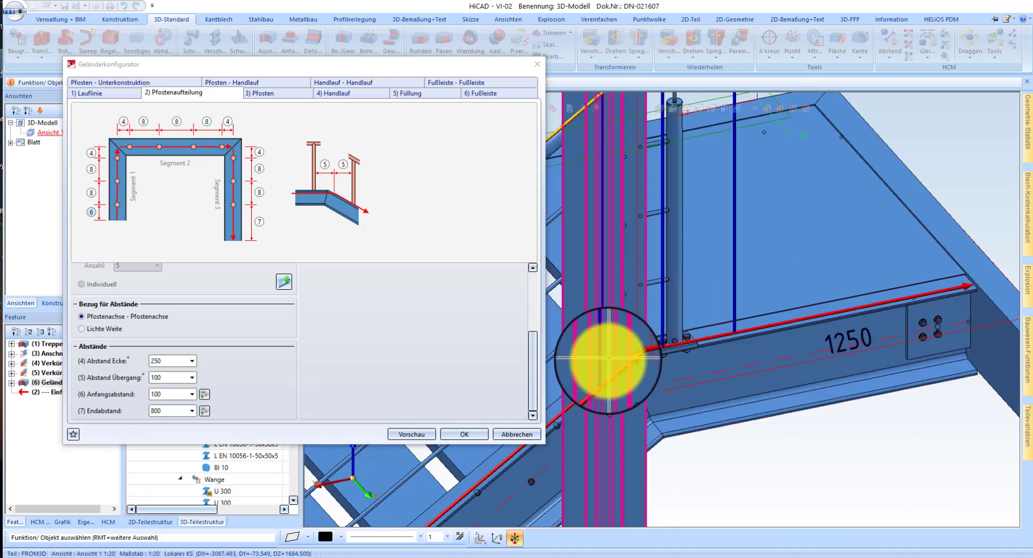
click(665, 344)
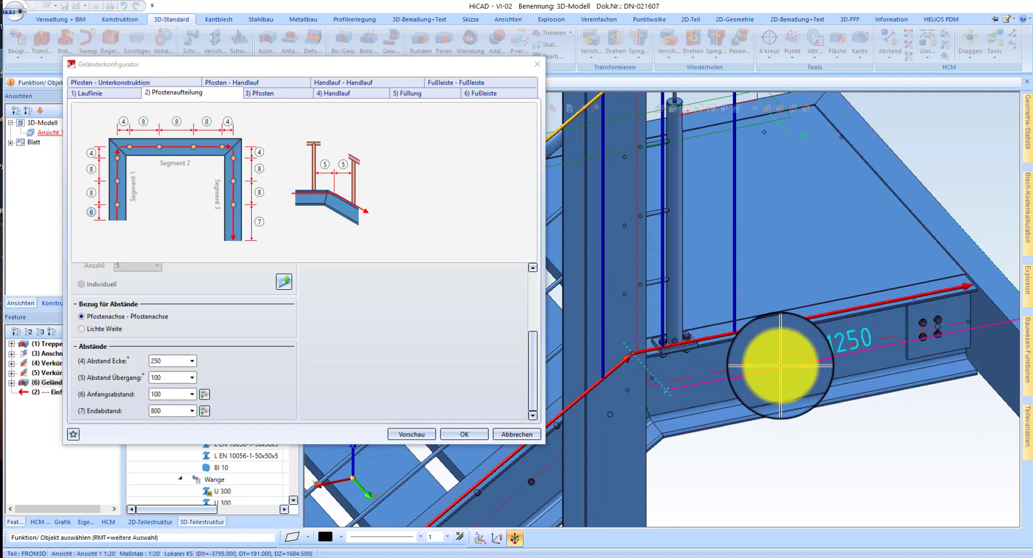
scroll(777, 371, down, 2)
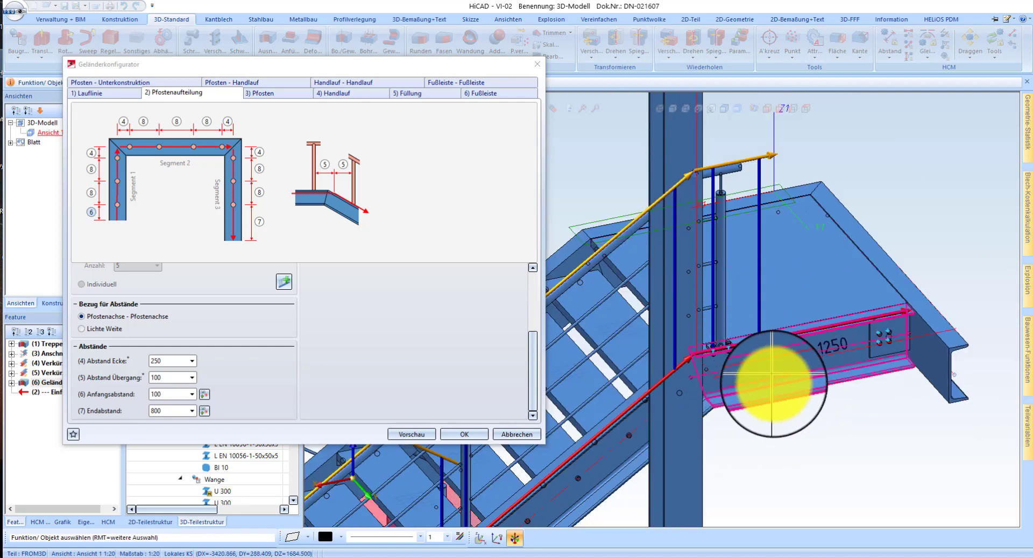
Regenerate the railing with the edited post distribution and view it at the upper landing
click(465, 435)
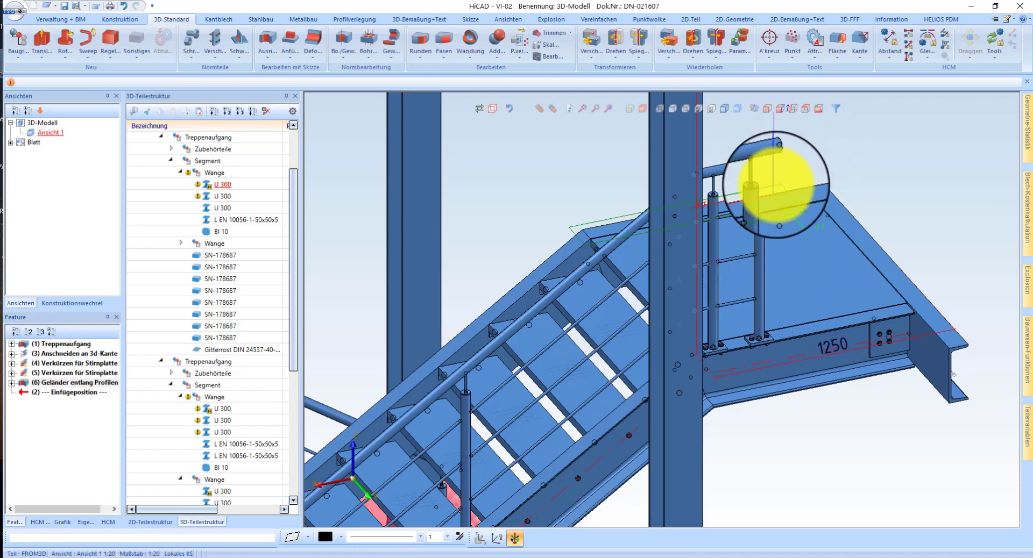
middle_drag(761, 270, 763, 318)
scroll(761, 341, up, 3)
scroll(761, 341, down, 5)
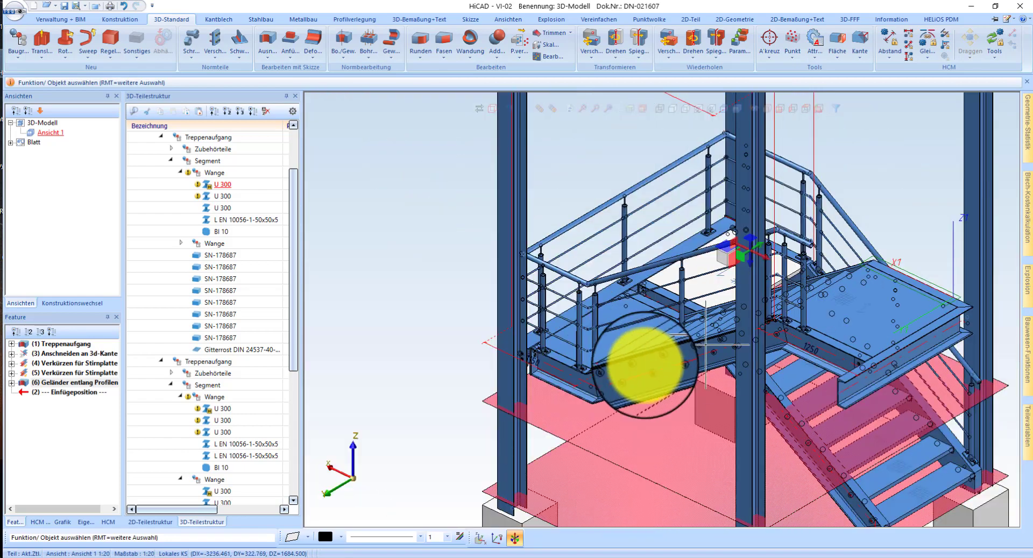
Examine the railing's end posts at the upper landing and its course along both flights and the intermediate landing
middle_drag(648, 370, 807, 336)
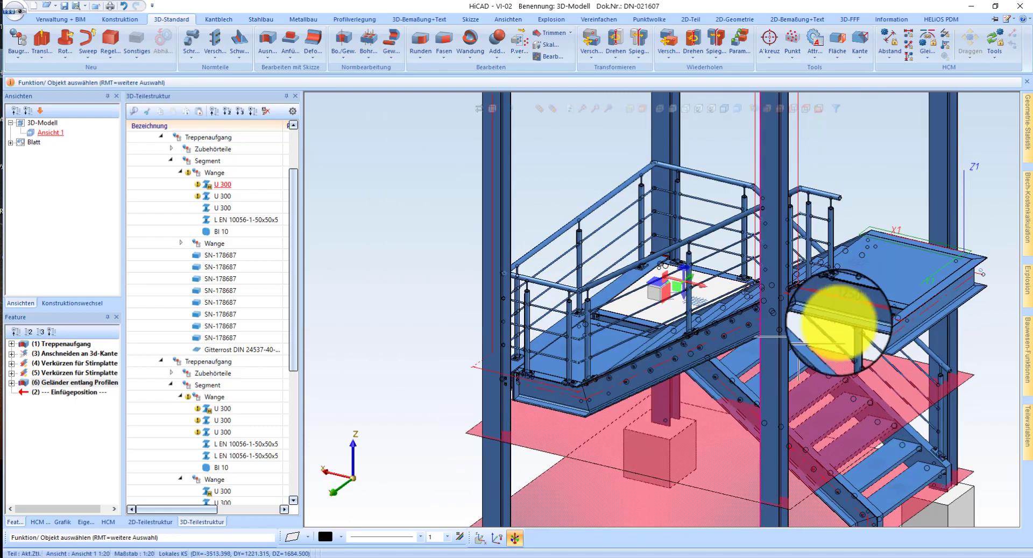
scroll(860, 307, up, 4)
scroll(818, 309, down, 4)
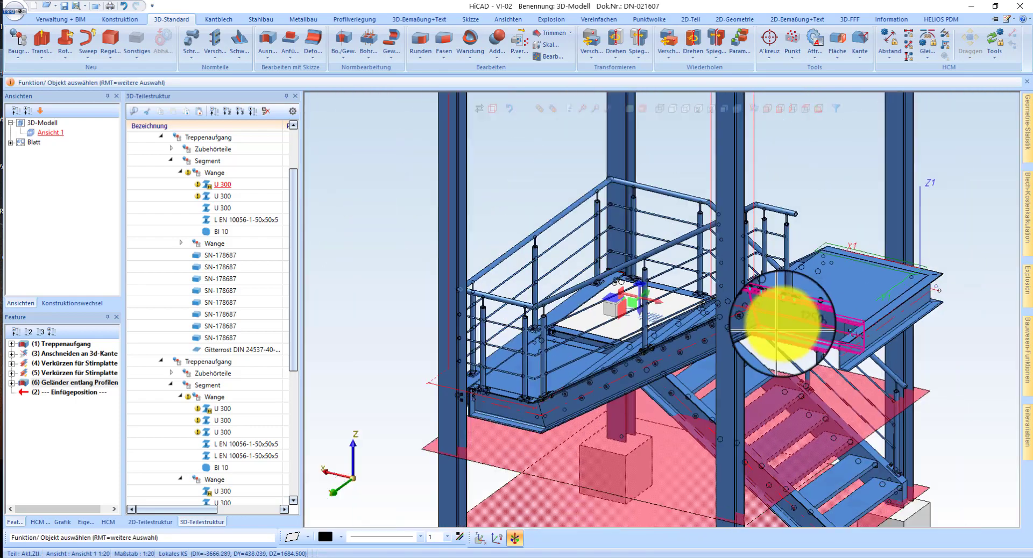
scroll(800, 224, up, 7)
right_click(762, 227)
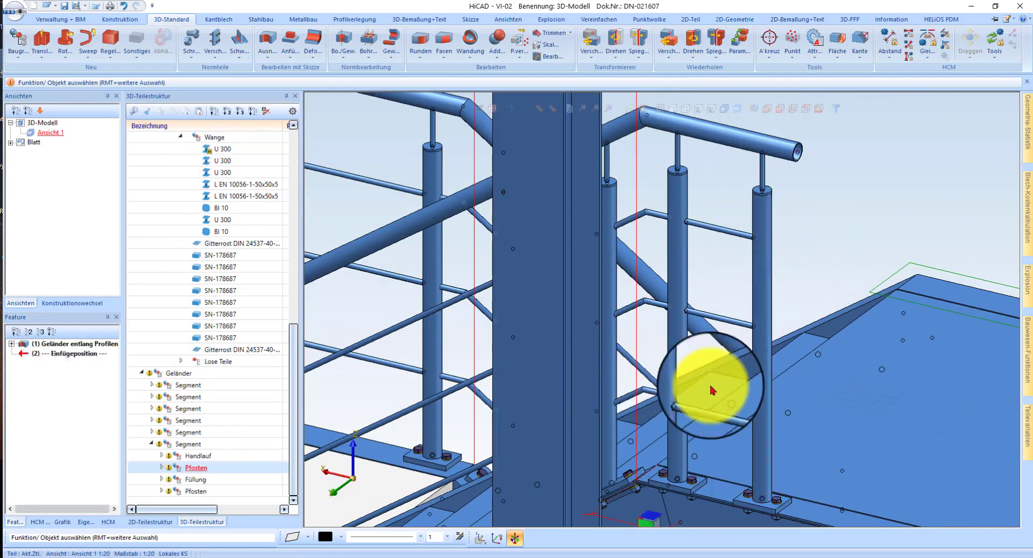
key(Escape)
scroll(721, 249, down, 3)
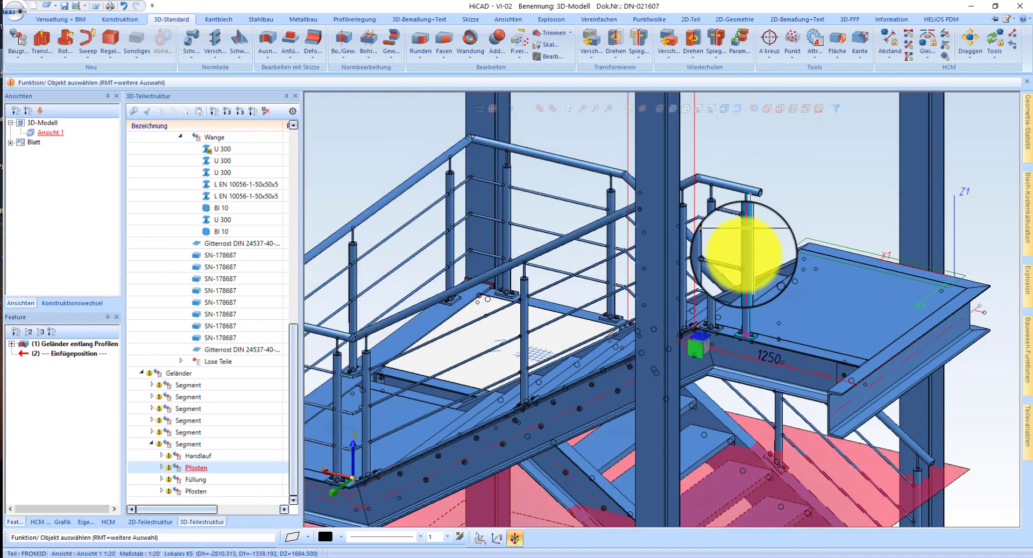
middle_drag(791, 277, 798, 283)
scroll(676, 203, down, 3)
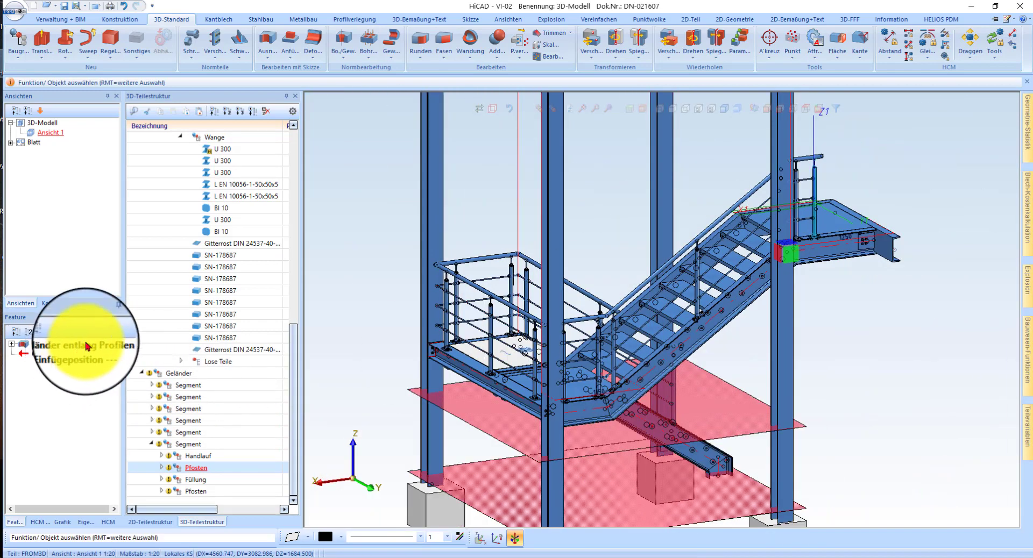
Reopen the railing feature Geländer entlang Profilen, save its settings as the favourite "Favorit Video", and confirm the configurator
double_click(72, 345)
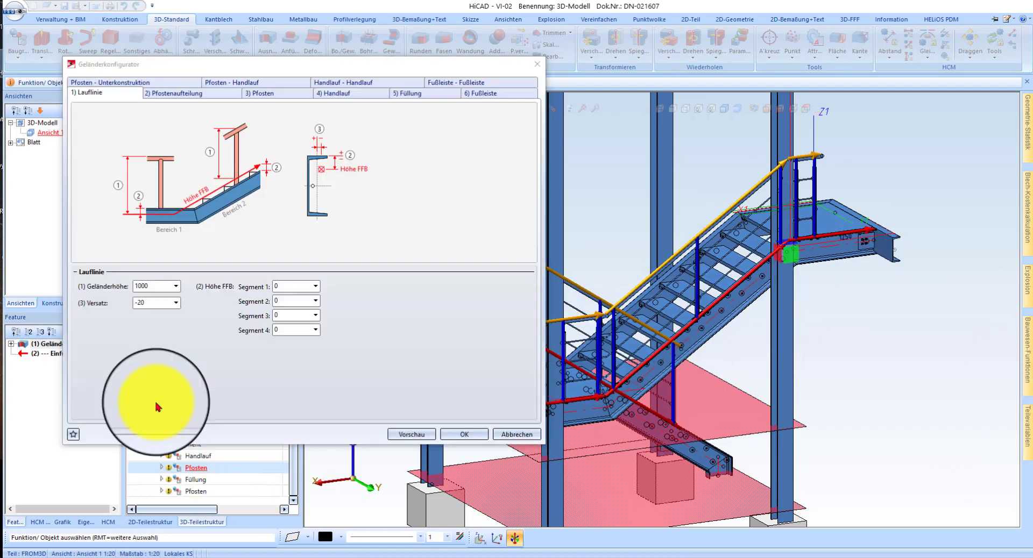
click(74, 436)
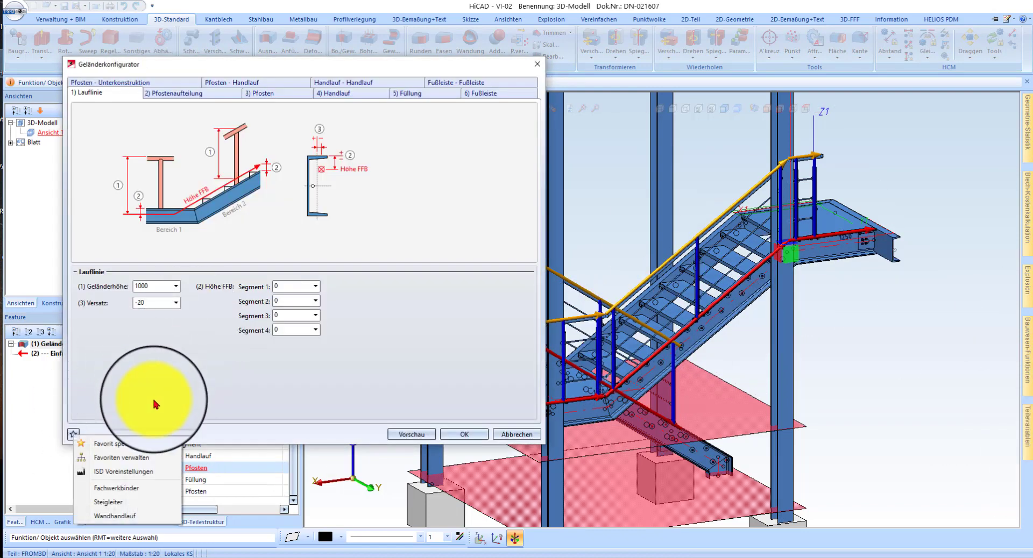
click(131, 446)
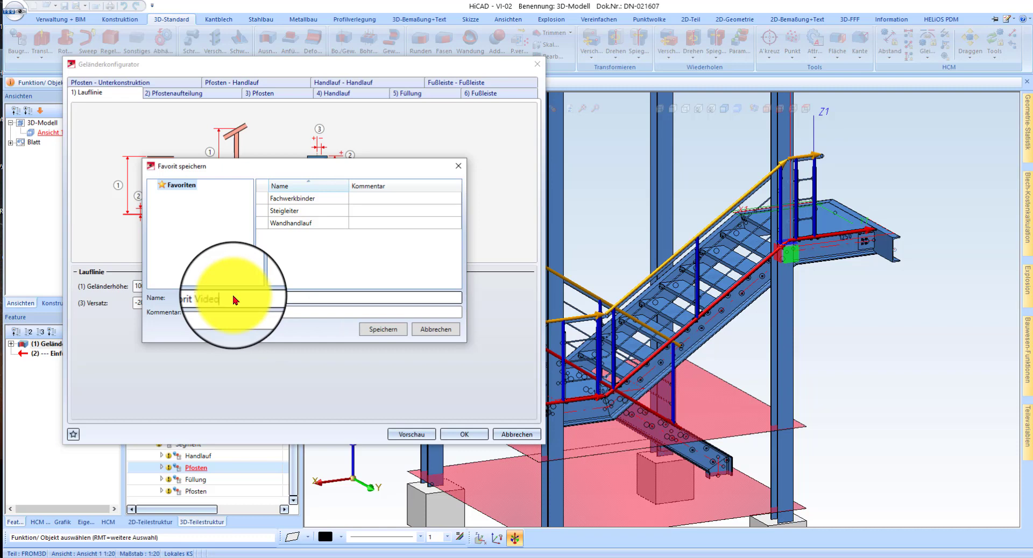
click(396, 330)
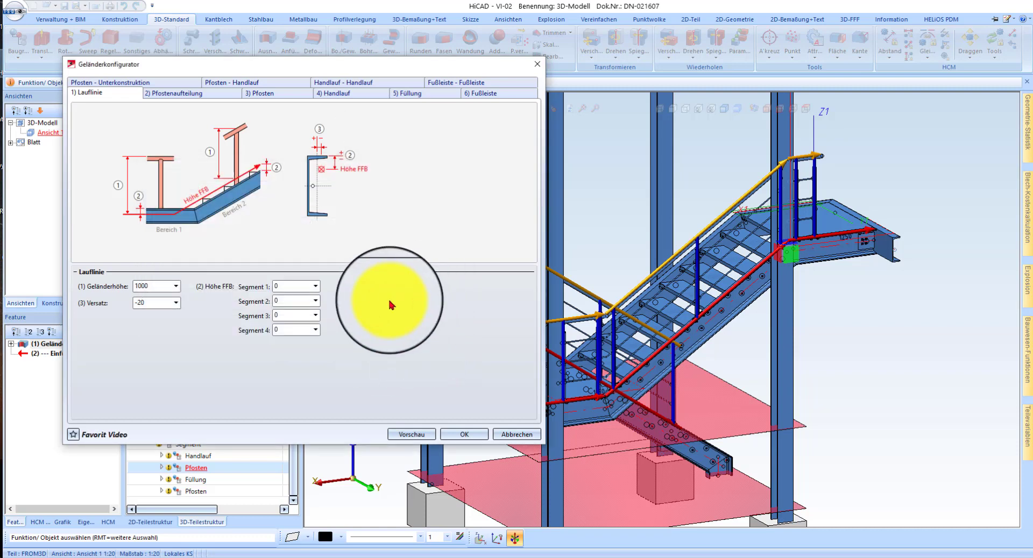
click(478, 439)
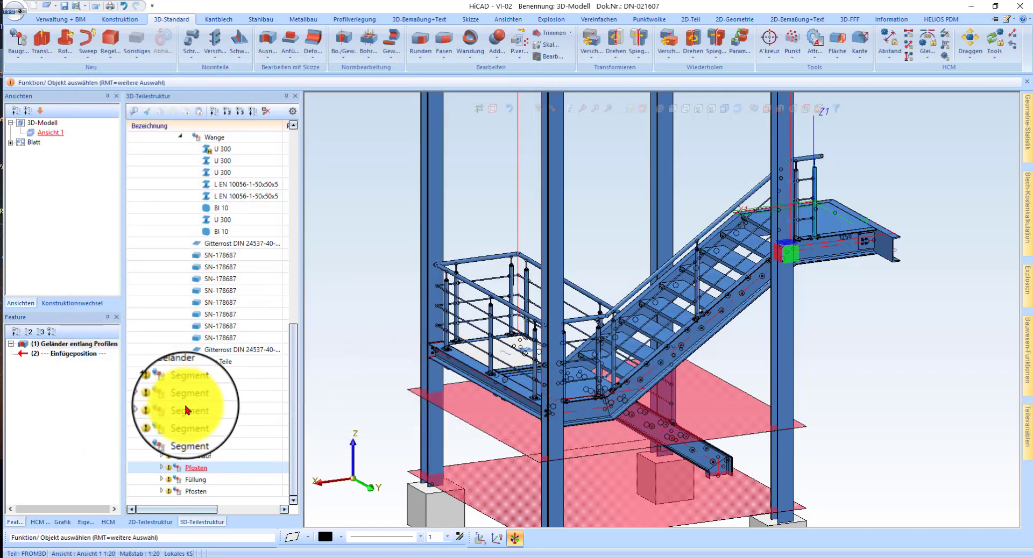
Delete the feature Geländer entlang Profilen from the Geländer assembly
click(180, 374)
click(78, 344)
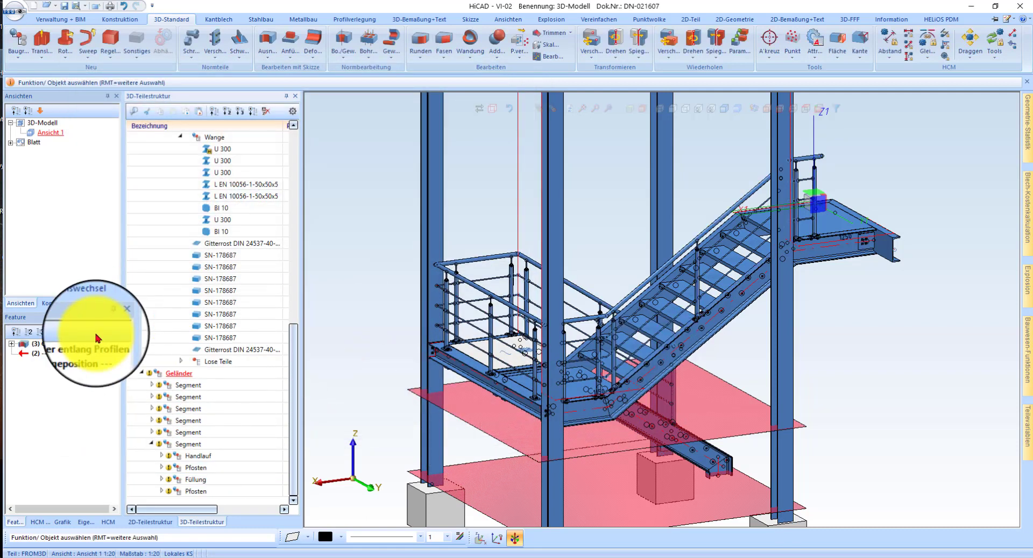
right_click(82, 350)
click(173, 203)
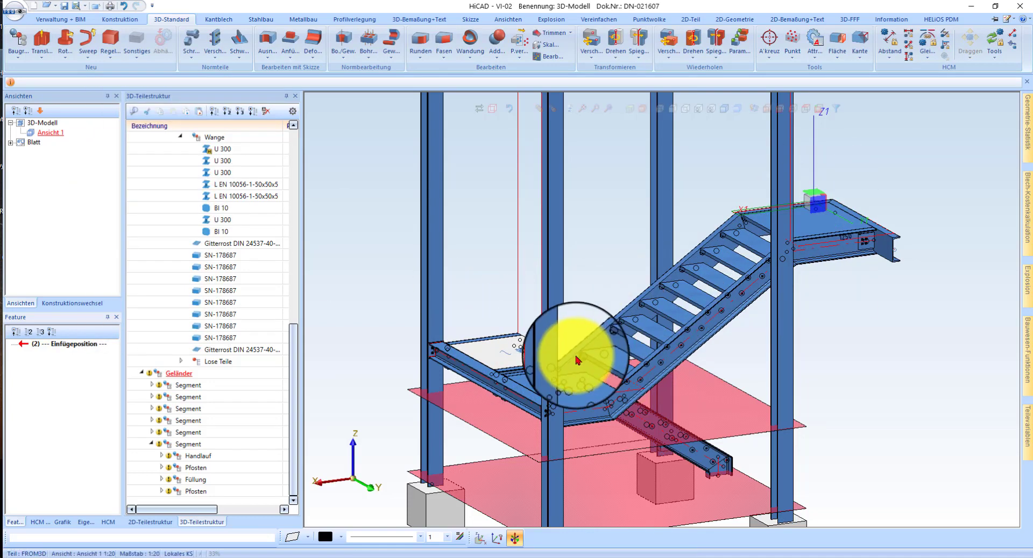
Start a new railing along profiles, following the lower flight's outer stringer and the outer profiles of the intermediate landing
middle_drag(550, 382, 716, 380)
mouse_move(1025, 372)
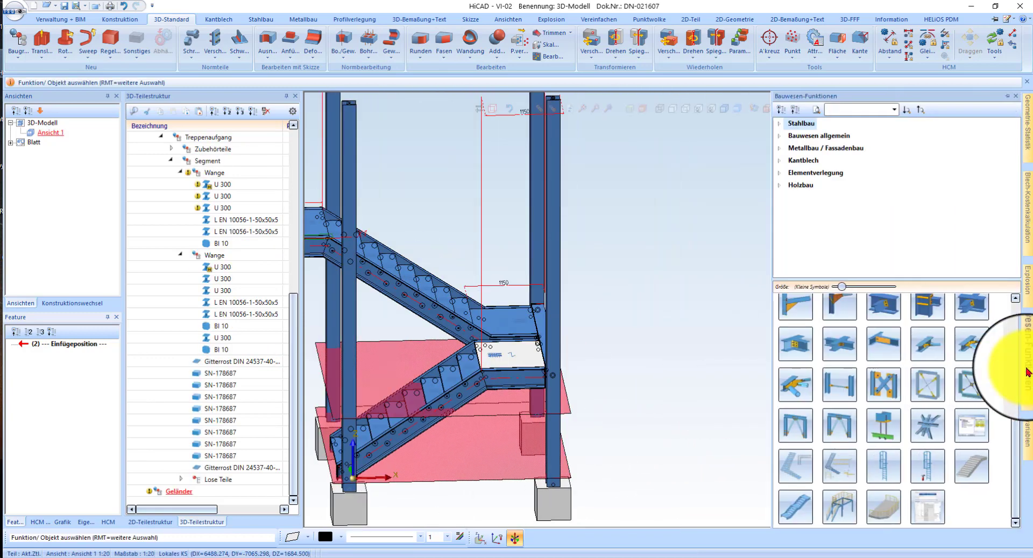
click(839, 506)
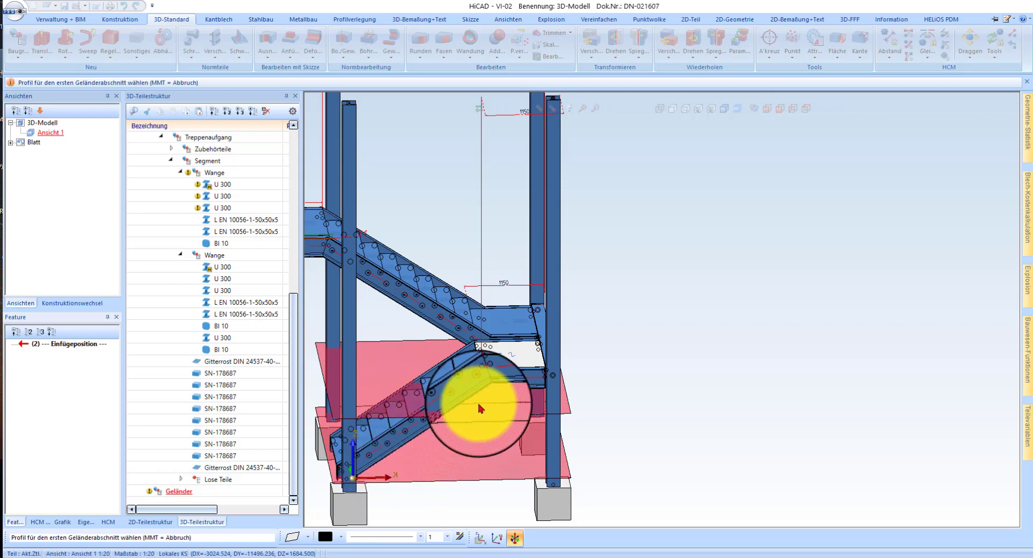
scroll(507, 379, up, 3)
click(508, 379)
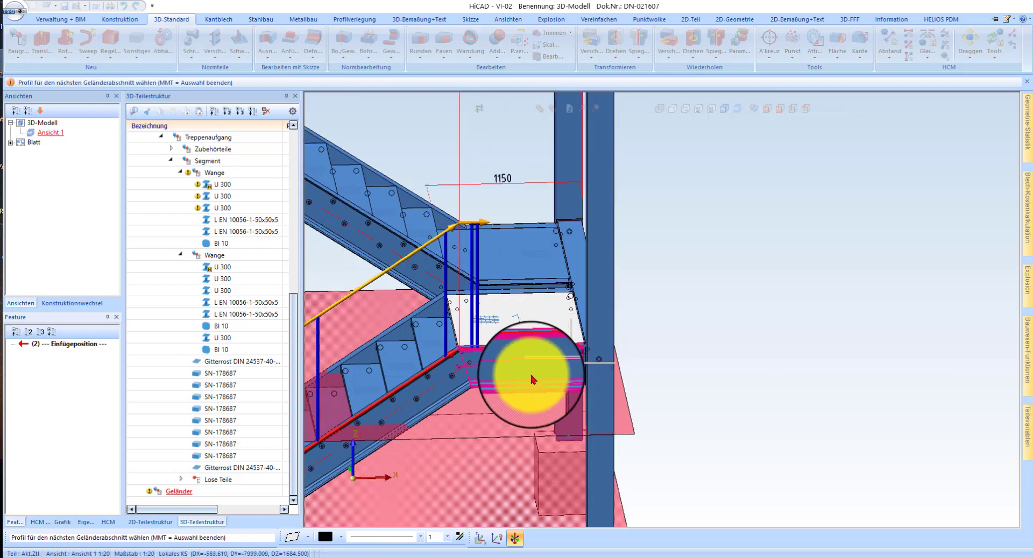
middle_drag(531, 378, 558, 376)
click(598, 374)
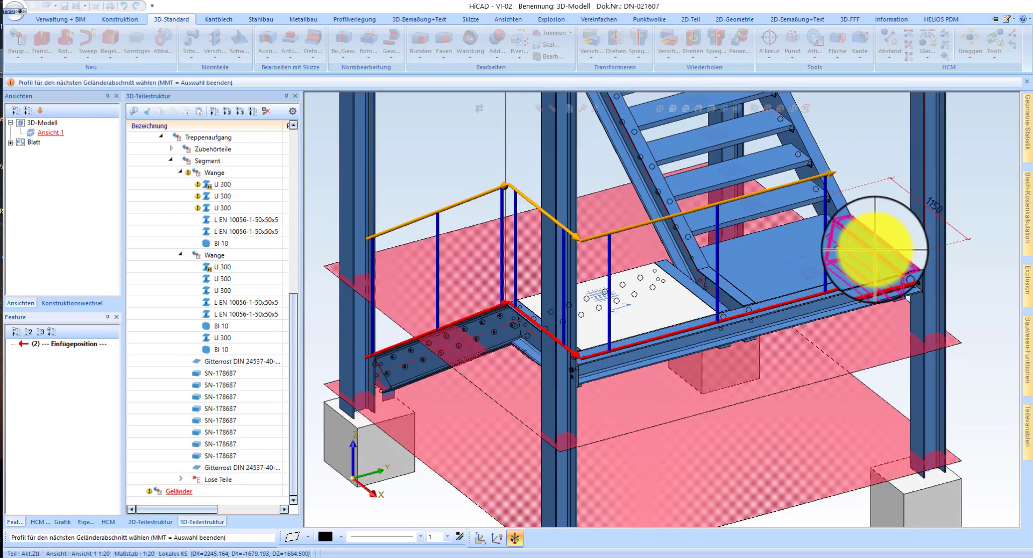
Try to add the short profile at the far end of the intermediate landing as the fourth railing section
click(511, 303)
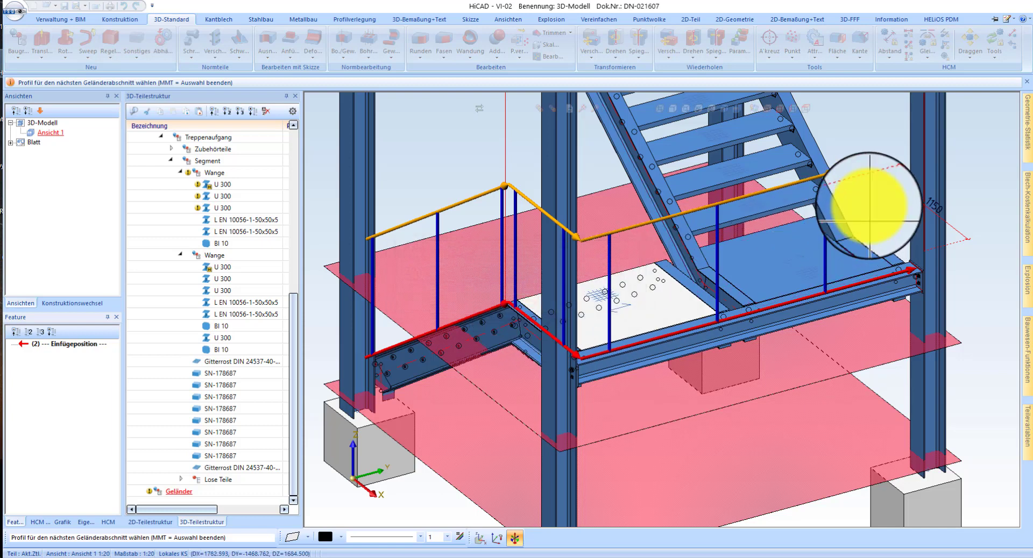
click(878, 252)
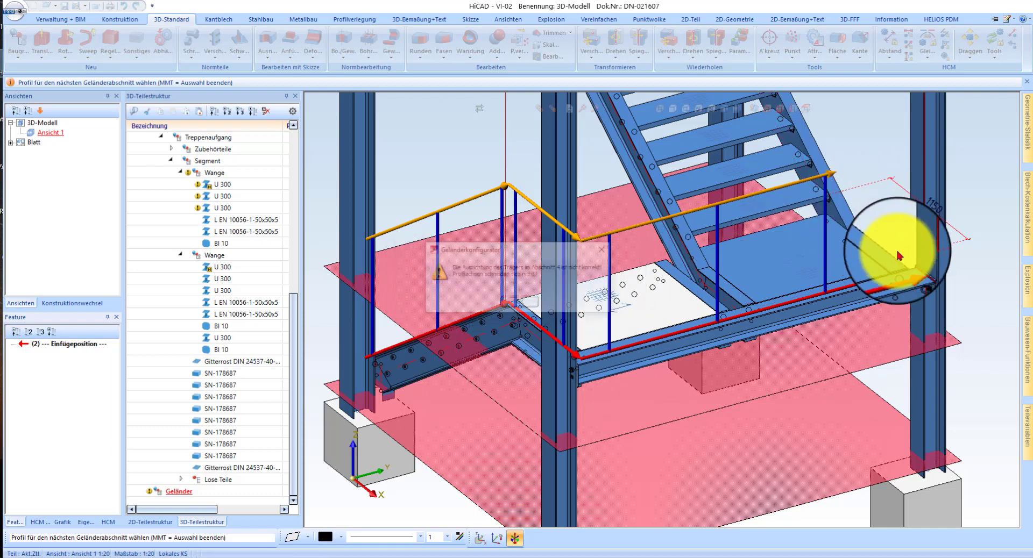
click(511, 301)
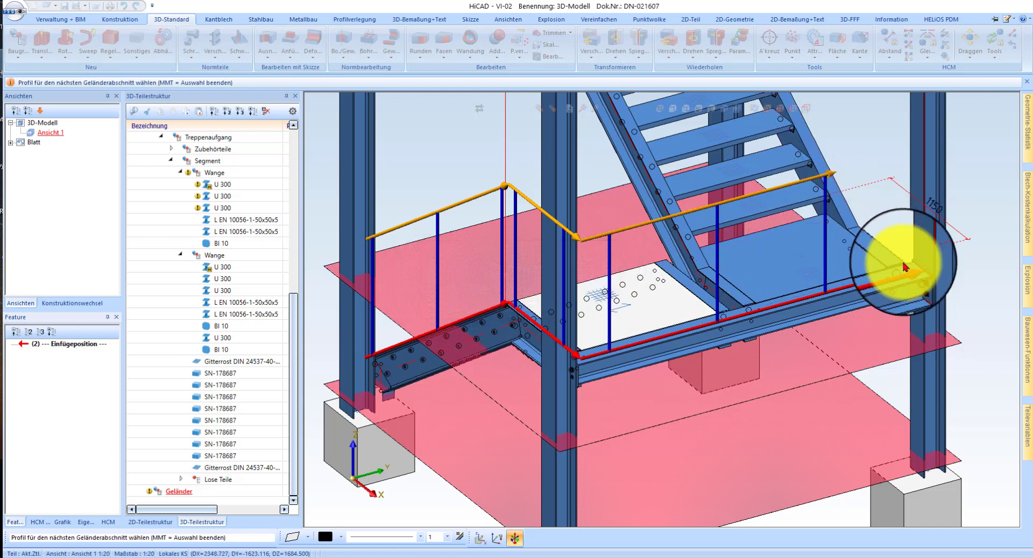
click(905, 261)
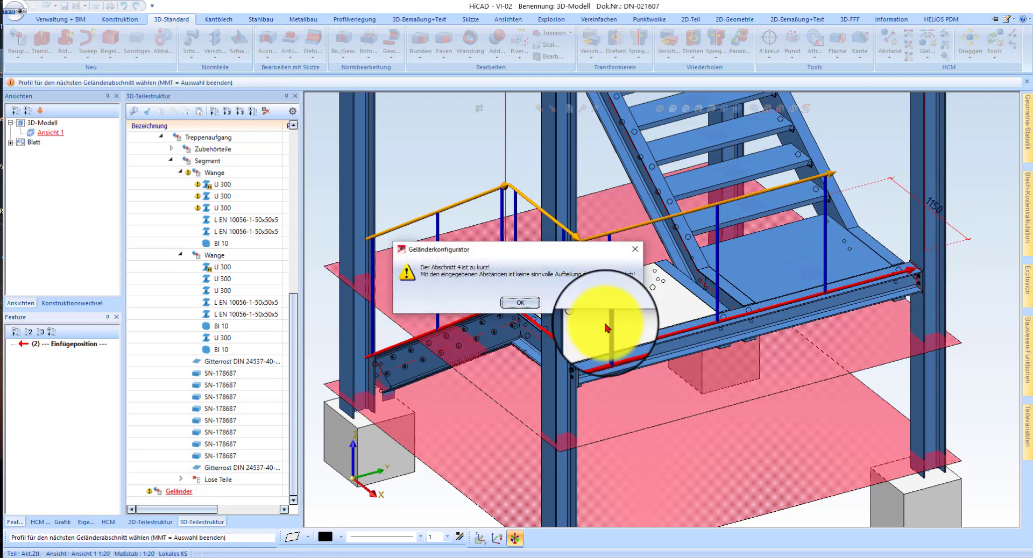
click(526, 306)
Finish the profile selection and set the post distribution's end distance (Endabstand) to 100
middle_drag(802, 291, 798, 326)
click(842, 315)
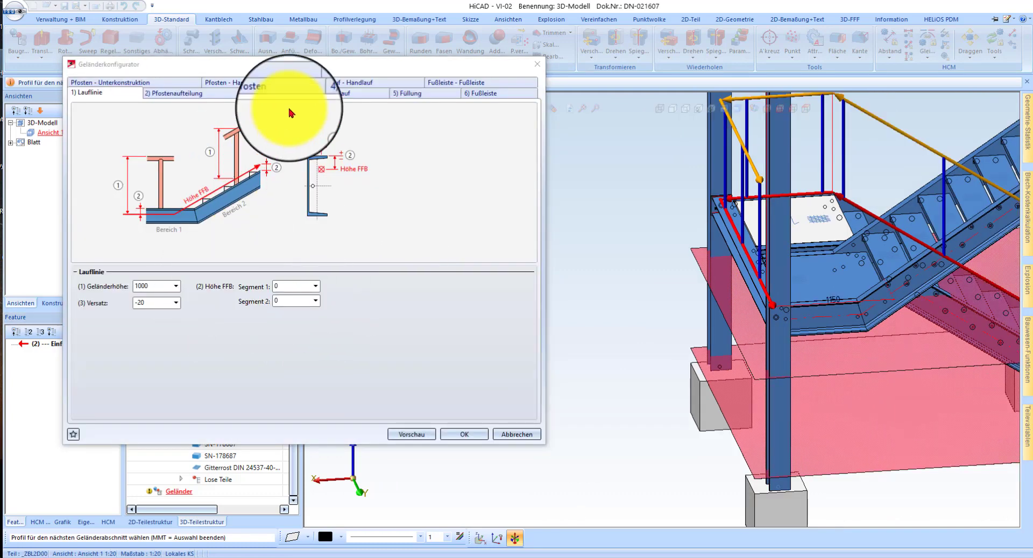
click(194, 92)
scroll(280, 371, down, 5)
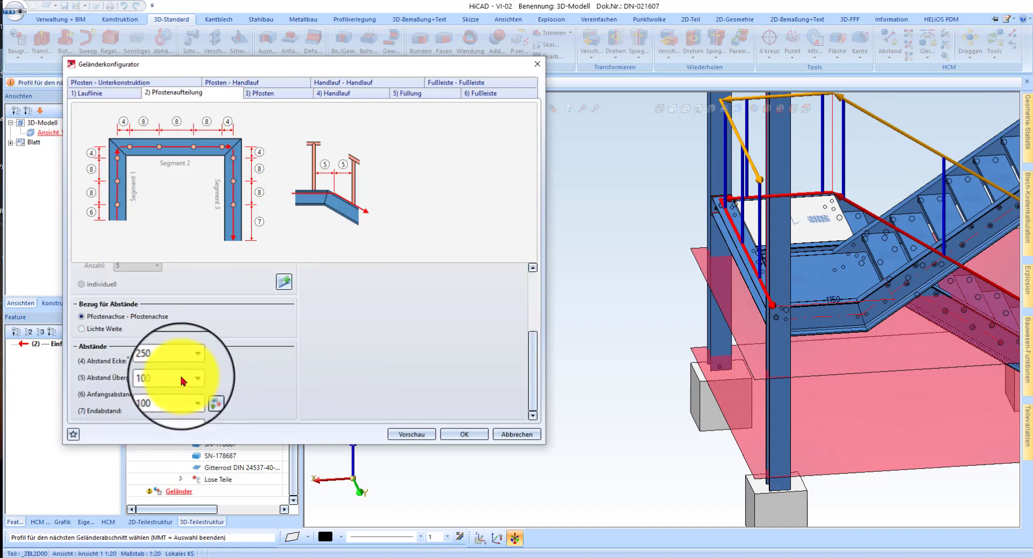
click(176, 412)
text(1)
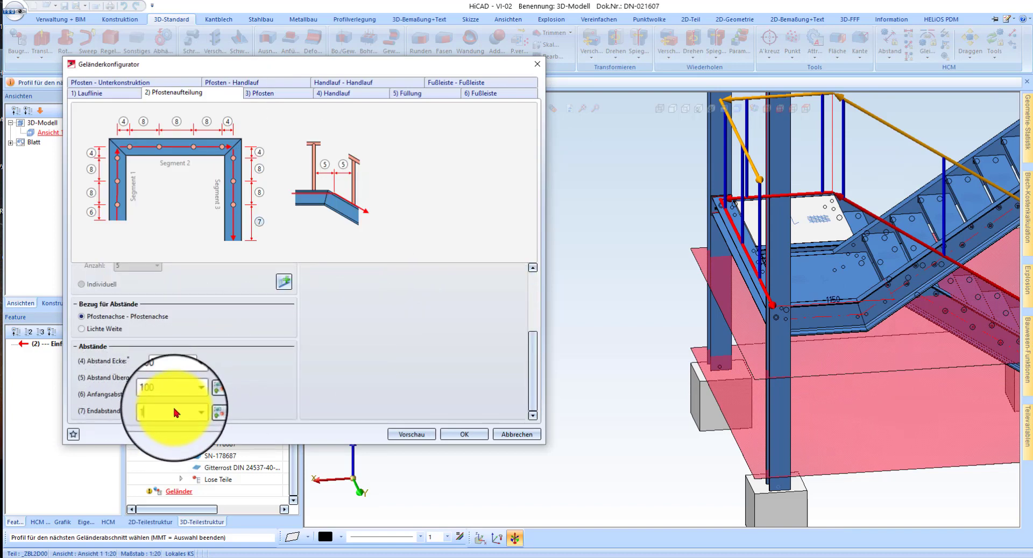
text(00)
Overwrite the favourite "Favorit Video" with the current railing settings and cancel the configurator
click(73, 435)
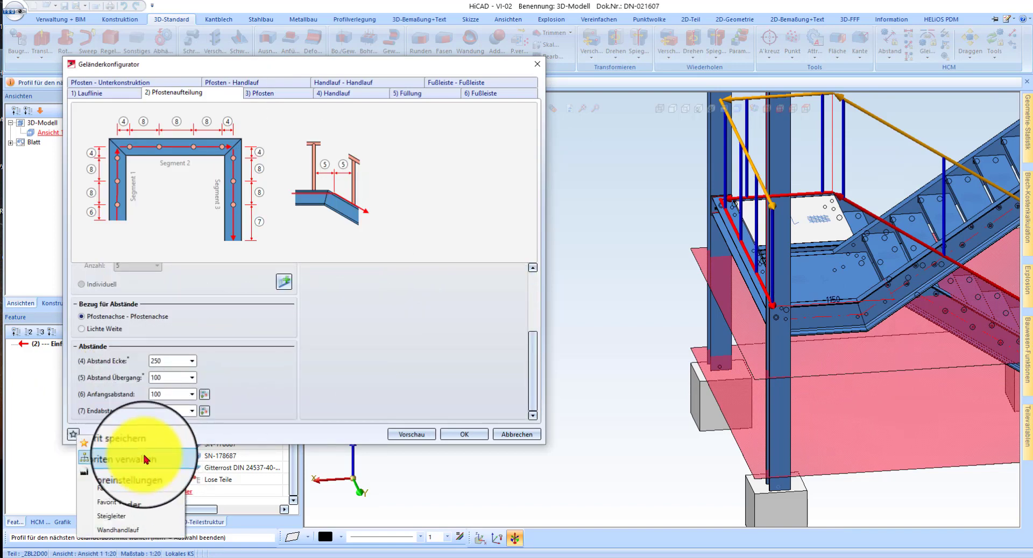
click(140, 446)
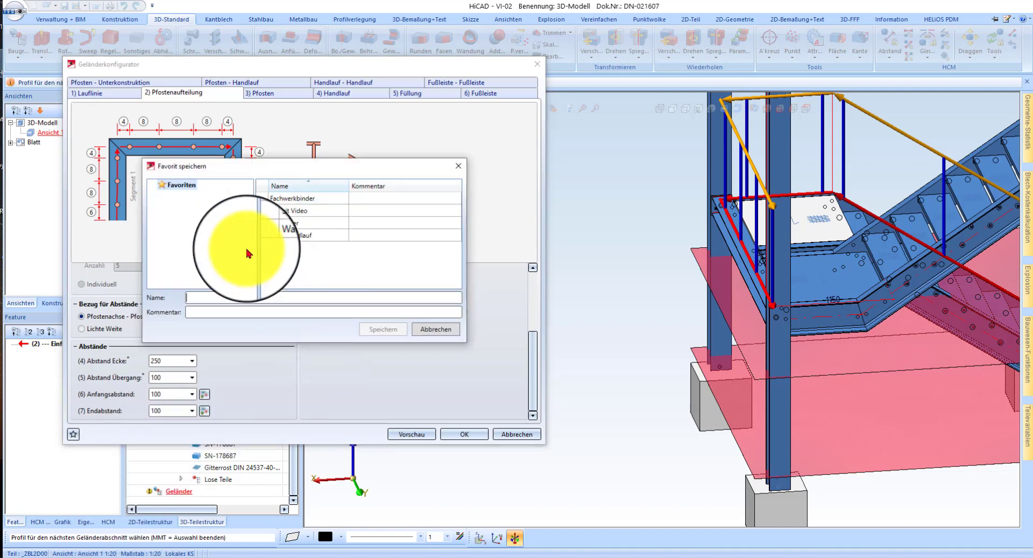
click(293, 210)
click(383, 329)
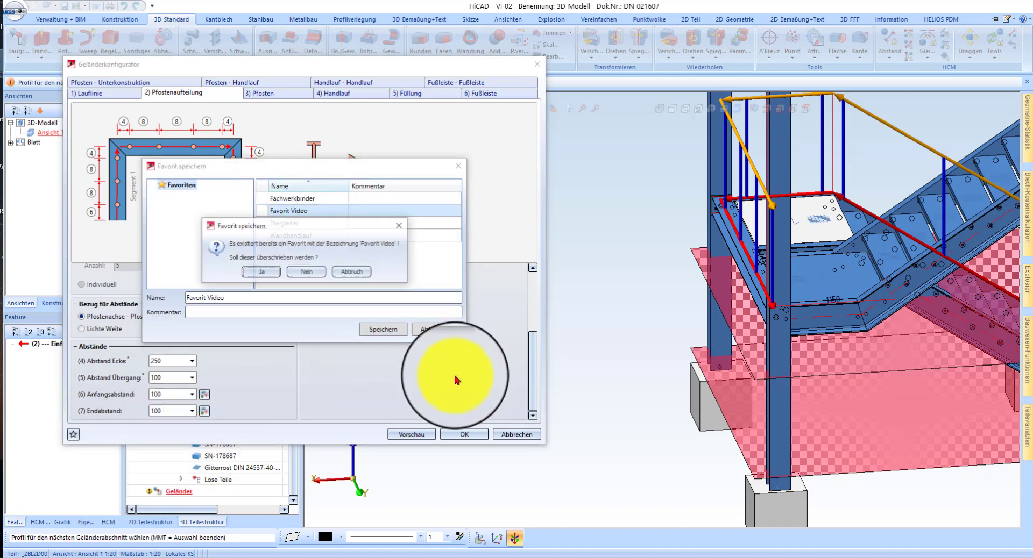
click(267, 273)
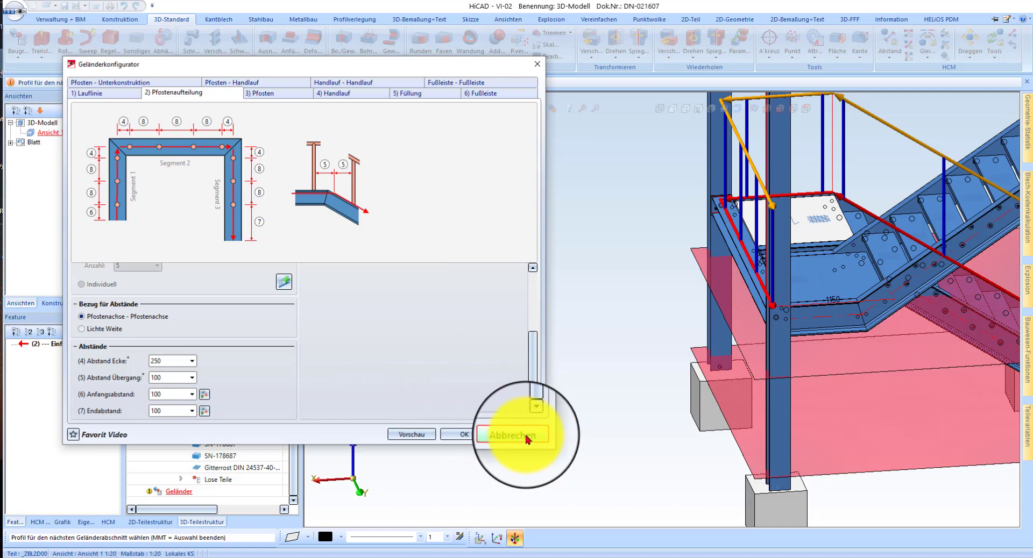
click(526, 438)
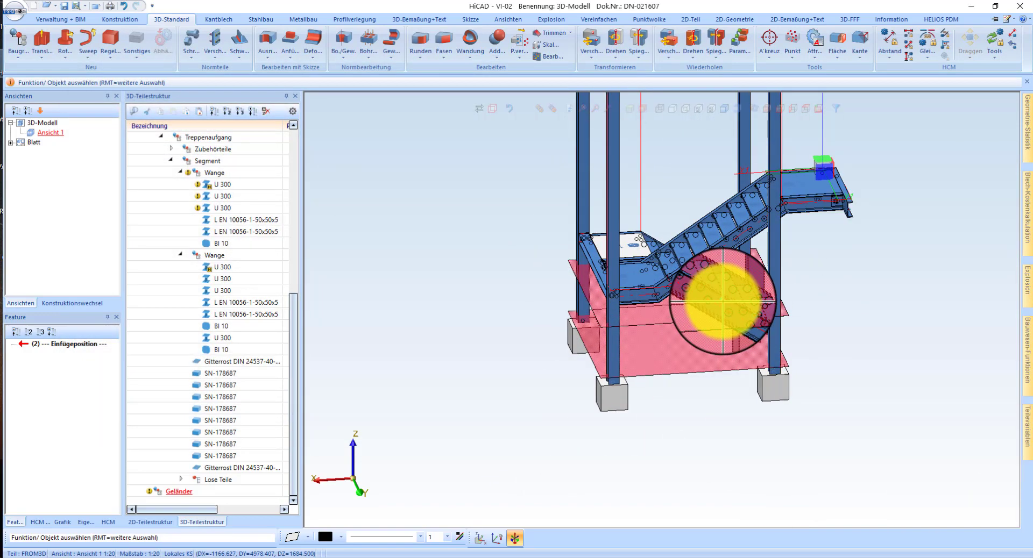
Create a railing along profiles on the lower flight's outer stringer and the adjoining landing profile, accepting the configurator settings
middle_drag(722, 302, 882, 311)
scroll(751, 347, up, 3)
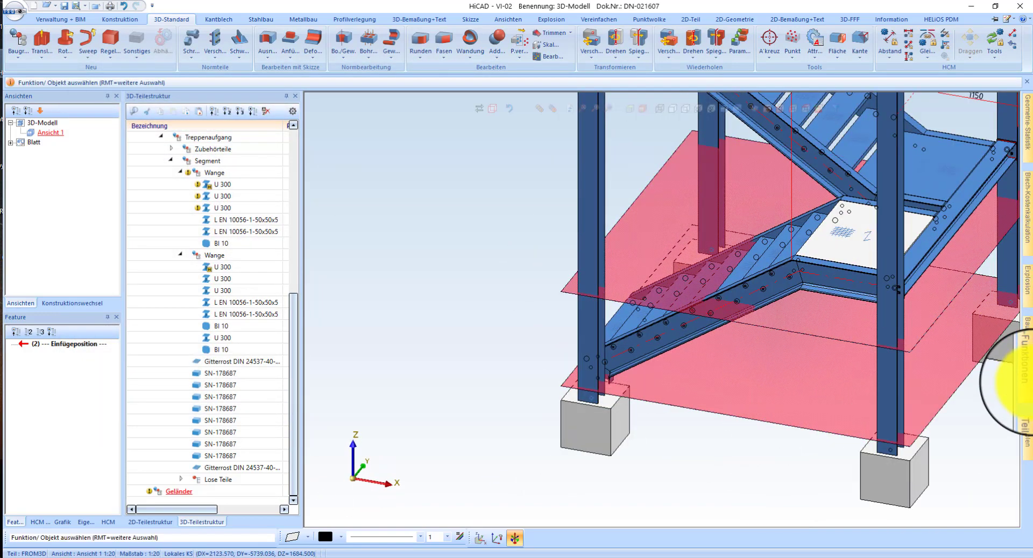
click(1025, 355)
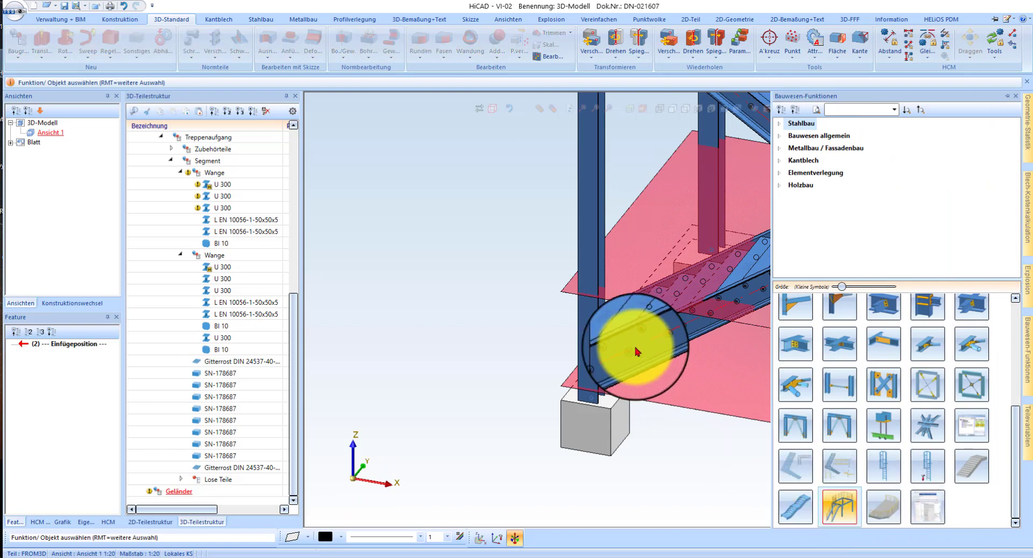
click(645, 355)
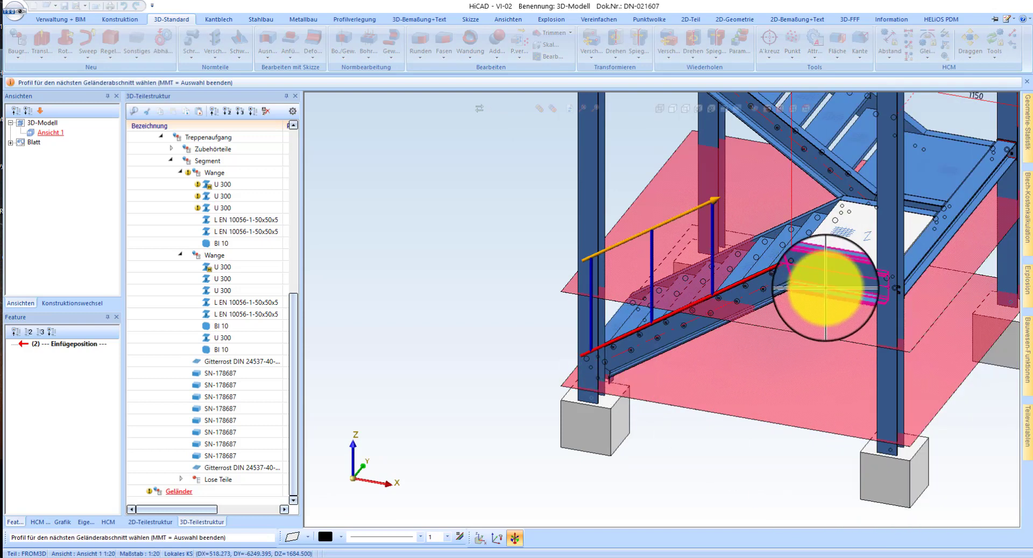
click(826, 288)
middle_click(787, 389)
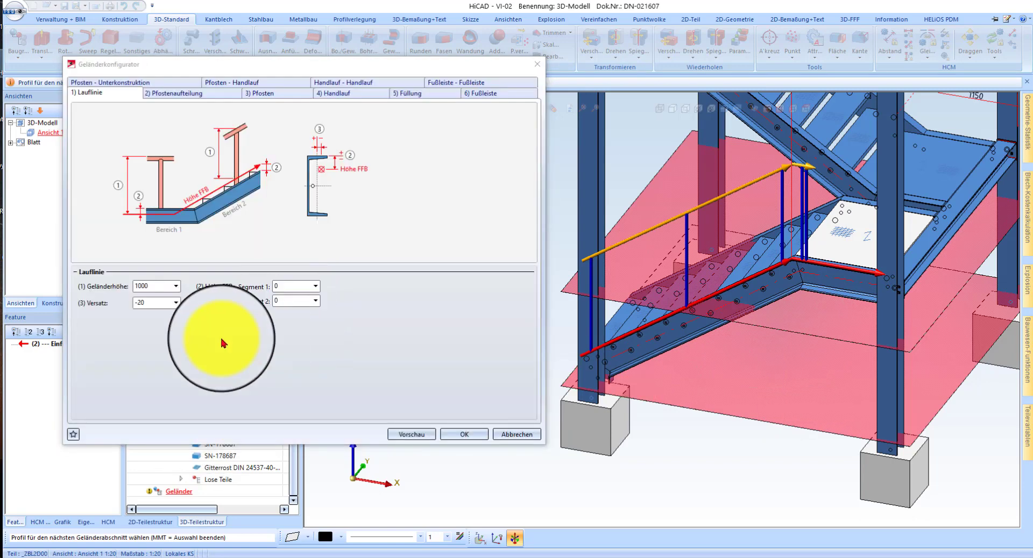
scroll(196, 410, down, 4)
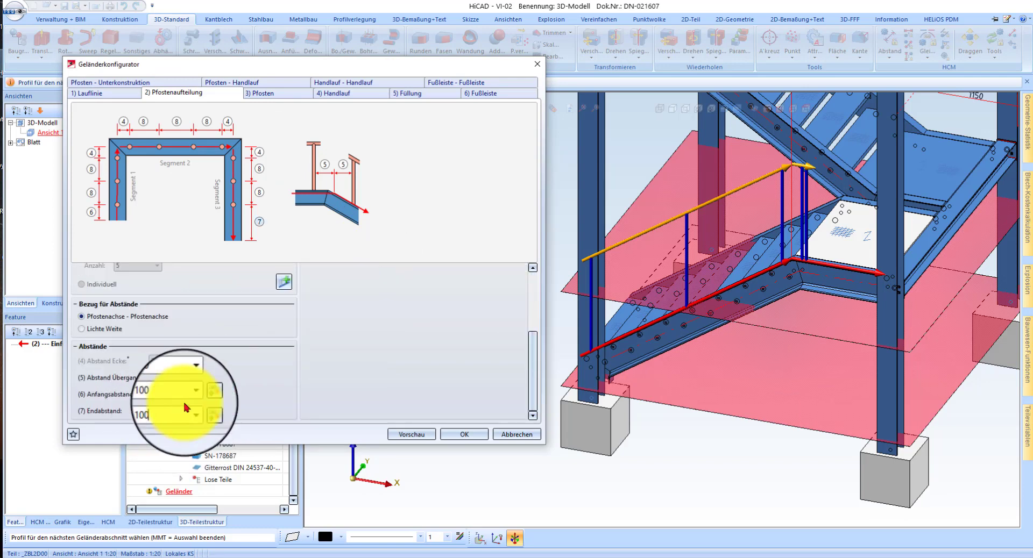
click(476, 434)
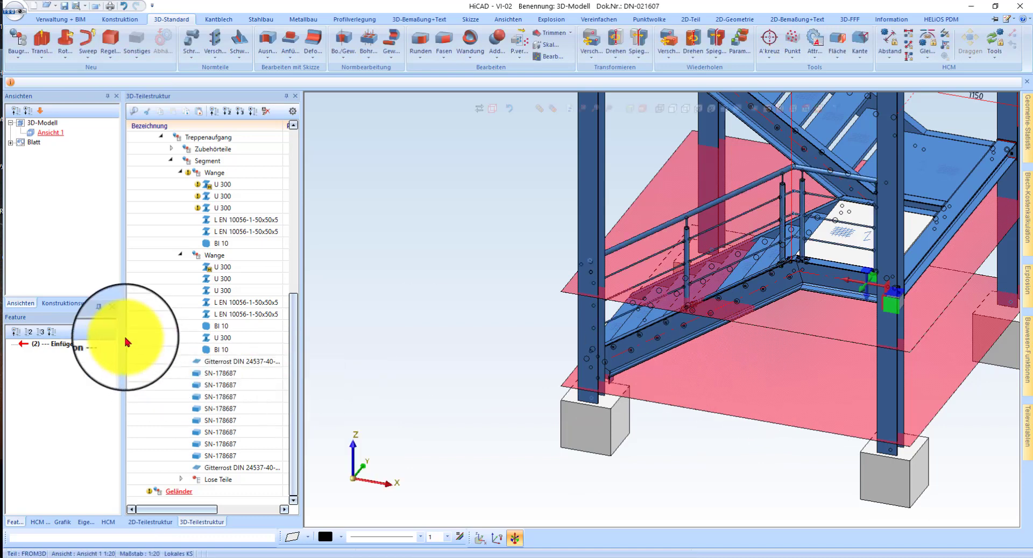
Delete the railing feature on the lower flight and the adjoining landing profile
click(677, 217)
right_click(87, 345)
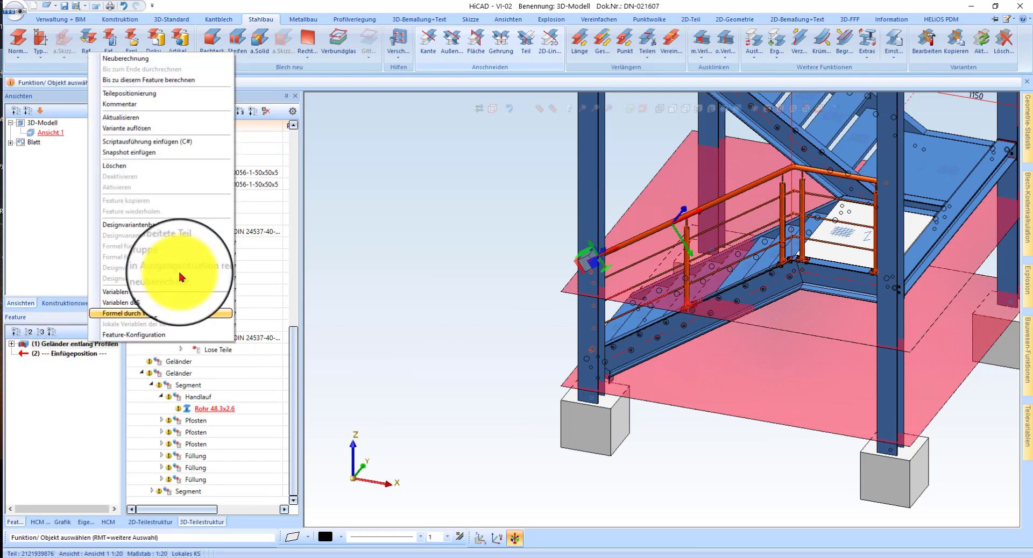
click(127, 165)
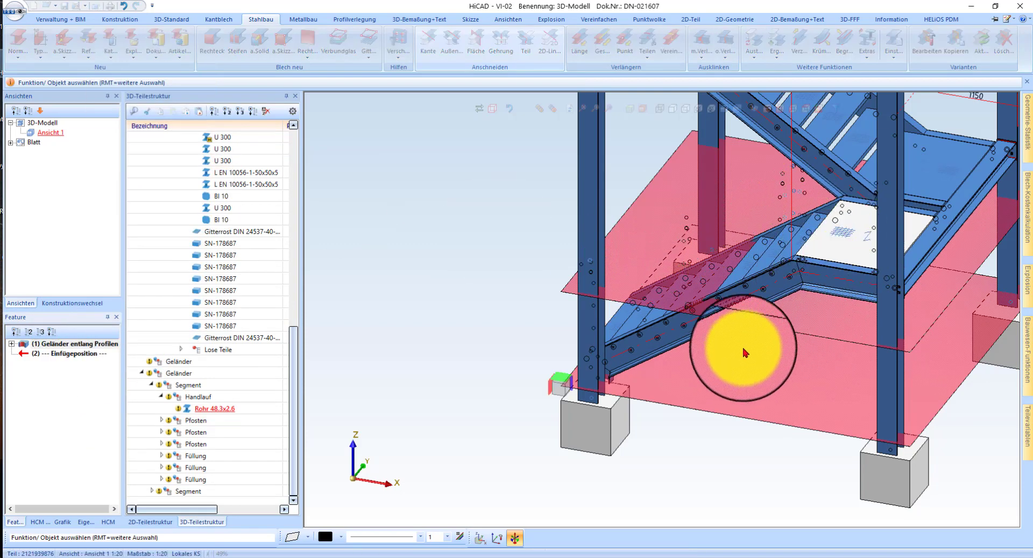
Create one continuous railing along profiles from the lower flight's outer stringer, around the intermediate landing and up the upper flight's outer stringer
click(1027, 366)
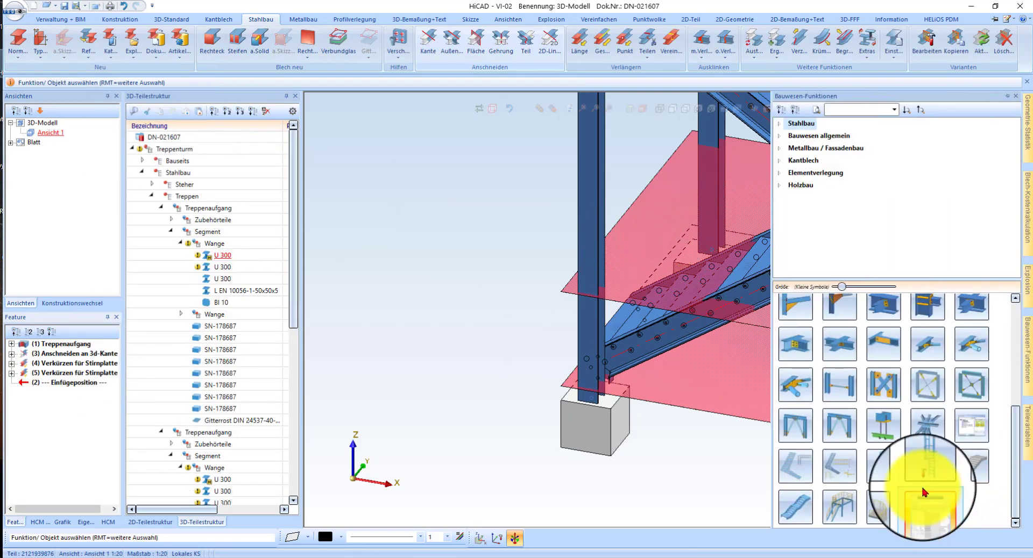
click(653, 355)
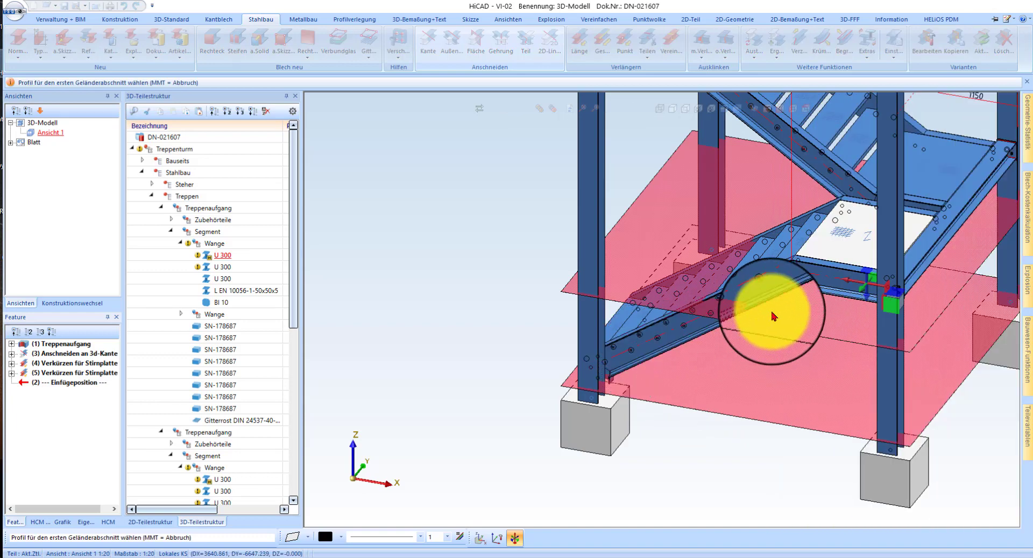
click(819, 292)
scroll(853, 369, down, 3)
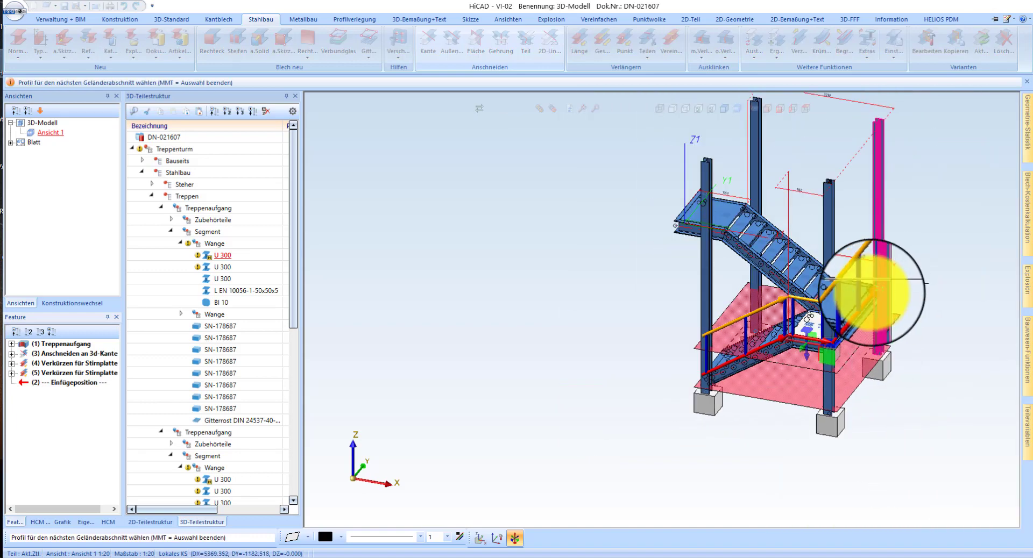
scroll(871, 289, up, 5)
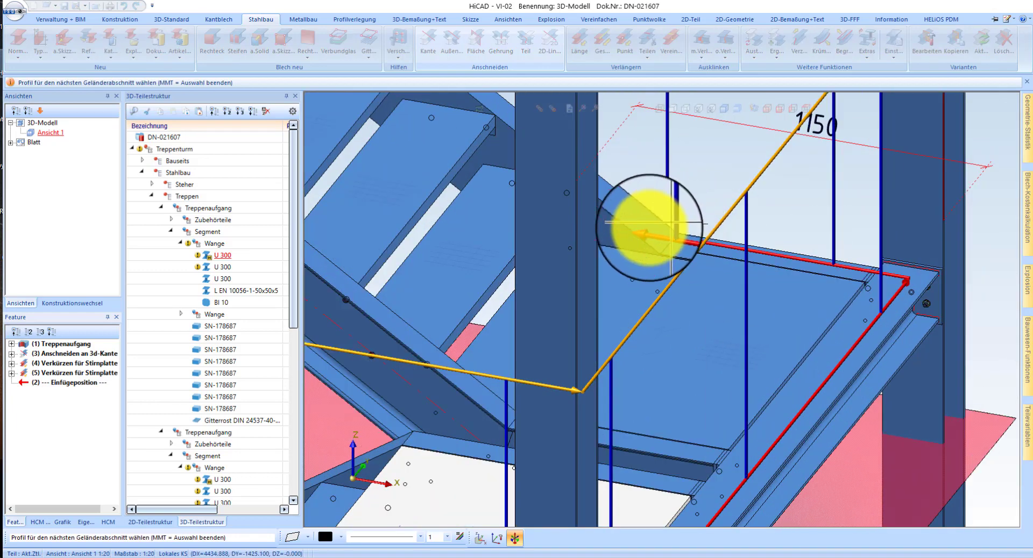
scroll(782, 333, down, 5)
scroll(636, 203, up, 5)
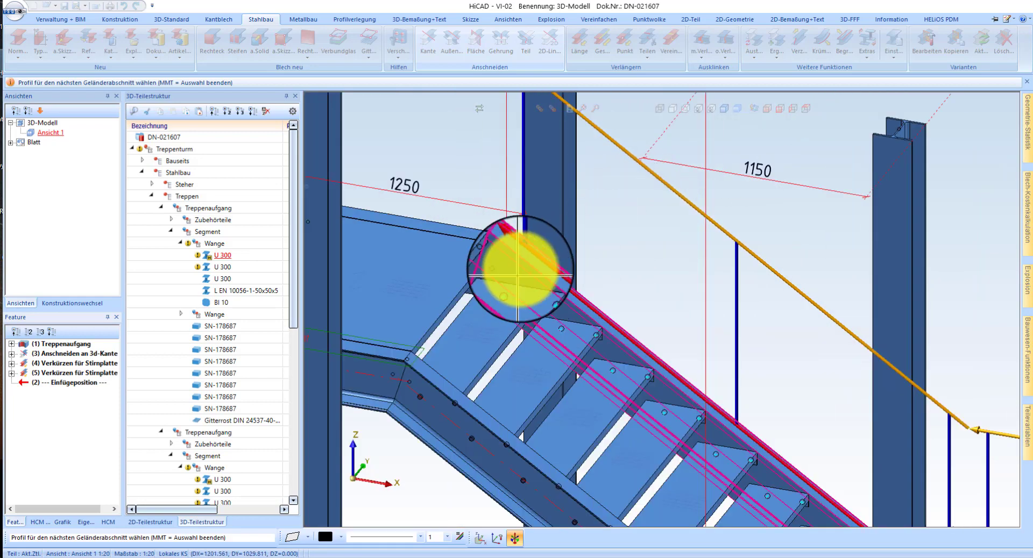
middle_click(623, 309)
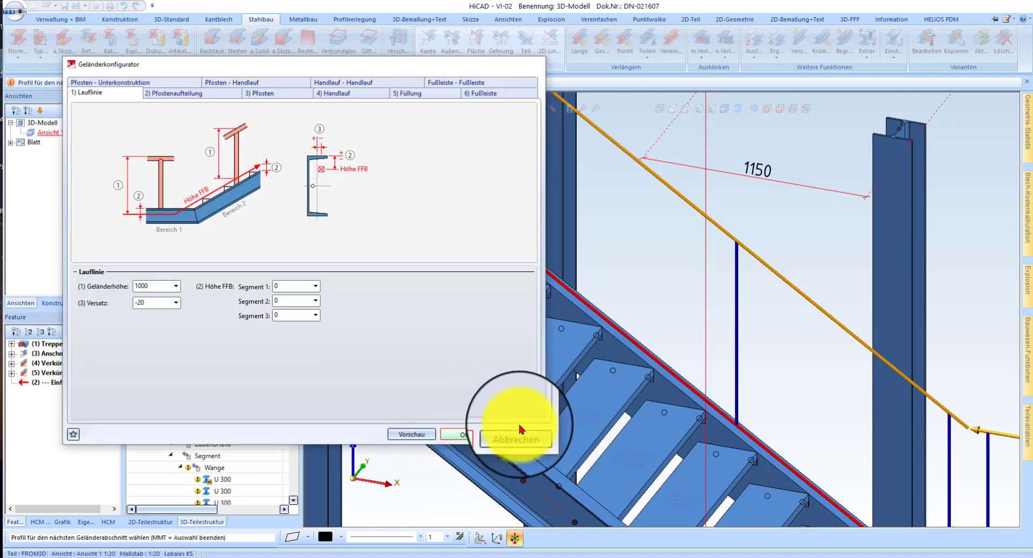
click(518, 433)
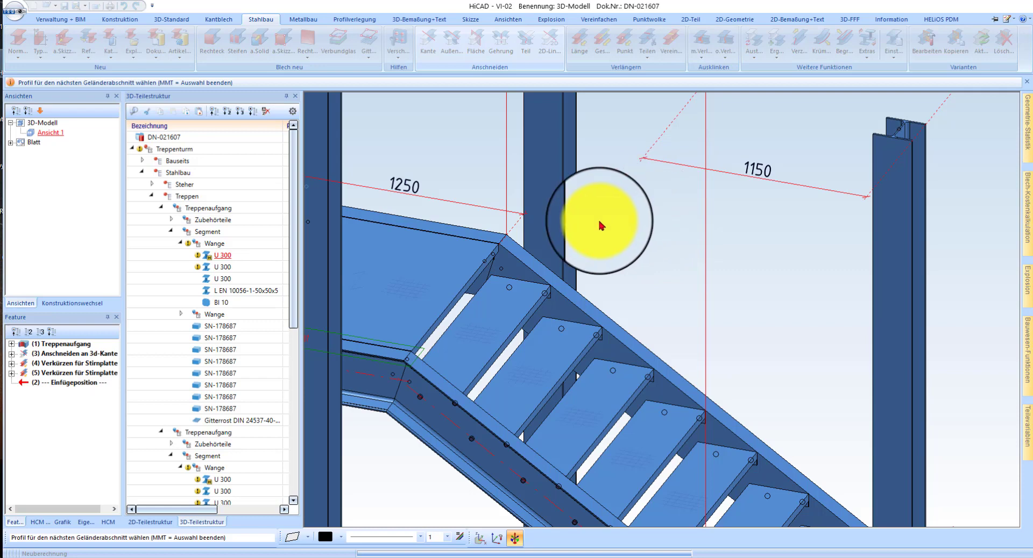
middle_click(576, 217)
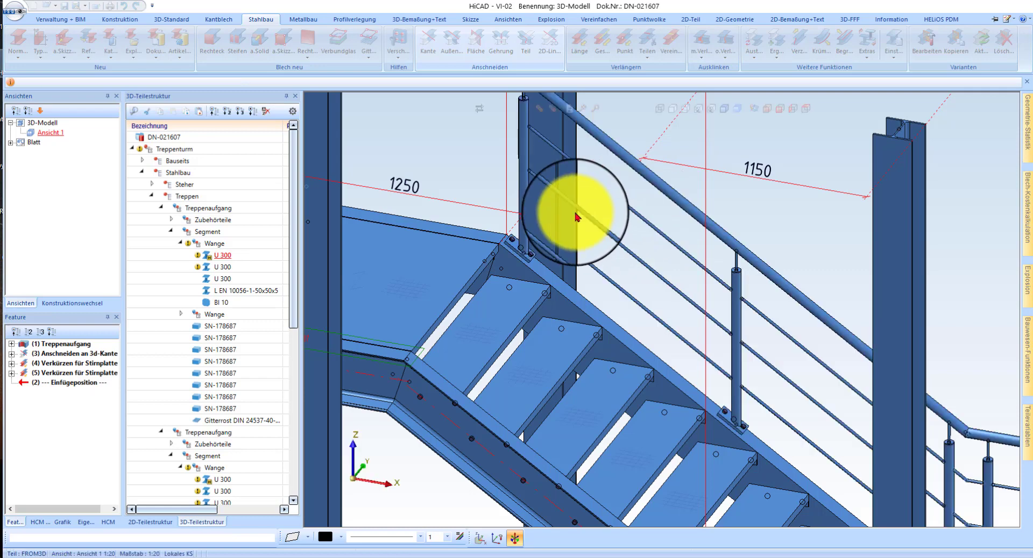
Examine the continuous railing around the intermediate landing and at the foot of the lower flight beside the column
scroll(600, 209, down, 5)
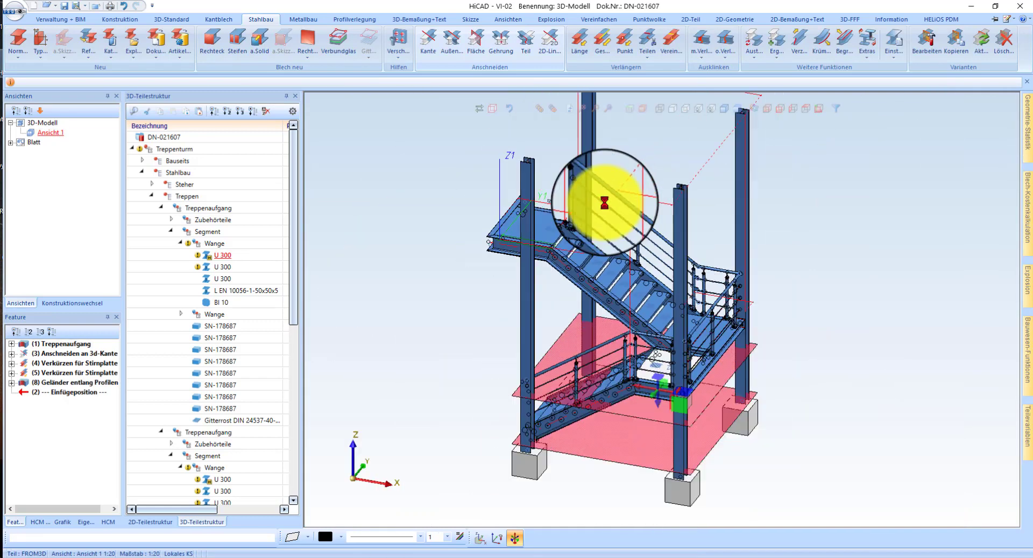
scroll(635, 371, up, 5)
middle_drag(644, 369, 694, 385)
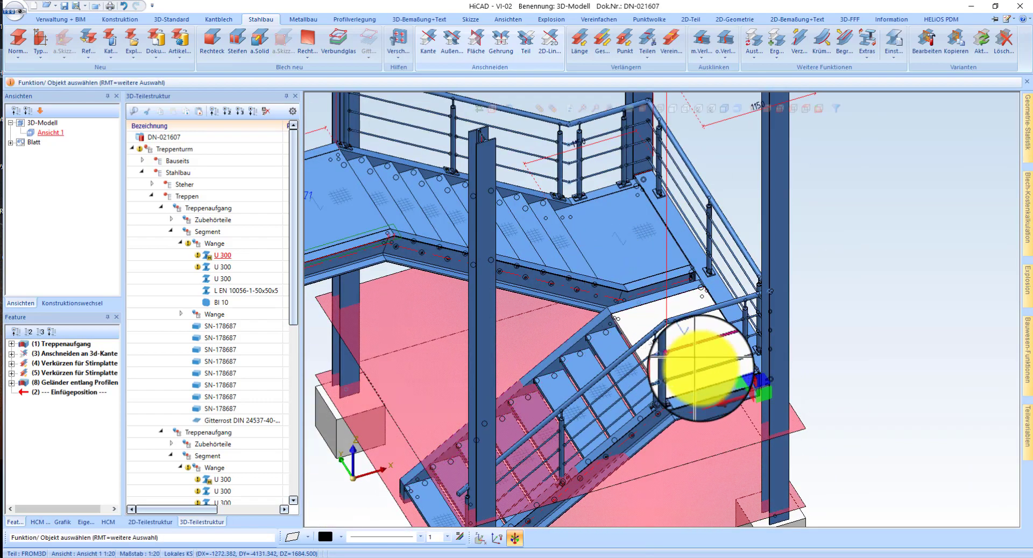
scroll(645, 336, down, 5)
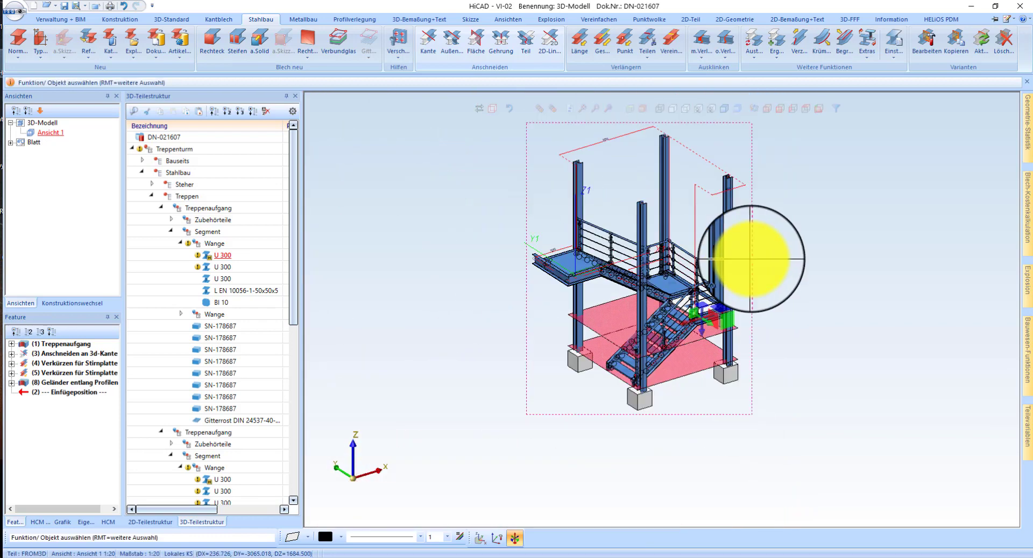
scroll(726, 254, up, 4)
click(699, 295)
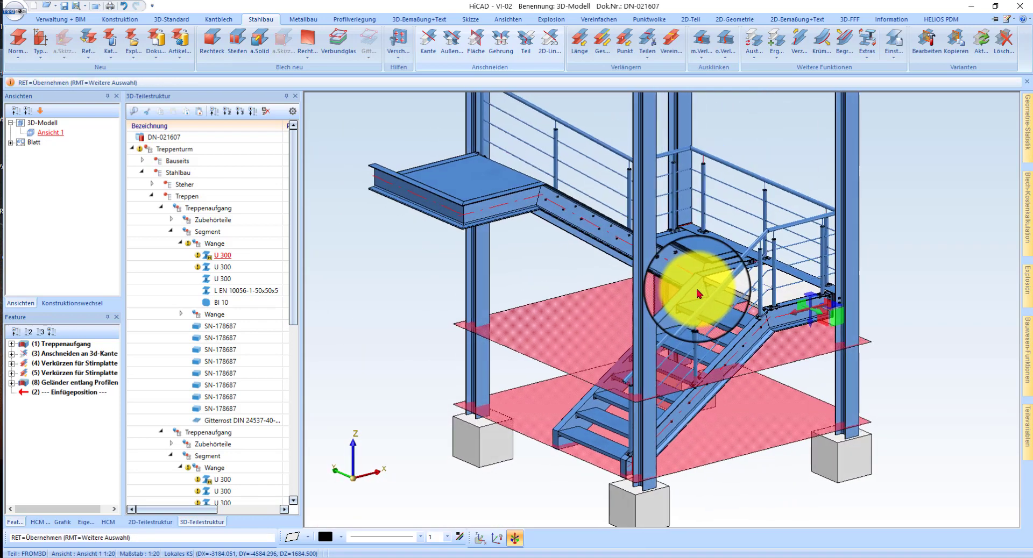
key(Return)
scroll(605, 505, up, 4)
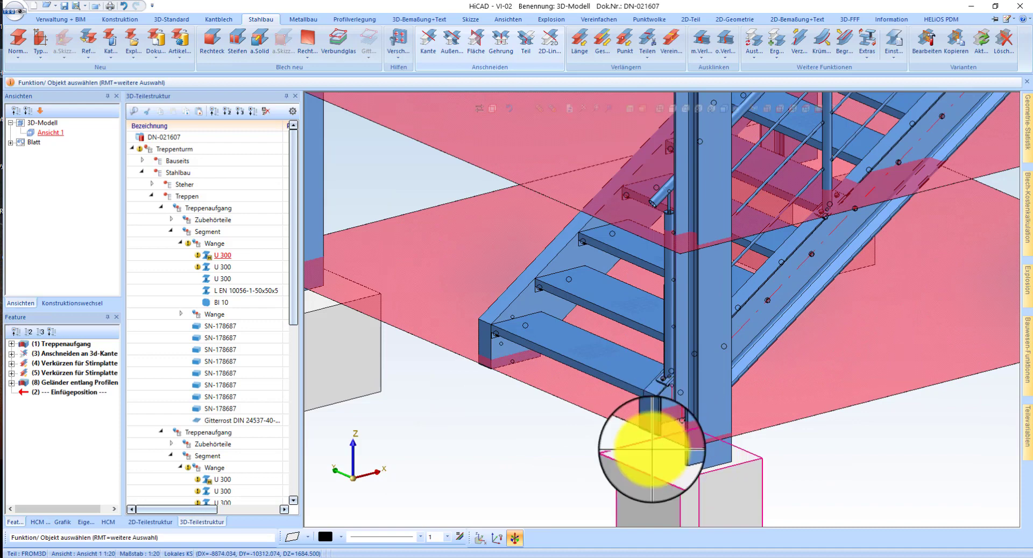
scroll(655, 433, down, 3)
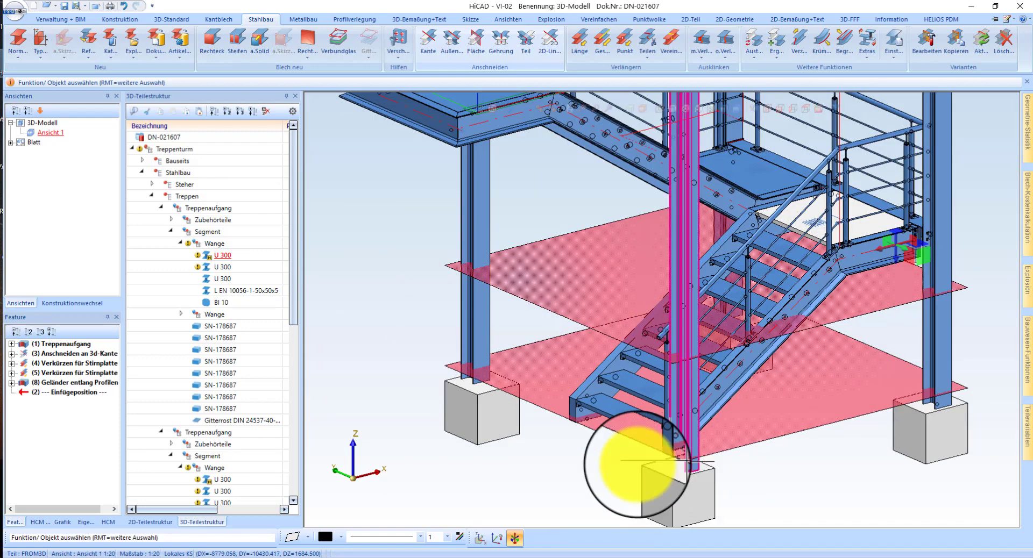
scroll(589, 466, down, 6)
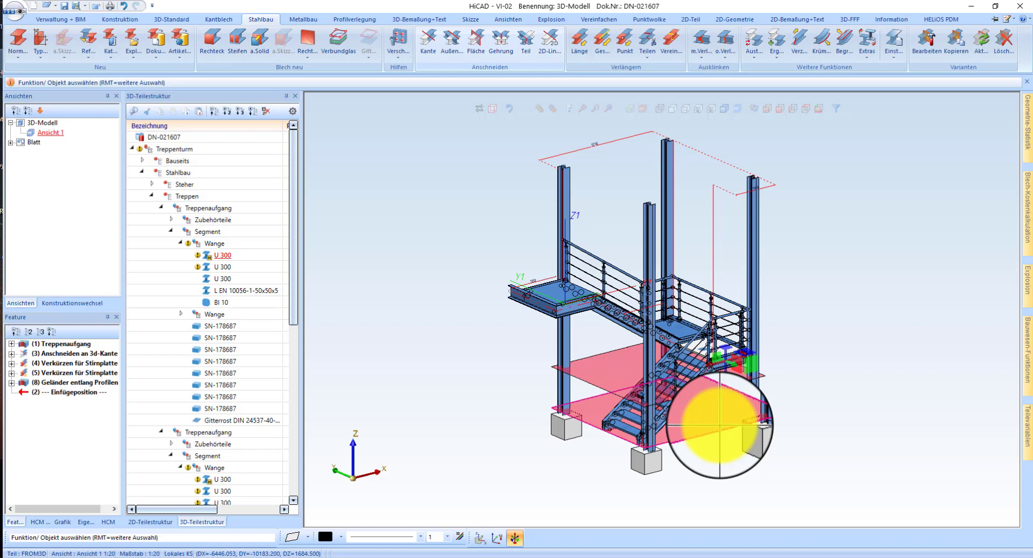
scroll(491, 474, up, 10)
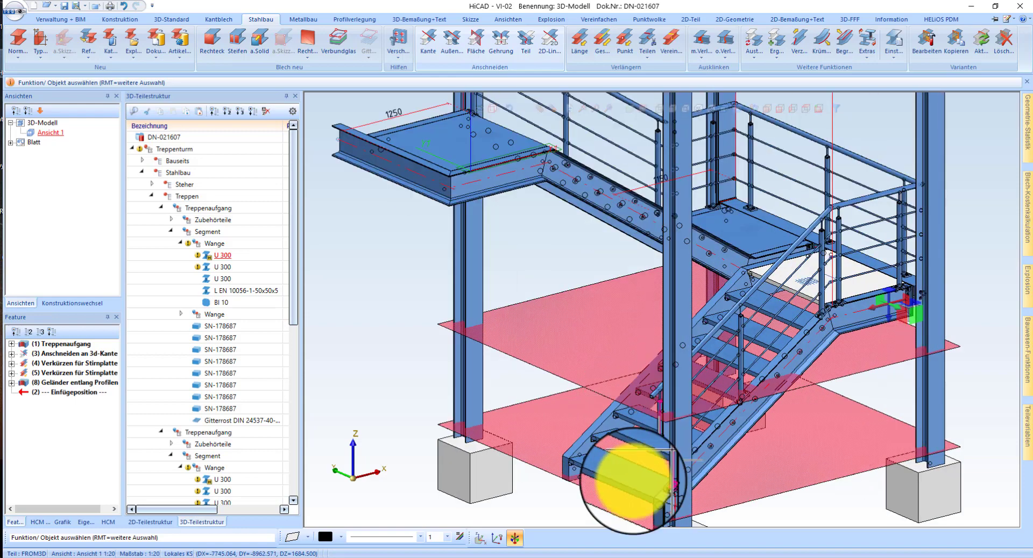